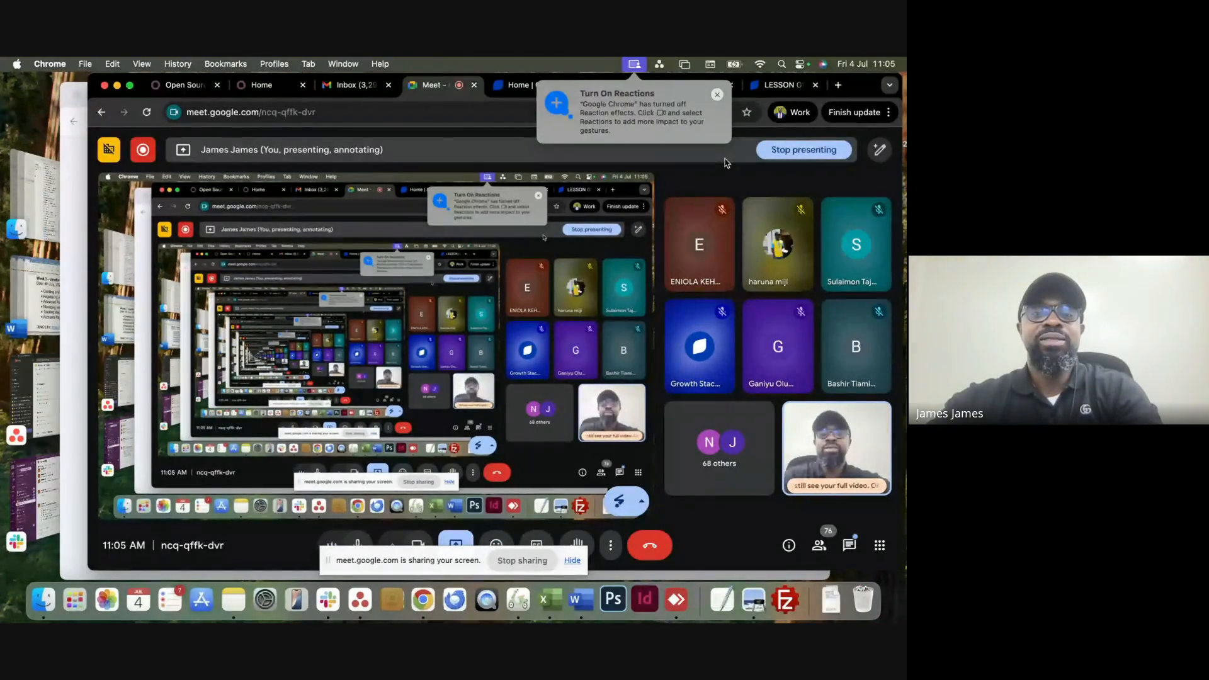
Bring up the home page of the gsdemo Odoo database and close the floating meeting window covering it.
click(718, 95)
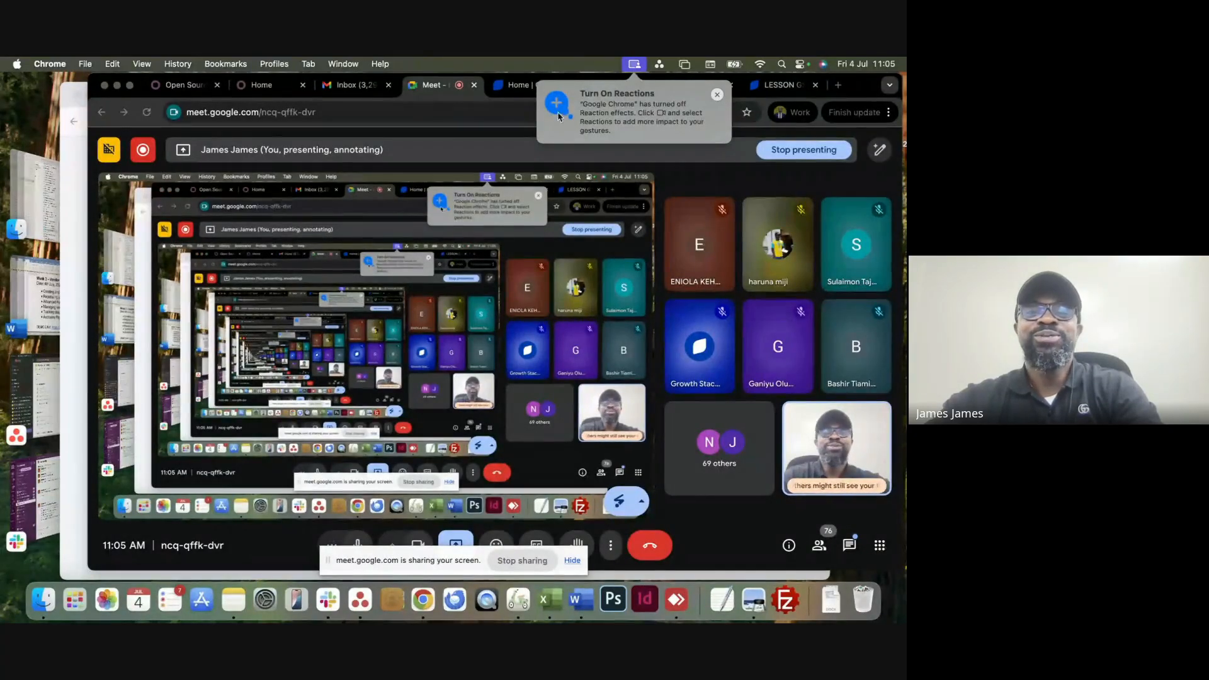
click(784, 86)
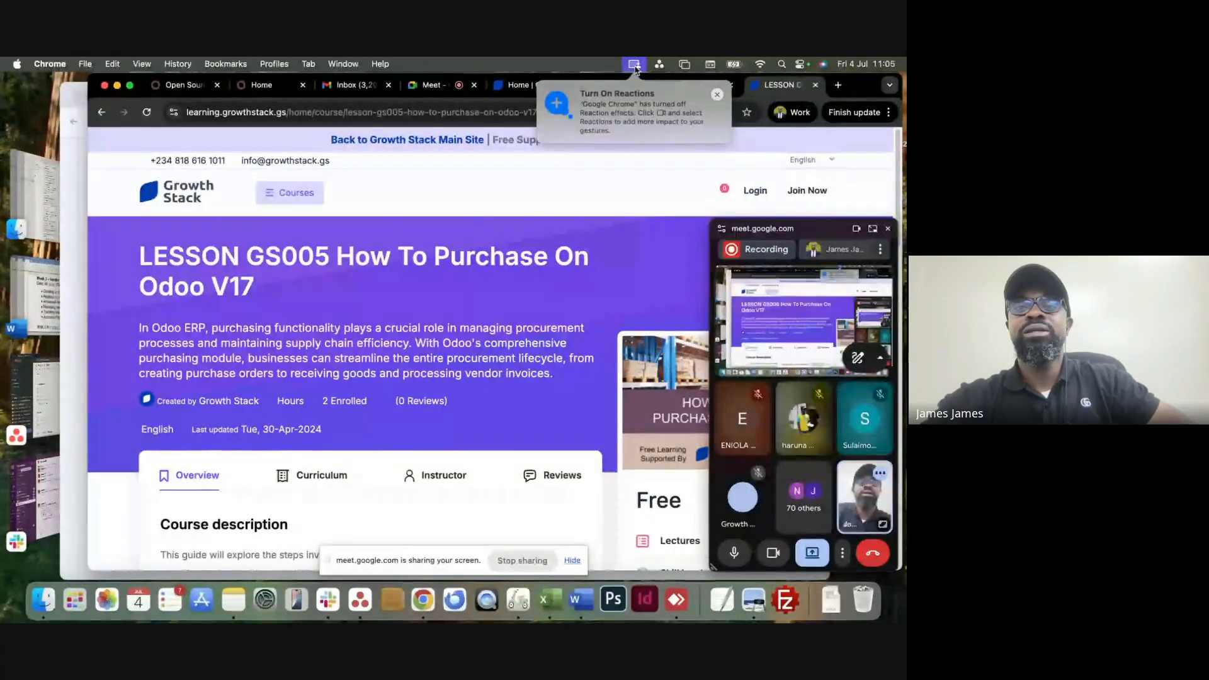
click(613, 85)
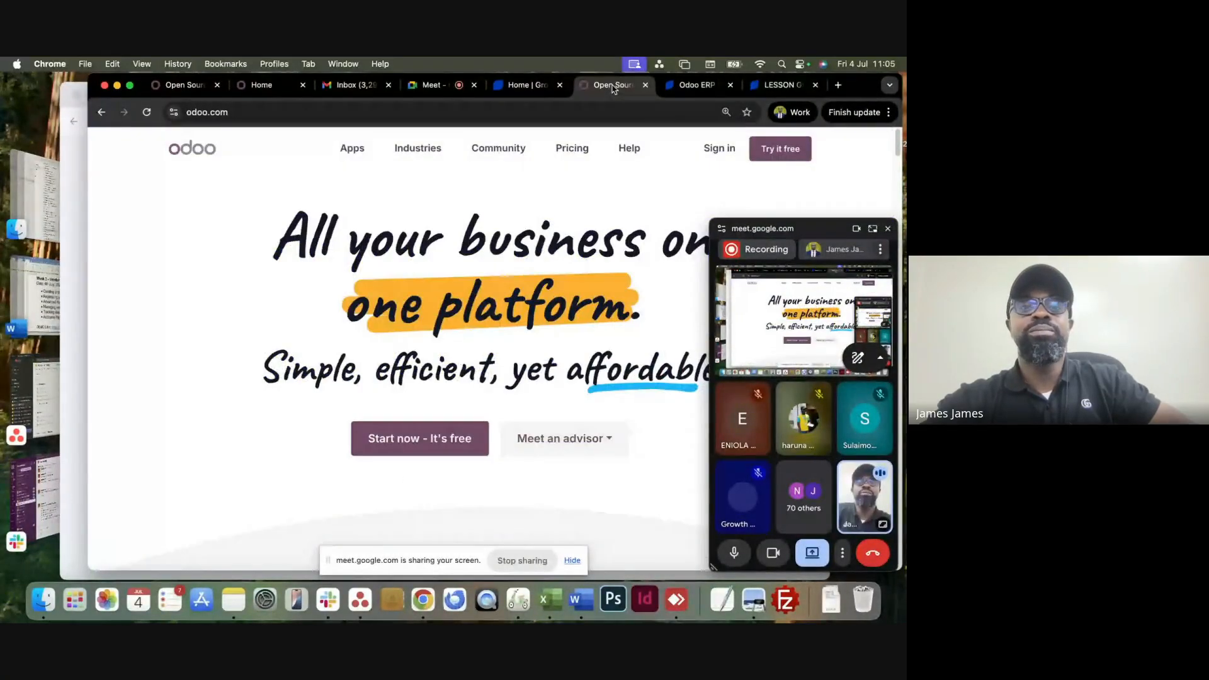
click(265, 90)
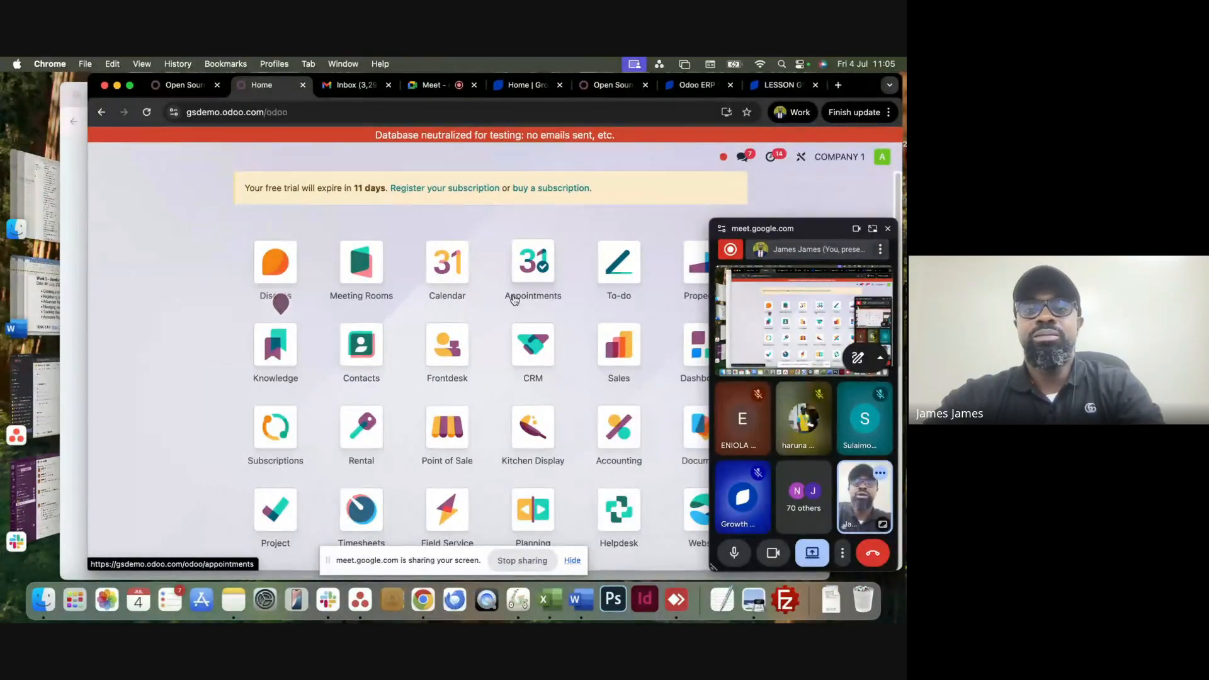
click(886, 230)
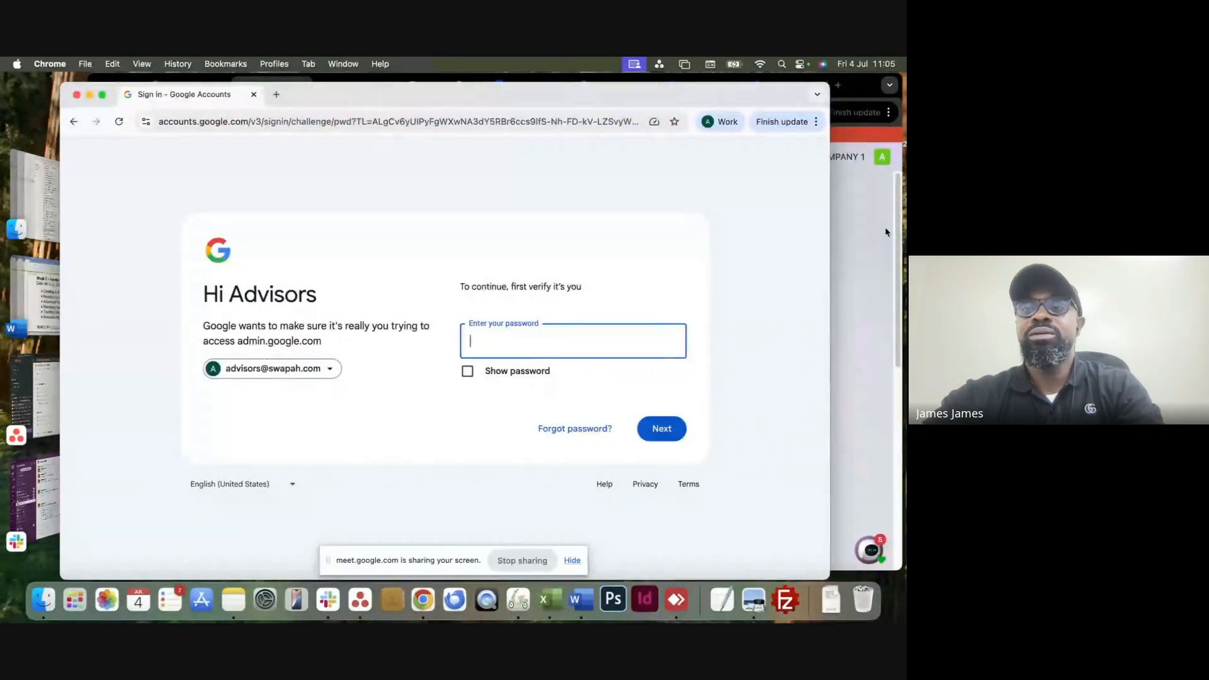
click(865, 254)
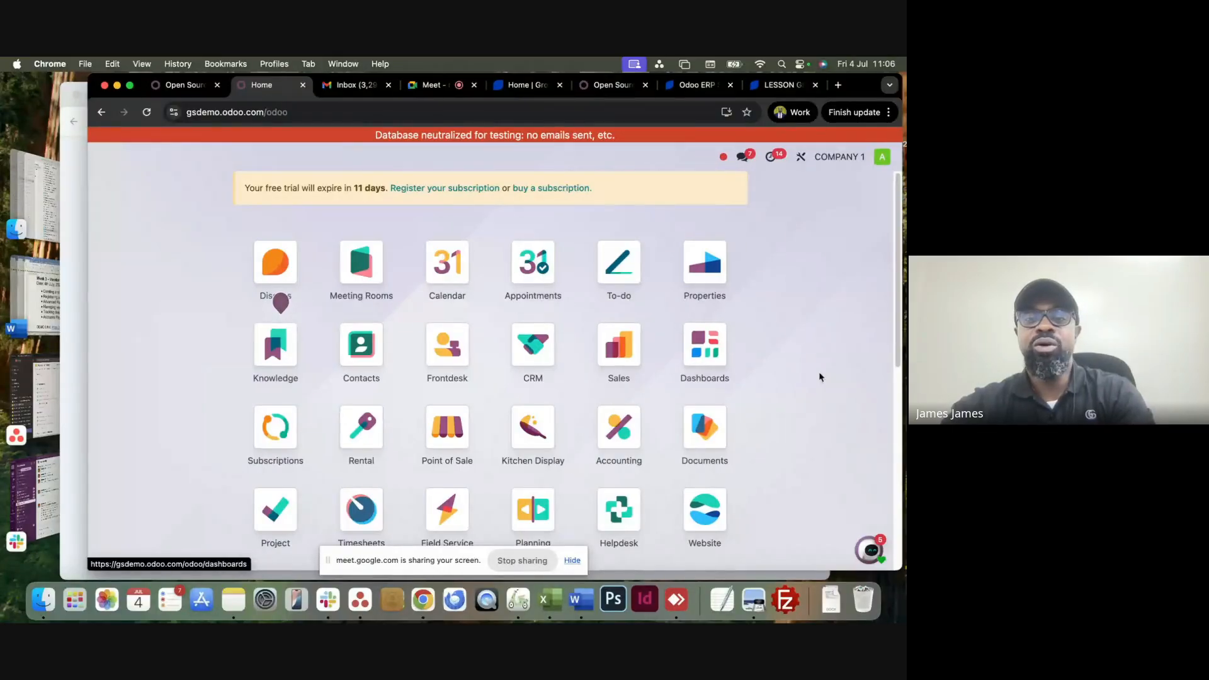
Look through the installed apps on the Odoo home page and open the Accounting app.
scroll(798, 430, down, 2)
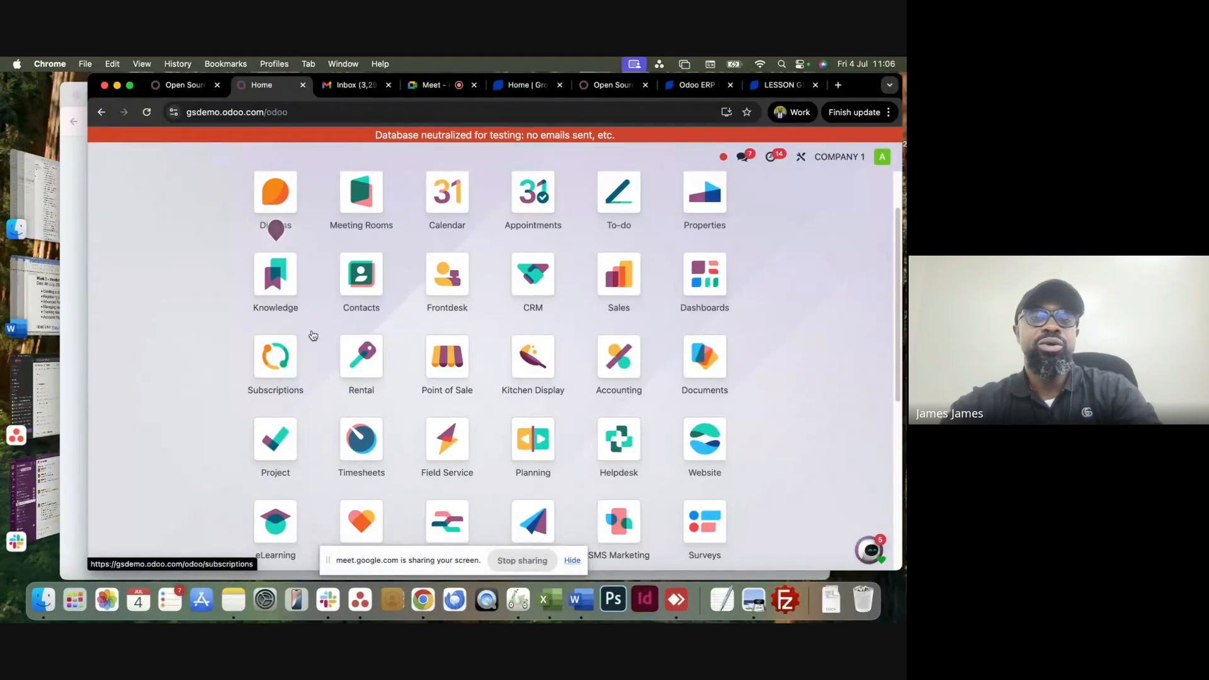
scroll(475, 324, down, 3)
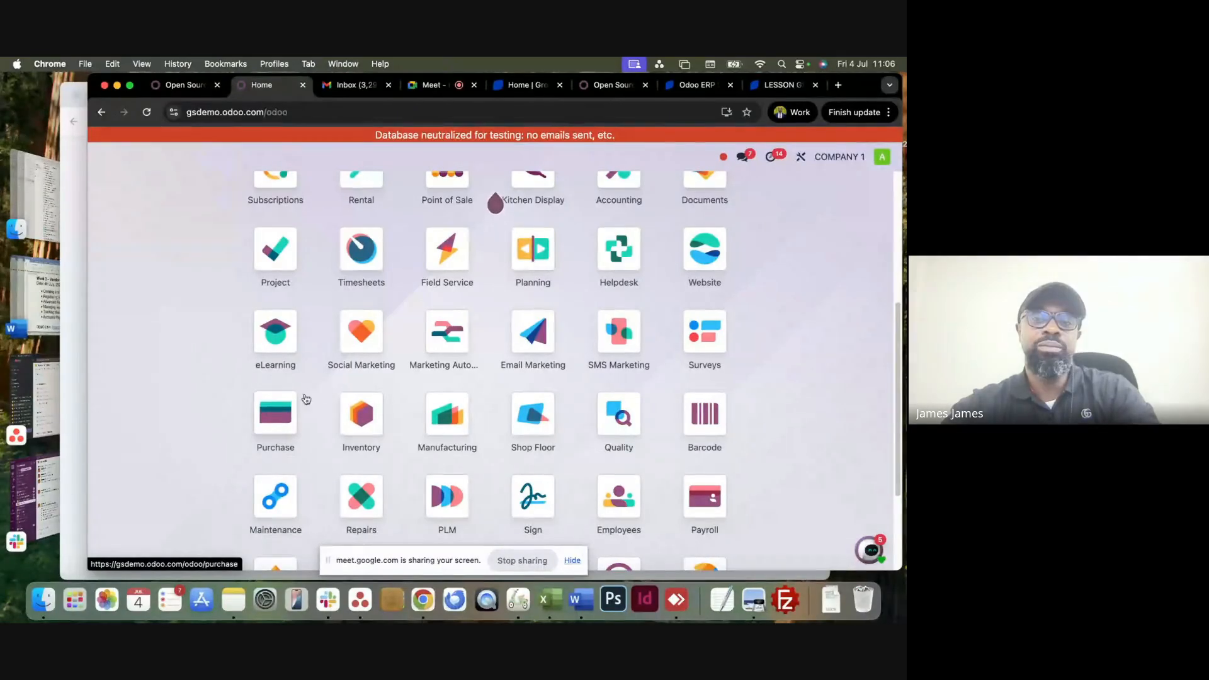
scroll(324, 412, up, 1)
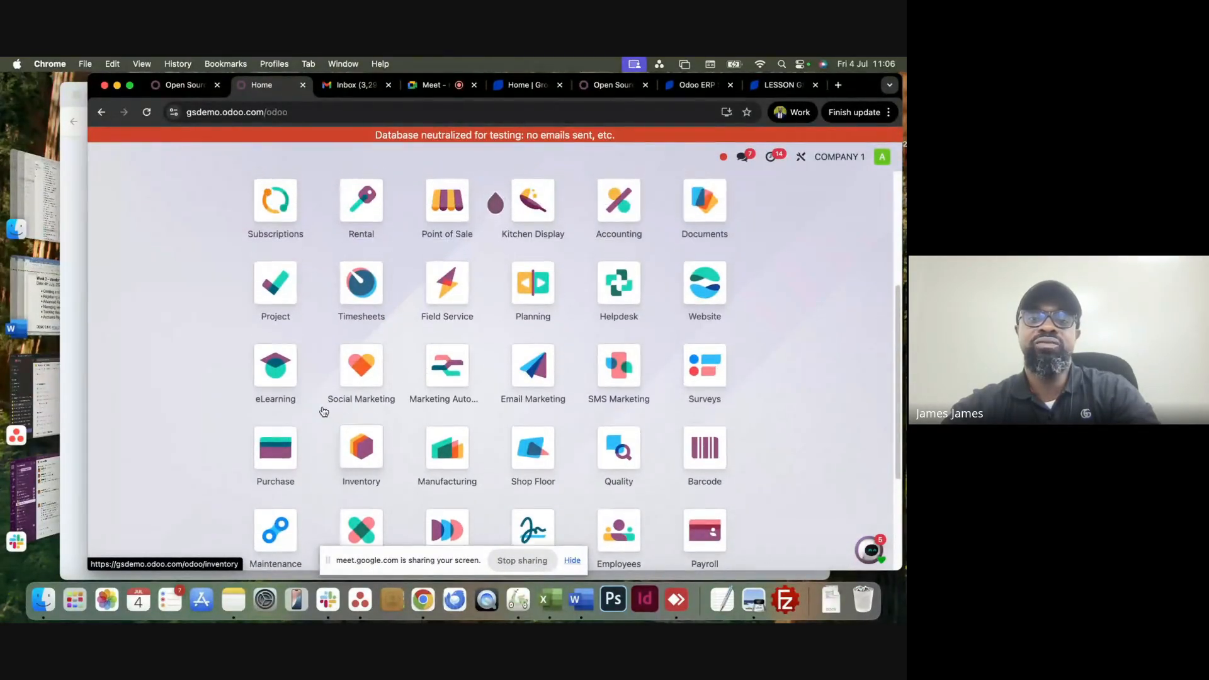
scroll(323, 412, down, 2)
scroll(324, 415, up, 6)
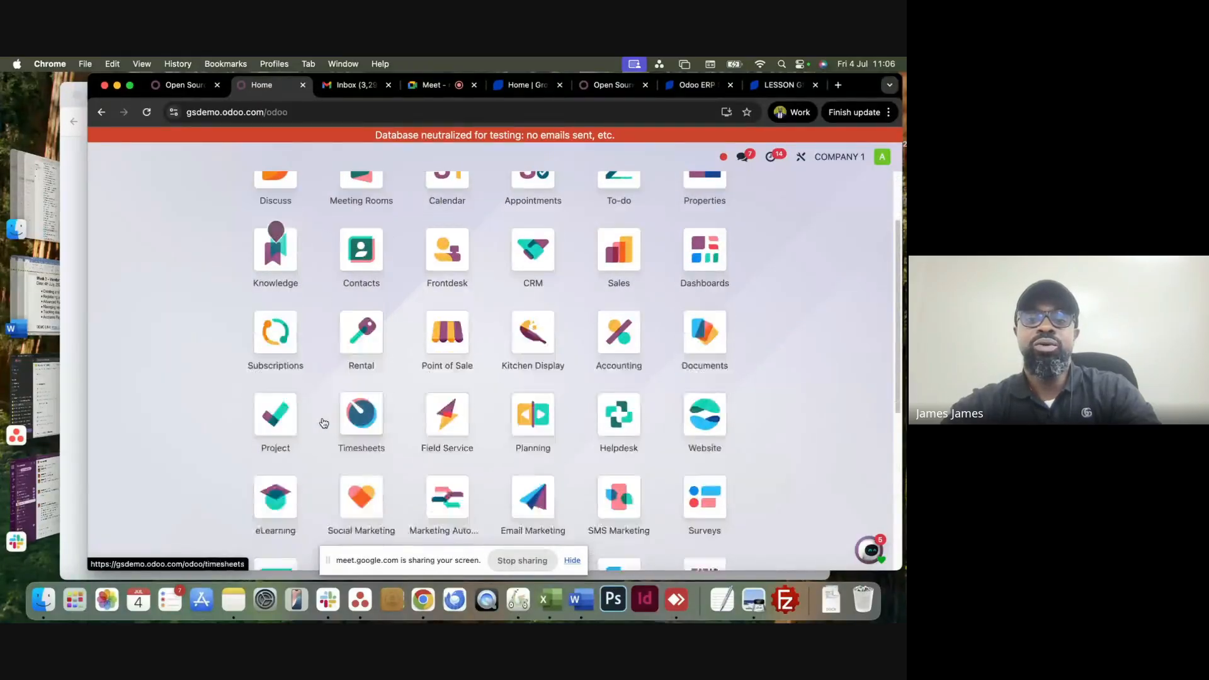
scroll(324, 423, down, 1)
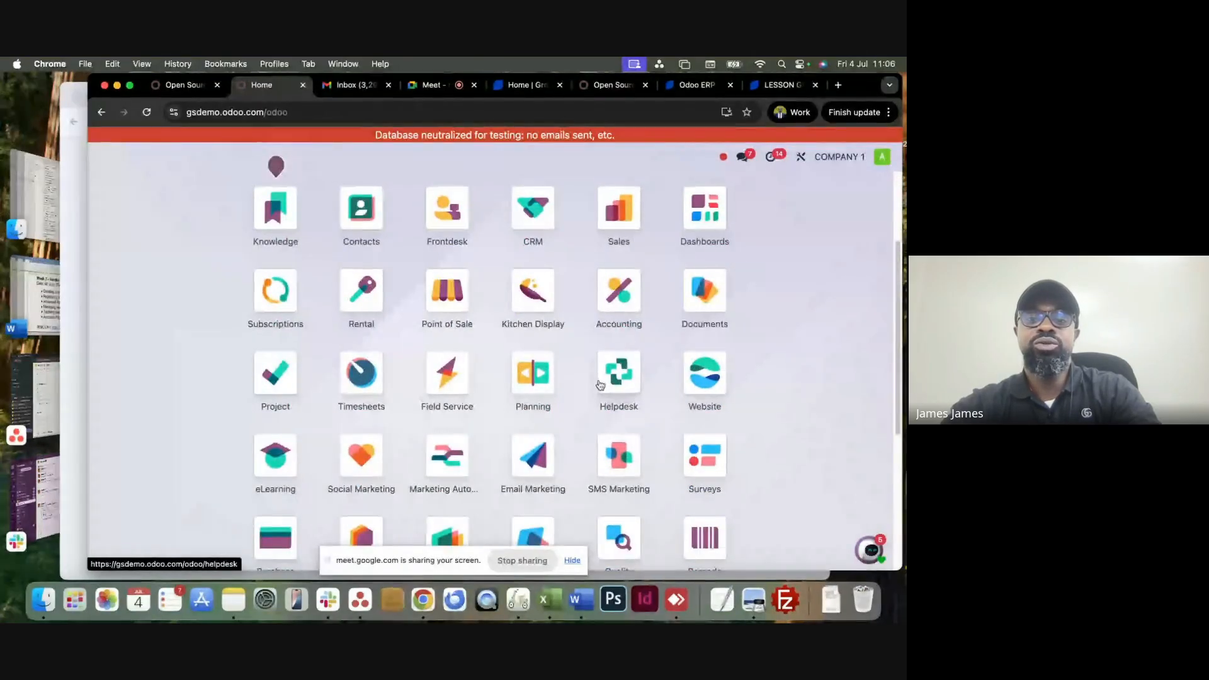
click(615, 293)
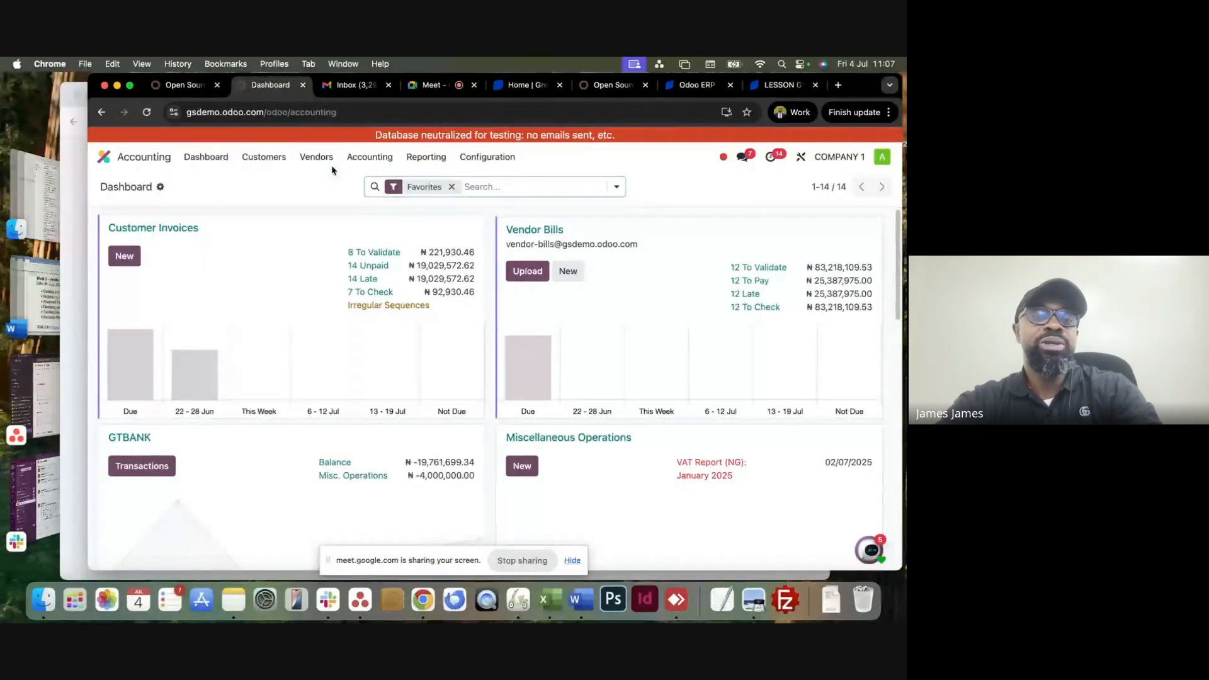
Look over the customer and vendor options in Accounting and open the Employee Expenses list.
click(266, 161)
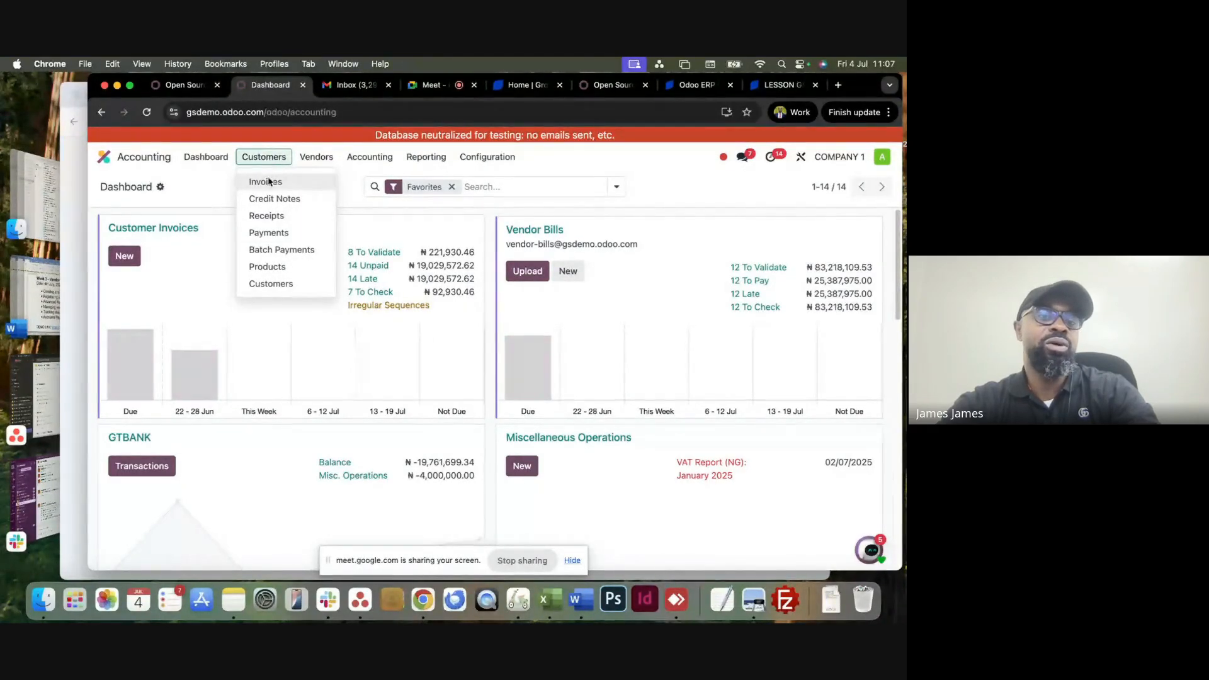
click(317, 158)
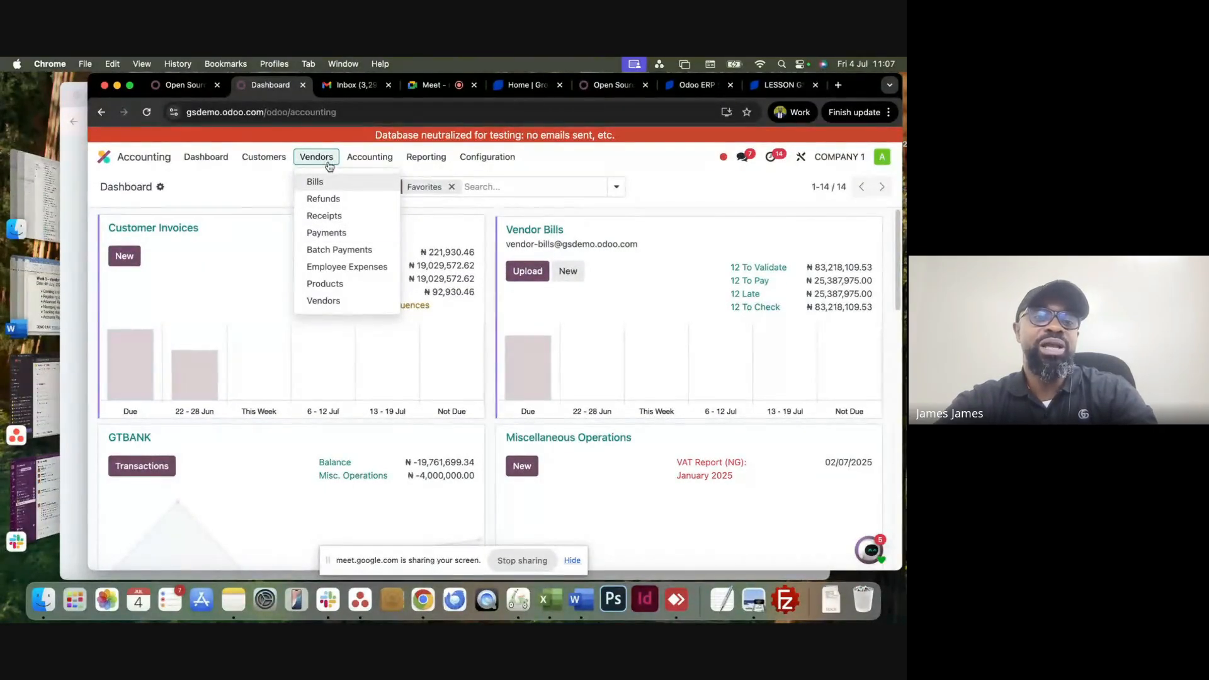
click(352, 268)
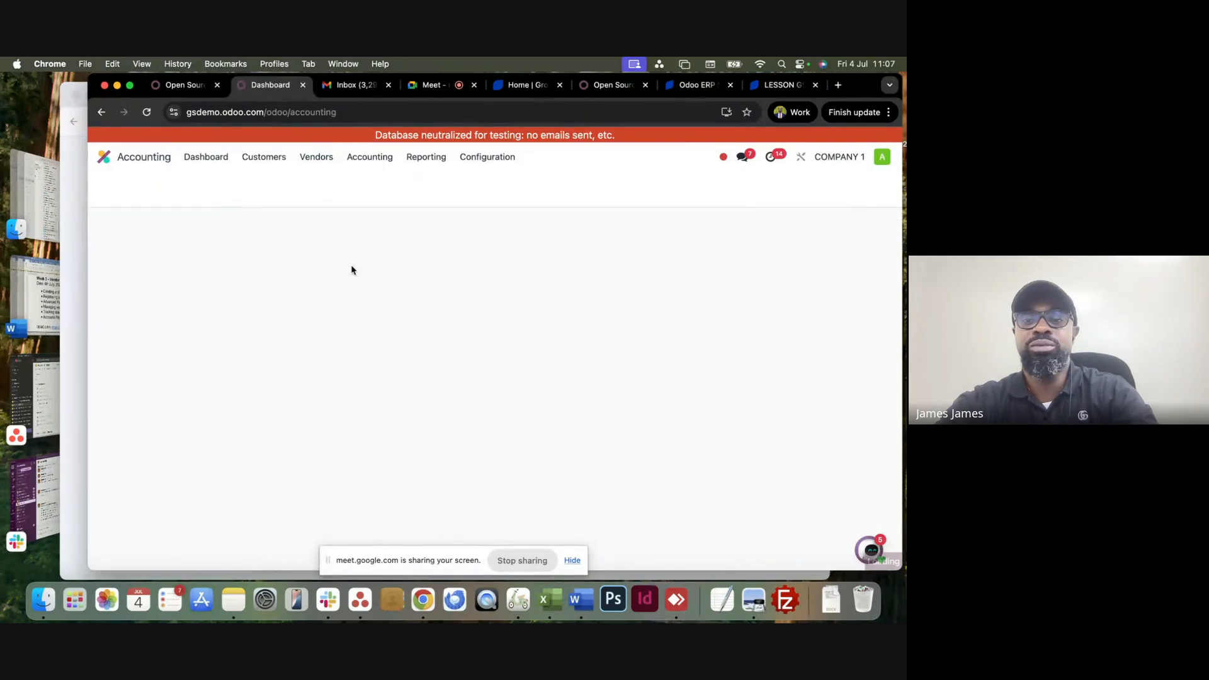
Open the vendors list and examine the contact details in the SPEED COMPANY vendor record.
click(321, 159)
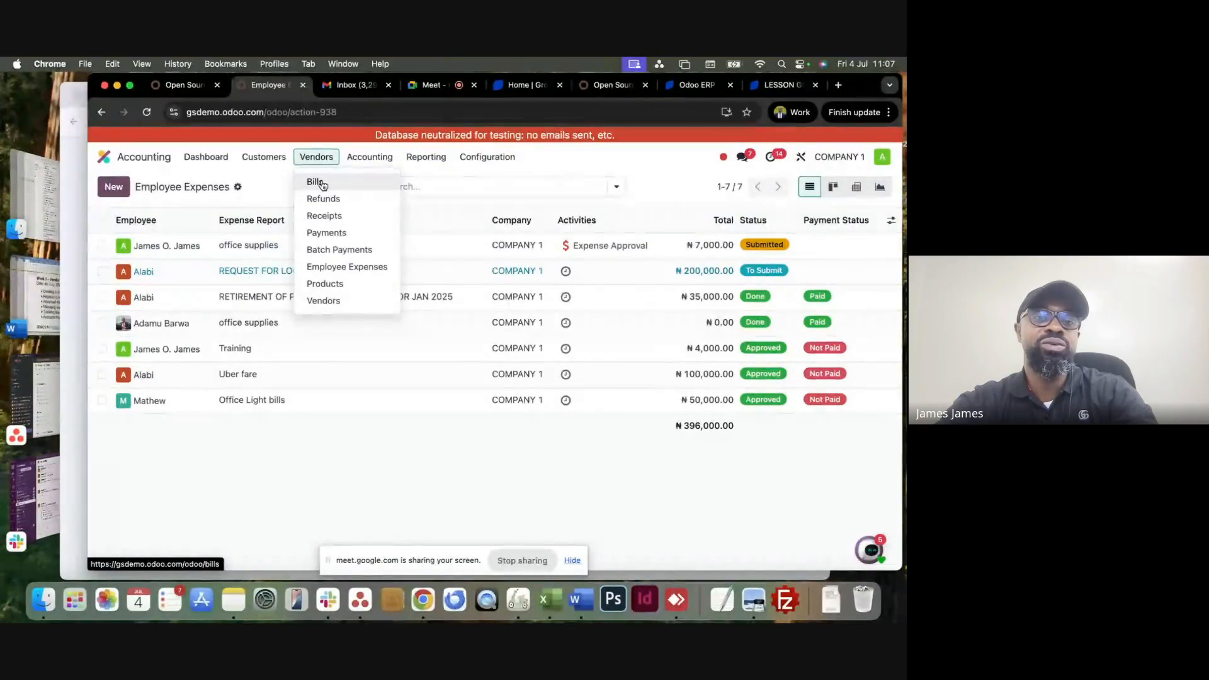
click(321, 183)
click(318, 158)
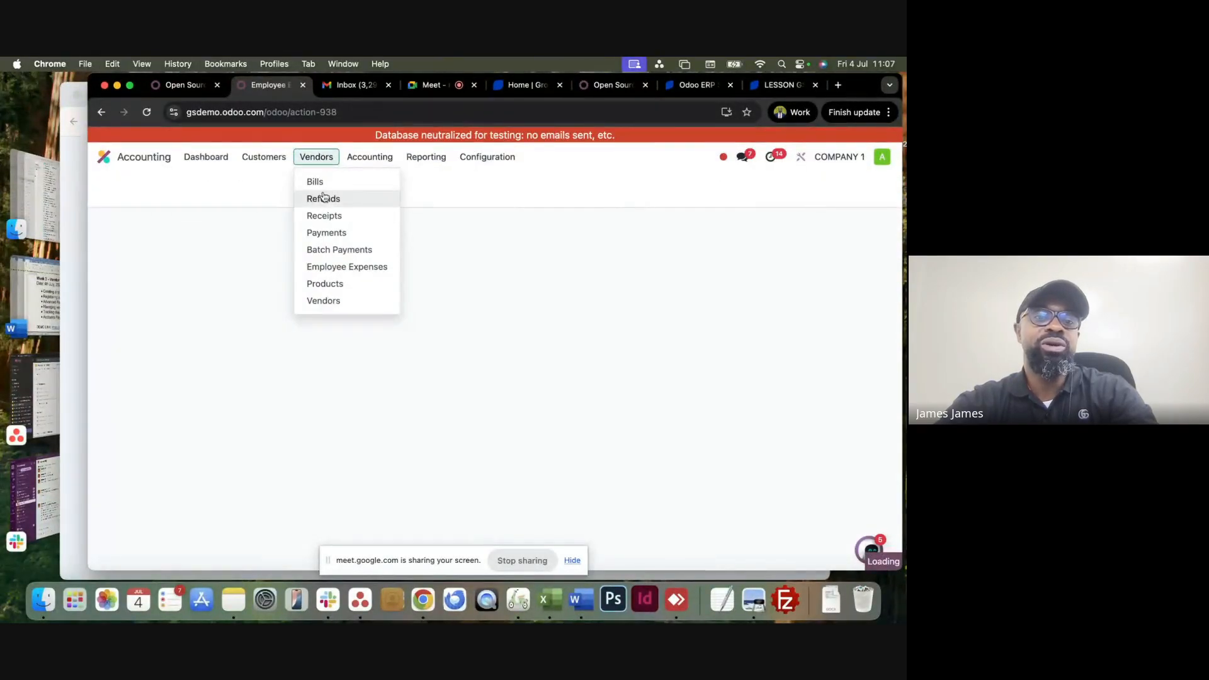
click(325, 302)
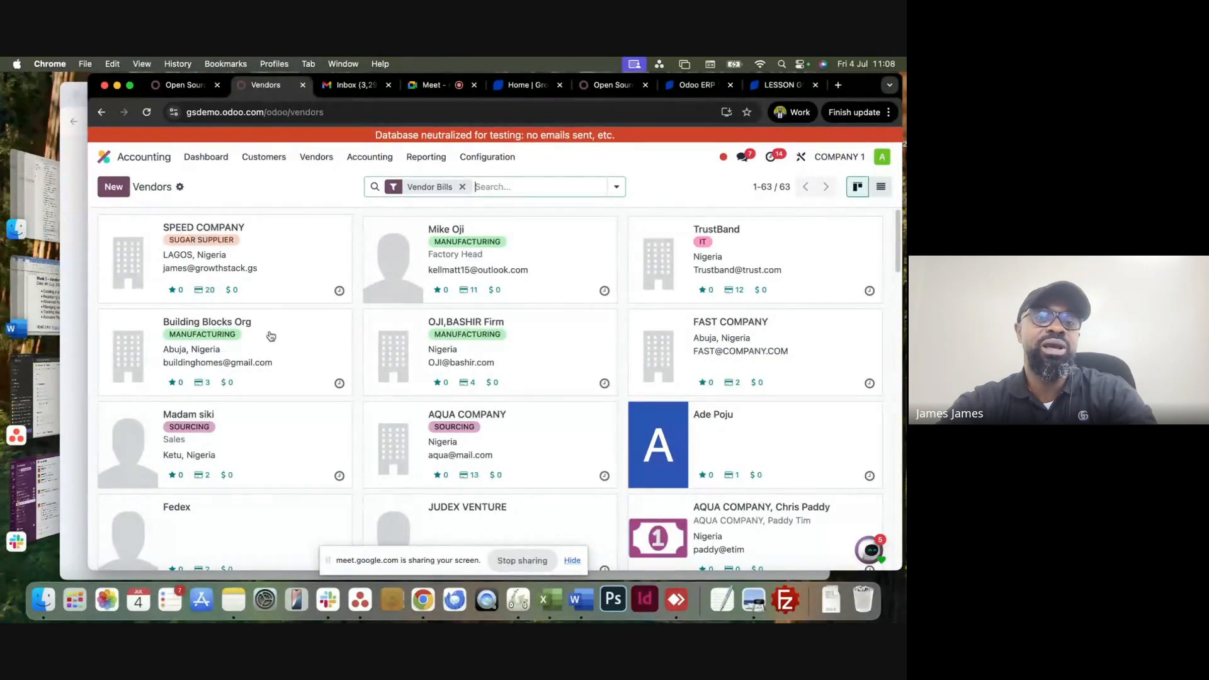
click(299, 263)
scroll(394, 395, down, 2)
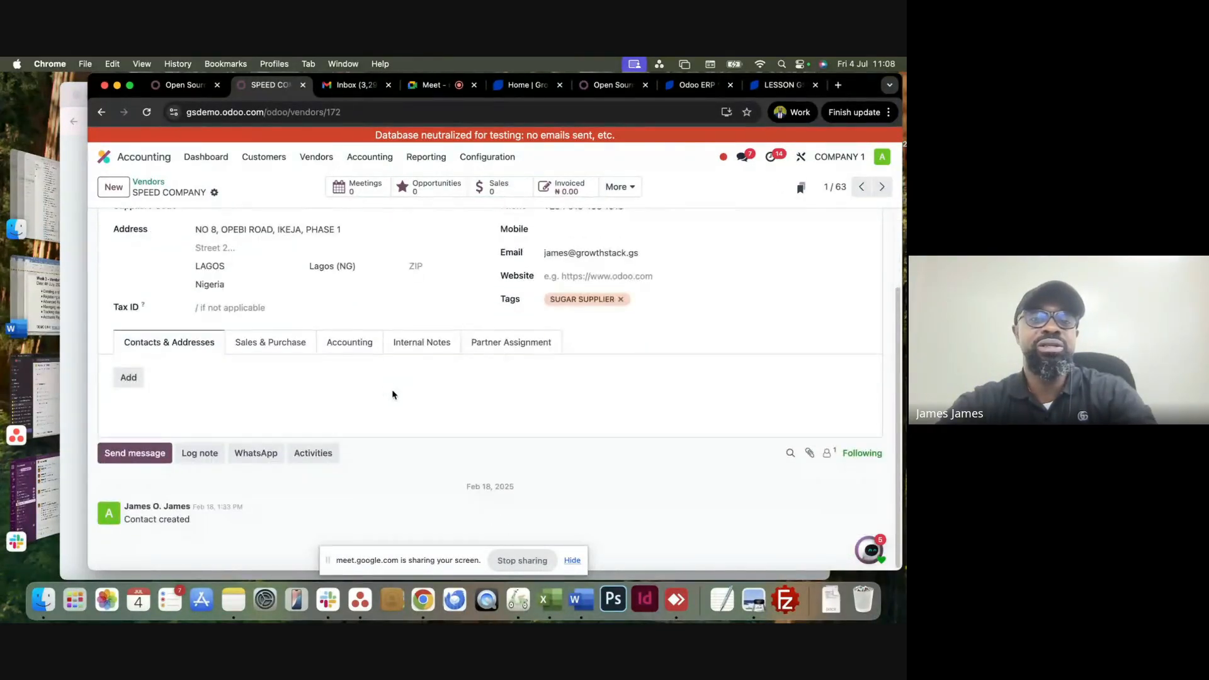
scroll(394, 395, up, 2)
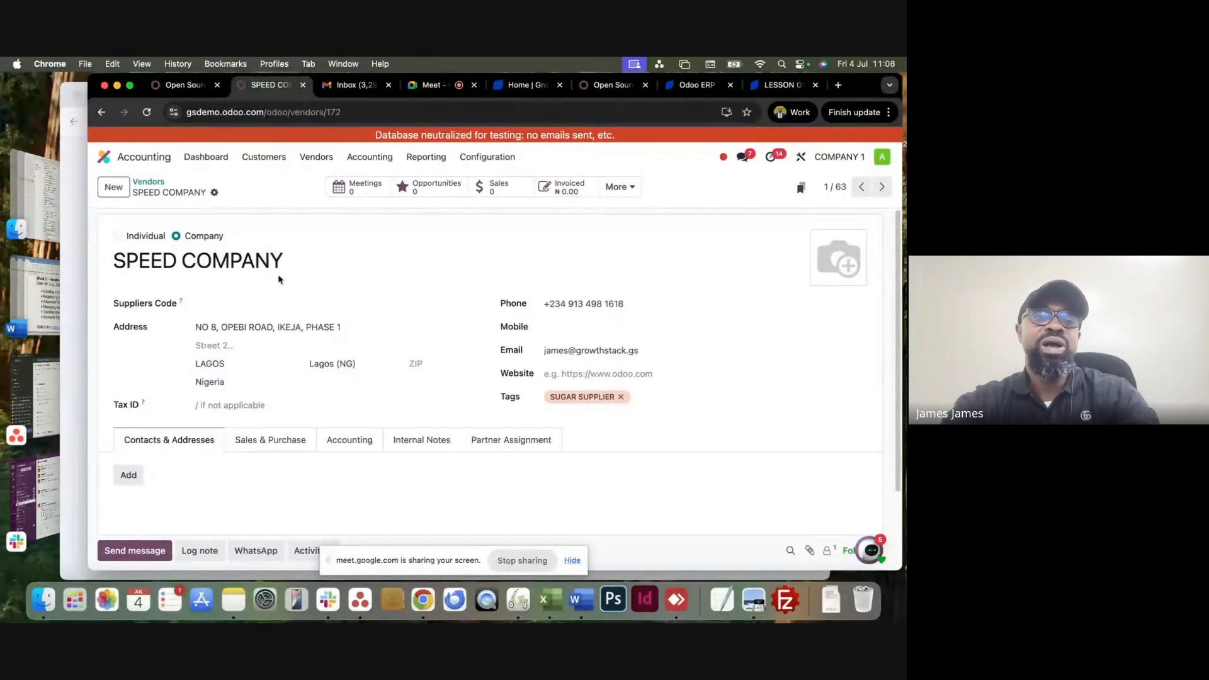
click(316, 158)
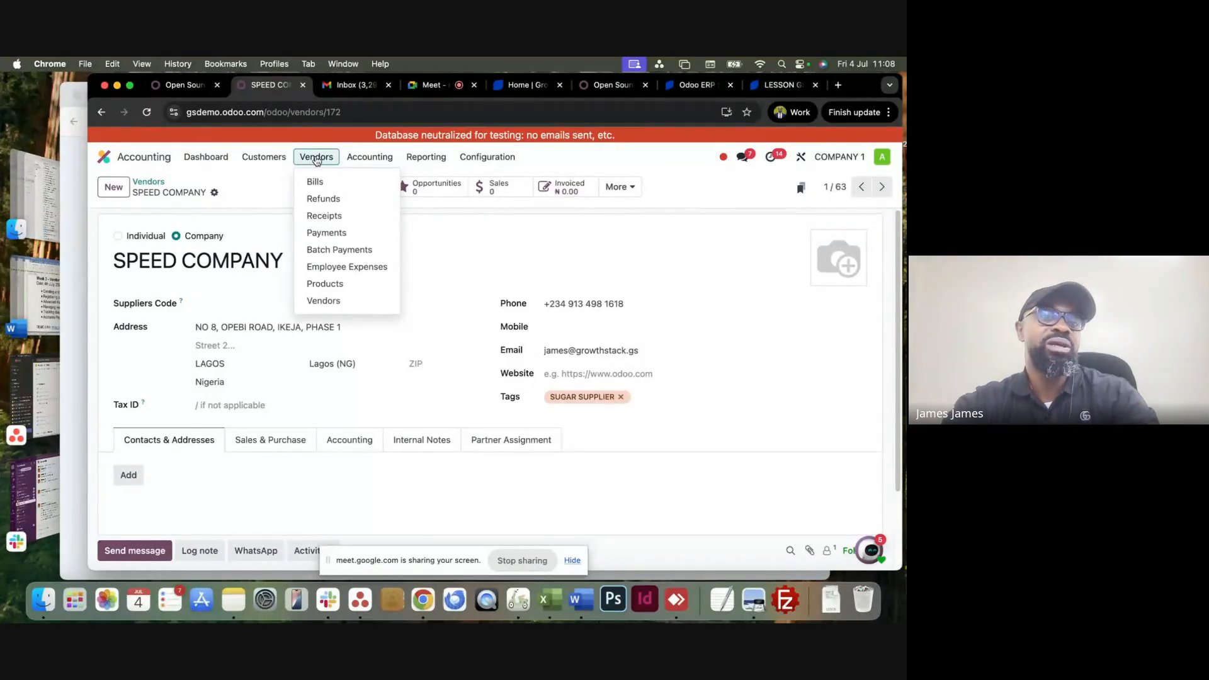
mouse_move(254, 159)
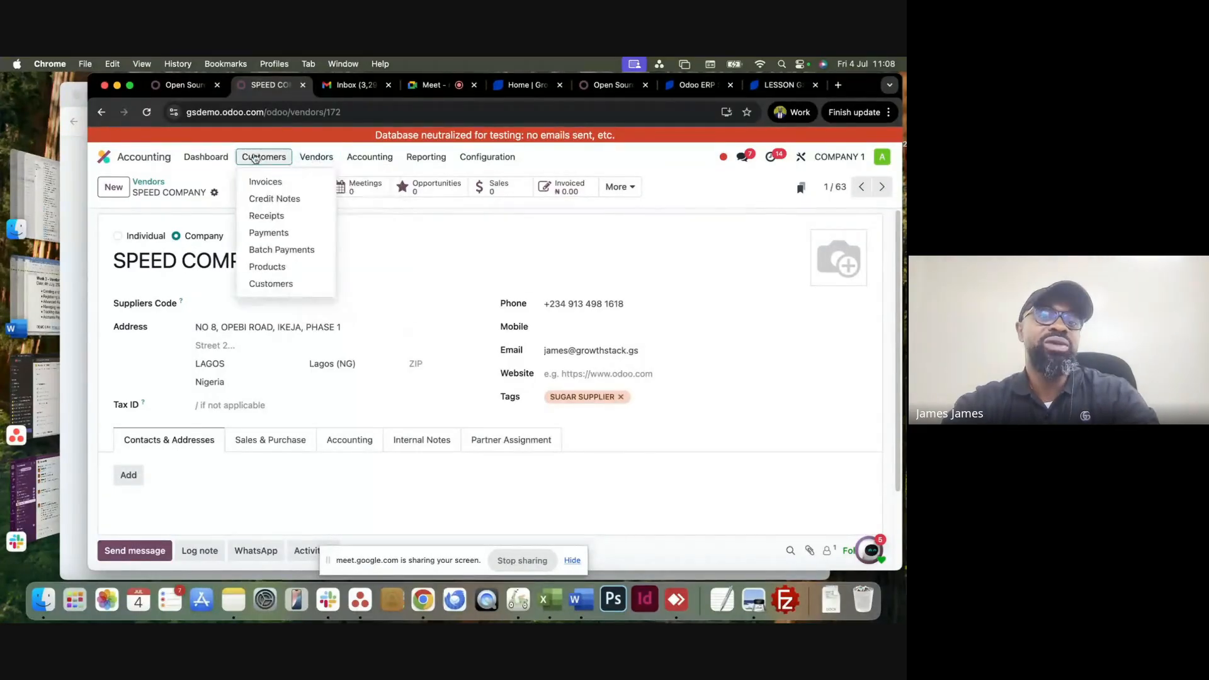
click(392, 221)
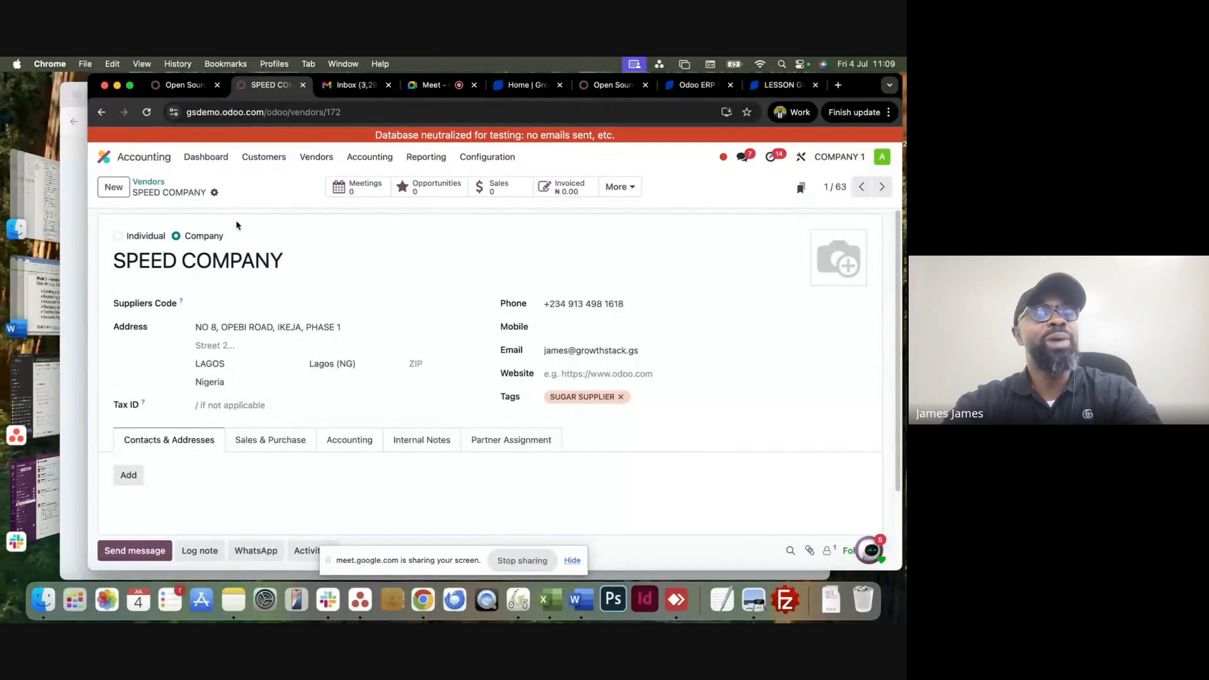
Return to the vendors list, remove its Vendor Bills filter and browse through all the contacts.
click(150, 182)
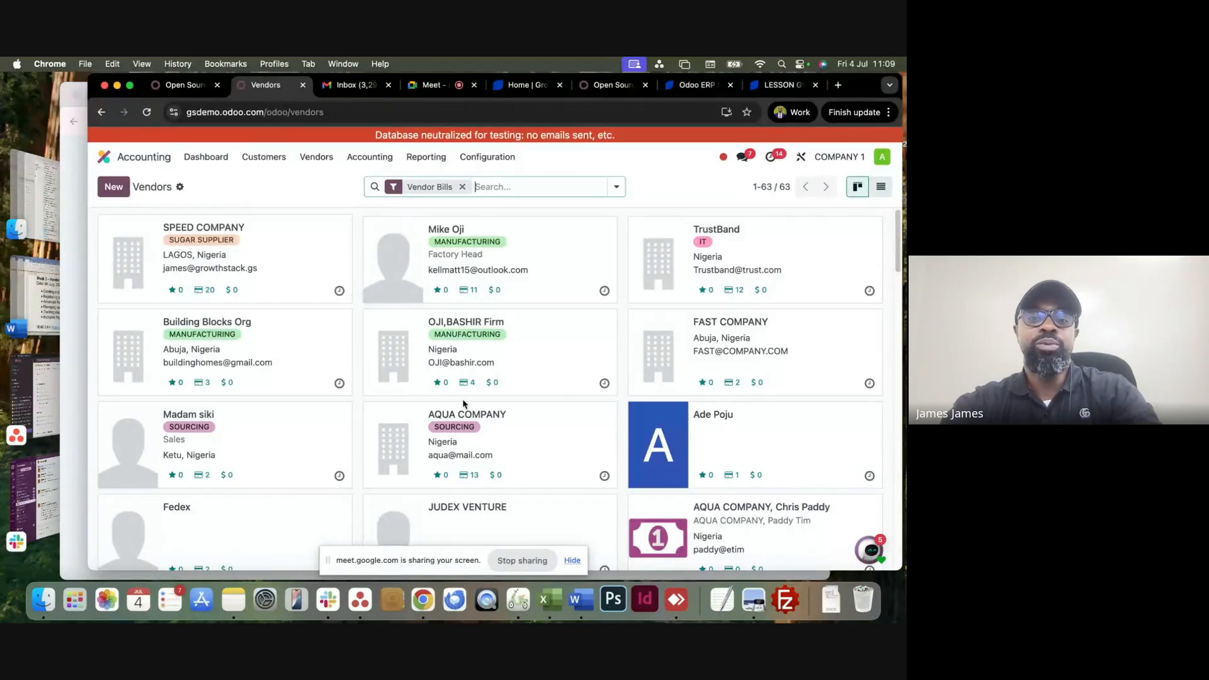
click(461, 187)
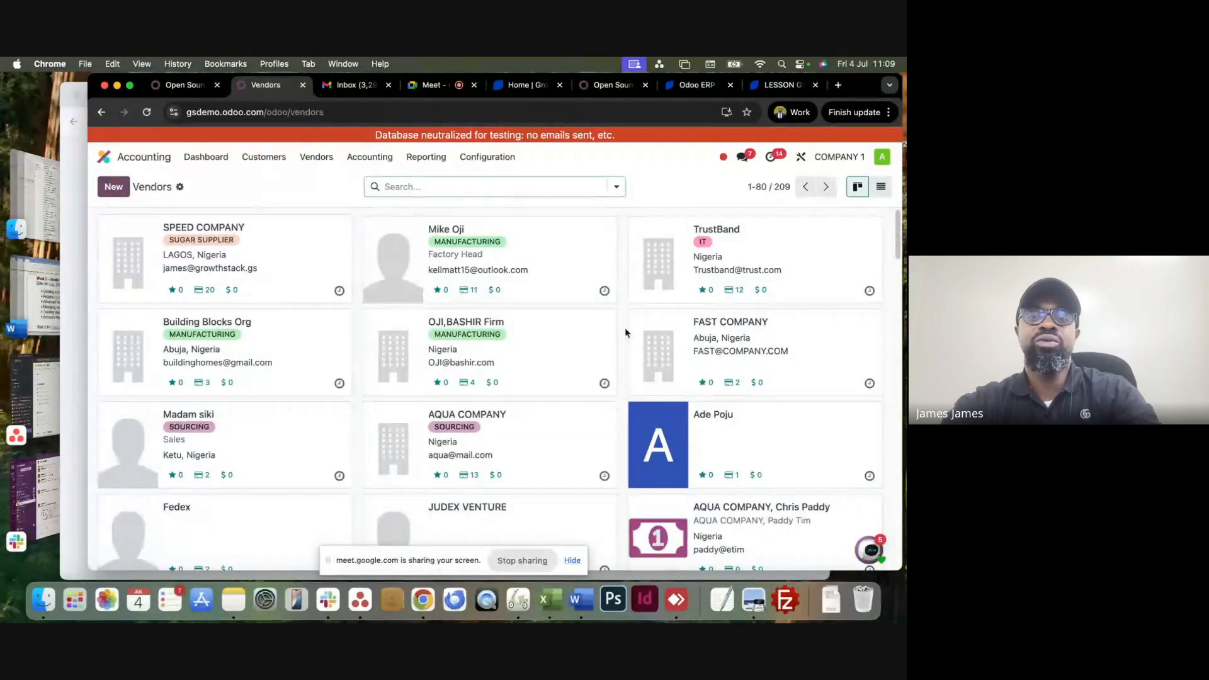
scroll(624, 327, down, 15)
scroll(625, 331, up, 10)
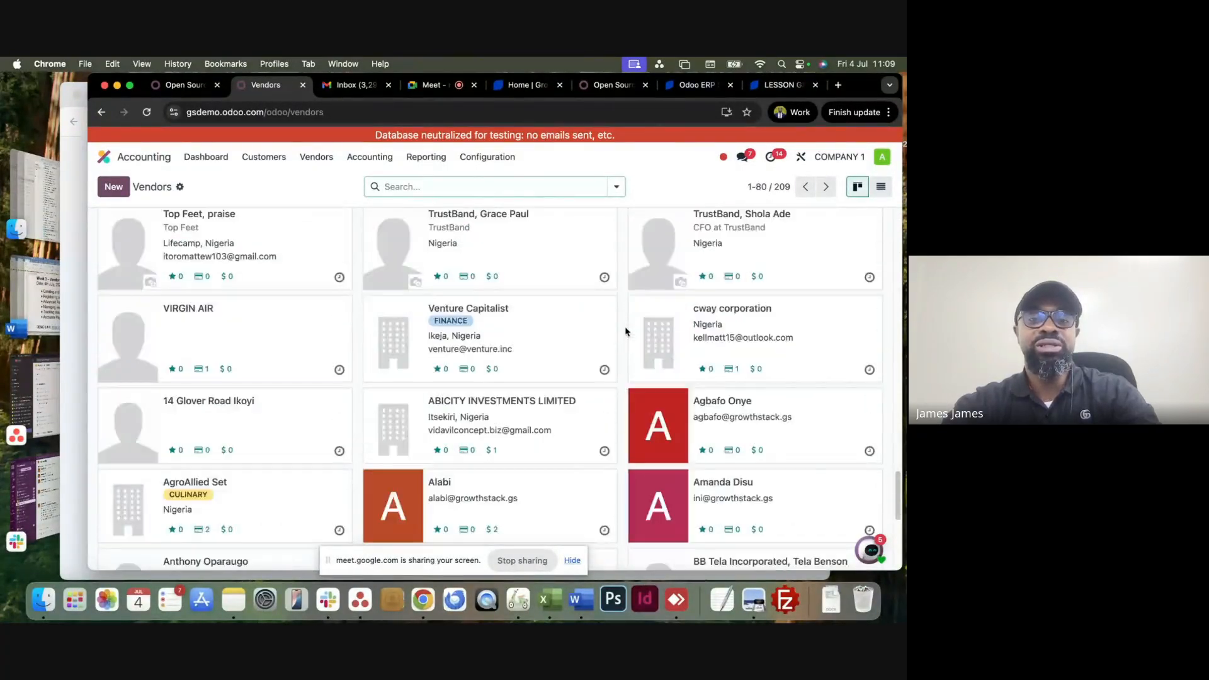
scroll(625, 331, up, 5)
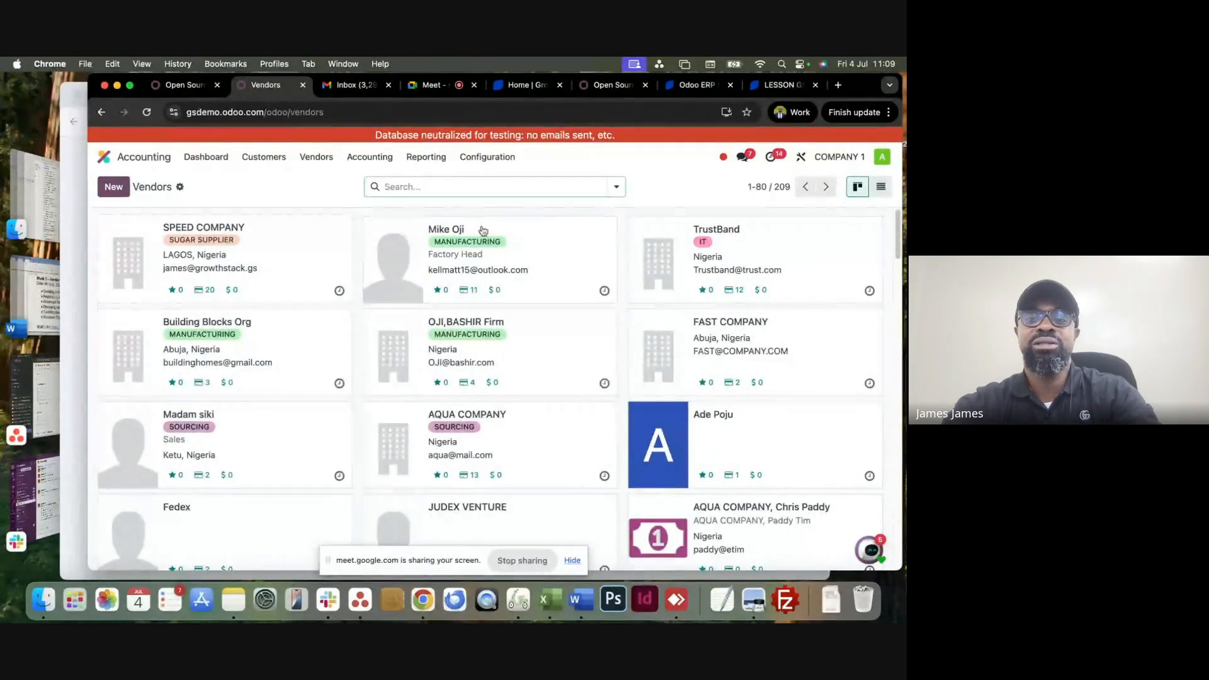
Open the vendor bills list and look through the bills with their due dates and statuses.
click(328, 161)
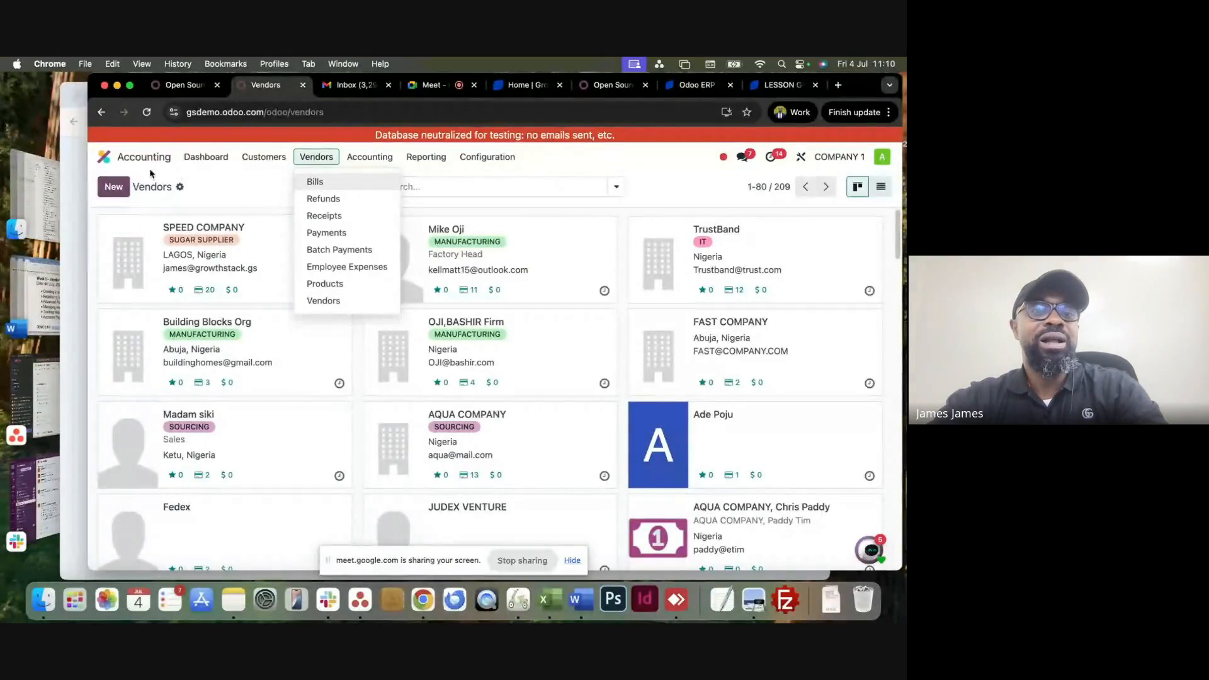
click(244, 198)
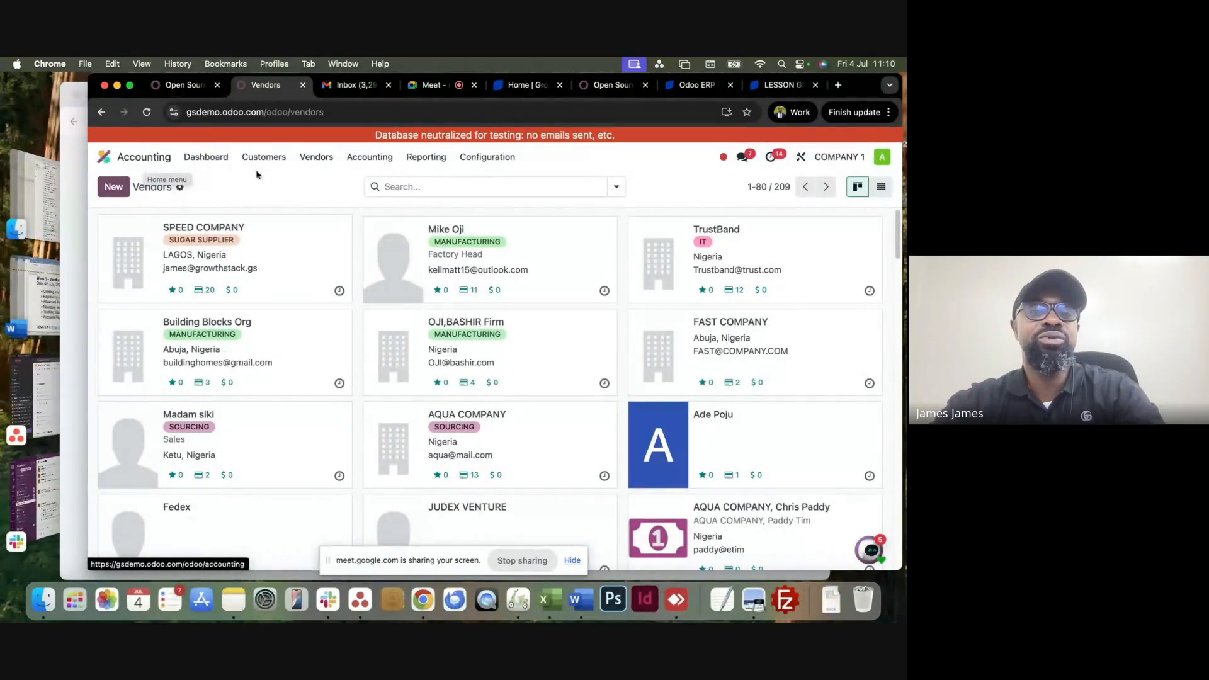
click(316, 158)
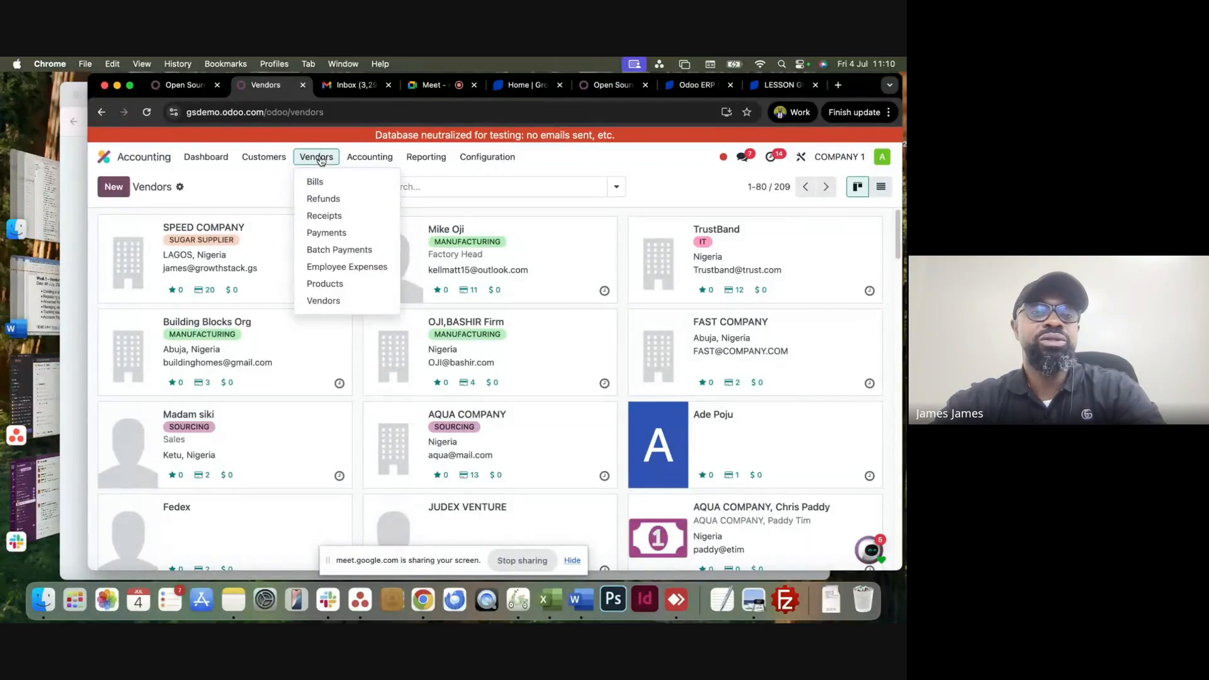
click(320, 183)
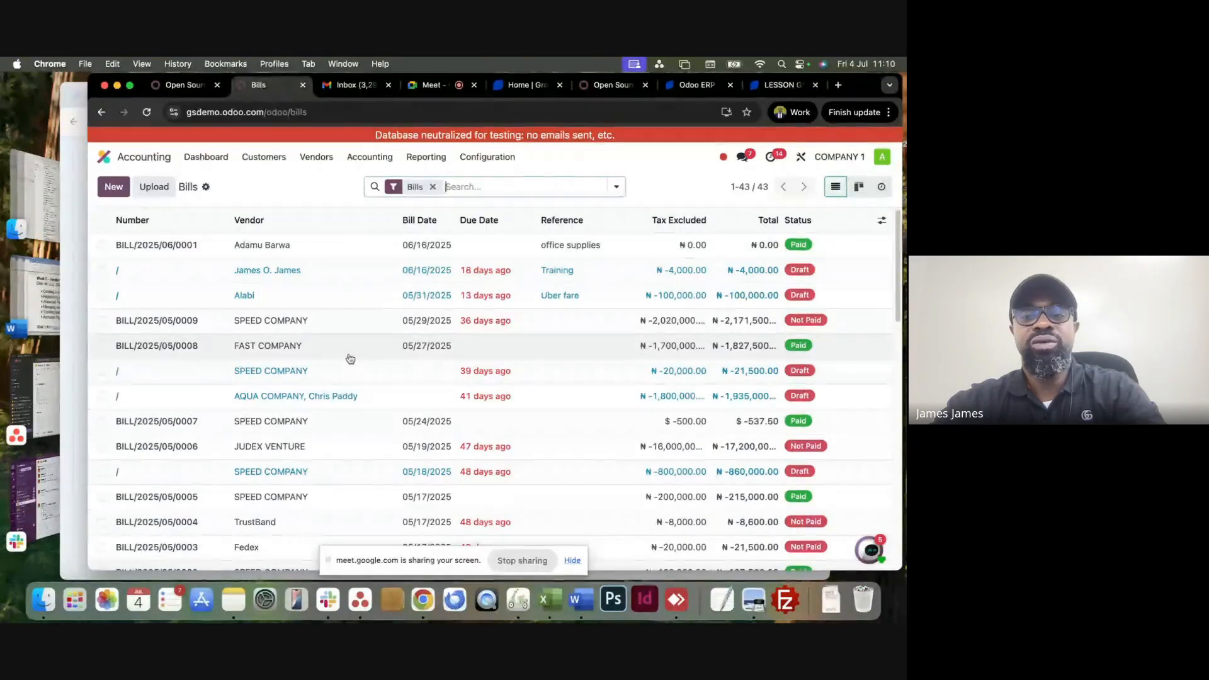
scroll(350, 359, down, 10)
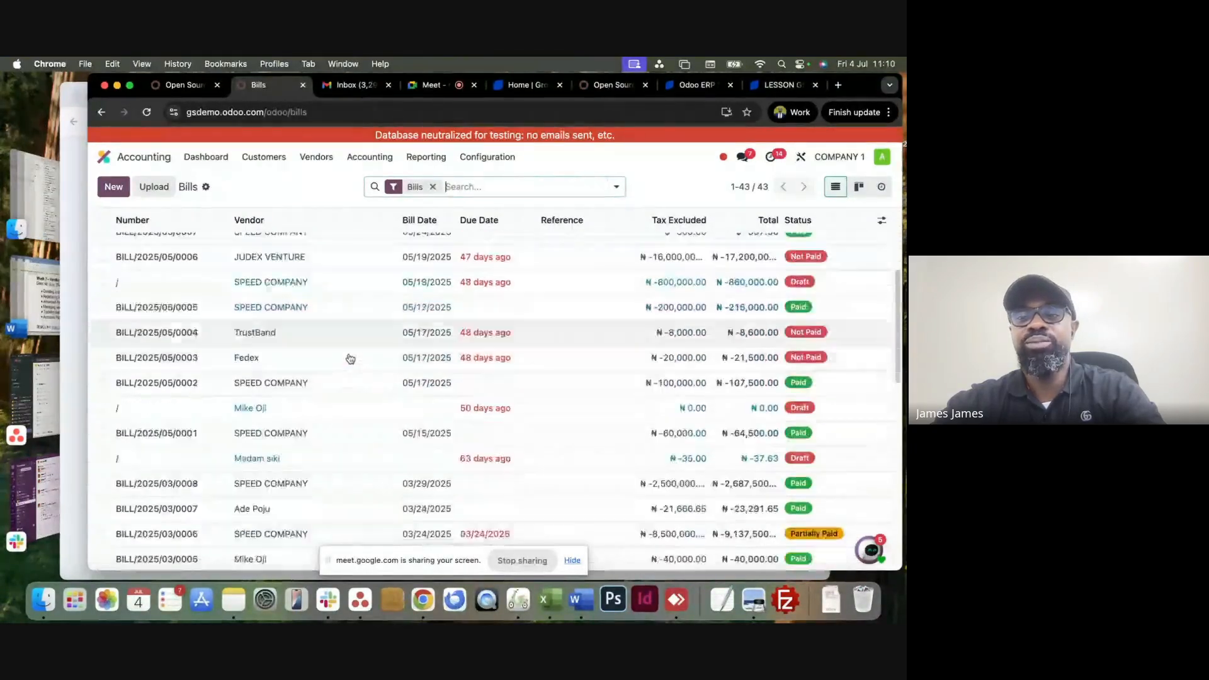
scroll(350, 359, up, 15)
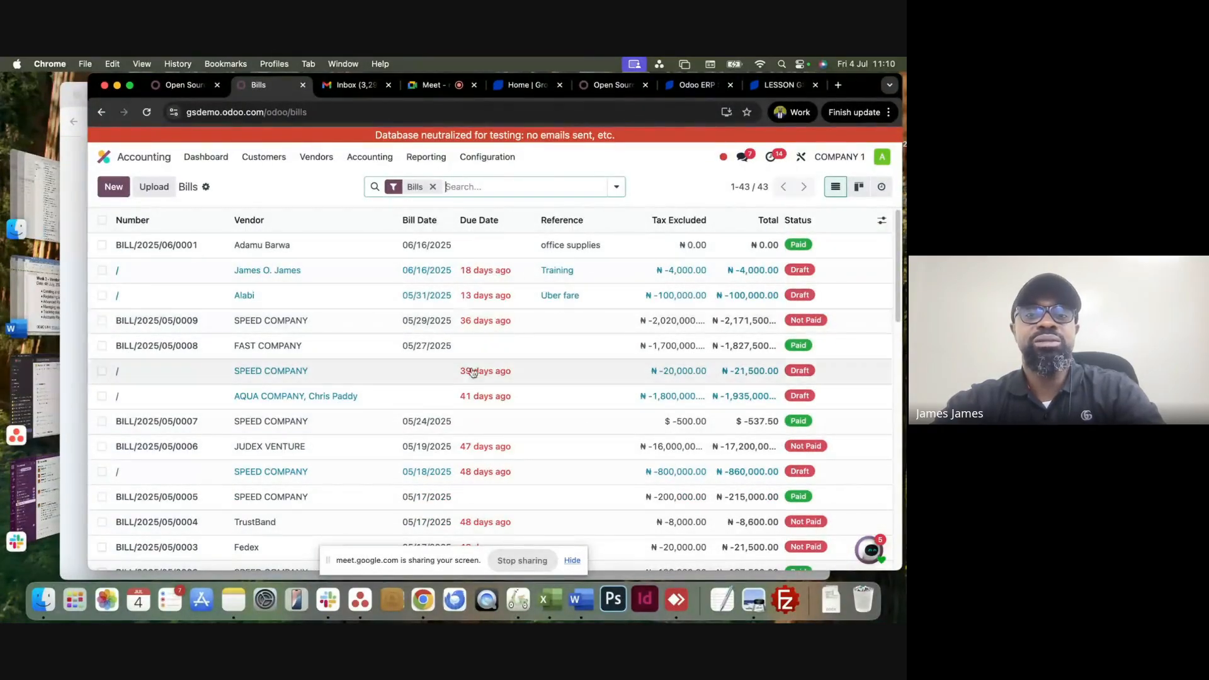
click(311, 161)
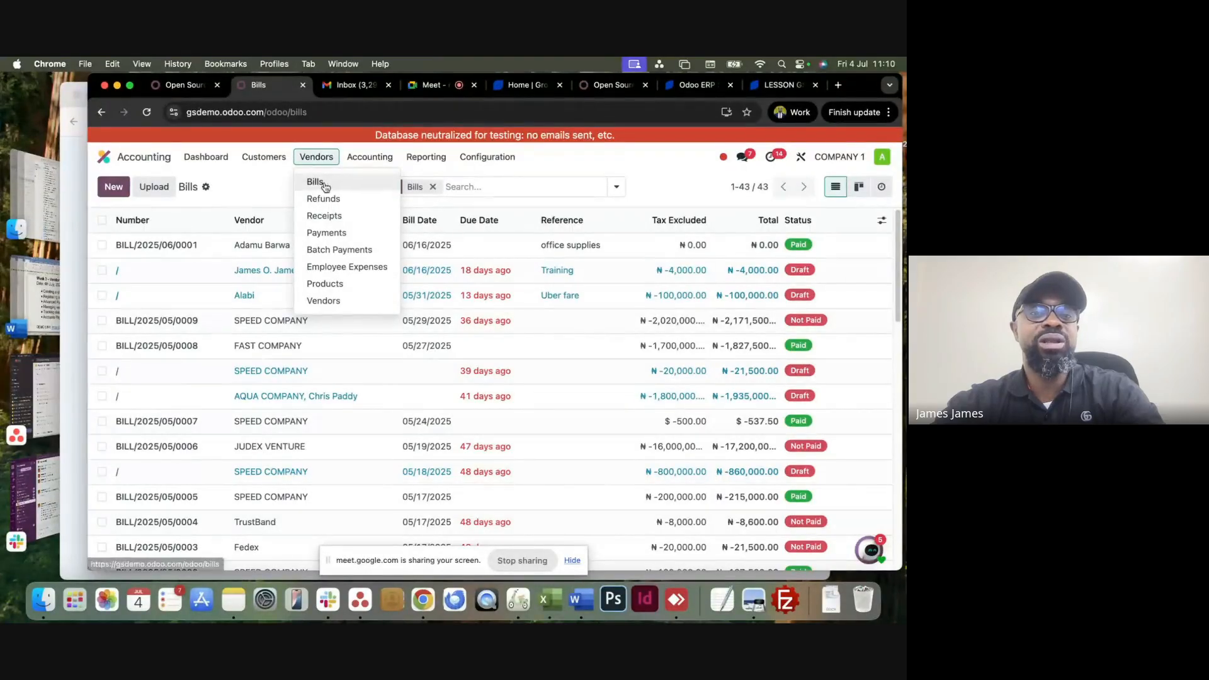
click(272, 183)
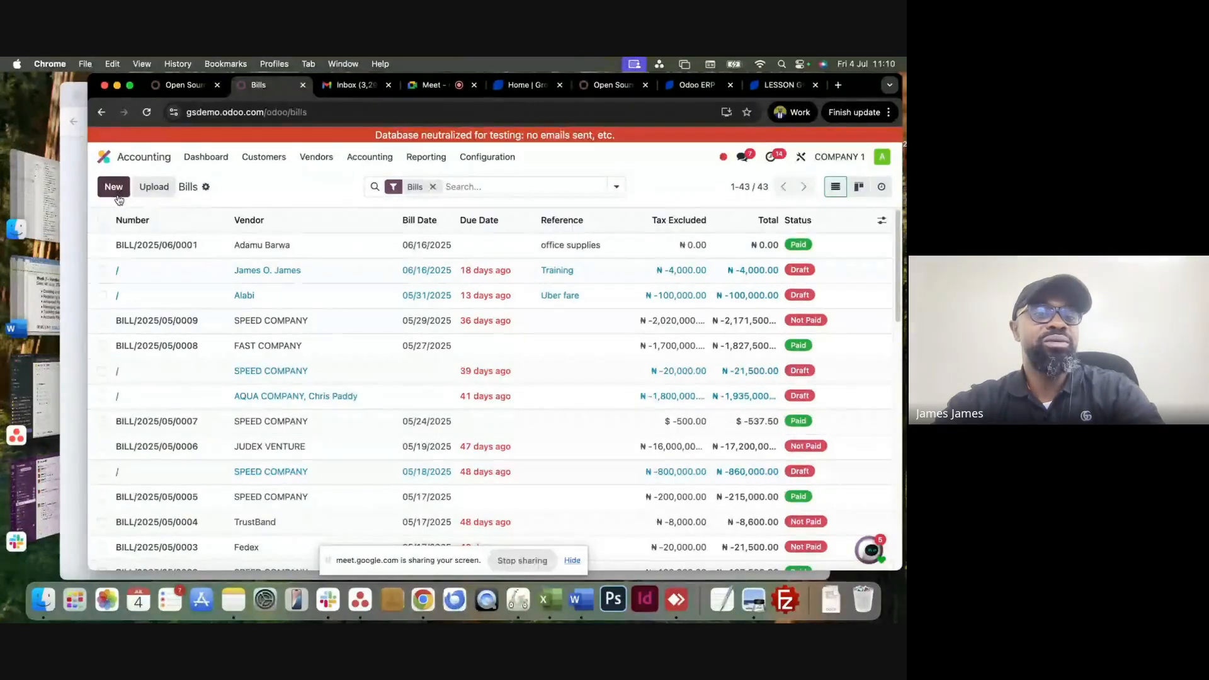
double_click(182, 187)
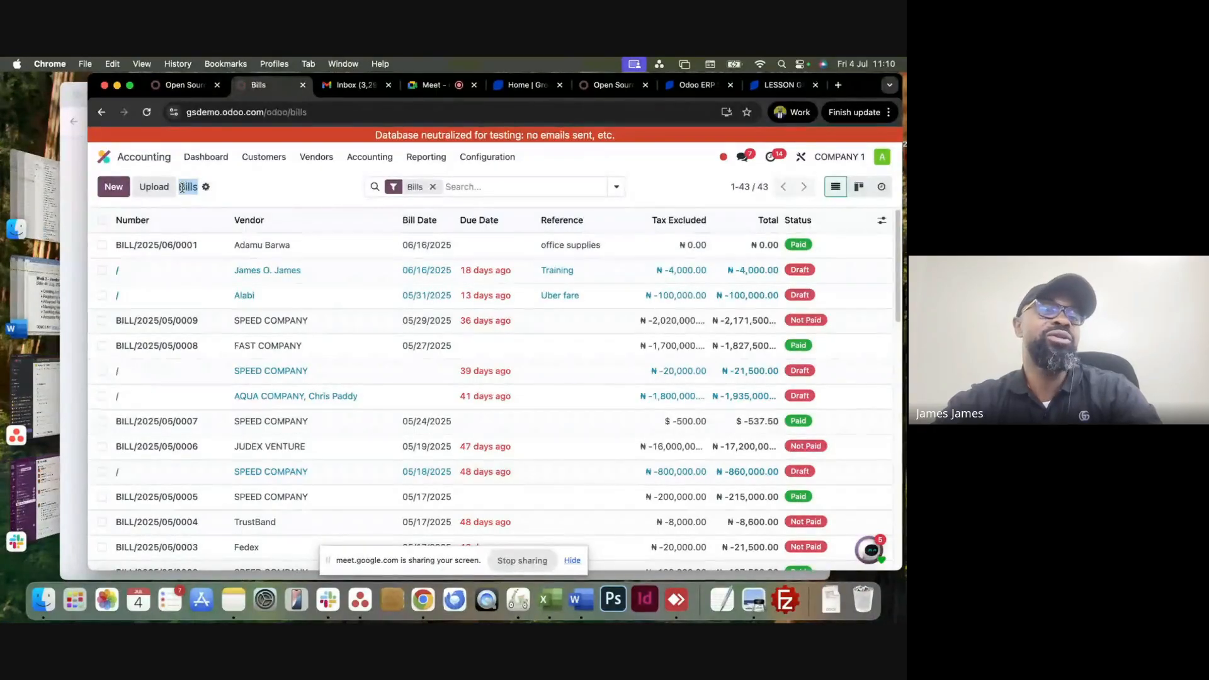
click(181, 188)
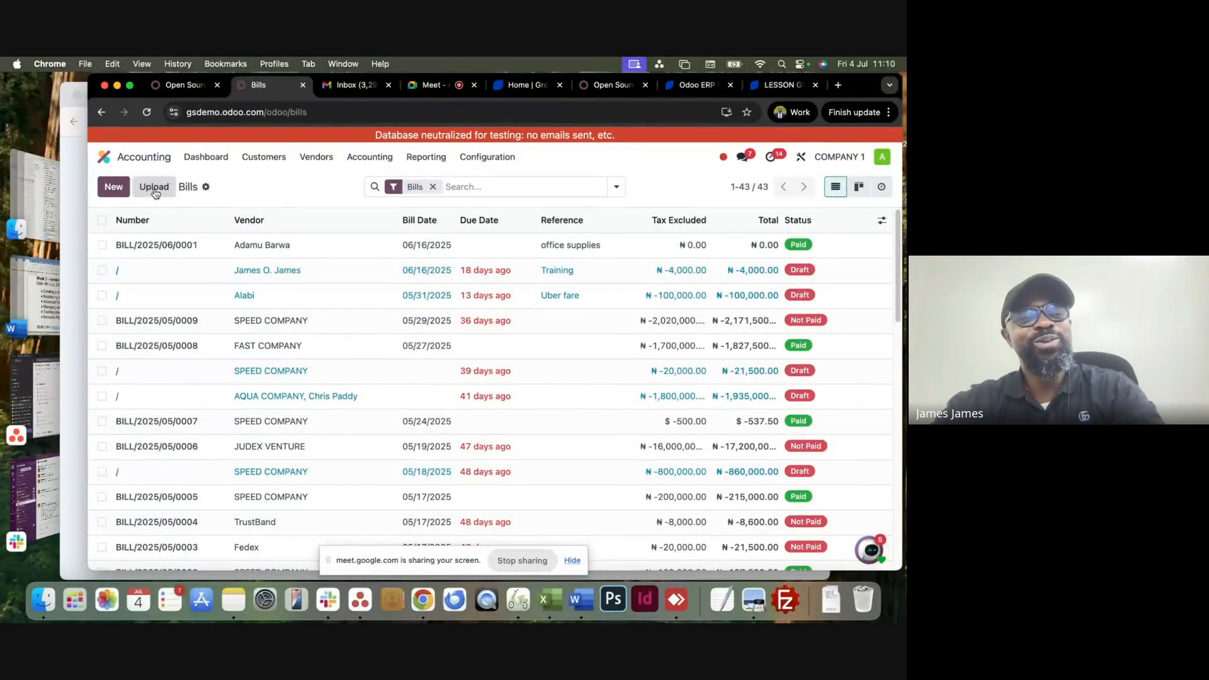
double_click(187, 188)
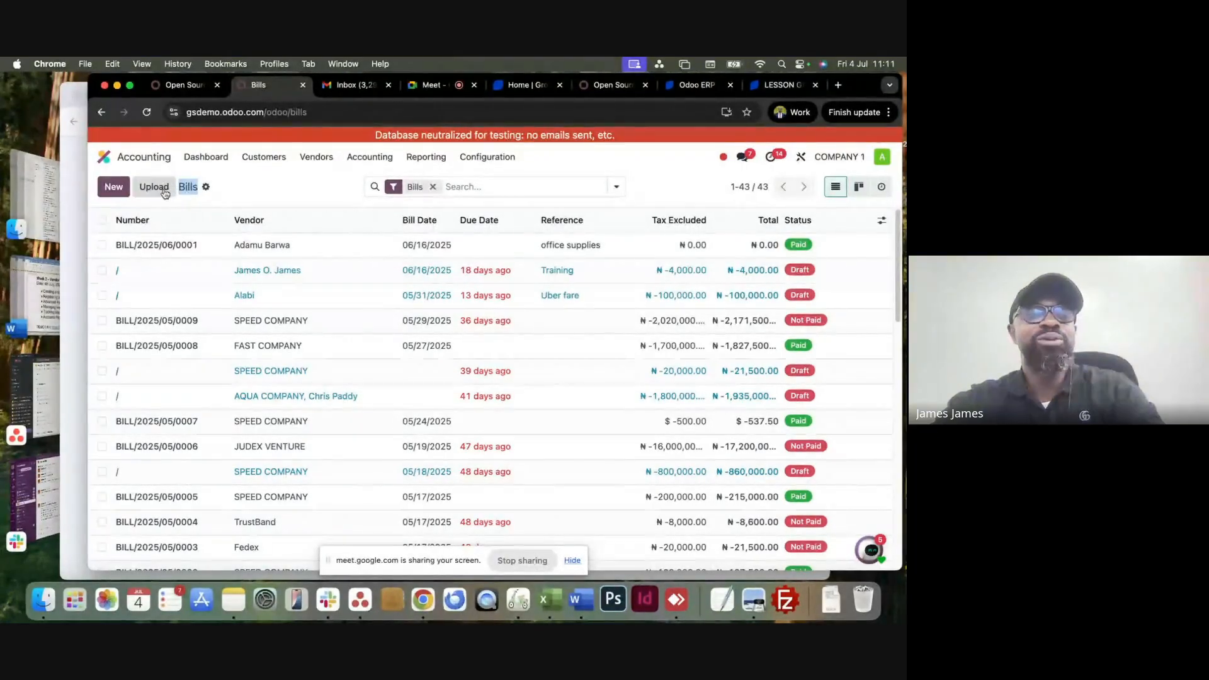
Start a new vendor bill and look over its blank form and the suggested vendors.
click(114, 188)
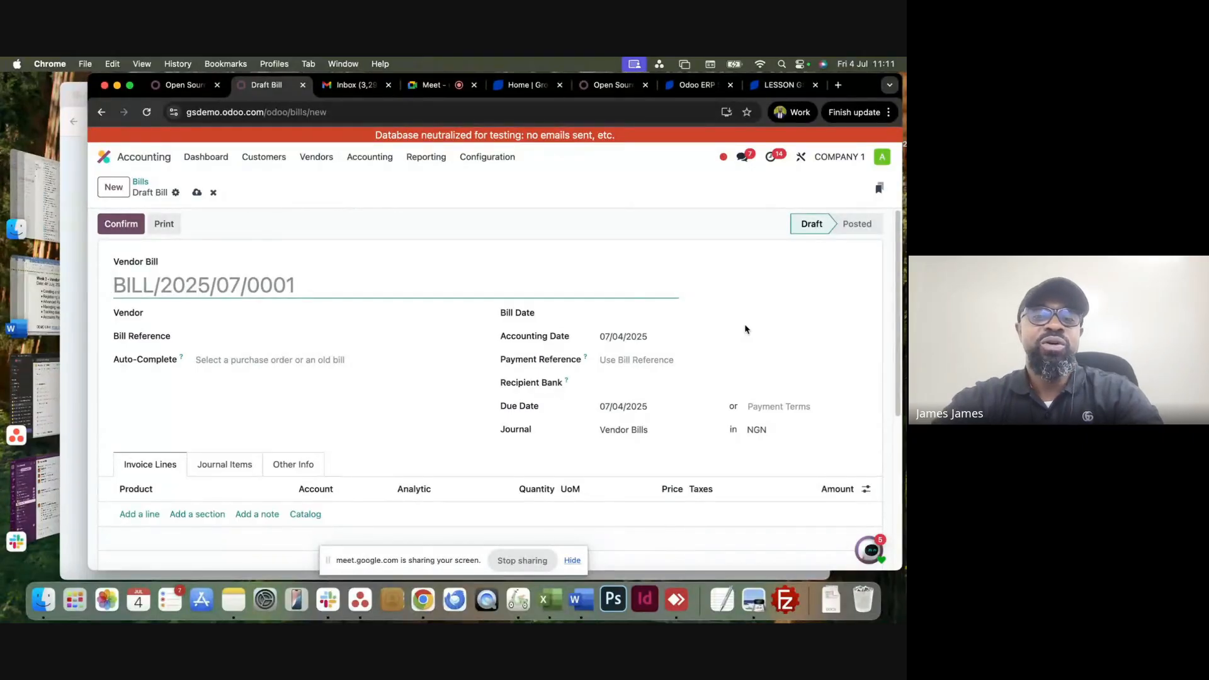
scroll(745, 328, down, 5)
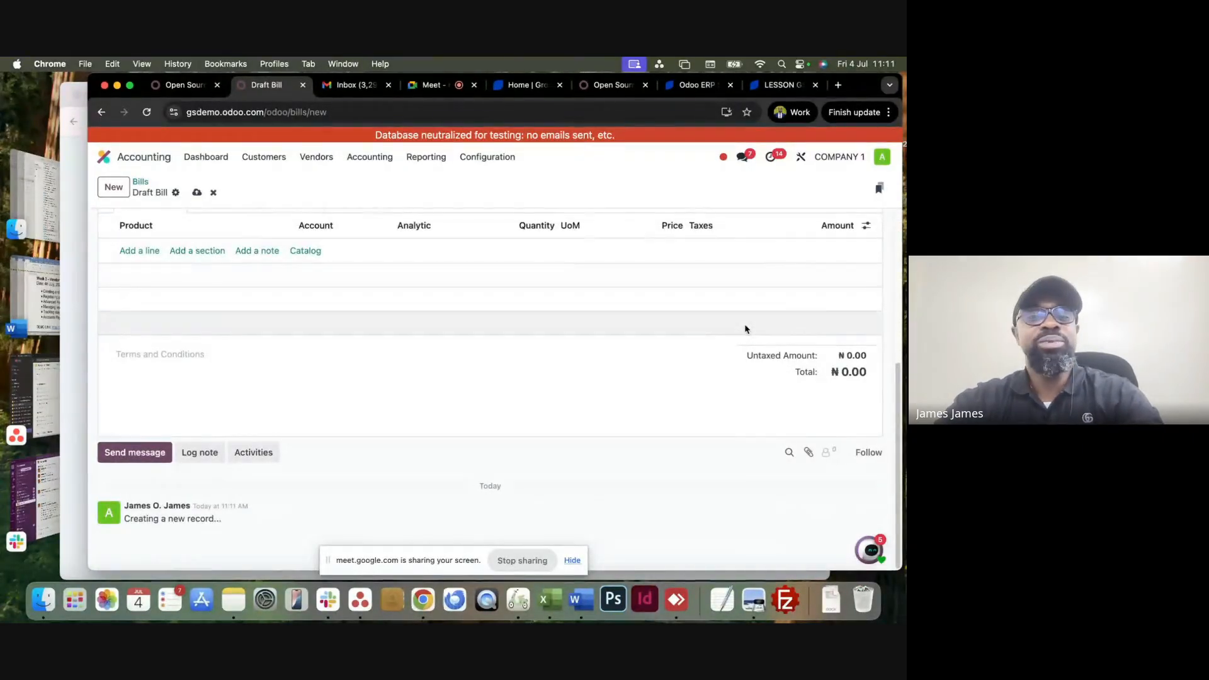
scroll(745, 328, up, 5)
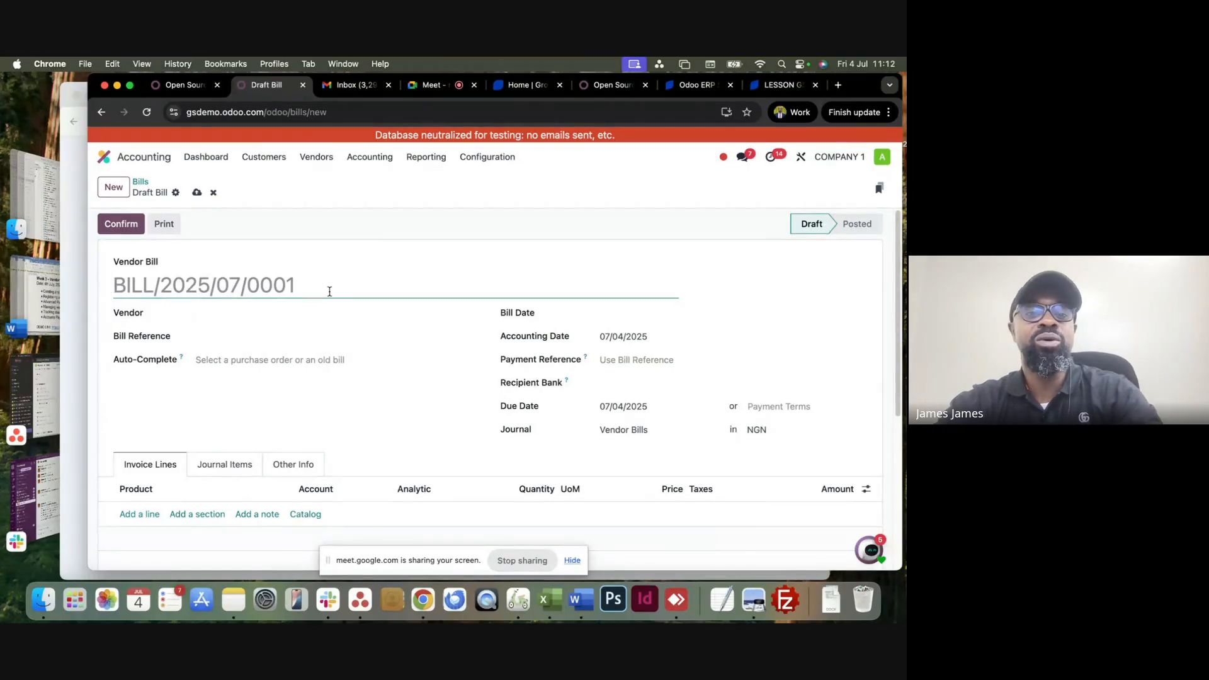
click(240, 312)
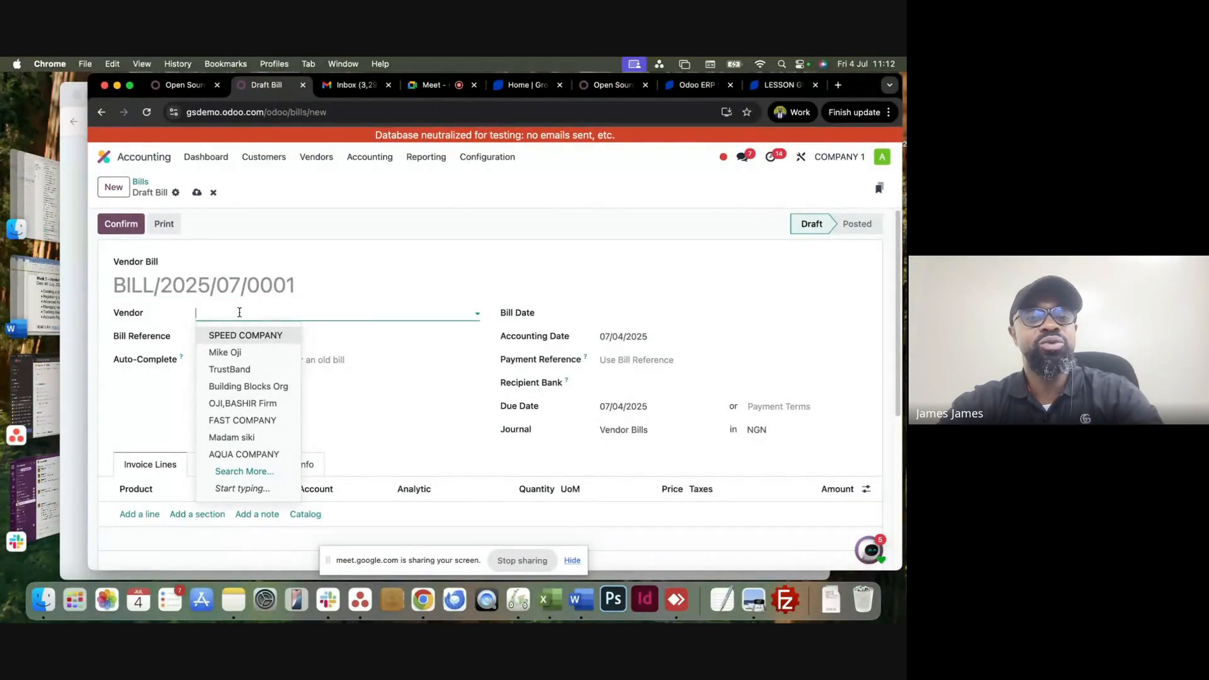
click(395, 222)
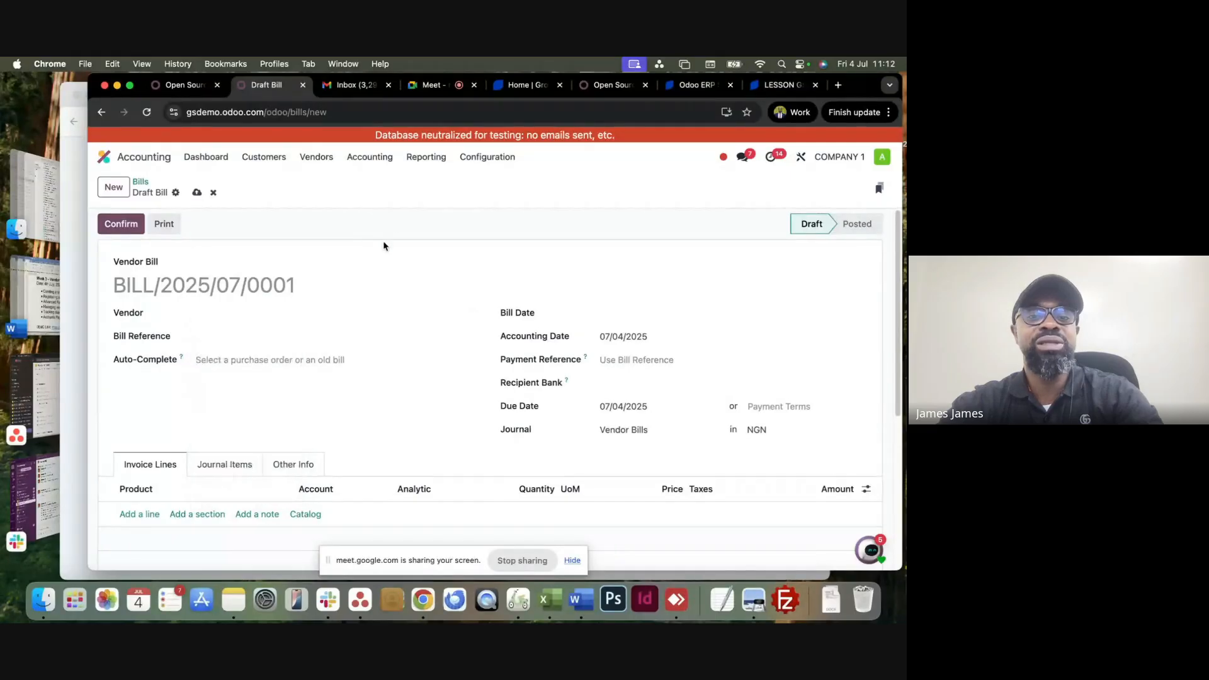
click(276, 315)
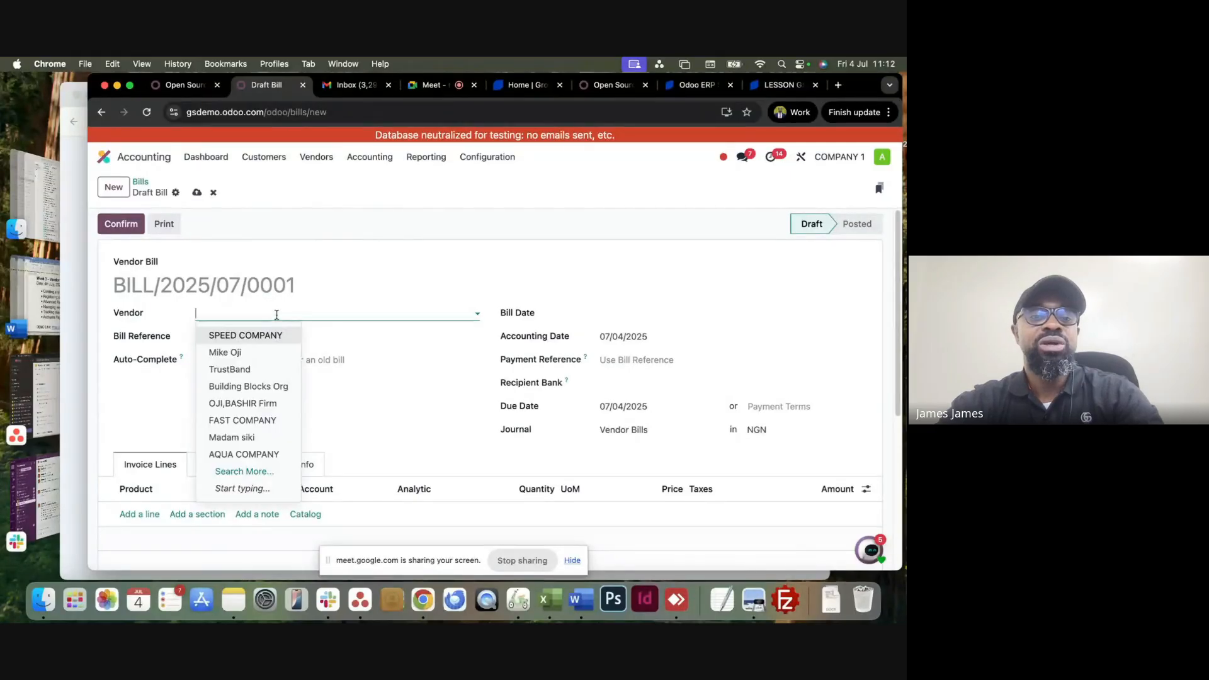
click(515, 203)
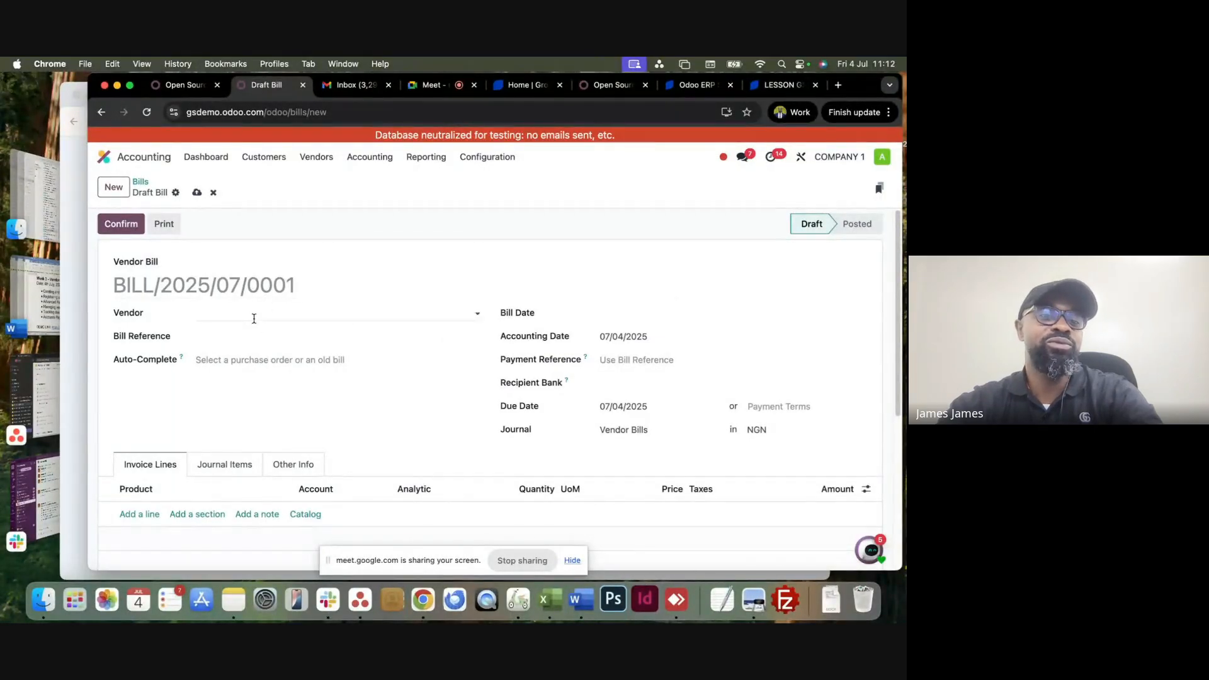
Enter PROFIT COMPANY as the bill's vendor and open a new partner form to create it.
click(229, 312)
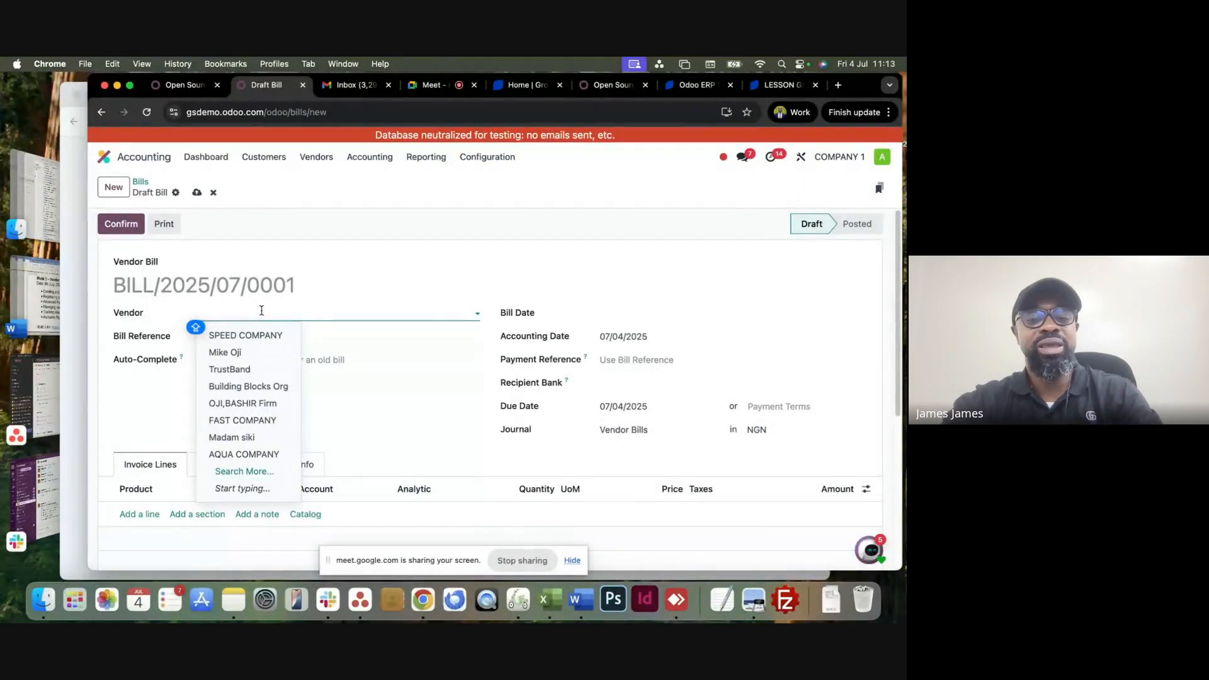
text(PR)
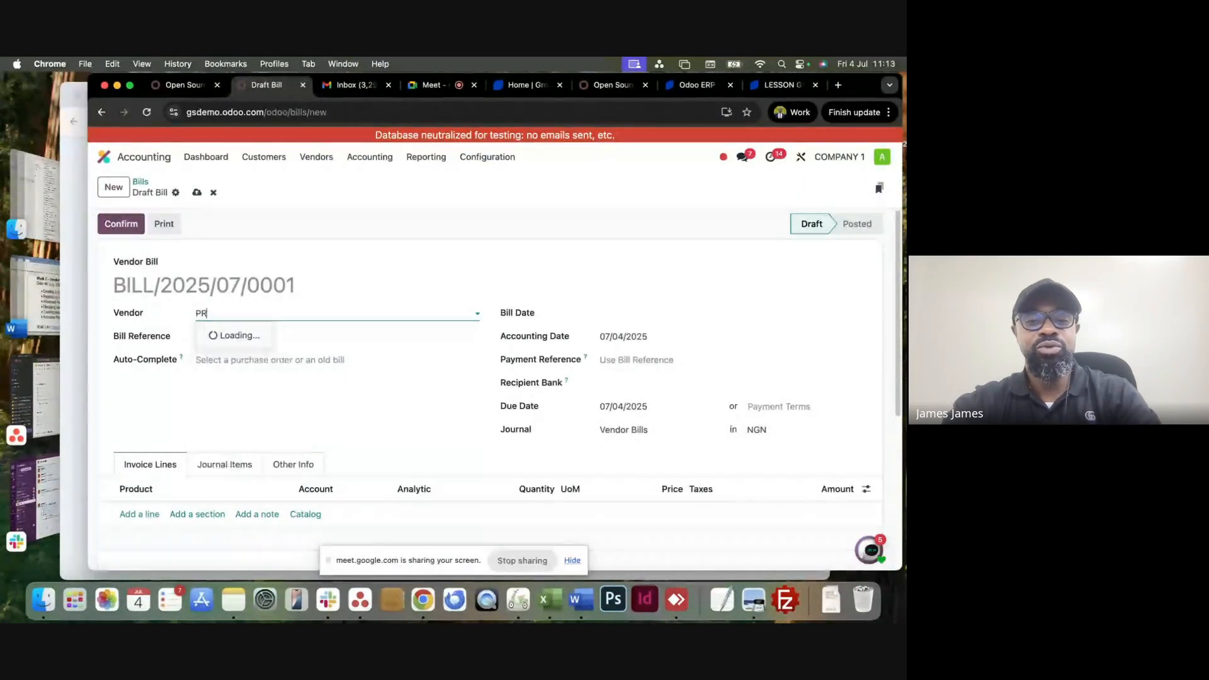
text(OFIT)
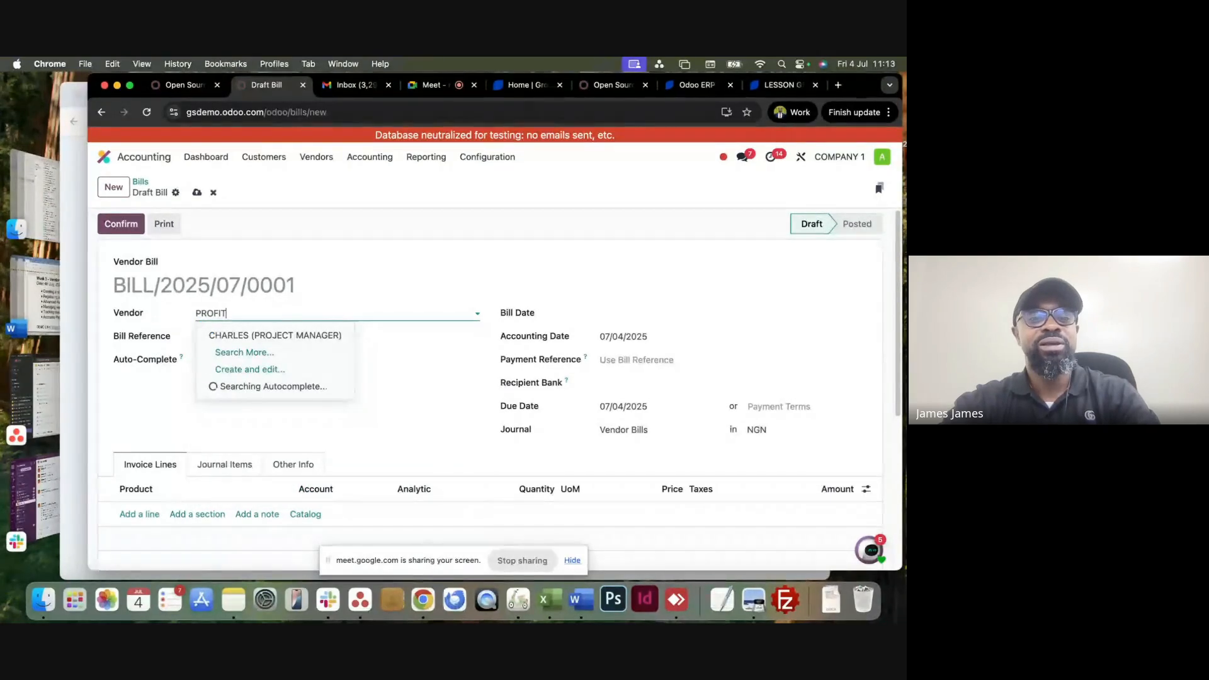
text( COMPANY)
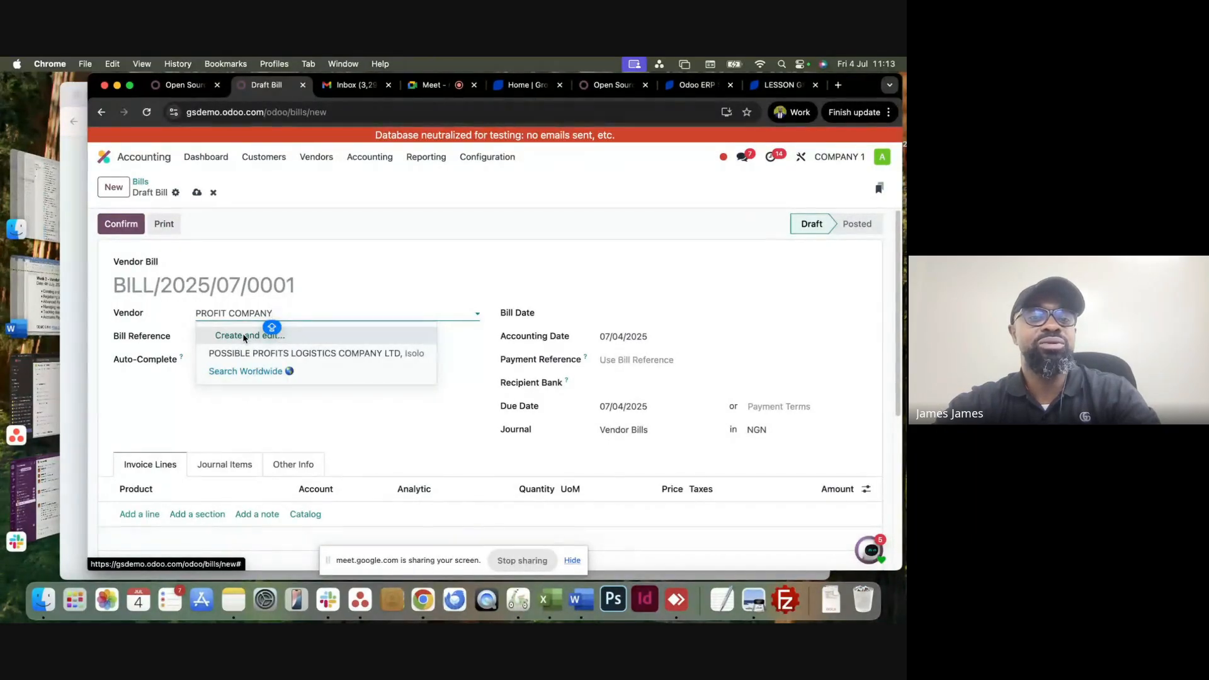
click(243, 335)
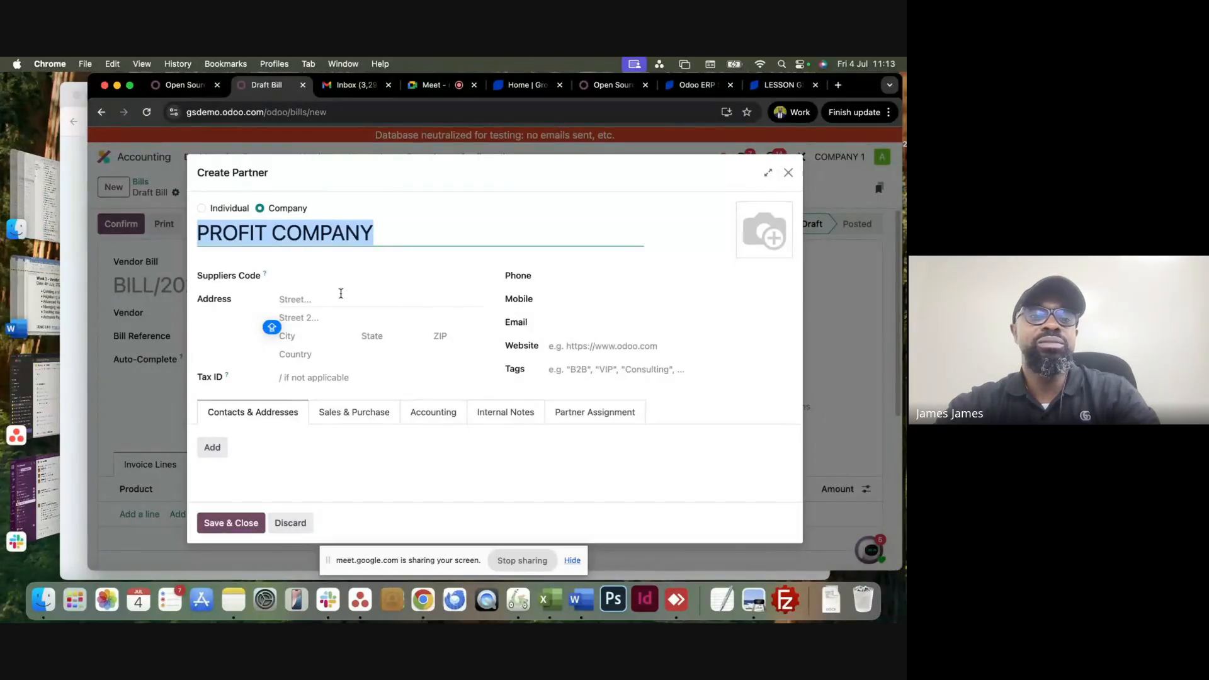
Fill in the new partner's address, phone and email using the browser's saved address suggestion.
click(313, 300)
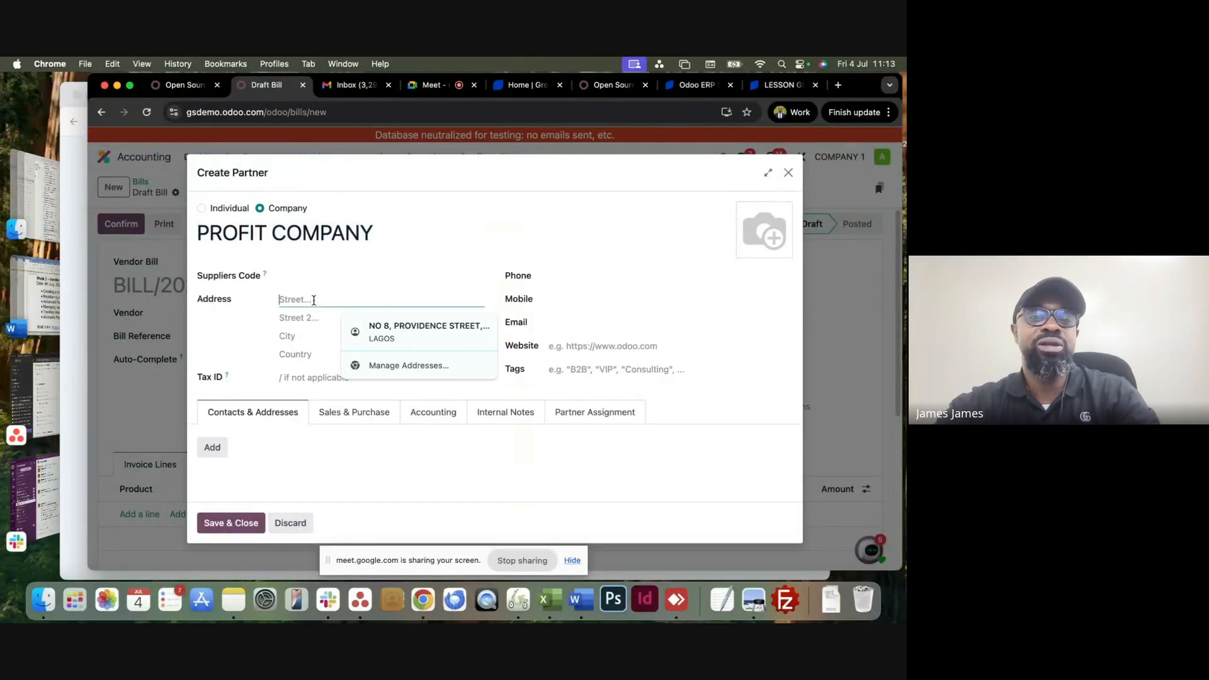
click(387, 329)
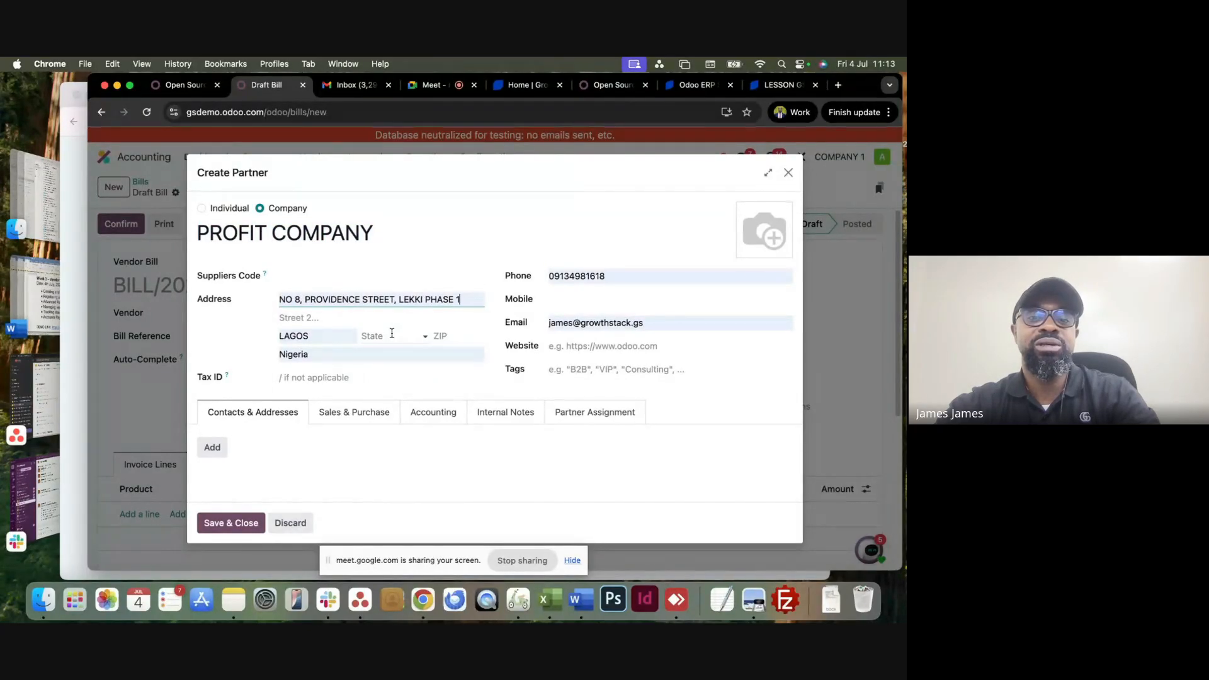
click(433, 389)
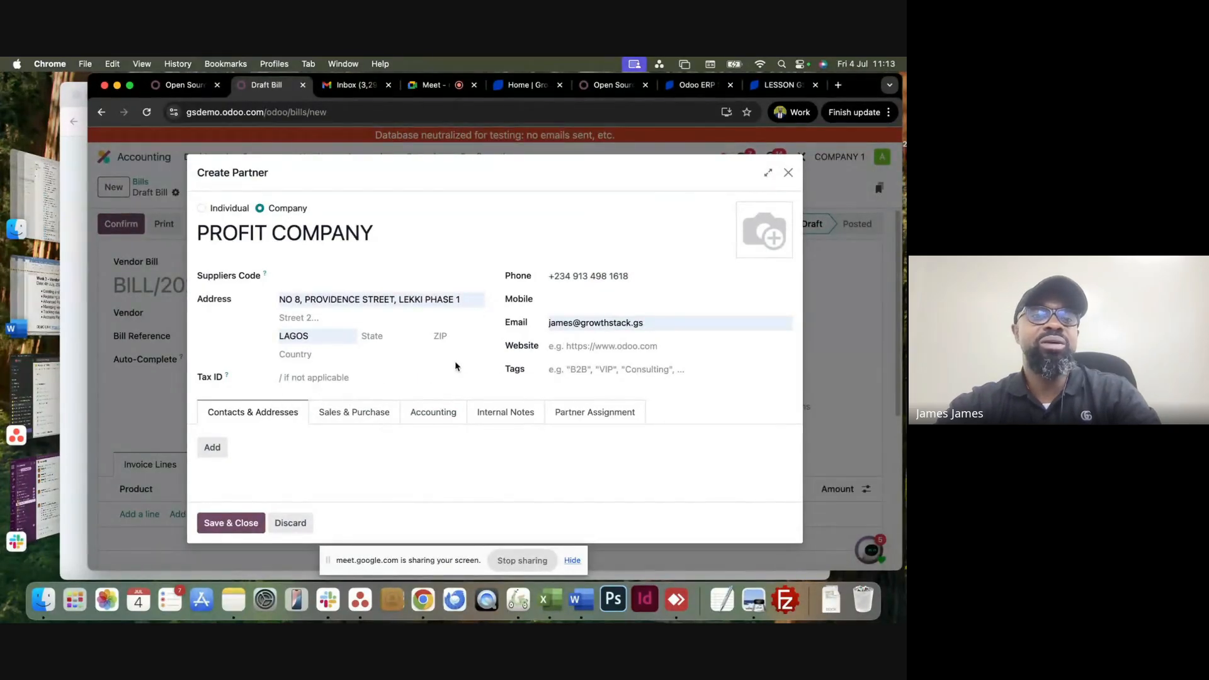
Review the sales and purchase settings of PROFIT COMPANY, including the supplier currency choices, and save the new partner.
click(377, 423)
scroll(408, 445, down, 3)
scroll(408, 445, down, 3)
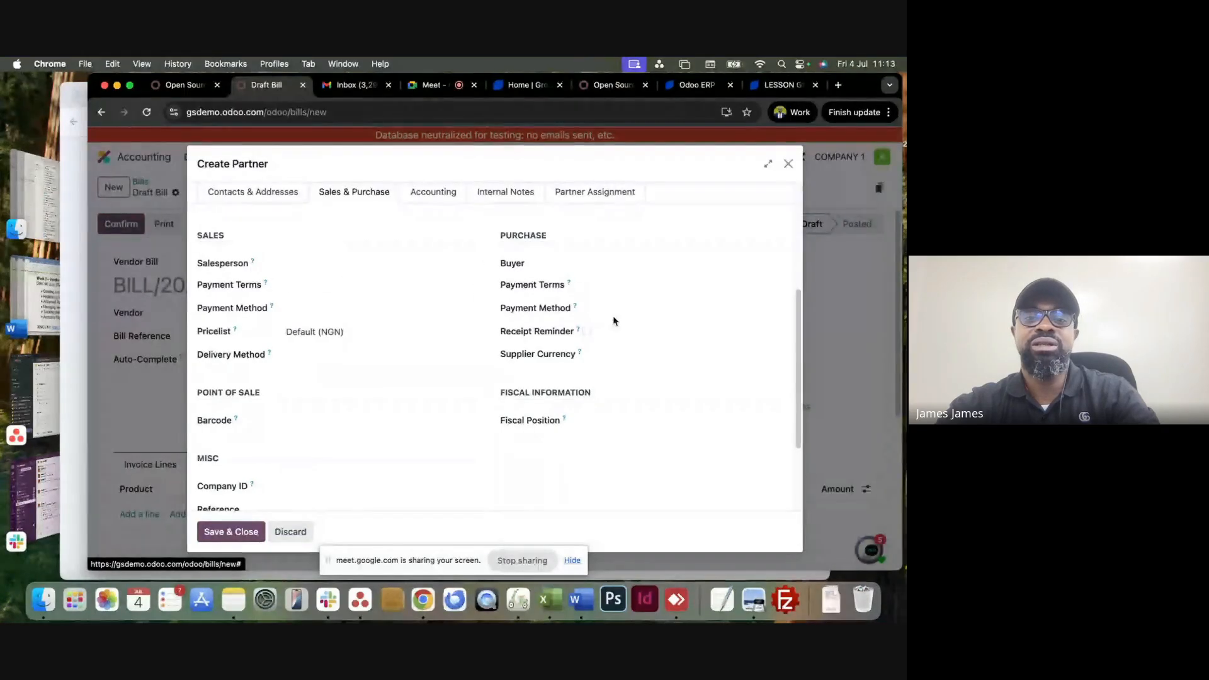
click(622, 355)
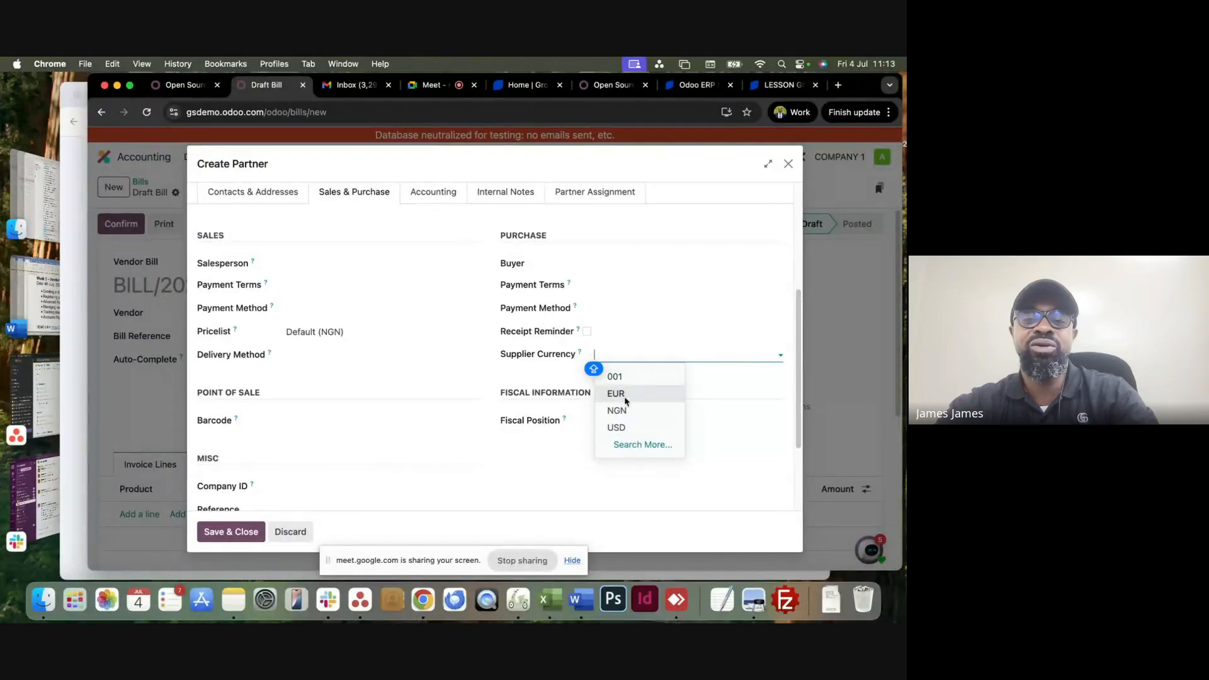
click(547, 382)
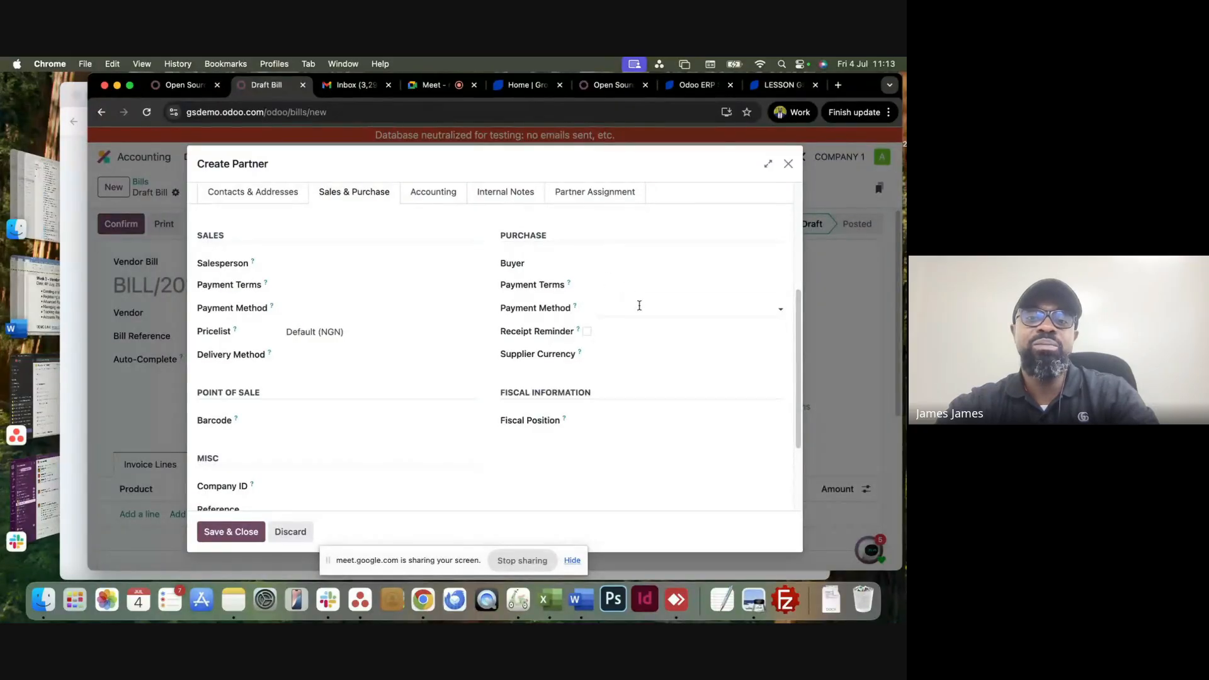
scroll(456, 413, down, 3)
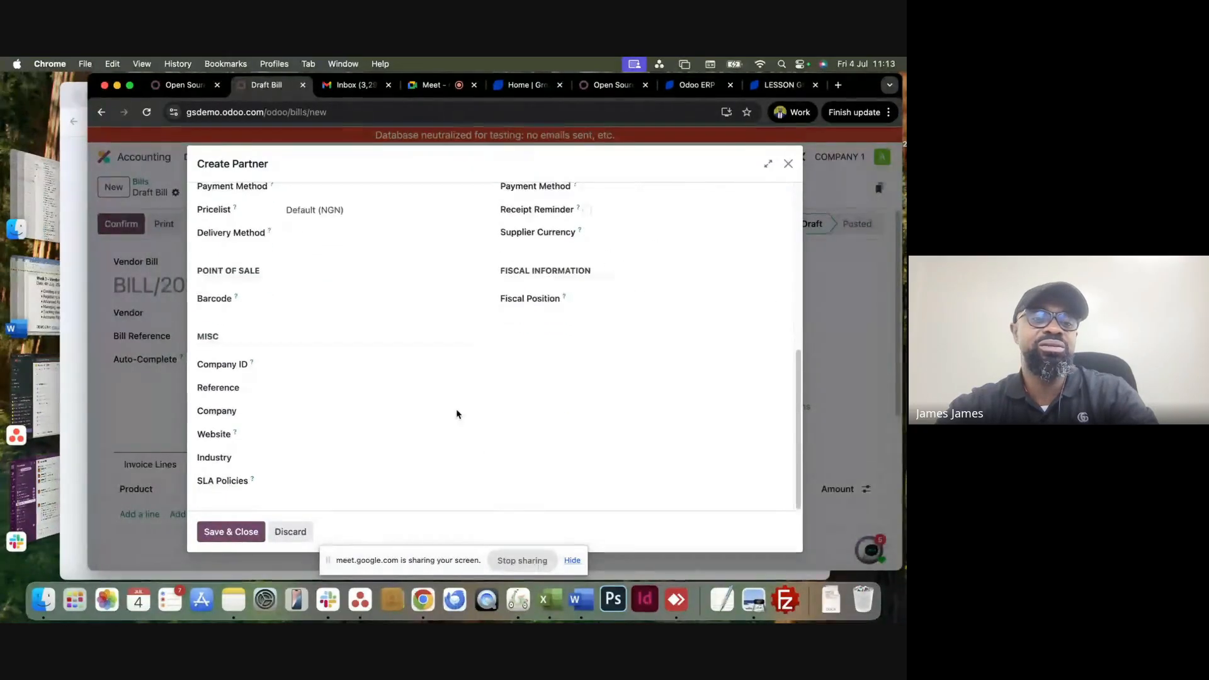
scroll(610, 337, up, 8)
scroll(629, 334, down, 5)
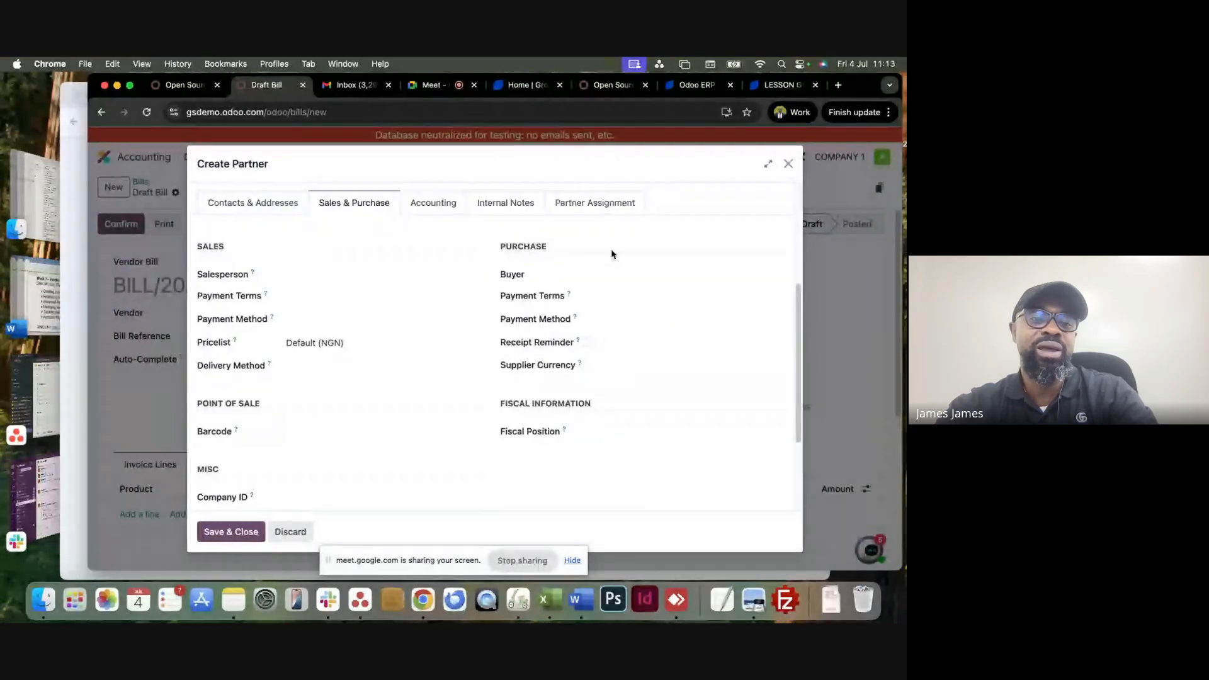
scroll(584, 297, up, 5)
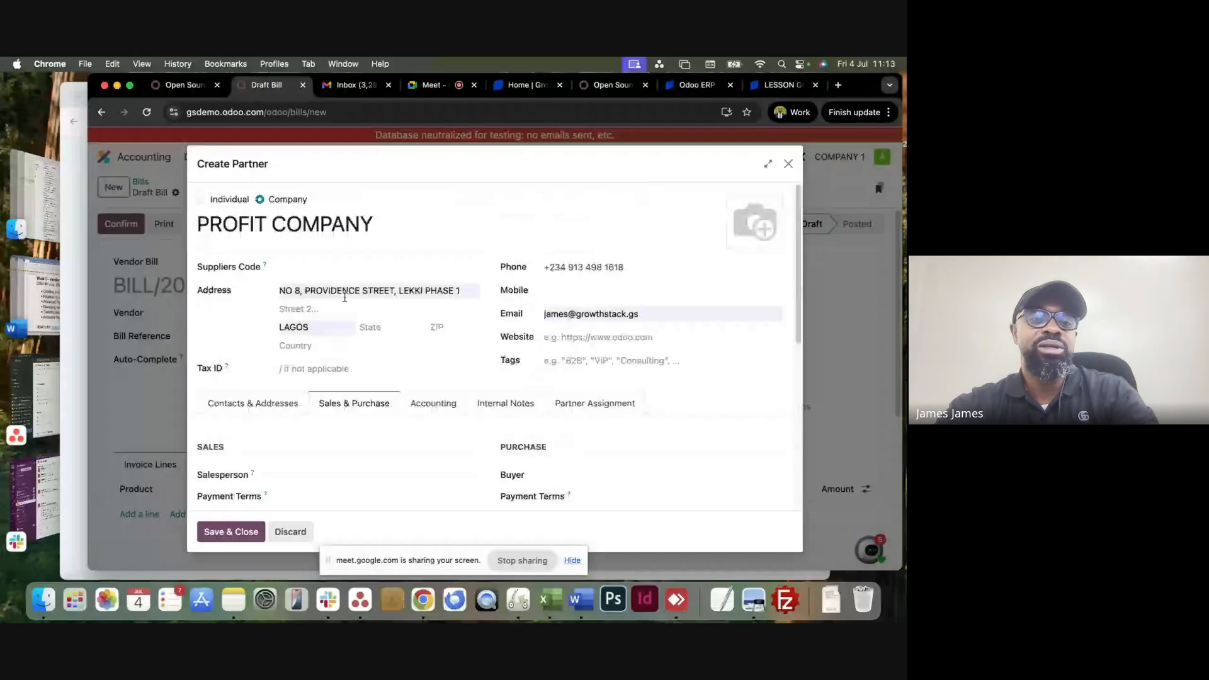
click(240, 534)
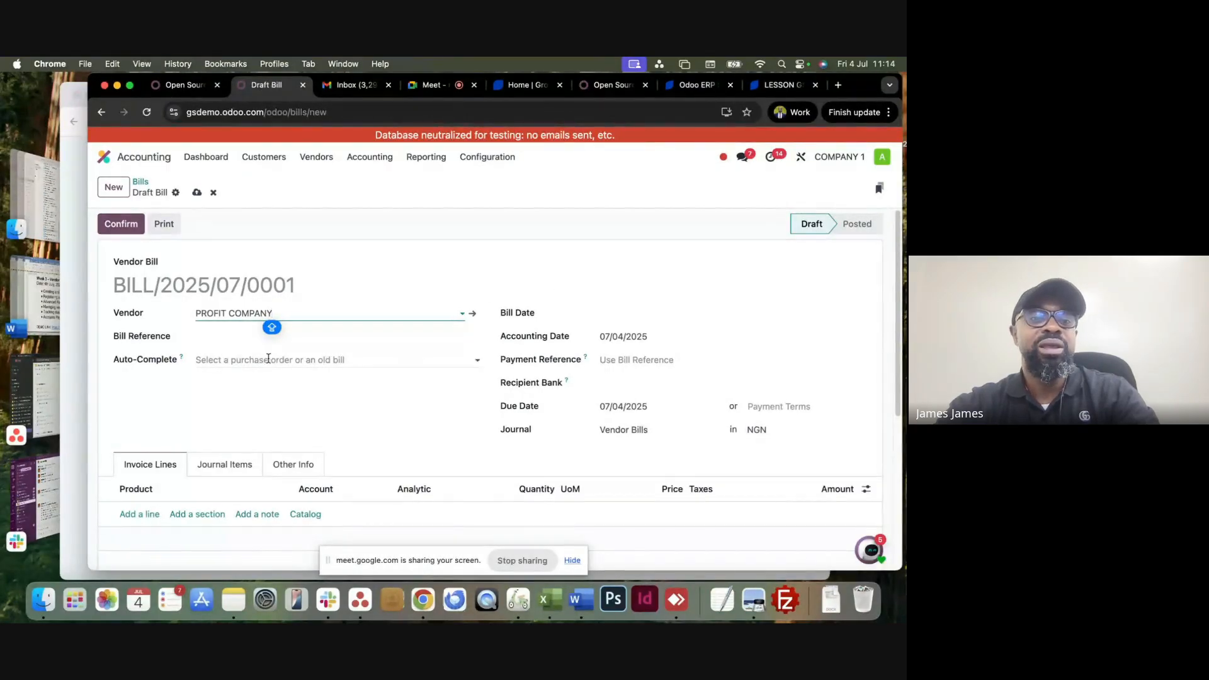
Set the bill reference to INV78839 and check which purchase orders or old bills are available for auto-completion.
click(218, 339)
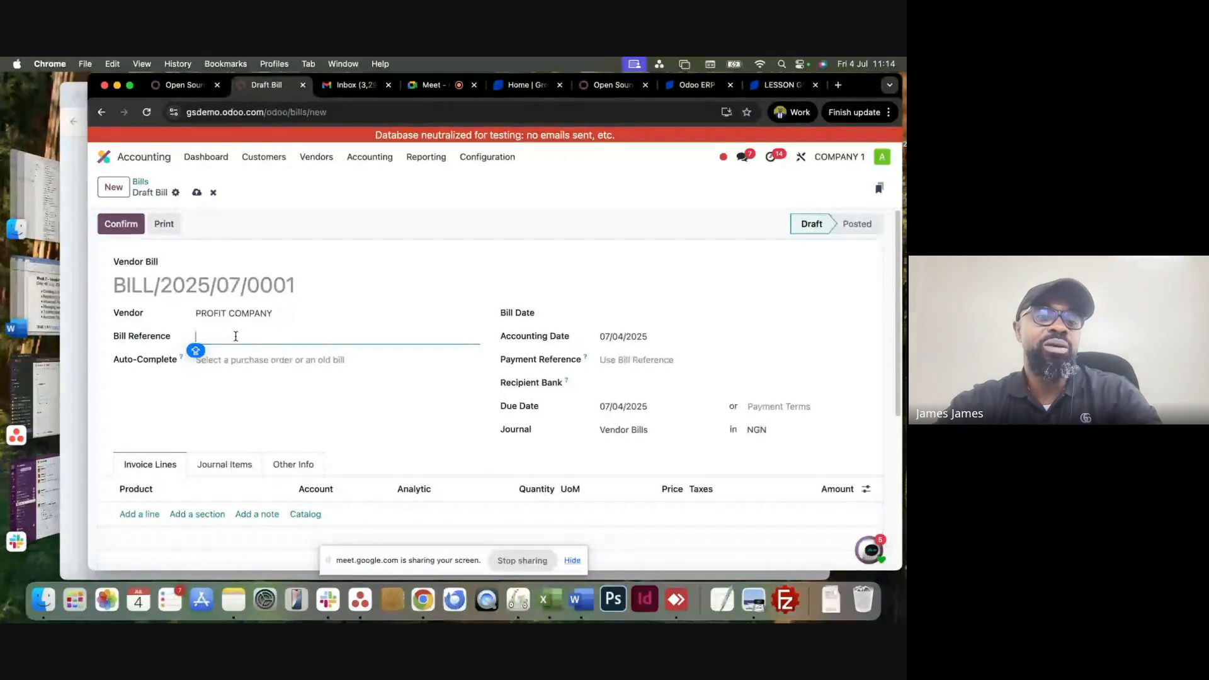
text(INV)
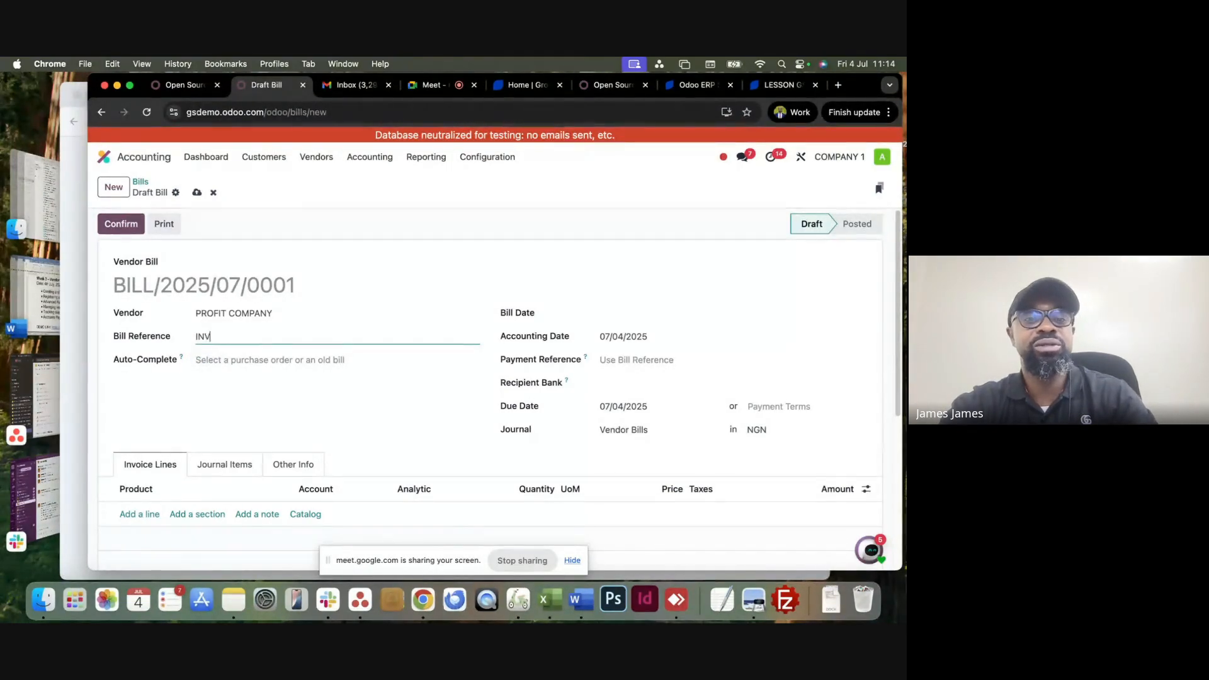
text(78839)
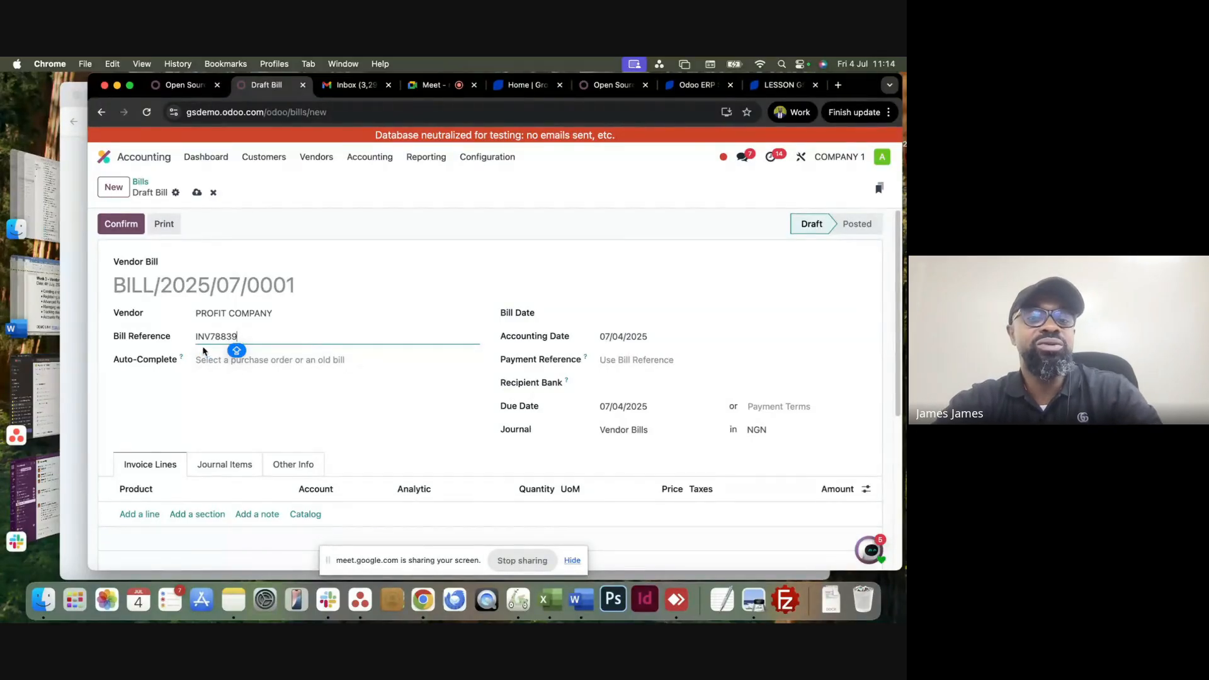
click(263, 361)
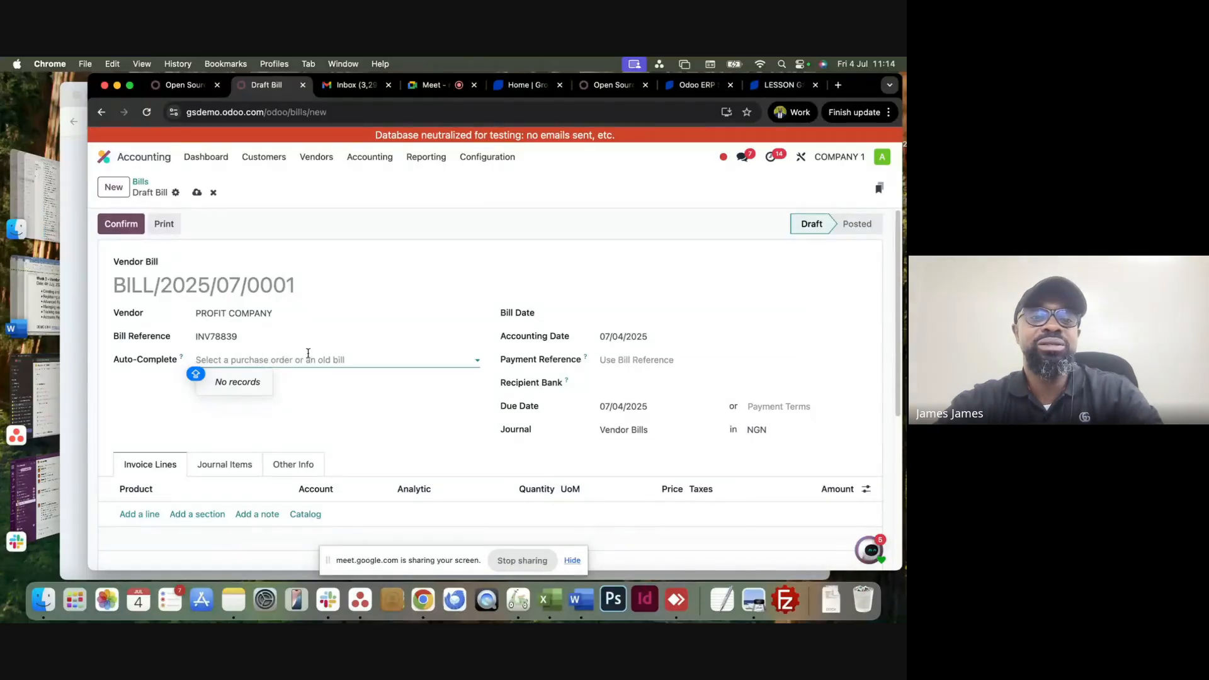
click(632, 246)
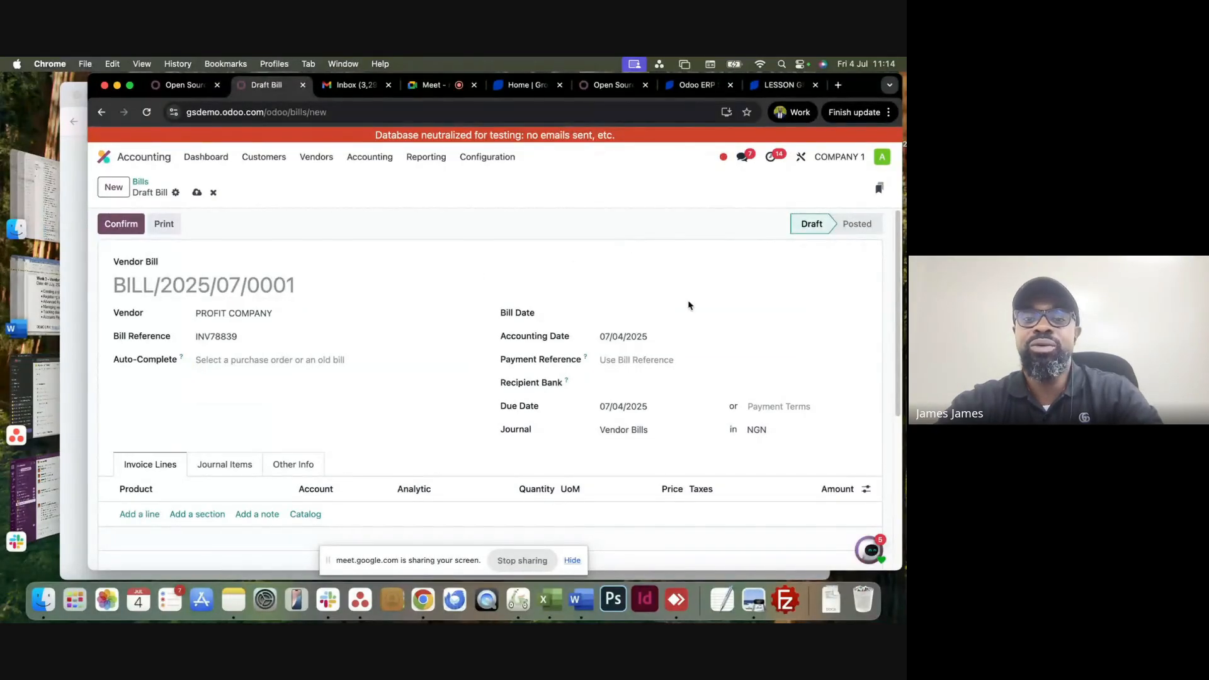
Set the bill's payment terms to 30 Days and its bill date to 07/04/2025.
scroll(648, 294, down, 1)
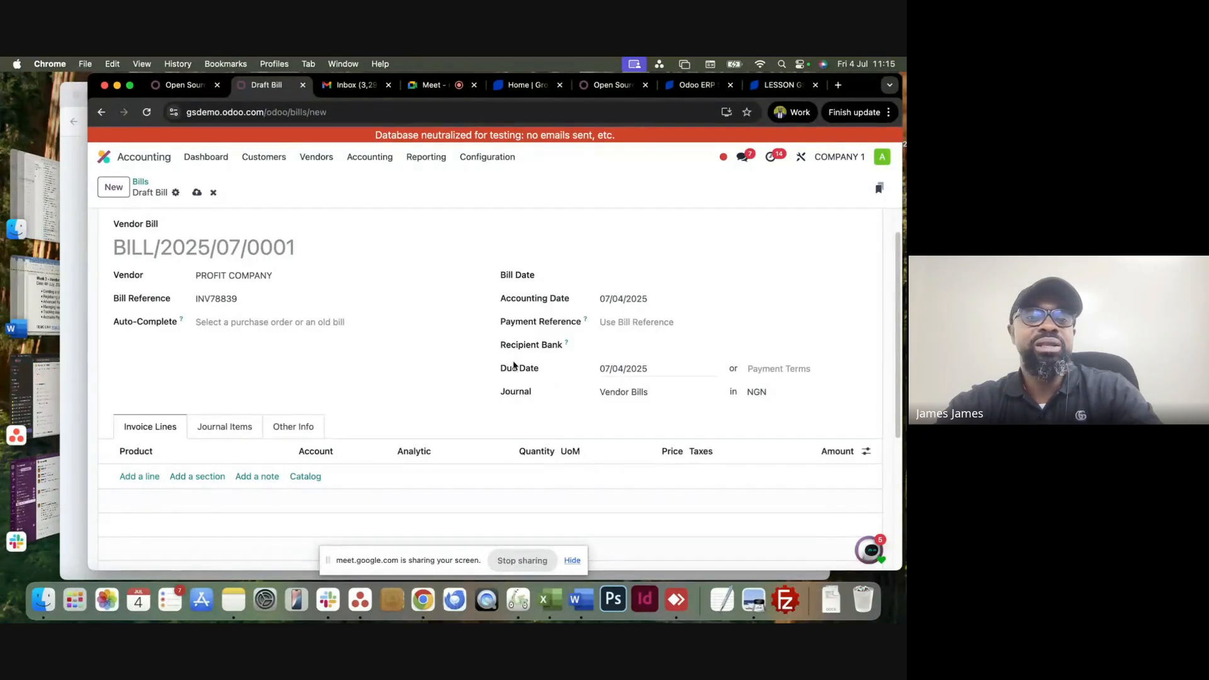
click(768, 368)
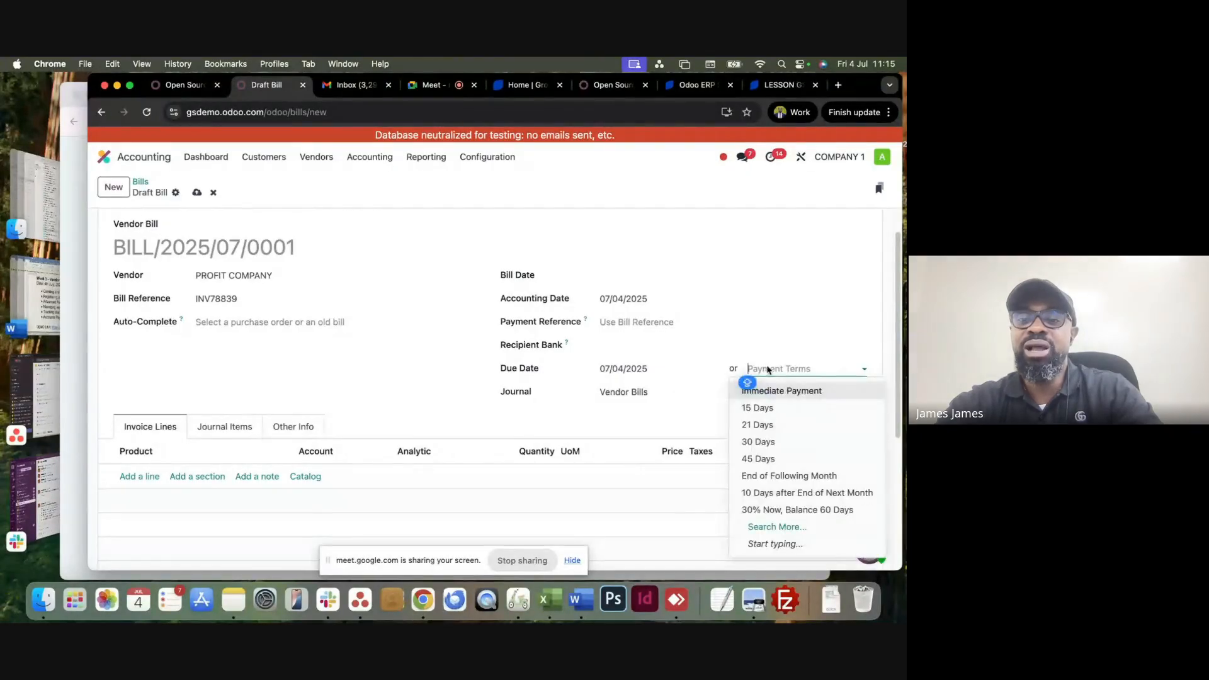
click(767, 443)
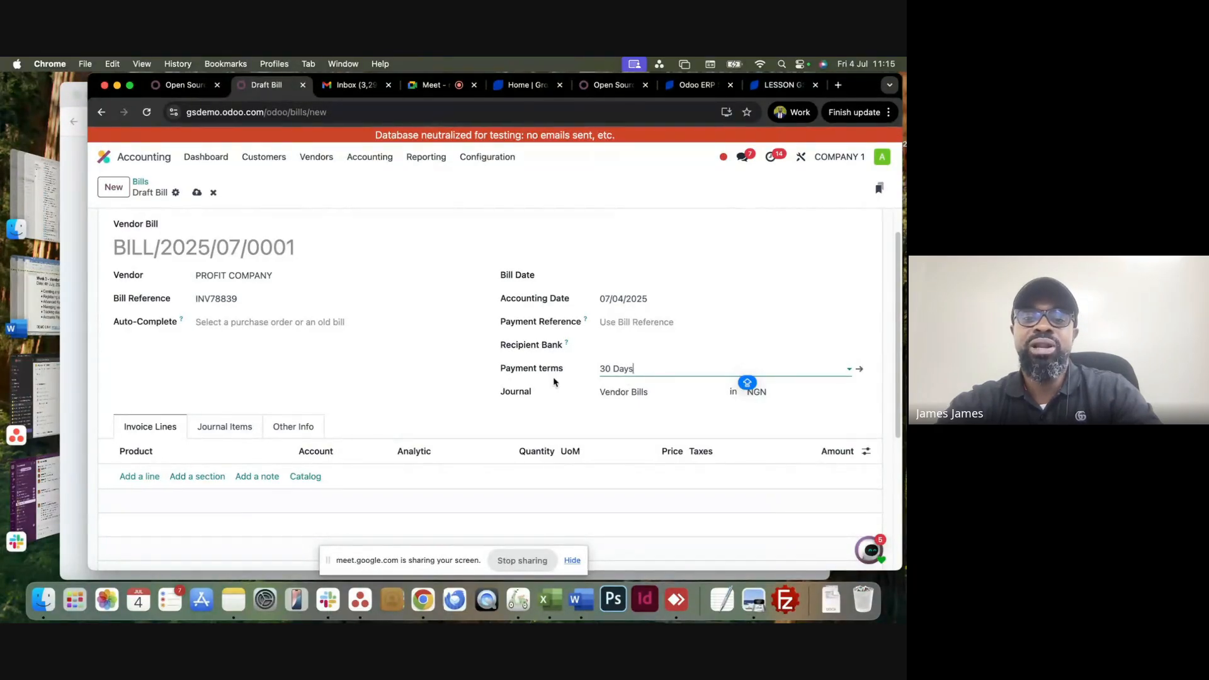
click(625, 281)
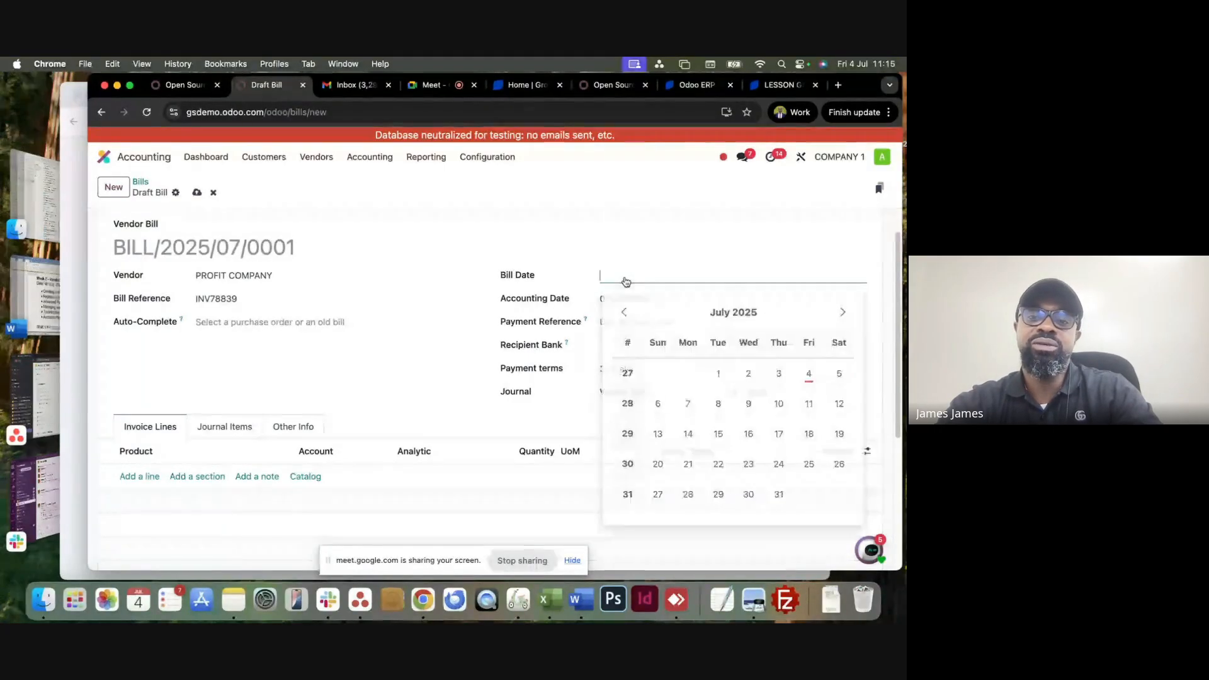
click(808, 372)
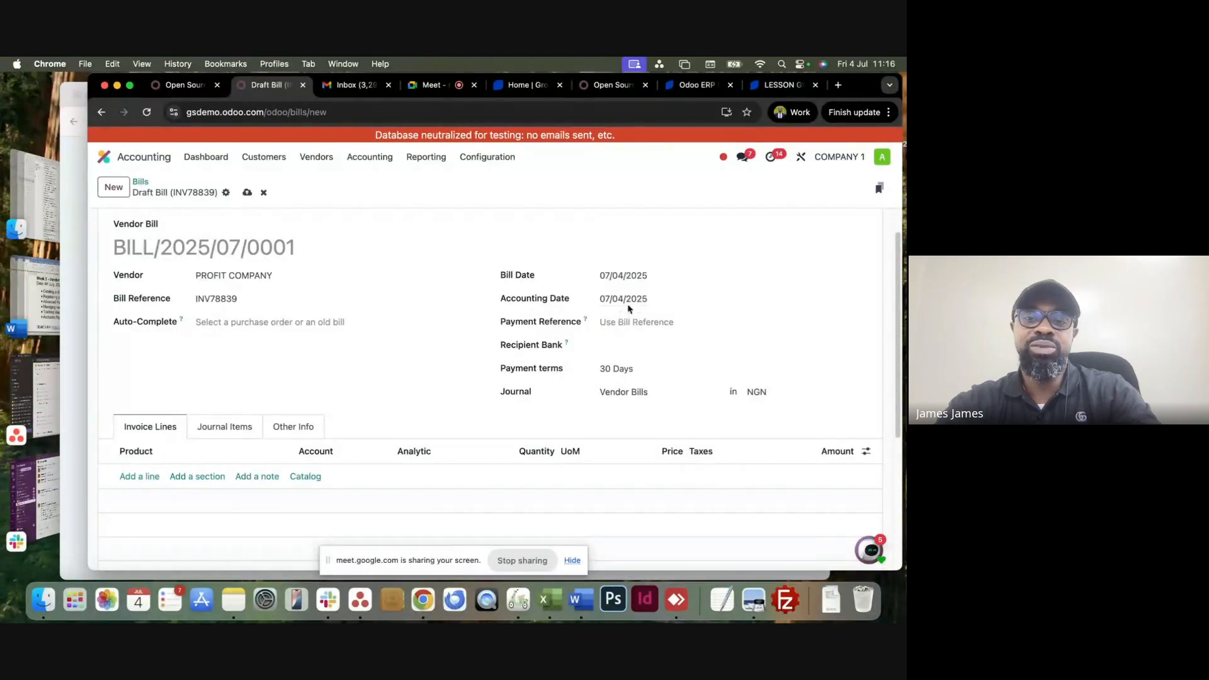
Check the recipient bank choices and the available currencies on the INV78839 draft bill, and look over its header details.
click(616, 347)
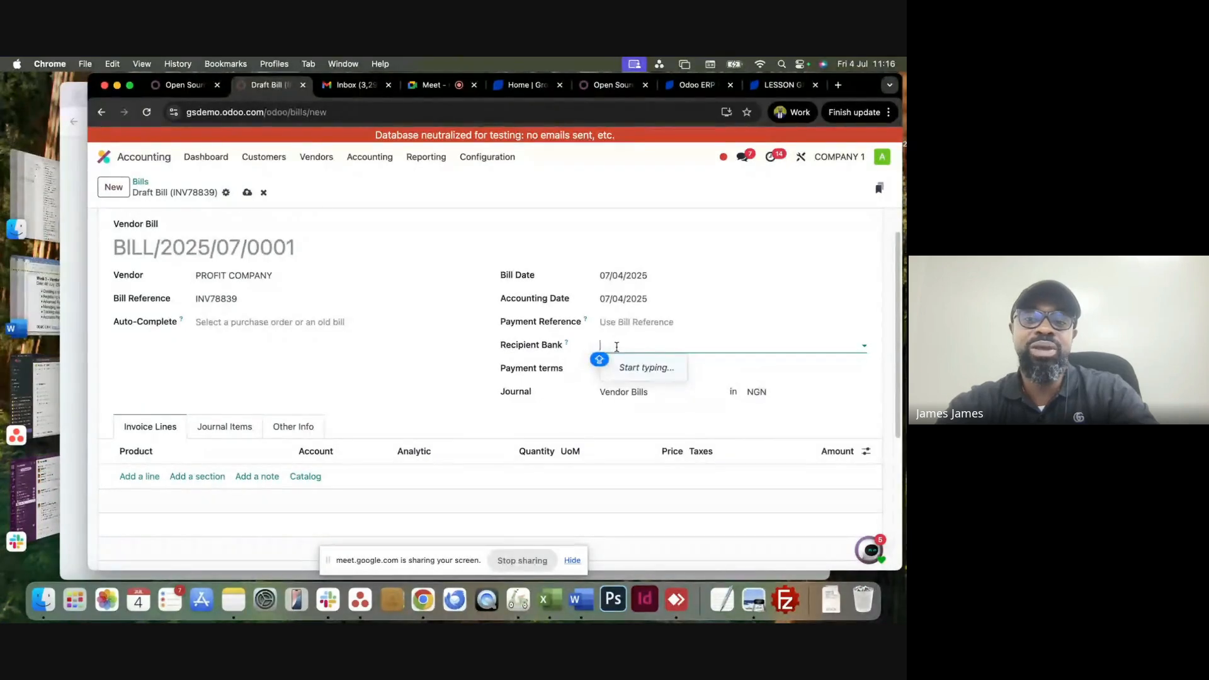
click(549, 410)
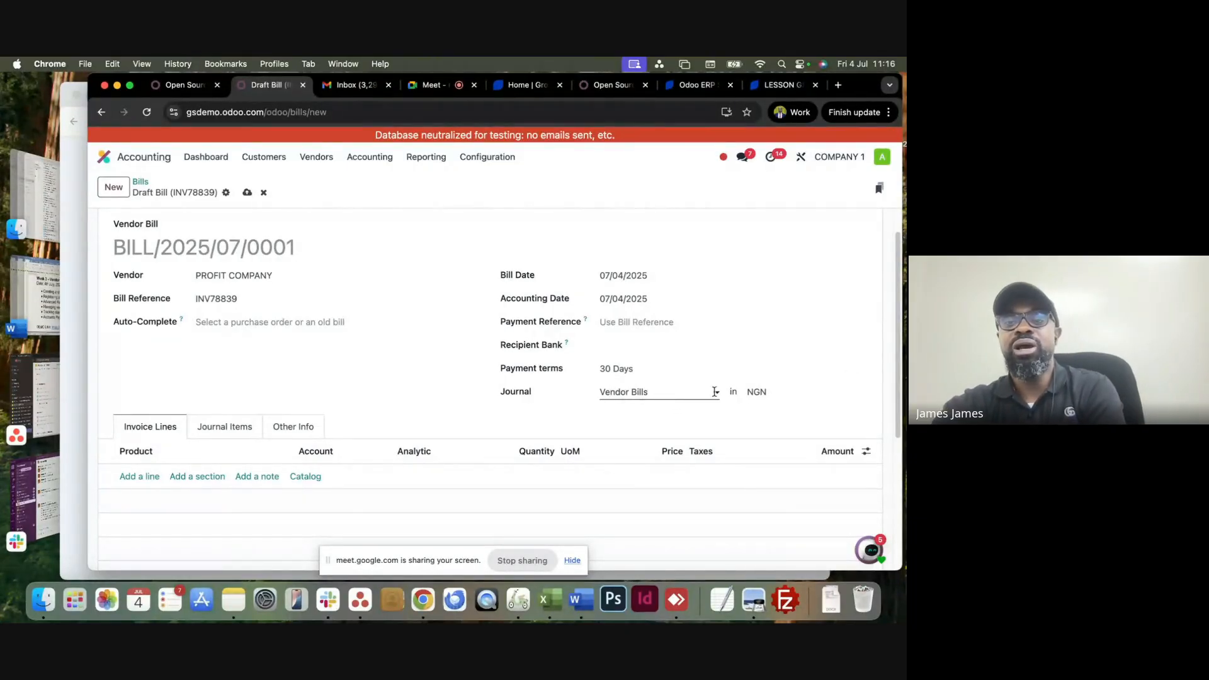
click(775, 391)
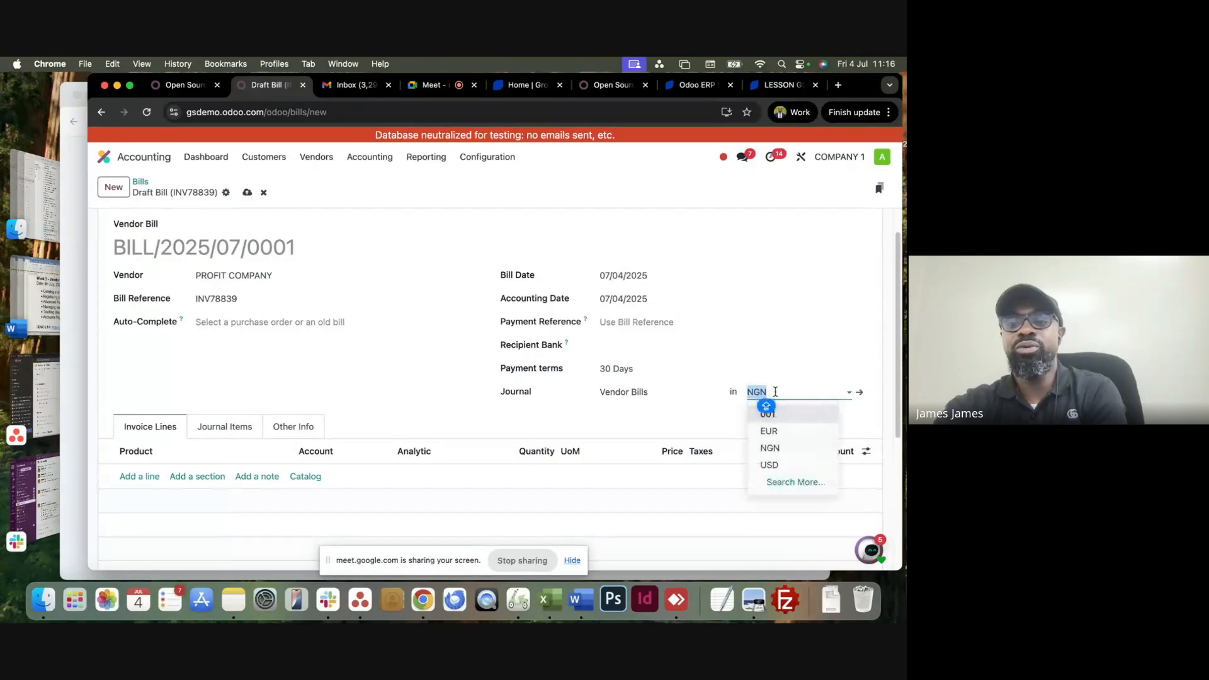
click(725, 414)
scroll(724, 414, down, 2)
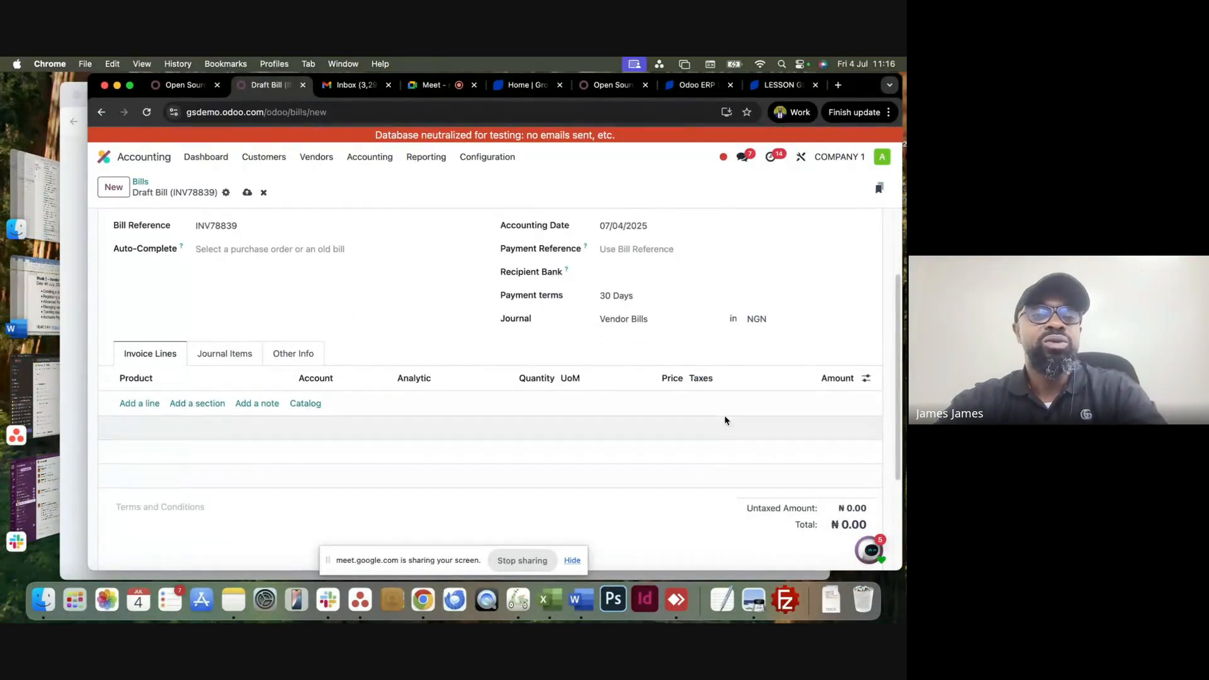
scroll(724, 415, up, 3)
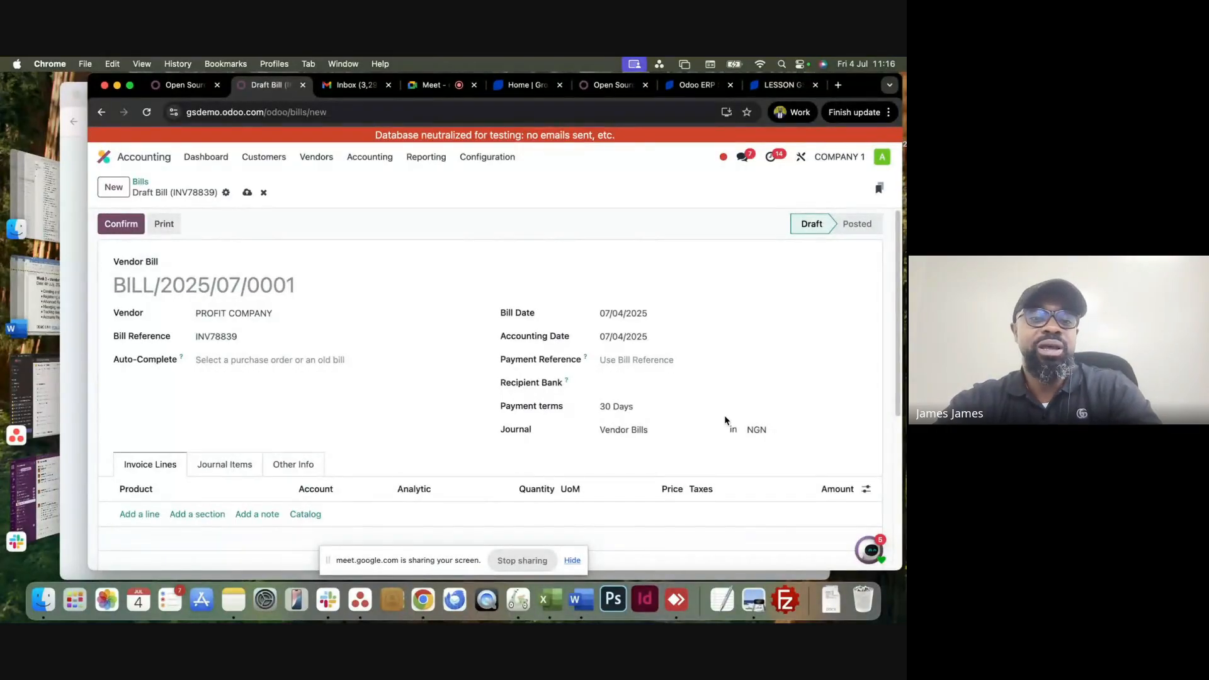
scroll(725, 414, down, 4)
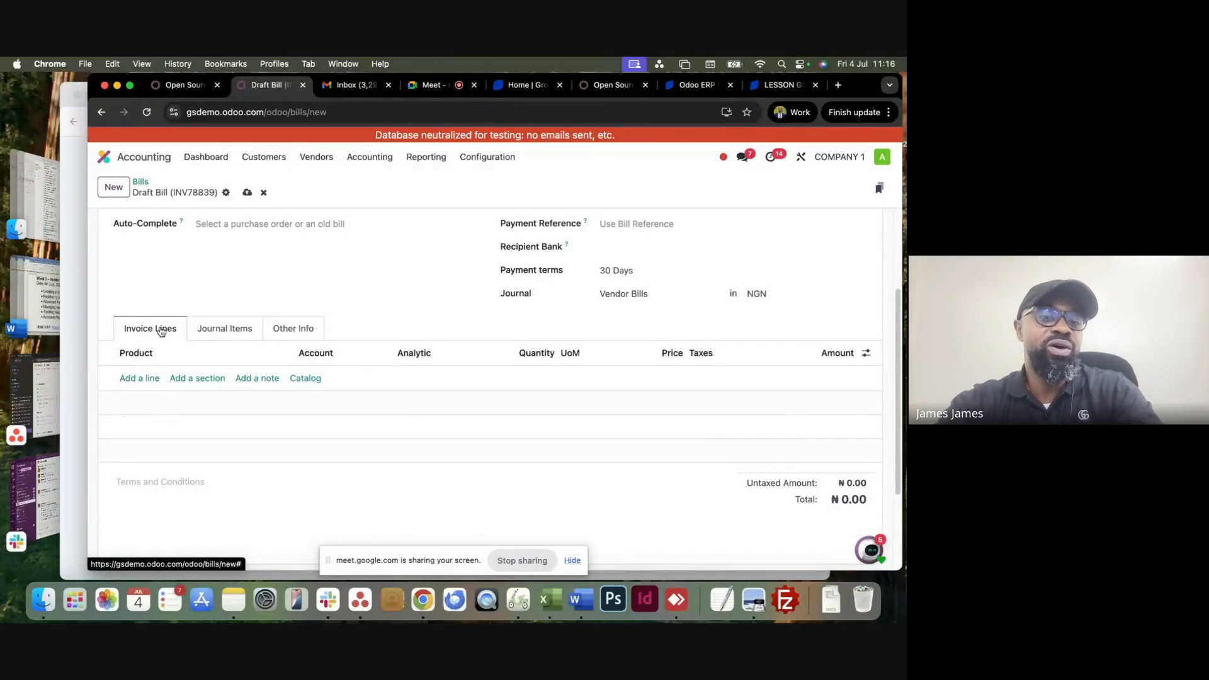
Review the draft bill's journal items and other accounting information, and return to its invoice lines.
click(201, 333)
click(289, 302)
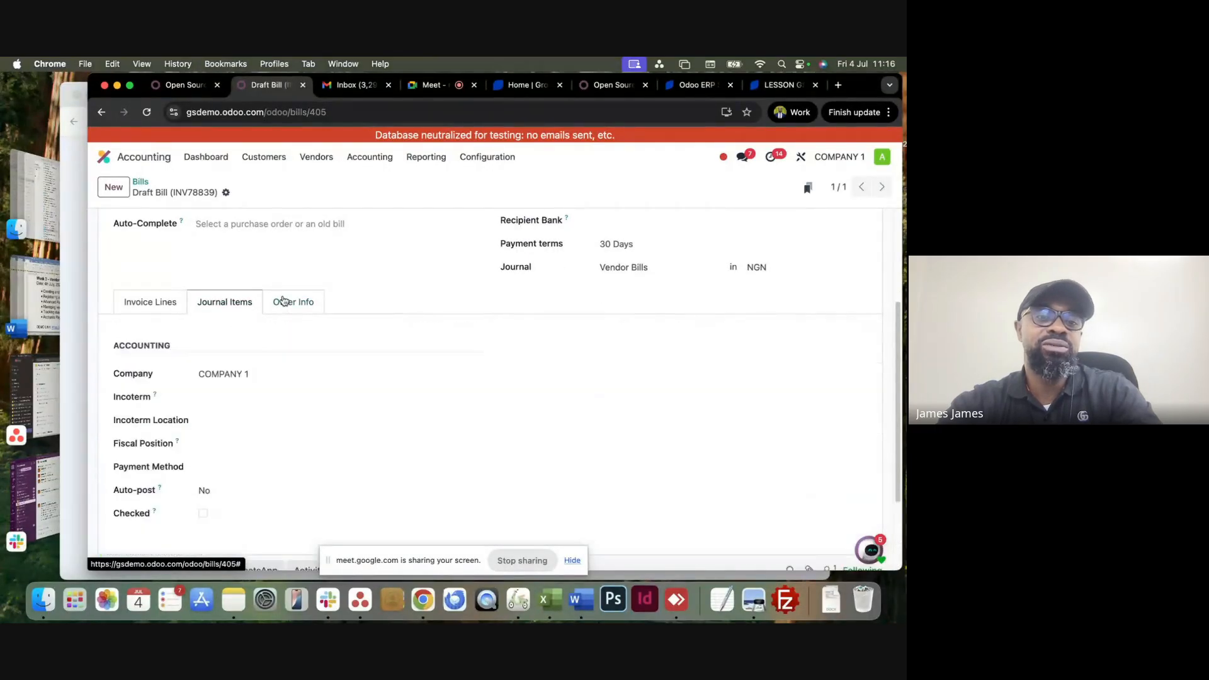
click(162, 303)
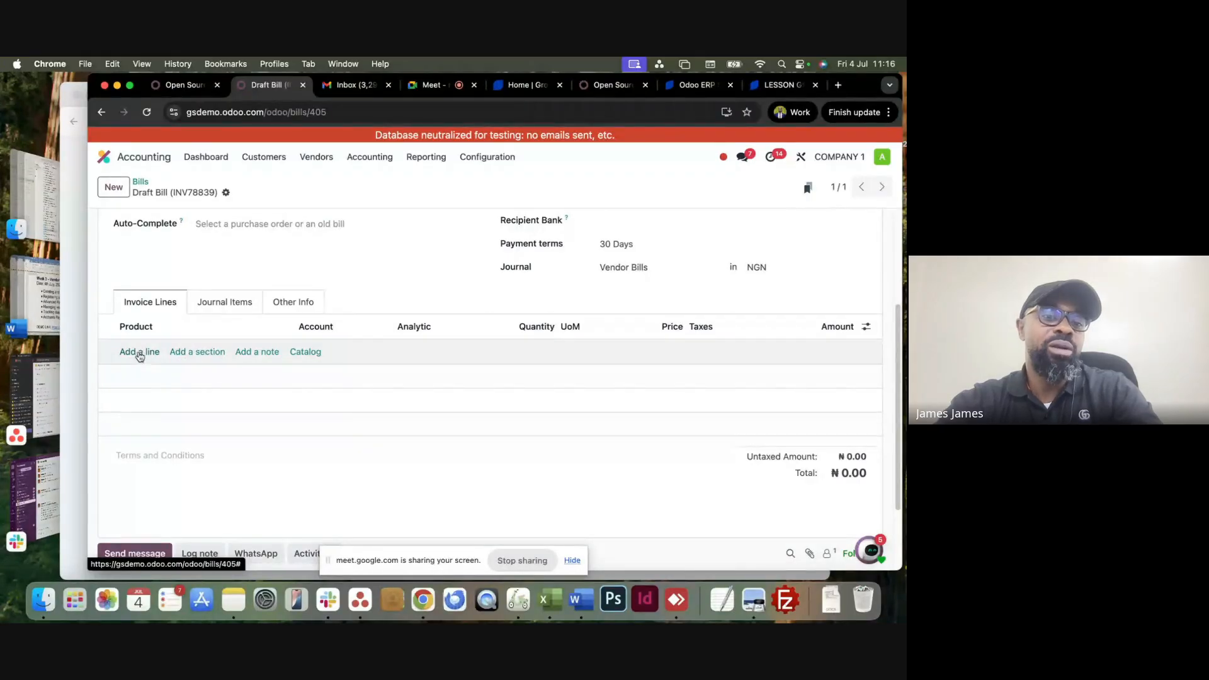
Add an invoice line for the product [0001] LG 32 Inch LP500 Series LED FHD TV.
click(140, 353)
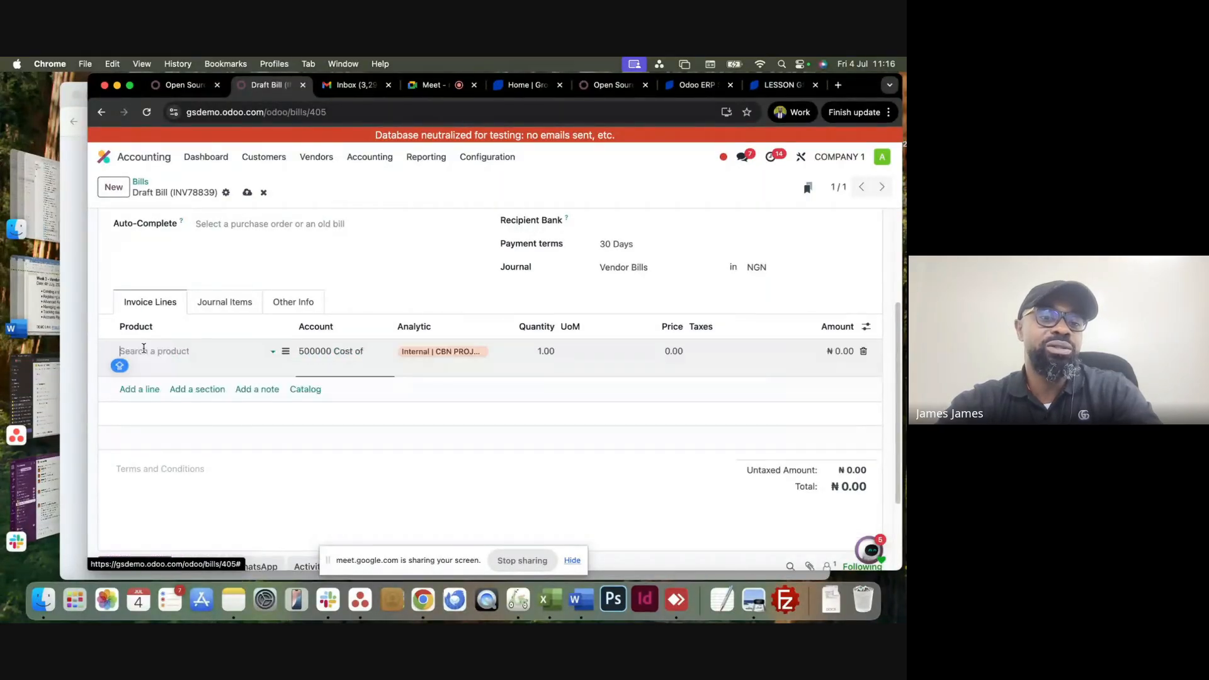
click(96, 394)
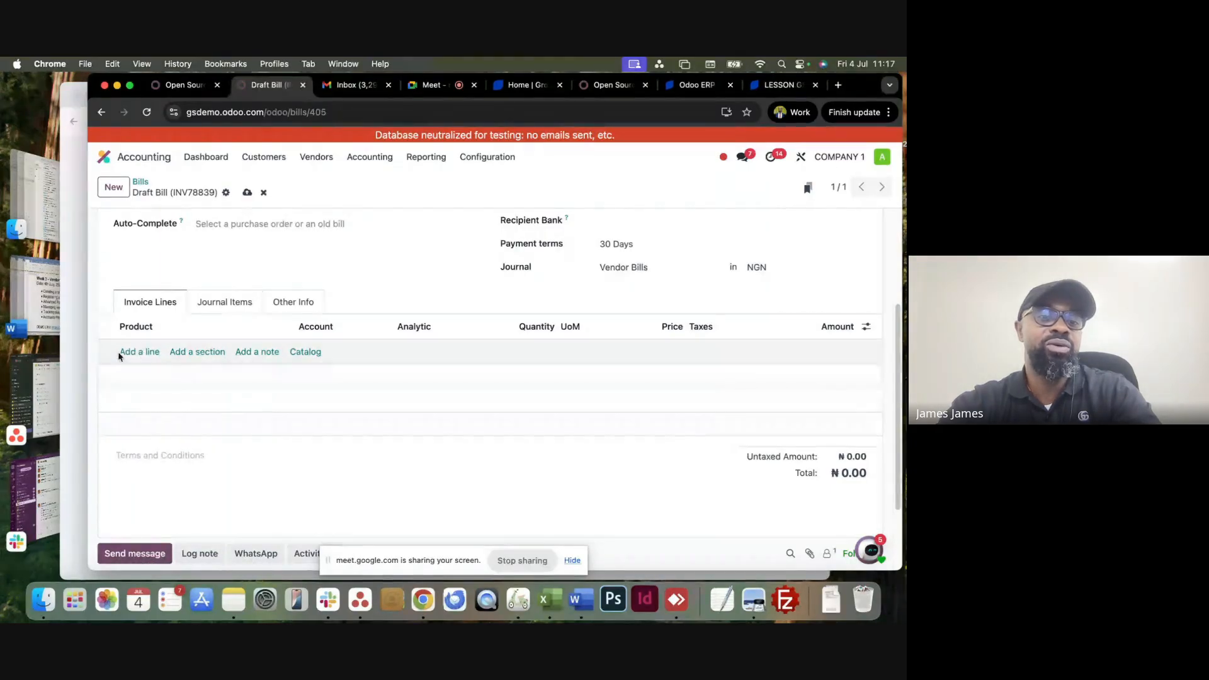
click(135, 351)
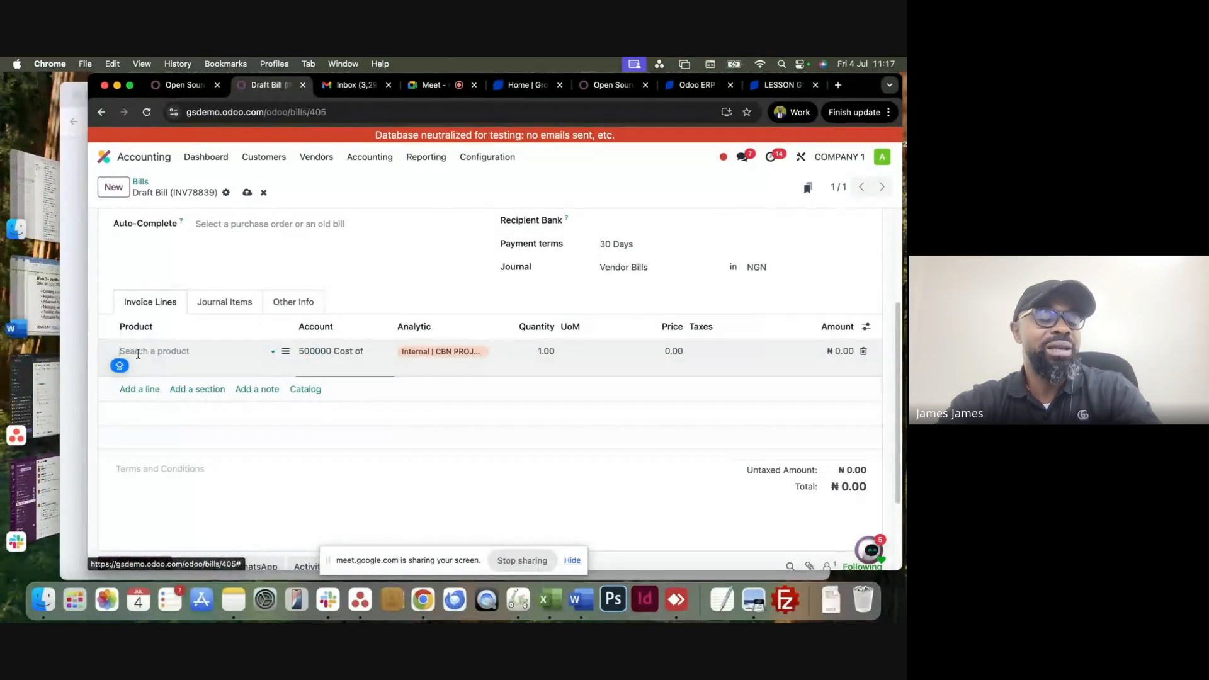
click(146, 351)
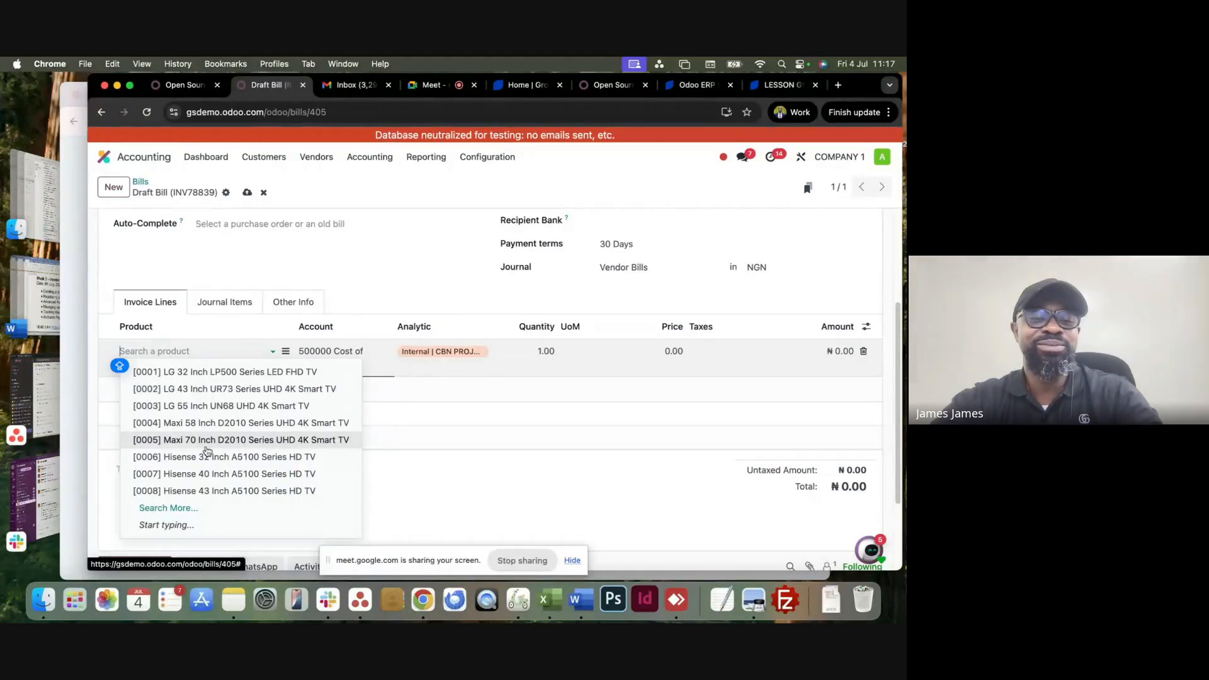
click(200, 377)
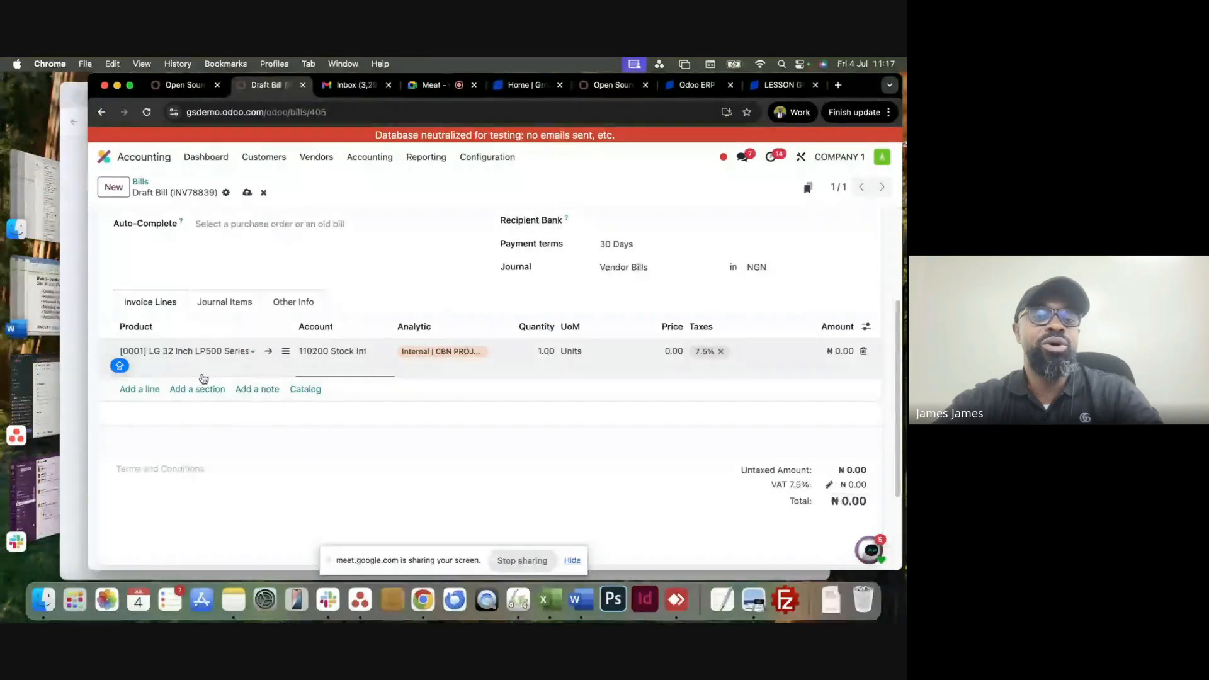
View the full product list from the LG 32 Inch line, close it without choosing, and delete the line.
click(229, 351)
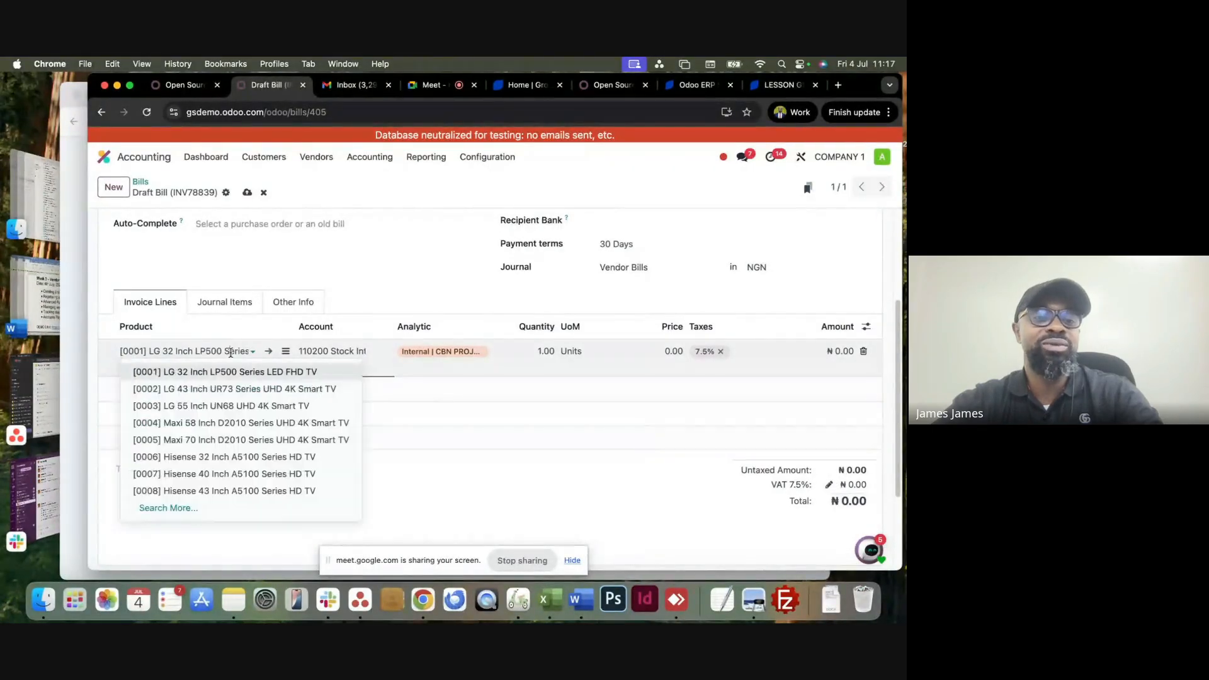
click(184, 507)
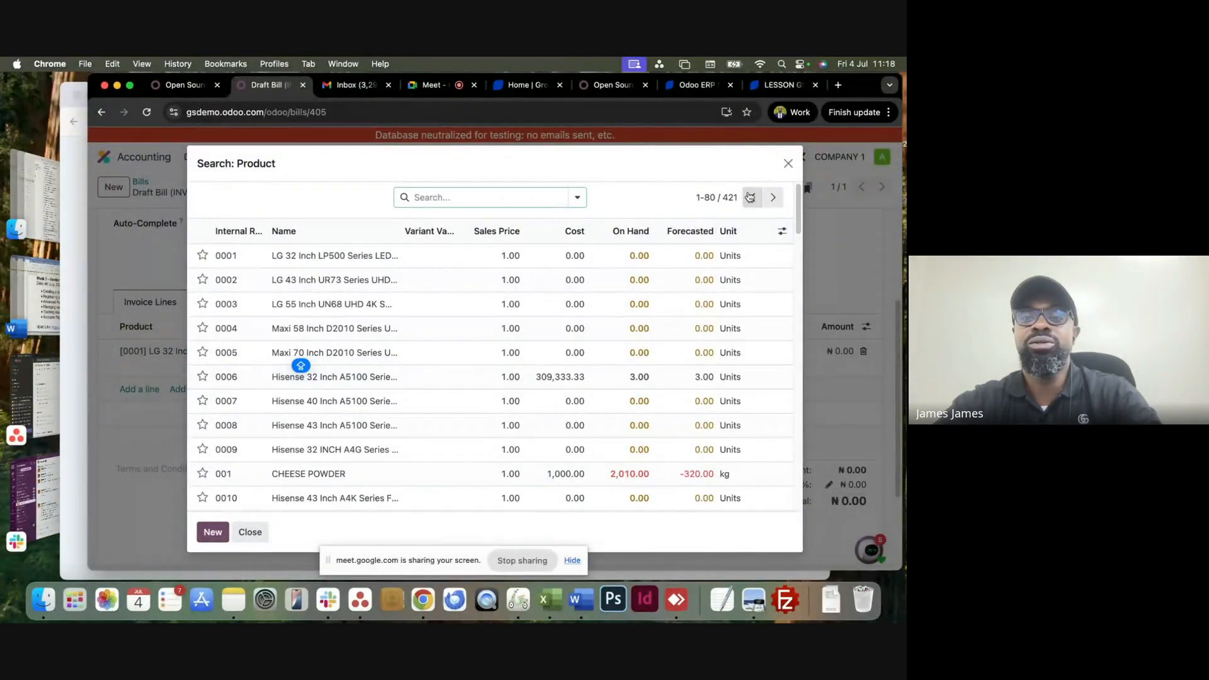
click(787, 164)
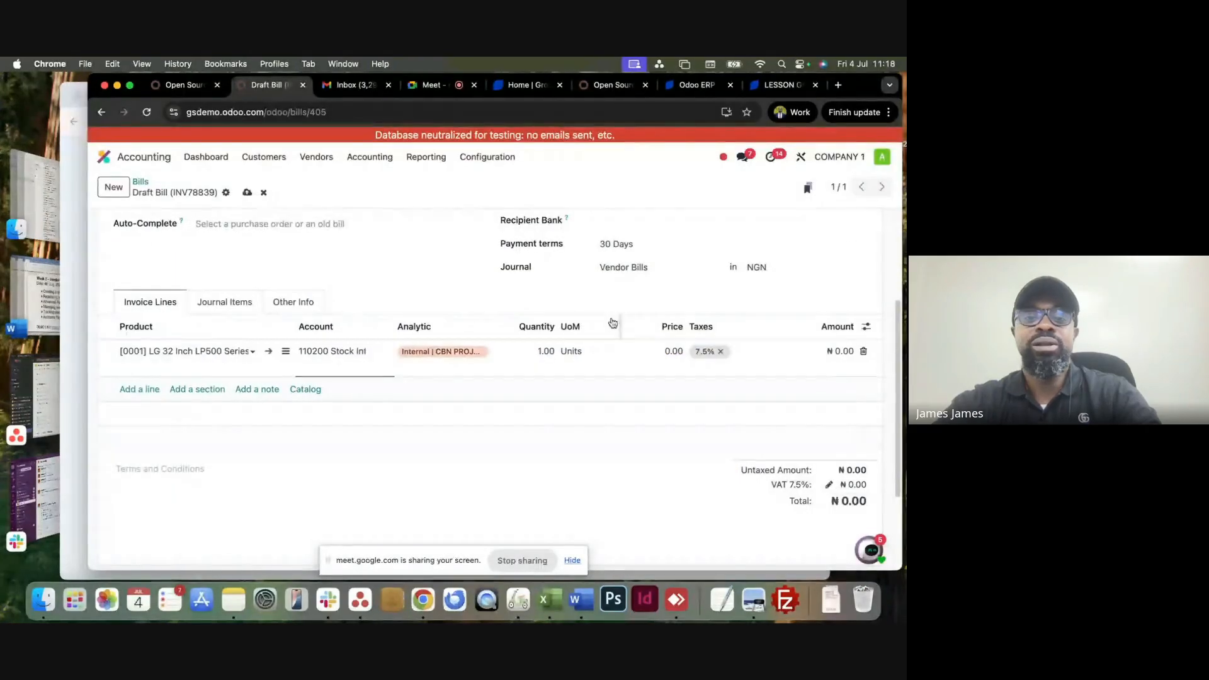
click(863, 352)
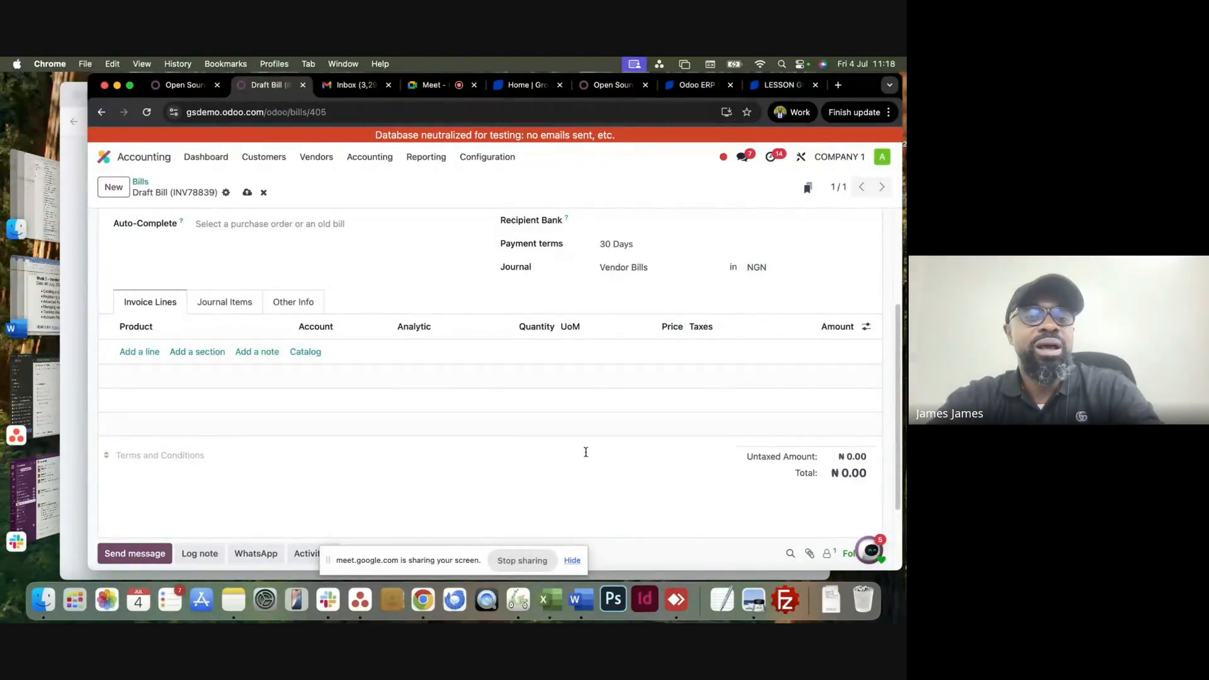
Add an invoice line without a product, described as RENT FOR 2026, and set its account to 612000 Rent.
click(134, 354)
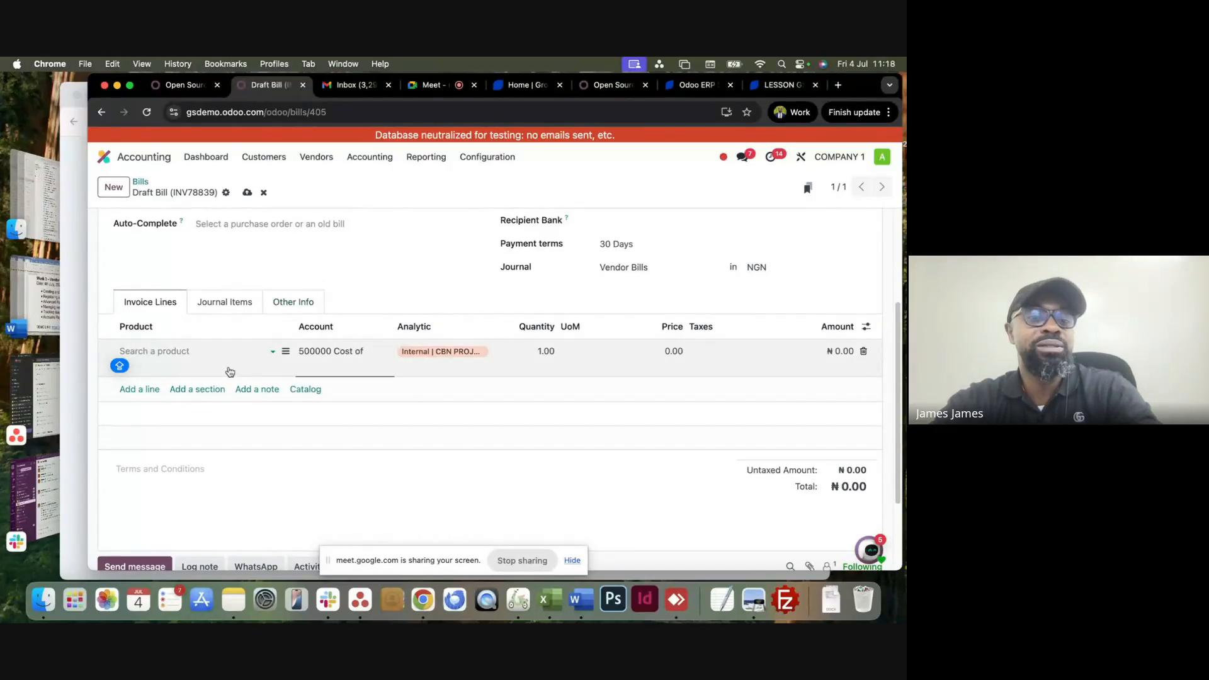
click(286, 353)
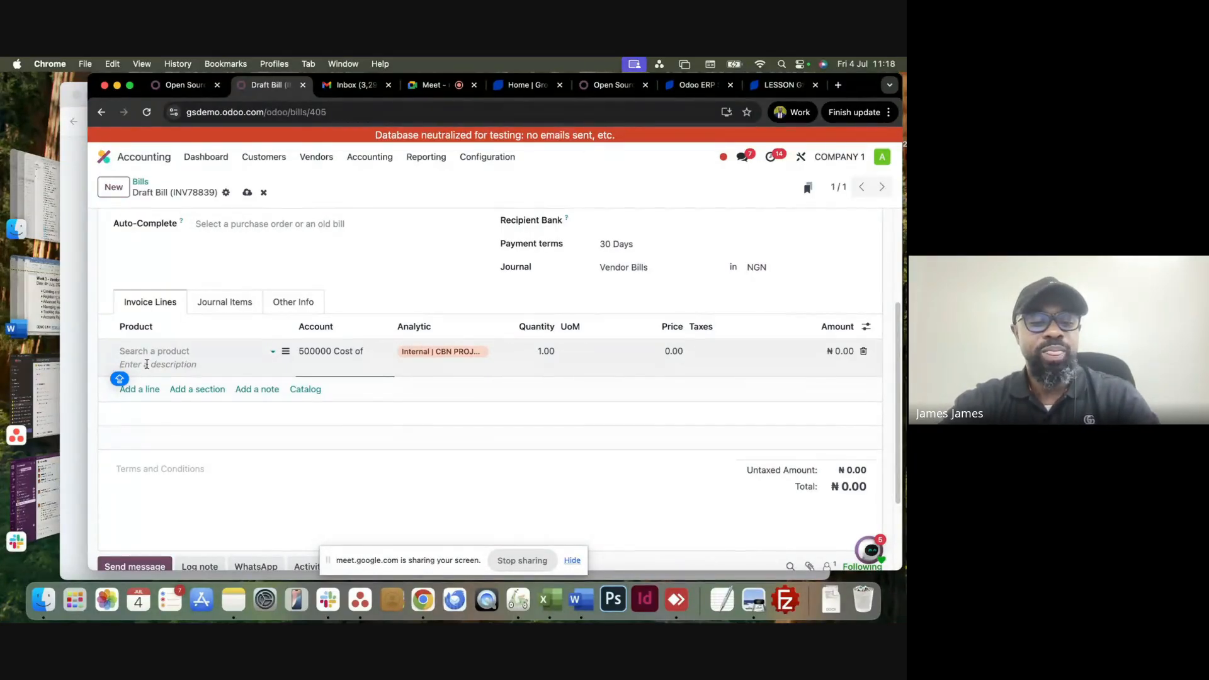
text(RENT)
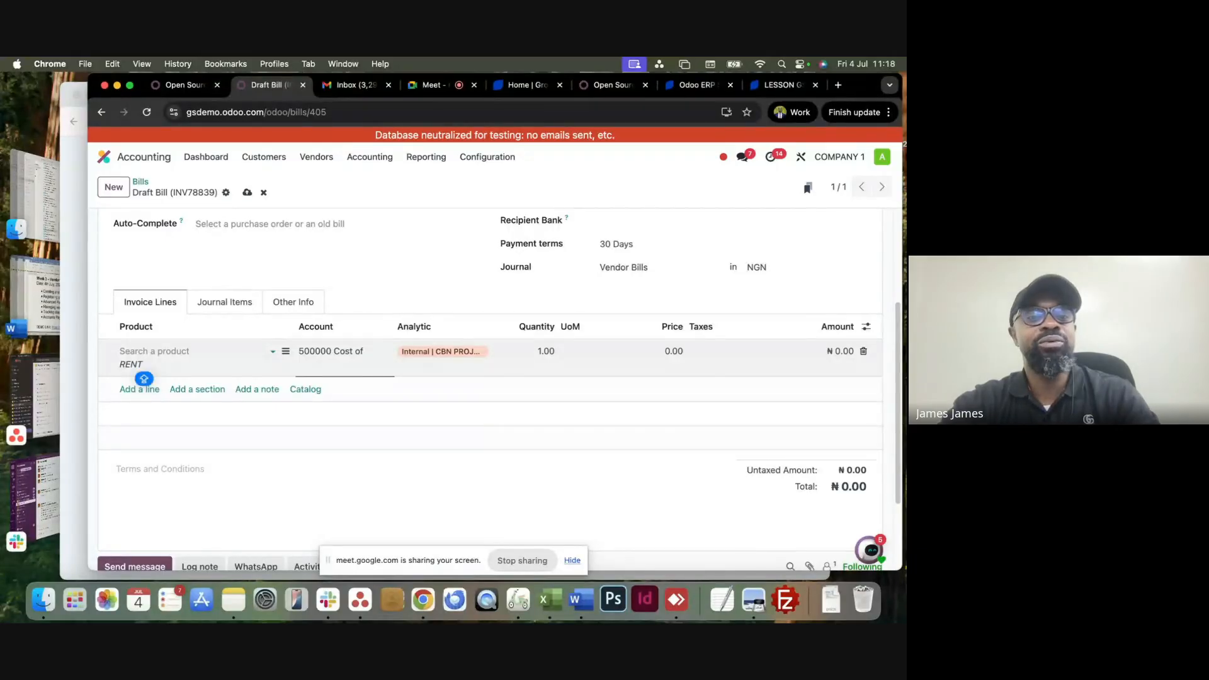
text( FOR 2)
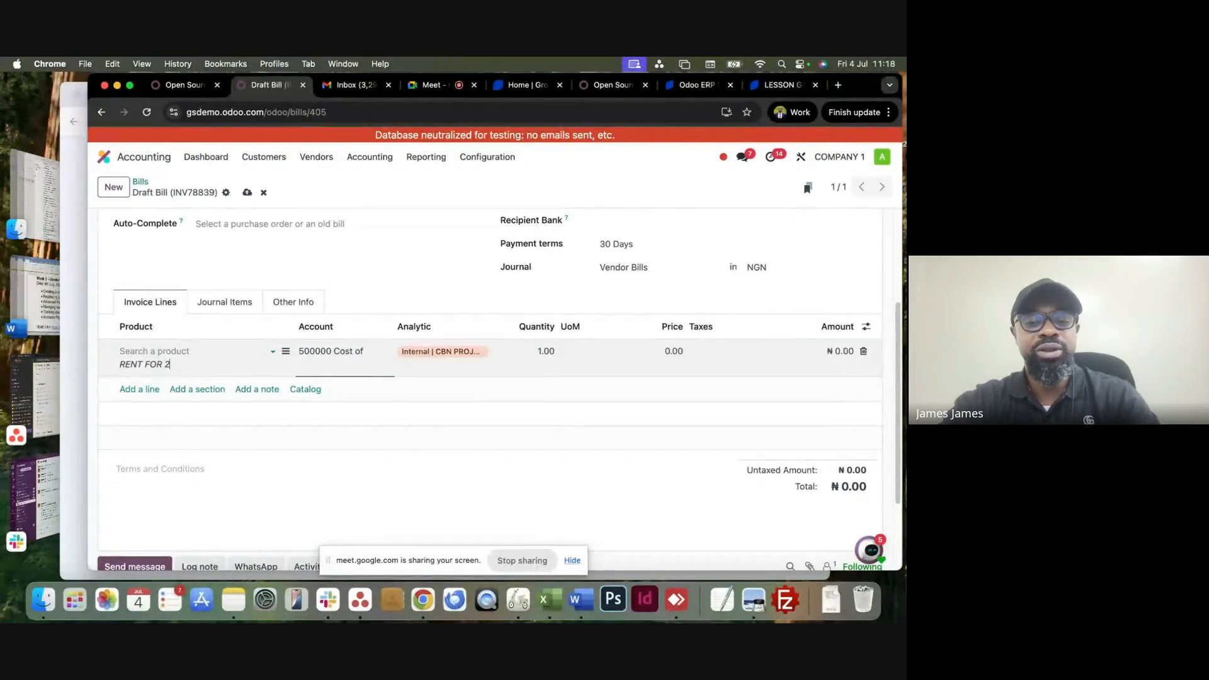
text(02)
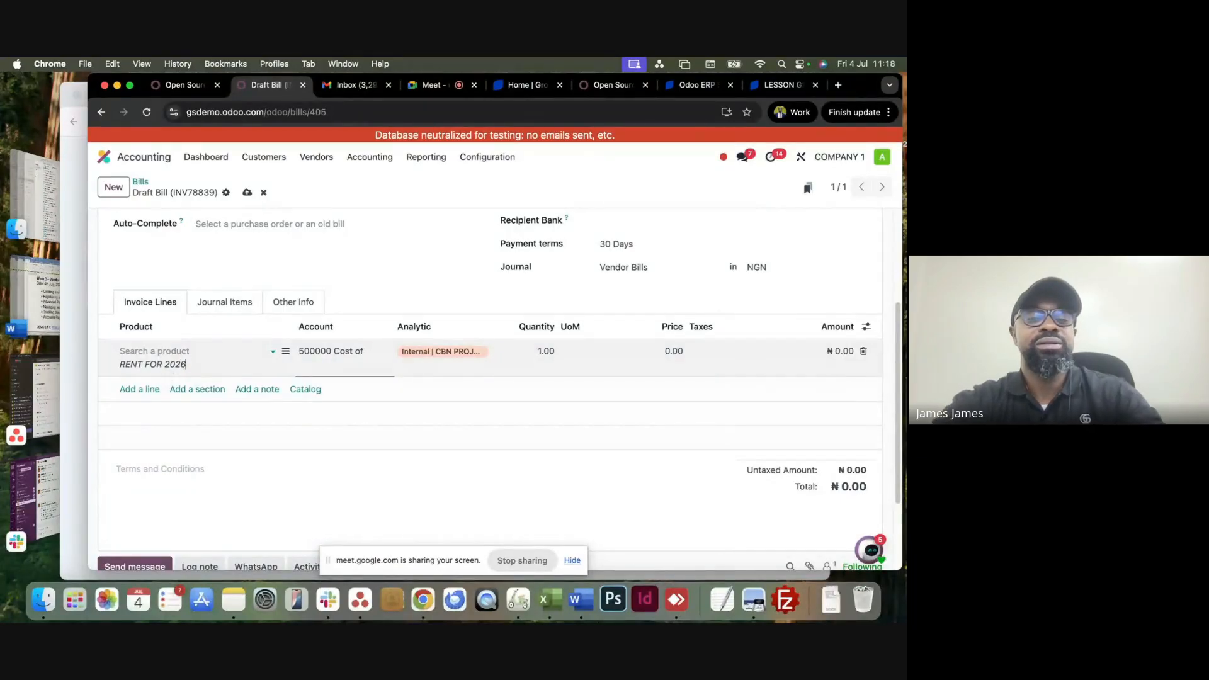
text(6)
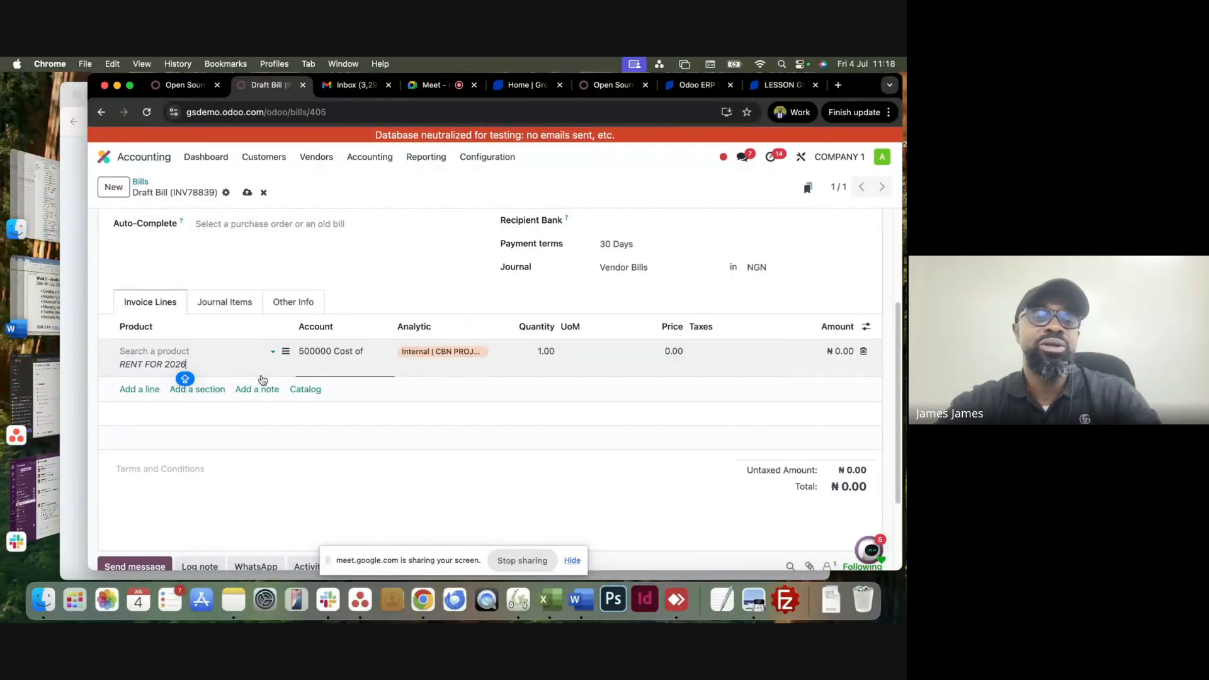
click(138, 437)
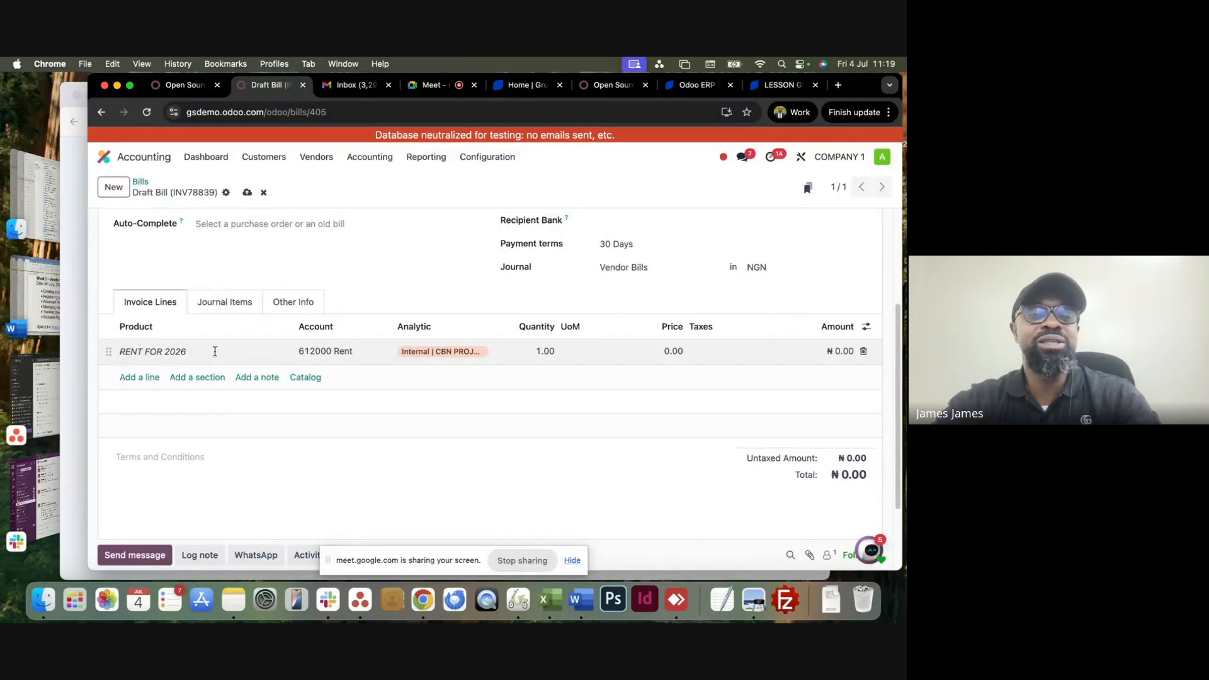
Check the analytic distribution of the RENT FOR 2026 line and delete the line.
click(426, 358)
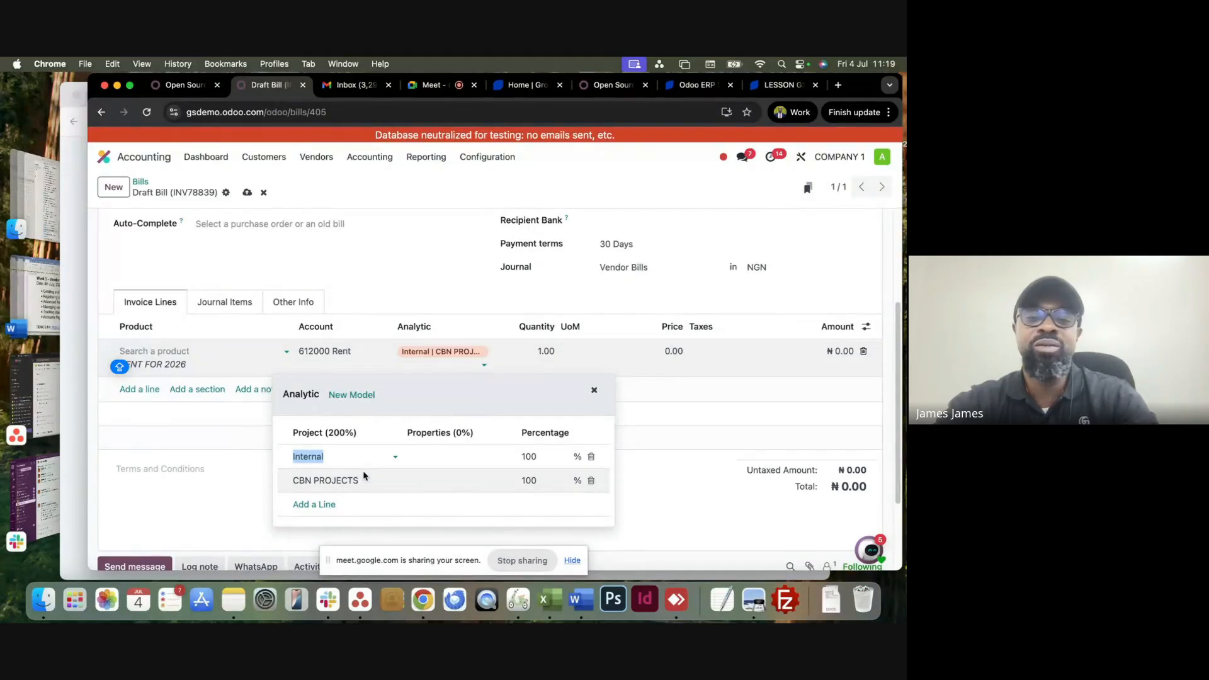
click(591, 393)
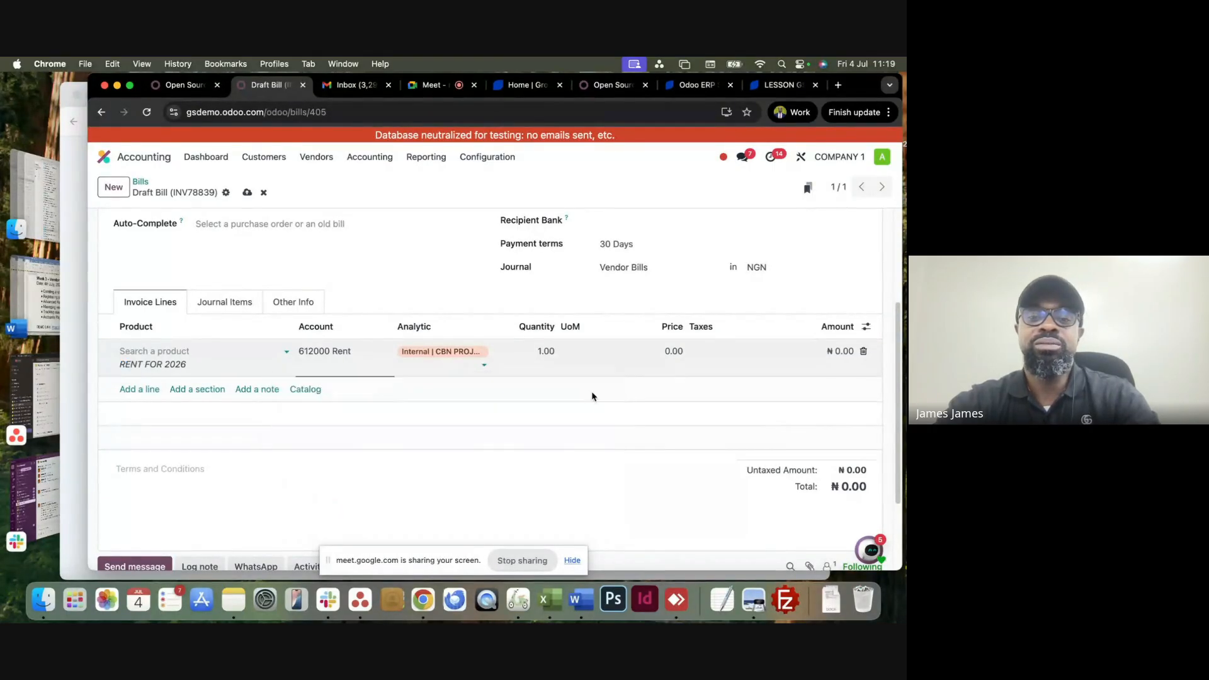
click(890, 366)
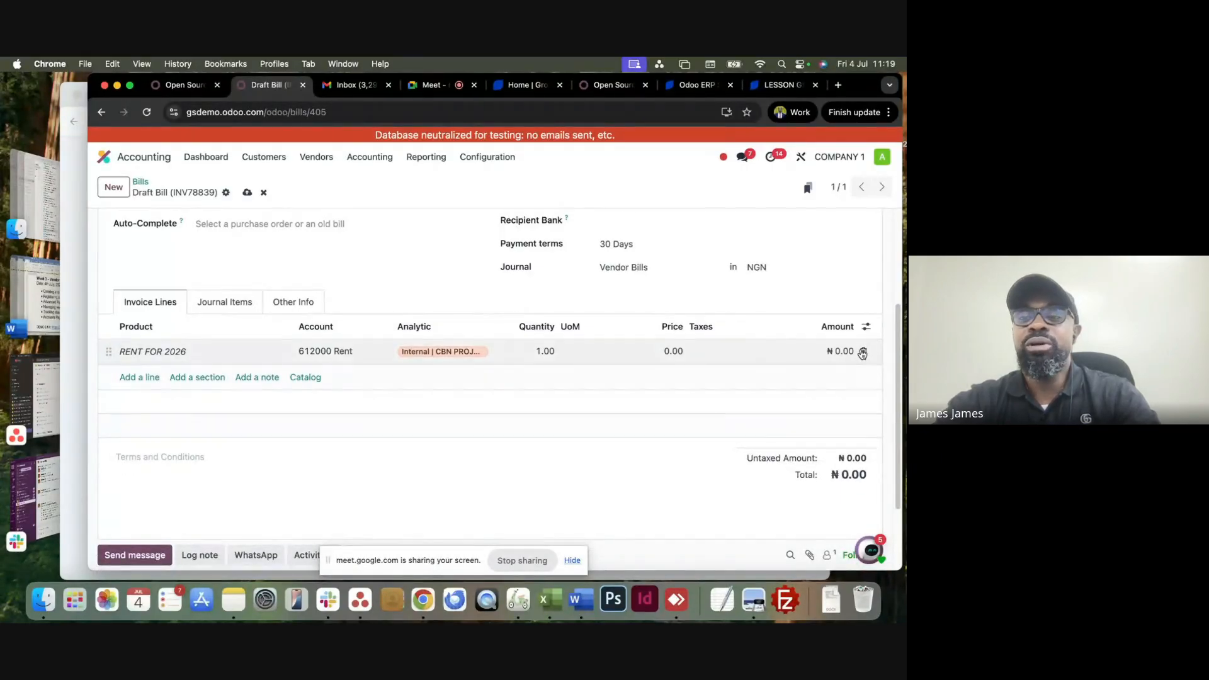
click(862, 352)
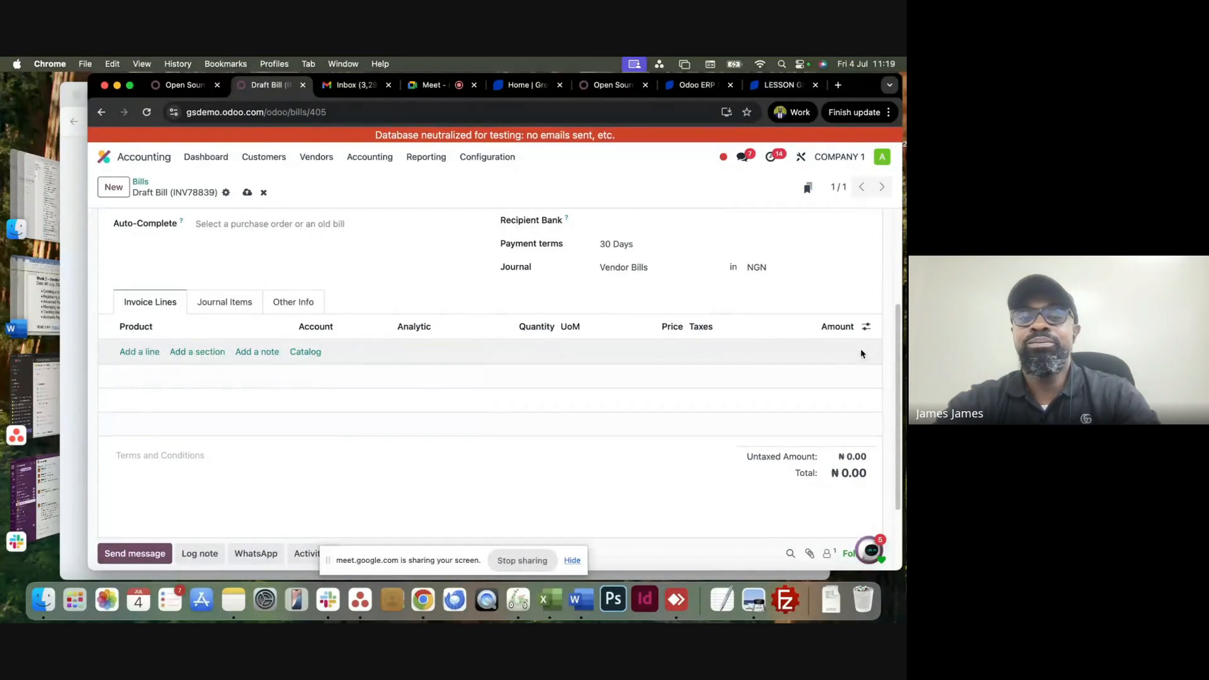
Add an invoice line for the product [0006] Hisense 32 Inch A5100 Series HD TV with a quantity of 3.
click(131, 353)
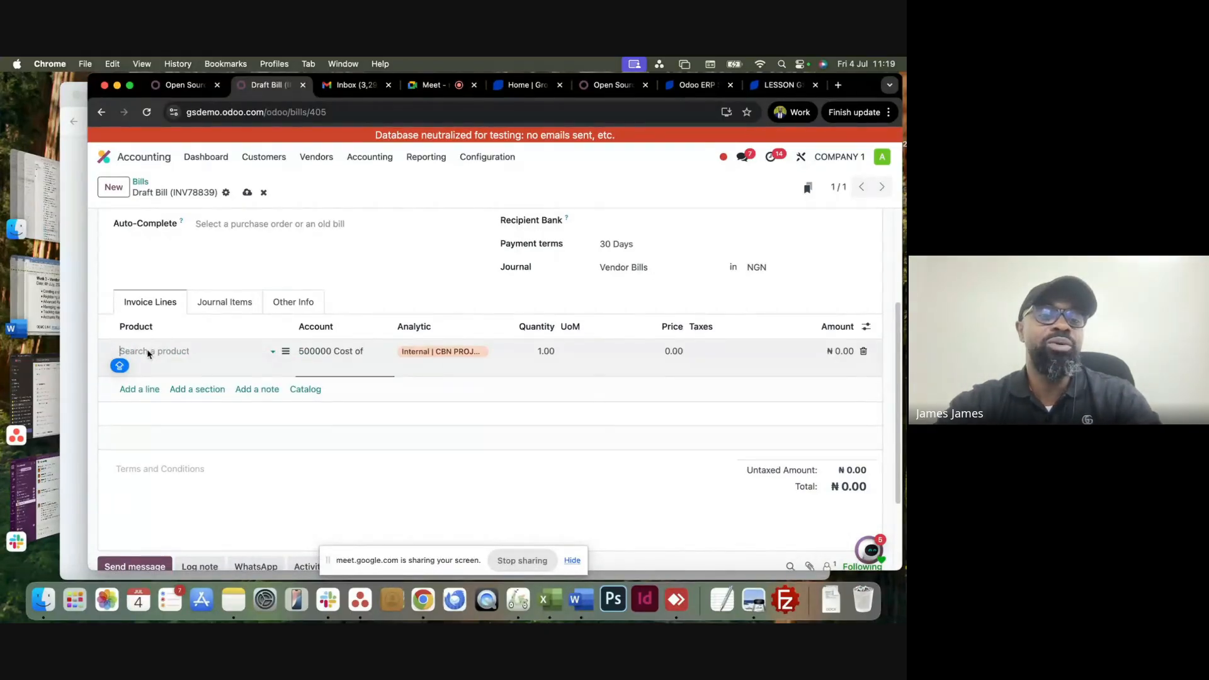
click(148, 353)
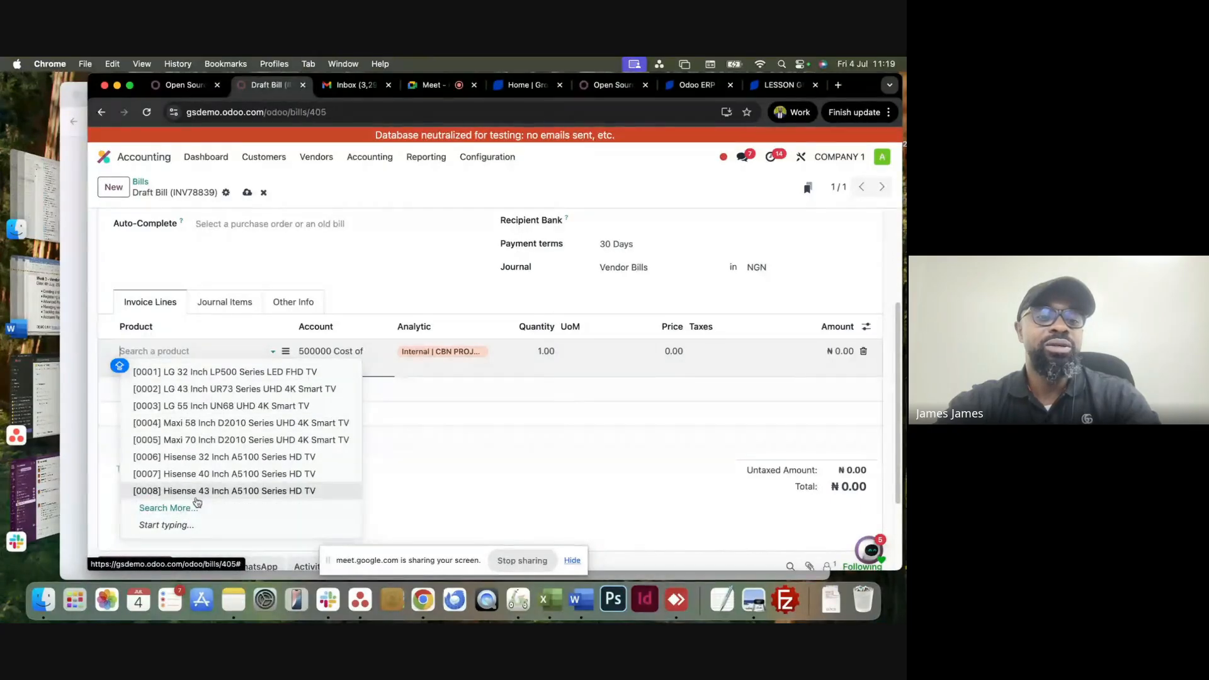
click(221, 457)
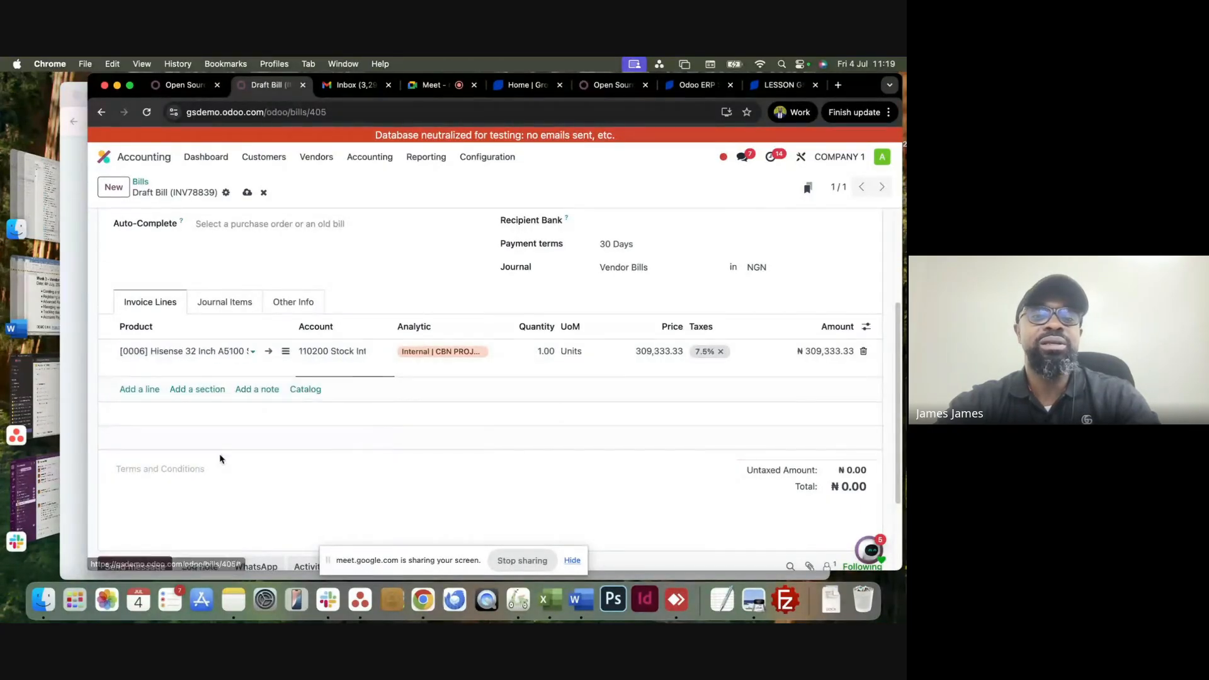
click(540, 351)
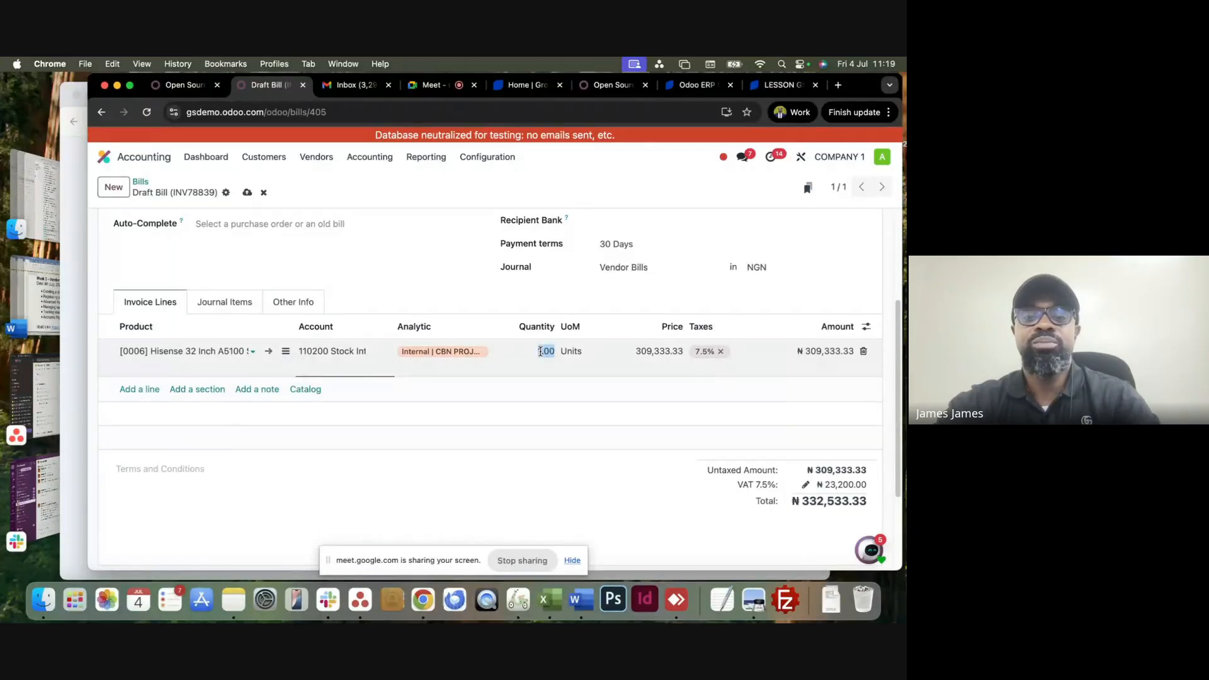
text(3)
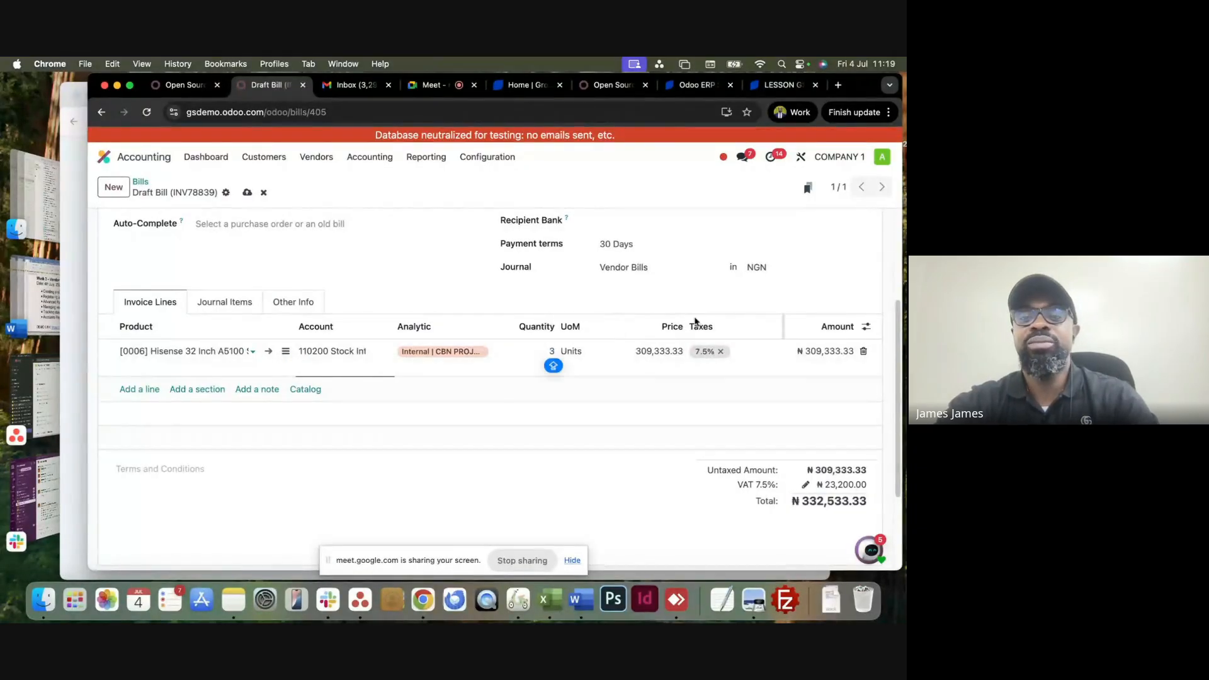
click(665, 295)
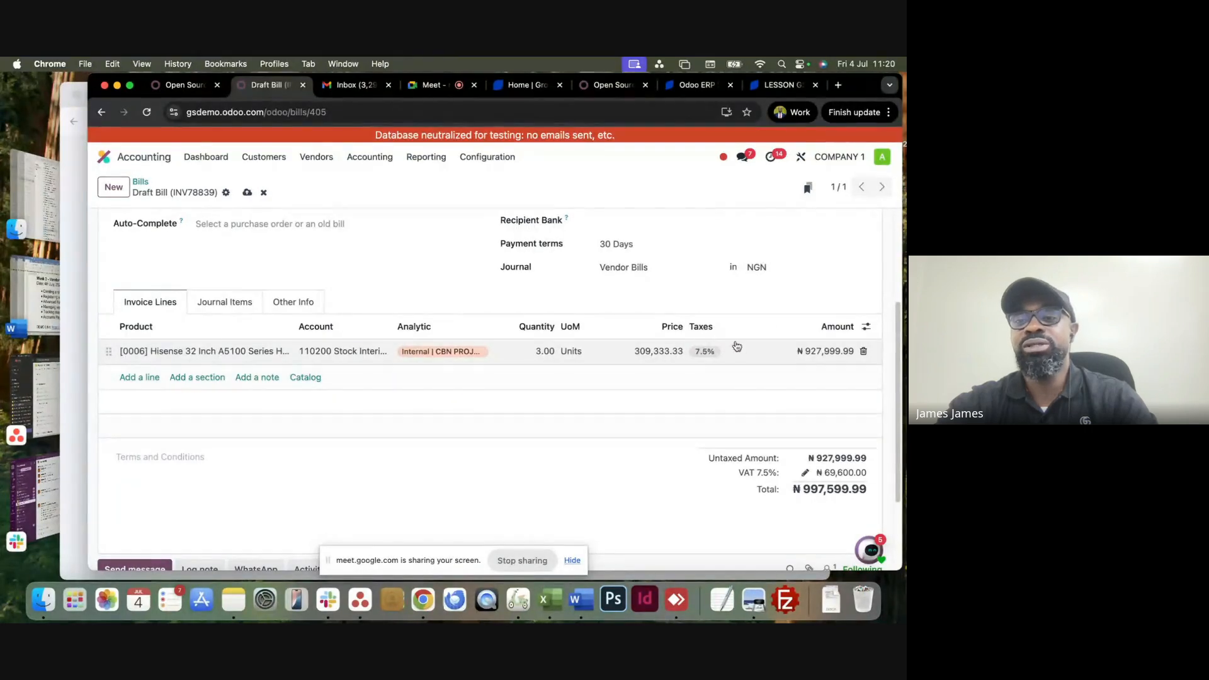
Remove and reapply the 7.5% tax on the Hisense 32 Inch line, and view the other taxes without adding one.
click(750, 358)
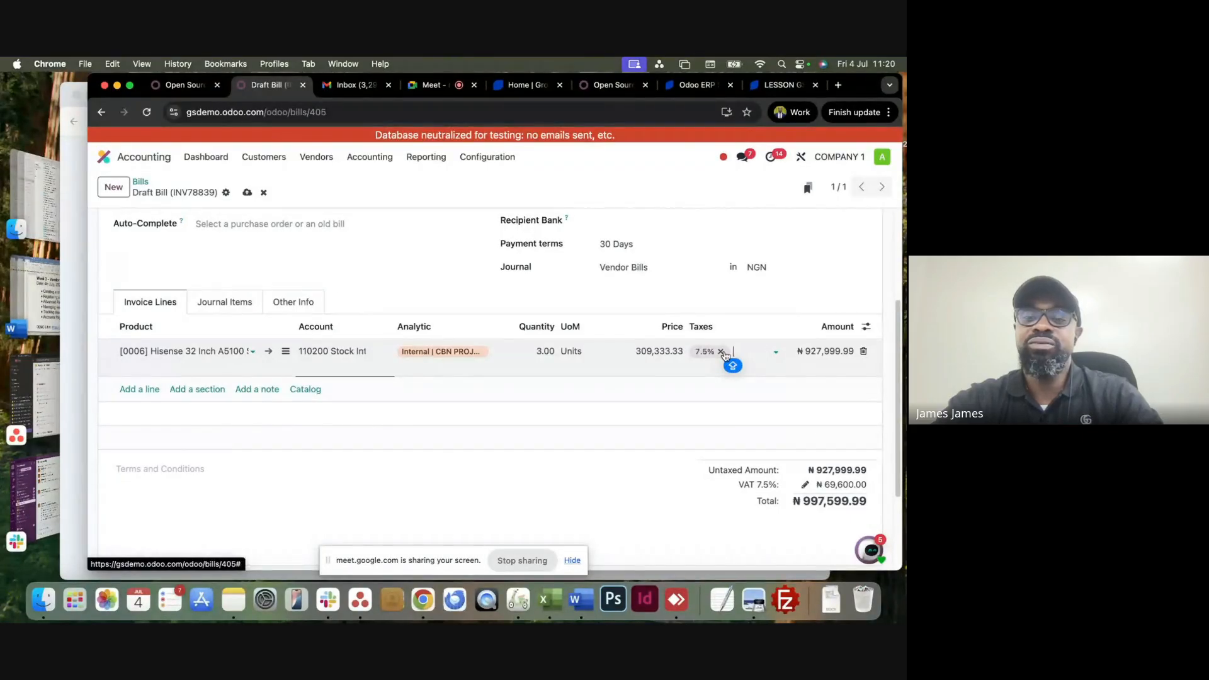
click(722, 352)
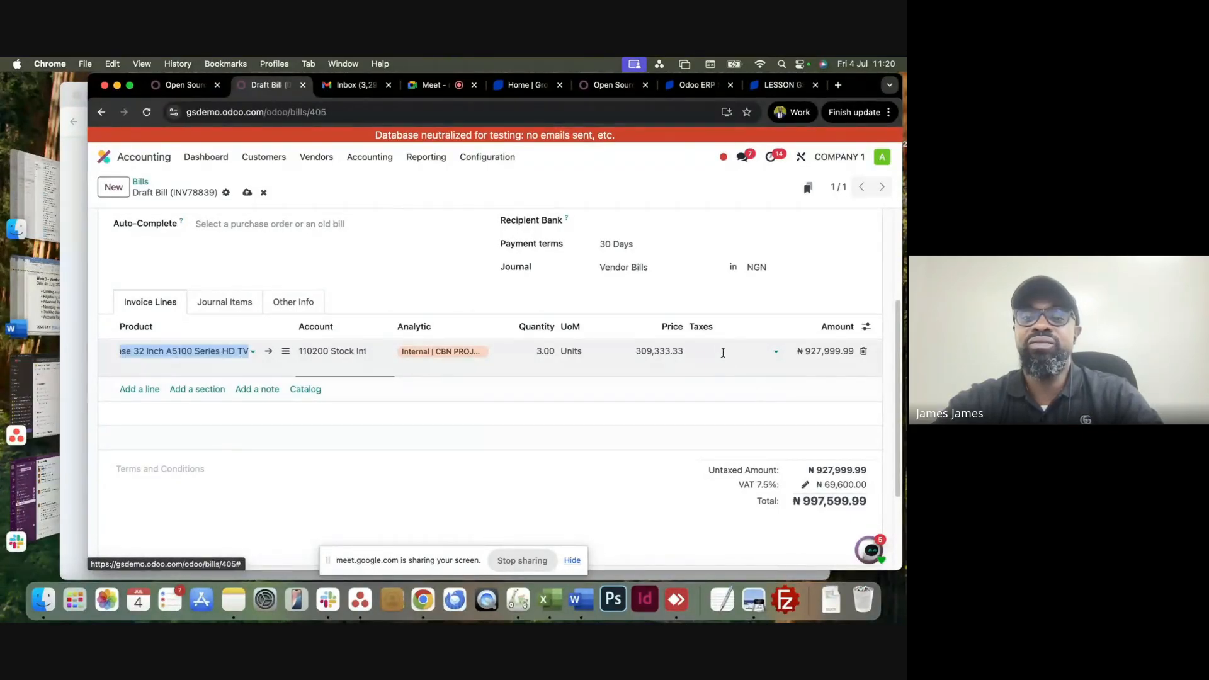
click(722, 351)
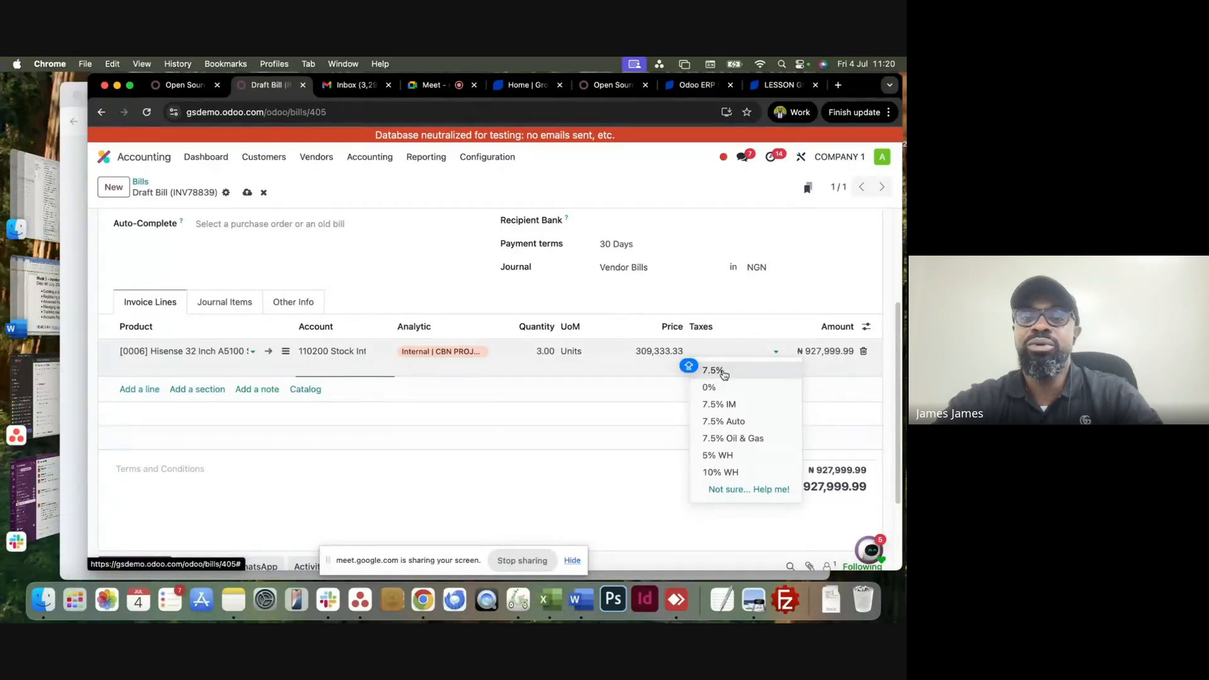
click(723, 372)
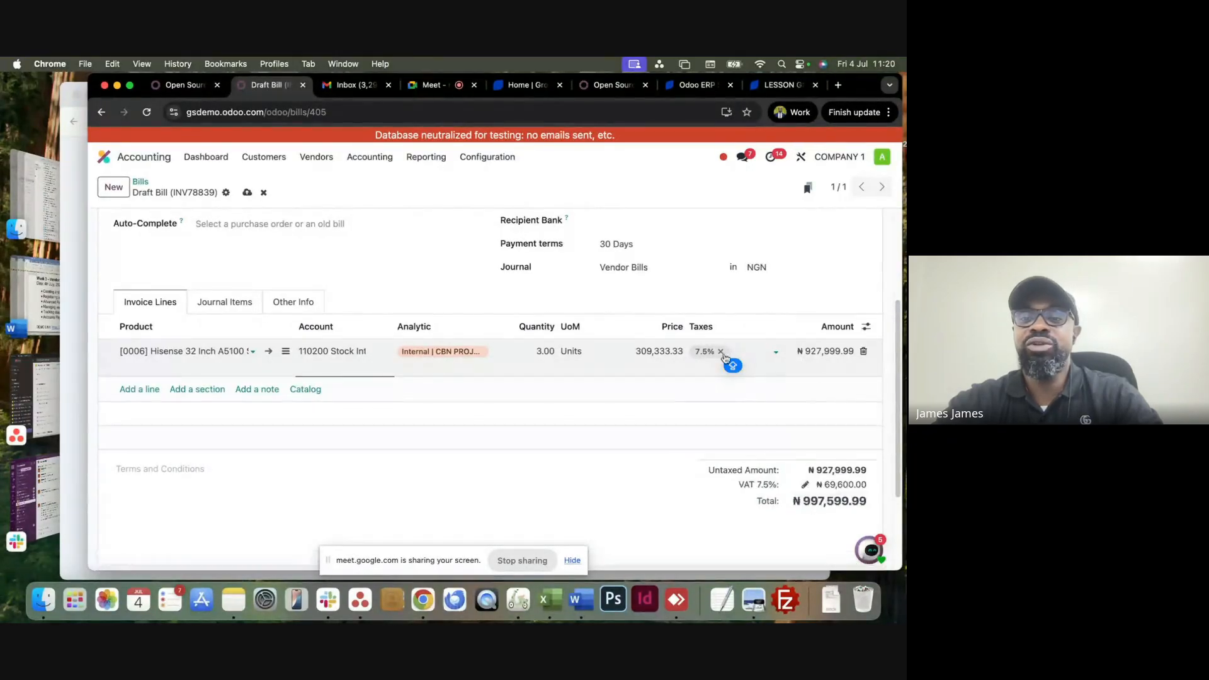
click(720, 352)
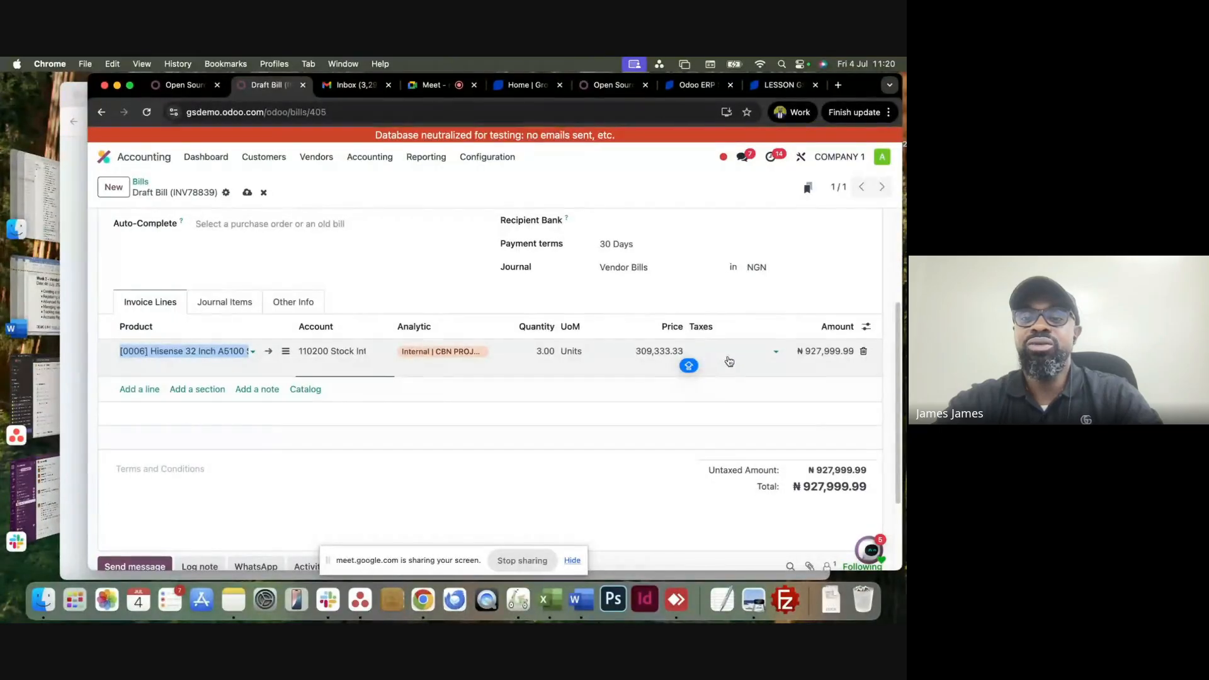
click(719, 357)
click(721, 373)
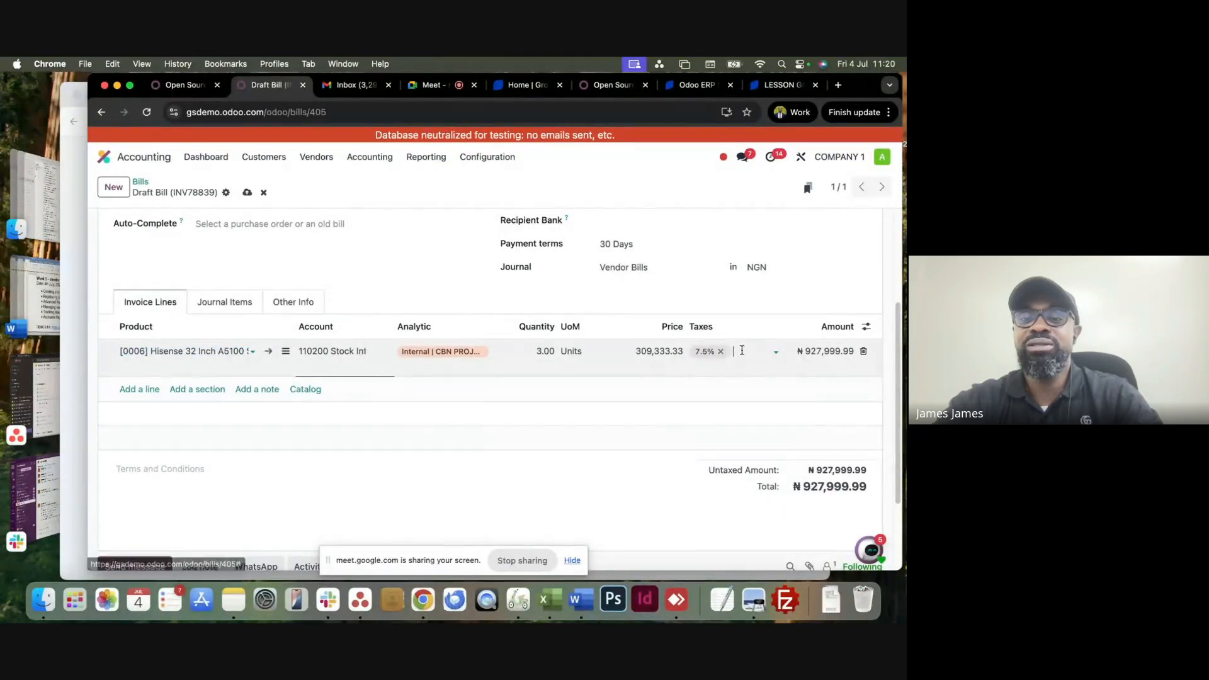
click(743, 354)
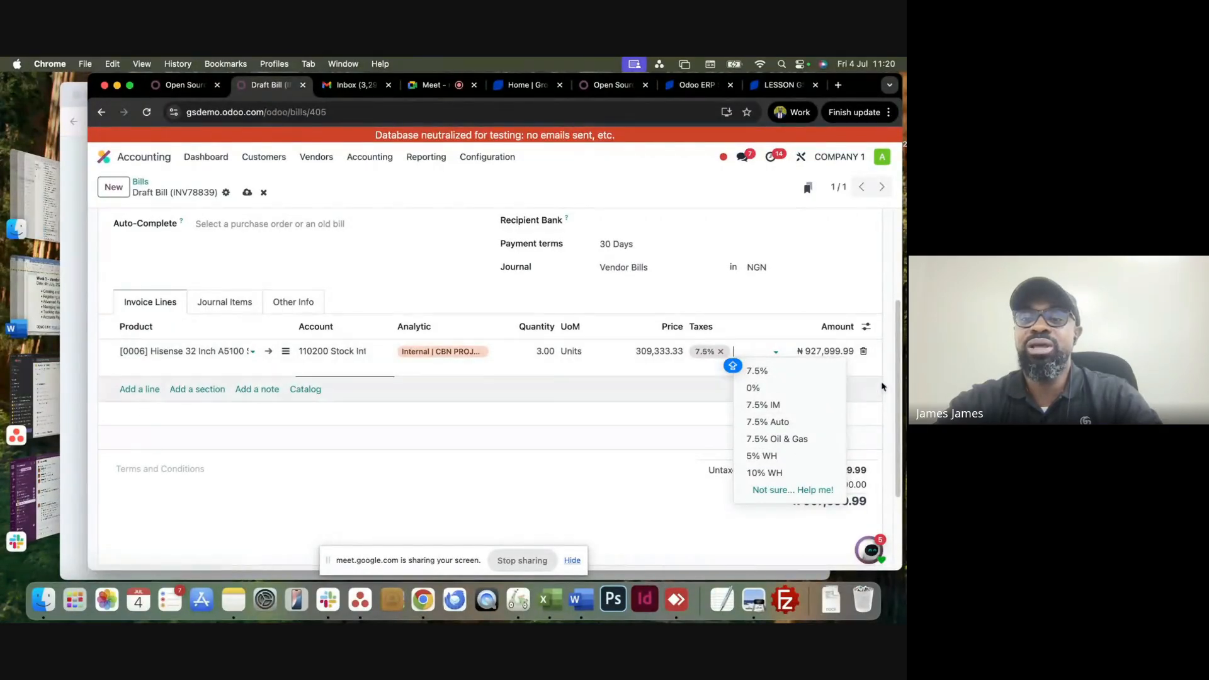
click(885, 289)
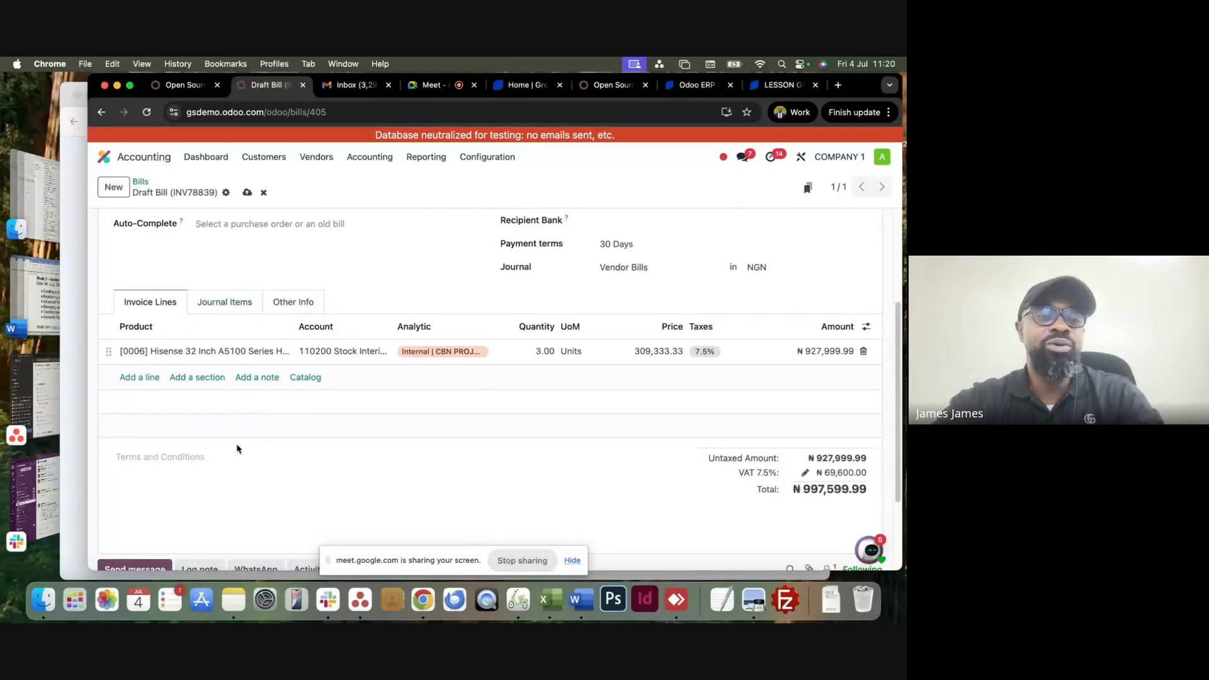
Add an invoice line for [0004] Maxi 58 Inch D2010 Series UHD 4K Smart TV with quantity 5 and price 600000.
click(137, 381)
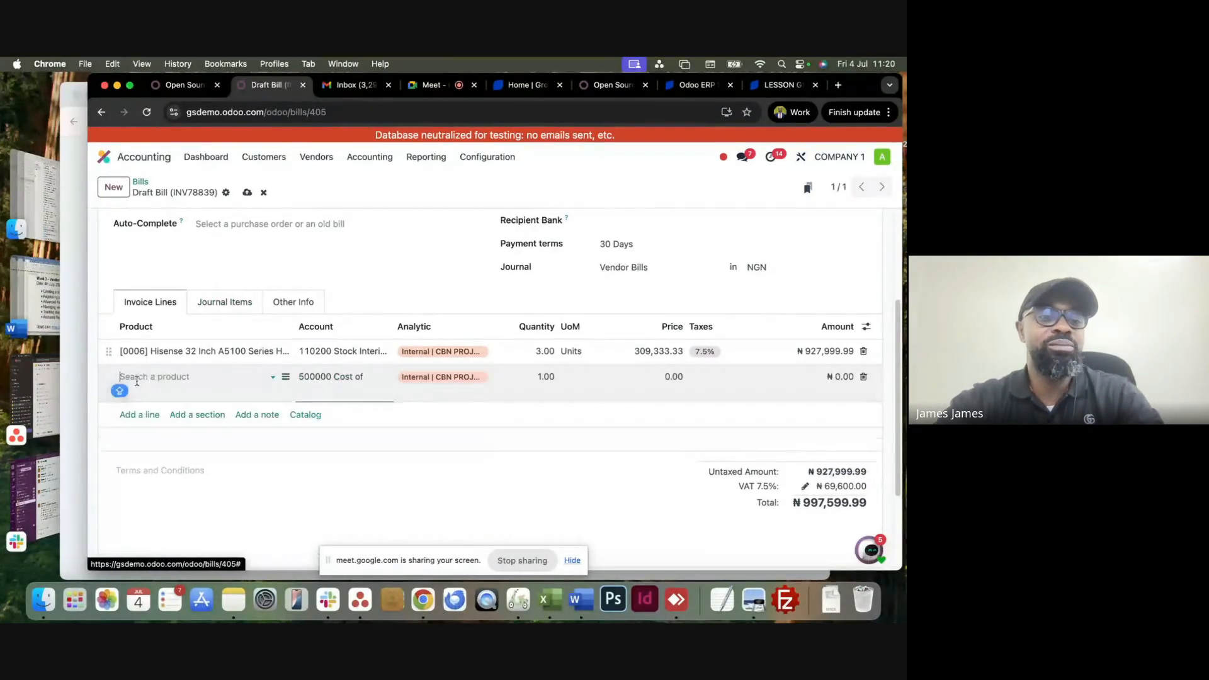
click(151, 377)
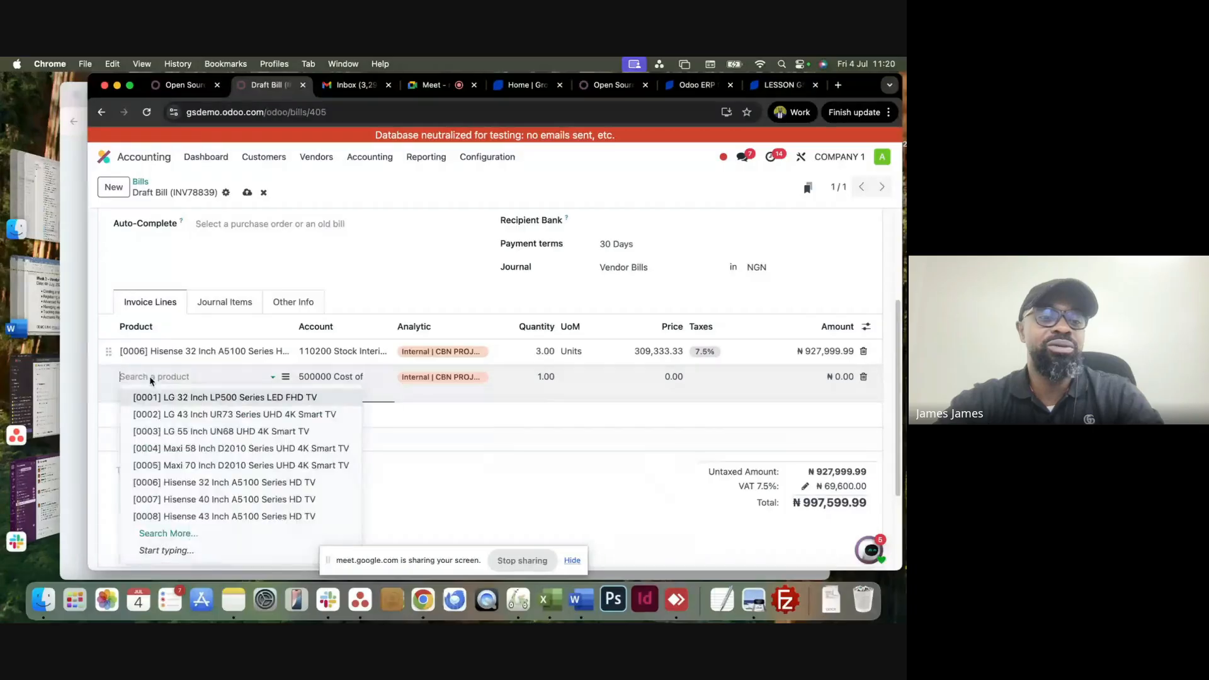
click(208, 448)
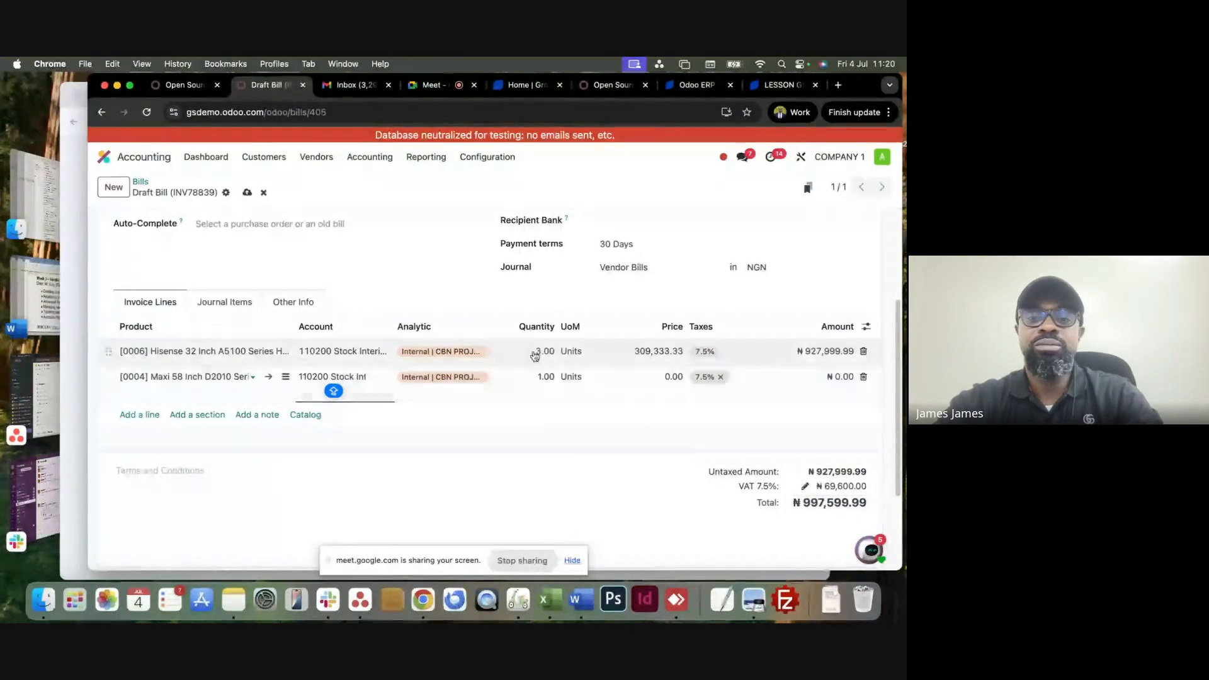
click(541, 376)
text(5)
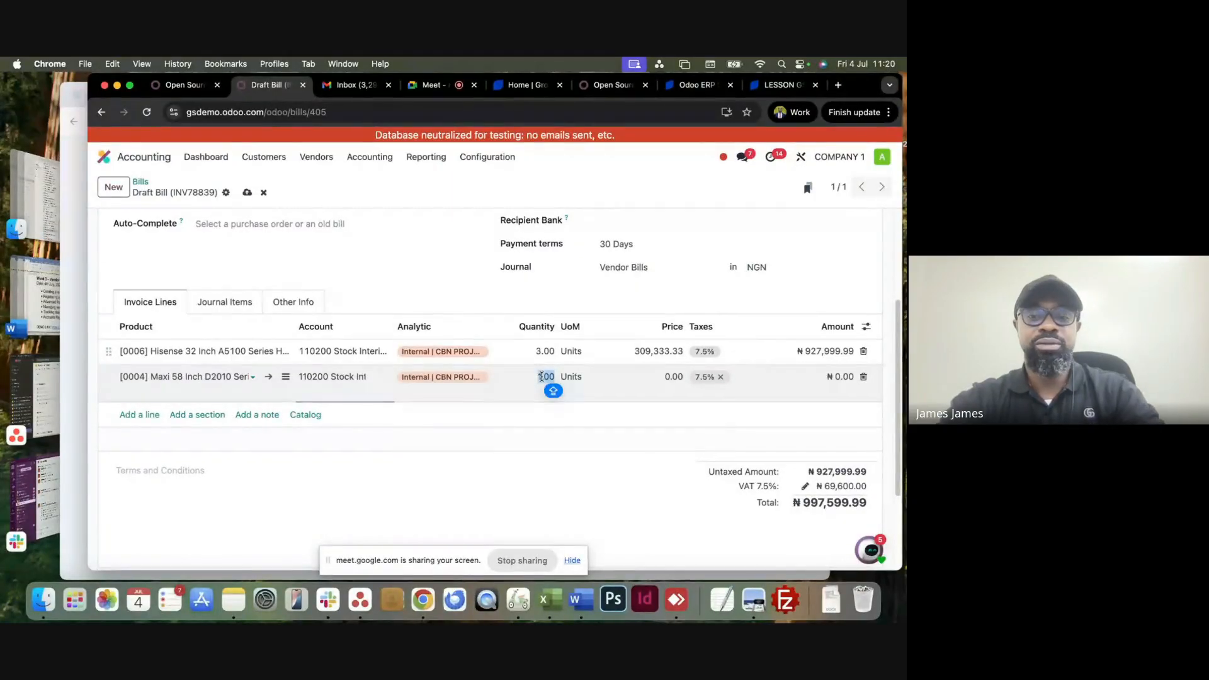
click(671, 378)
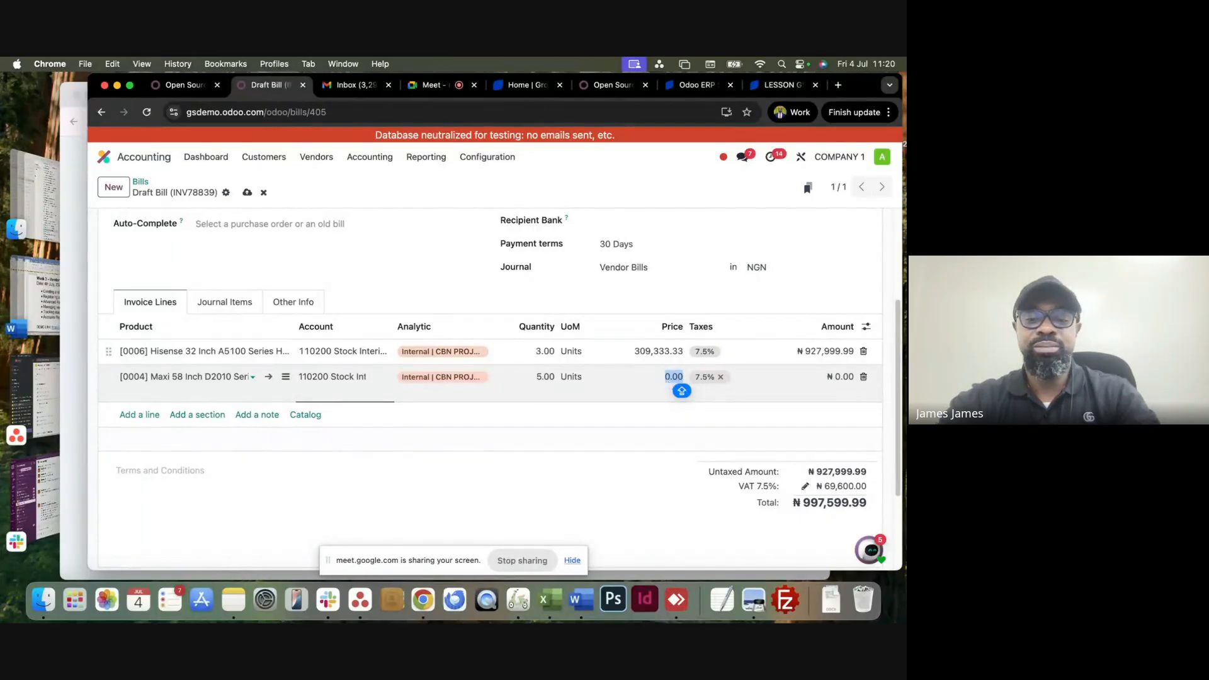
text(60000)
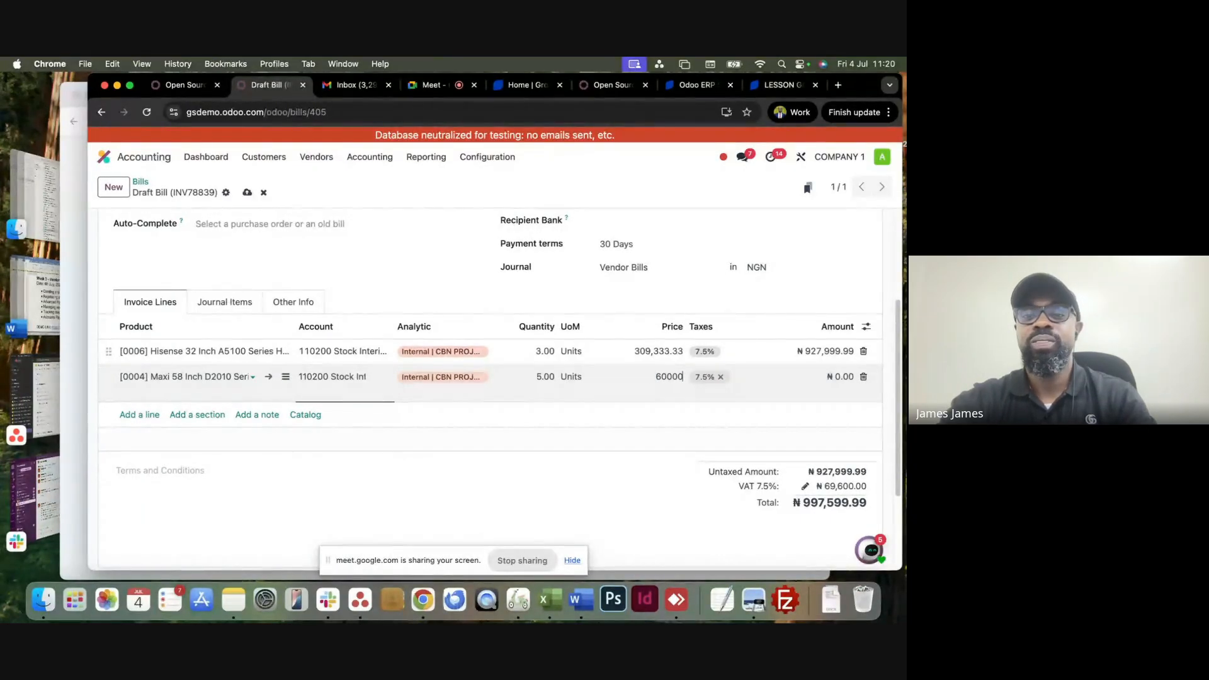
text(0)
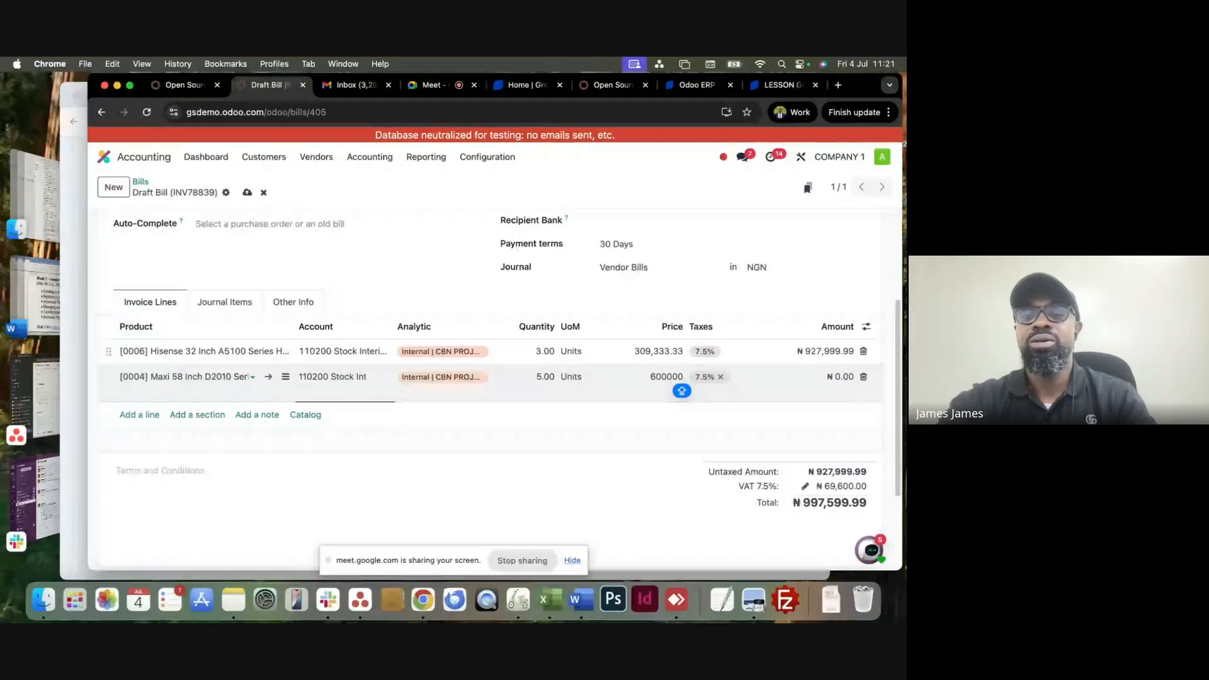
click(708, 297)
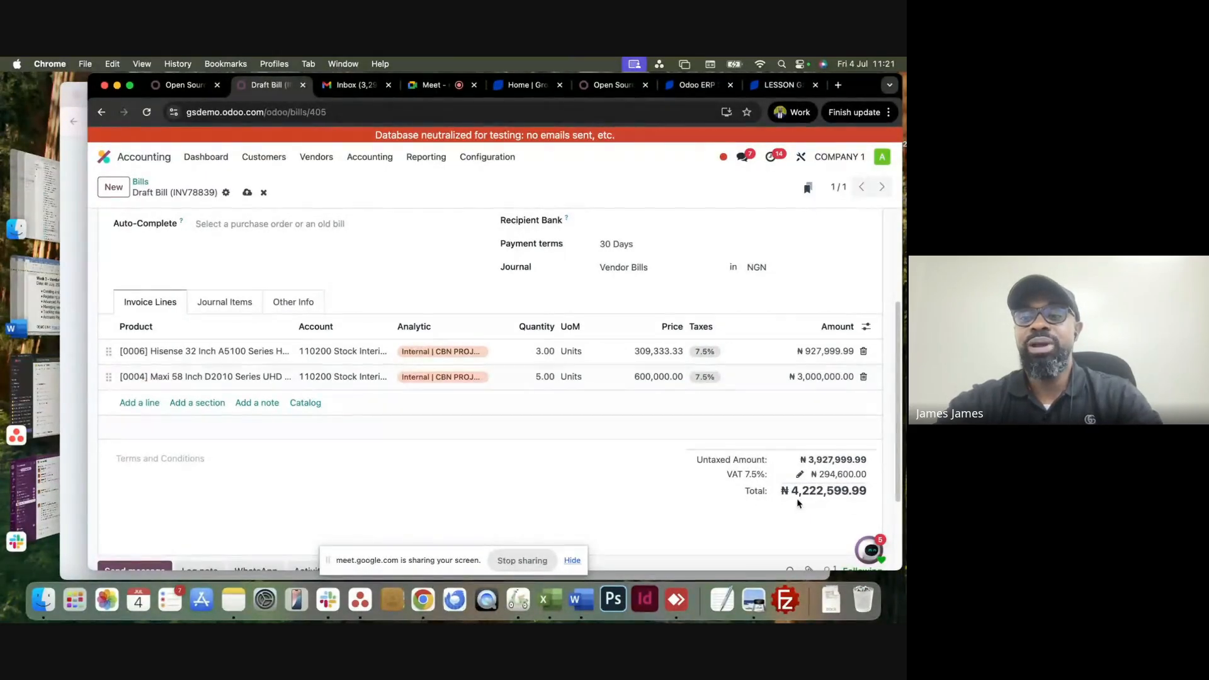
Check the bill's totals and save the draft bill.
scroll(807, 492, down, 3)
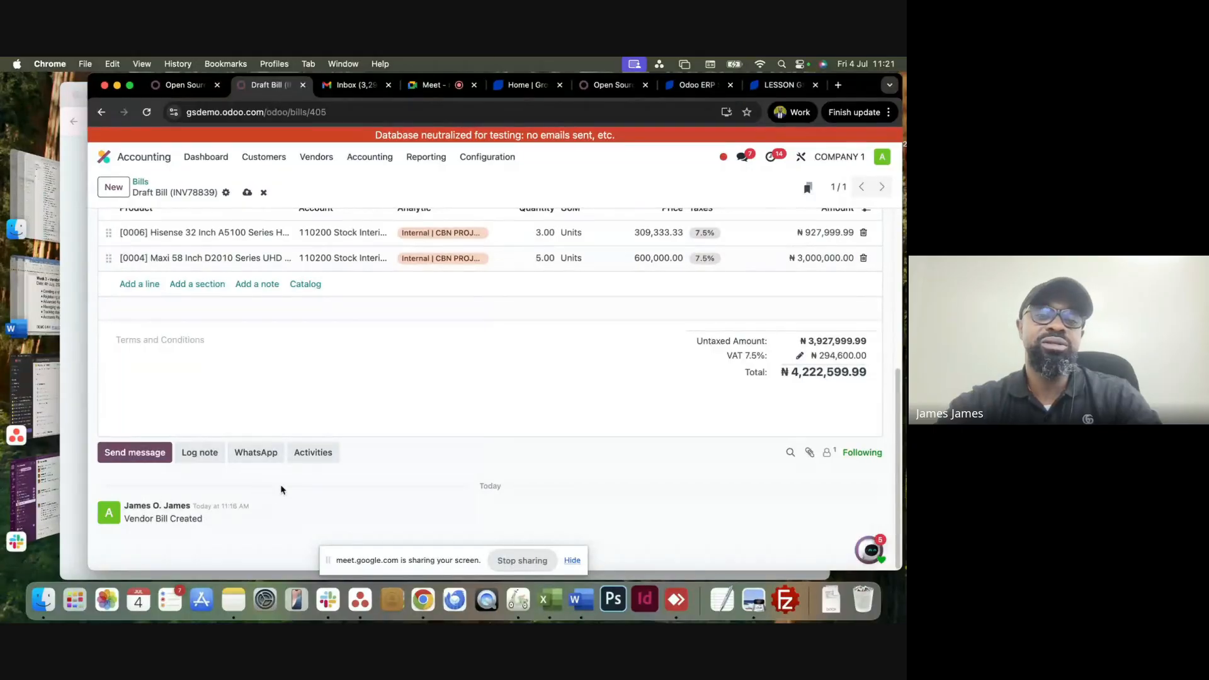
scroll(401, 395, up, 5)
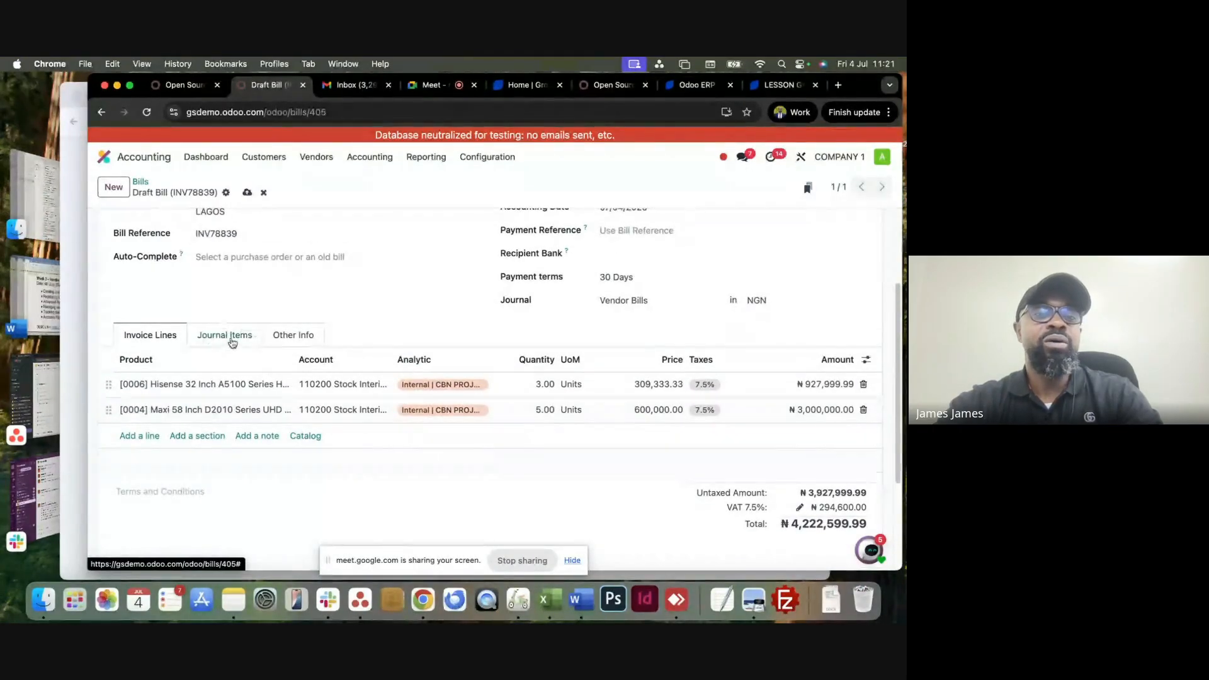
click(246, 192)
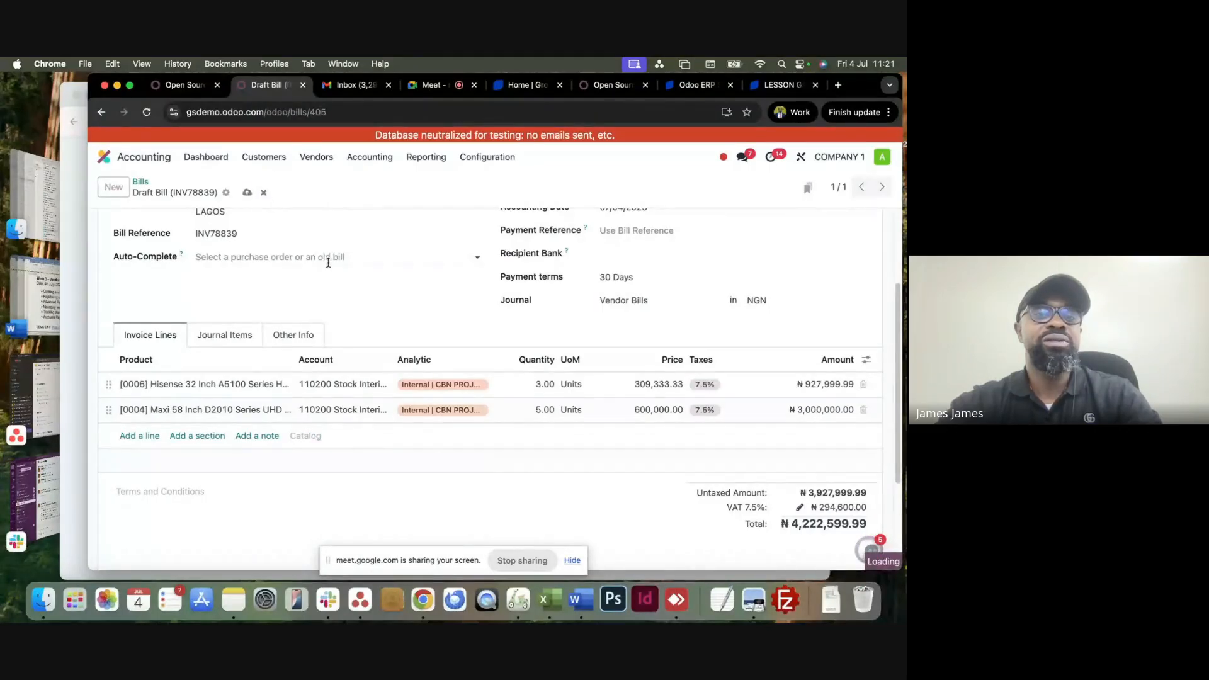
scroll(464, 342, up, 3)
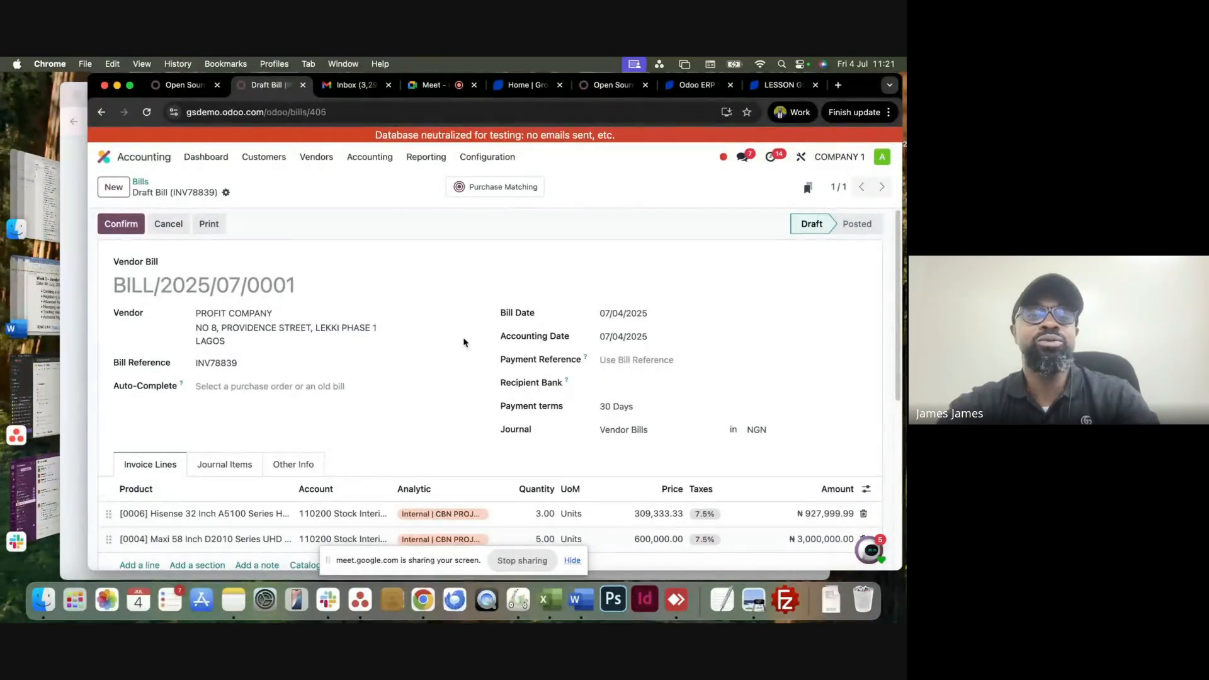
Review the journal items with debit and credit amounts generated by the draft bill.
scroll(464, 343, down, 2)
scroll(463, 342, down, 2)
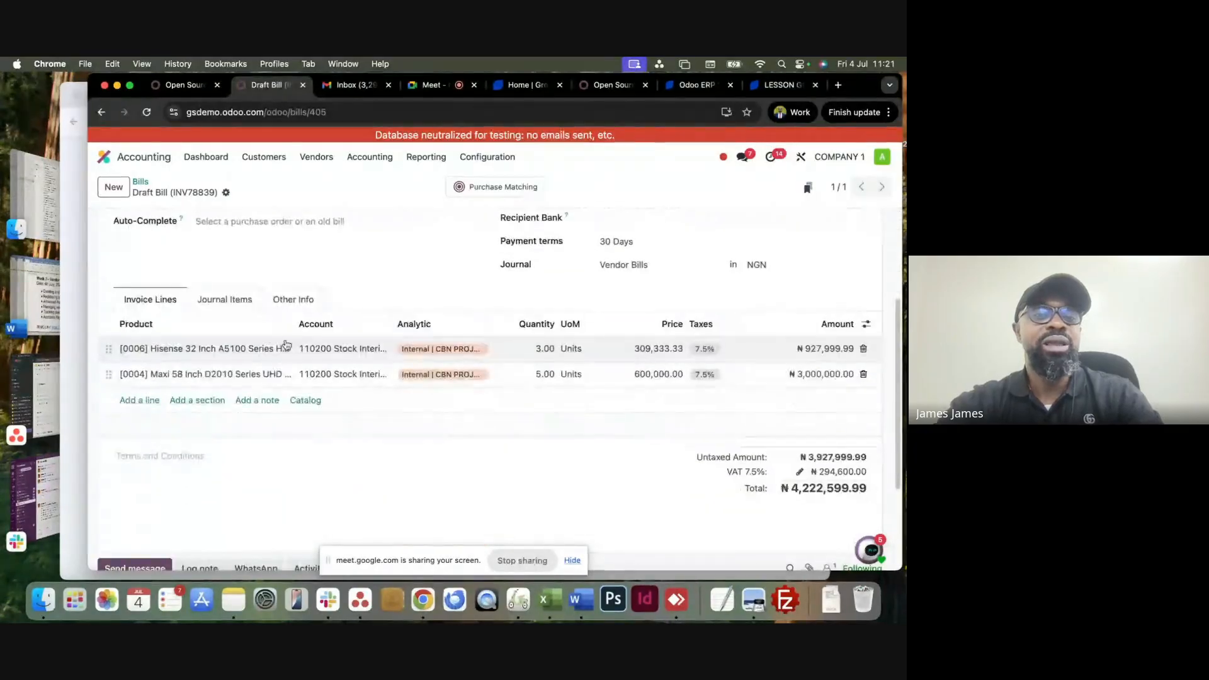
click(232, 304)
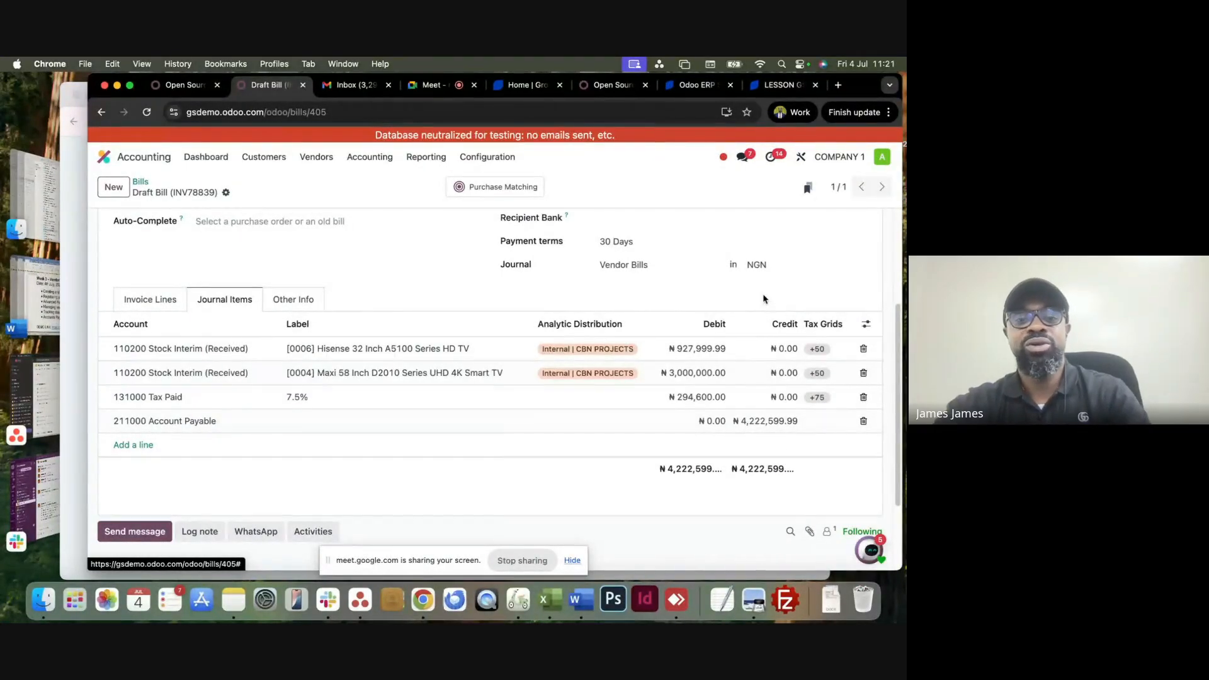
Review the bill's other accounting information and view the company choices without changing the company.
click(293, 301)
scroll(405, 399, down, 3)
scroll(404, 399, up, 3)
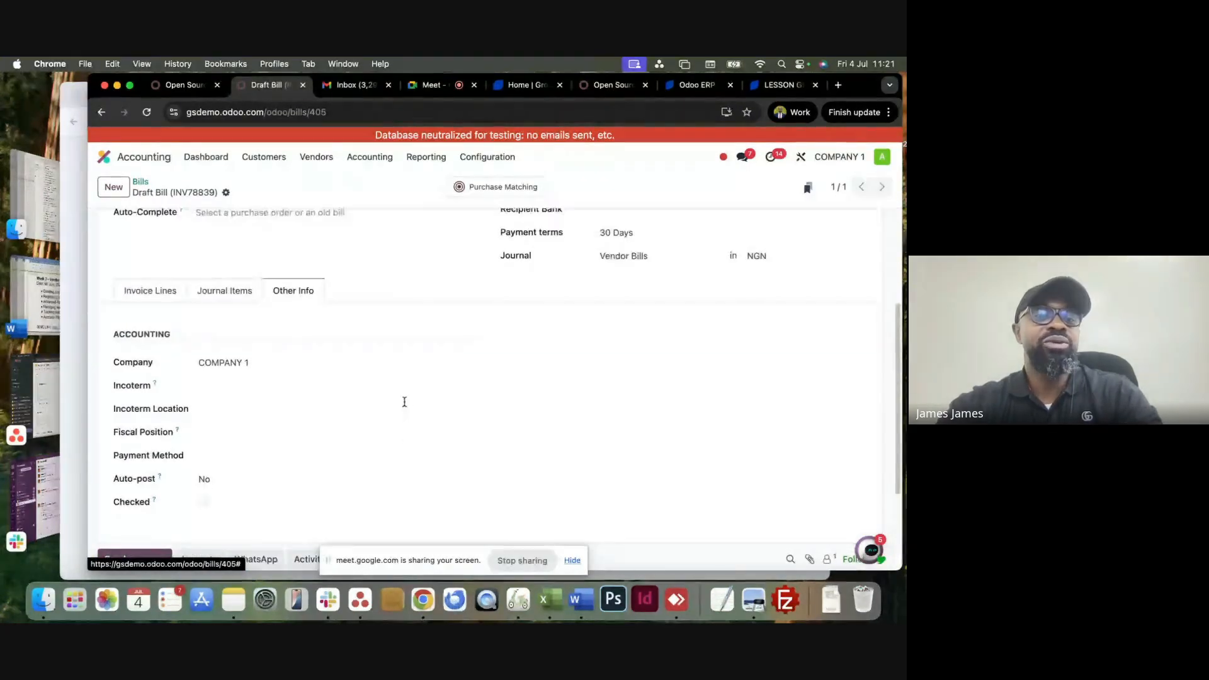
click(287, 360)
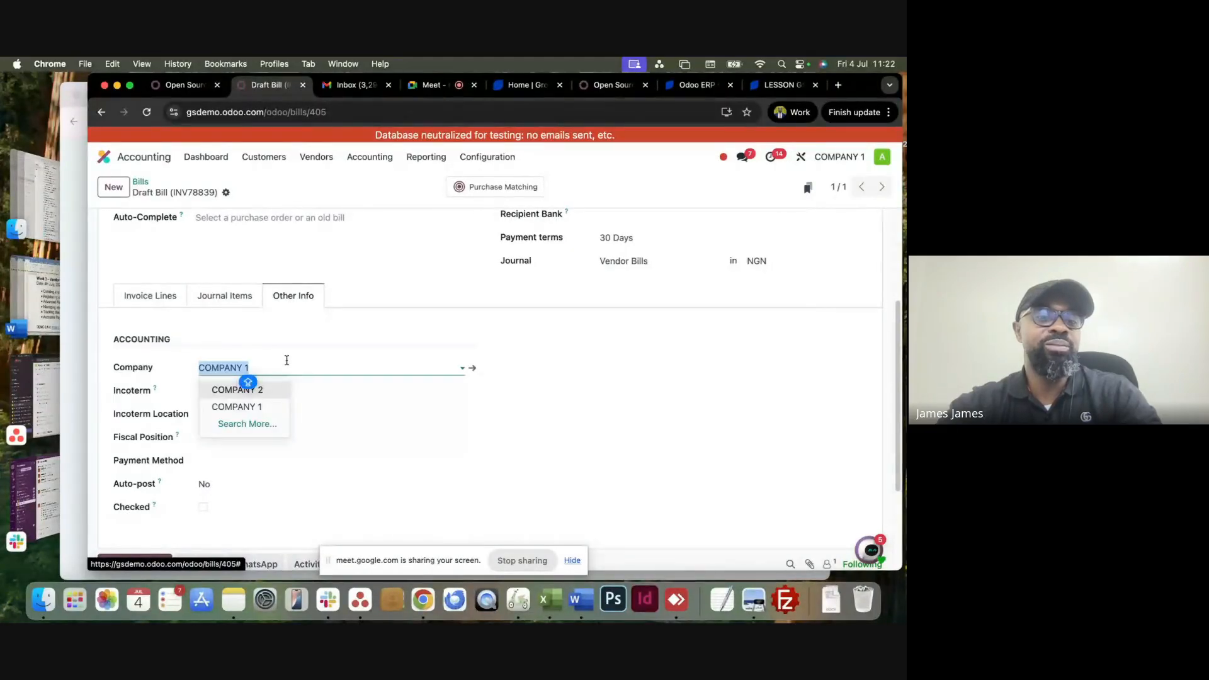
click(312, 332)
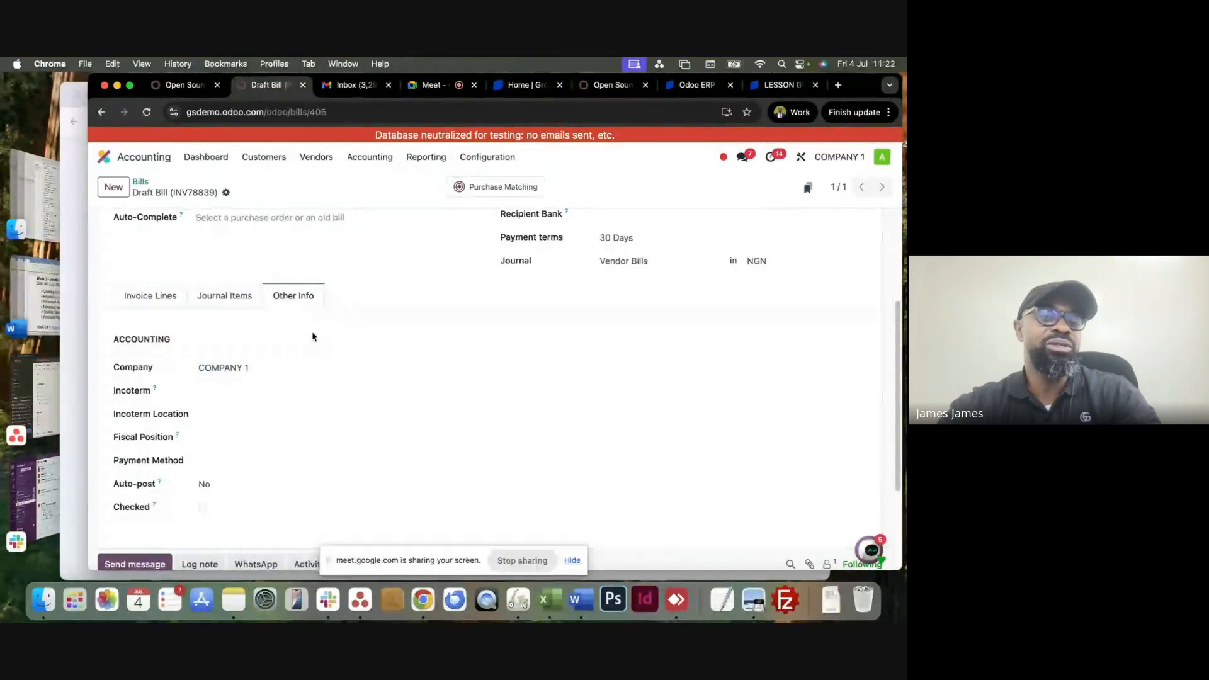
Return to the invoice lines and review the bill's header details and product lines.
click(155, 296)
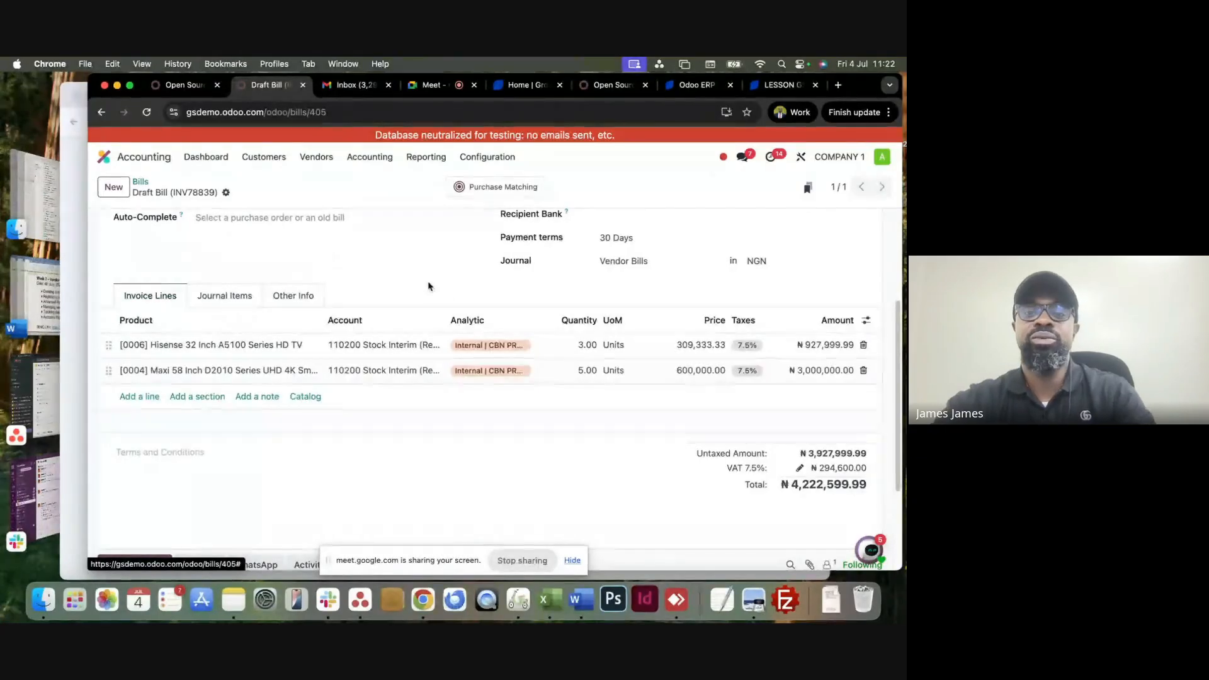
scroll(533, 340, up, 3)
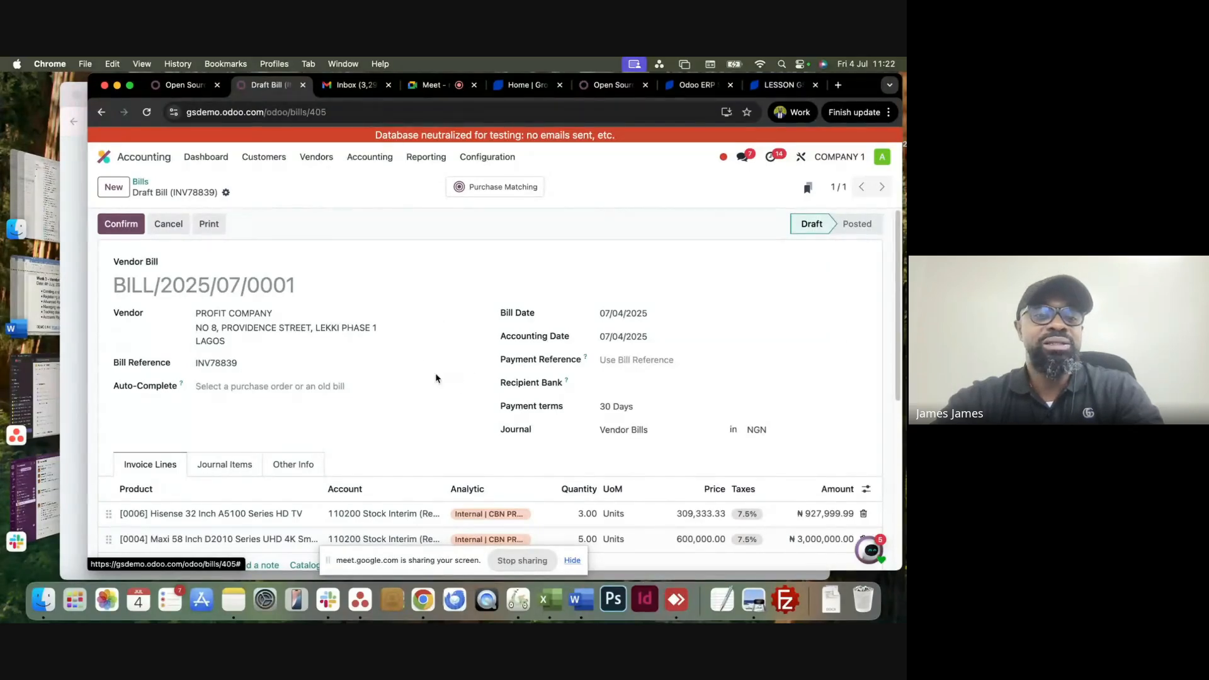
scroll(437, 378, down, 2)
scroll(436, 378, up, 2)
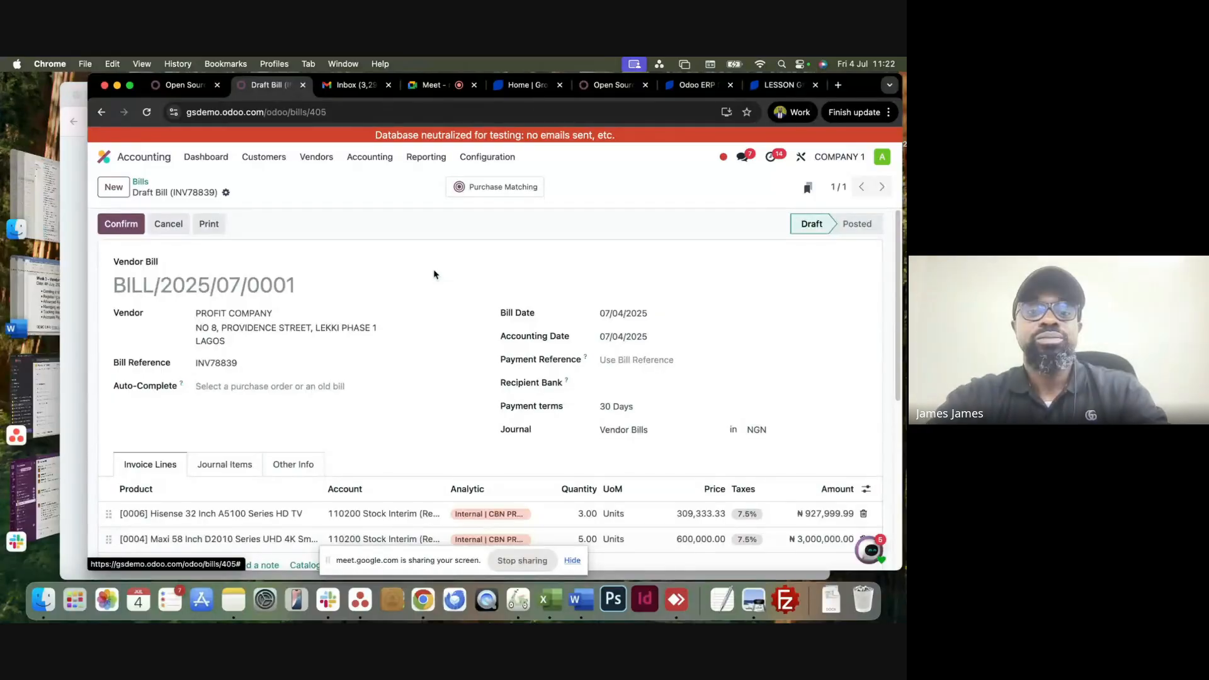
Switch to the Google Meet call, read through the in-call messages, and close them.
click(435, 85)
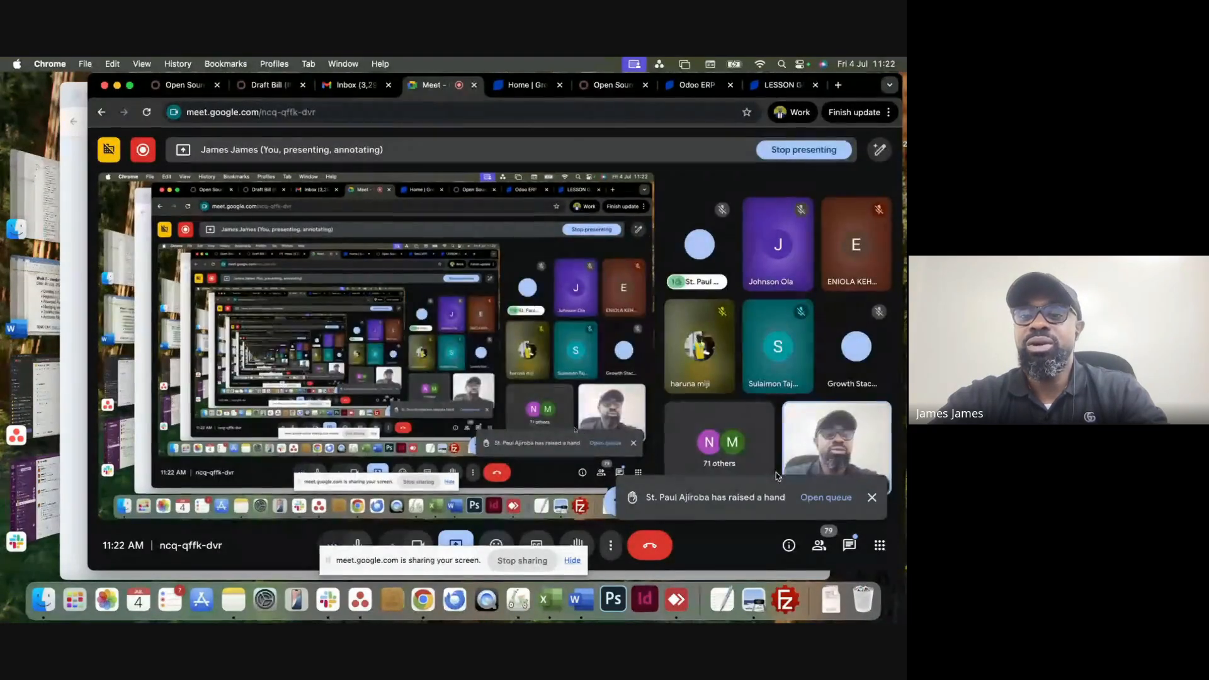
click(850, 545)
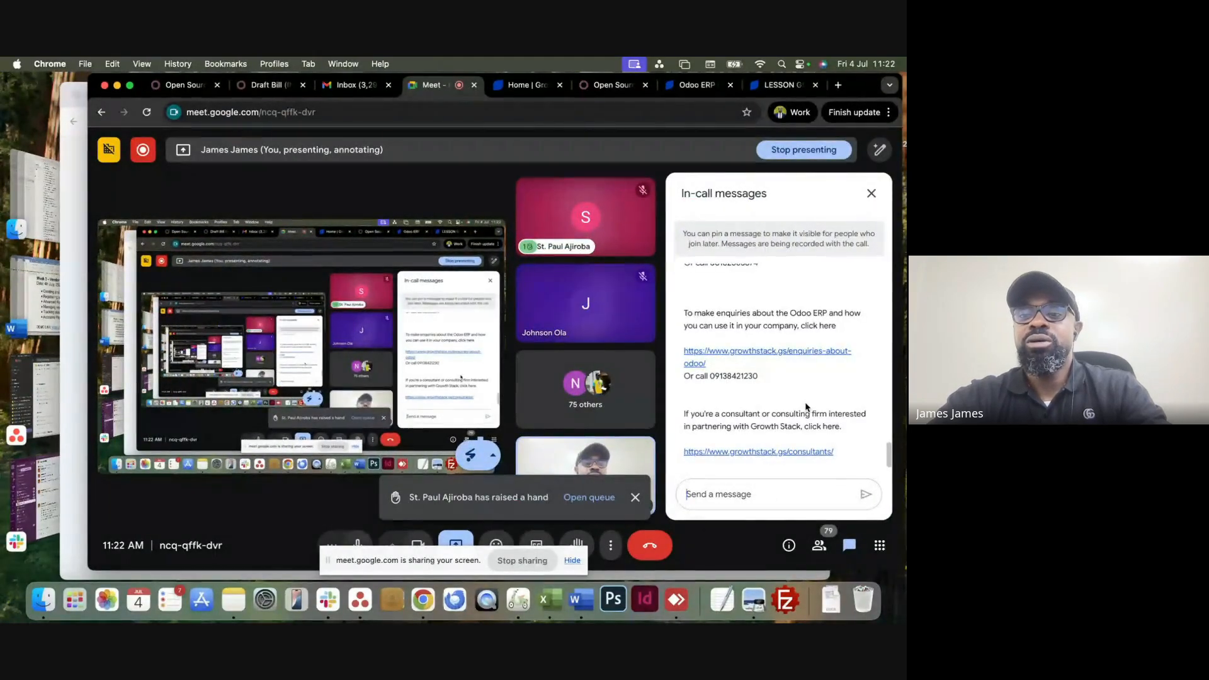
scroll(805, 406, up, 3)
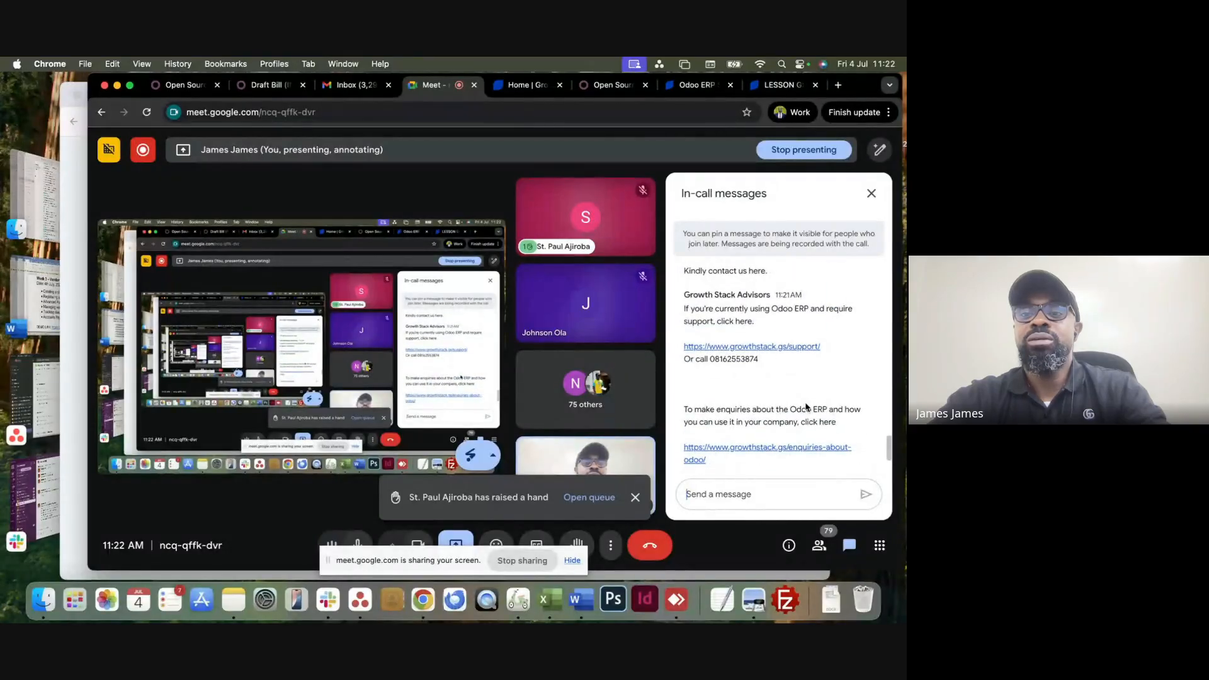
scroll(806, 407, down, 3)
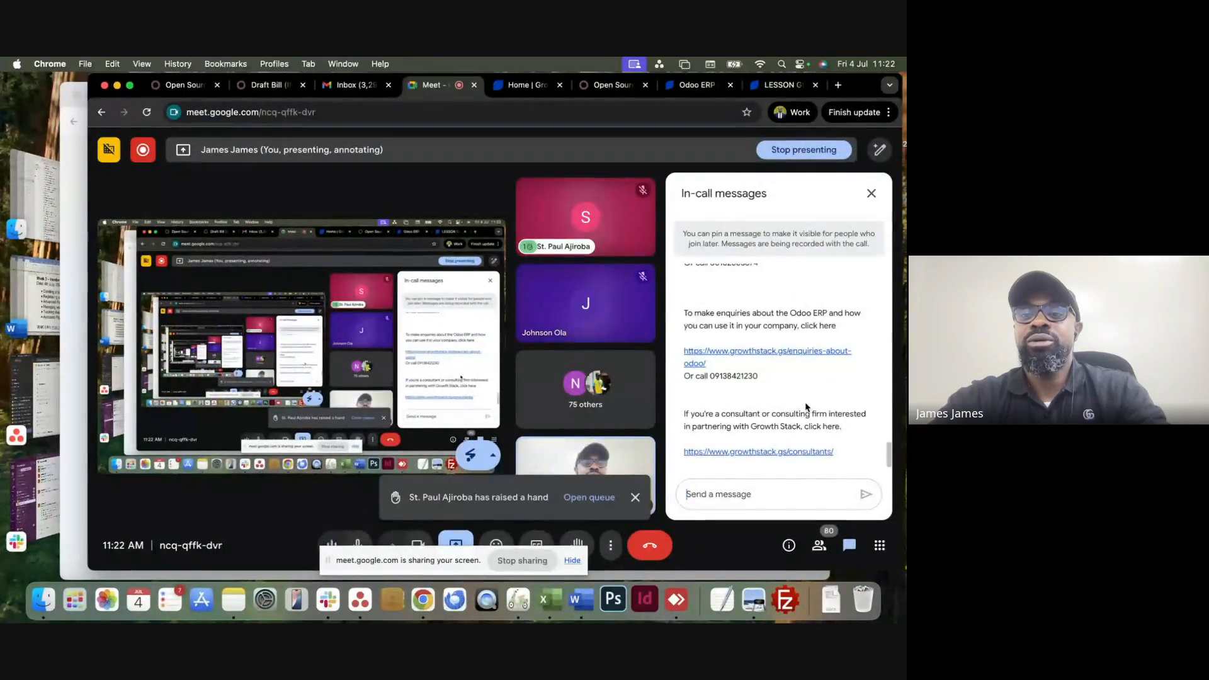
scroll(806, 407, up, 1)
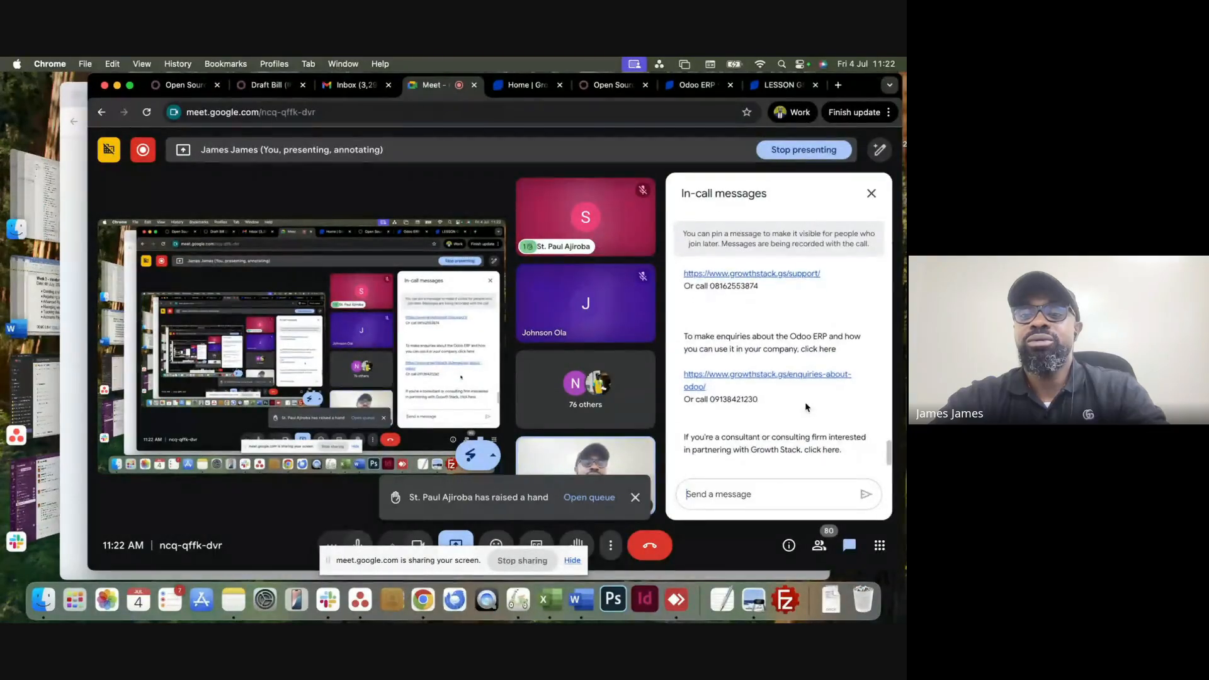
scroll(806, 407, down, 1)
scroll(806, 407, up, 5)
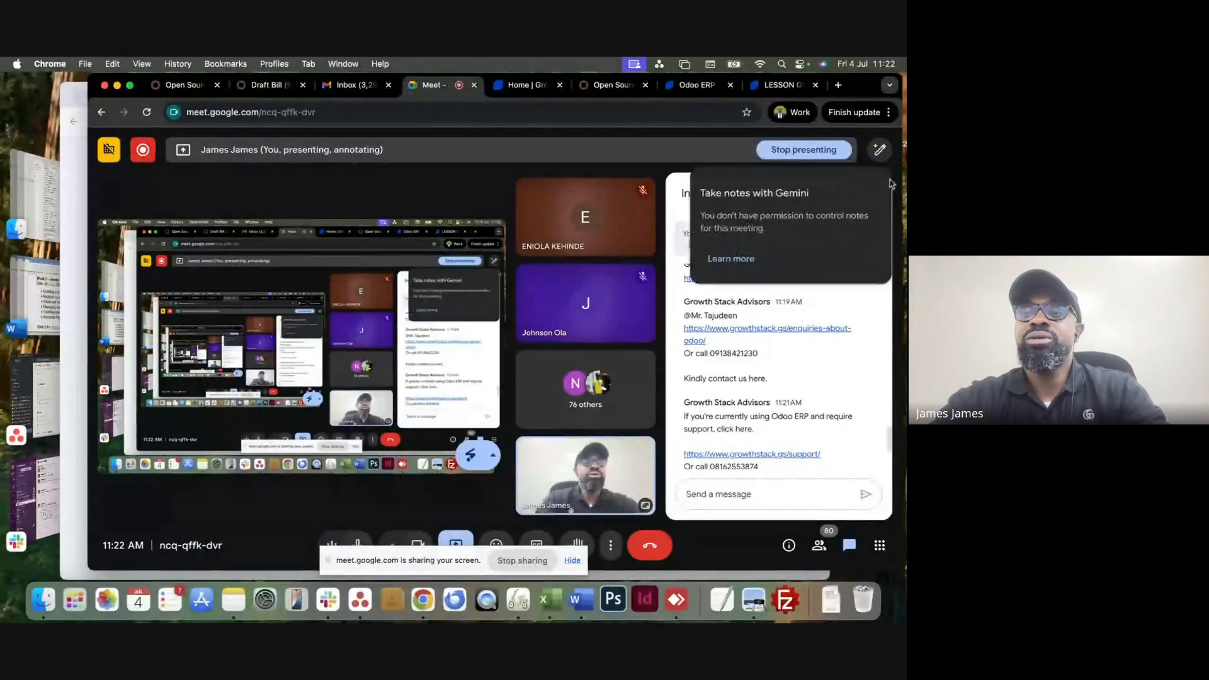
click(871, 193)
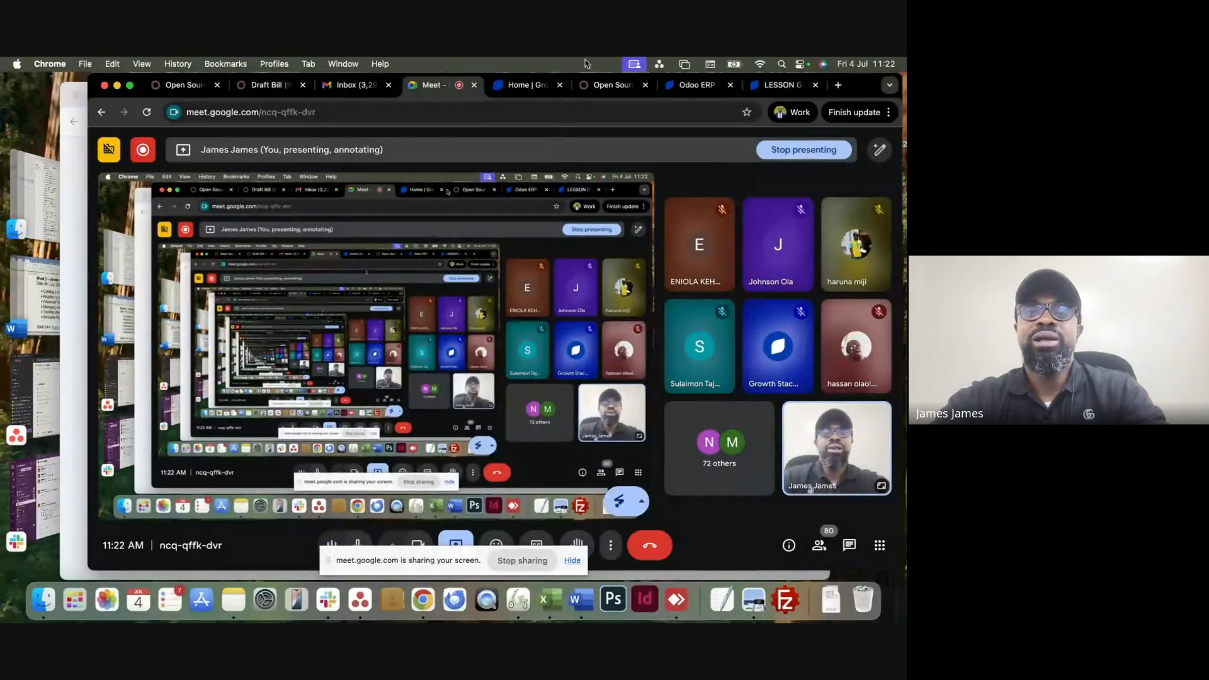
Return to the draft vendor bill, close the floating Google Meet window, and bring the bill to the front.
click(272, 86)
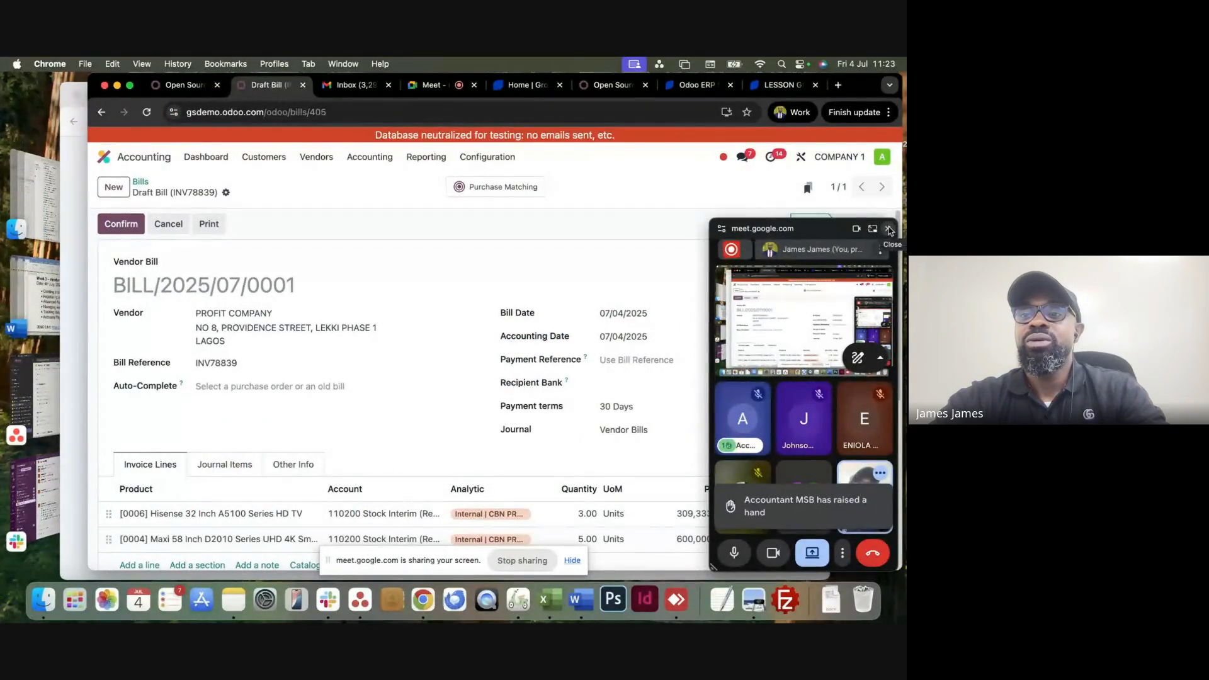
click(888, 229)
click(867, 293)
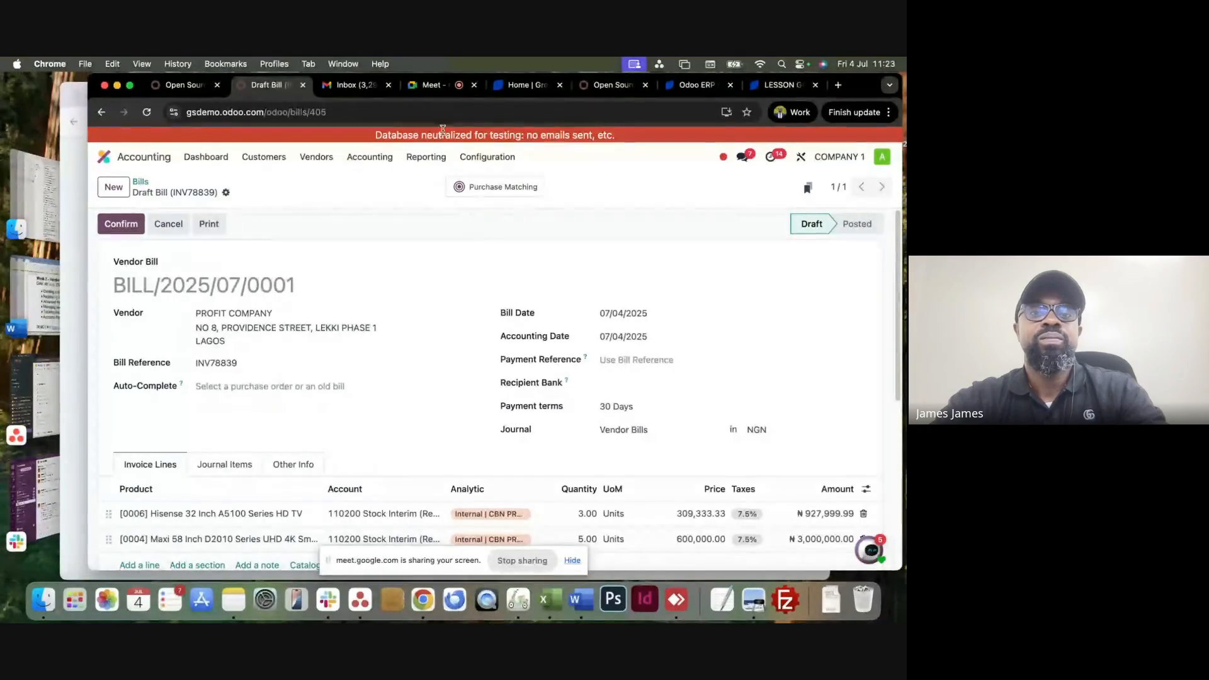
Check the raised hands in the Google Meet participant list, close the list, and return to the draft bill.
click(439, 90)
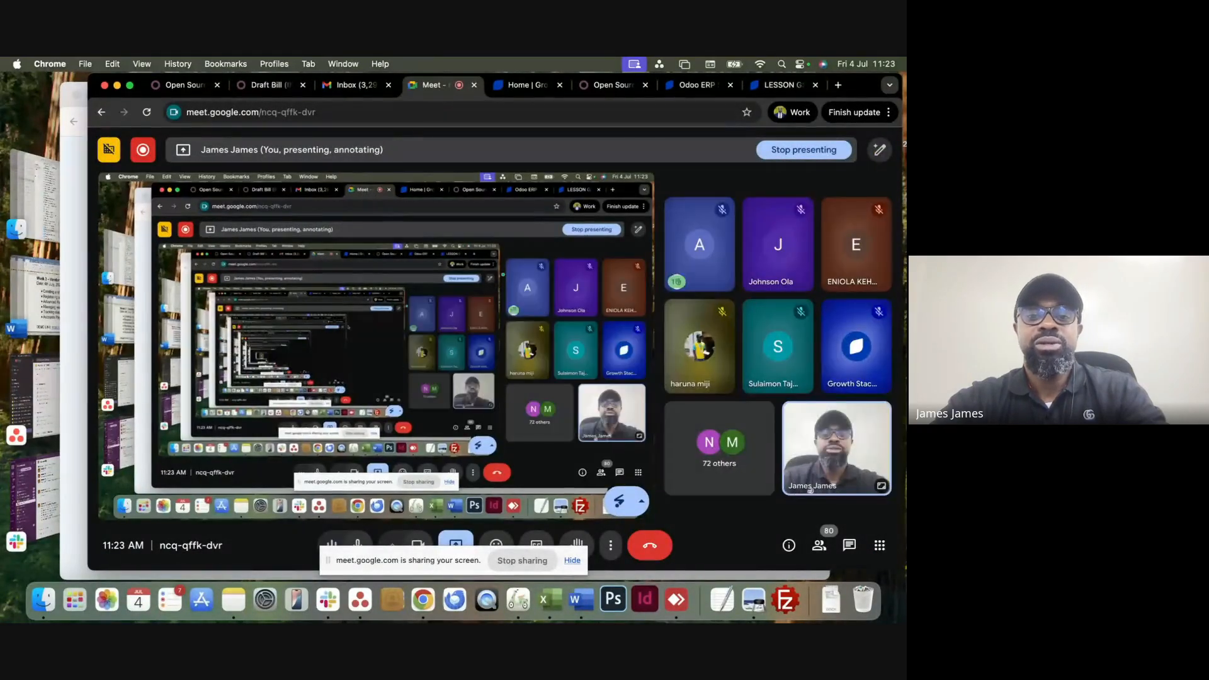
click(724, 447)
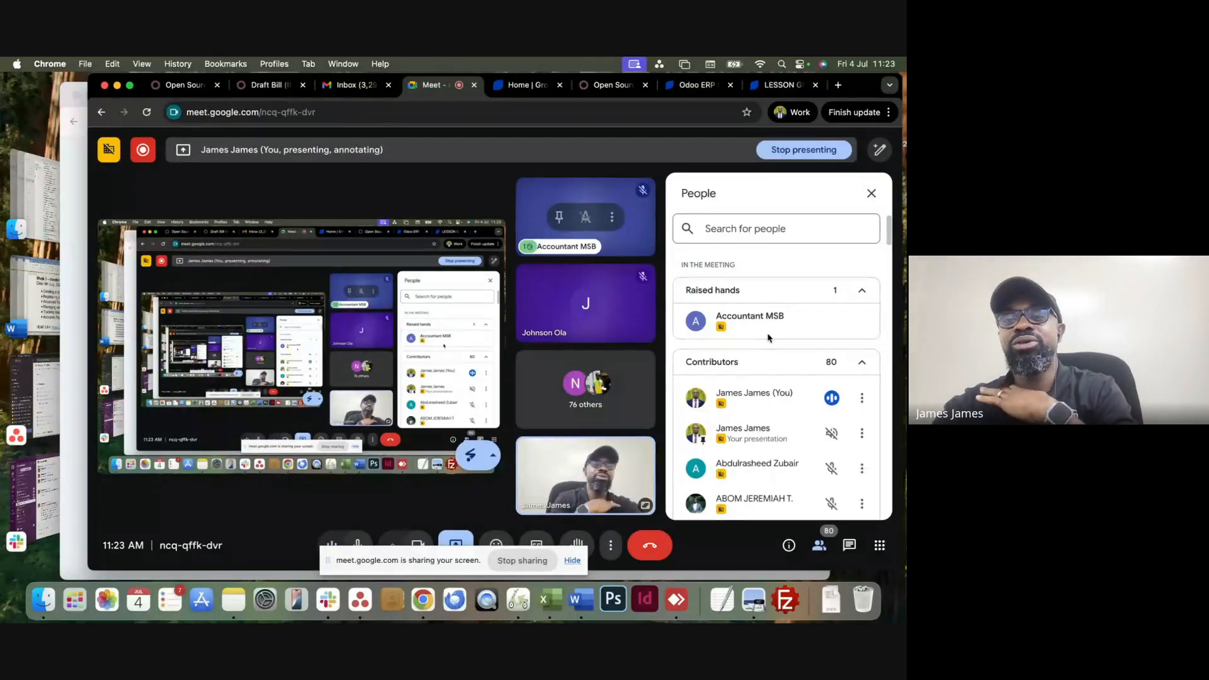
click(871, 194)
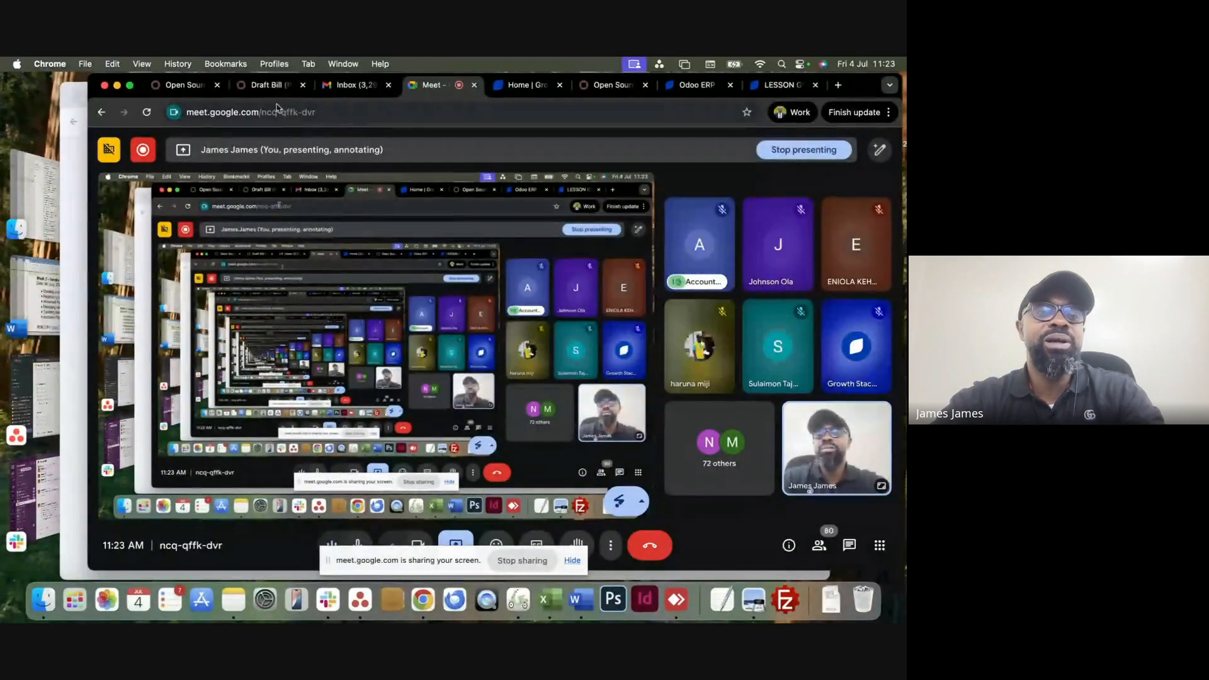
click(267, 84)
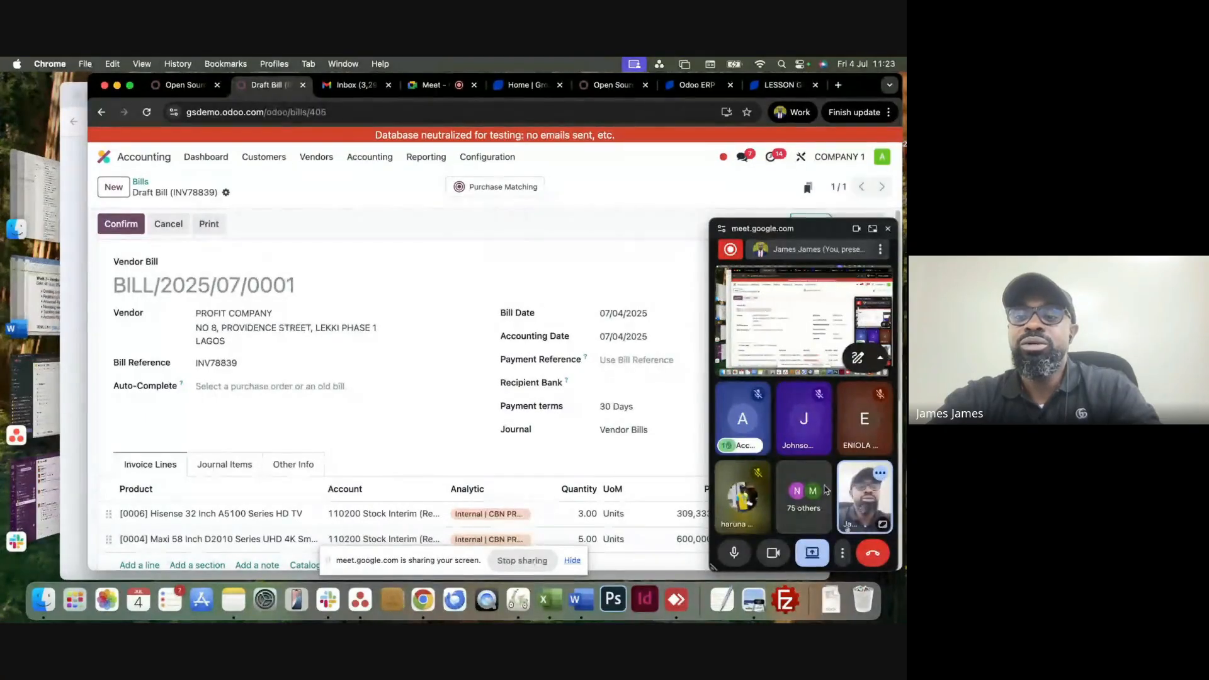
Read the in-call messages in Google Meet, return to the draft bill, and close the floating call window.
click(441, 85)
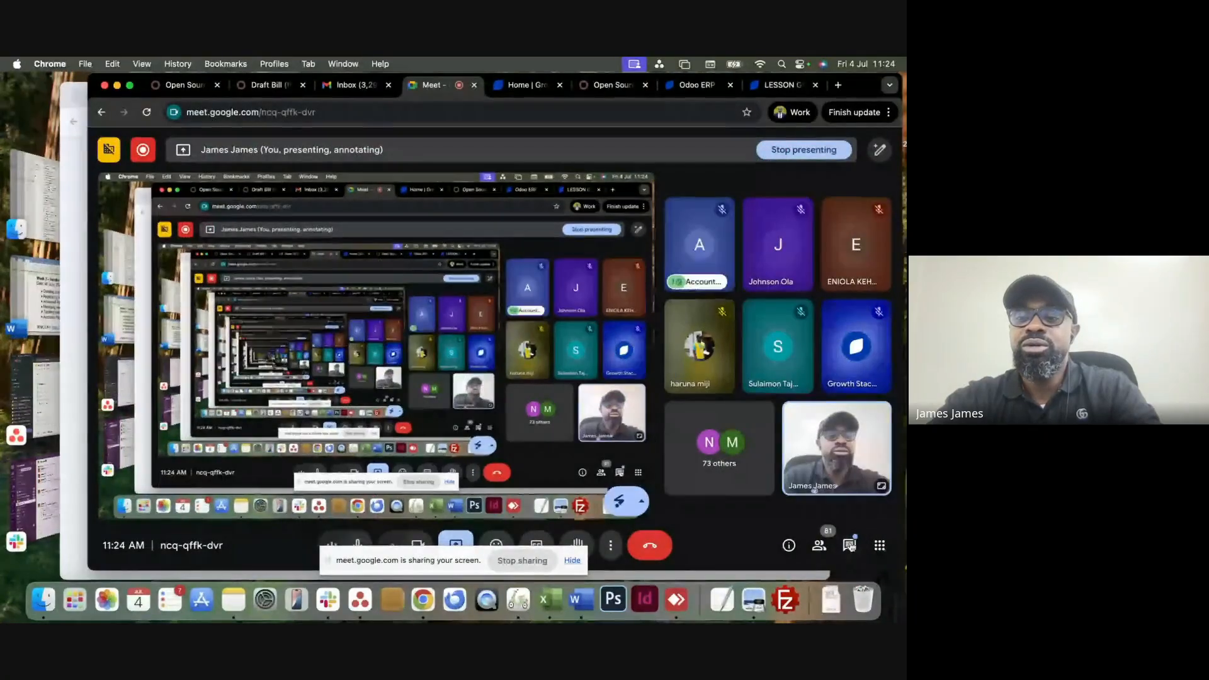
click(849, 545)
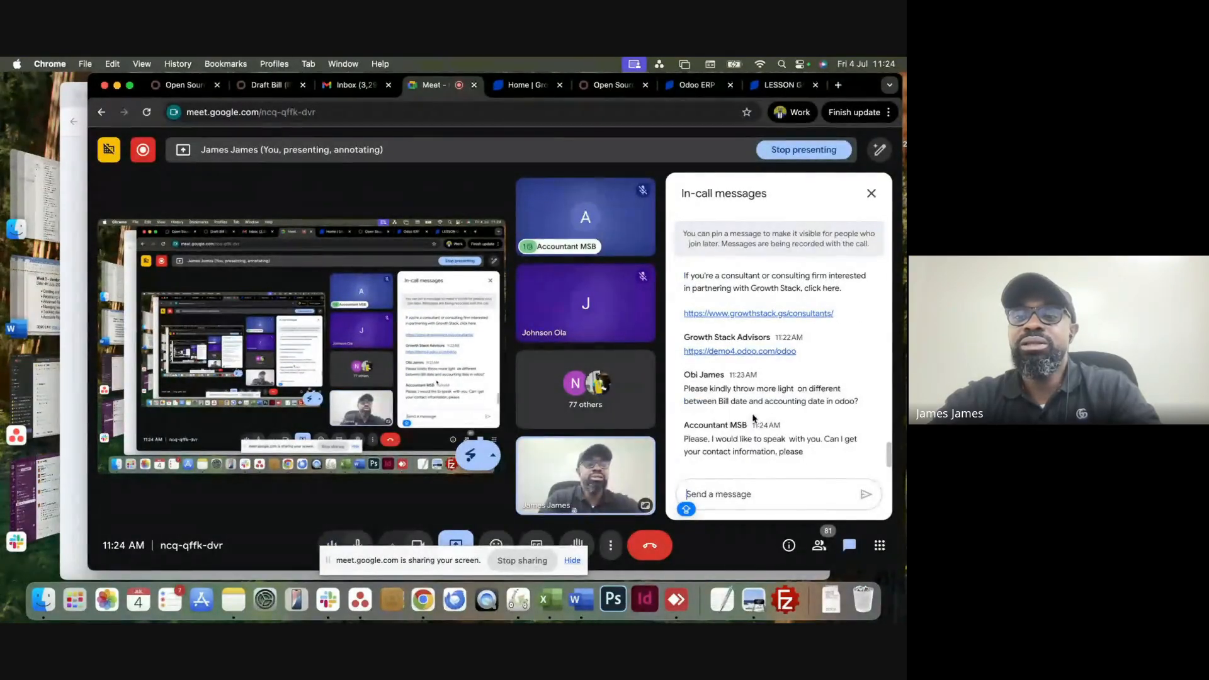
click(265, 87)
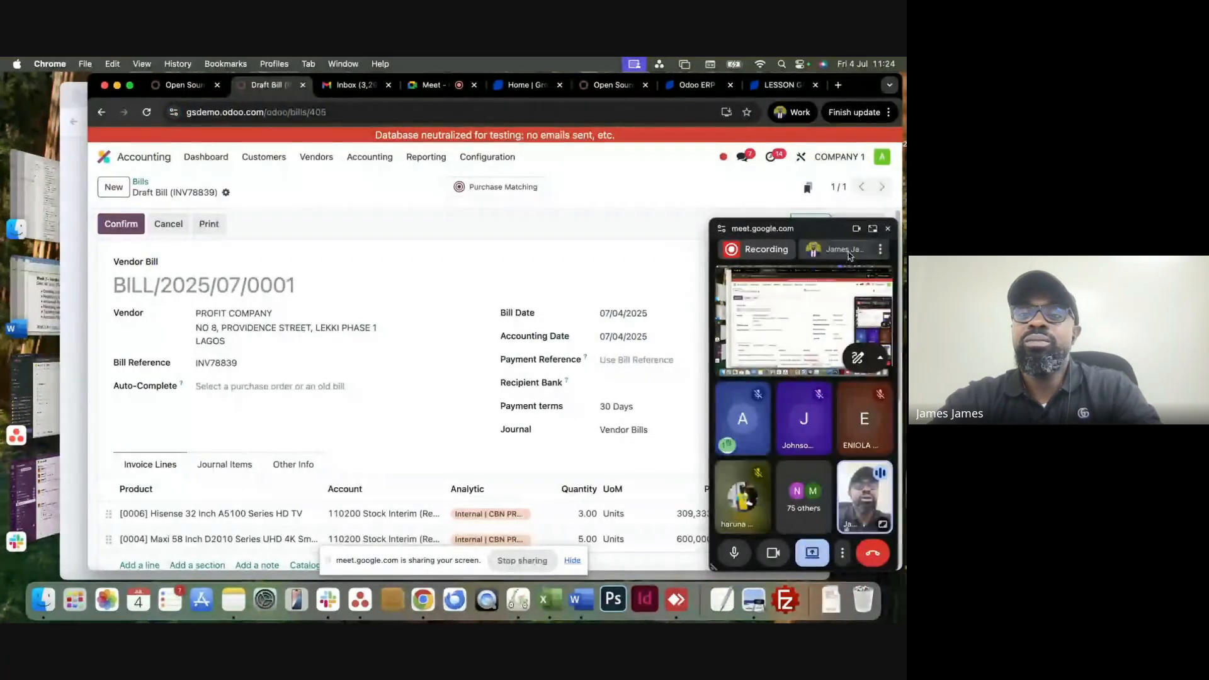
click(888, 230)
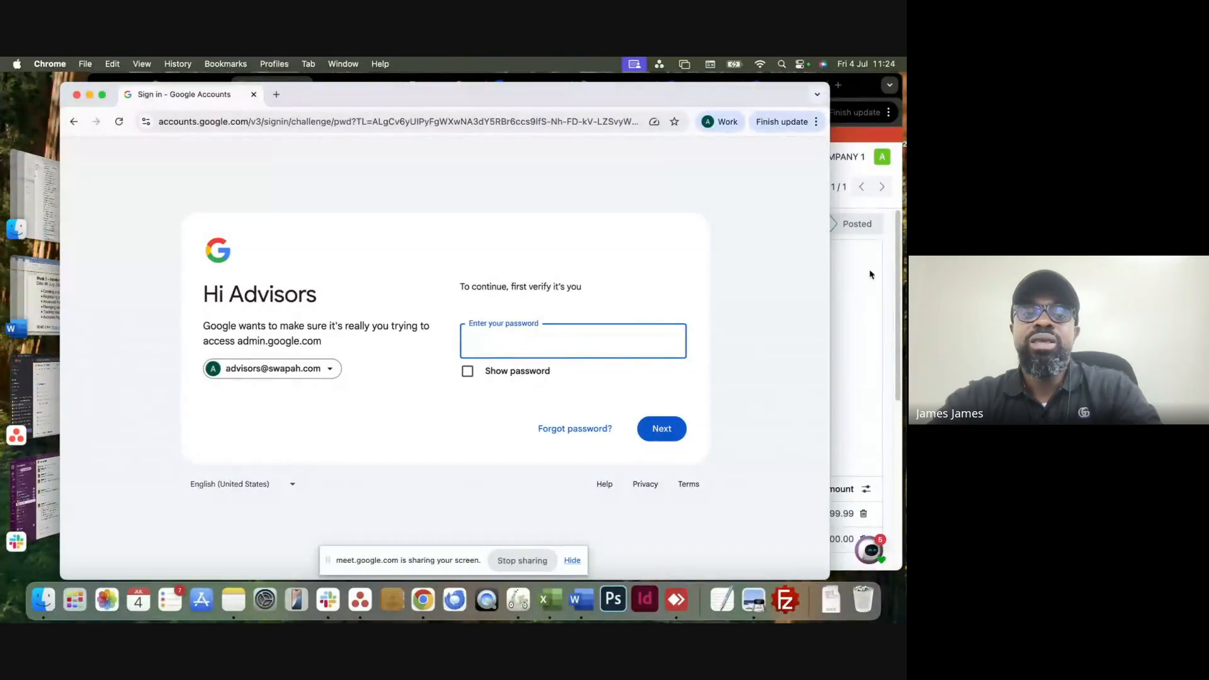
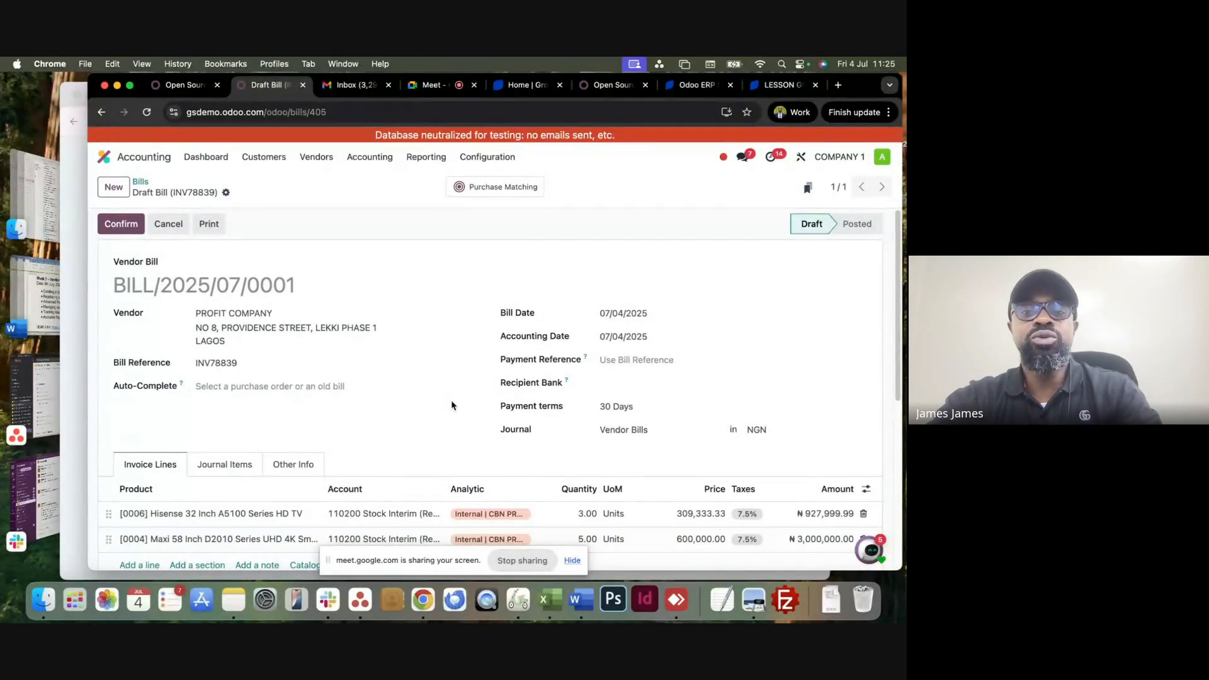
Show the accounting date's calendar without changing the date, and review the bill's invoice lines and totals.
click(643, 342)
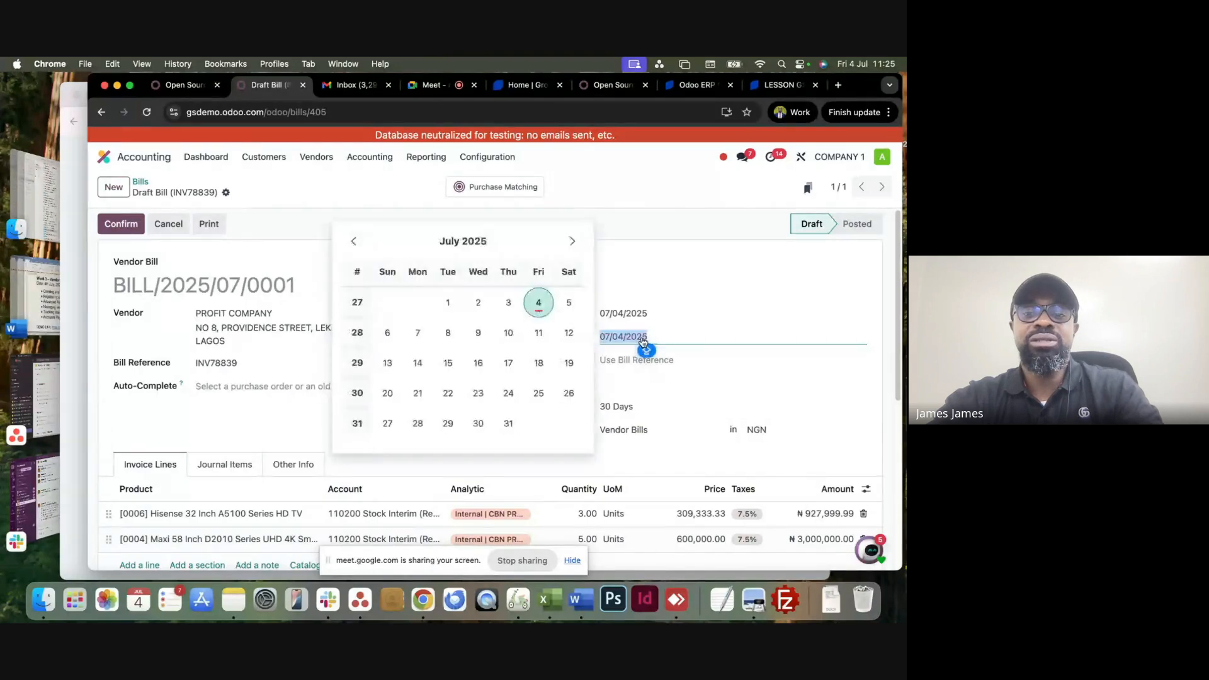
click(650, 226)
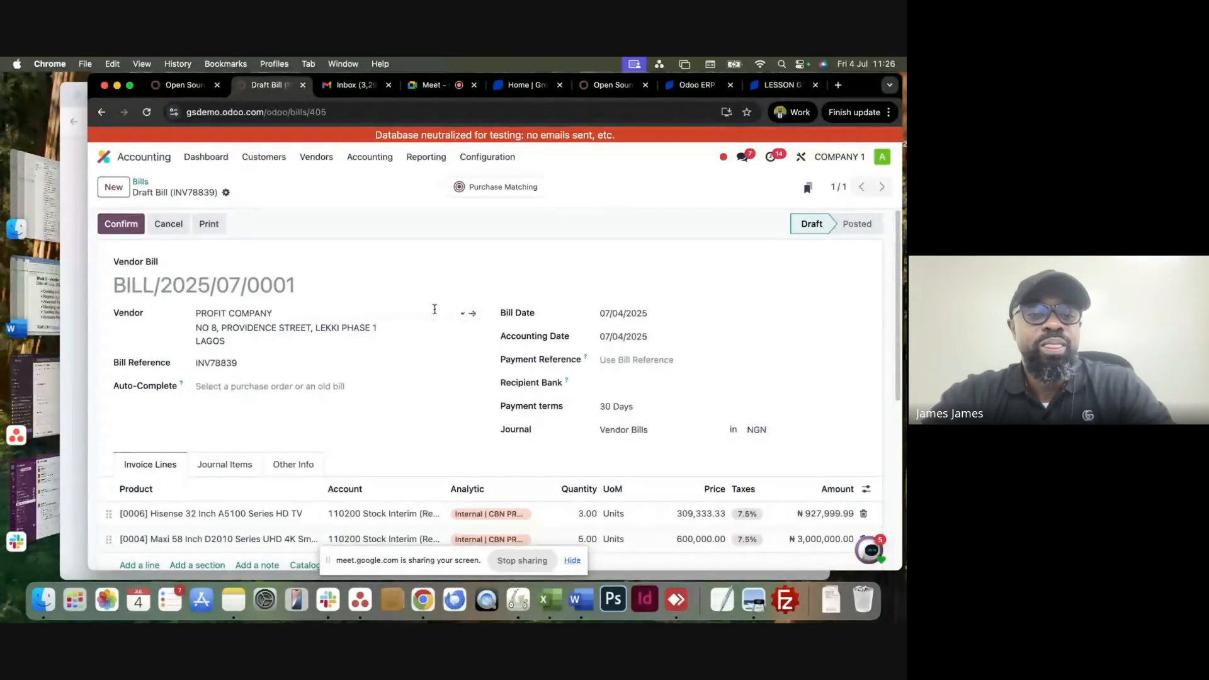
scroll(374, 360, down, 3)
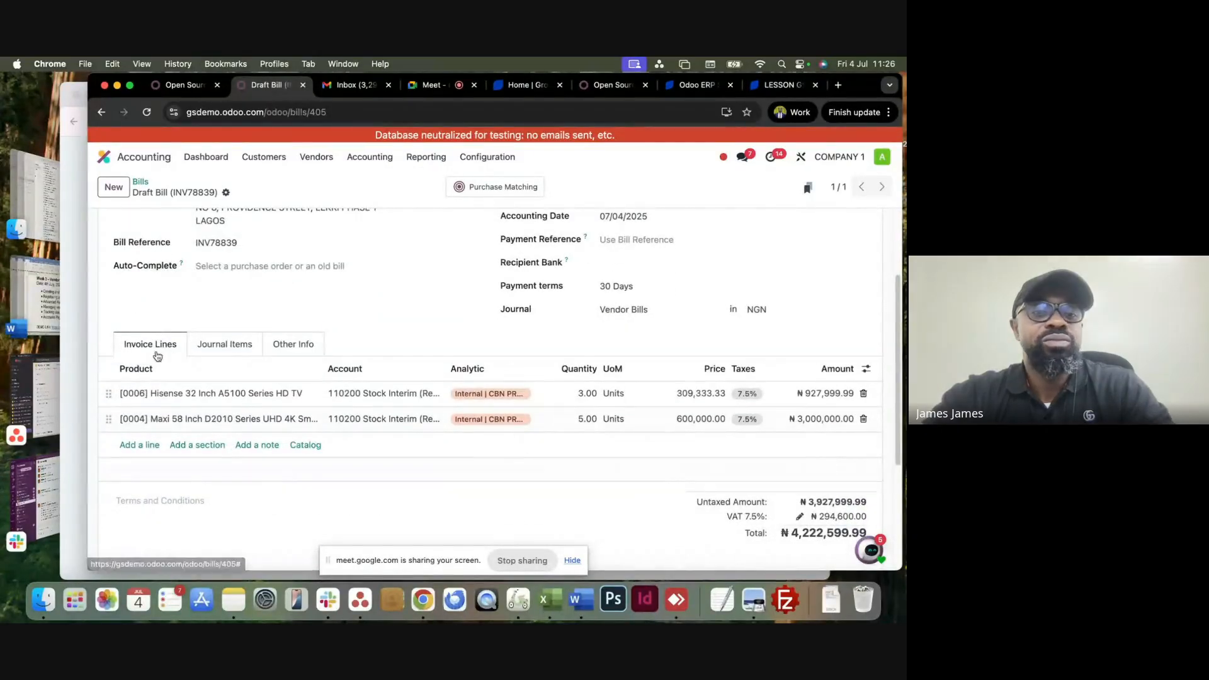
scroll(449, 493, down, 5)
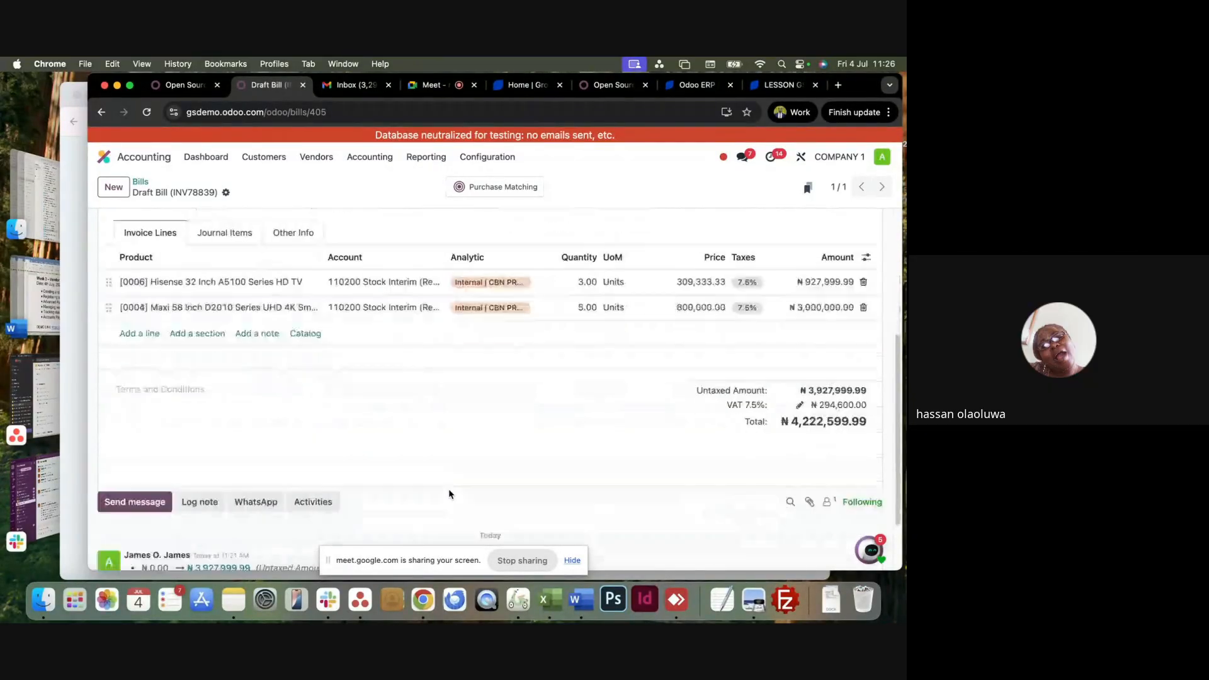
scroll(449, 493, up, 5)
scroll(450, 493, up, 2)
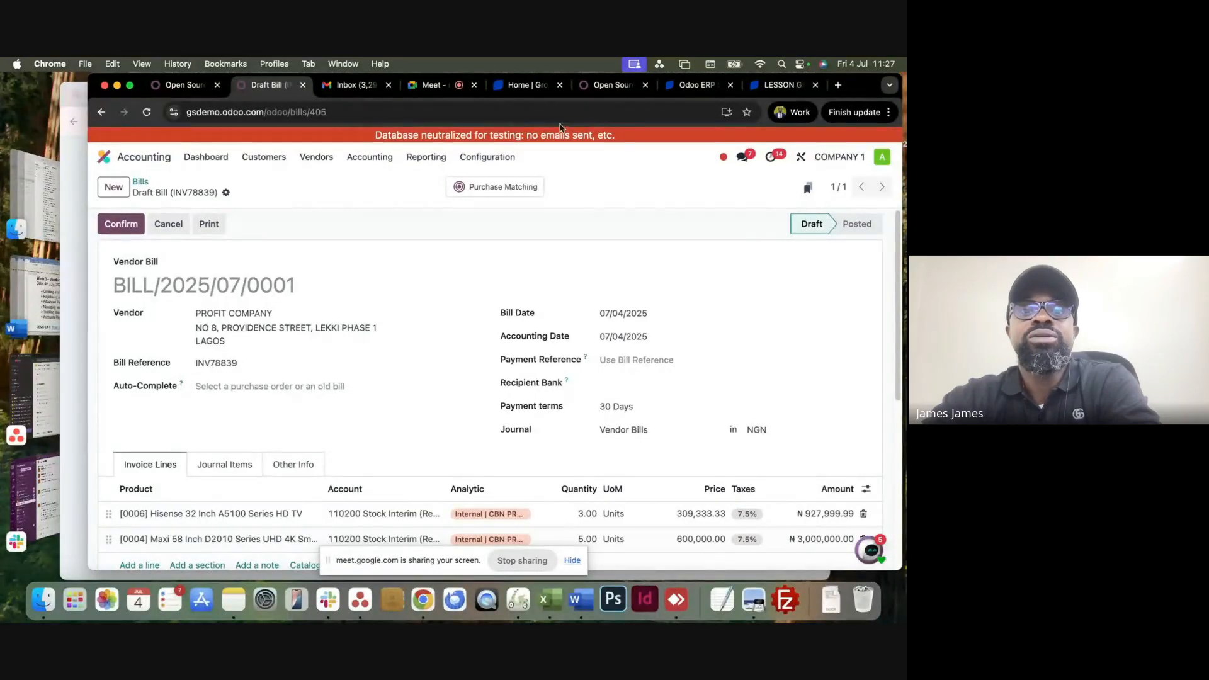
Check the latest Google Meet messages and return to the draft bill without the floating call window.
click(454, 87)
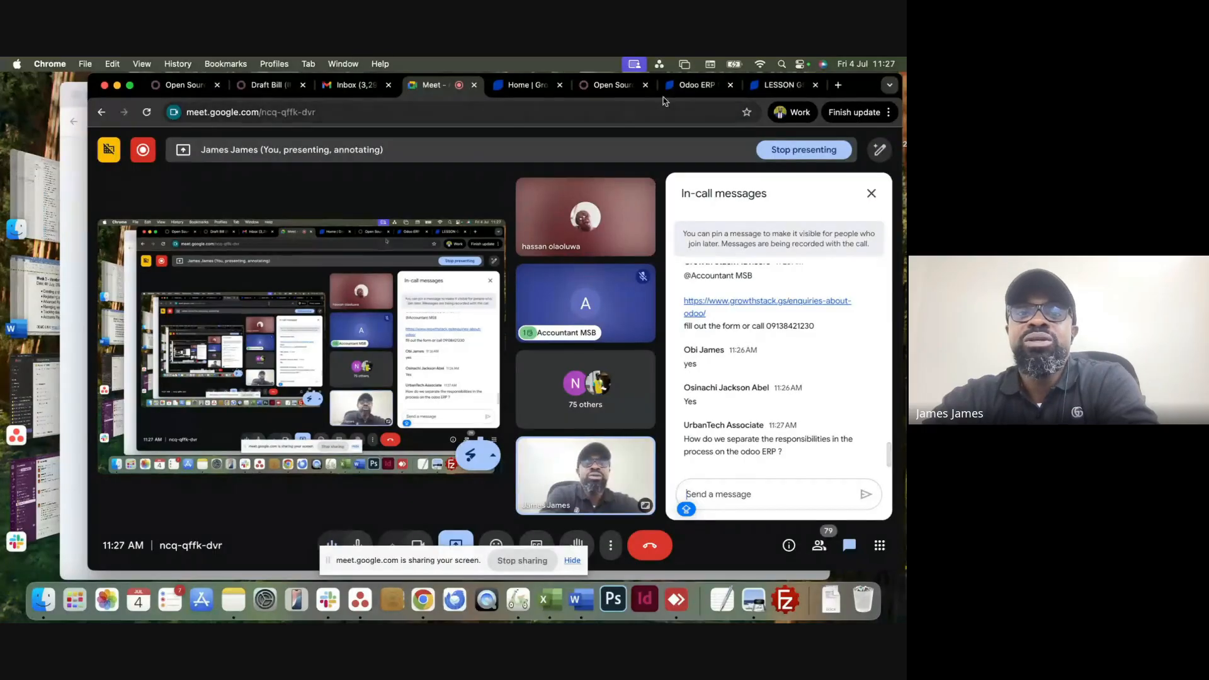
click(261, 85)
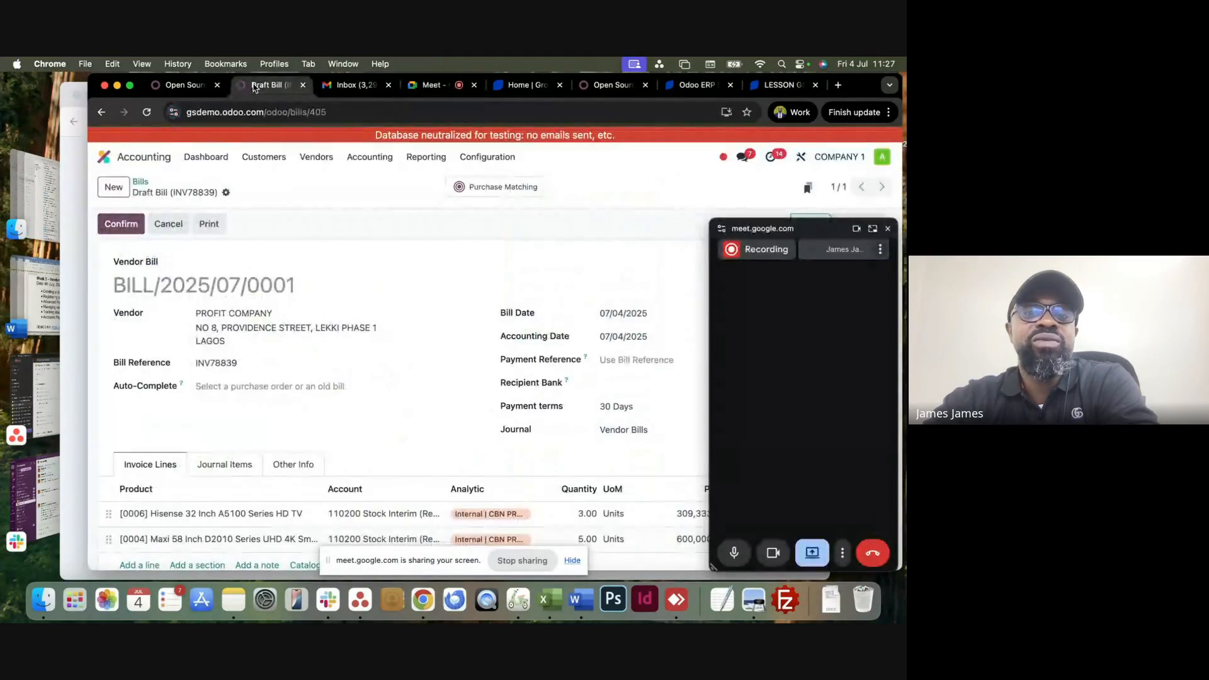
click(888, 230)
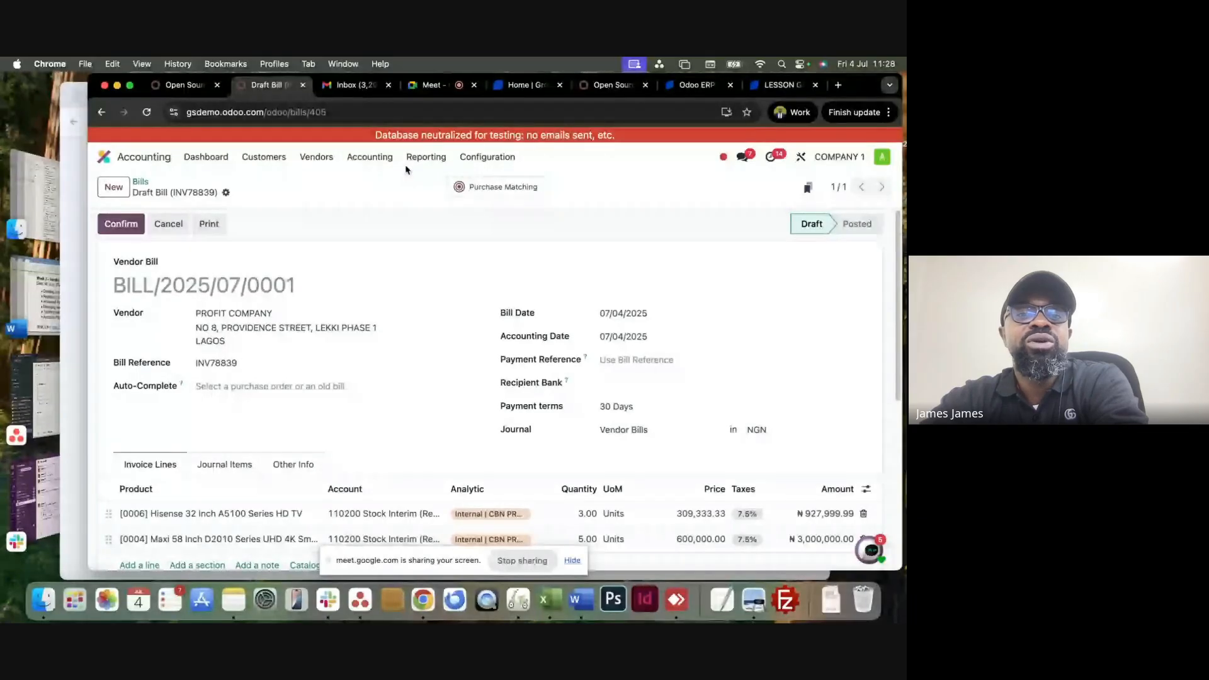
View the vendor operations available in Accounting, such as bills, refunds and payments, without opening any.
click(320, 163)
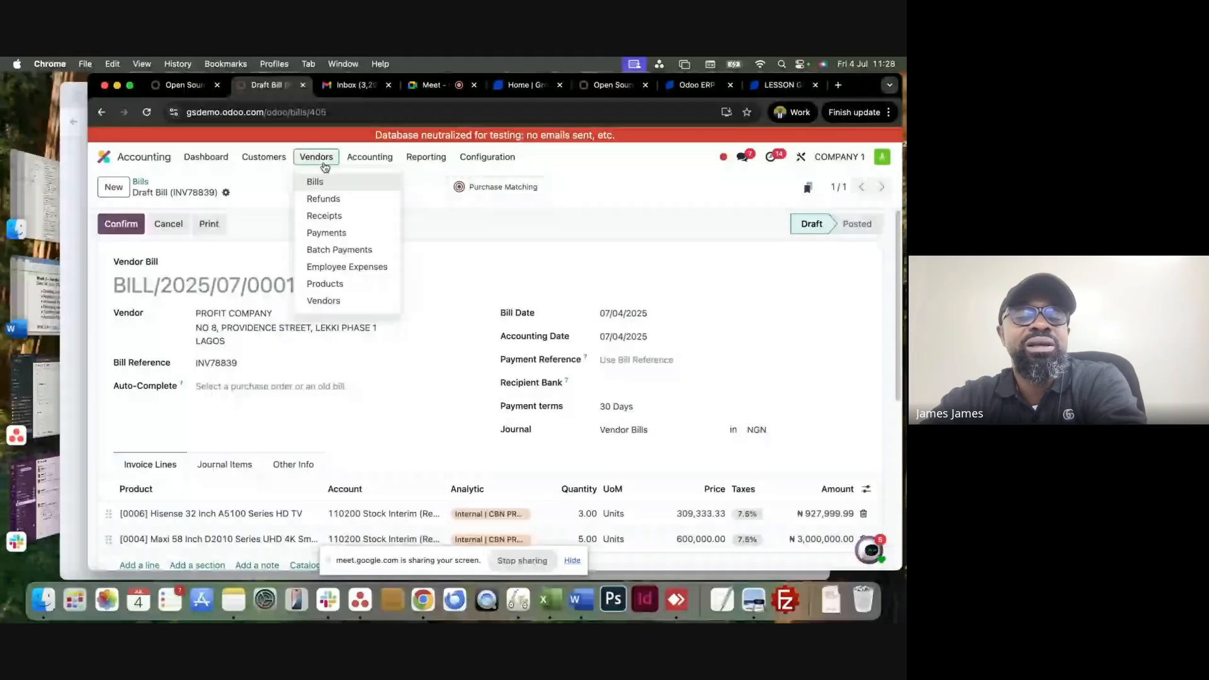
click(325, 165)
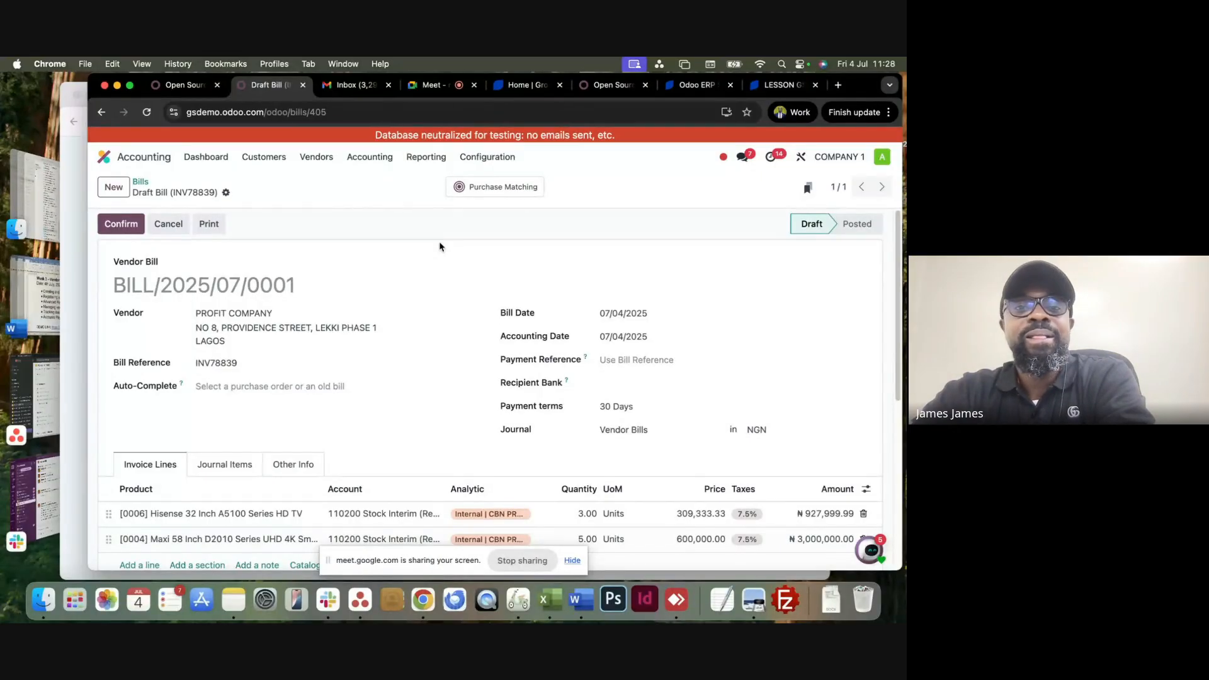
Switch to the Google Meet call, dismiss the raised-hands notification, and read the message about Odoo's financial capacity.
click(442, 88)
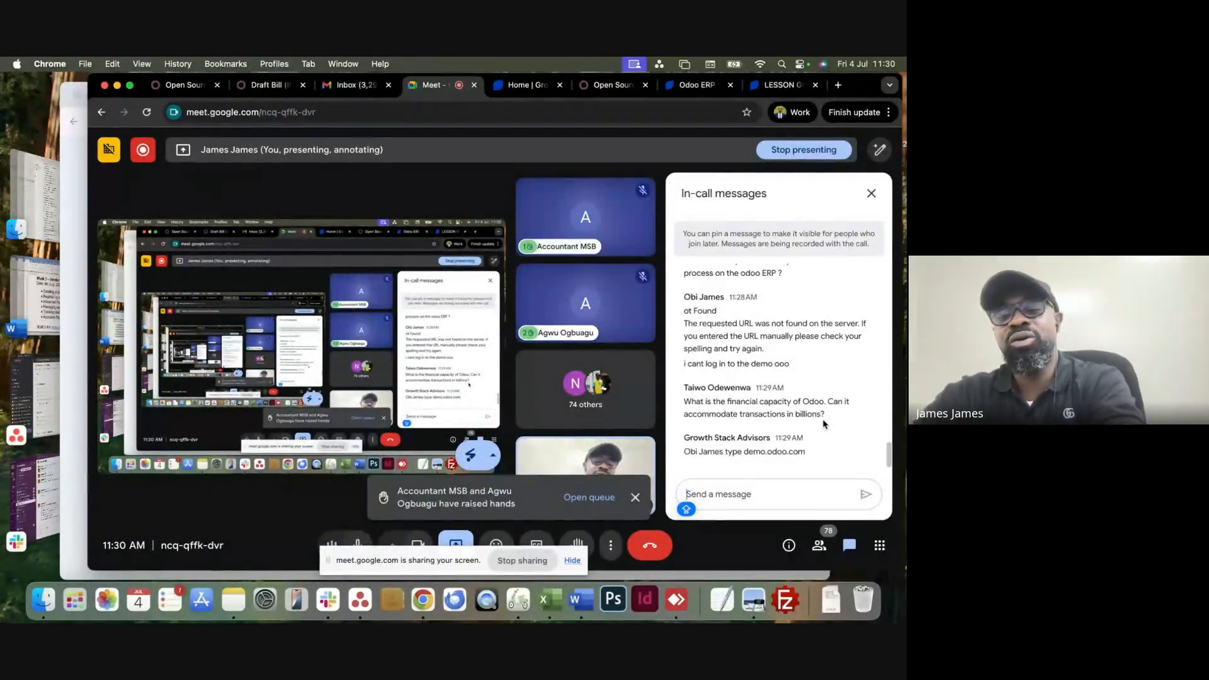
click(635, 498)
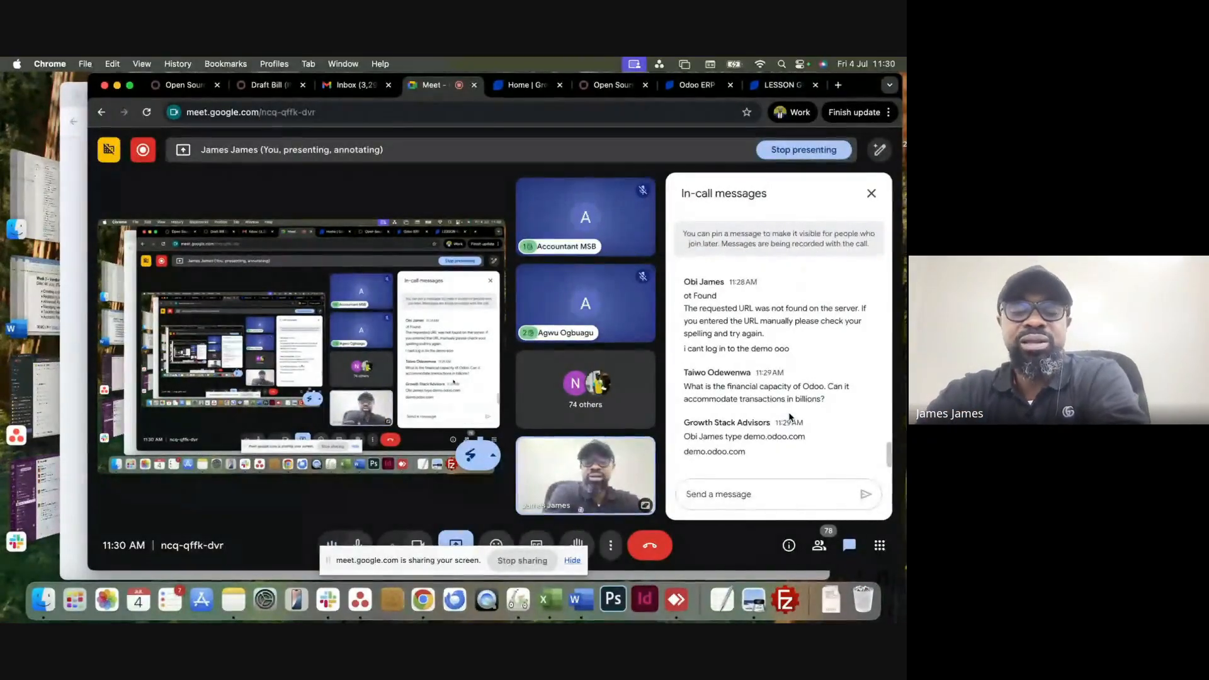
triple_click(758, 394)
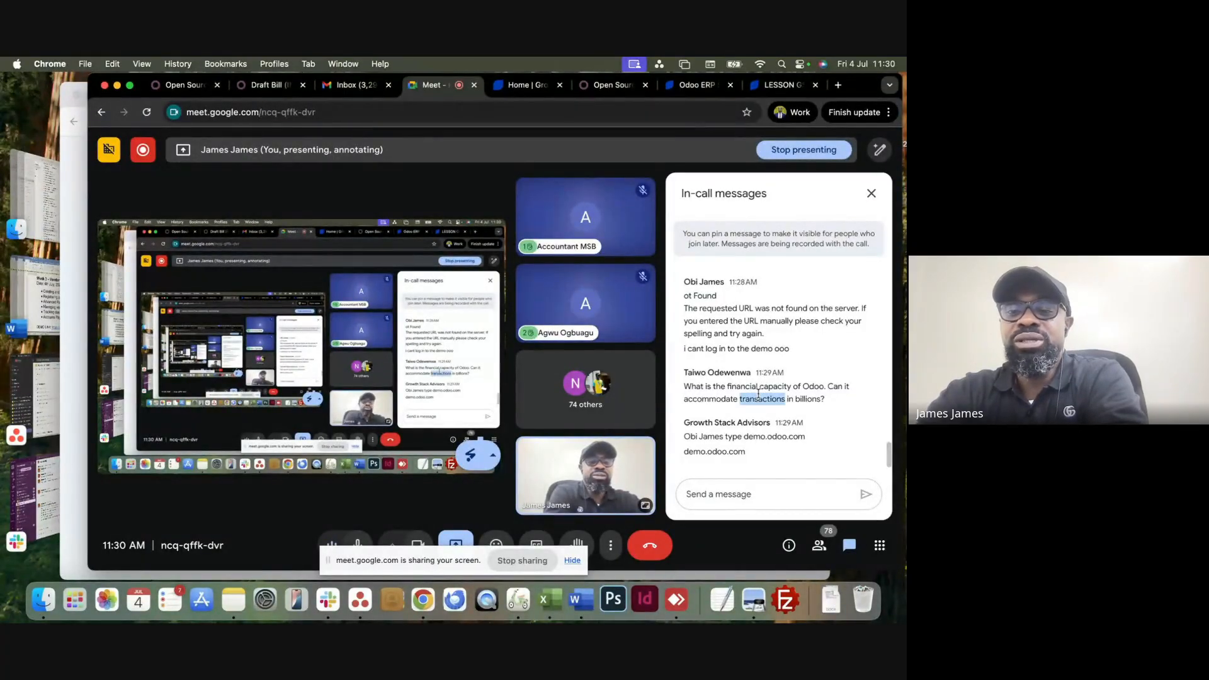
click(792, 394)
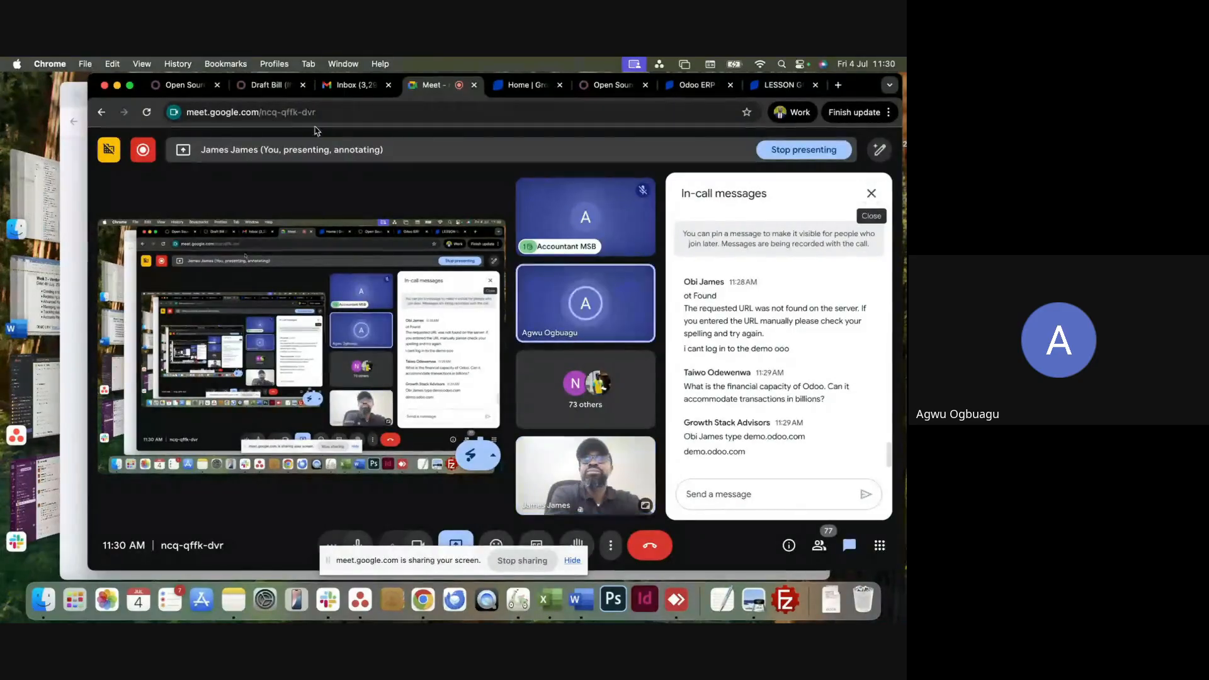
Switch back to Odoo and bring the draft vendor bill in front of the Google sign-in window.
click(264, 87)
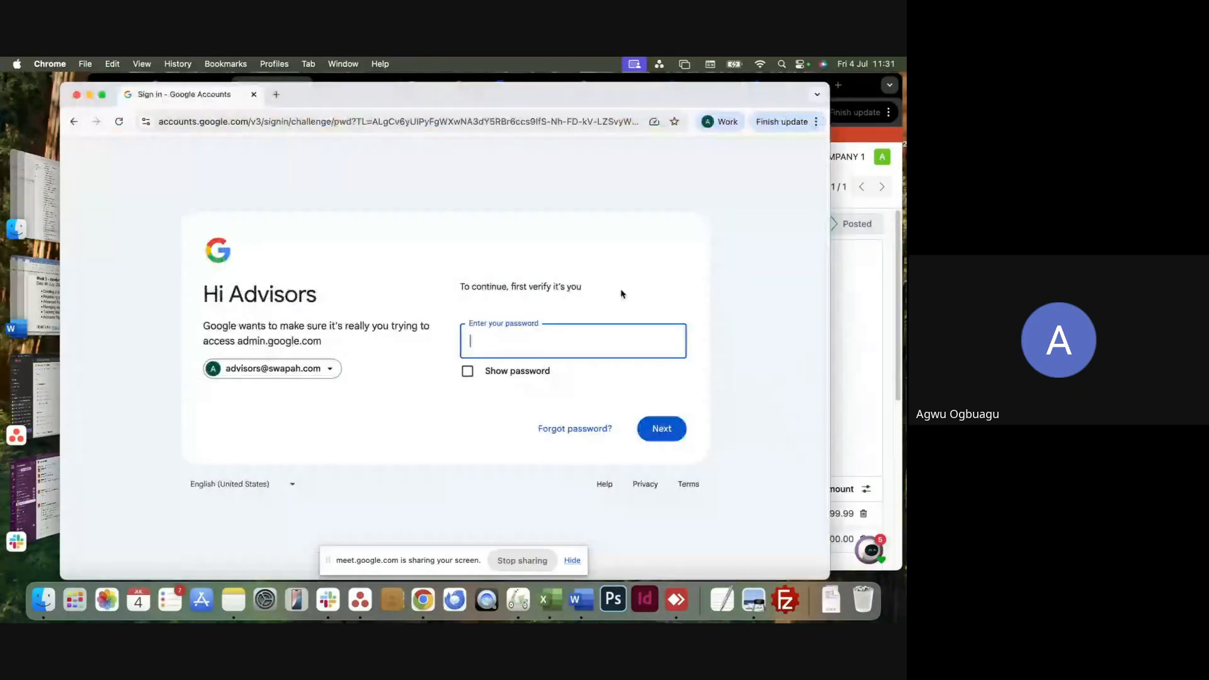
click(276, 94)
click(894, 276)
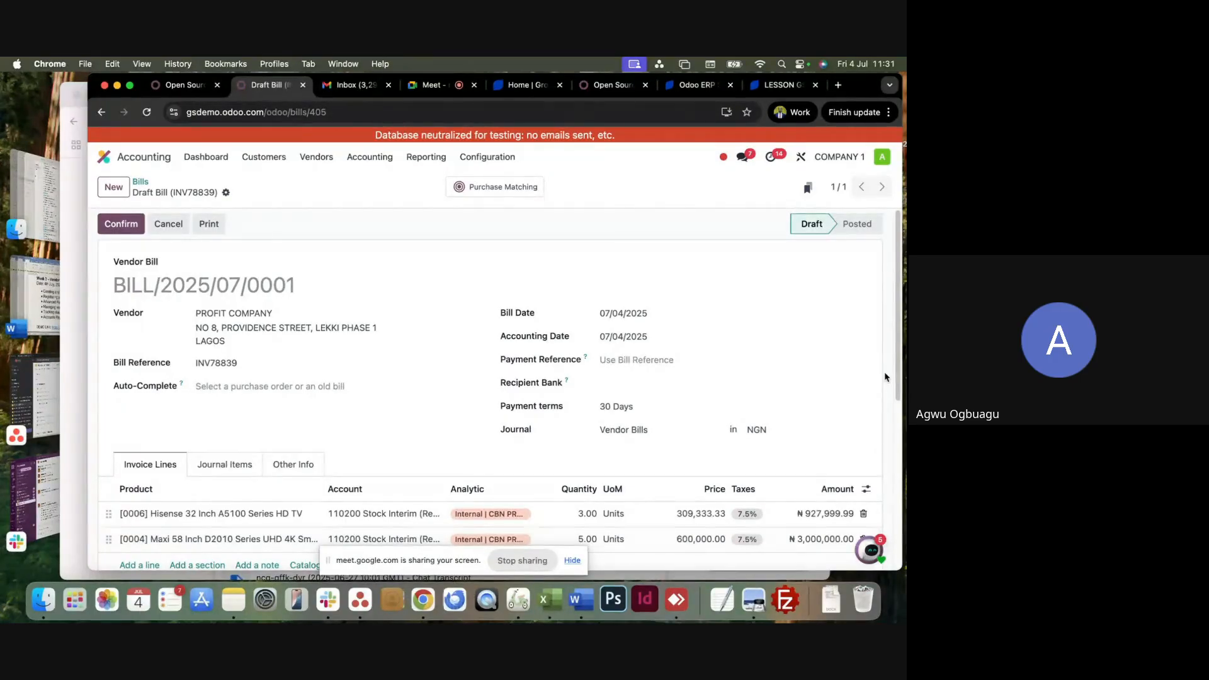
Review the bill's invoice lines and totals, and open the list of configured taxes.
scroll(886, 377, down, 3)
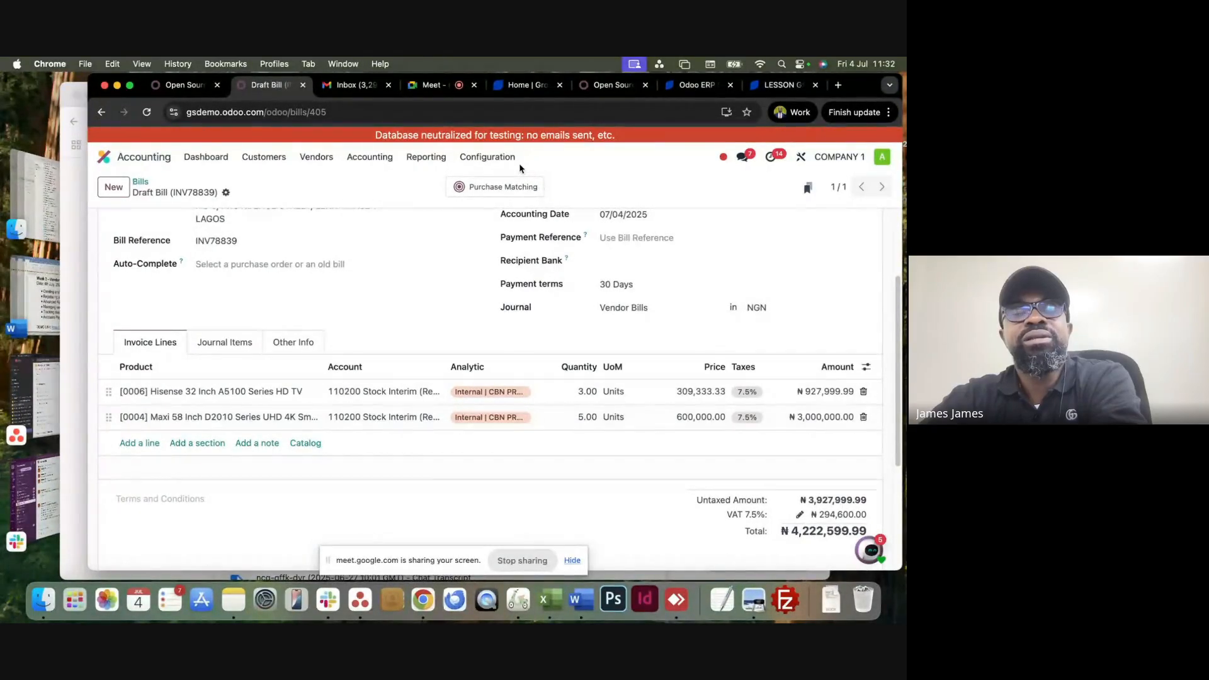
click(482, 158)
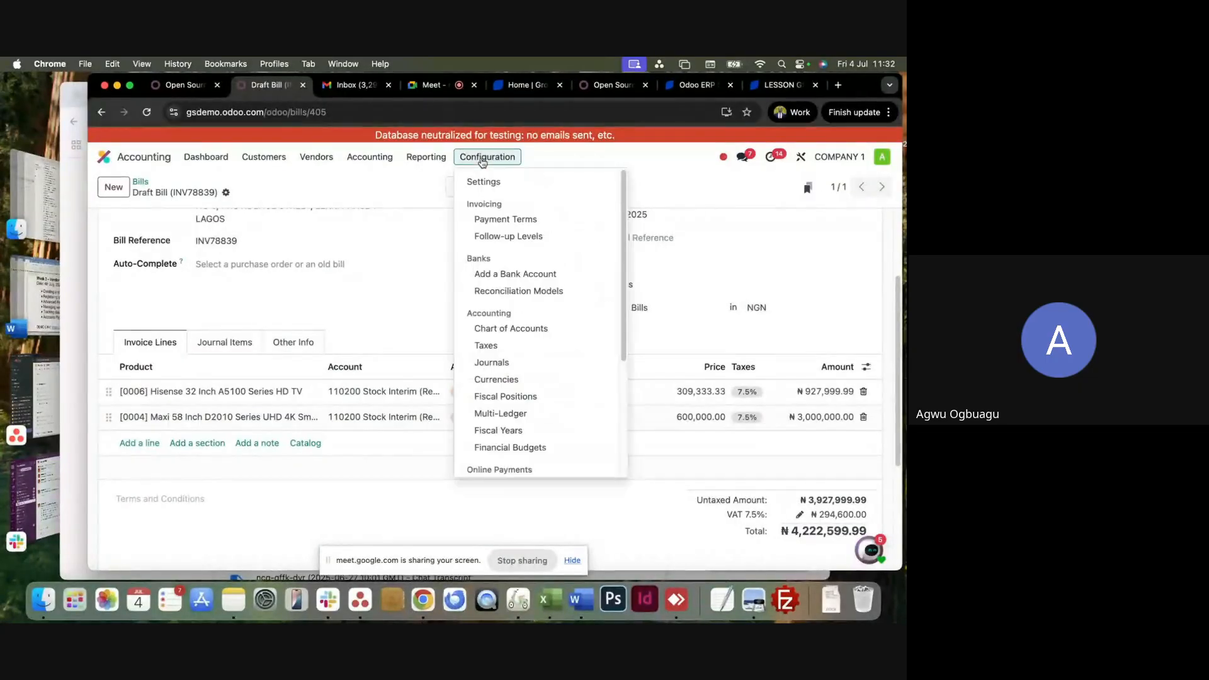
click(486, 346)
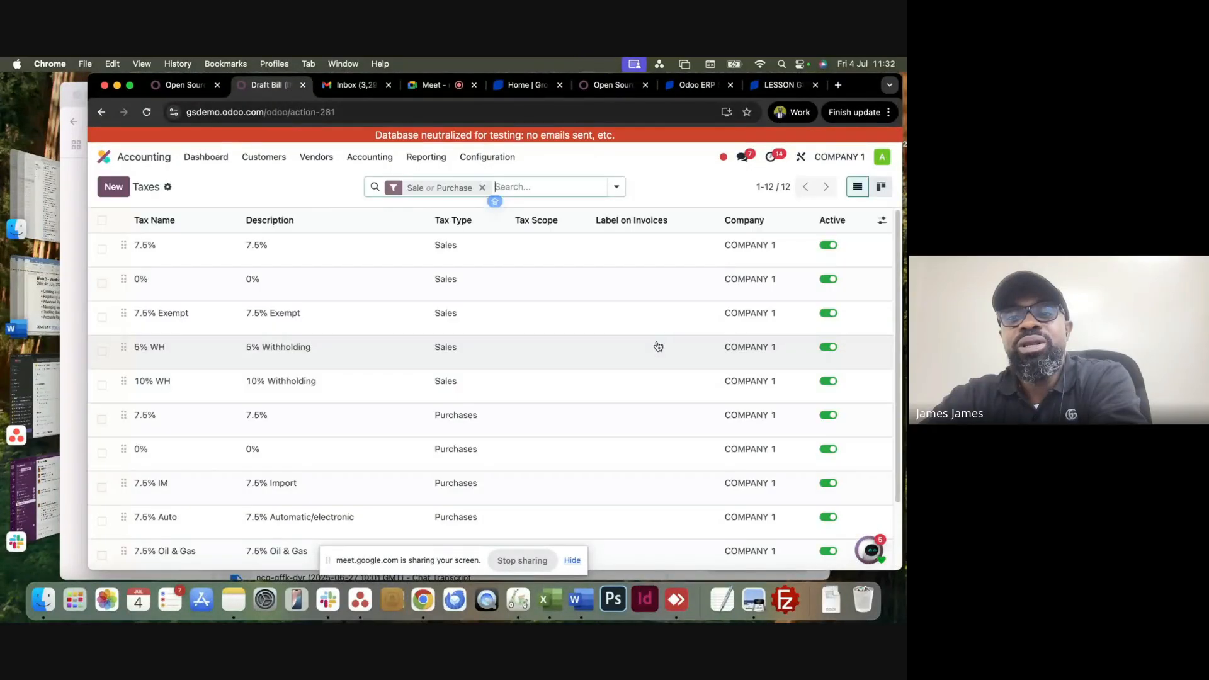
View the tax list's filter choices and search the taxes by name for TAX.
click(616, 187)
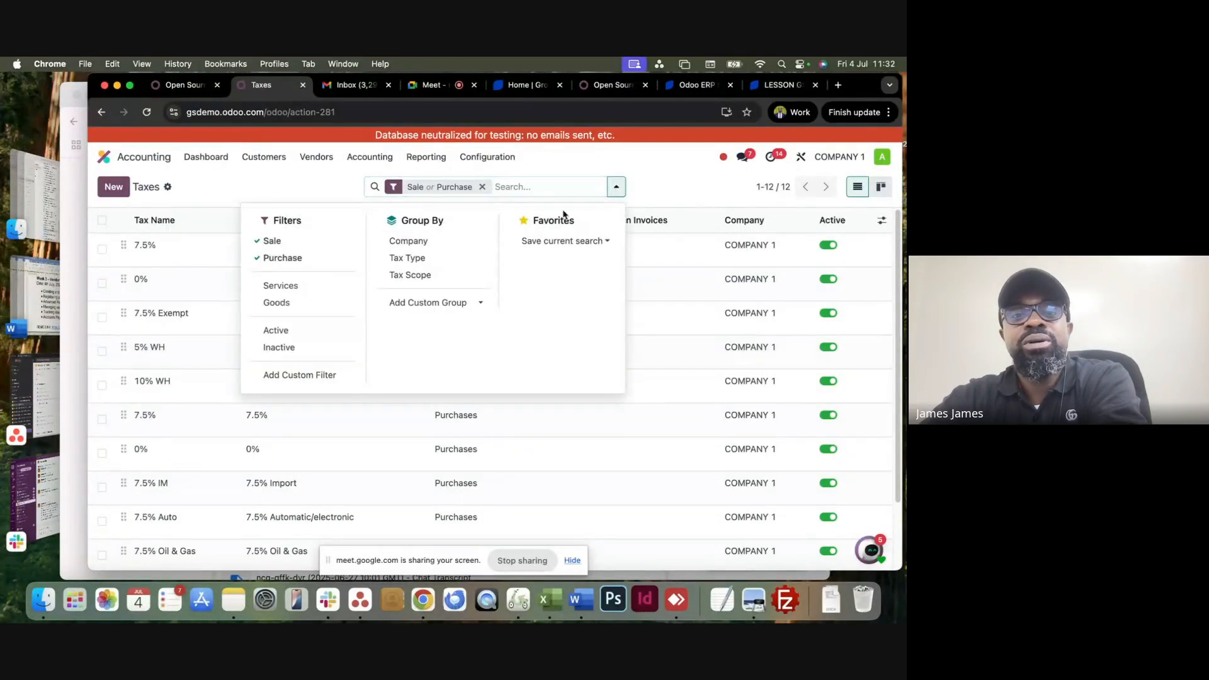
click(508, 189)
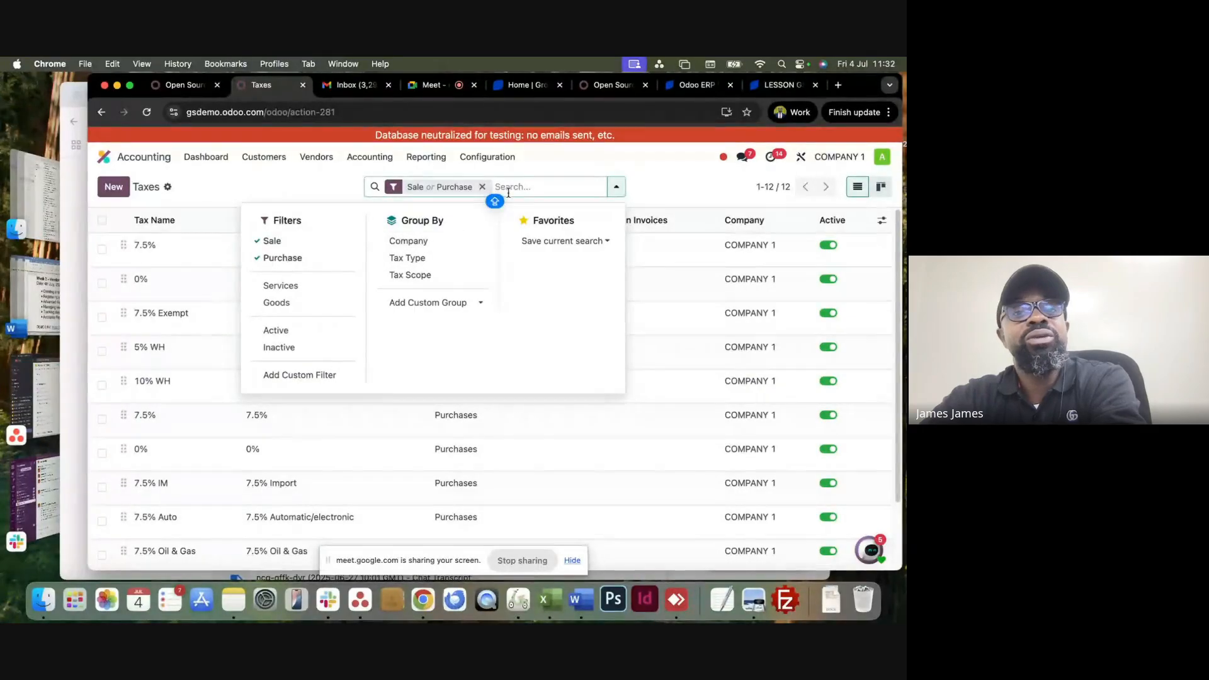
text(T)
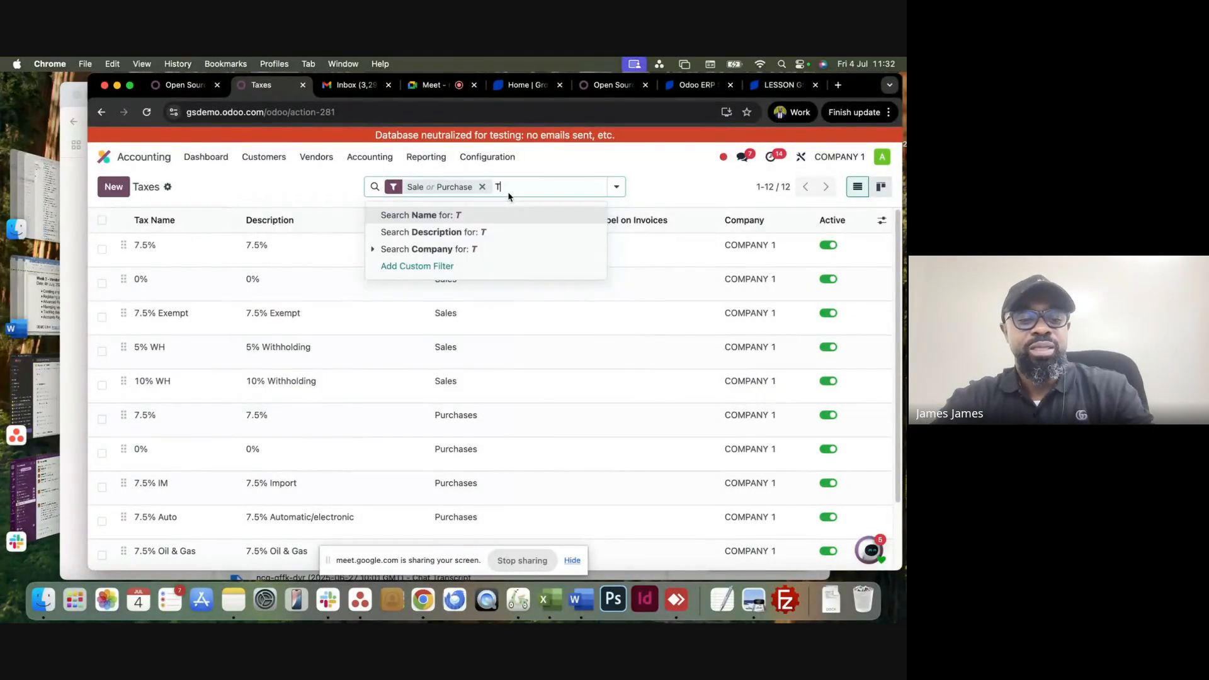
text(AX)
key(Return)
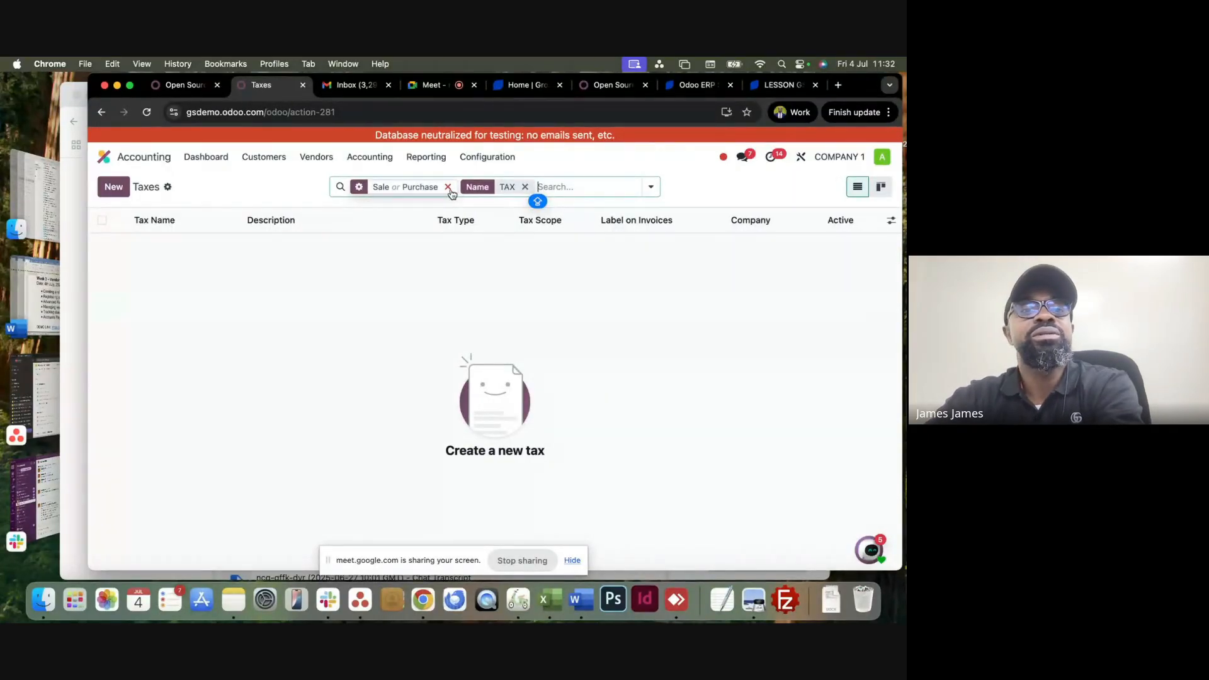
Open the chart of accounts from the accounting configuration and search the accounts for TAX.
click(497, 161)
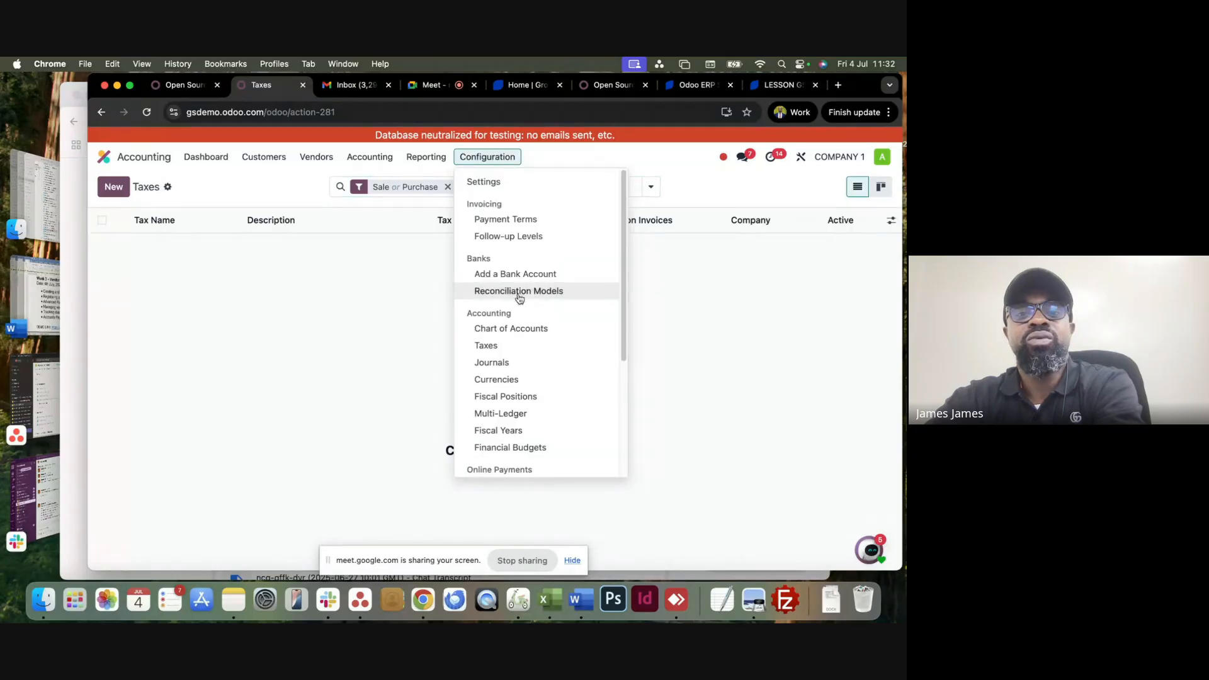
click(522, 328)
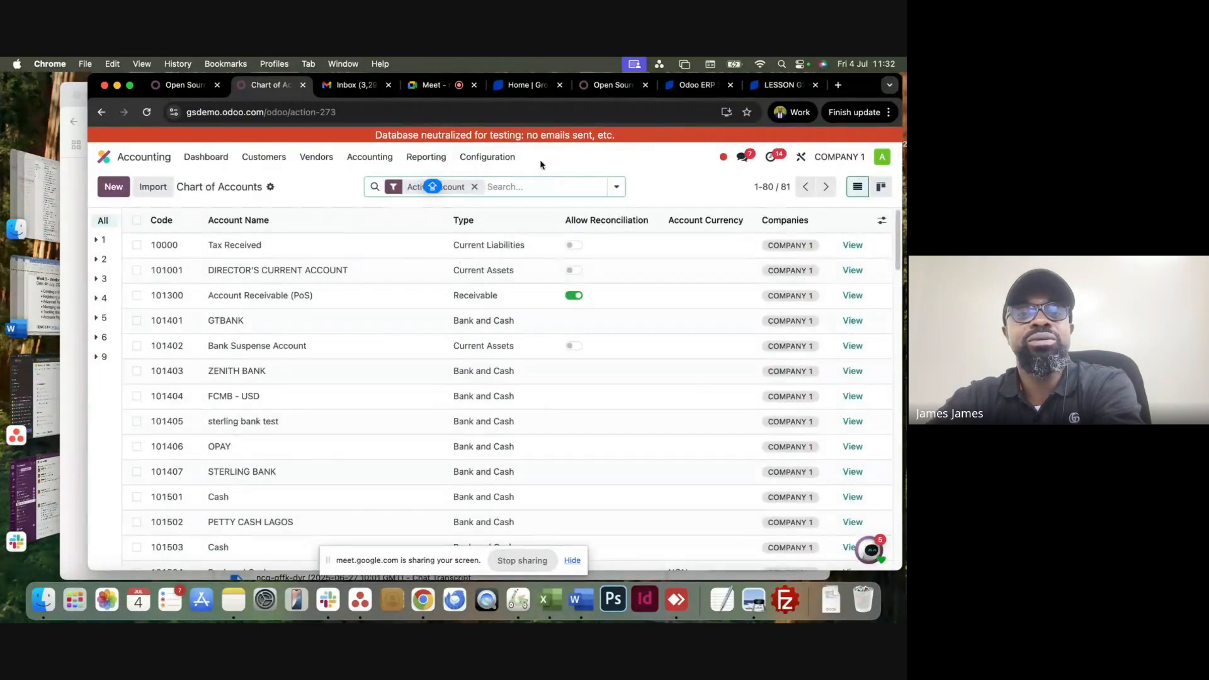
text(TAX)
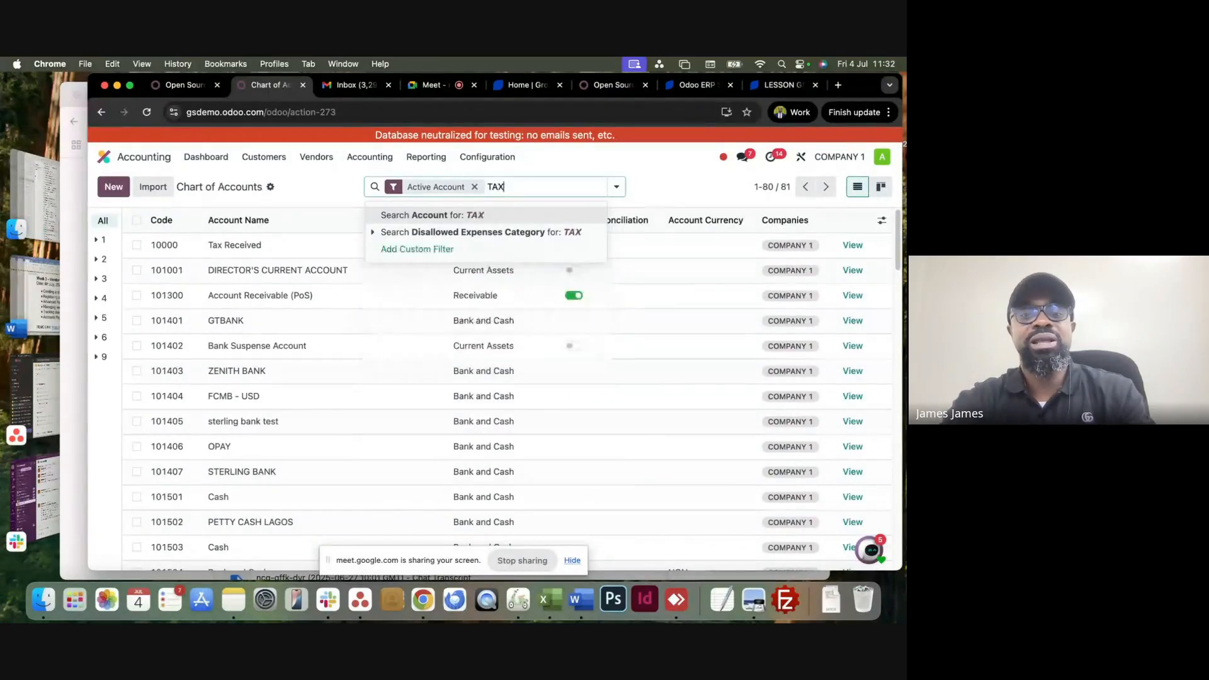
key(Return)
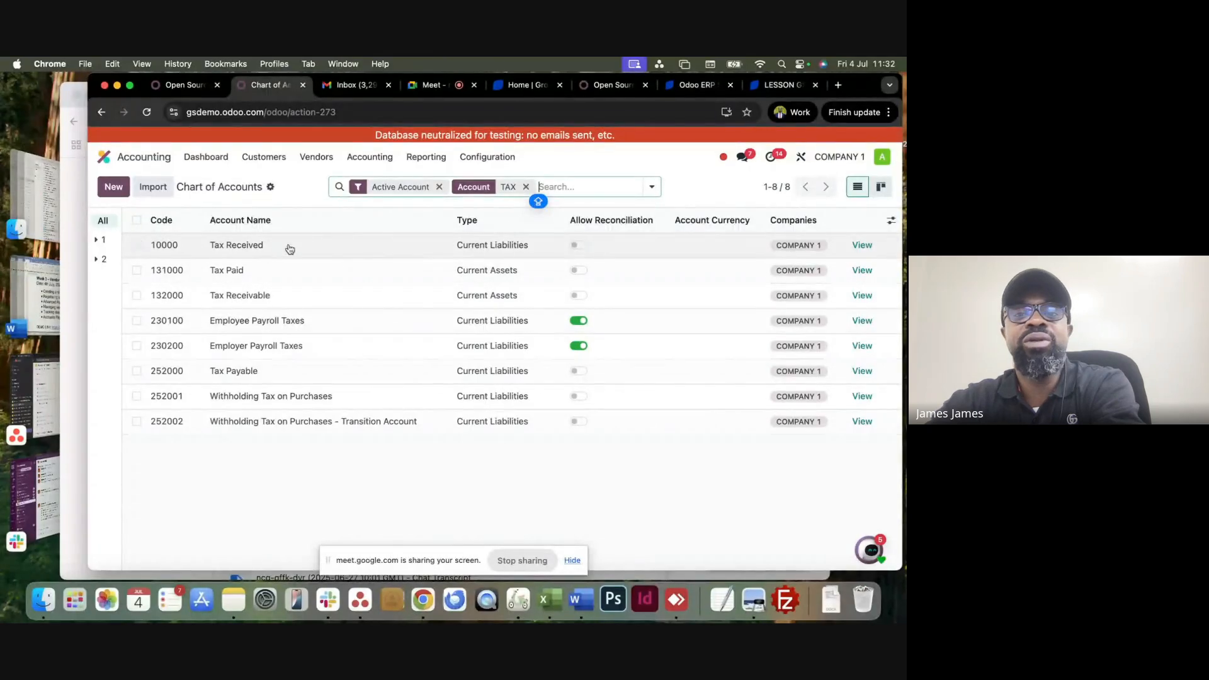
View the 10000 Tax Received account, try out its Deprecated option, and discard the change.
click(862, 246)
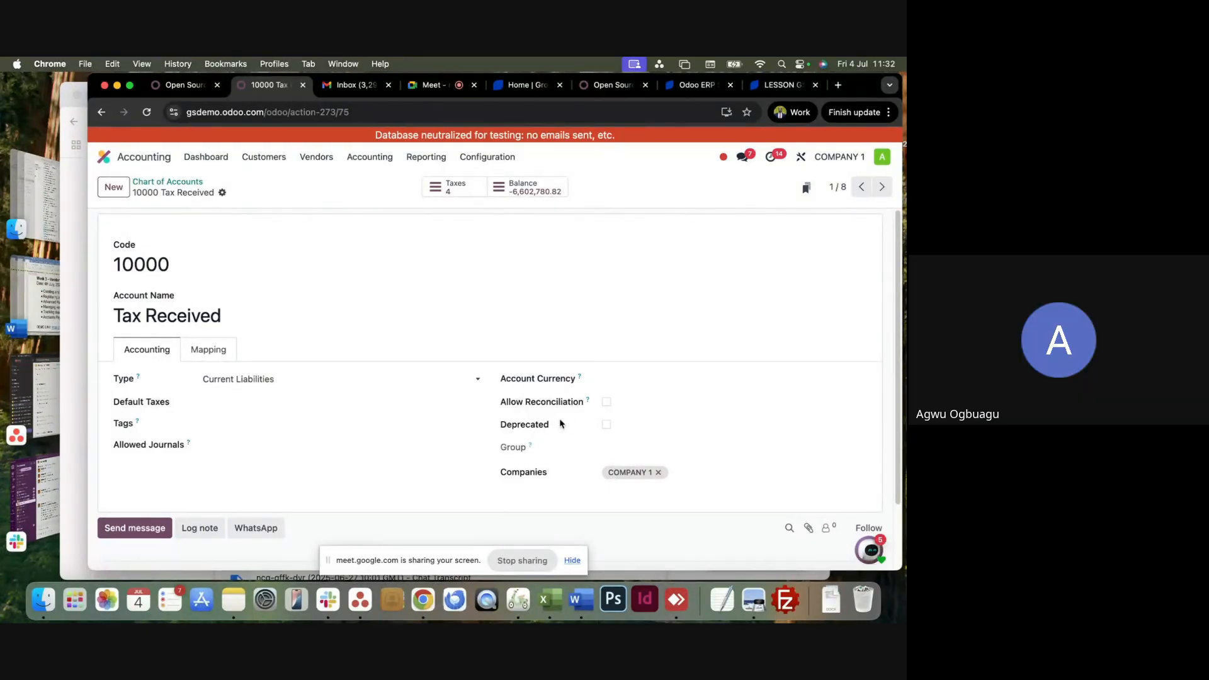
click(606, 425)
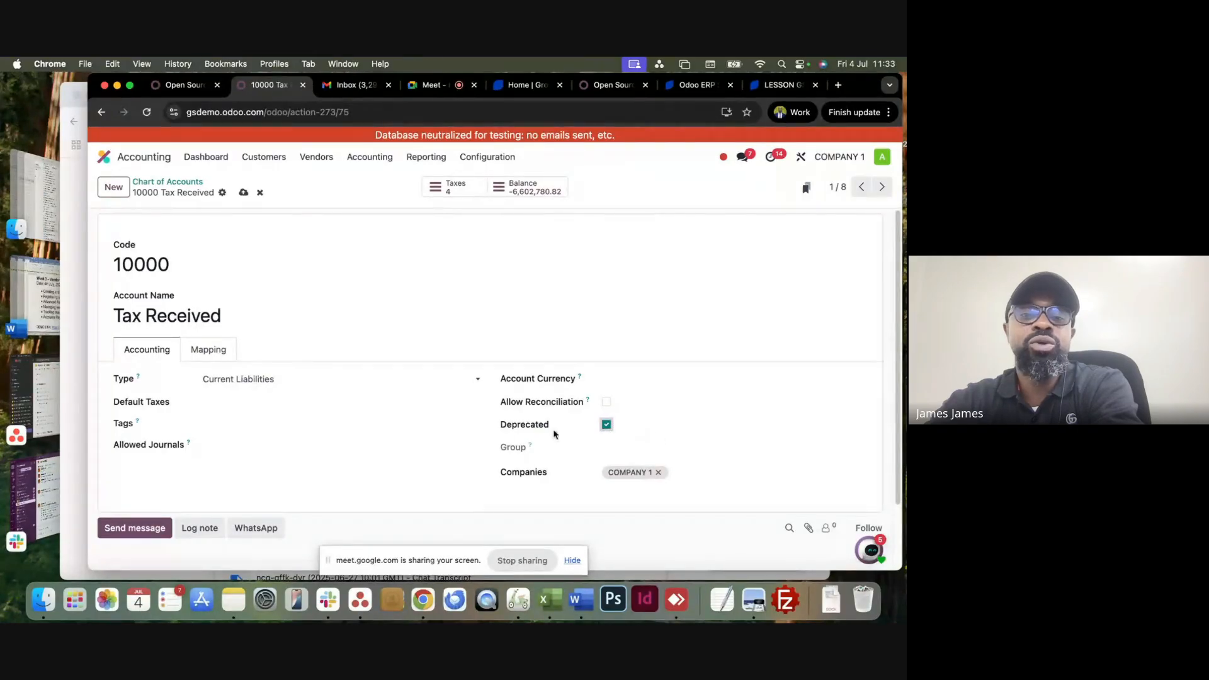
click(606, 425)
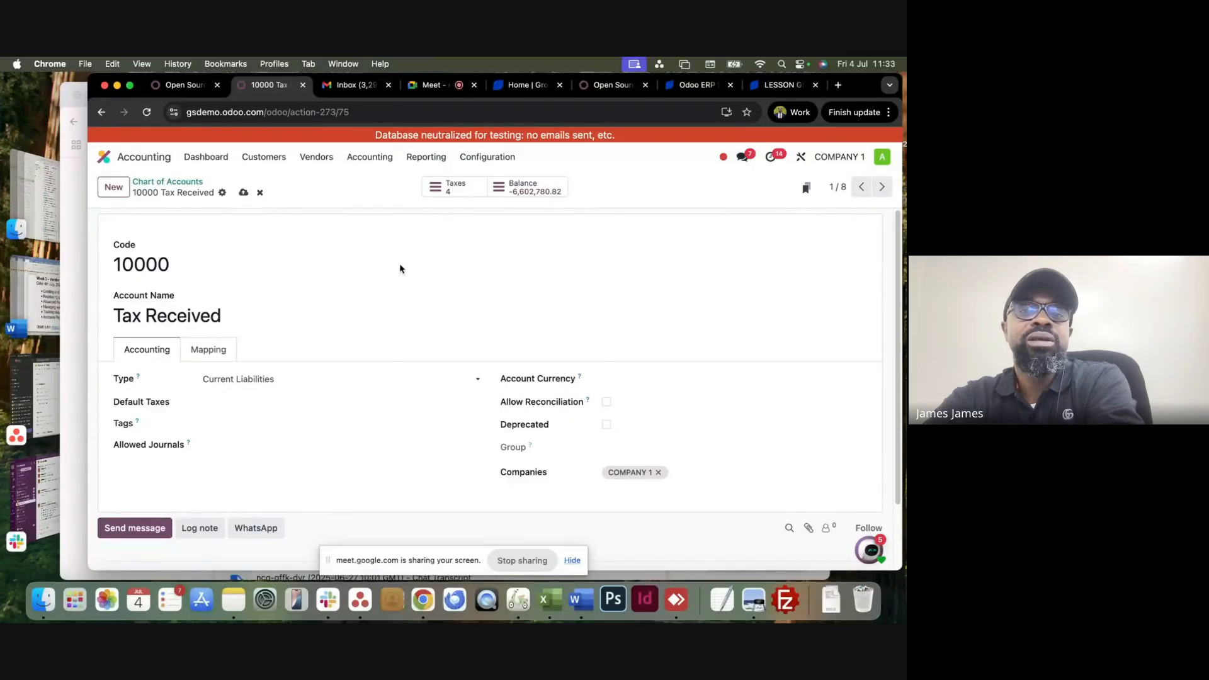
click(259, 192)
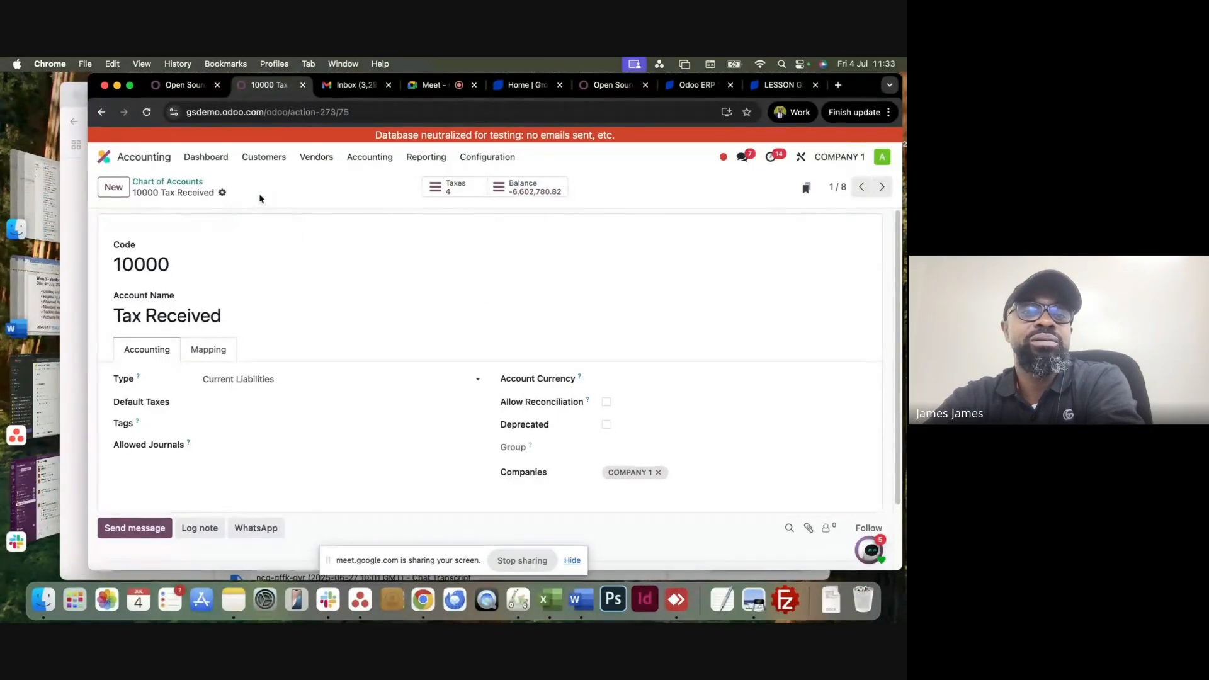
Return to the list of vendor bills and open the draft PROFIT COMPANY bill.
click(316, 158)
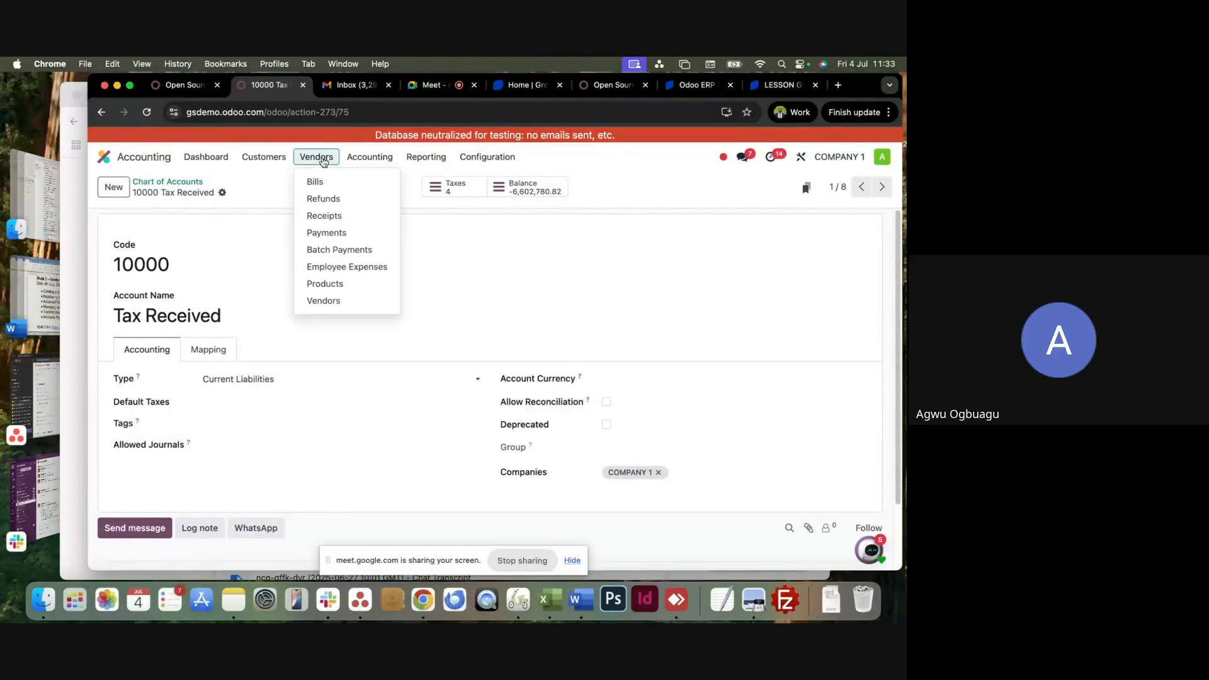
click(322, 183)
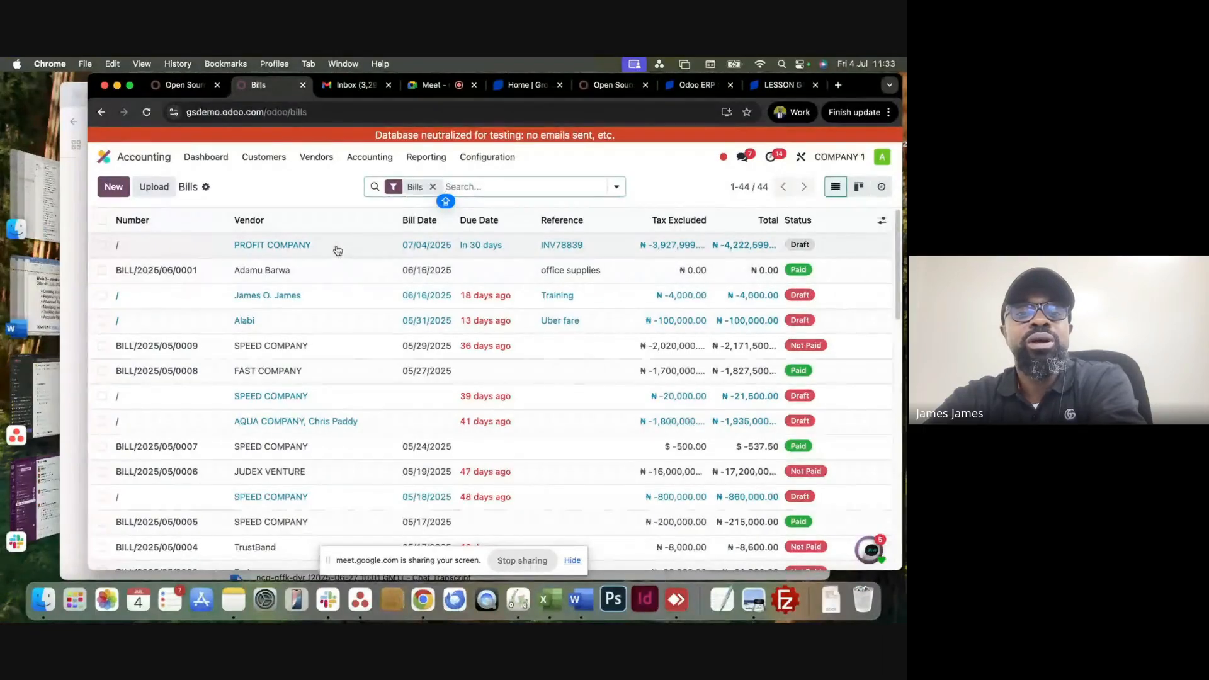
Read the in-call messages in Google Meet, switch back to the draft bill in Odoo, and close the floating call window.
click(431, 85)
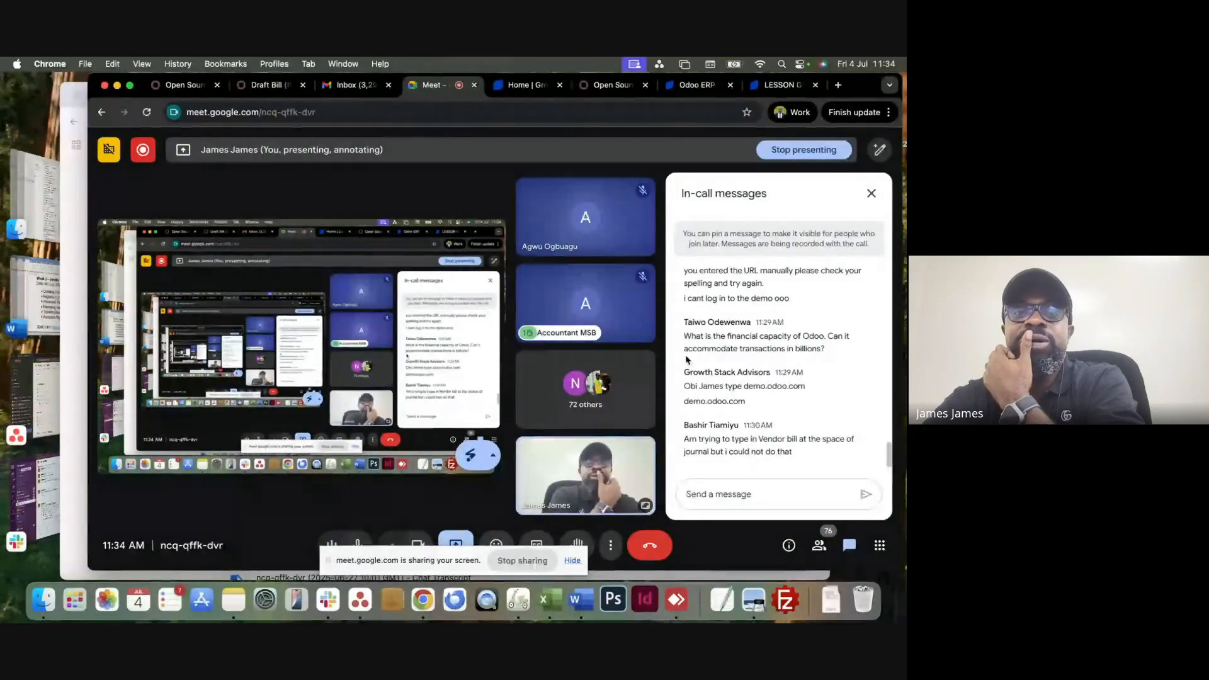
click(263, 88)
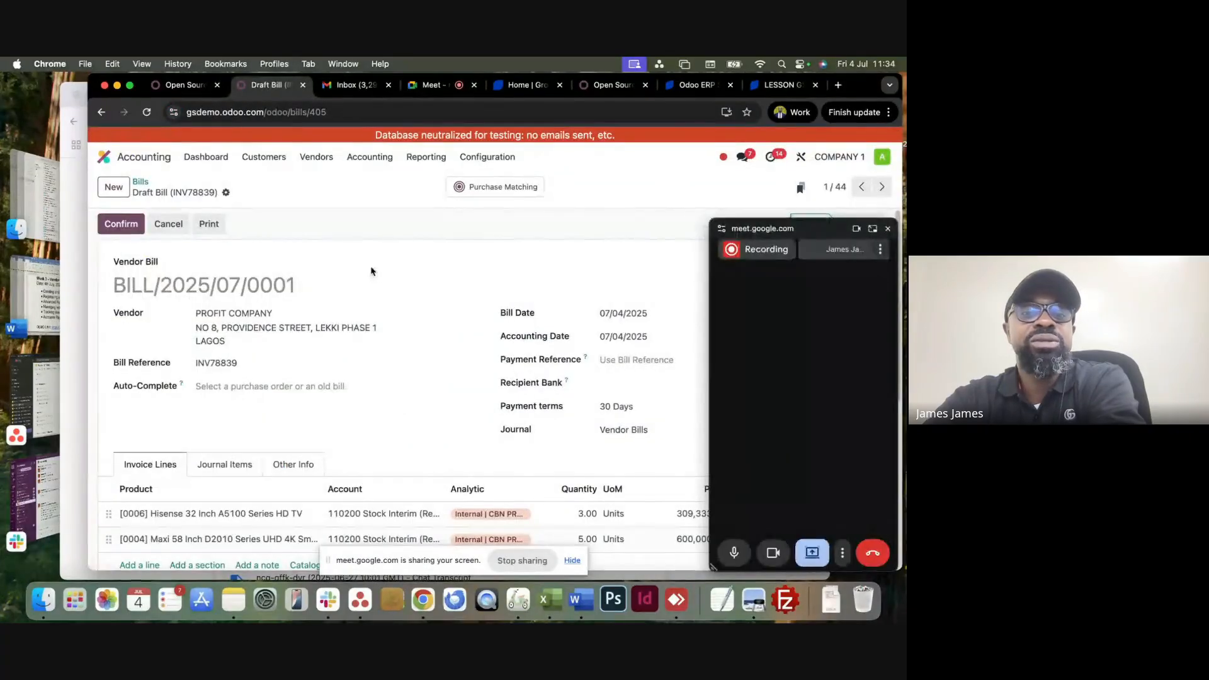
click(887, 230)
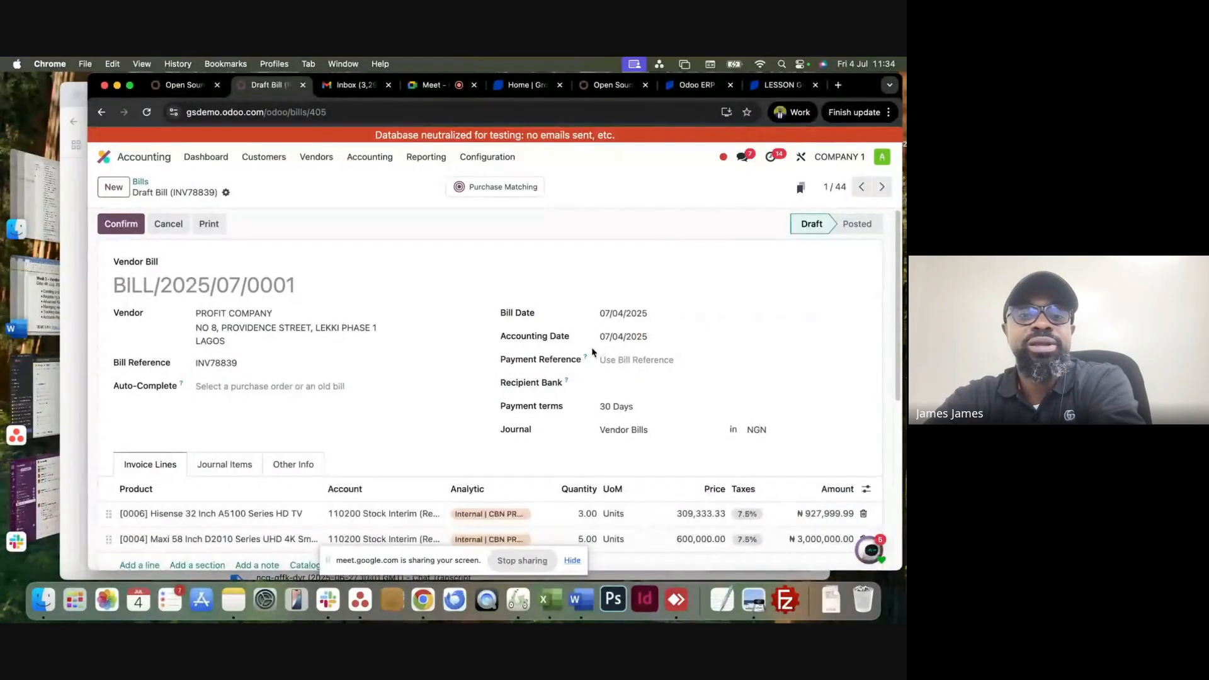
Review the draft bill's journal items, including the accounts, analytic distribution, debits and credits.
scroll(460, 381, down, 3)
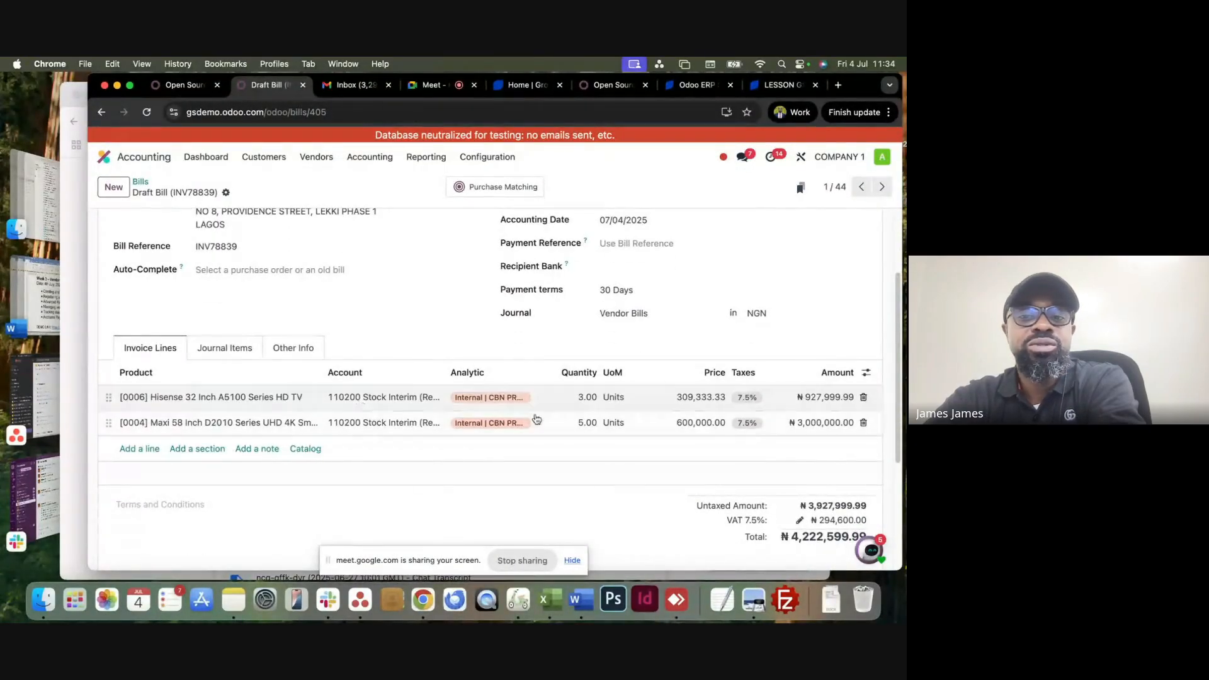
click(225, 348)
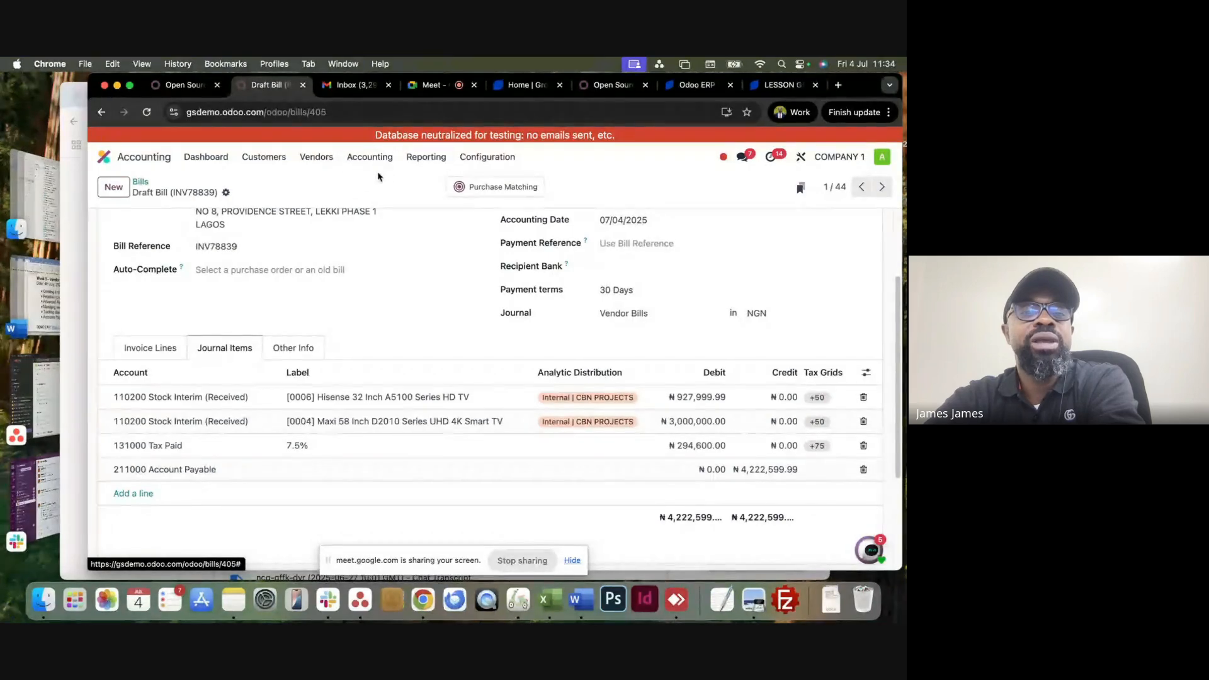
scroll(392, 252, up, 3)
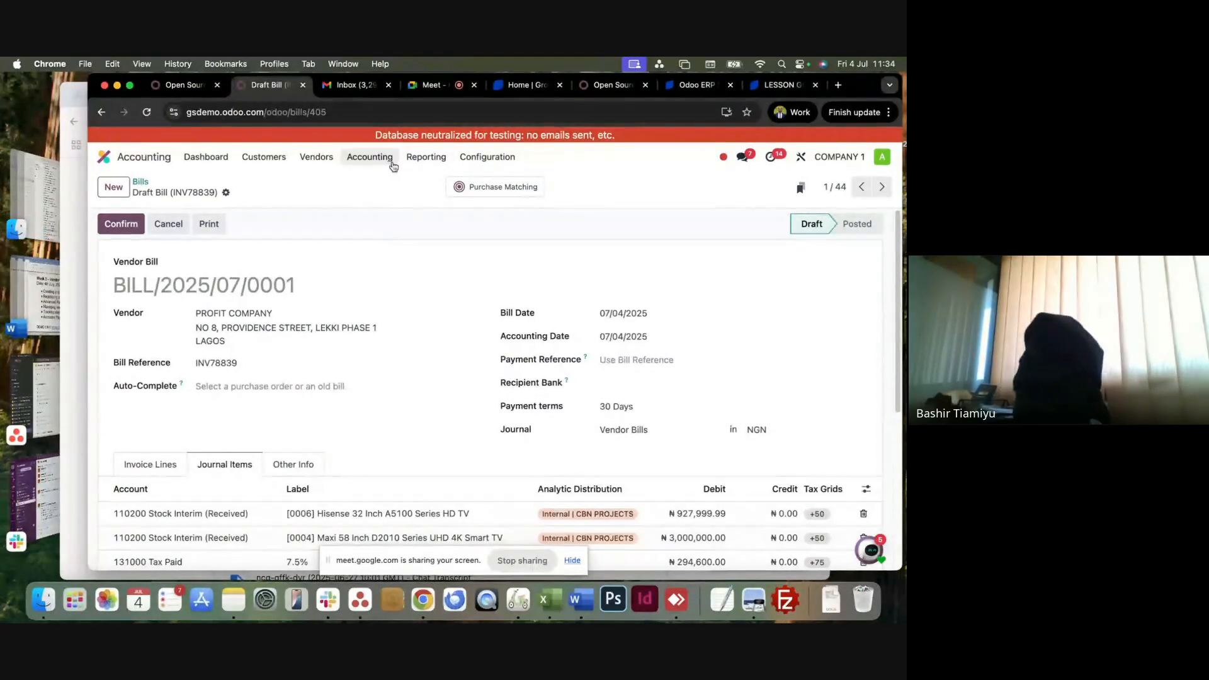
scroll(315, 391, down, 5)
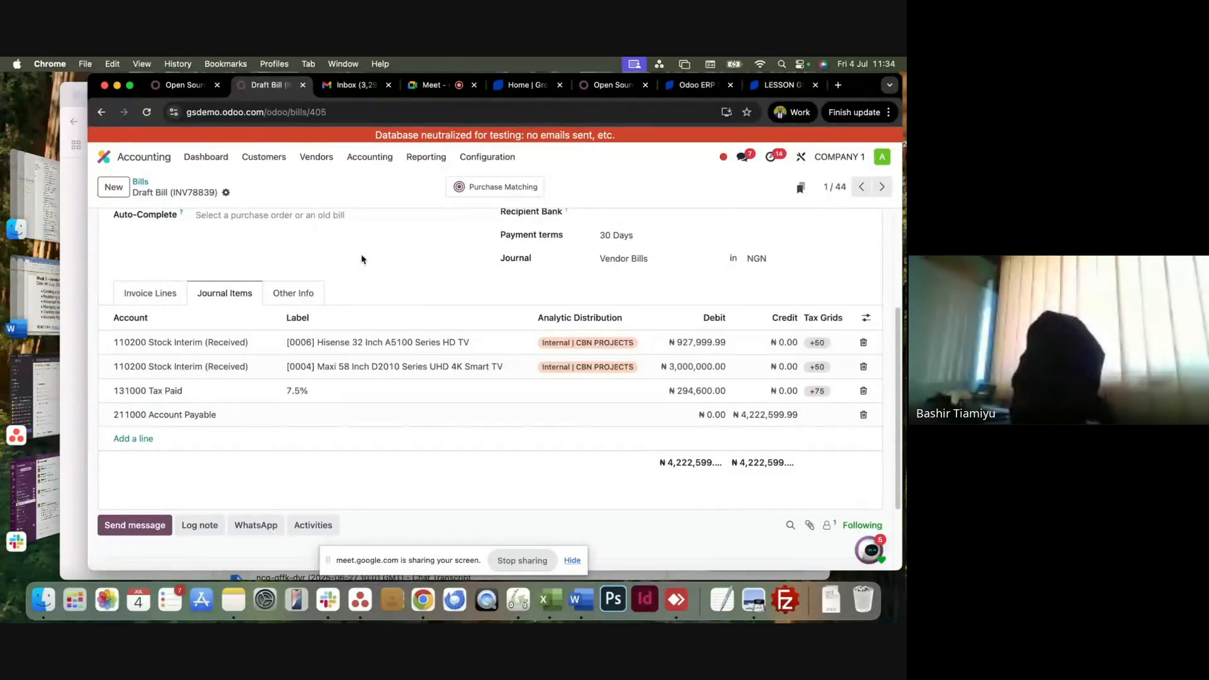
scroll(381, 255, up, 5)
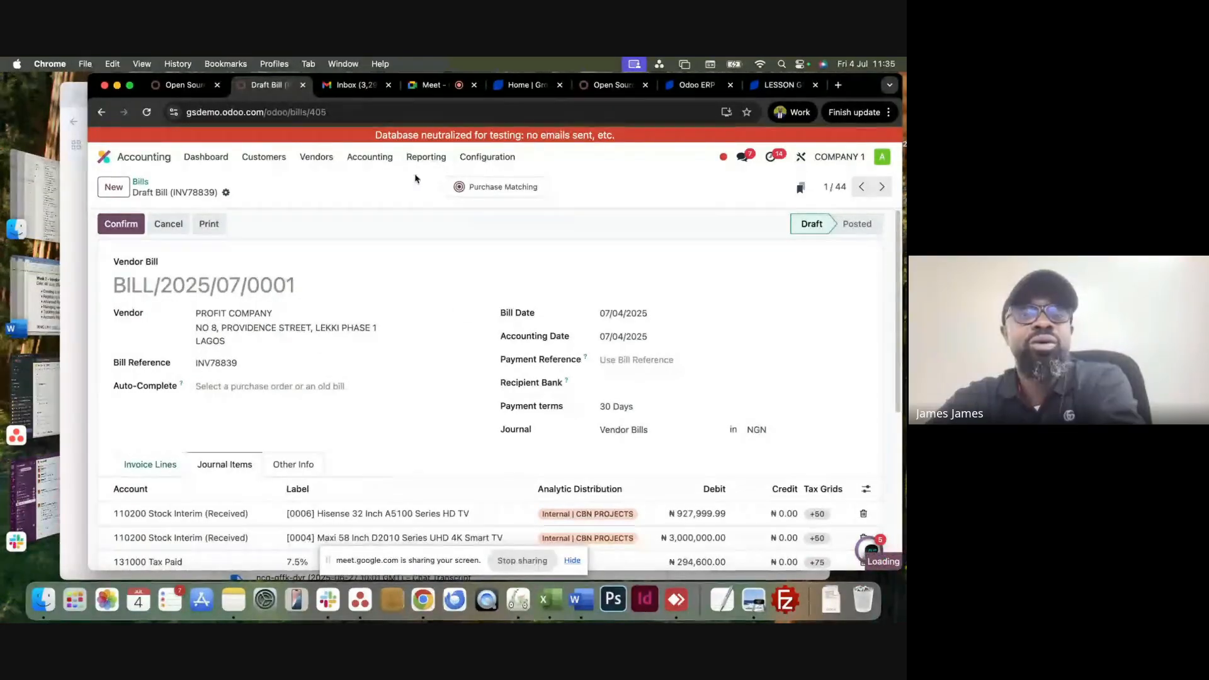
View the available accounting functions, and examine the draft bill's header details and invoice lines.
click(372, 157)
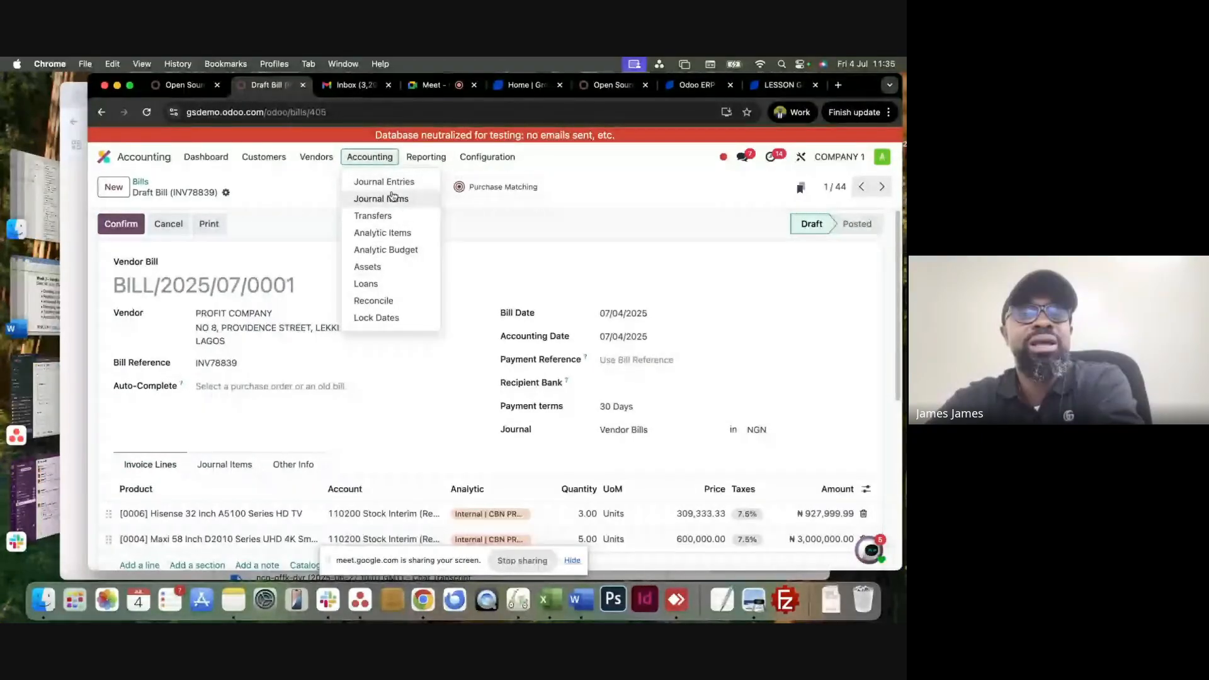
click(233, 419)
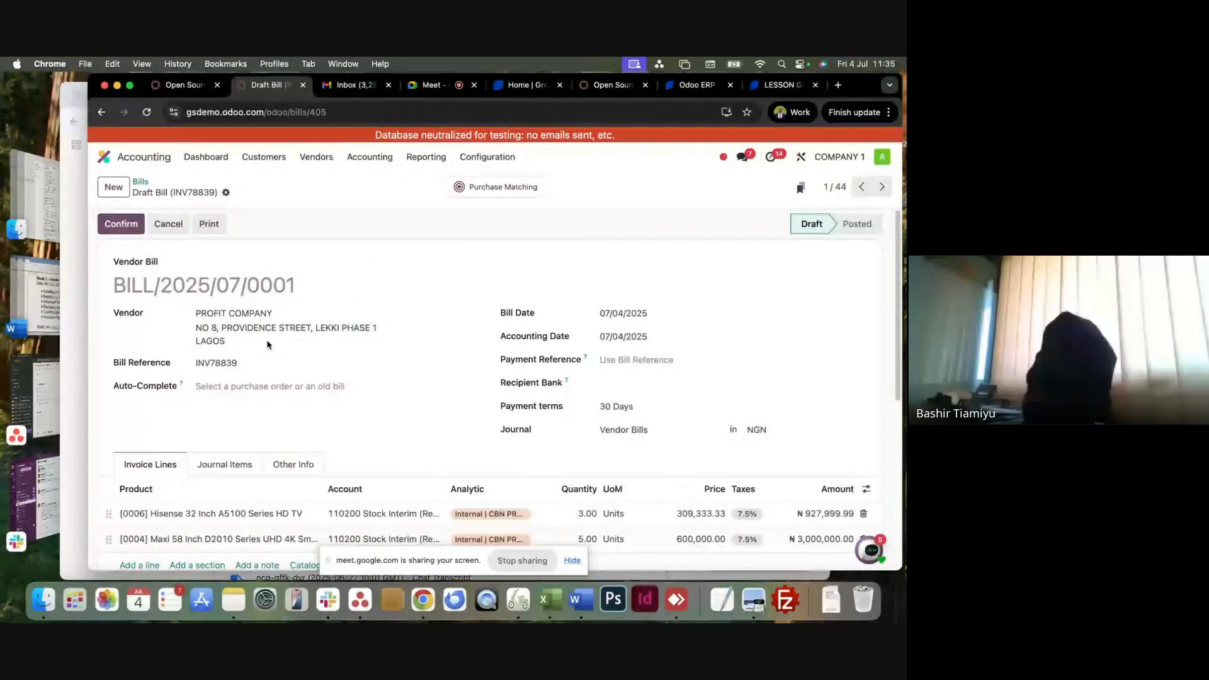
scroll(318, 378, down, 1)
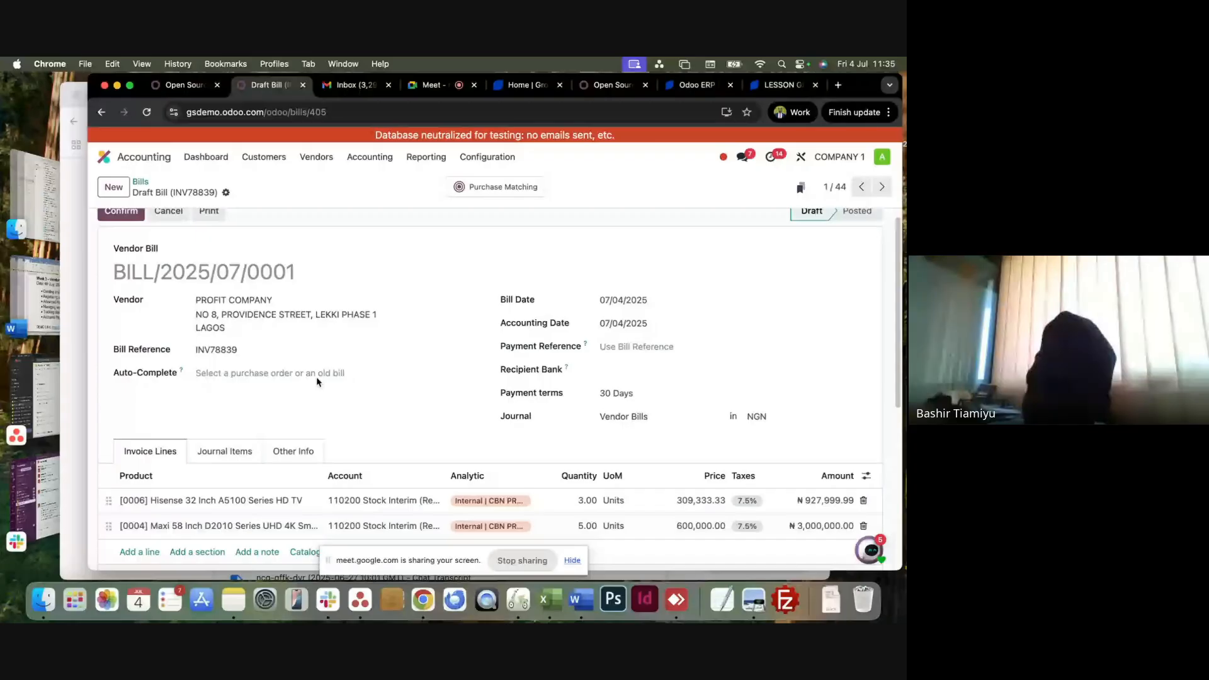
scroll(317, 377, down, 4)
scroll(318, 383, up, 3)
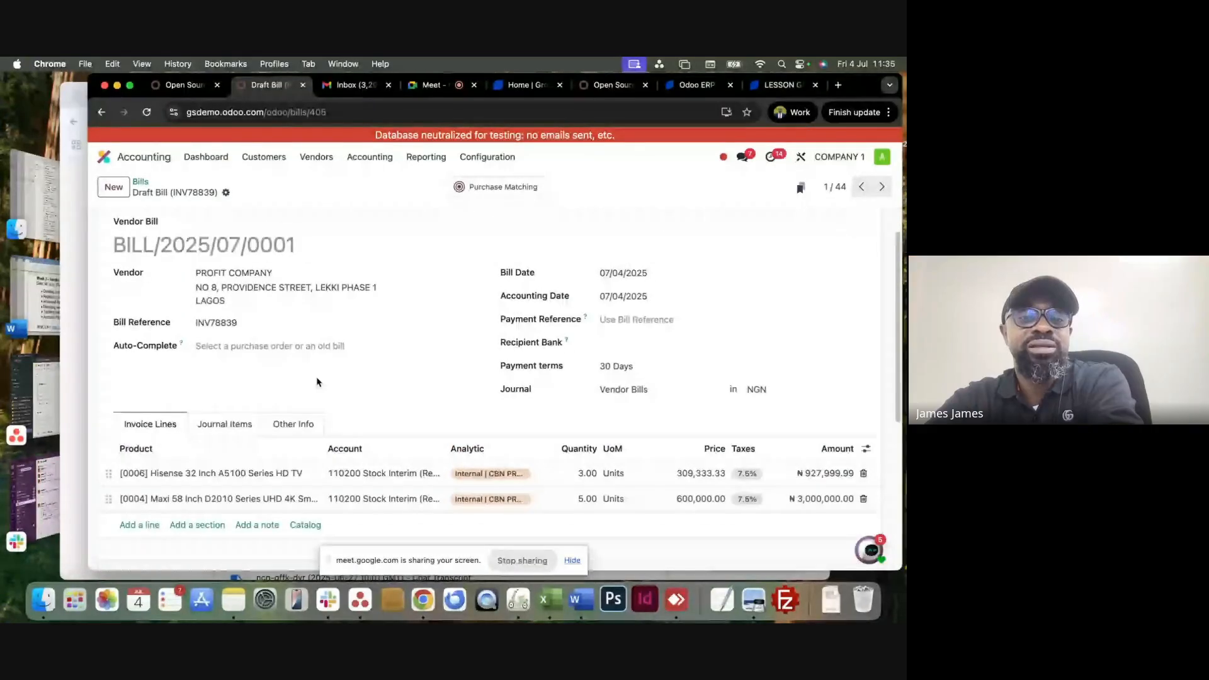
scroll(317, 381, down, 2)
scroll(317, 381, down, 1)
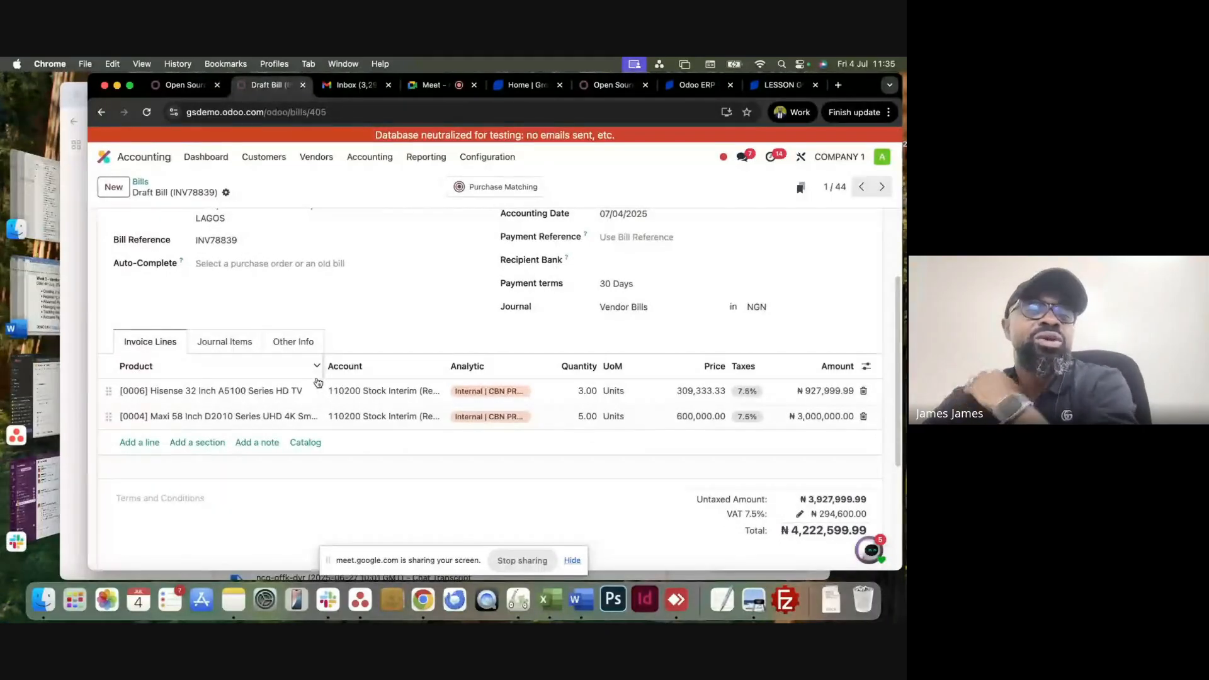
scroll(285, 355, up, 3)
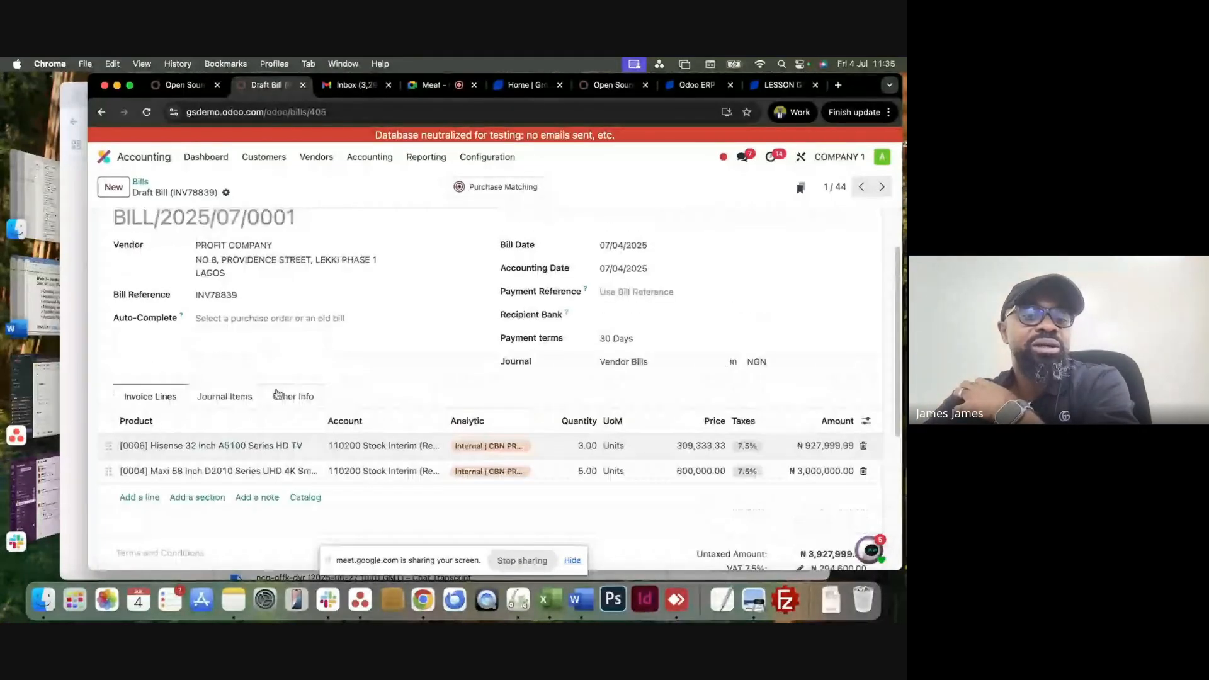
scroll(264, 396, down, 1)
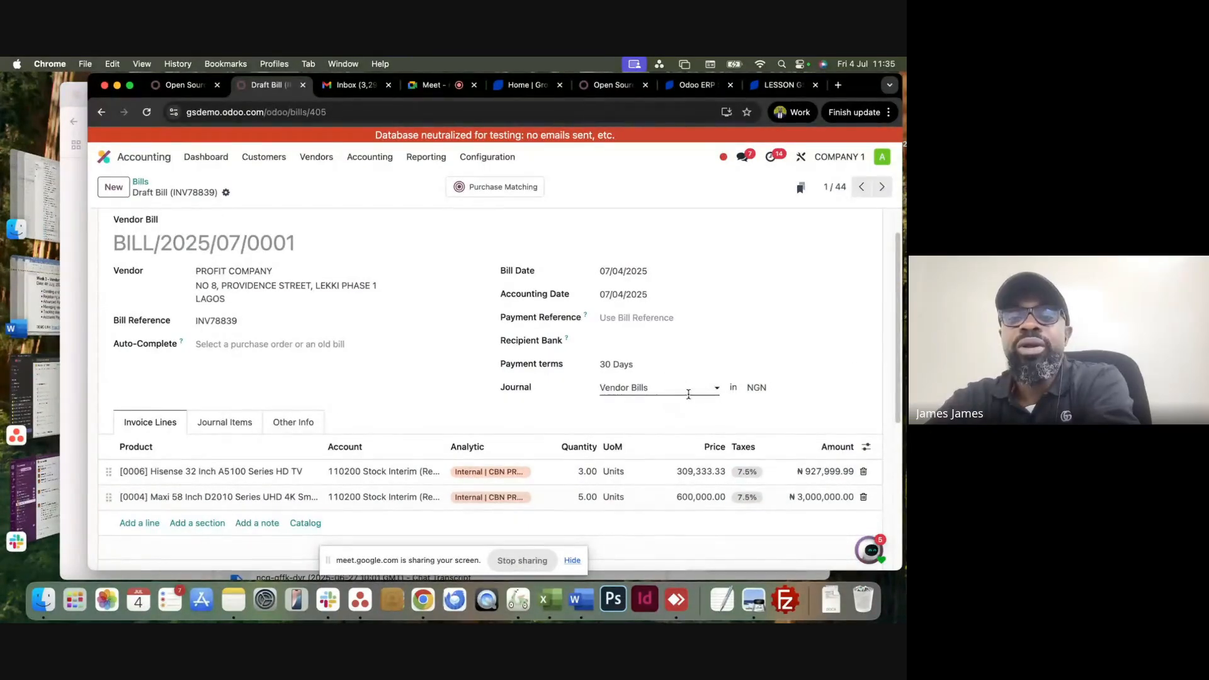
Bring up the choices for the bill's journal and currency, and dismiss both without picking another option.
click(671, 387)
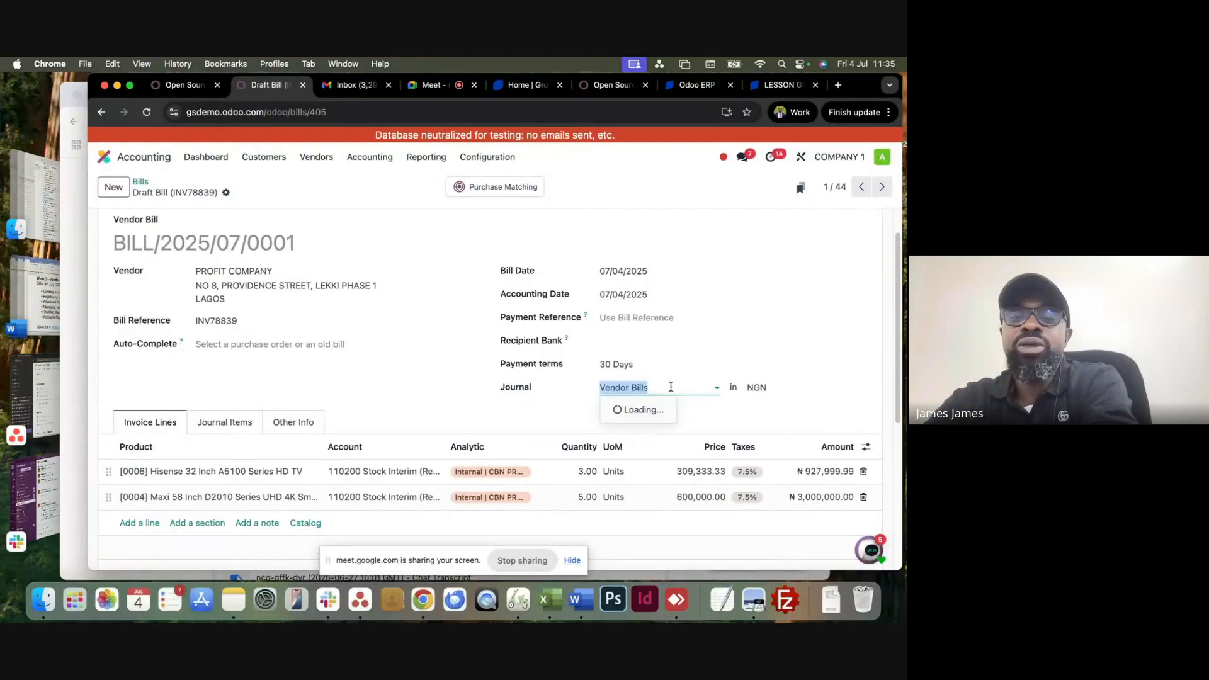
click(750, 415)
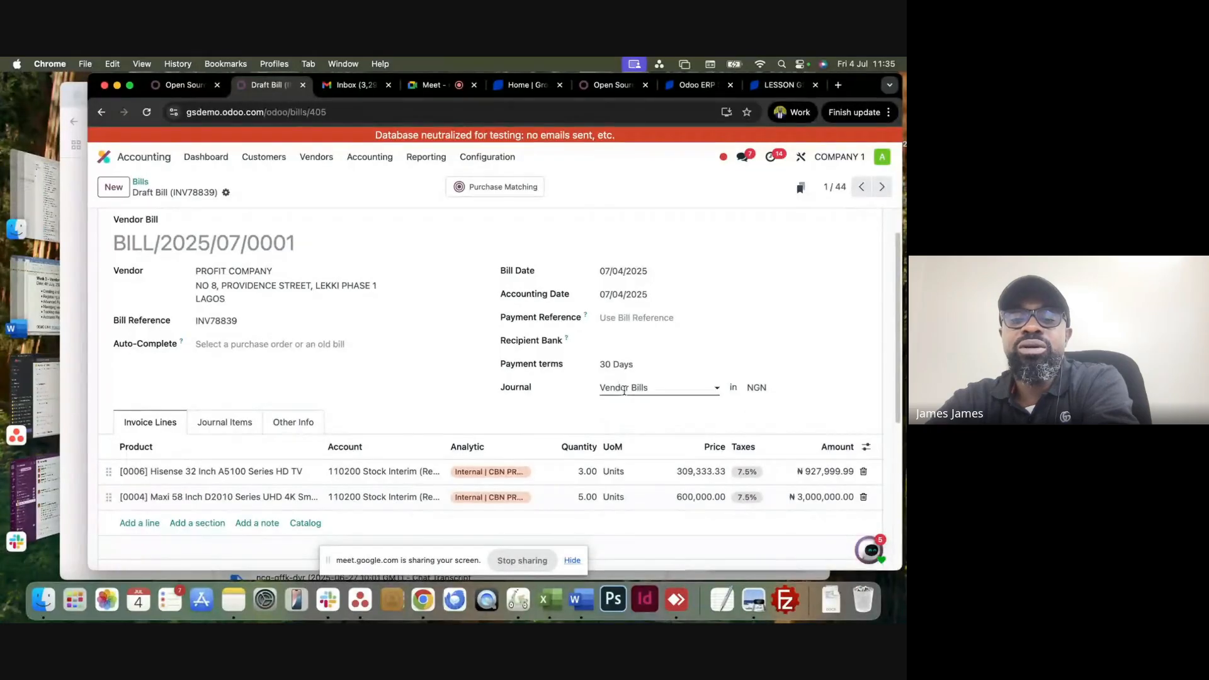
click(792, 387)
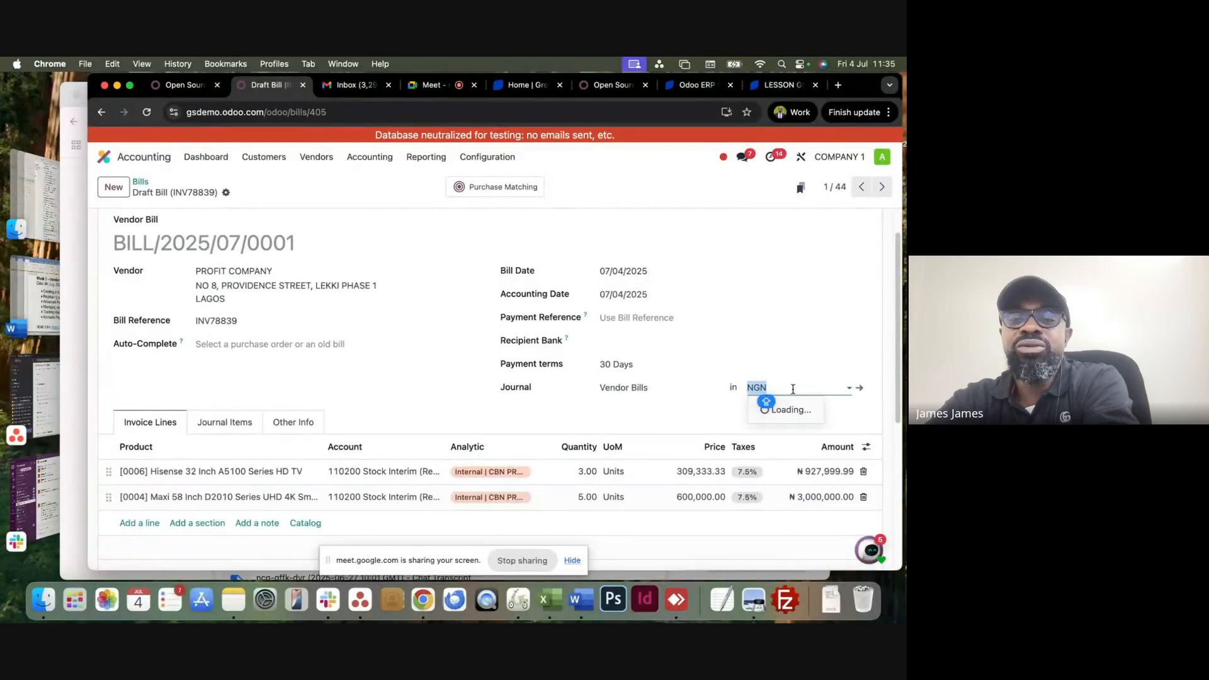
click(731, 414)
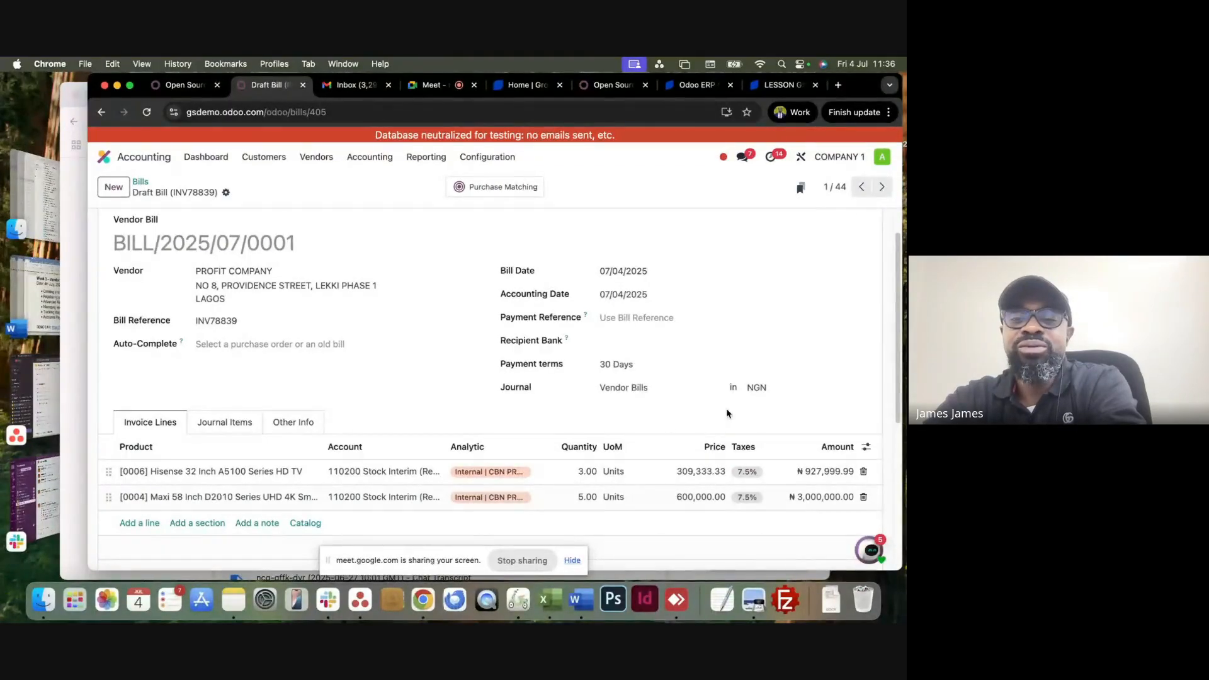
scroll(737, 324, up, 2)
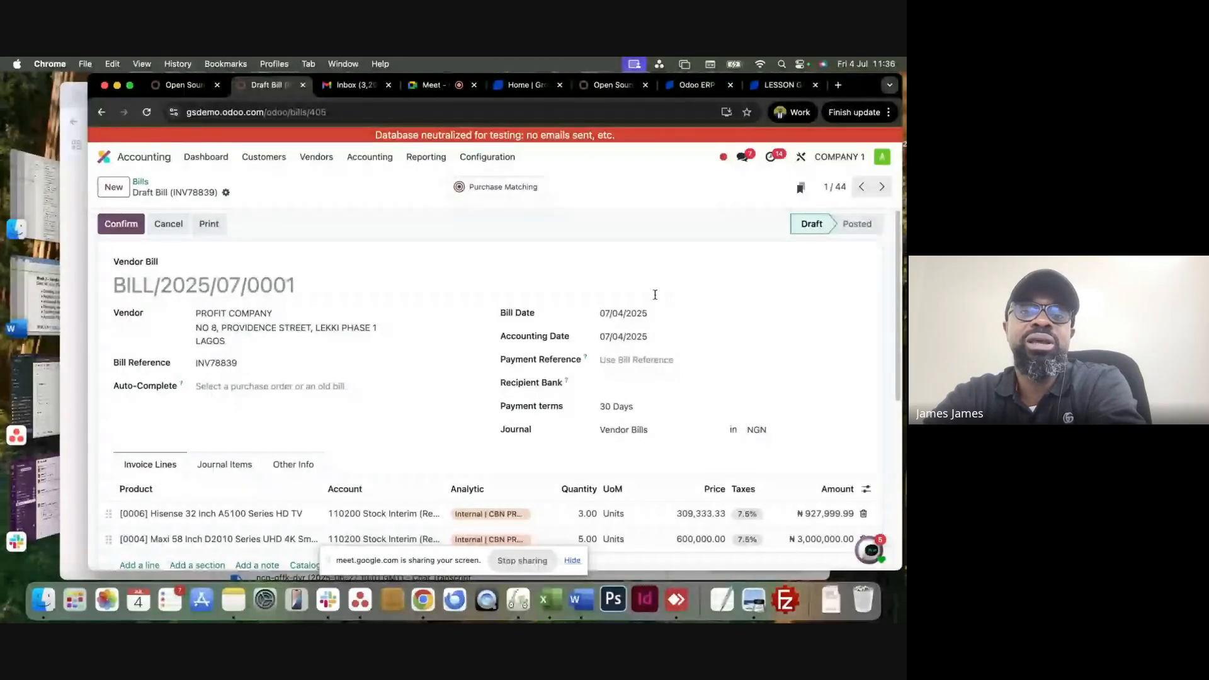
Check the Google Meet call, return to Odoo with the floating call window closed, and look over the draft bill's details and invoice lines.
click(432, 86)
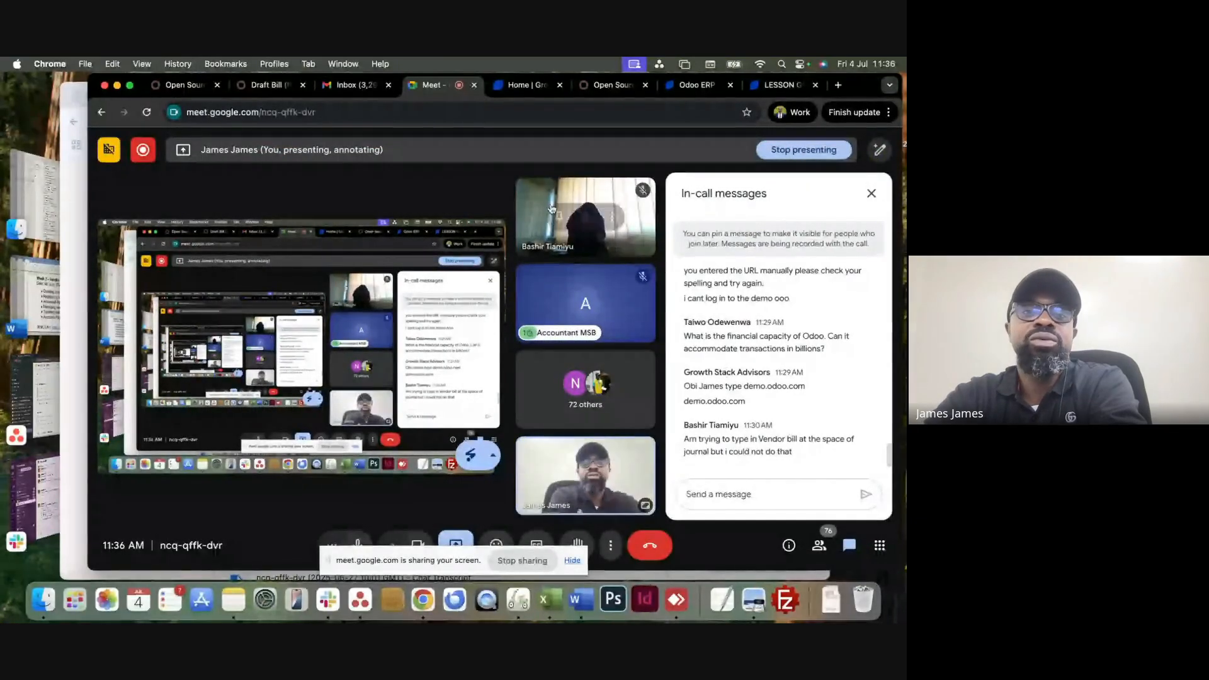
click(272, 88)
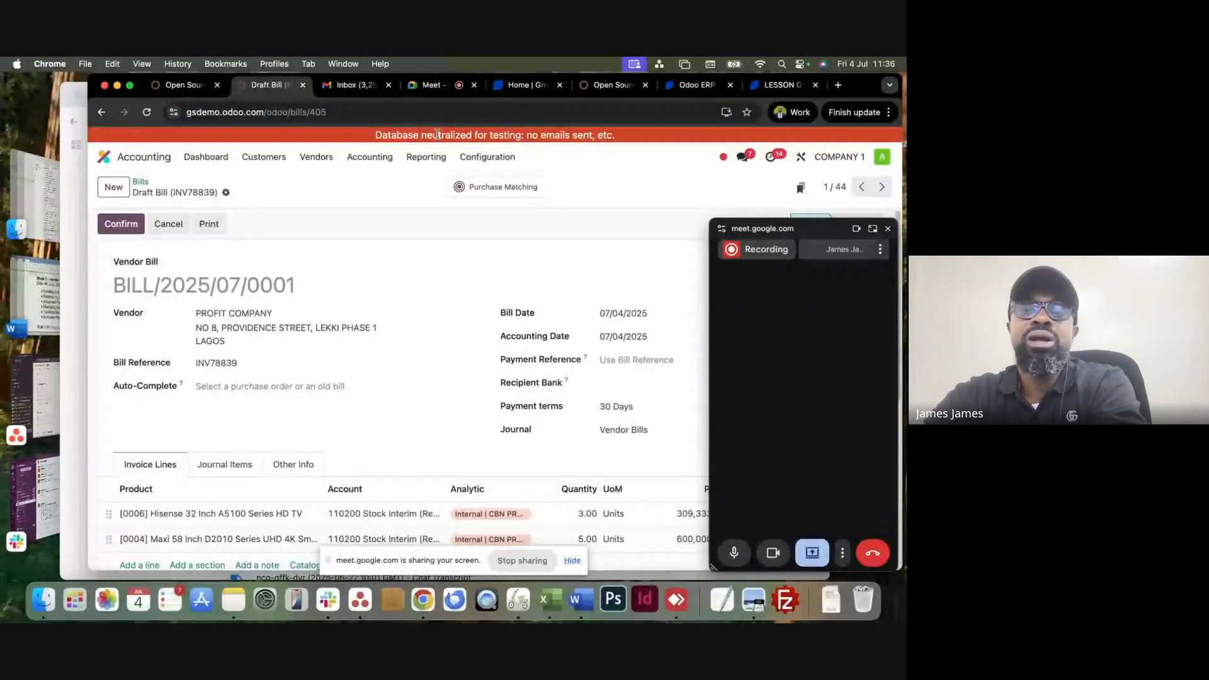
click(887, 230)
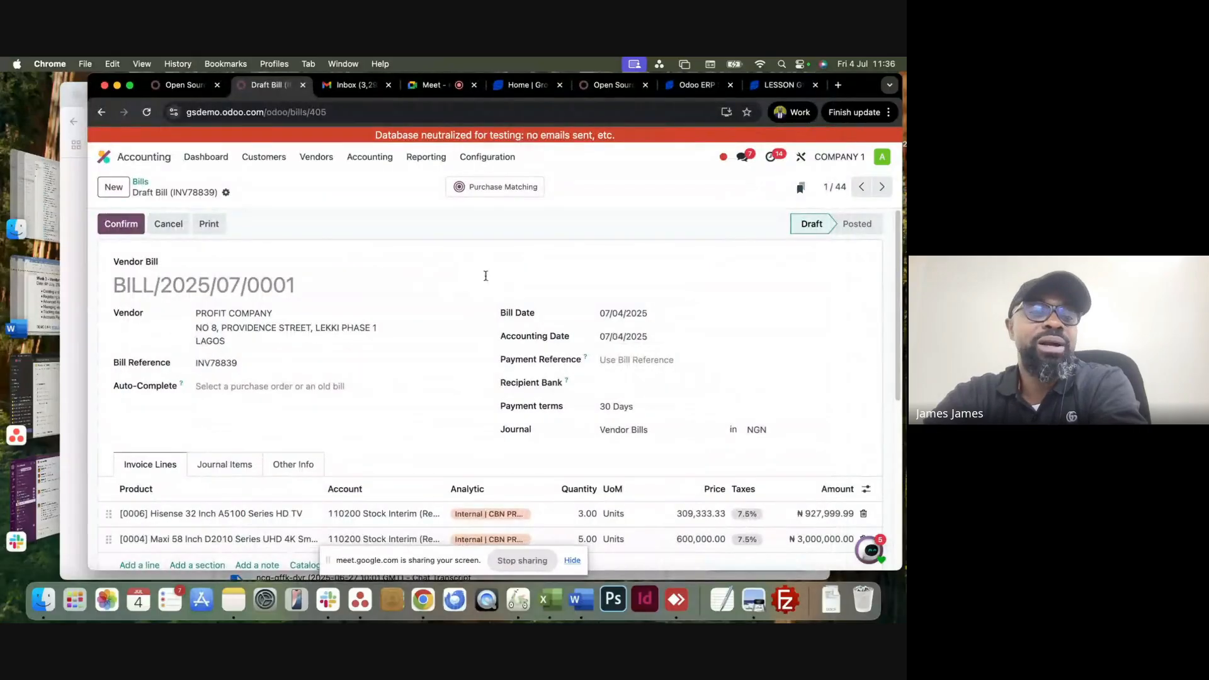
scroll(486, 276, down, 6)
scroll(440, 277, up, 6)
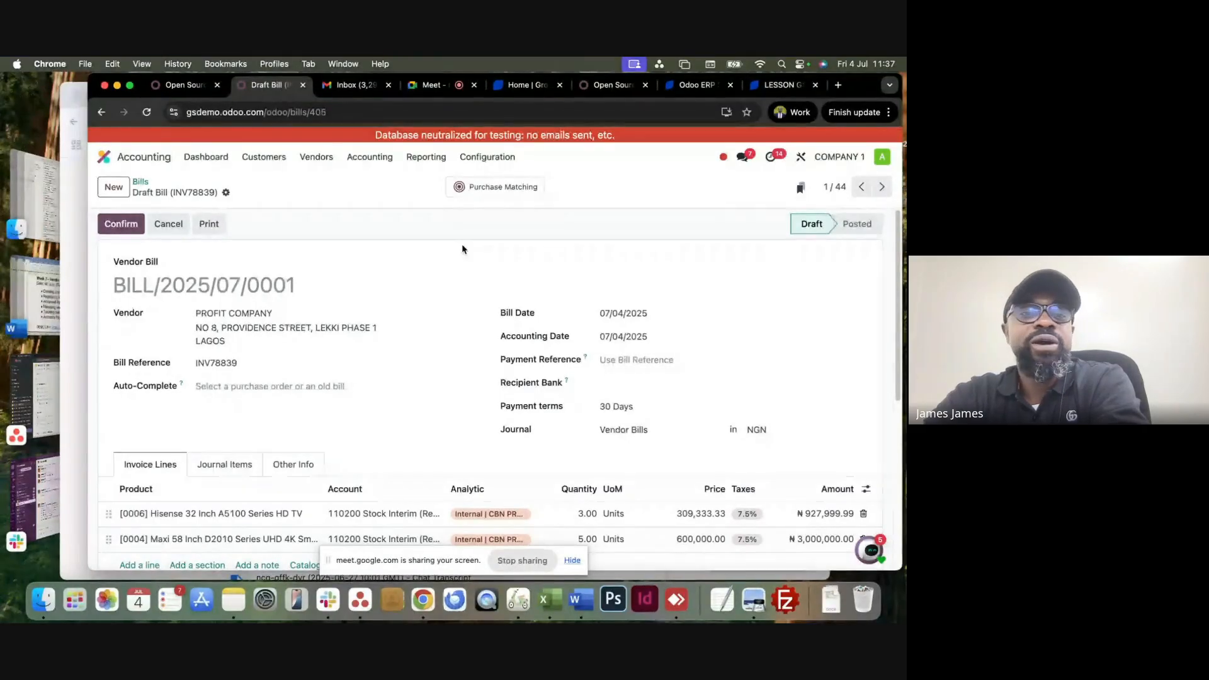
scroll(342, 316, down, 3)
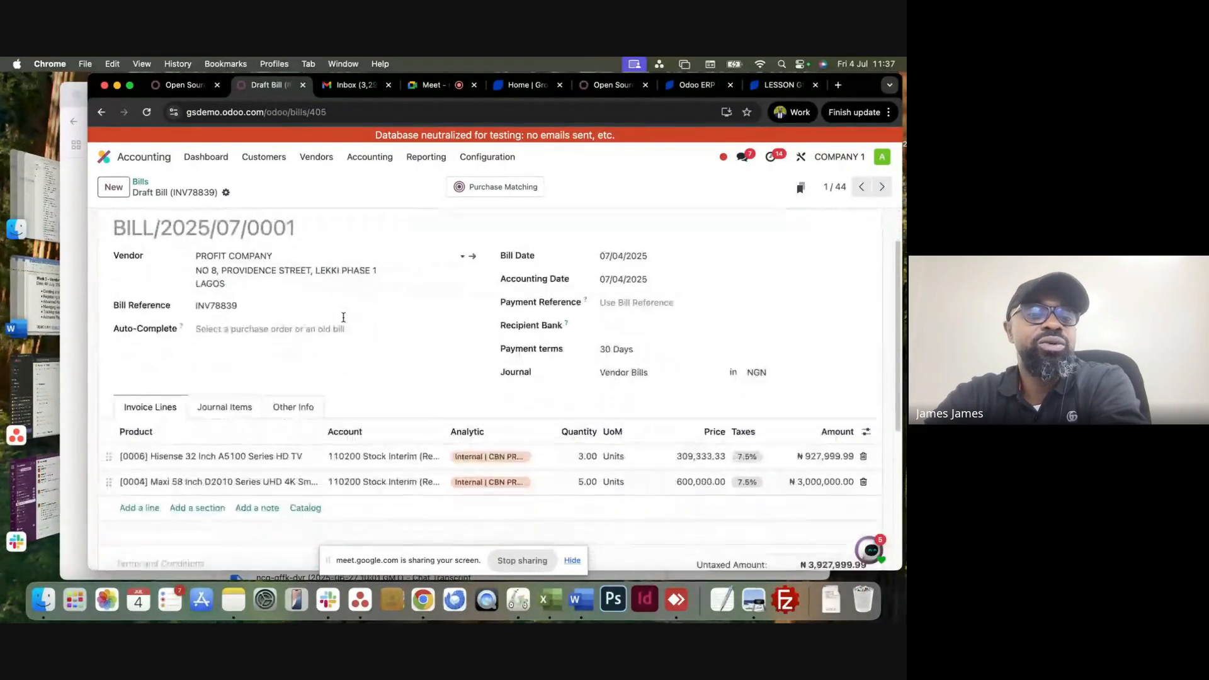
Review the draft bill's journal items and the additional actions available for it, and return to its invoice lines.
click(233, 368)
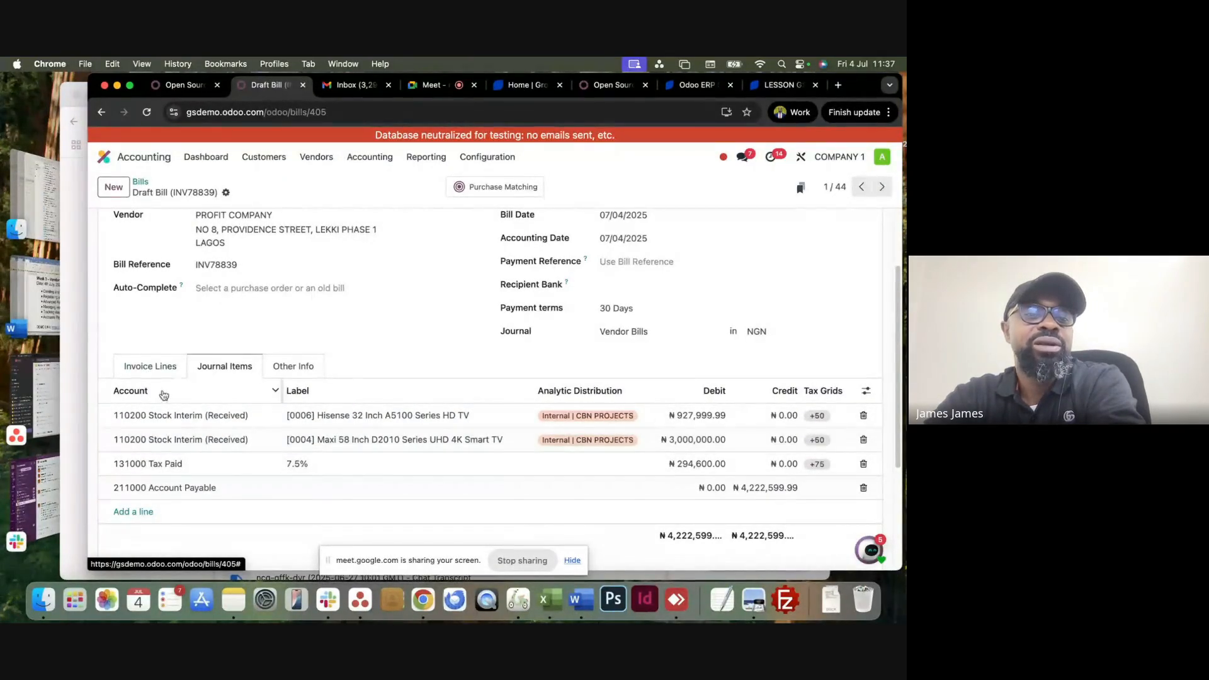
click(161, 369)
scroll(161, 373, up, 2)
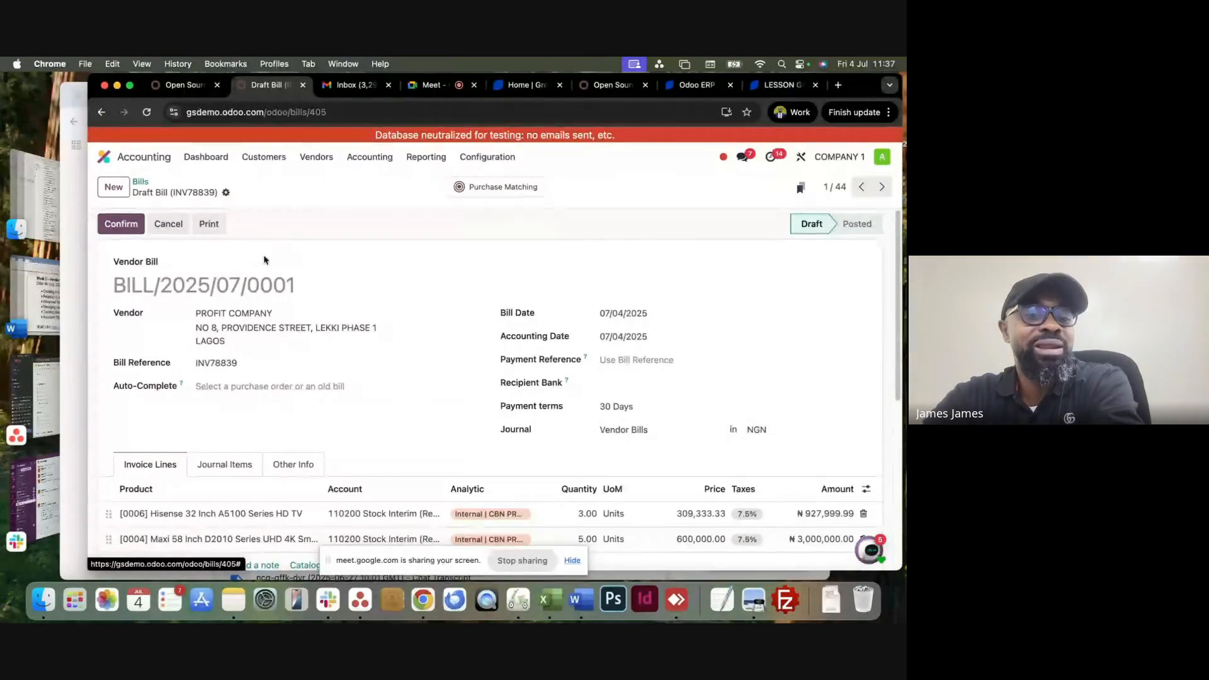
click(226, 194)
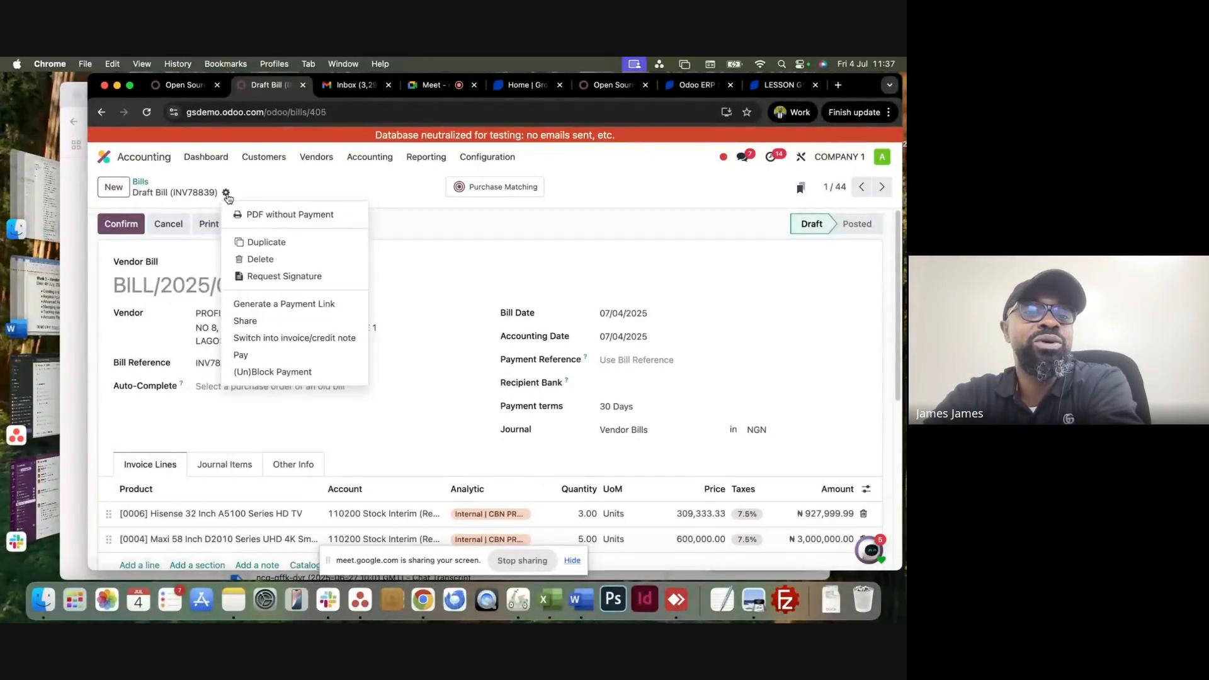
click(268, 184)
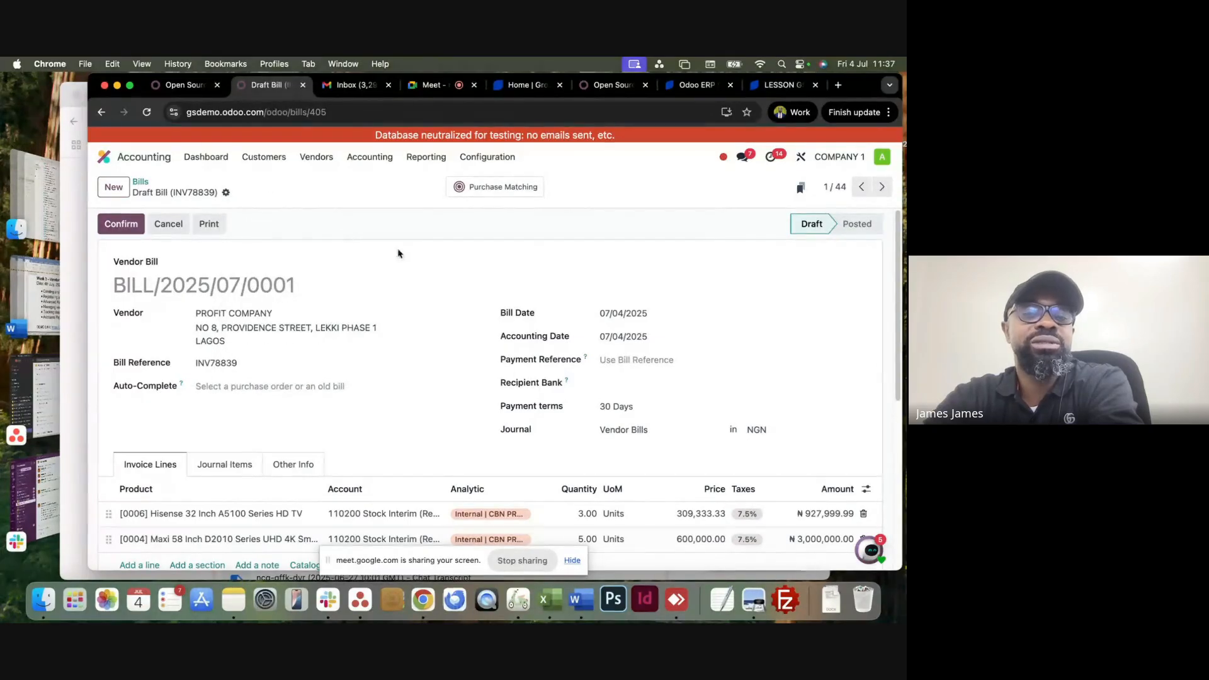
Confirm the PROFIT COMPANY draft vendor bill to post it.
scroll(410, 263, down, 2)
scroll(298, 226, up, 2)
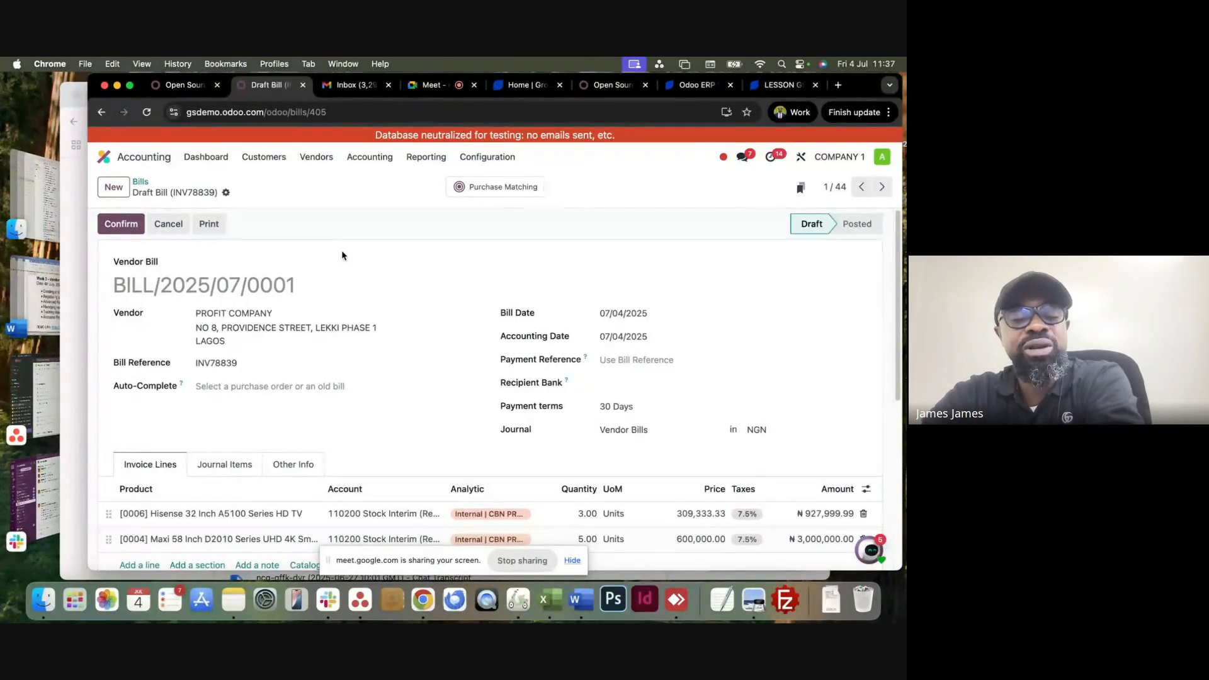
click(121, 224)
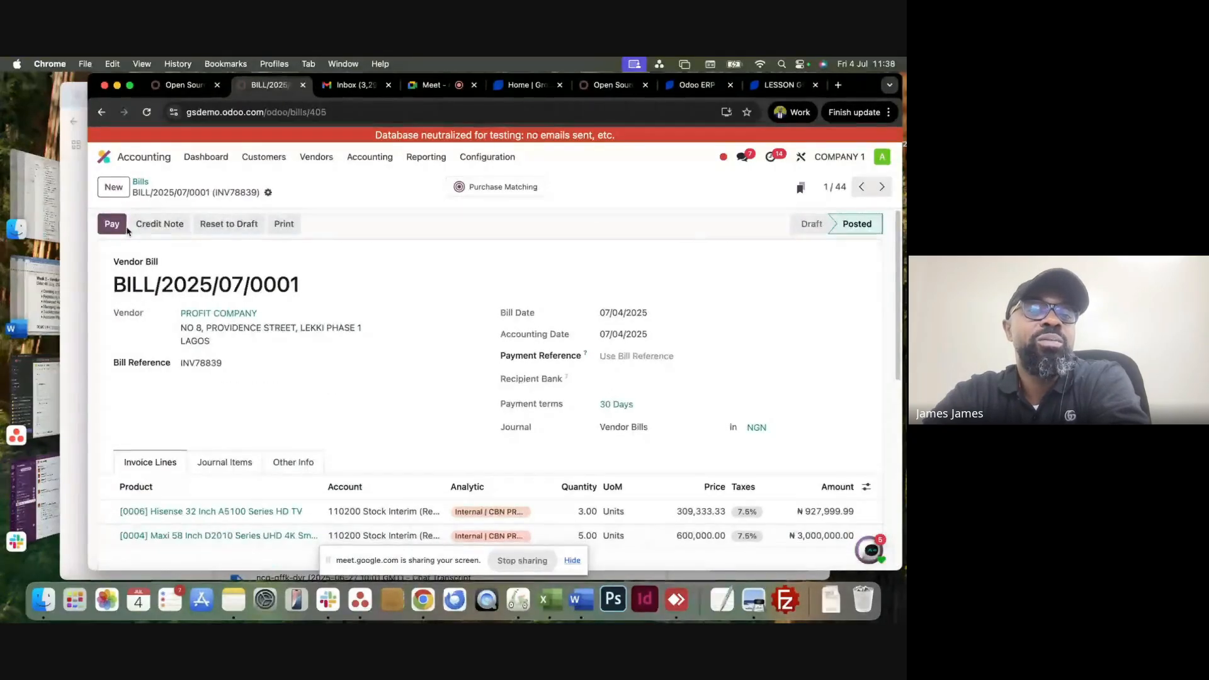
Examine the posted bill's status, header details, invoice lines, totals and change history.
scroll(504, 312, down, 5)
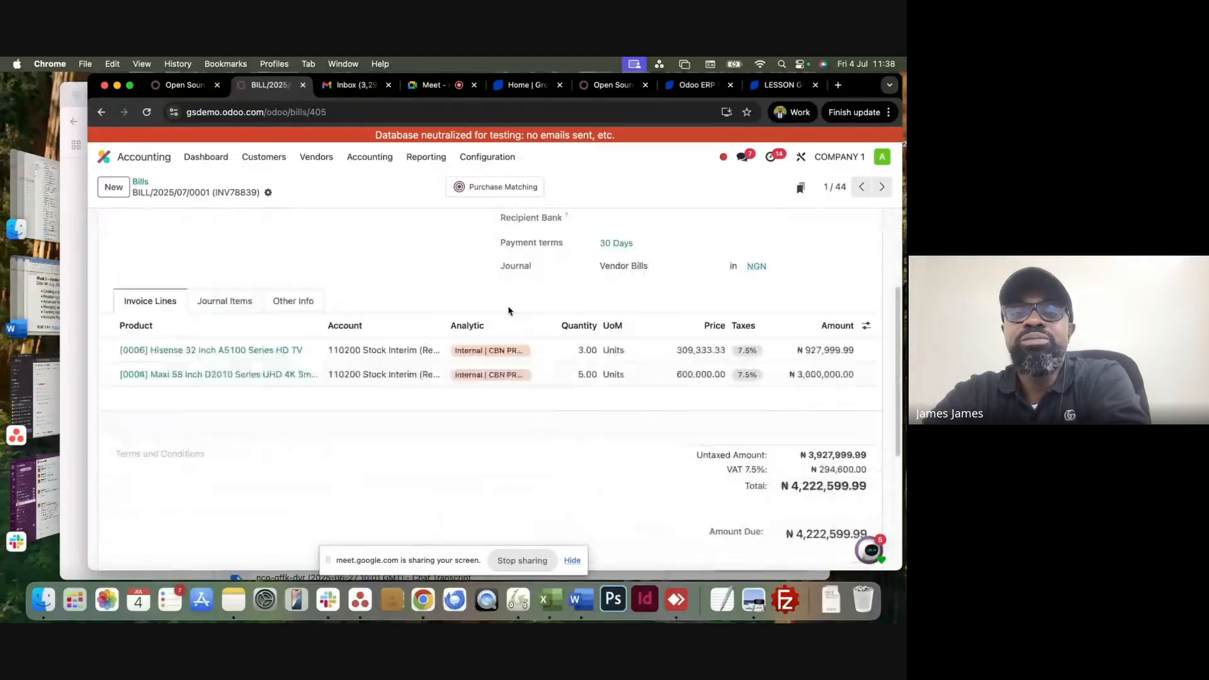
scroll(507, 310, down, 3)
scroll(508, 311, up, 9)
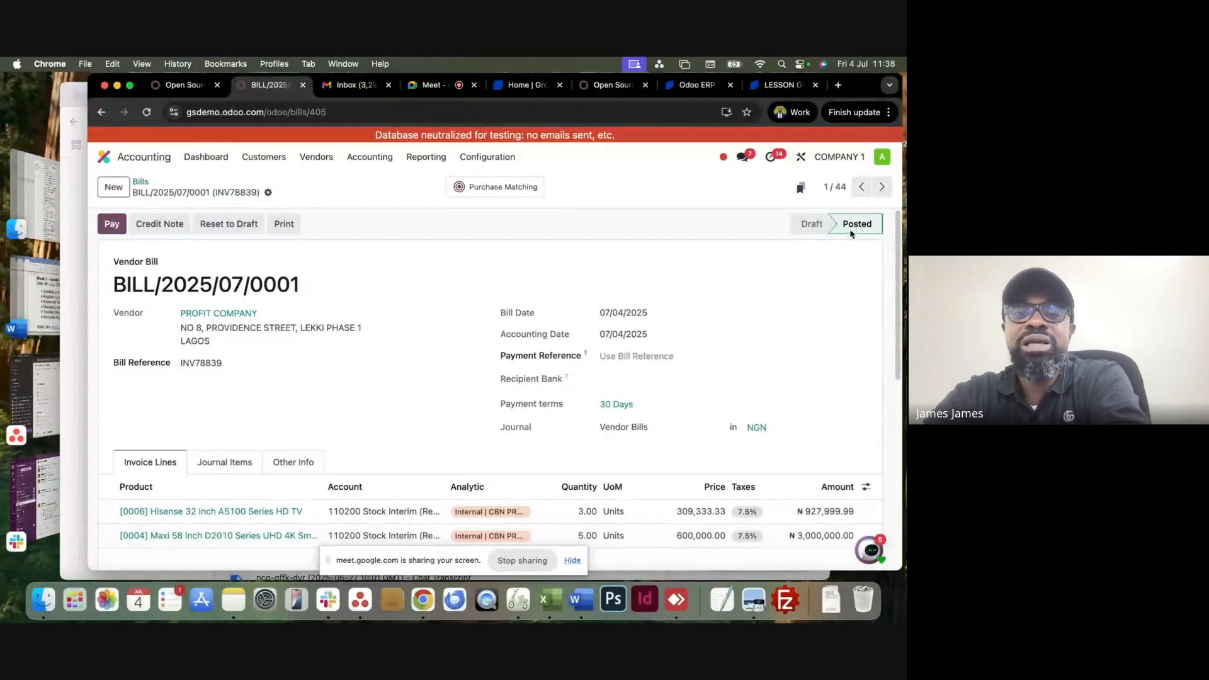
scroll(726, 334, down, 2)
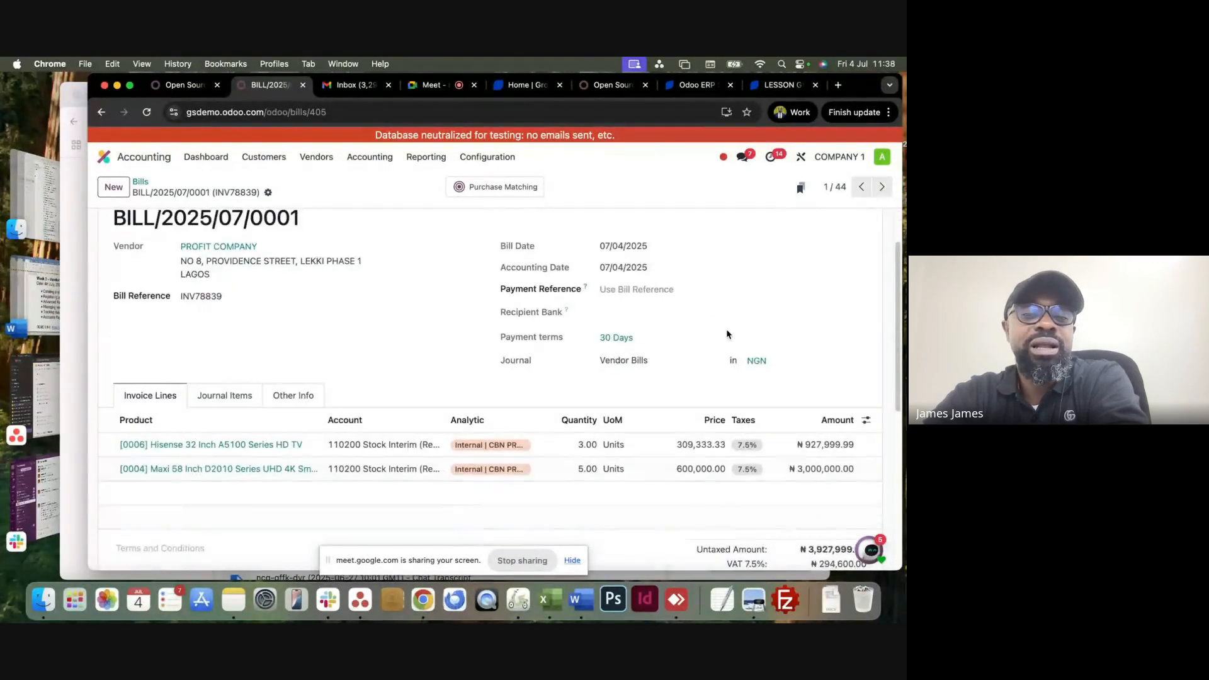
scroll(726, 333, up, 2)
scroll(699, 384, down, 4)
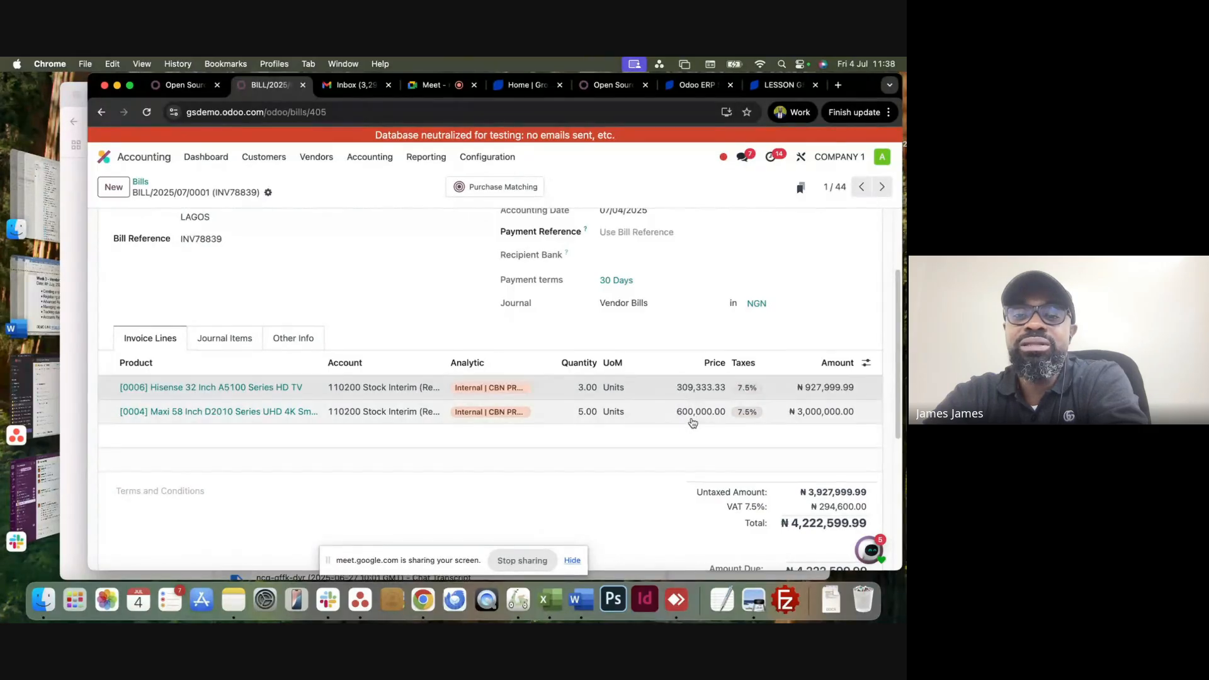
scroll(692, 423, down, 5)
scroll(692, 423, down, 2)
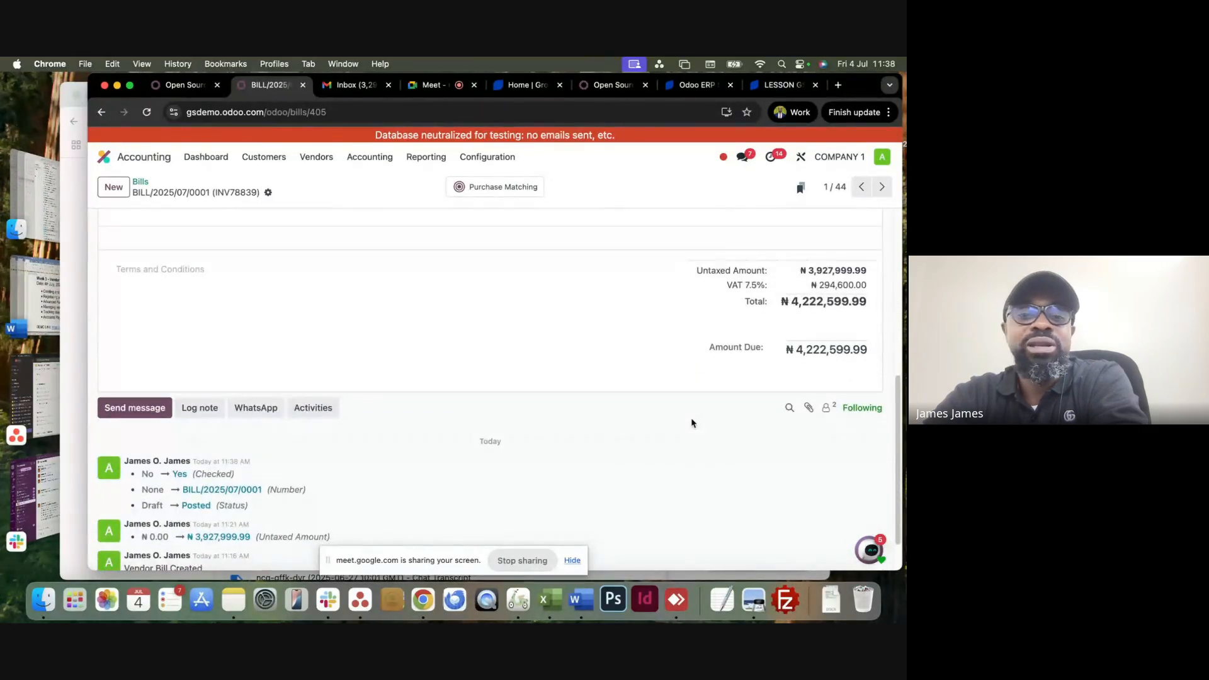
scroll(691, 423, up, 7)
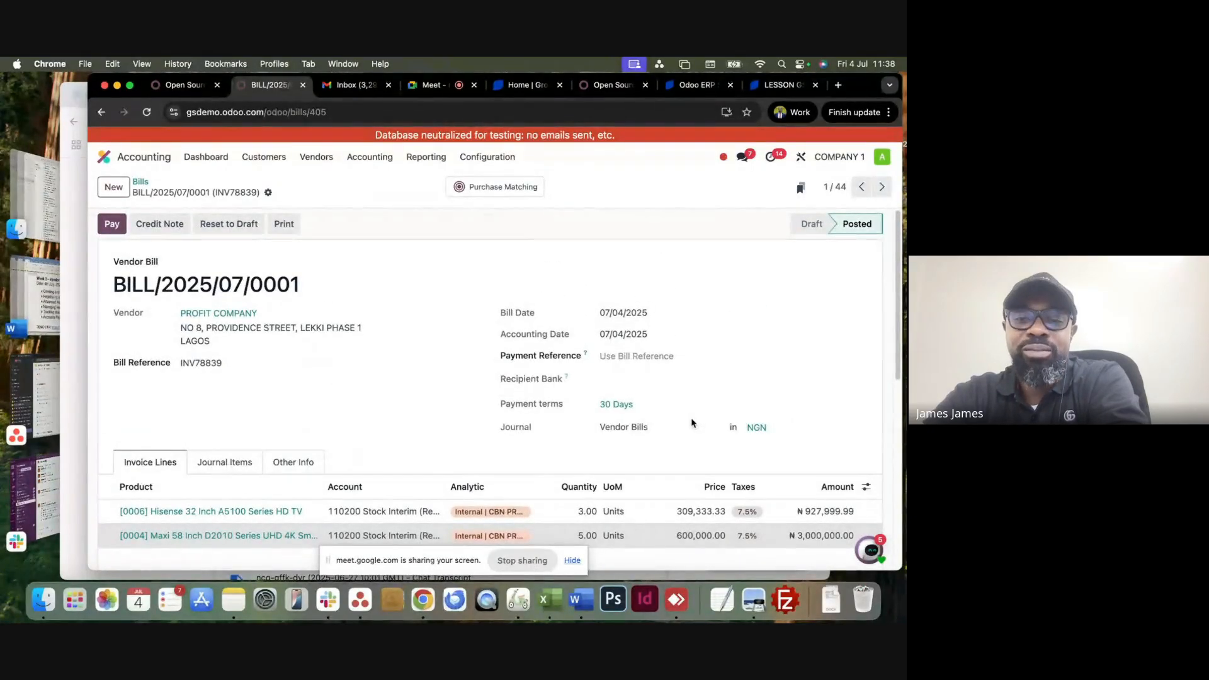
scroll(690, 420, down, 5)
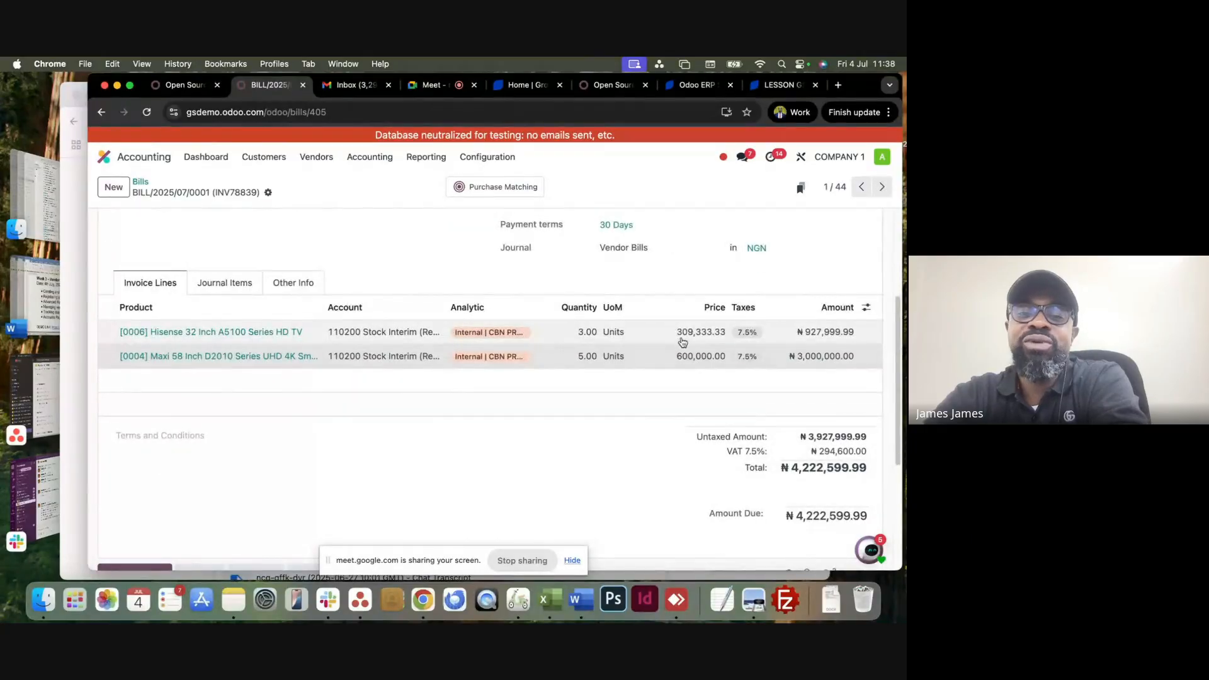
scroll(682, 342, up, 5)
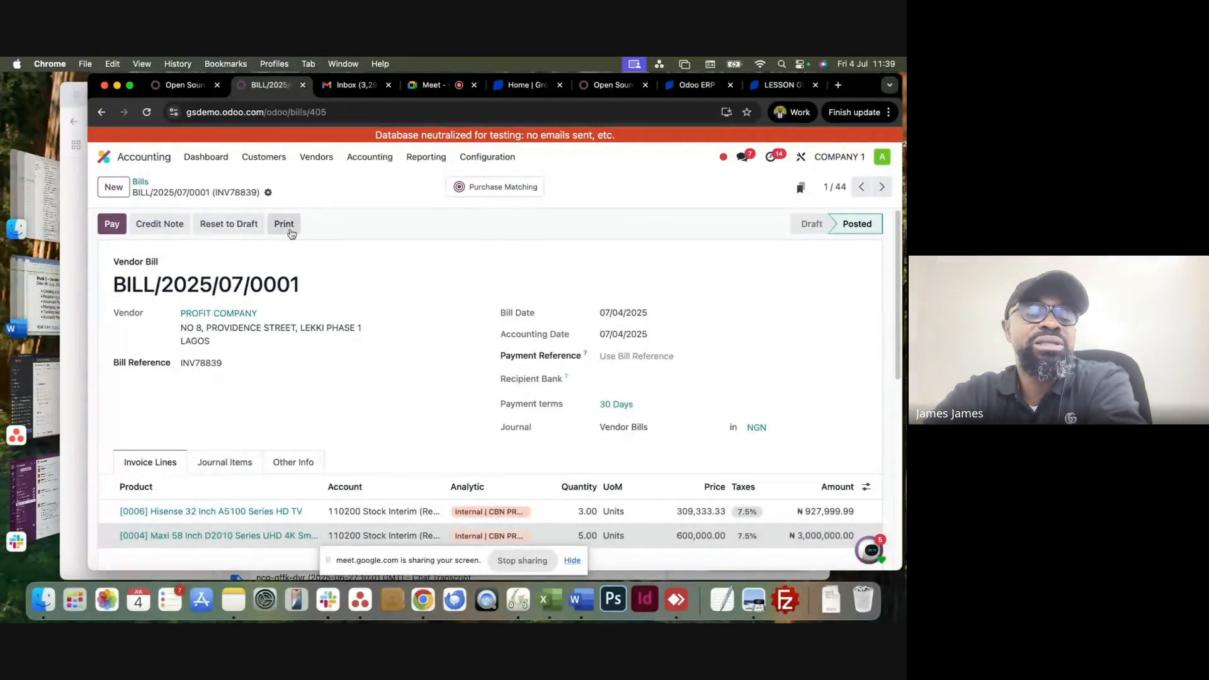
Check the additional actions for the posted bill, dismiss them, and look over its header and invoice lines.
click(269, 193)
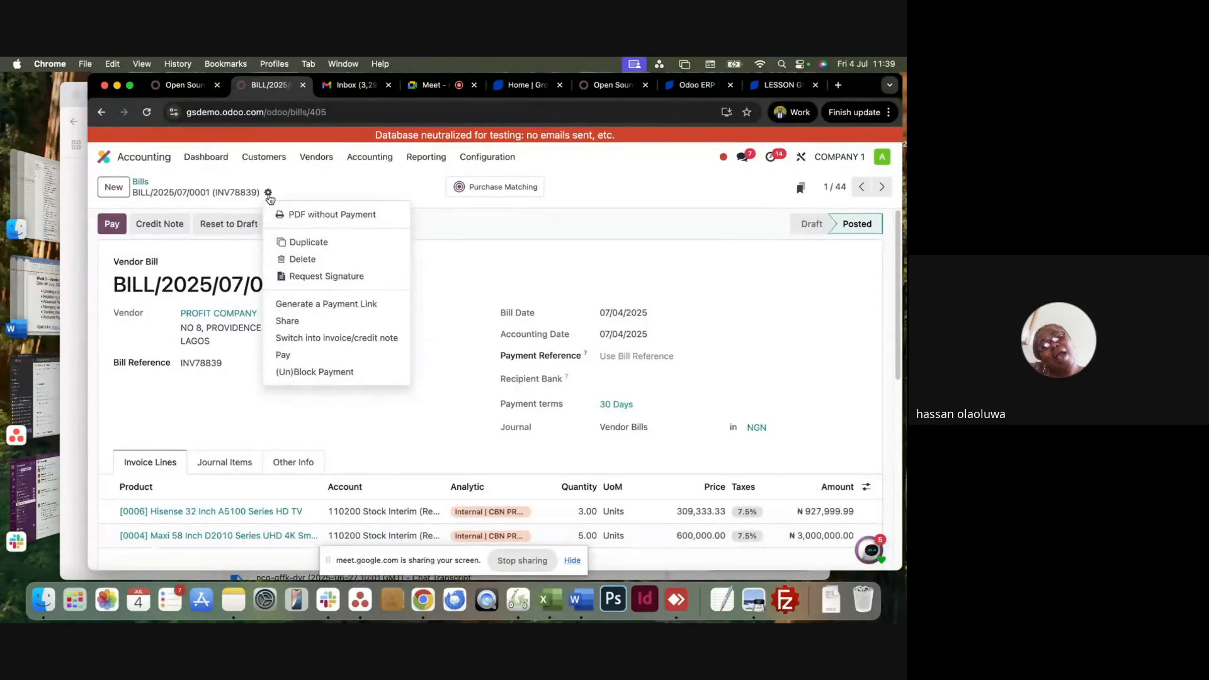
click(309, 187)
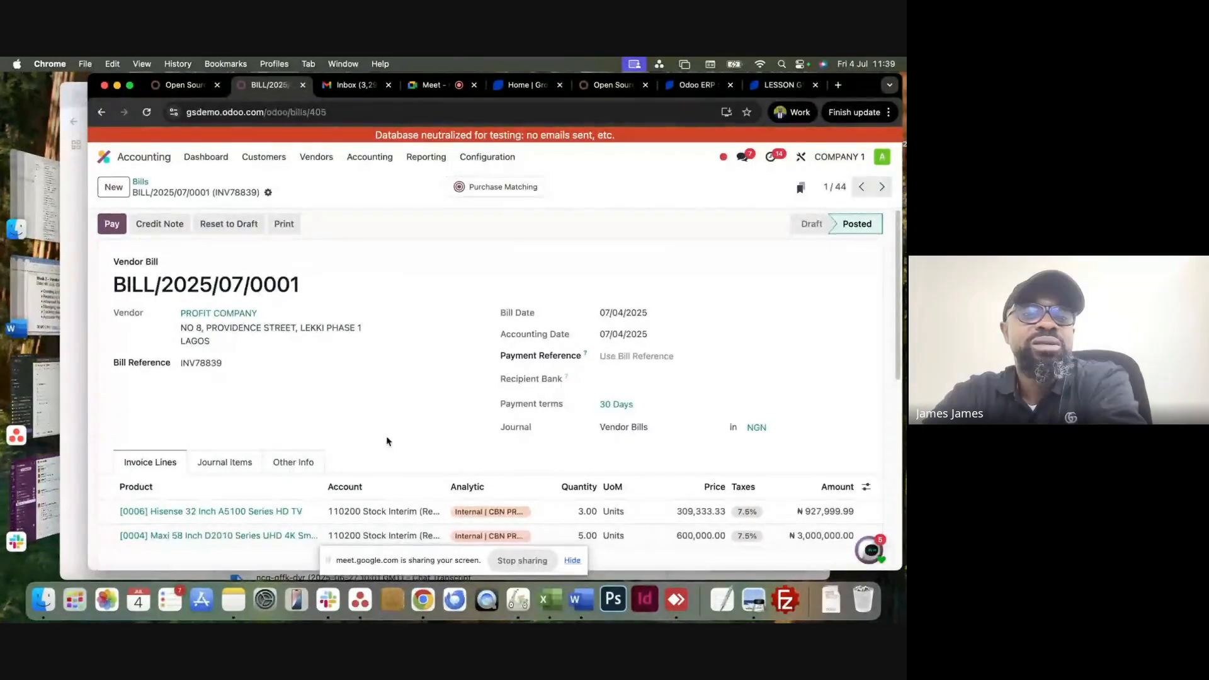
scroll(388, 440, down, 3)
scroll(387, 441, up, 3)
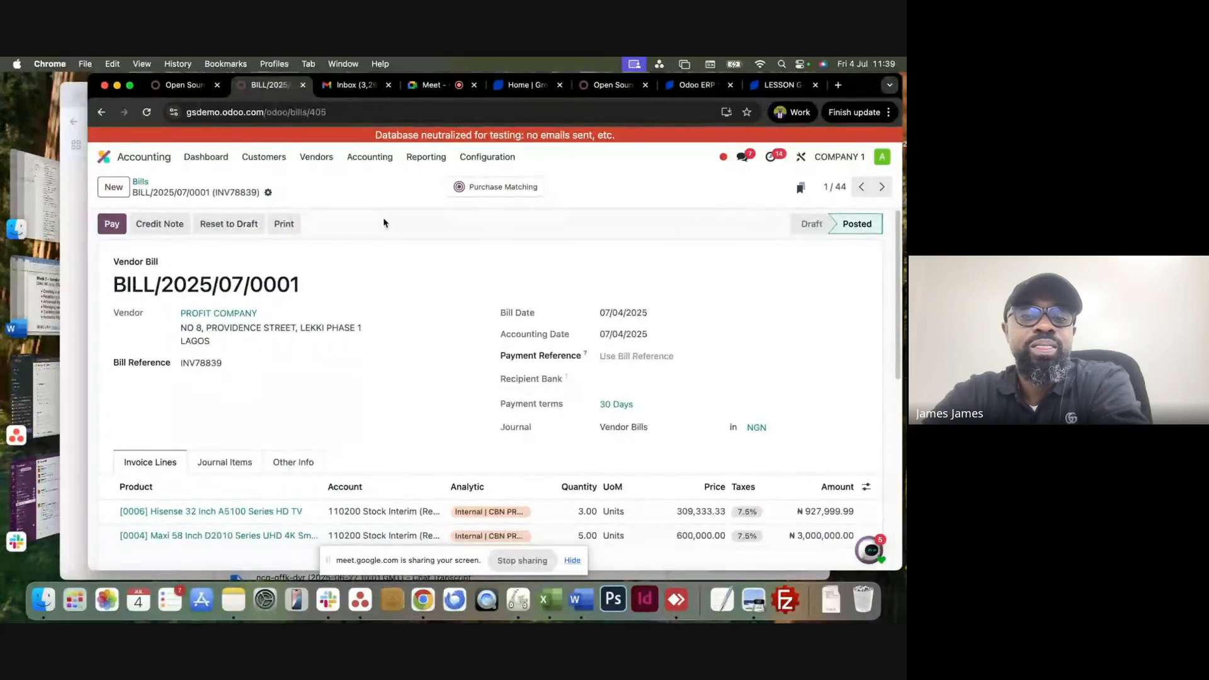
scroll(384, 223, down, 2)
scroll(384, 223, down, 1)
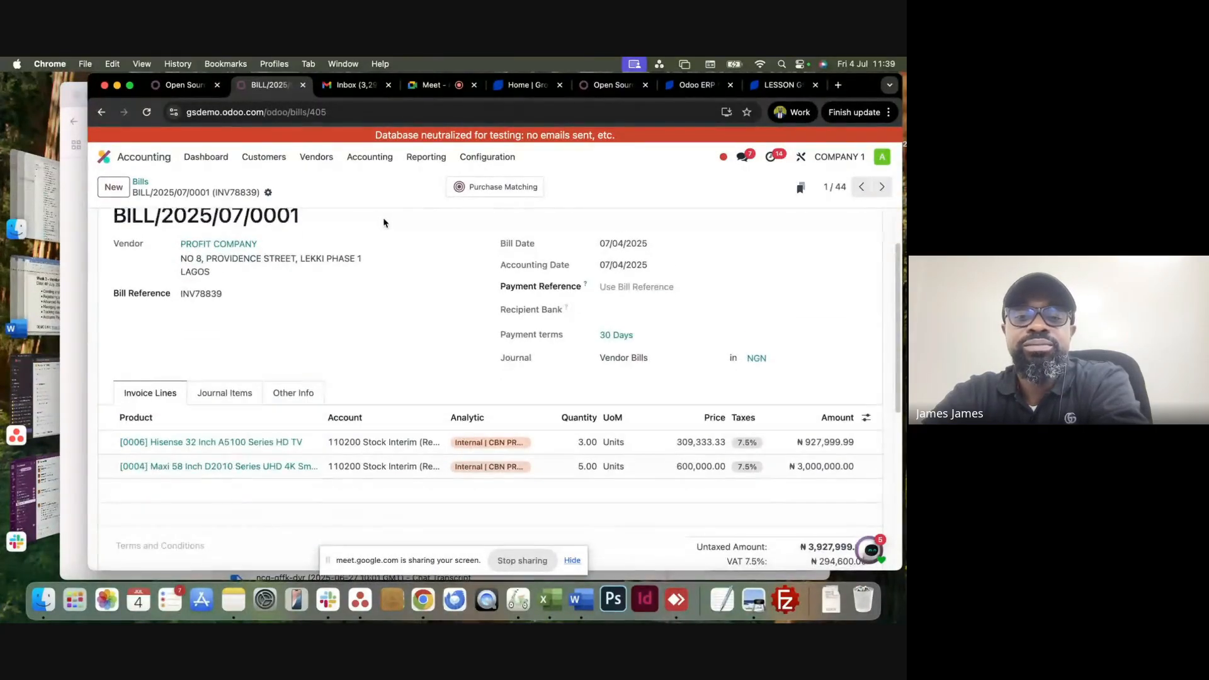
scroll(383, 223, up, 3)
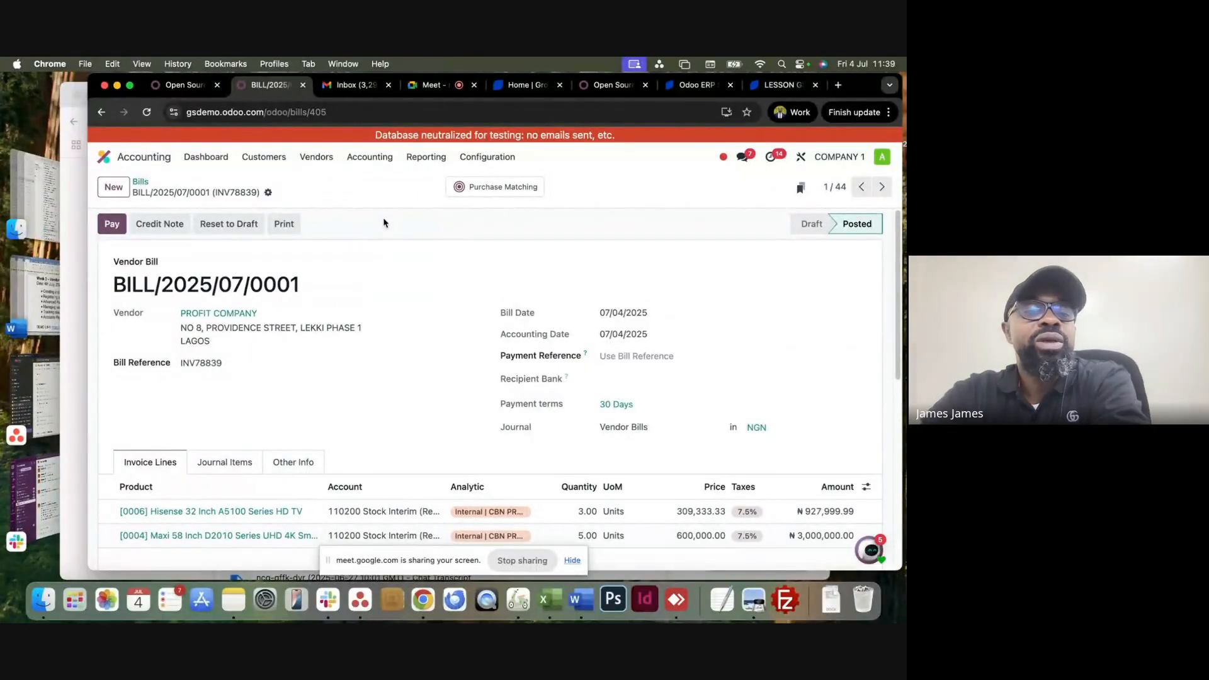
Bring up the posted bill's additional actions again, including Duplicate, and close them without choosing any.
click(268, 193)
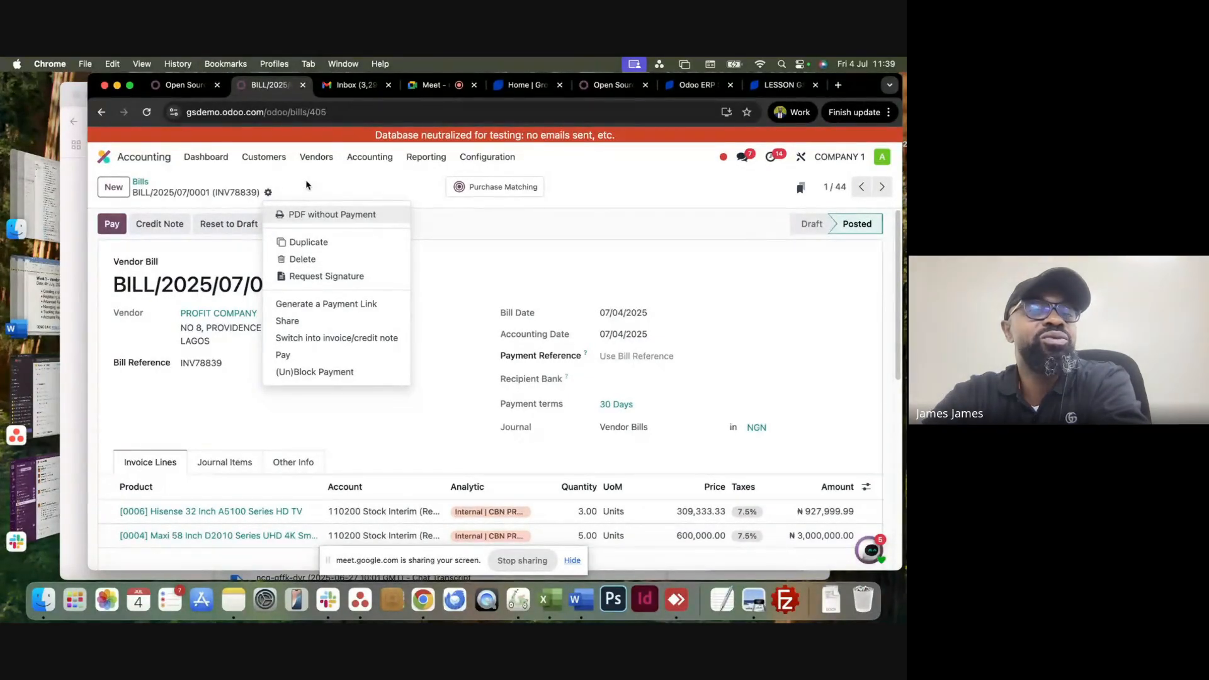
click(268, 193)
click(270, 193)
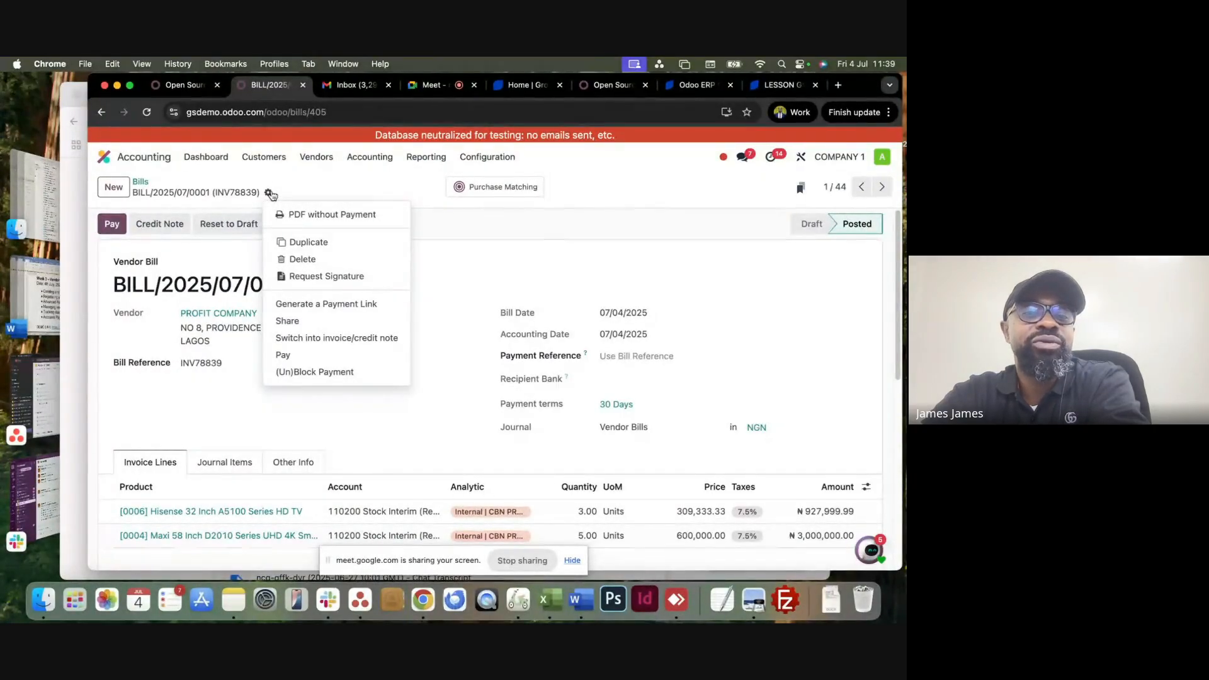
click(445, 222)
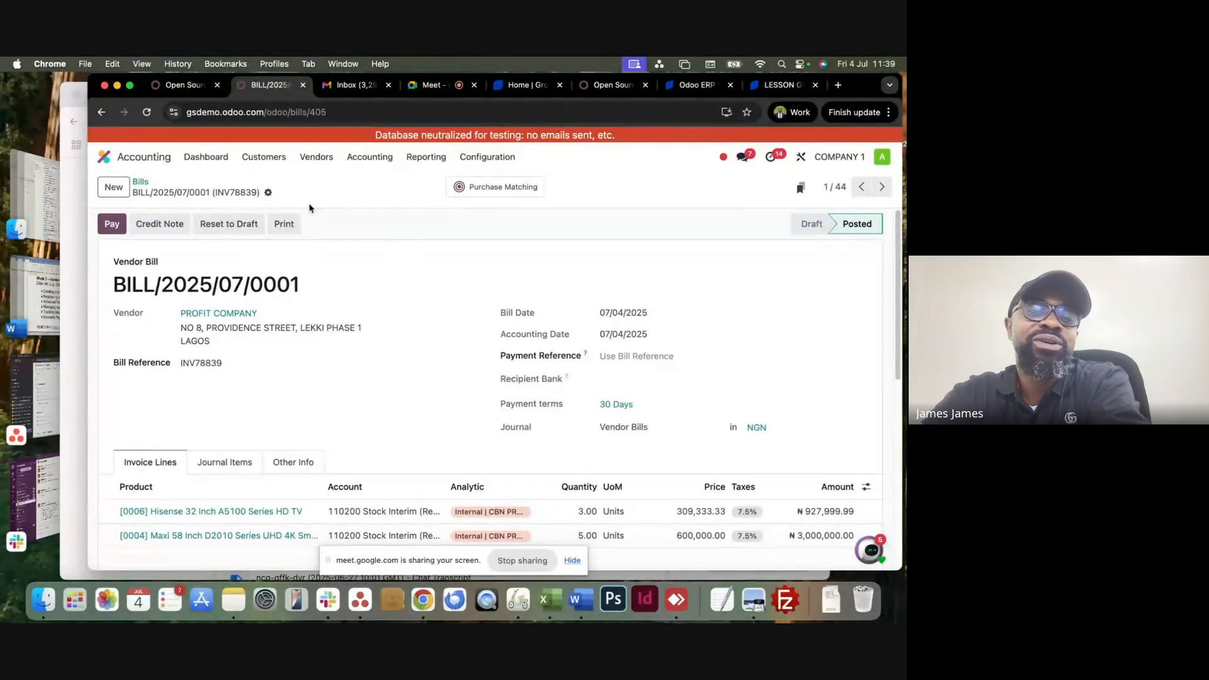
click(268, 196)
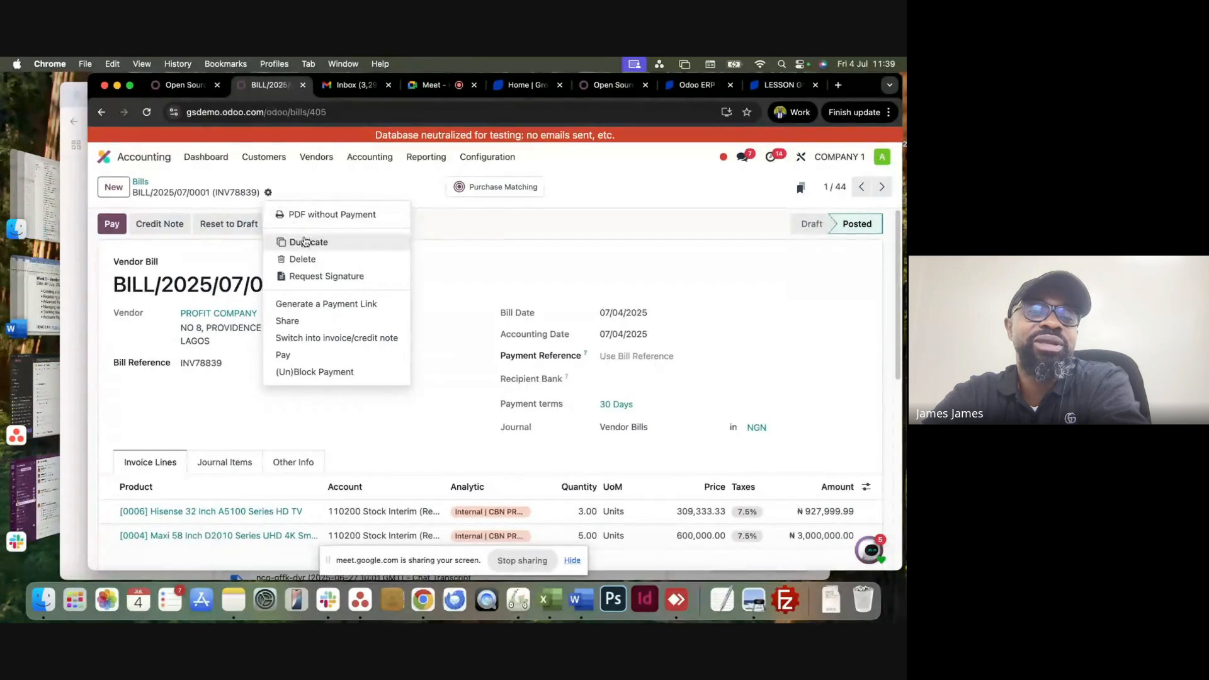
click(337, 188)
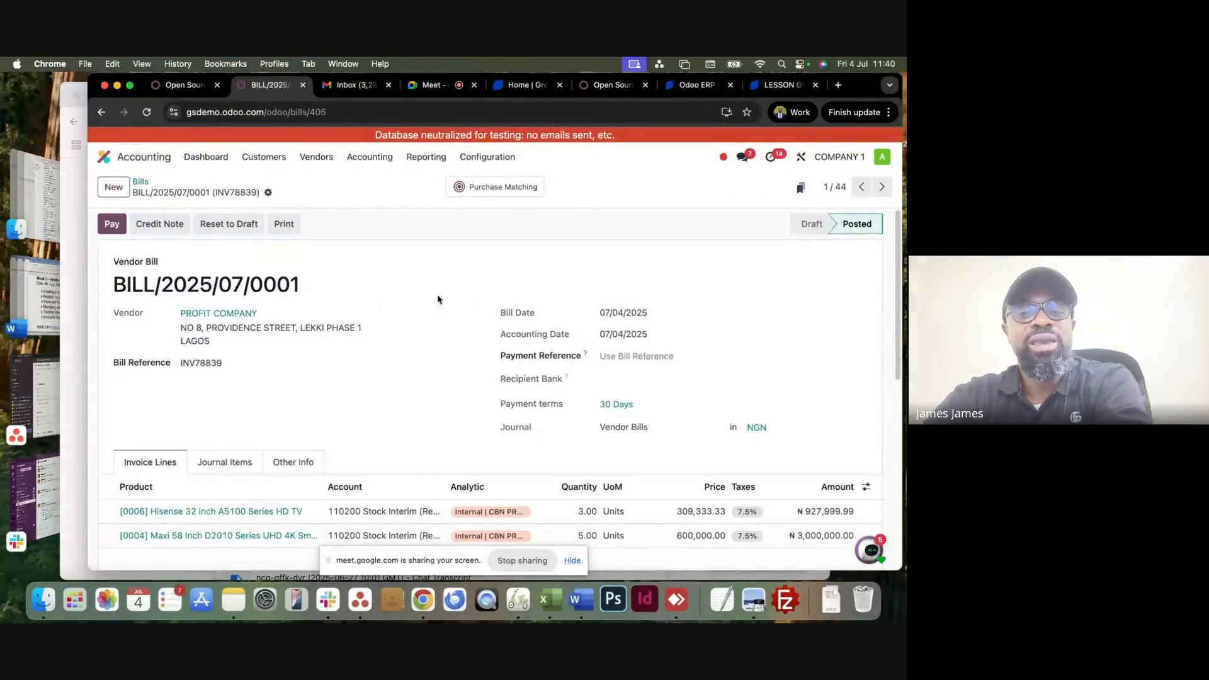
Go back to the vendor bills list, check the PROFIT COMPANY bill's entry, and reopen that bill.
click(142, 182)
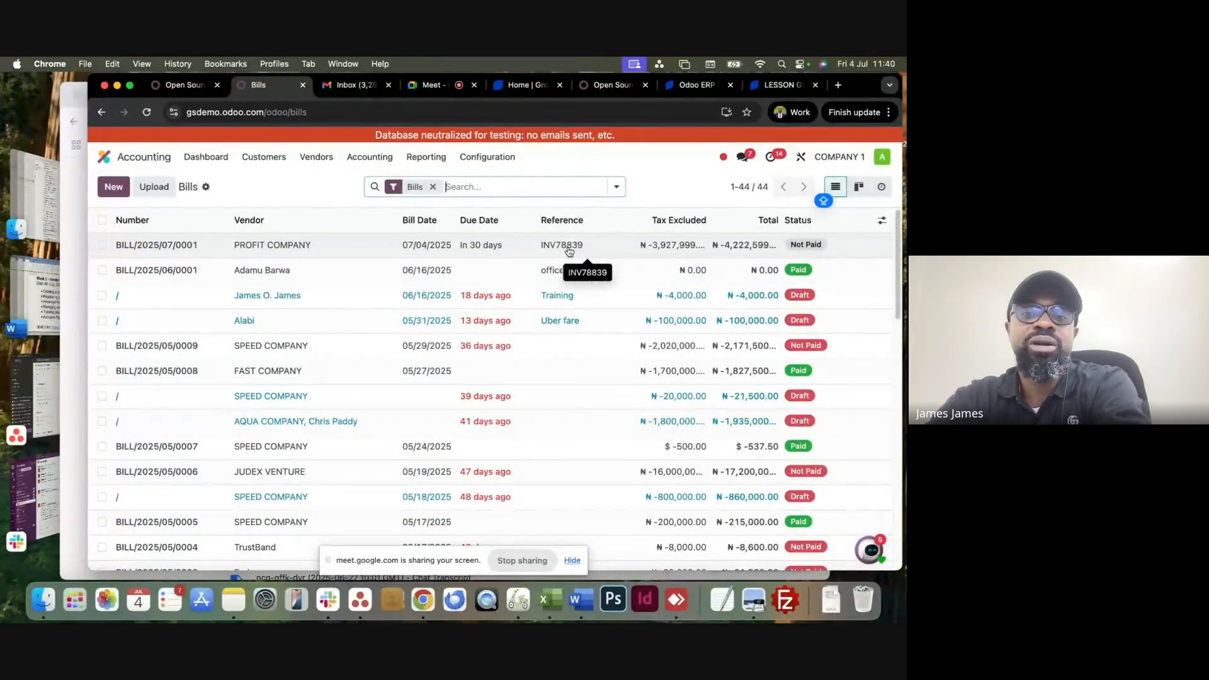
click(299, 254)
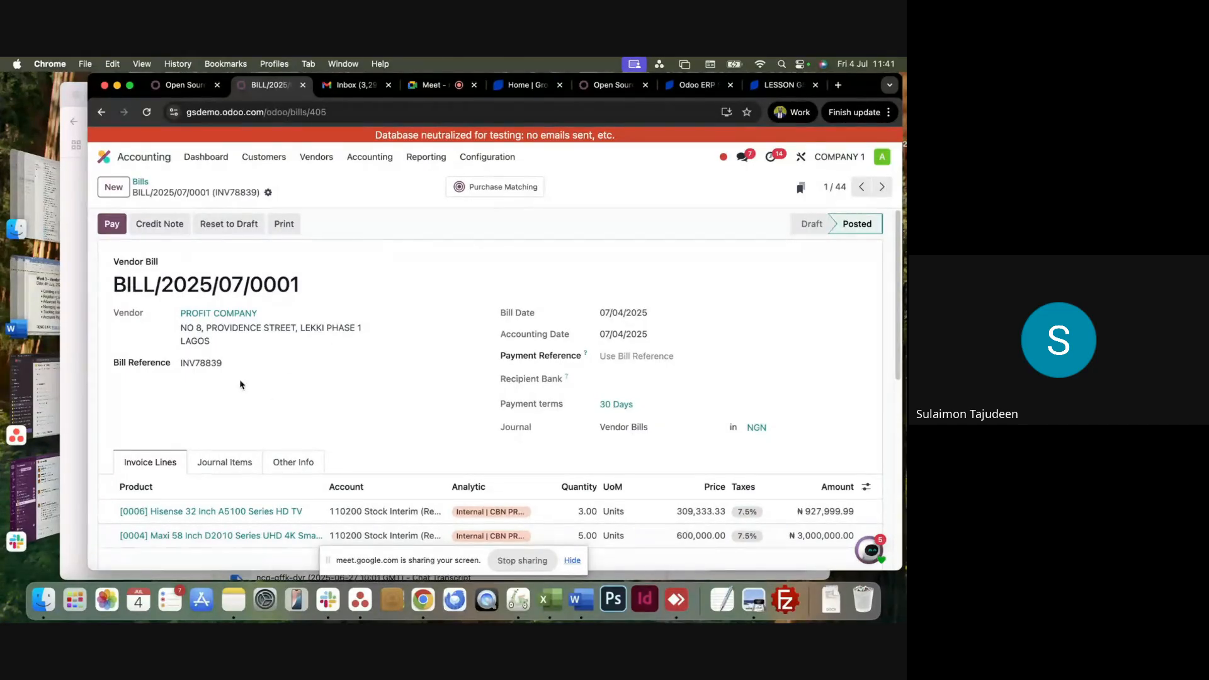
Highlight the posted bill's number and its Bill Reference to compare the internal number with the vendor's reference.
triple_click(176, 283)
triple_click(176, 281)
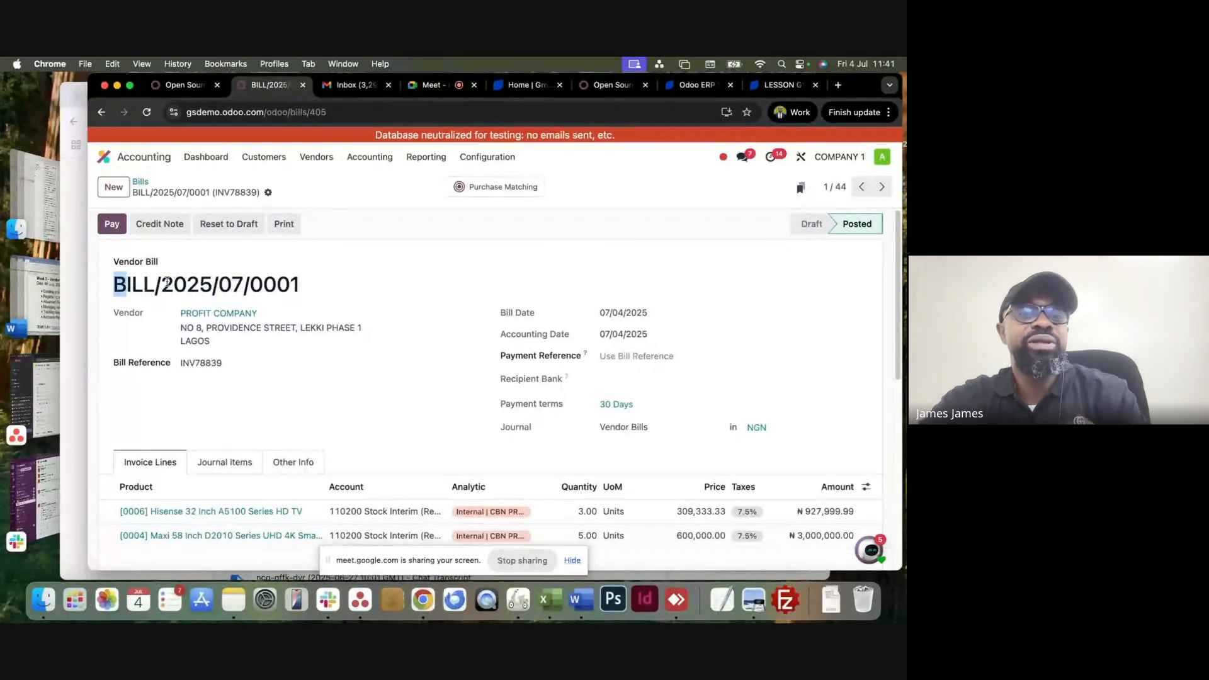
click(115, 283)
drag(115, 284, 309, 281)
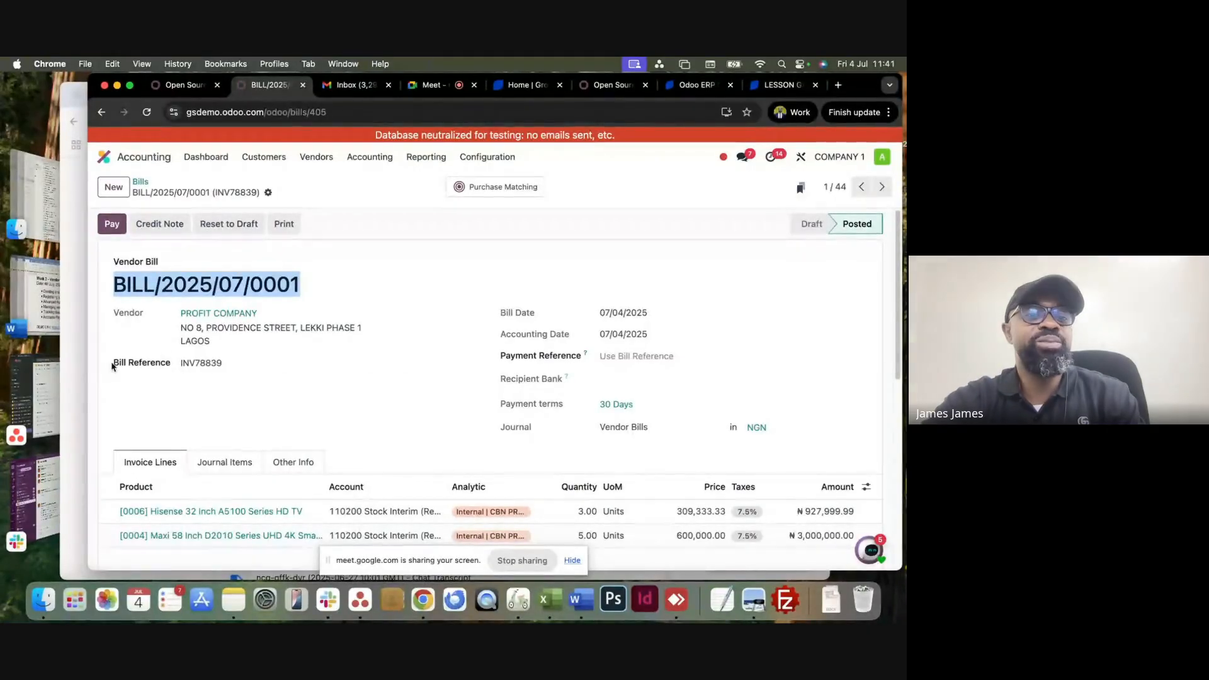
drag(114, 360, 169, 361)
click(232, 361)
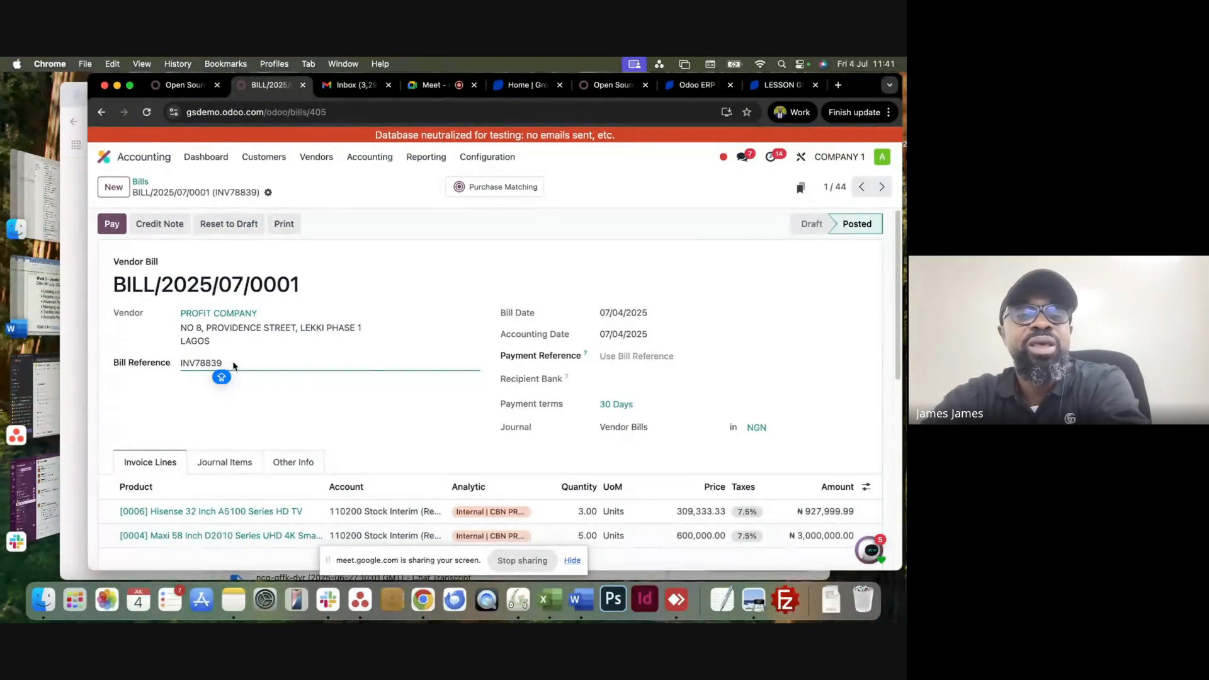
drag(113, 284, 301, 288)
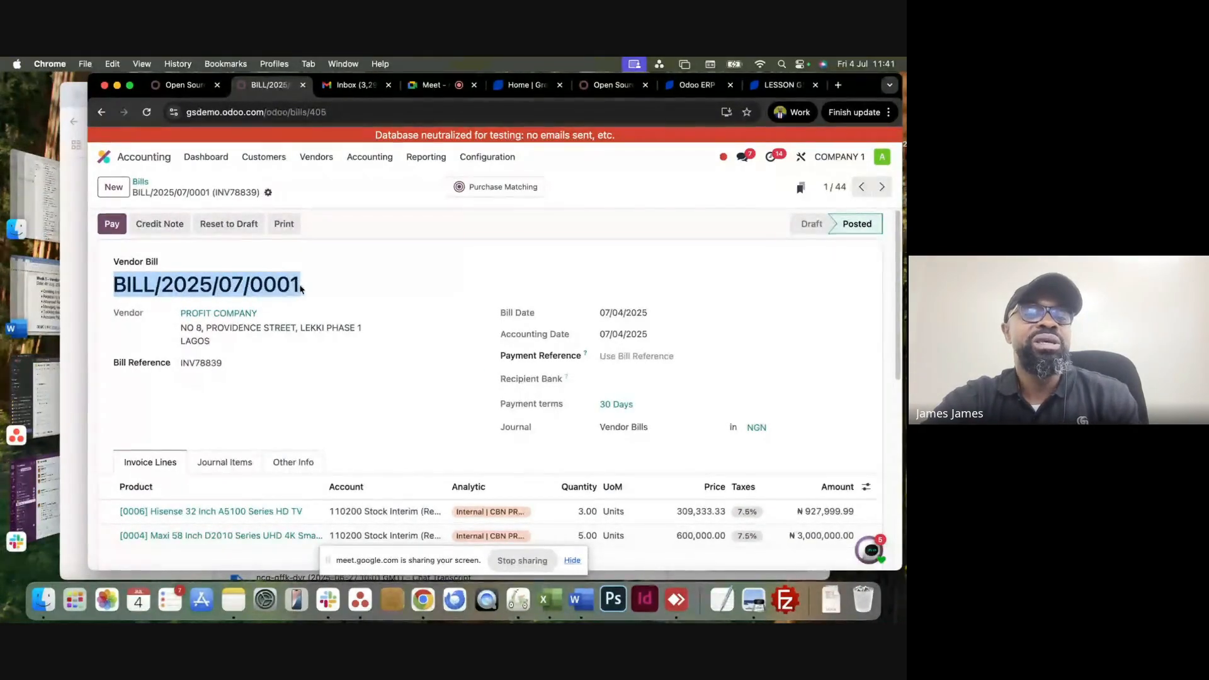
key(ctrl+super+d)
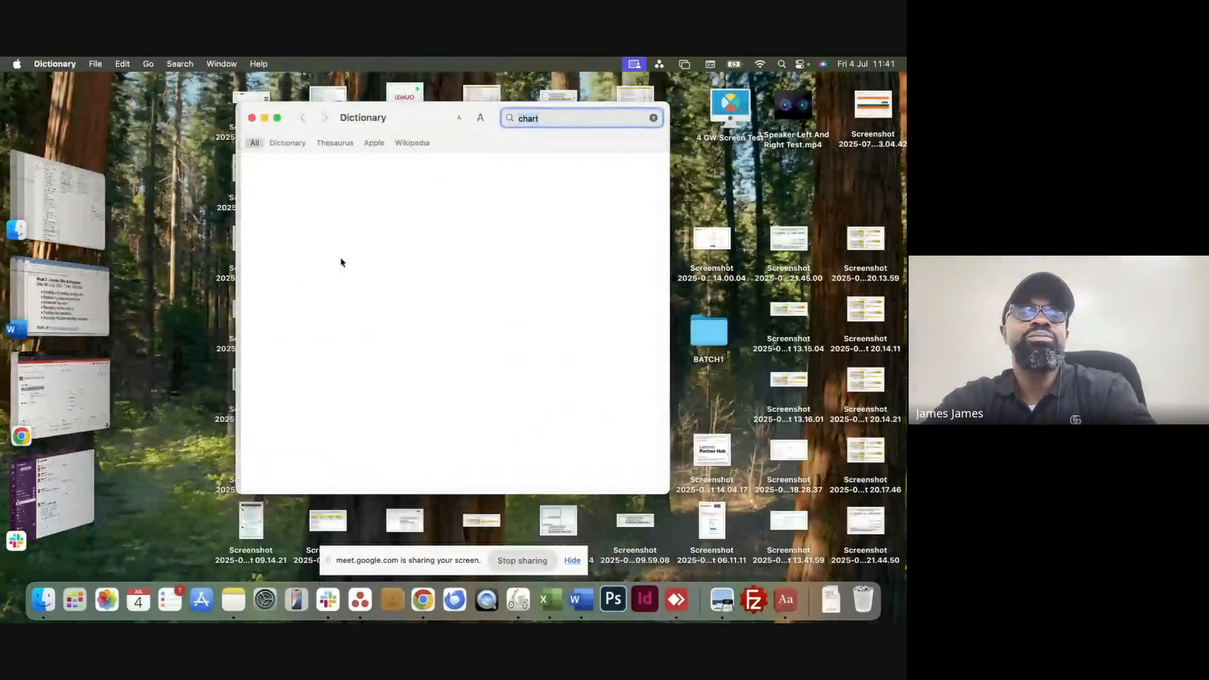
Switch to the Chrome window with Odoo Accounting and open PROFIT COMPANY's posted bill dated 07/04/2025 from the vendor bills list.
click(50, 394)
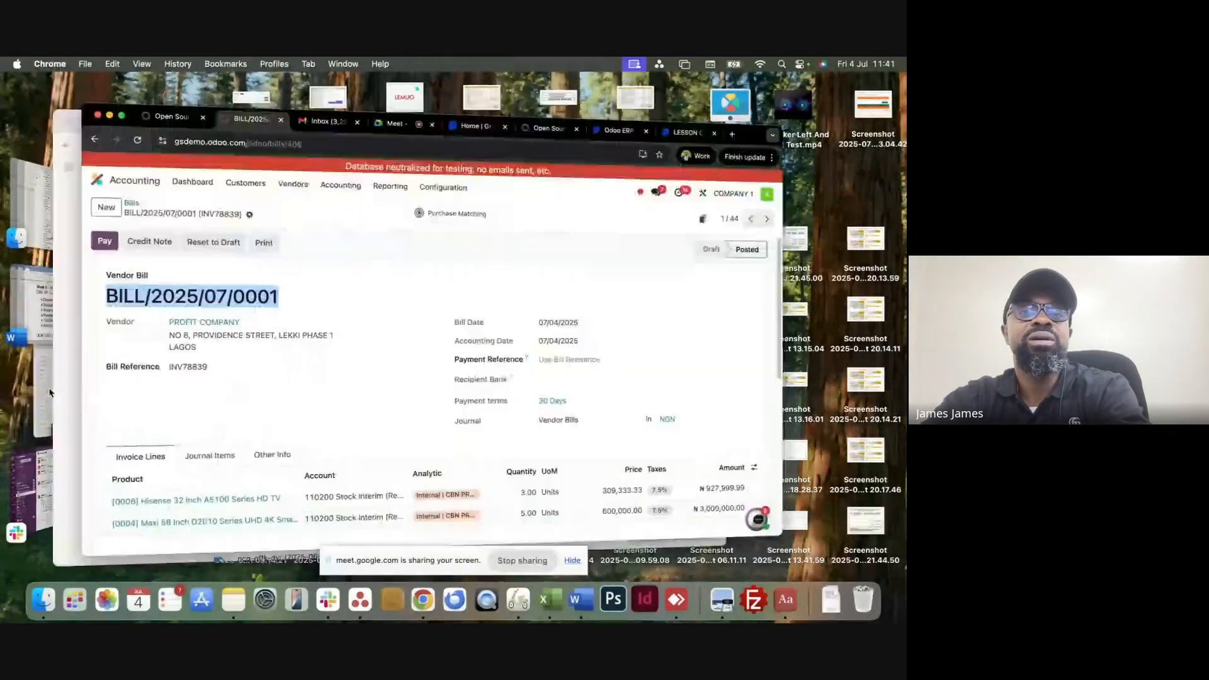
click(369, 227)
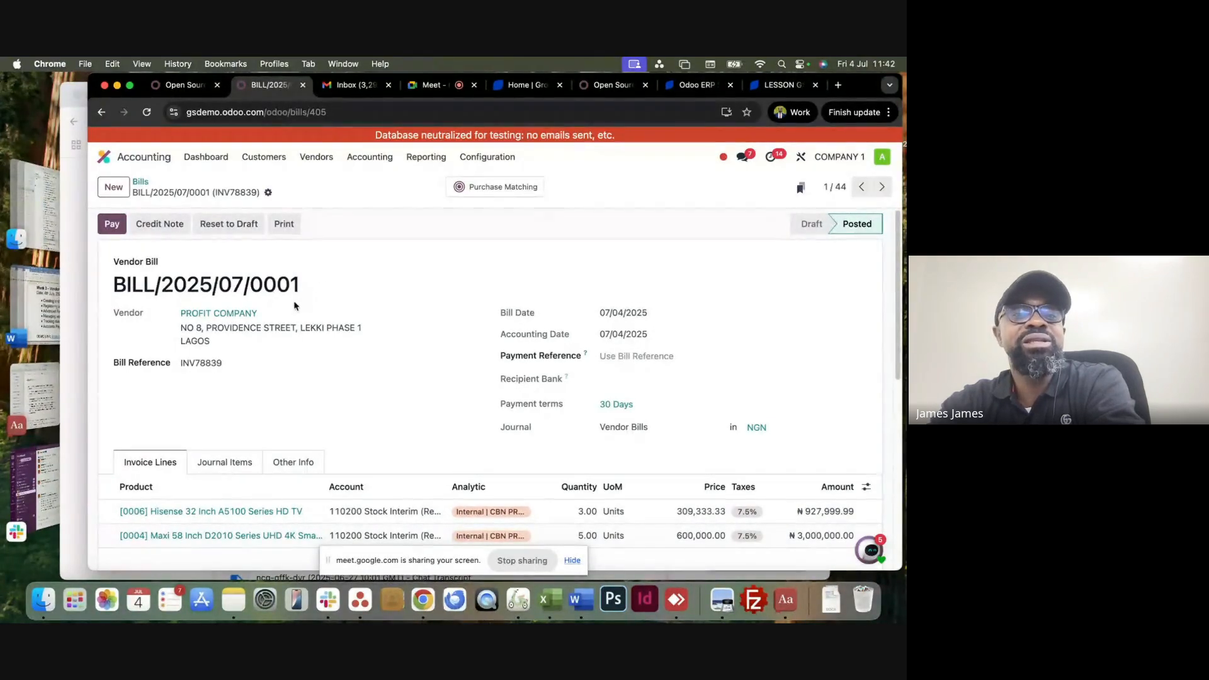
click(206, 157)
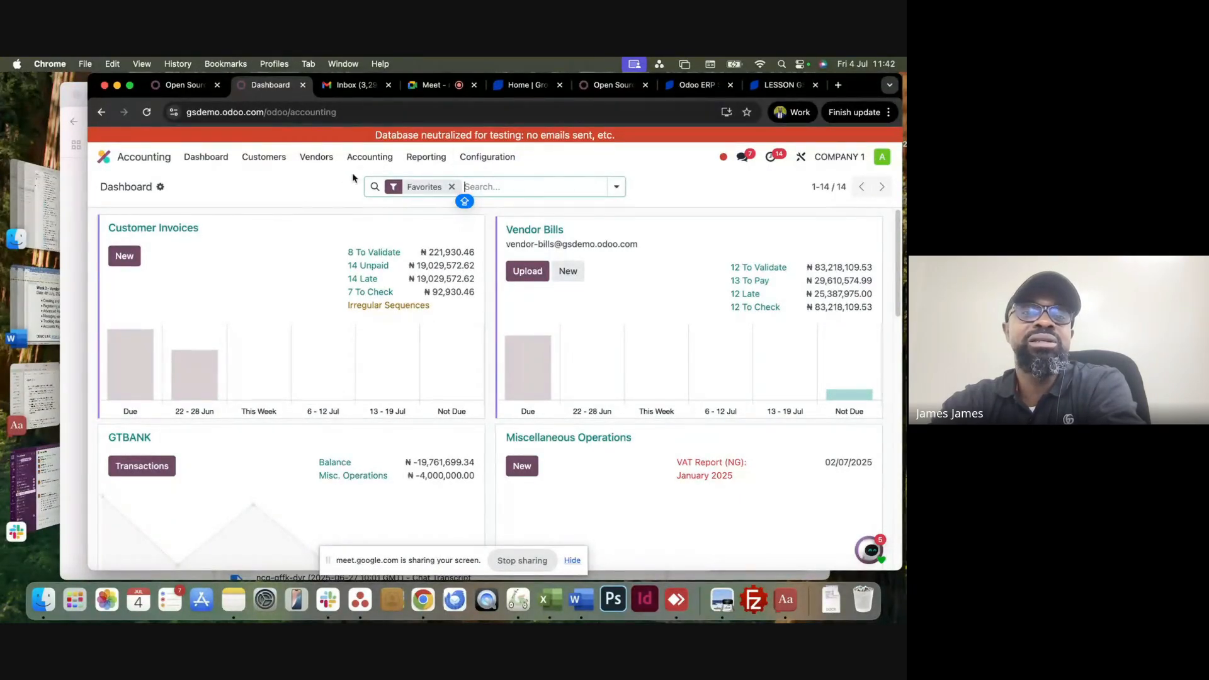
click(318, 158)
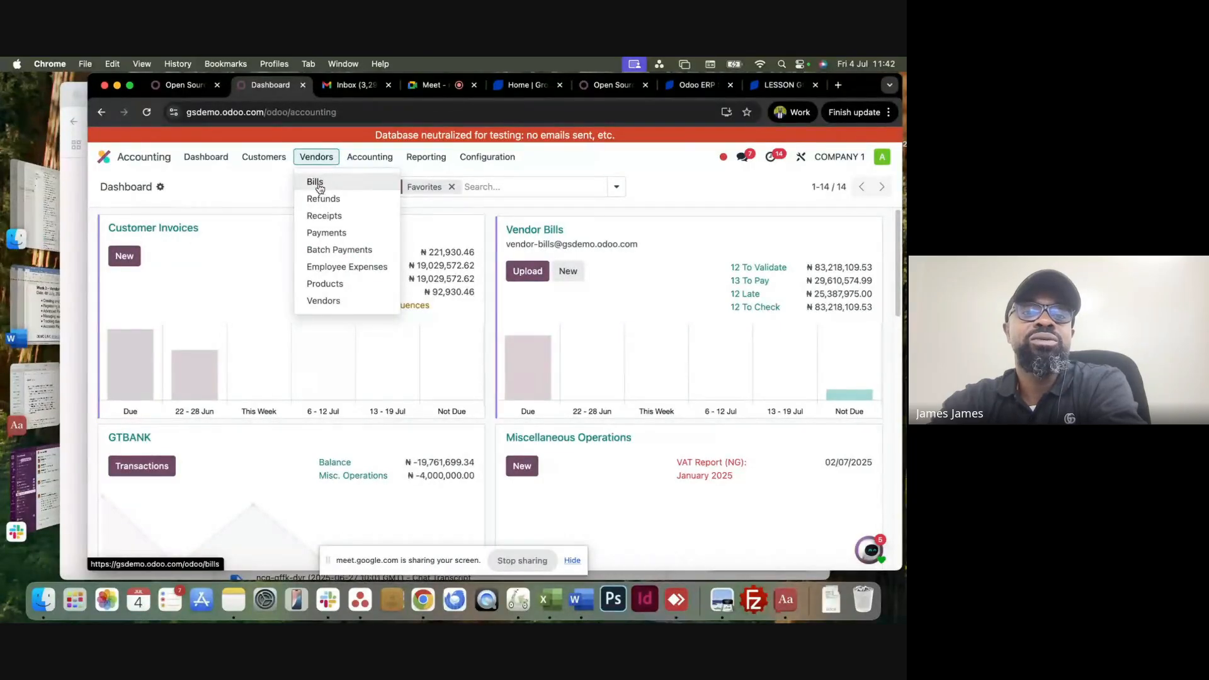
click(326, 187)
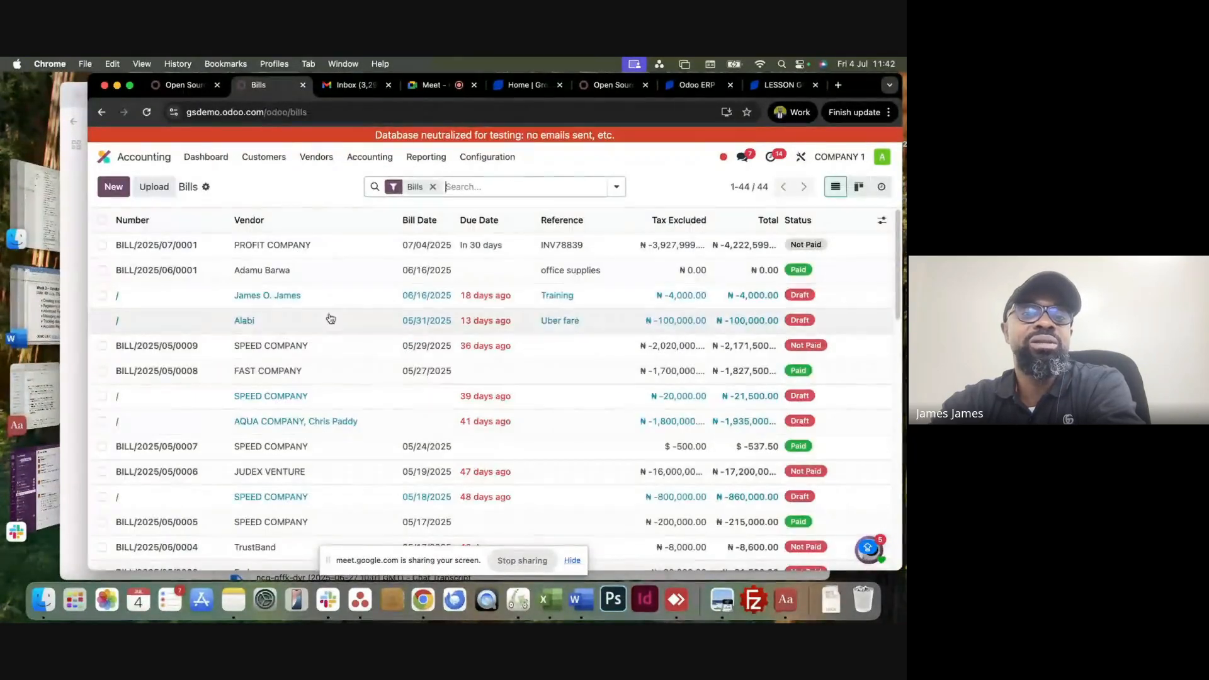
click(313, 251)
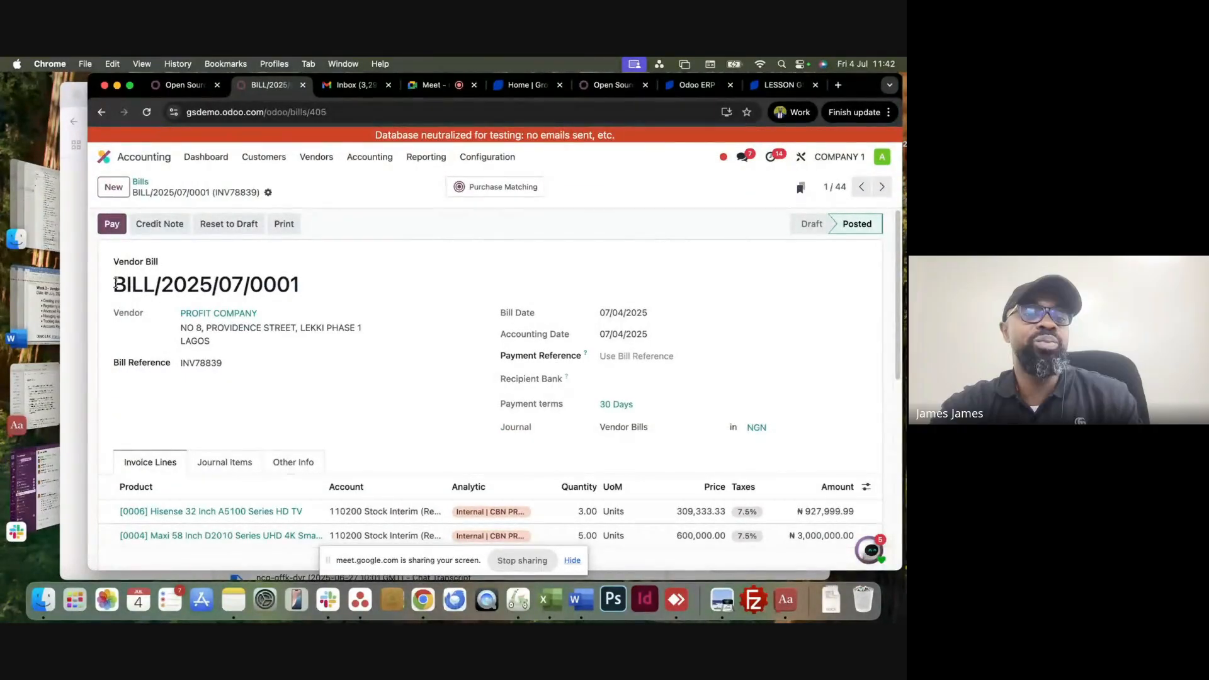
drag(116, 284, 203, 284)
click(202, 284)
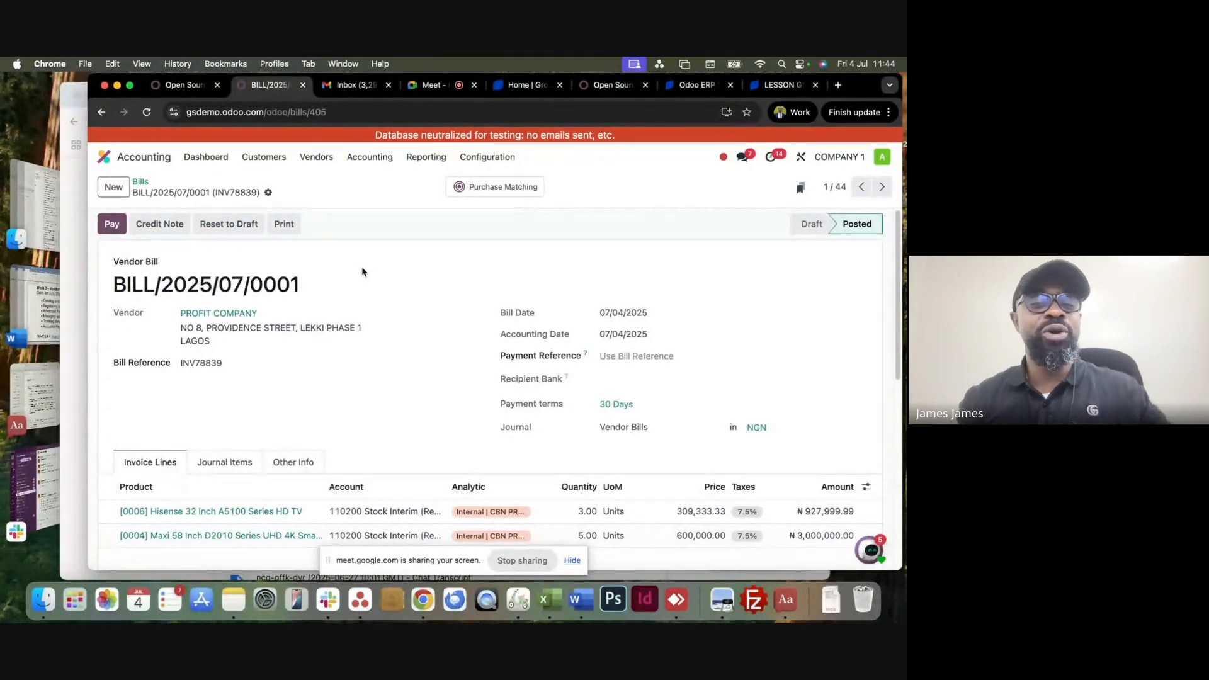
Examine the bill's journal items, invoice lines and totals.
scroll(363, 272, down, 2)
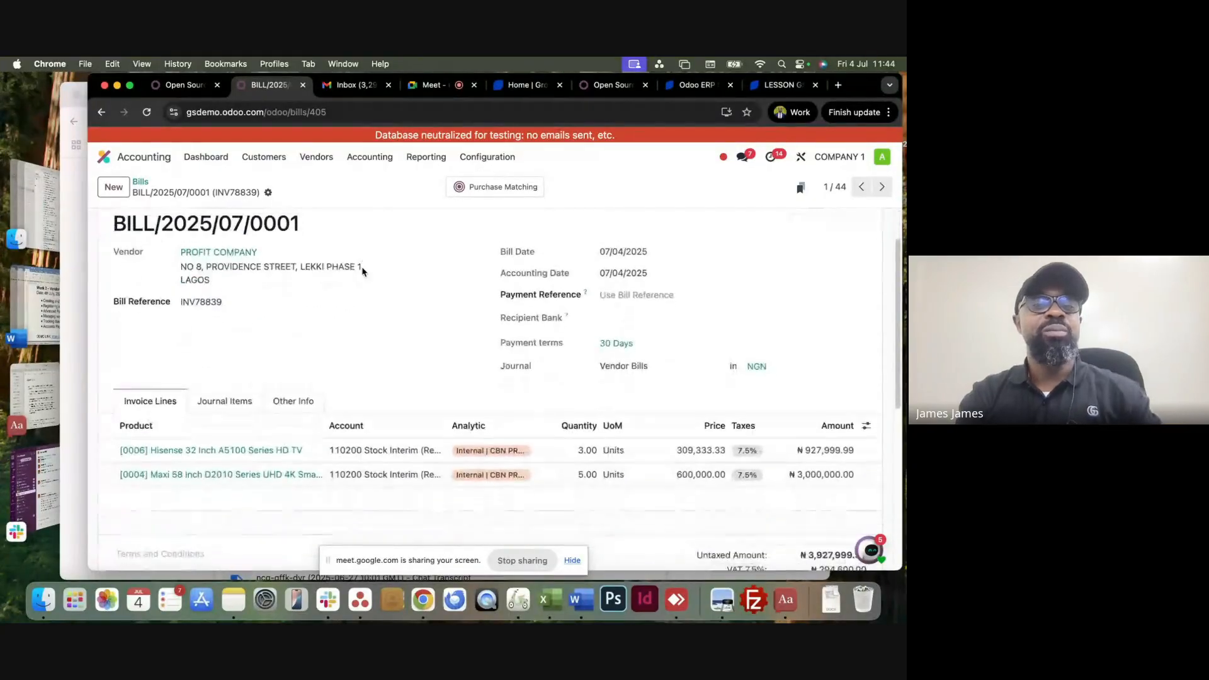
click(229, 403)
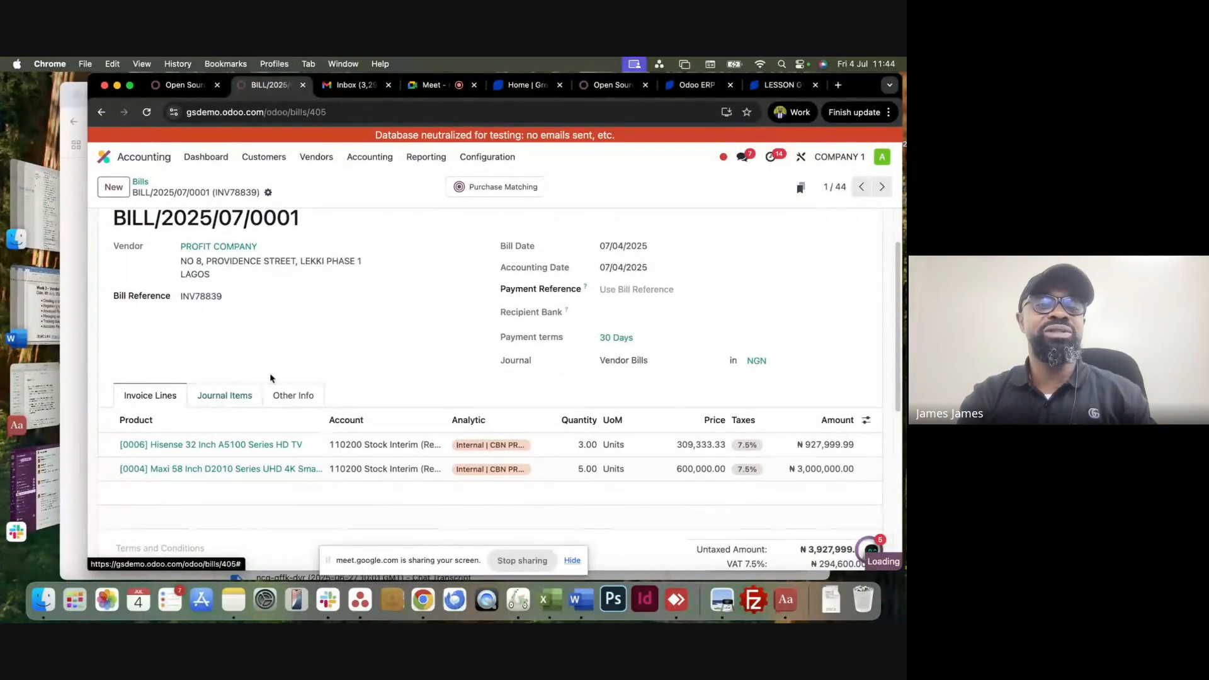
scroll(192, 393, down, 3)
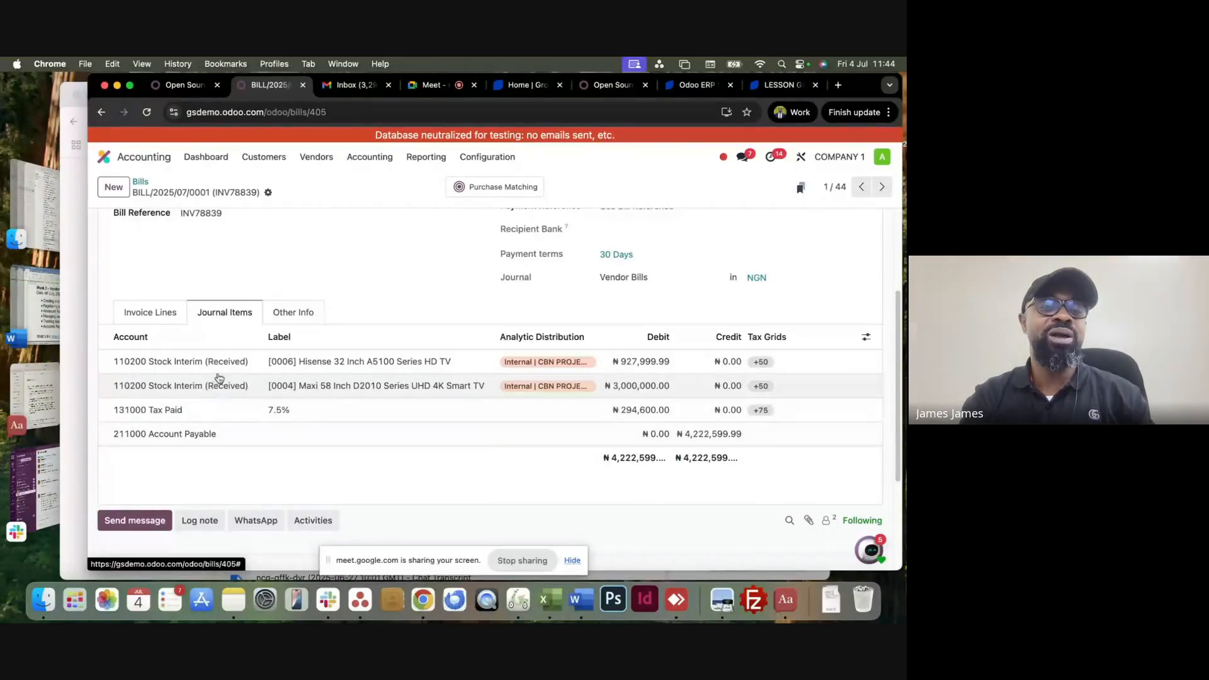
click(164, 323)
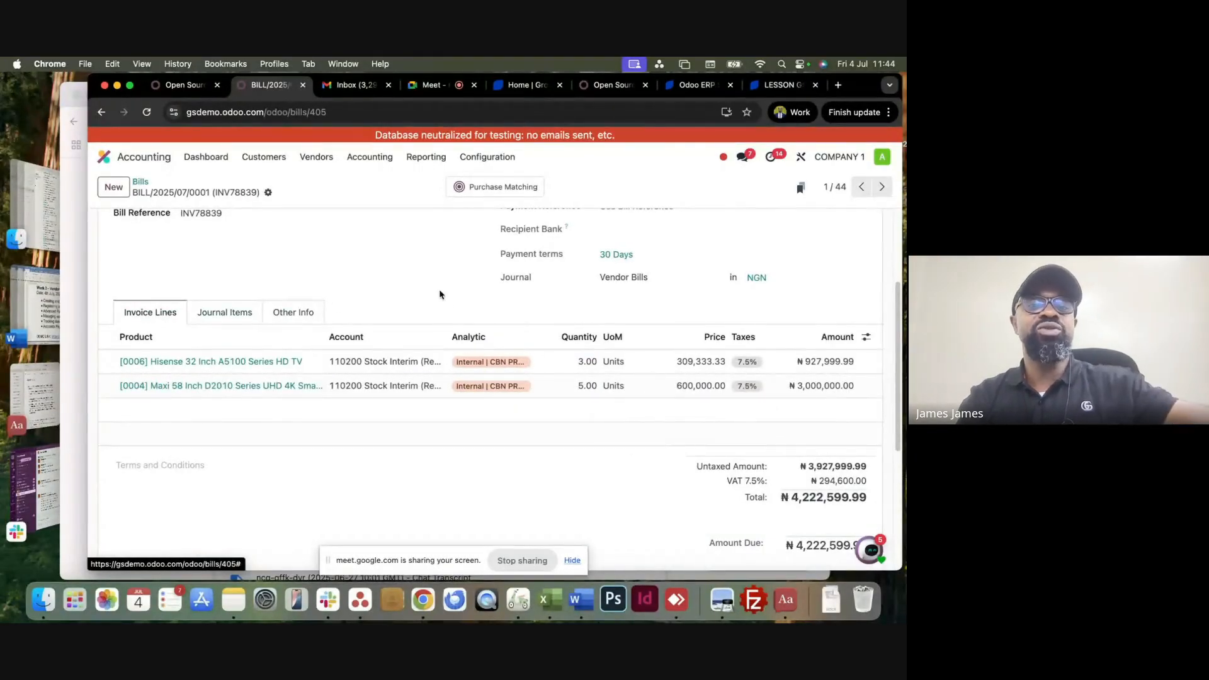
scroll(448, 301, up, 5)
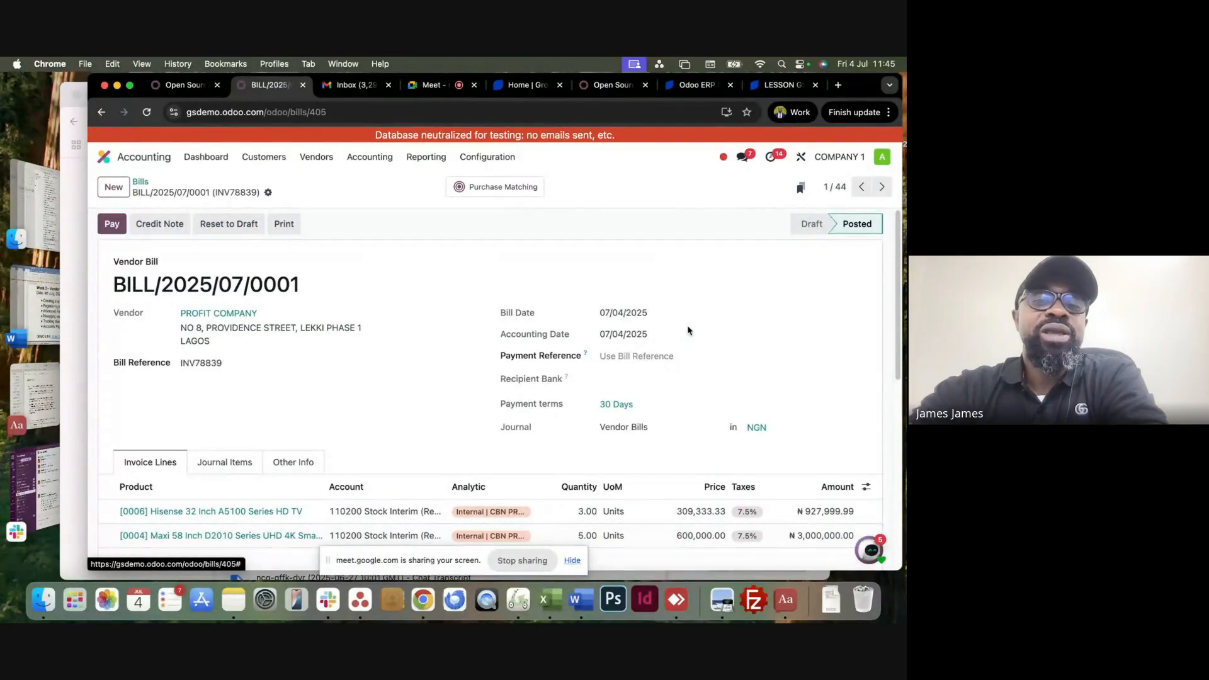
scroll(367, 350, down, 5)
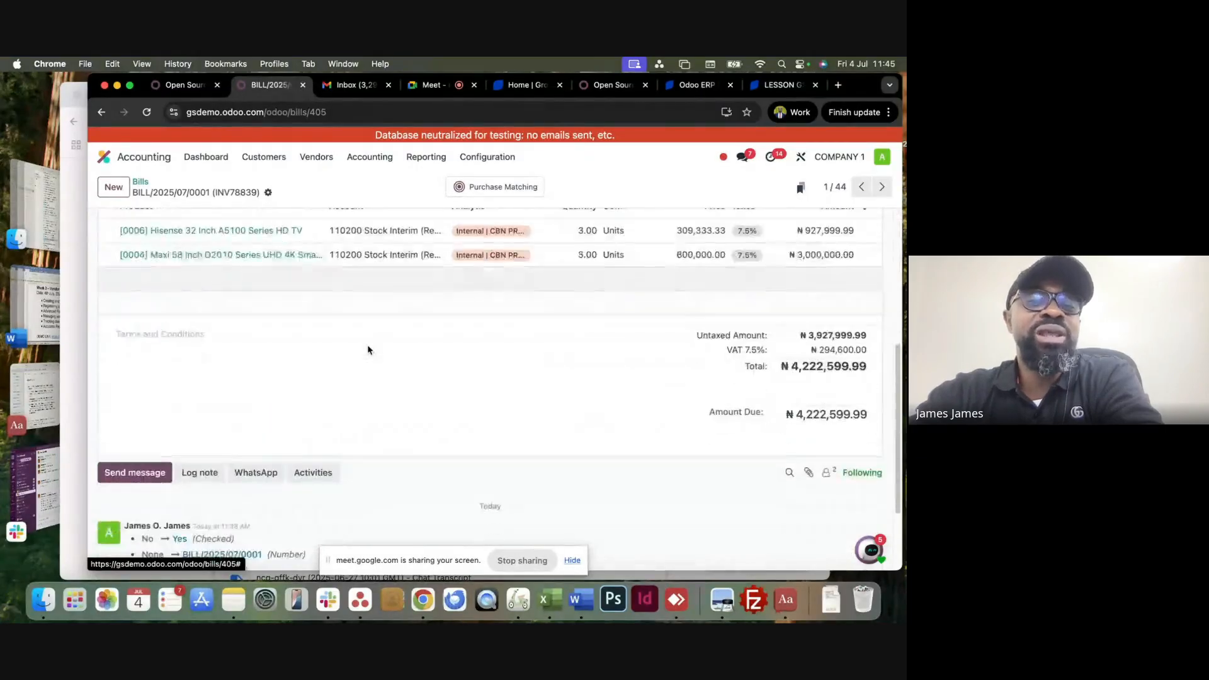
scroll(368, 350, up, 5)
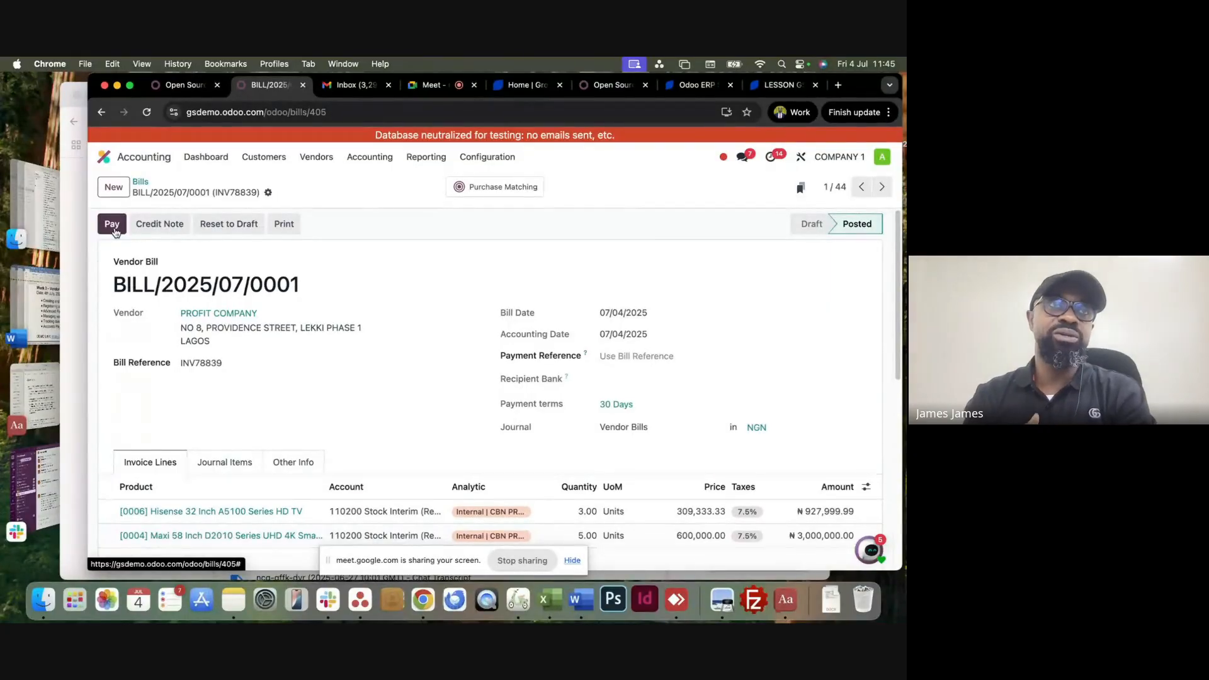
Look at the bill's file attachment picker and log note option, closing each without adding anything.
scroll(466, 334, down, 10)
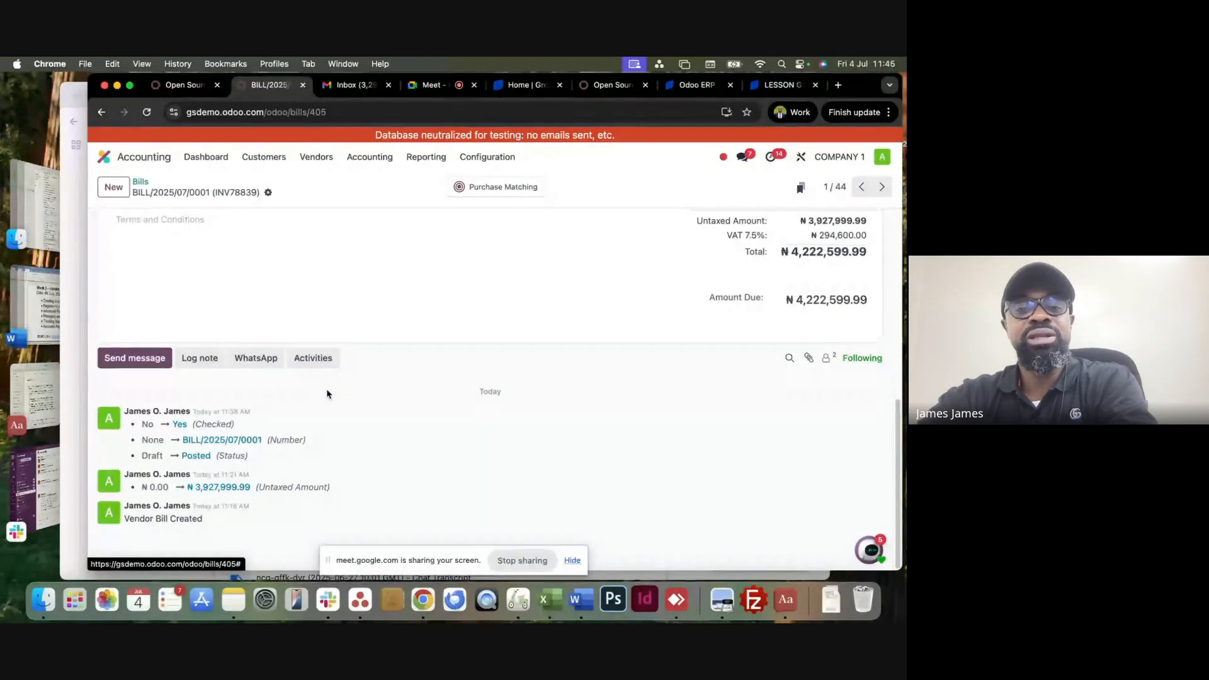
click(809, 359)
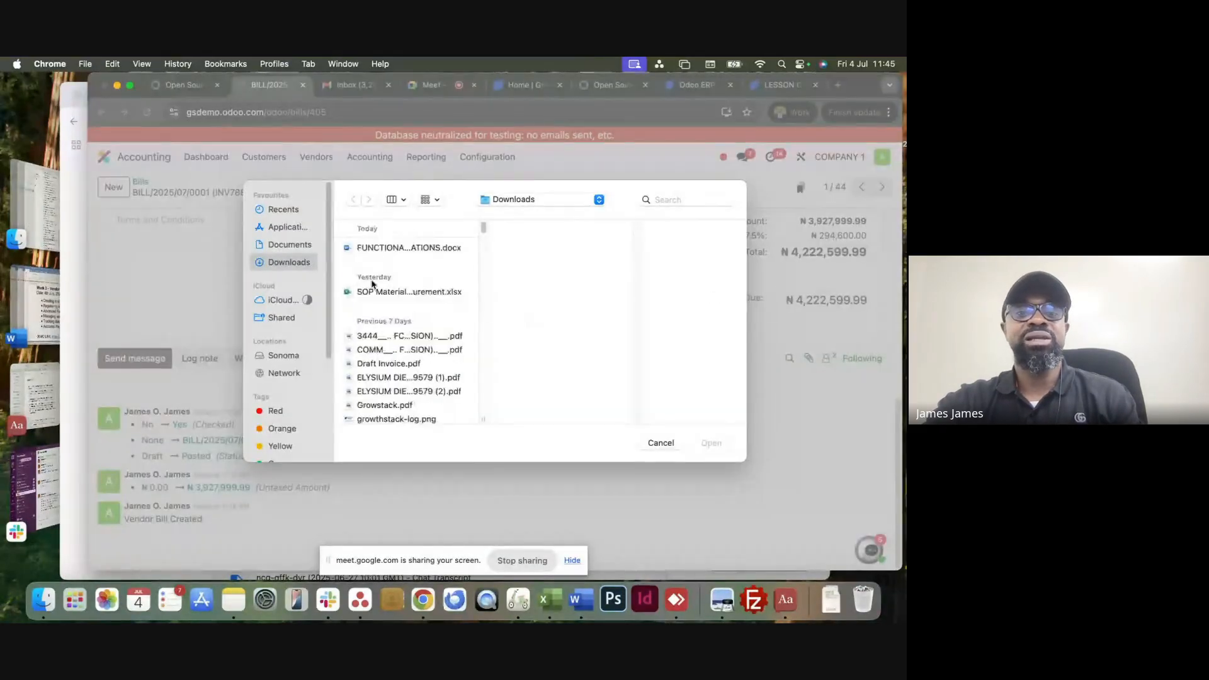
click(661, 444)
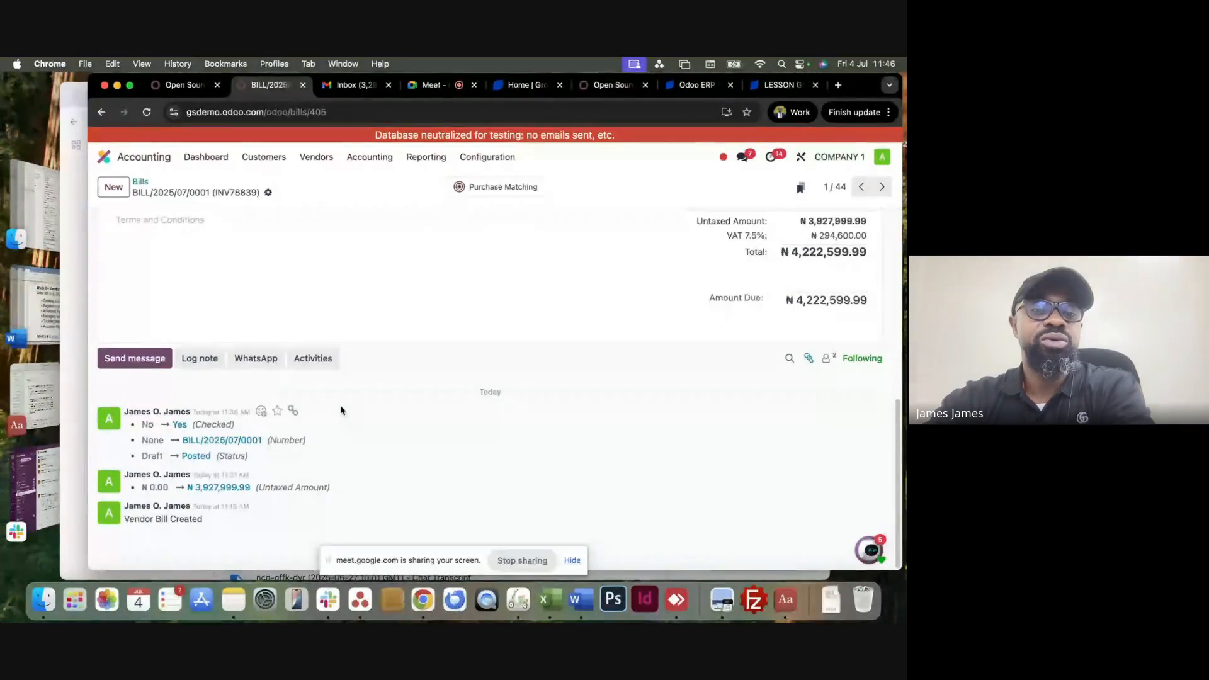
click(208, 367)
click(206, 362)
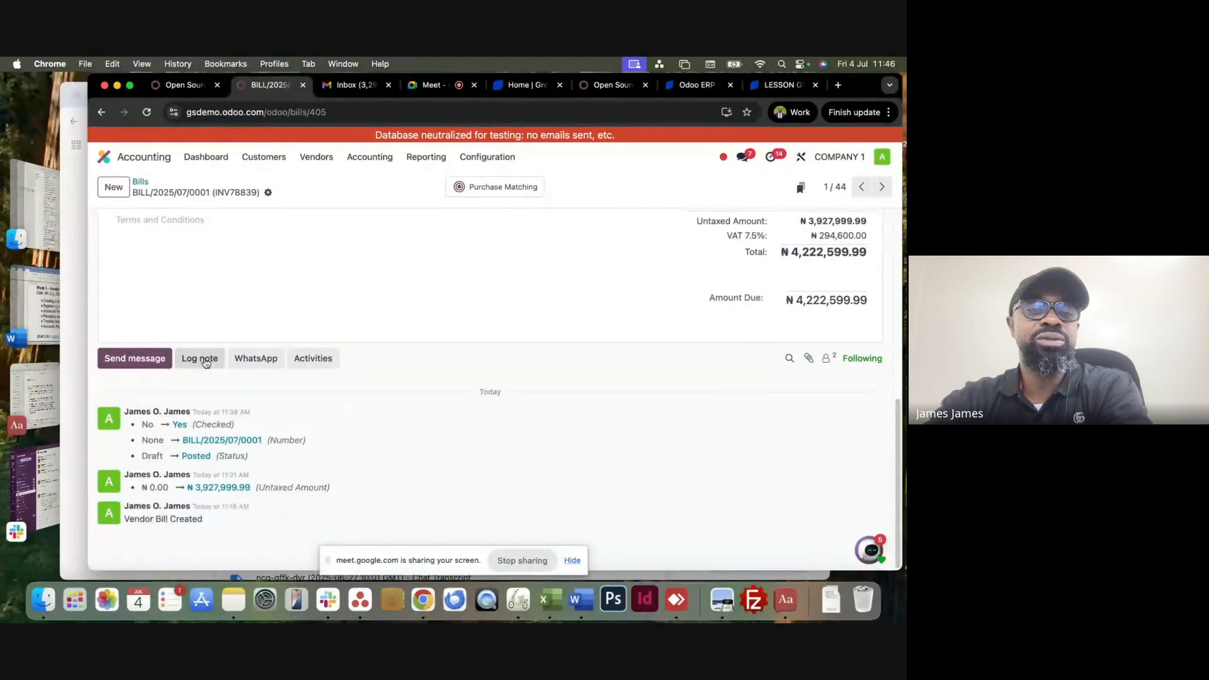
scroll(547, 322, up, 10)
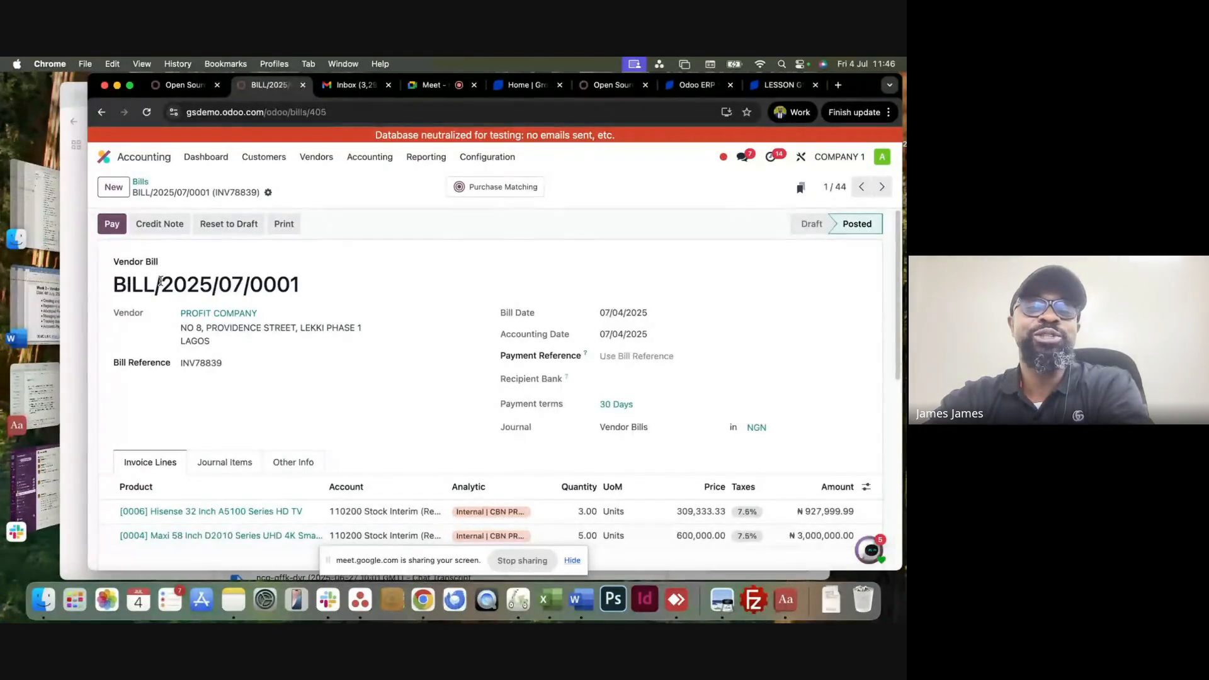
Start a payment for the bill, view the available payment journals while keeping GTBANK, and set the amount to 3,222,599.99.
click(112, 225)
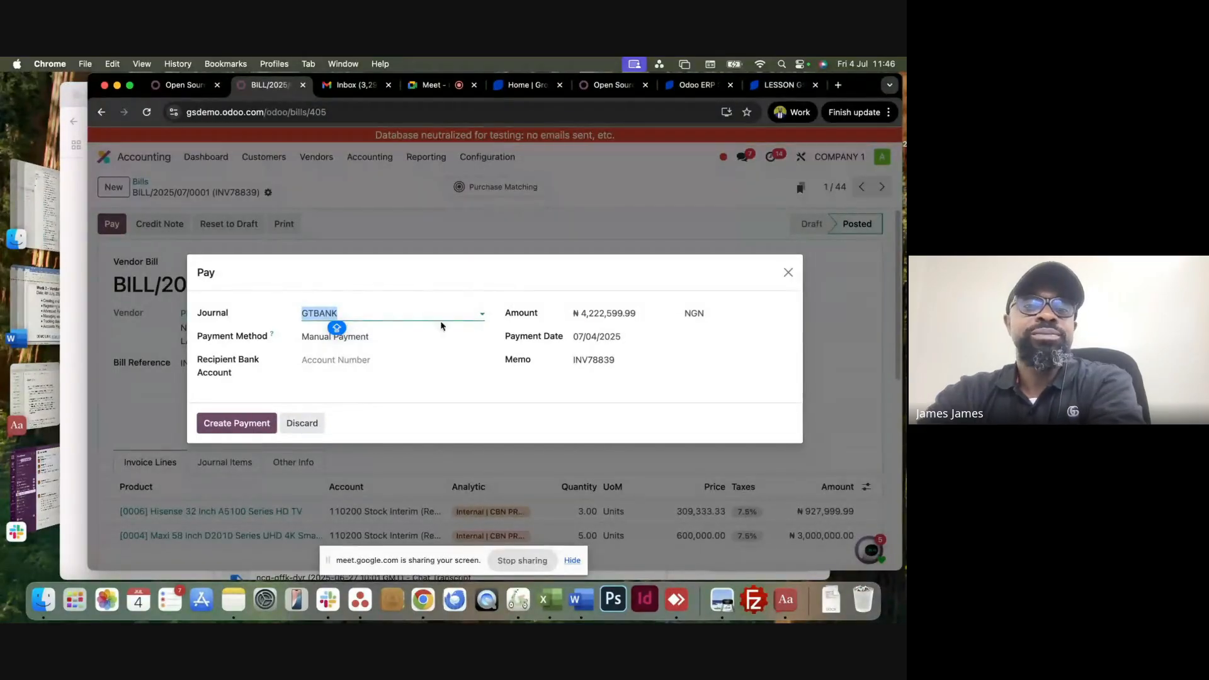
click(377, 317)
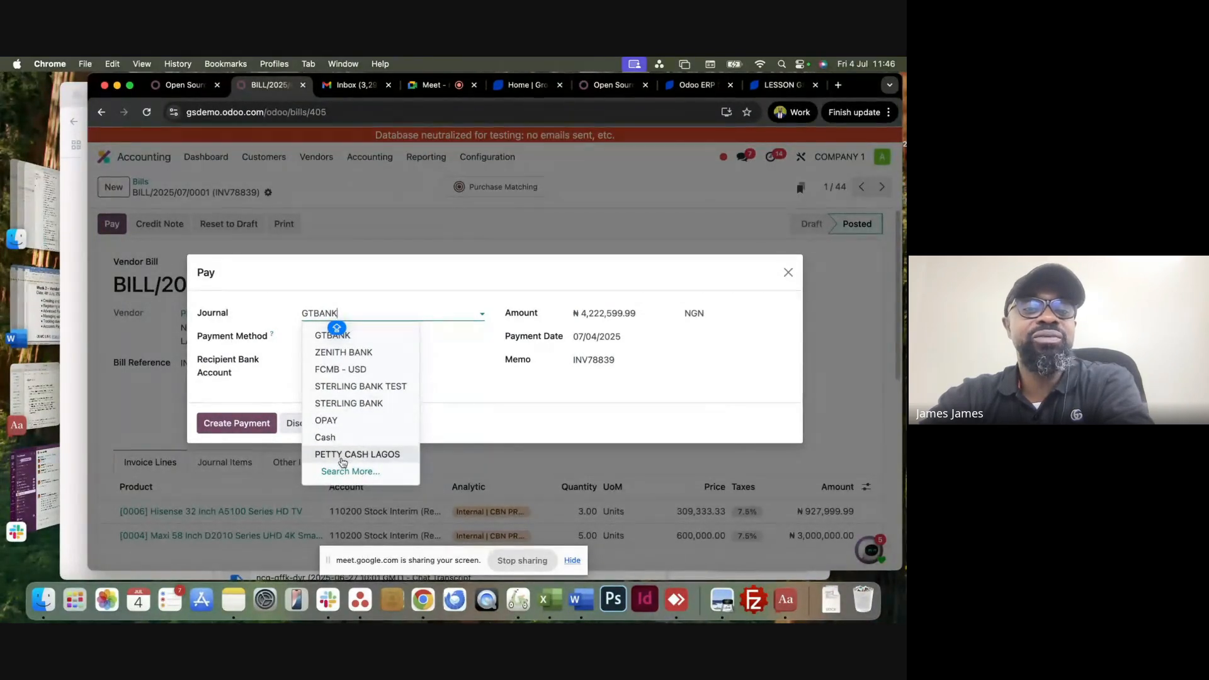
click(380, 285)
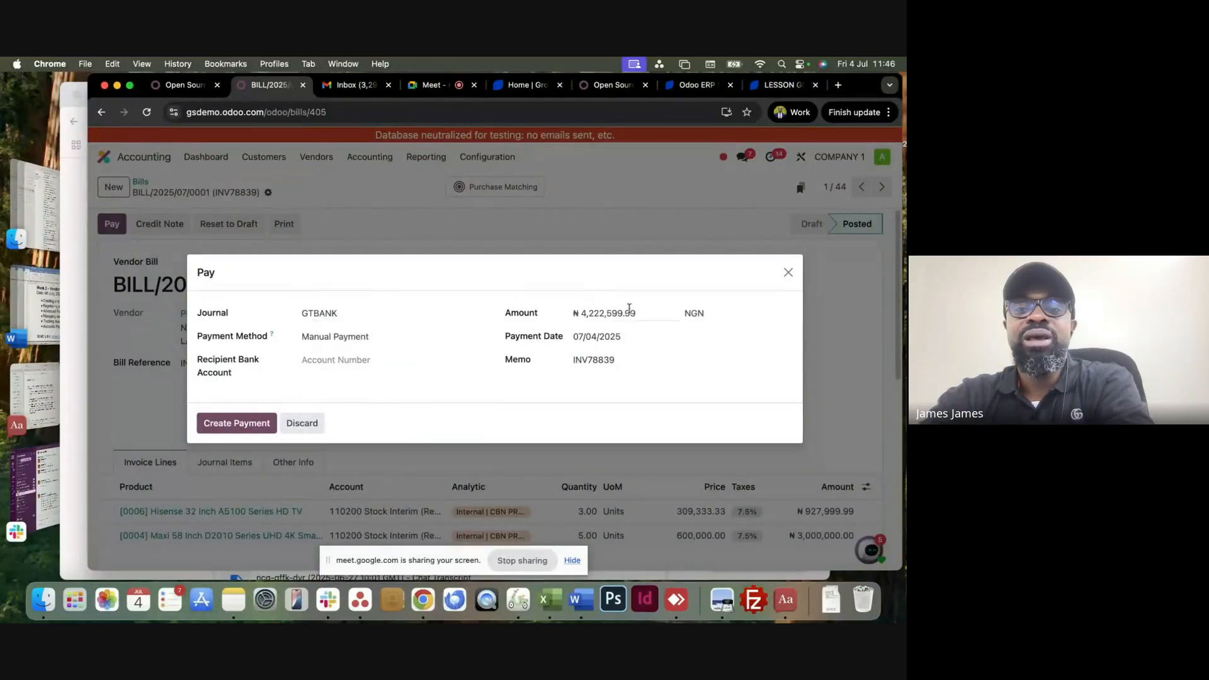
click(605, 312)
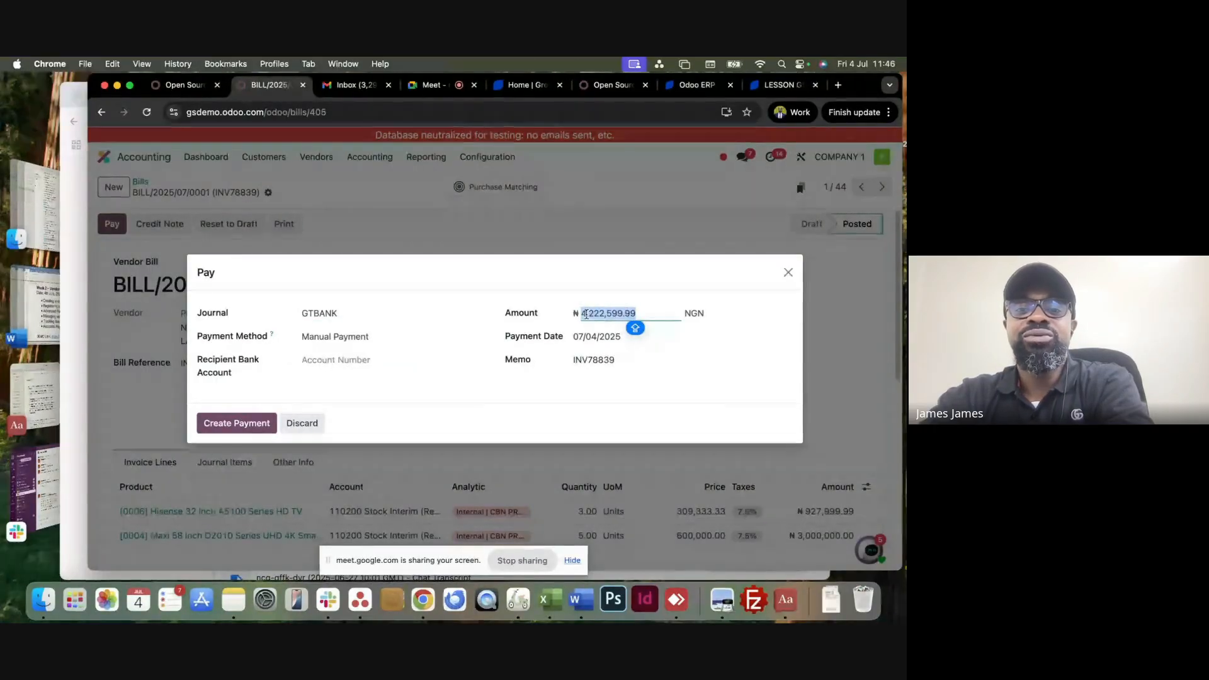
click(584, 313)
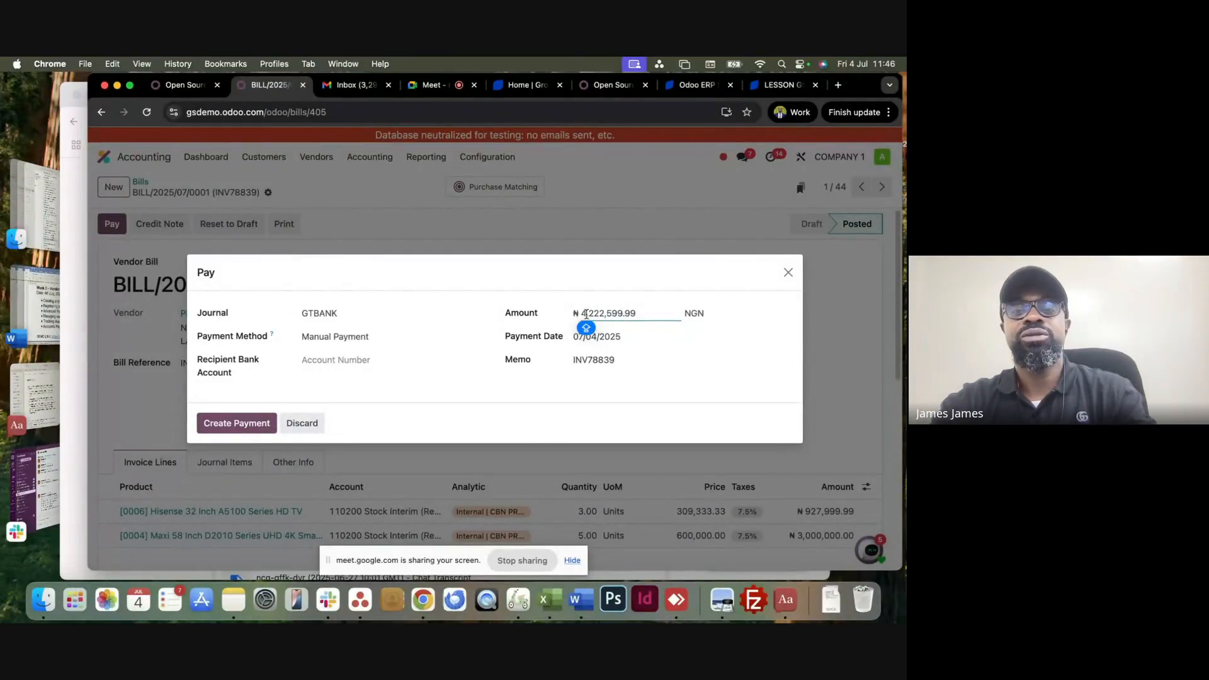
key(BackSpace)
text(3)
click(623, 277)
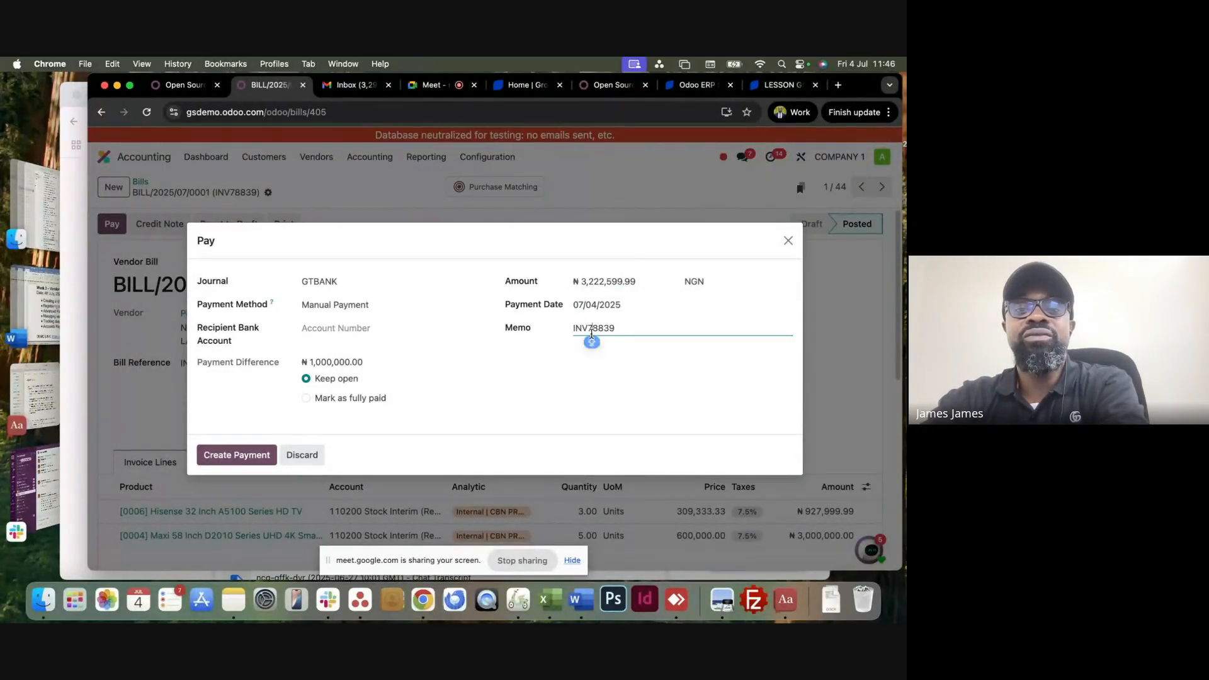
Change the payment currency to USD, then discard the payment.
double_click(598, 328)
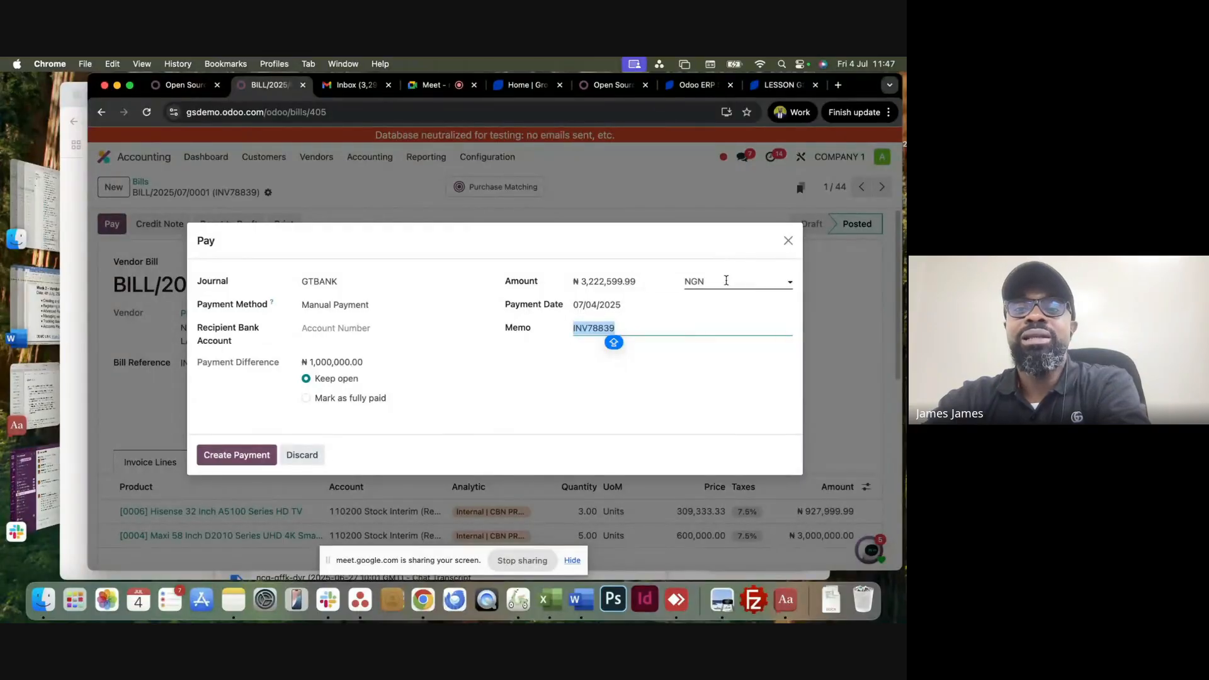
click(726, 280)
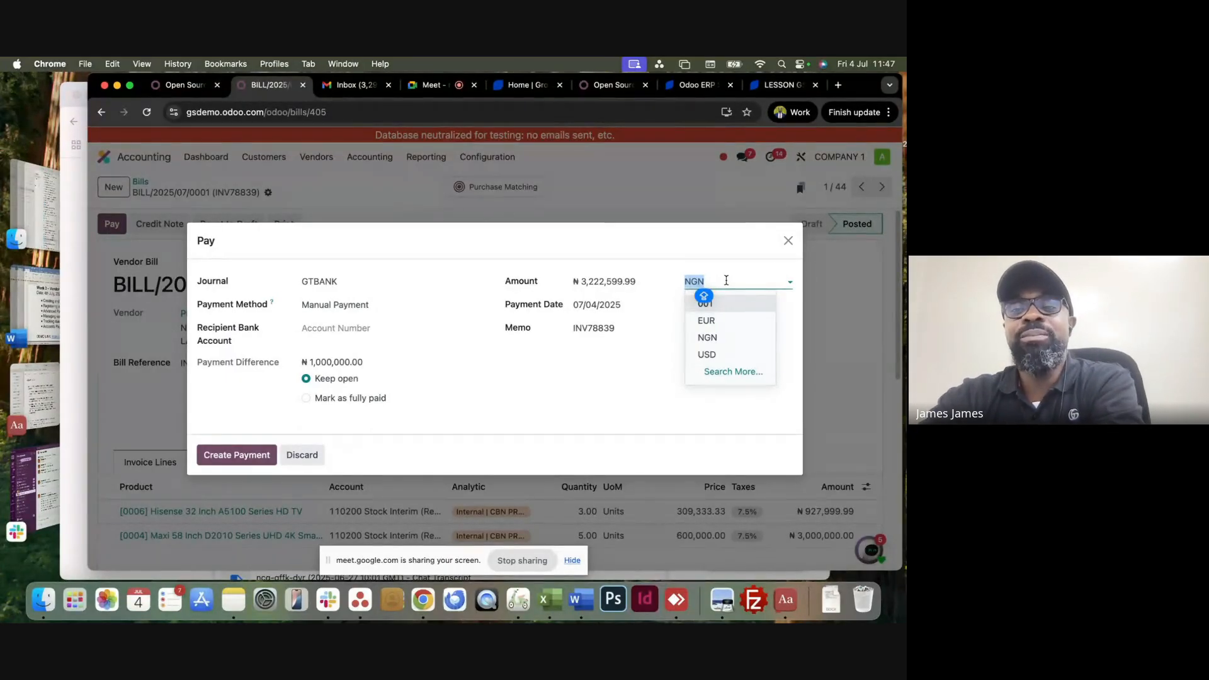
click(720, 354)
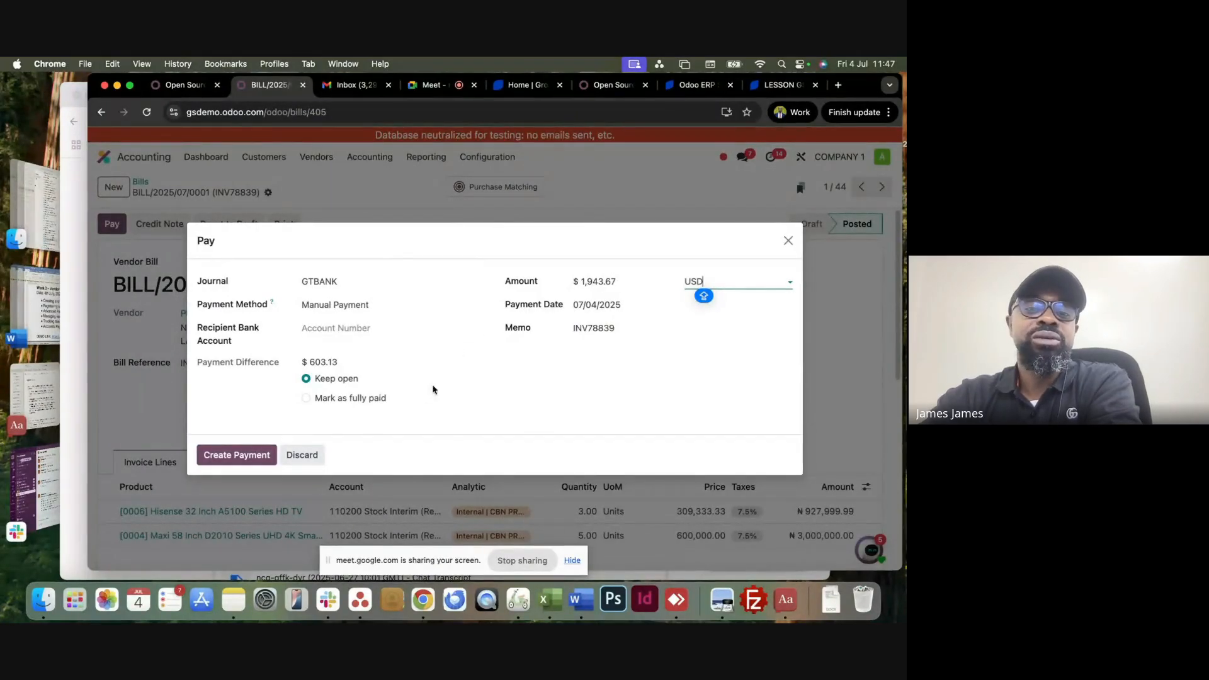
click(311, 456)
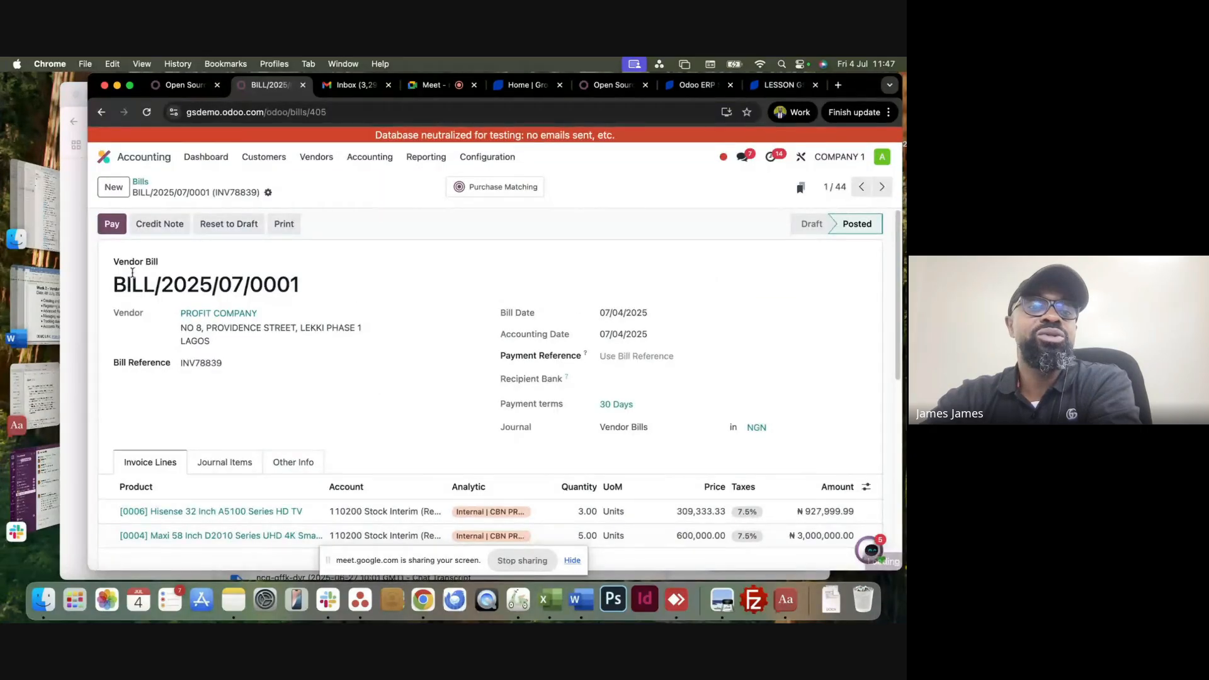
Start a payment for the bill from GTBANK and set its amount to 4,222,000.00.
click(112, 225)
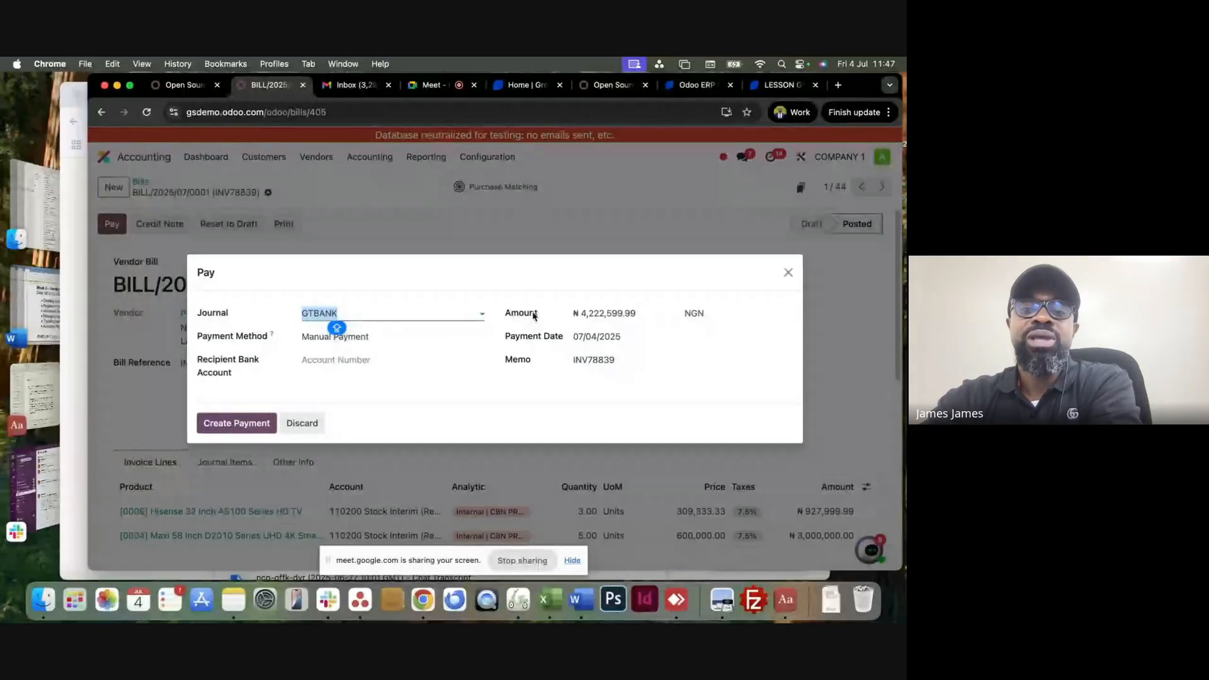
click(607, 315)
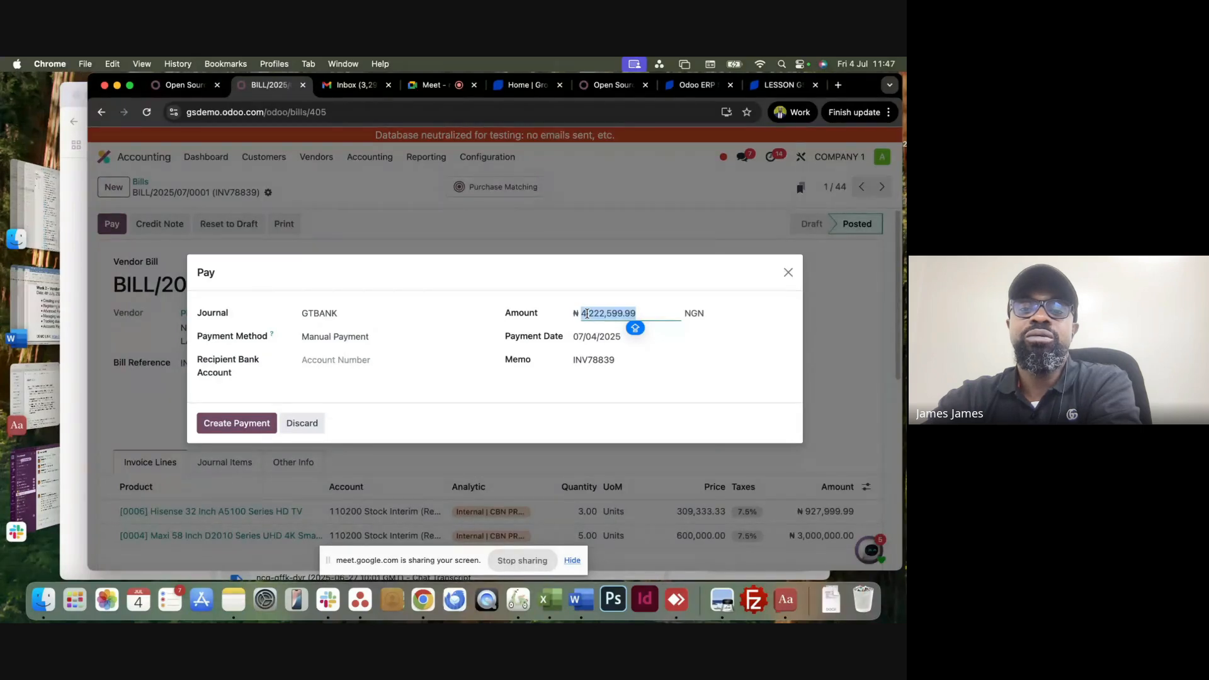
click(586, 313)
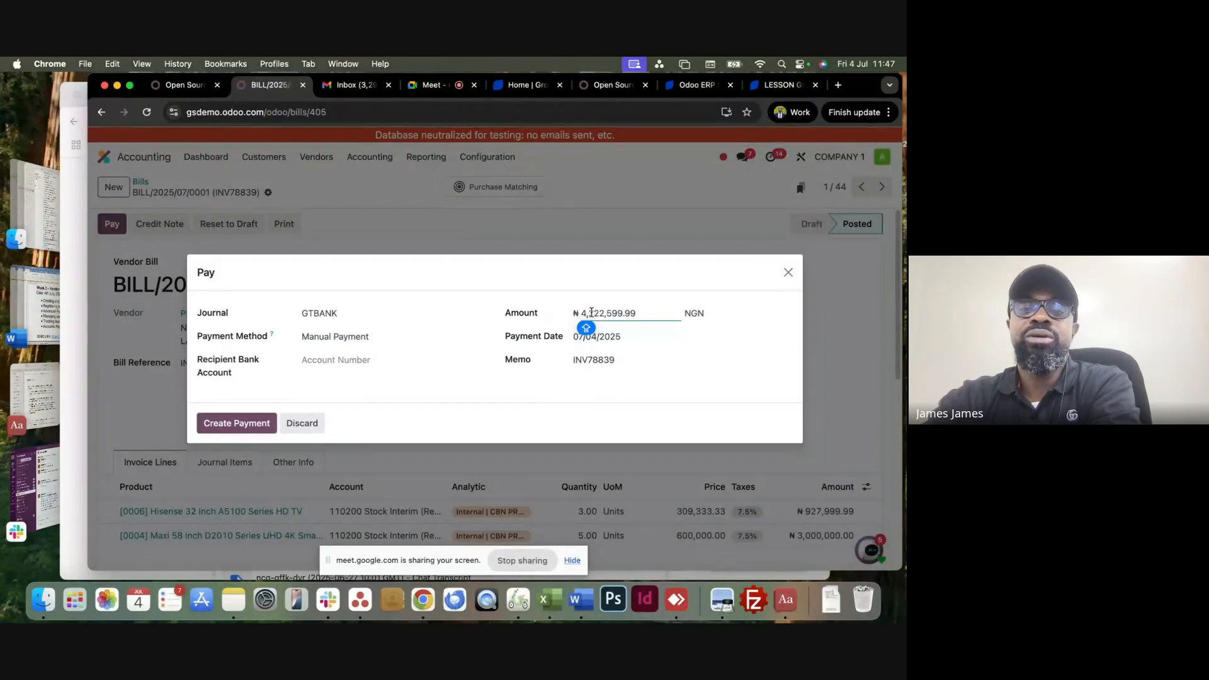
double_click(592, 313)
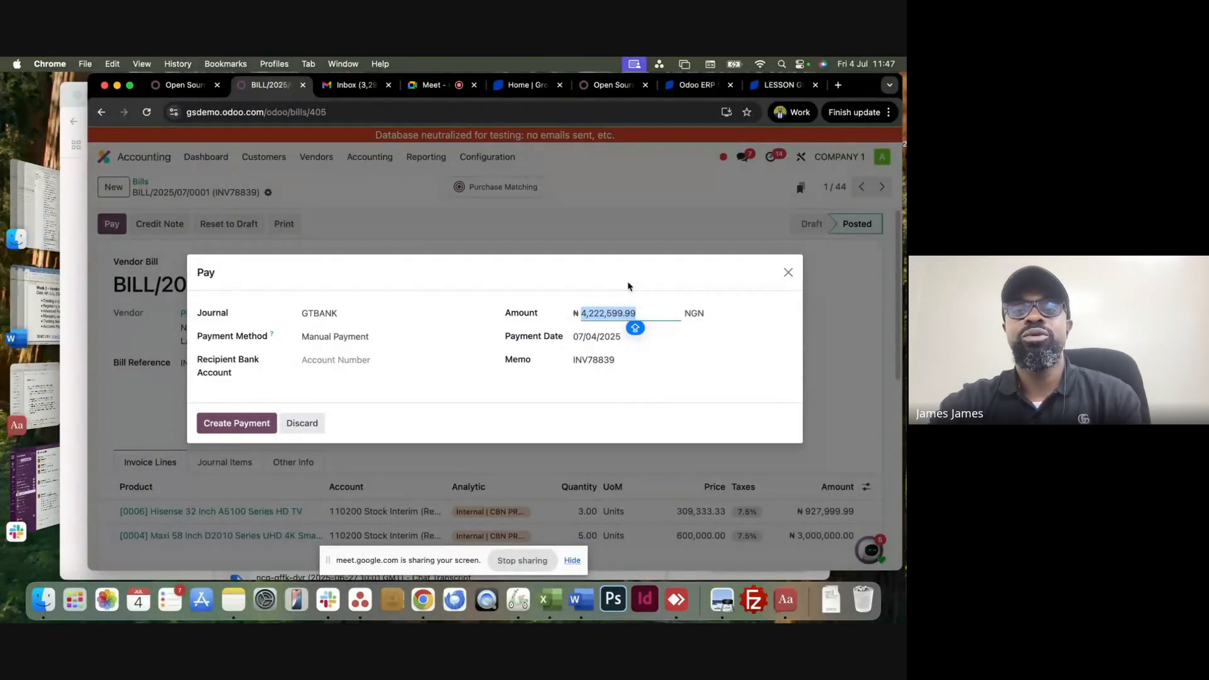
text(42)
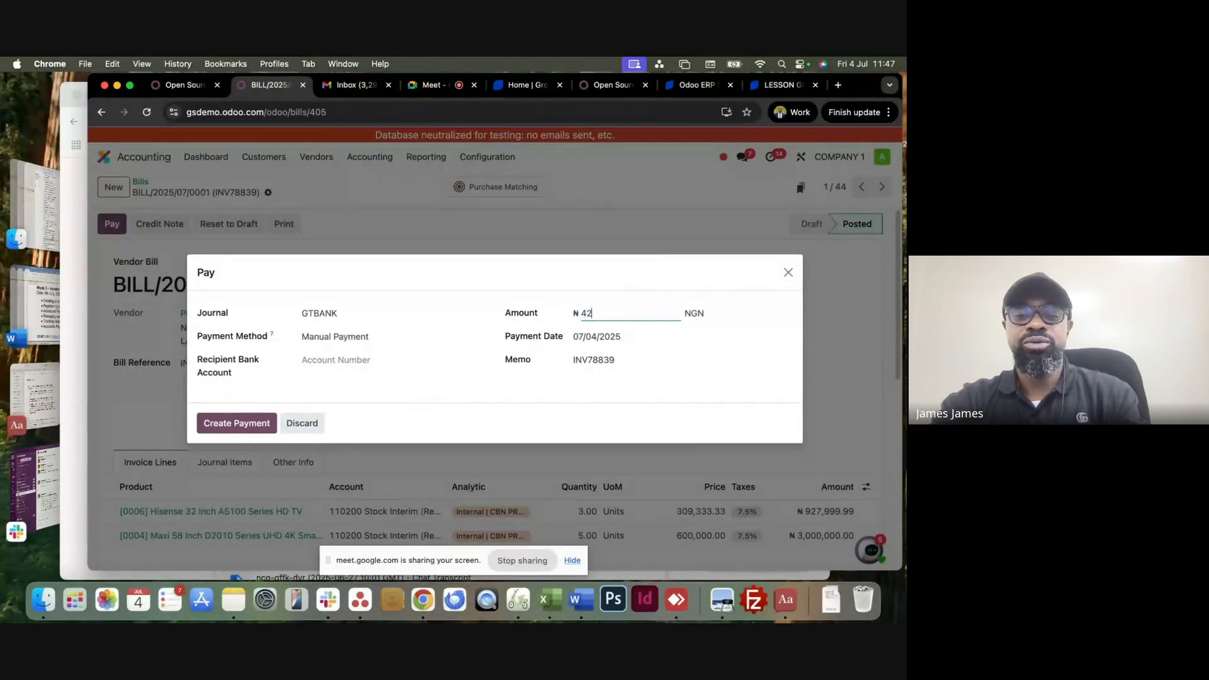
text(00)
key(BackSpace)
key(BackSpace)
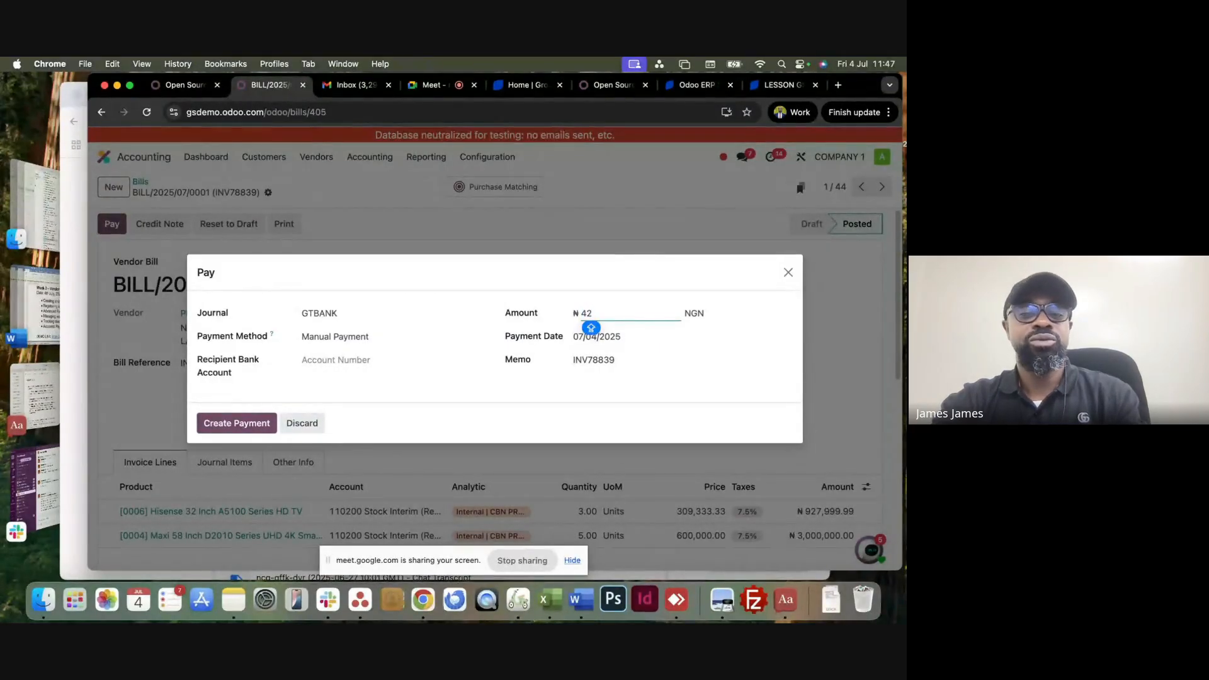
text(22000)
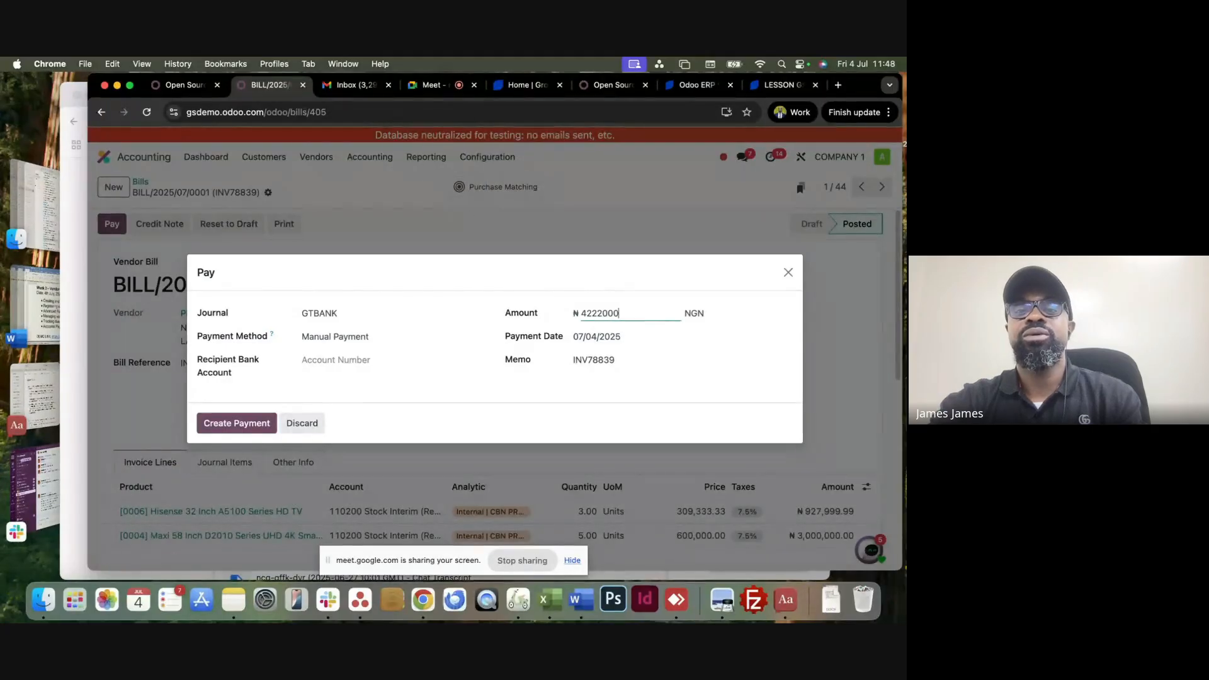
click(643, 287)
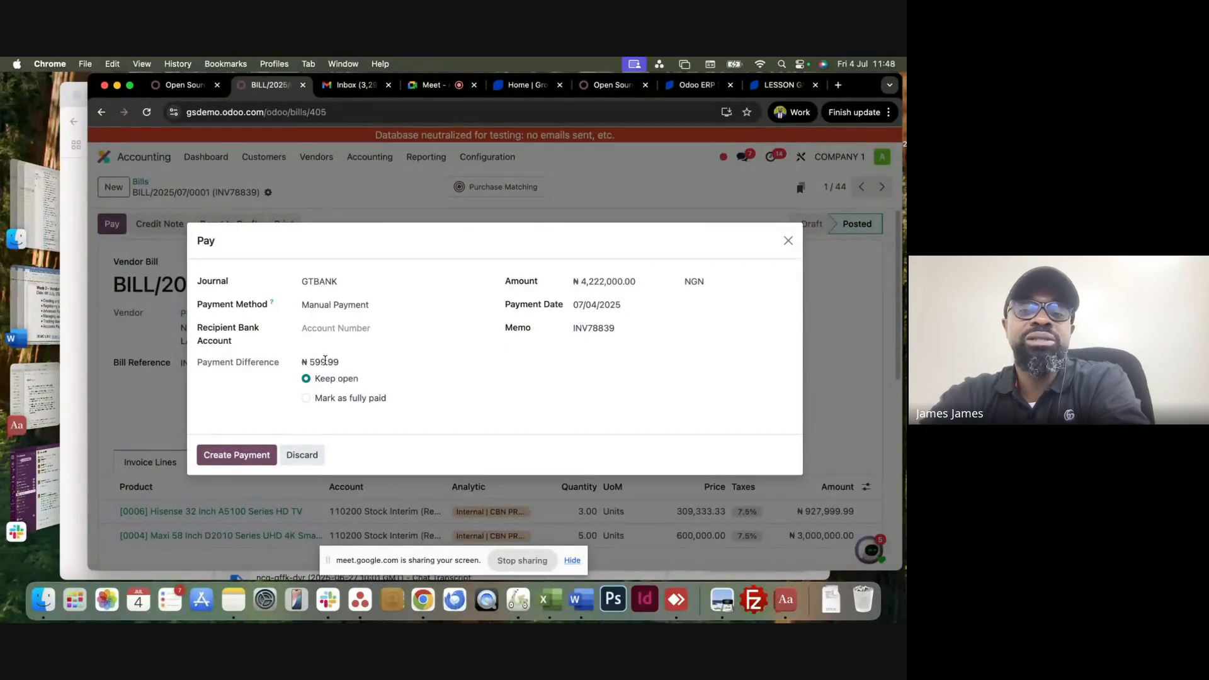
Mark the bill as fully paid with the payment difference posted in 10000 Tax Received, keep the Write-Off label, then discard the payment.
click(329, 398)
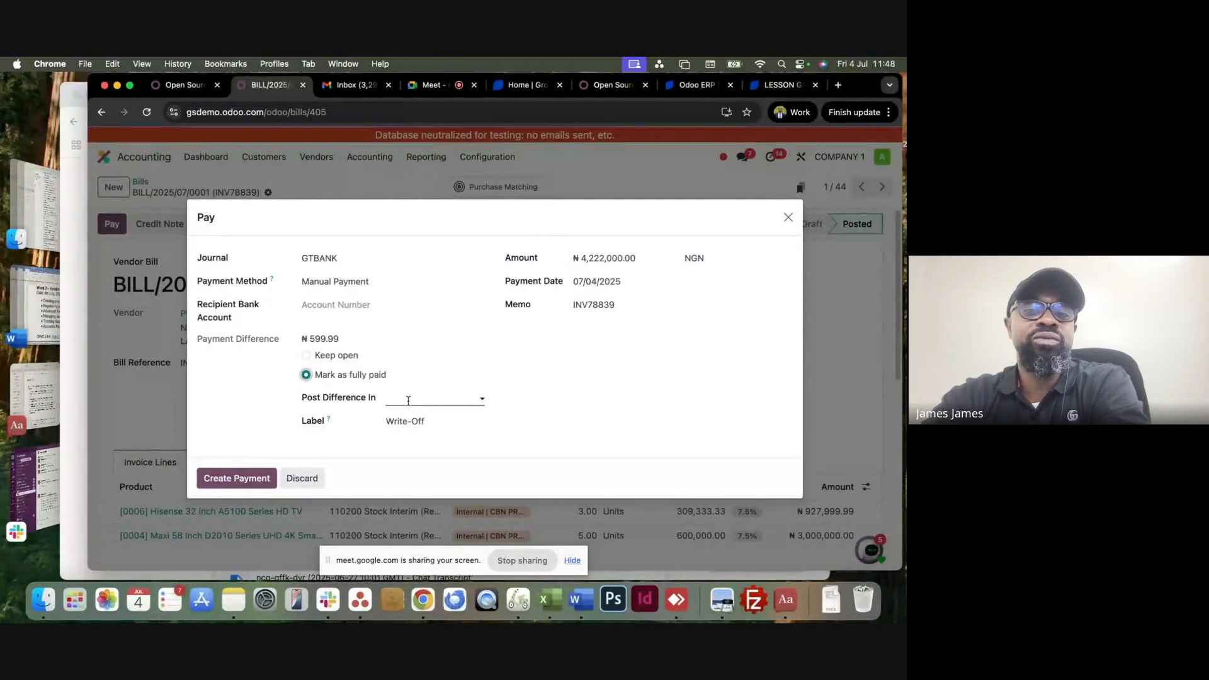
click(406, 399)
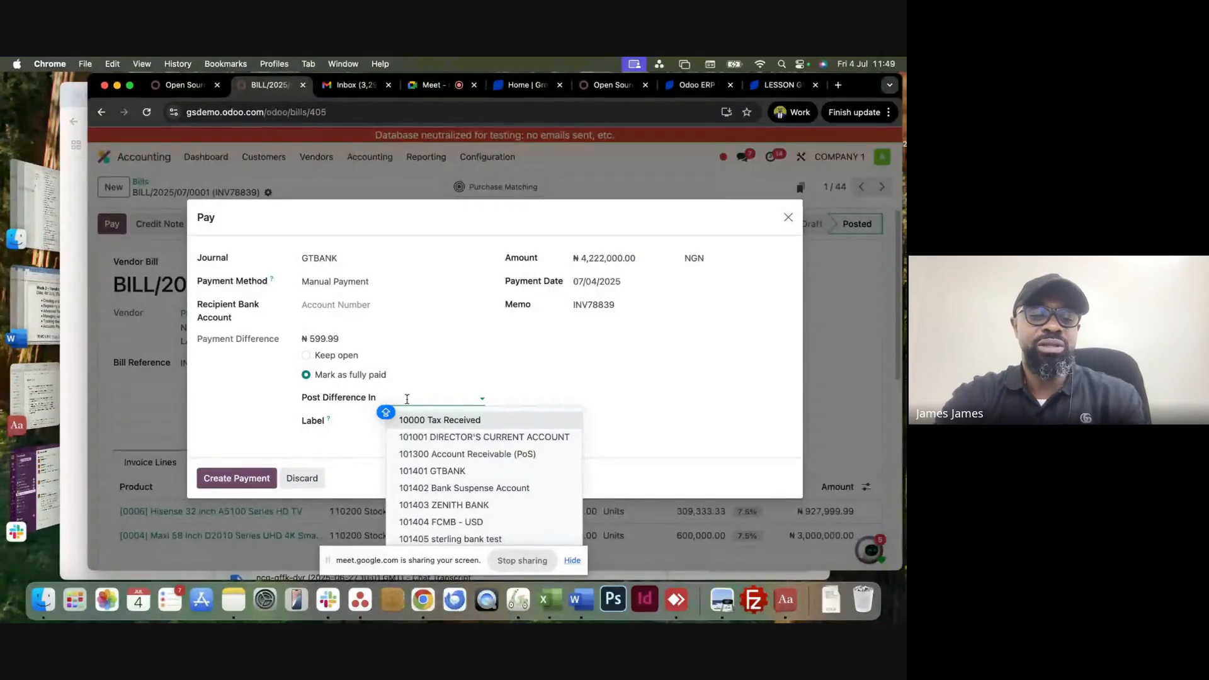
text(TAX)
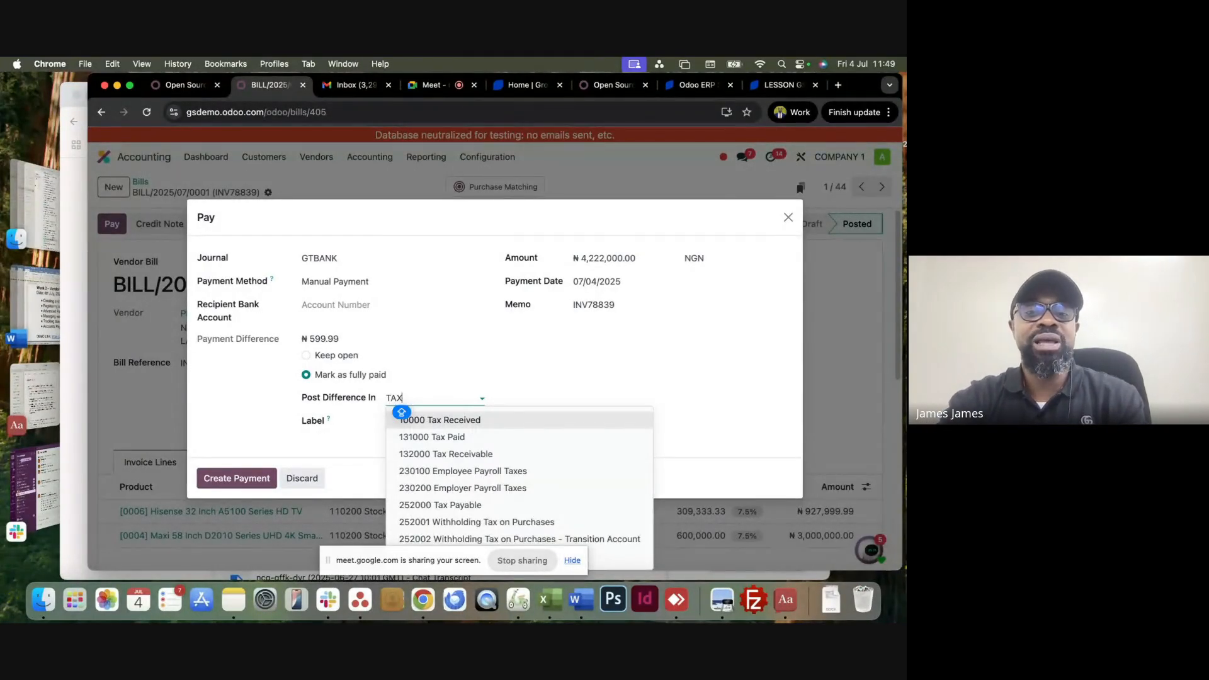
key(BackSpace)
key(BackSpace)
key(BackSpace)
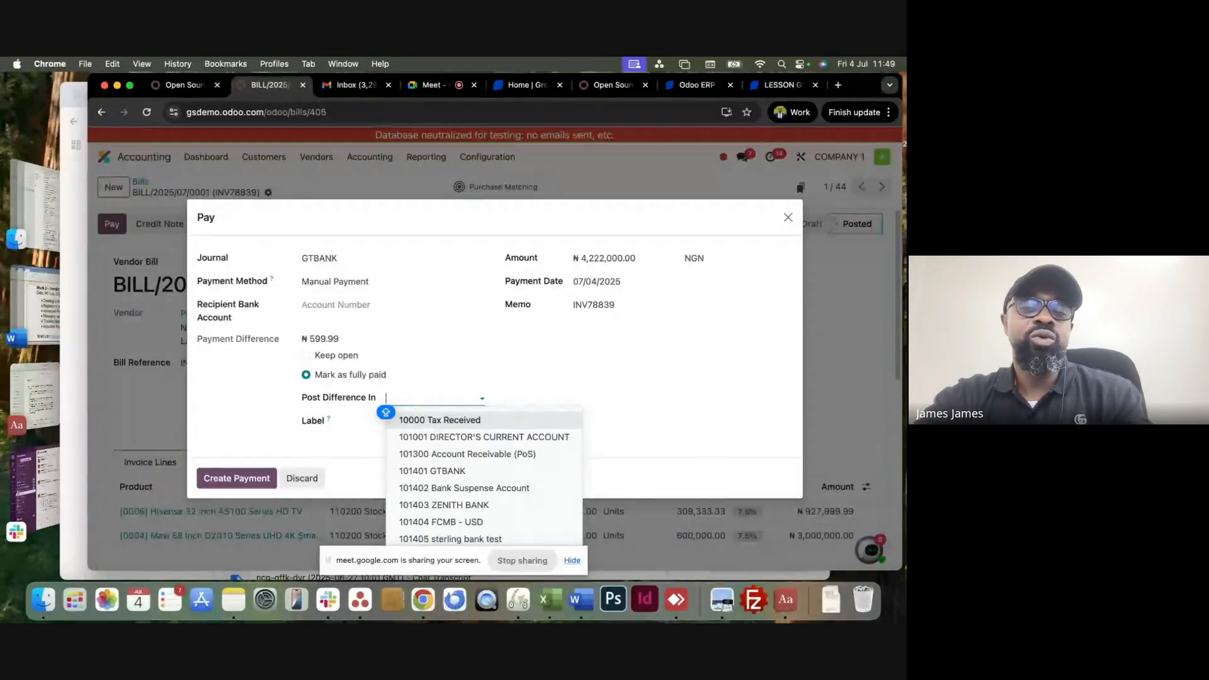
click(441, 420)
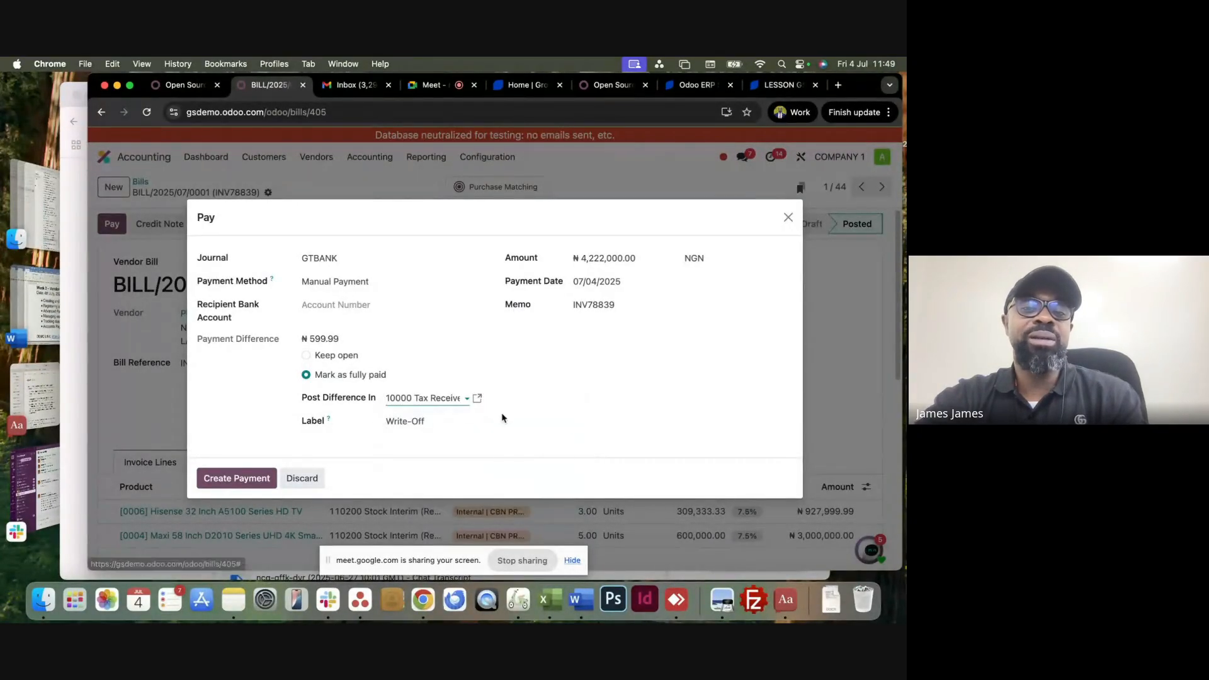
triple_click(417, 423)
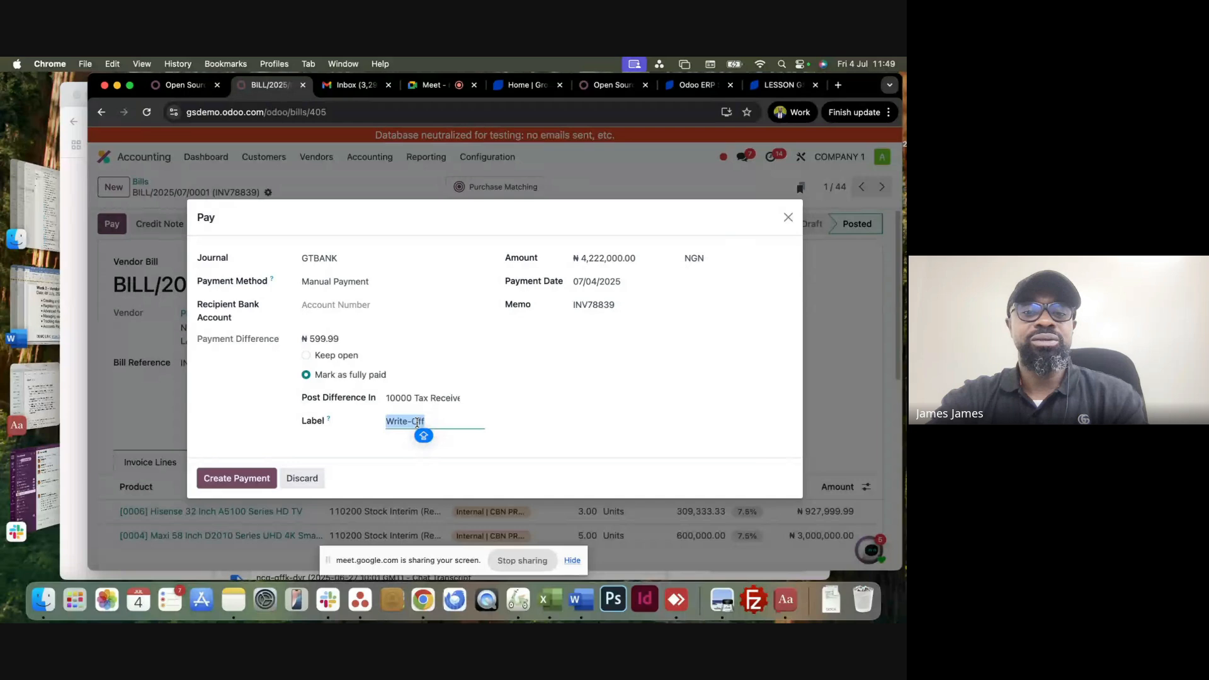
click(498, 343)
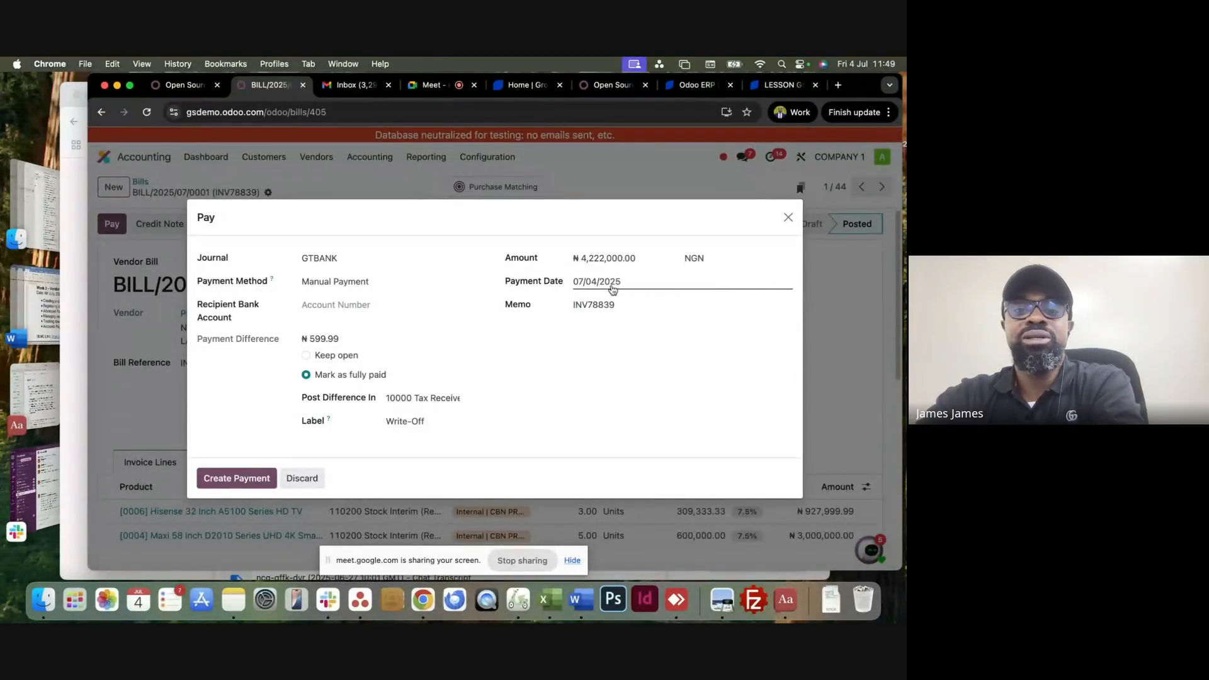
click(305, 479)
Create a manual payment for the bill's full amount from the GTBANK journal and look over the bill.
click(113, 225)
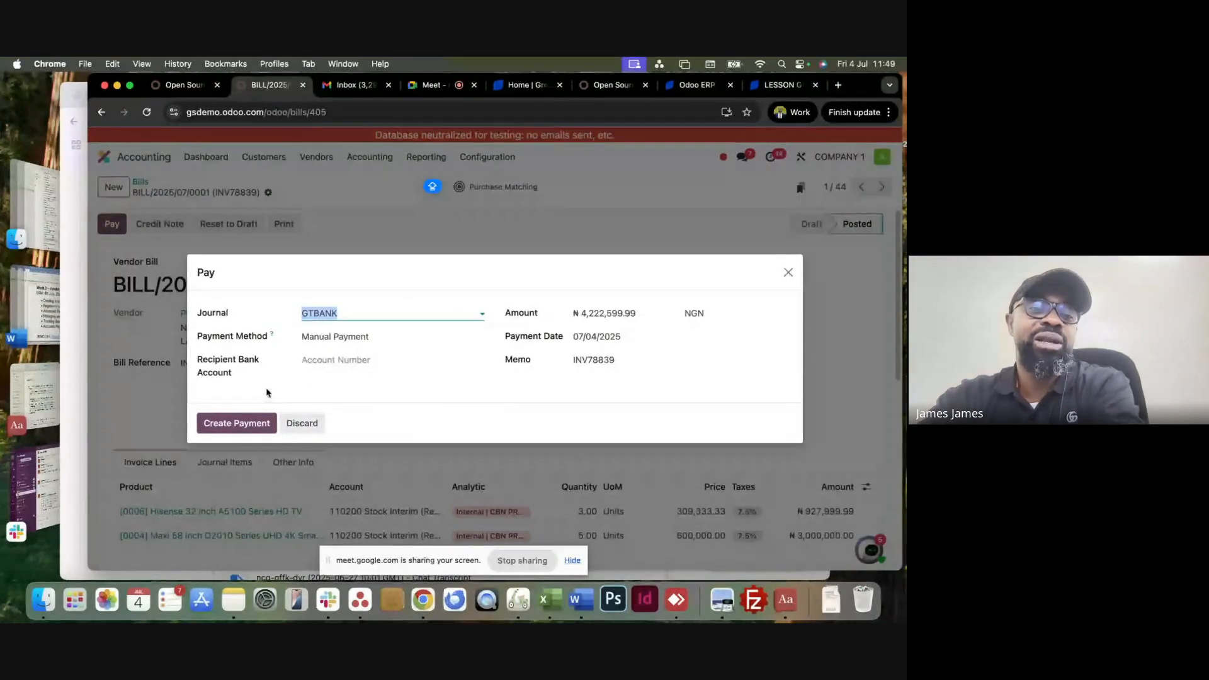
click(238, 423)
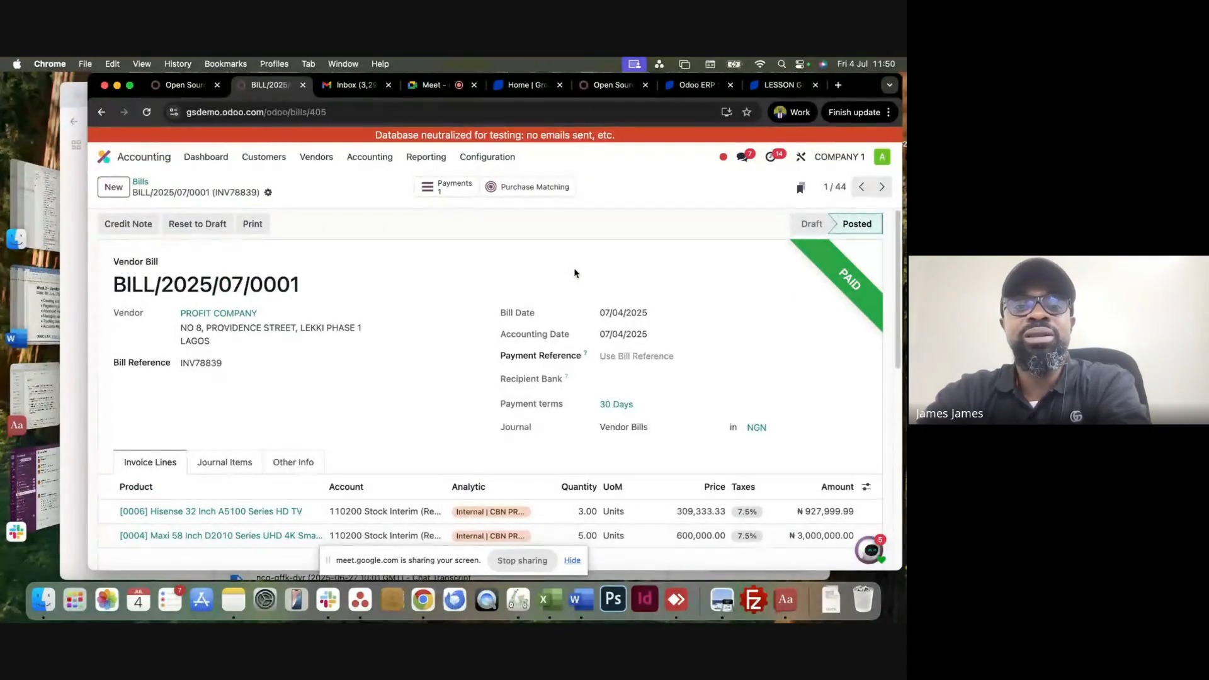
scroll(574, 273, down, 4)
scroll(575, 273, up, 4)
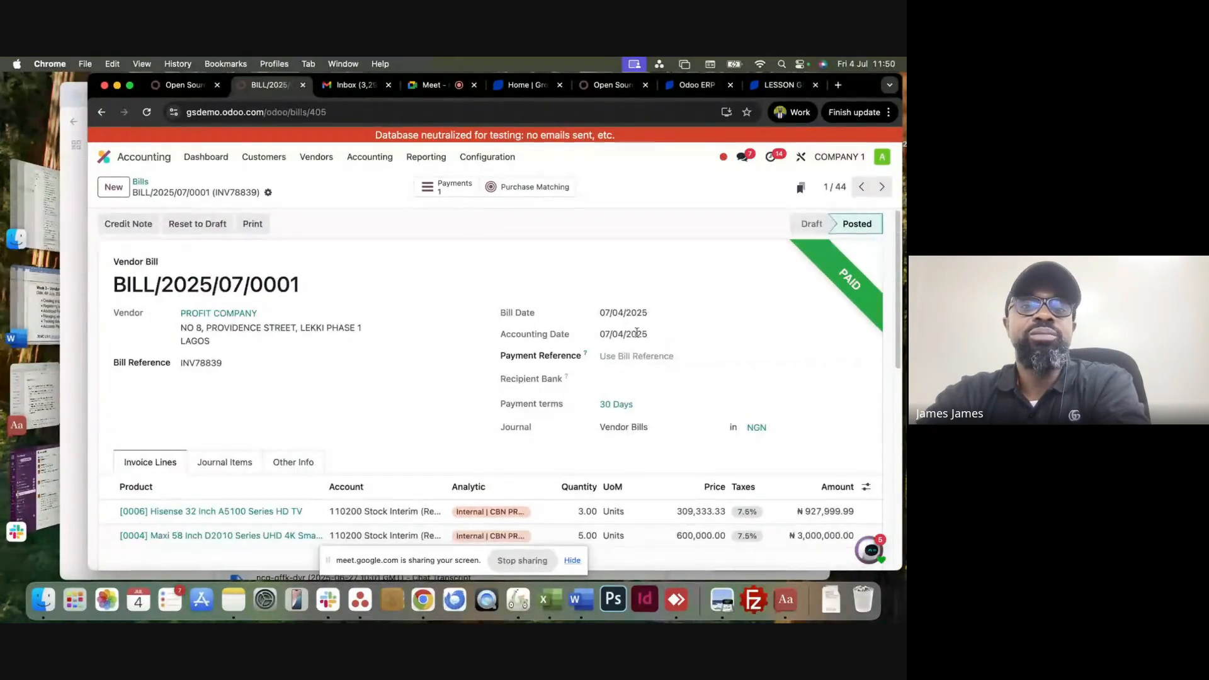
Examine the bill's payment and its journal entry, then return to the bill and look over it.
click(451, 189)
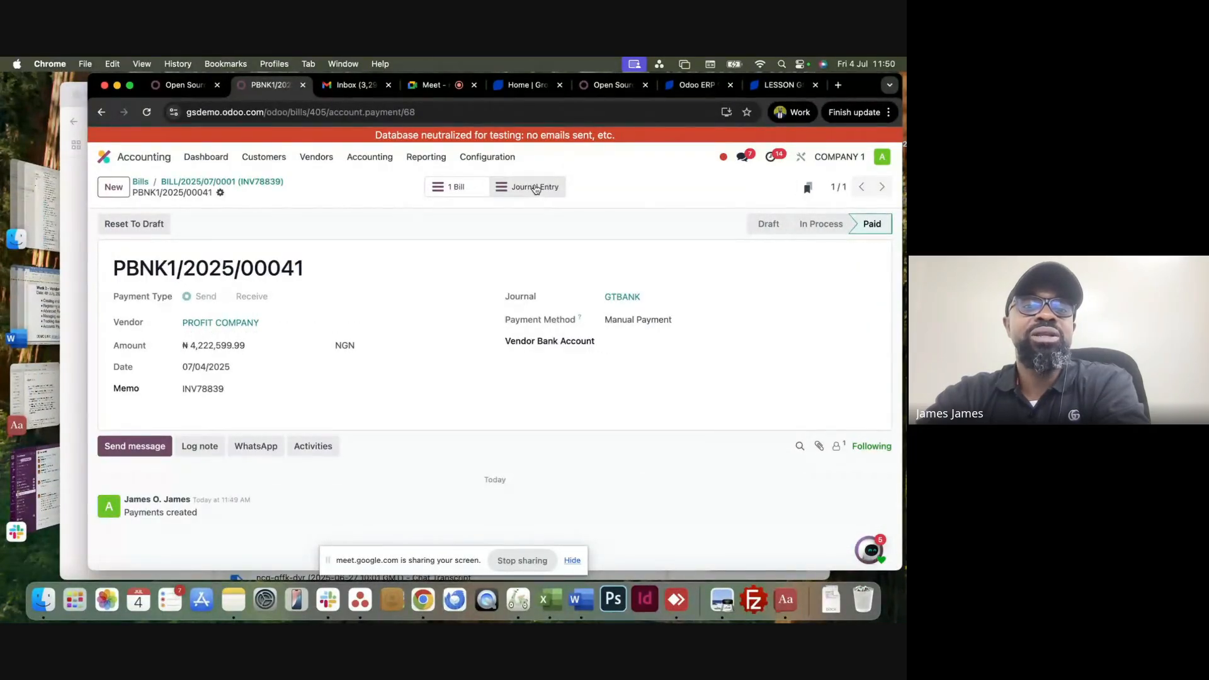
click(535, 188)
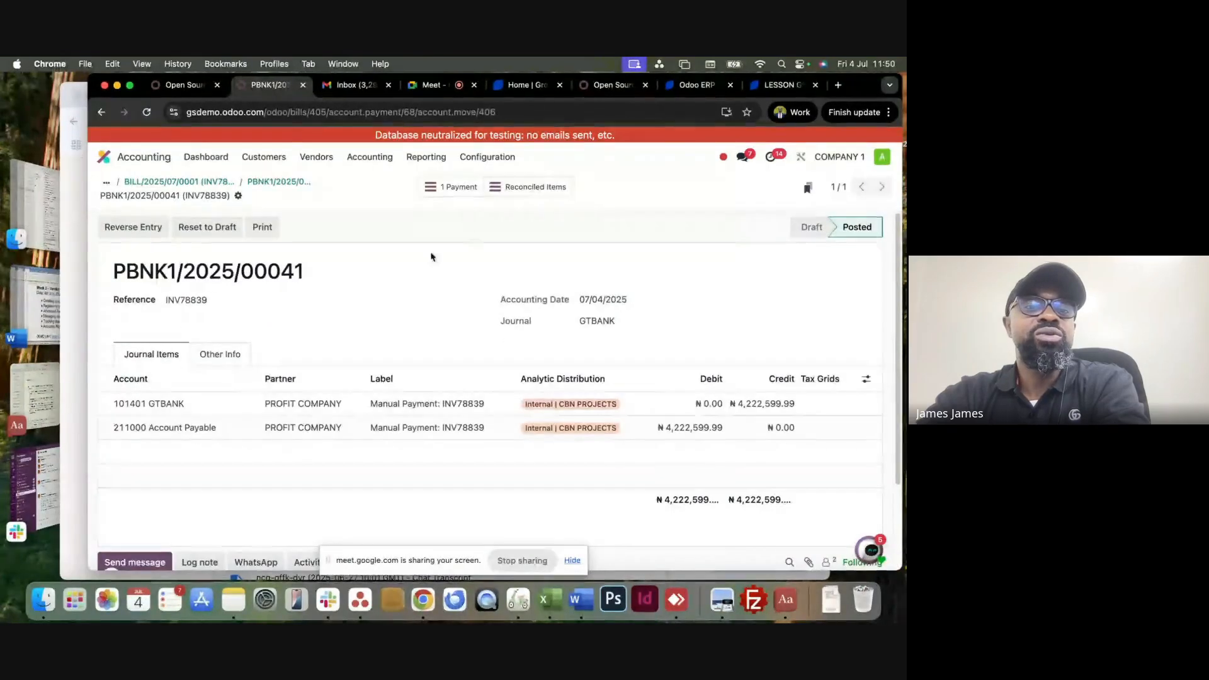
scroll(384, 321, down, 2)
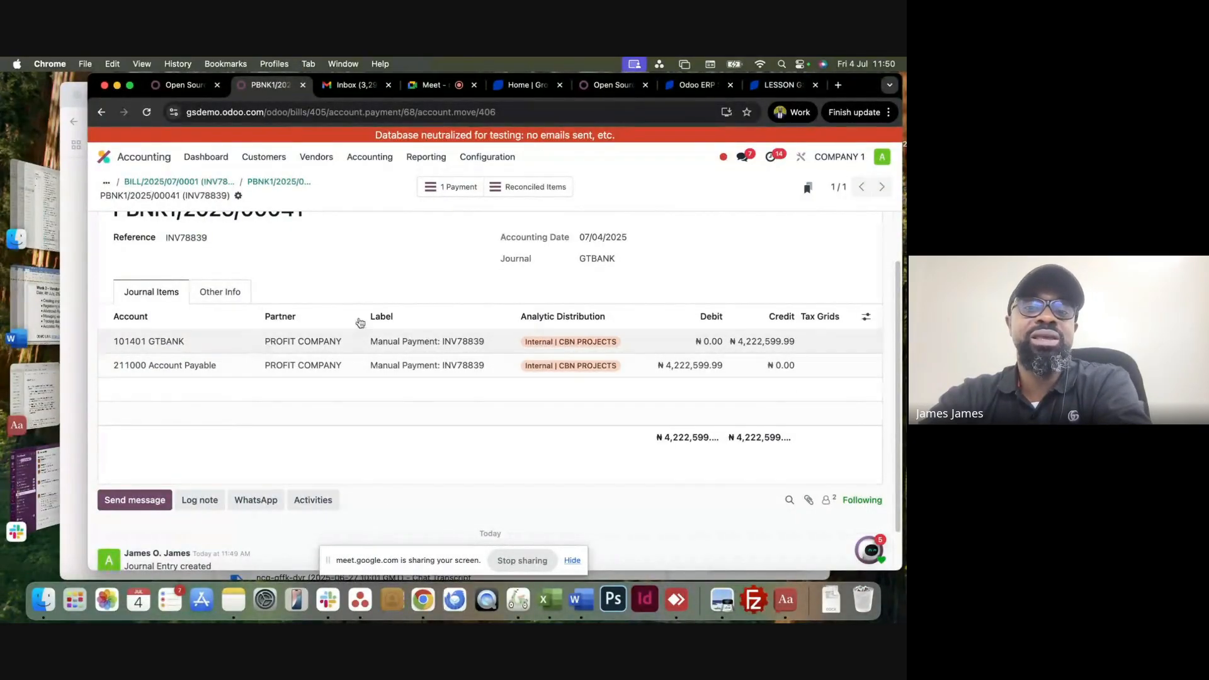
scroll(458, 265, up, 2)
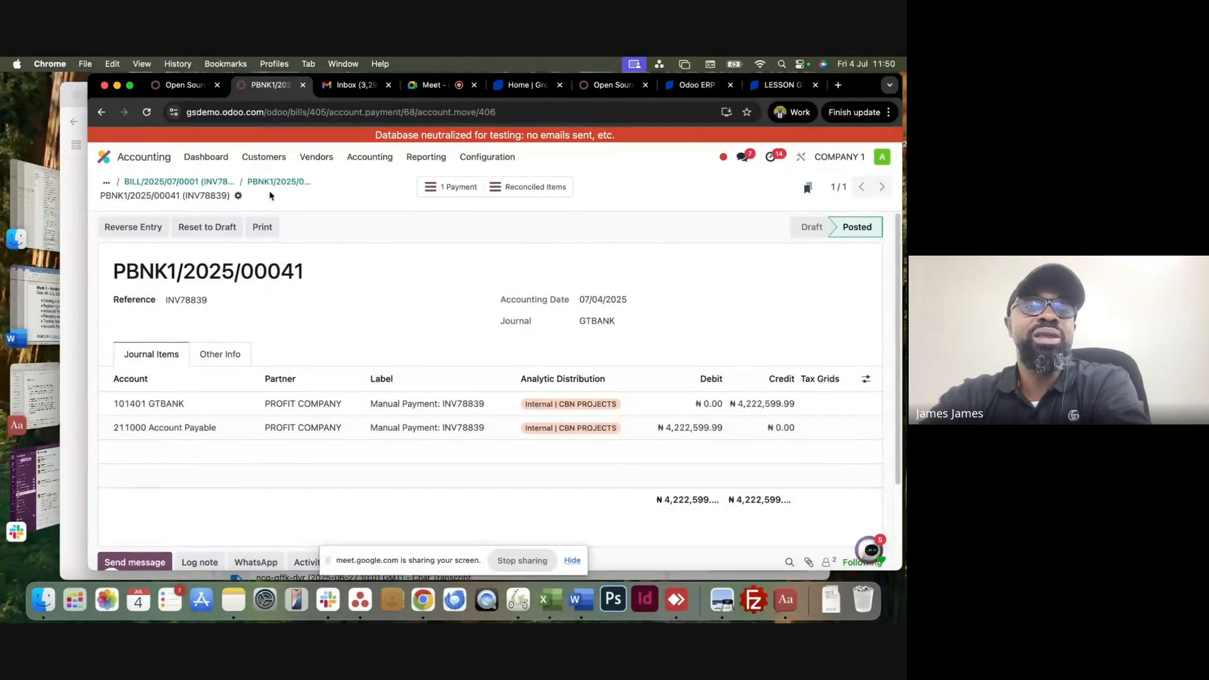
click(225, 182)
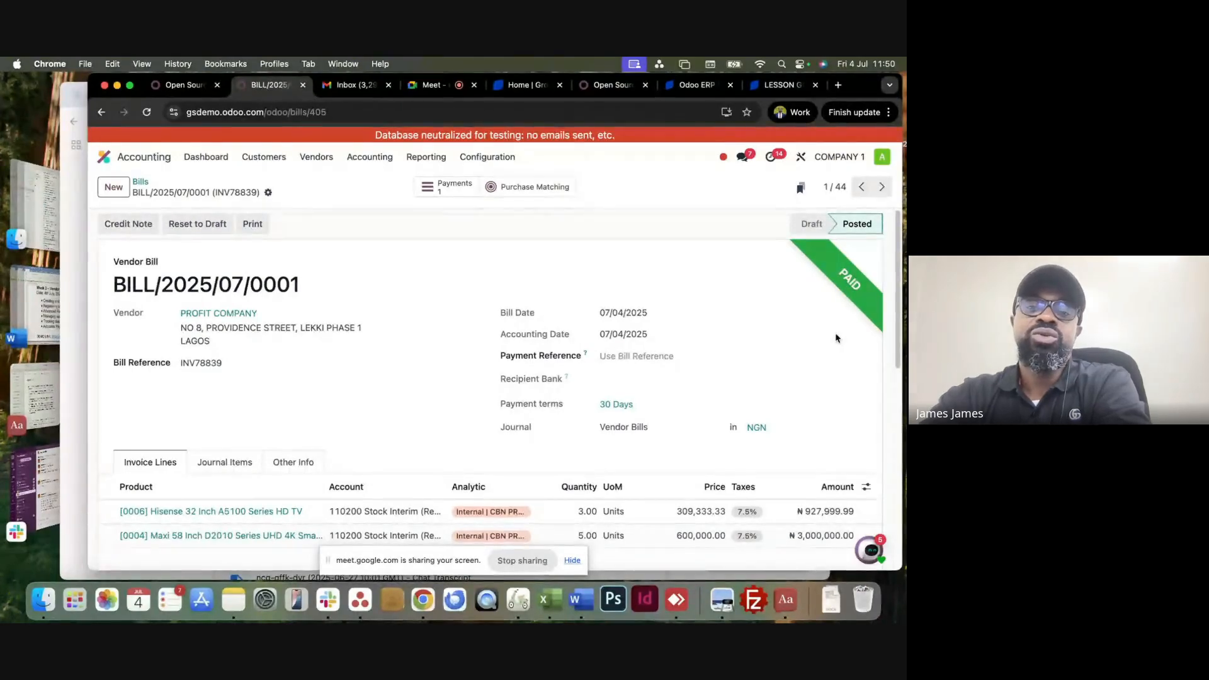
scroll(836, 338, down, 3)
scroll(836, 337, up, 3)
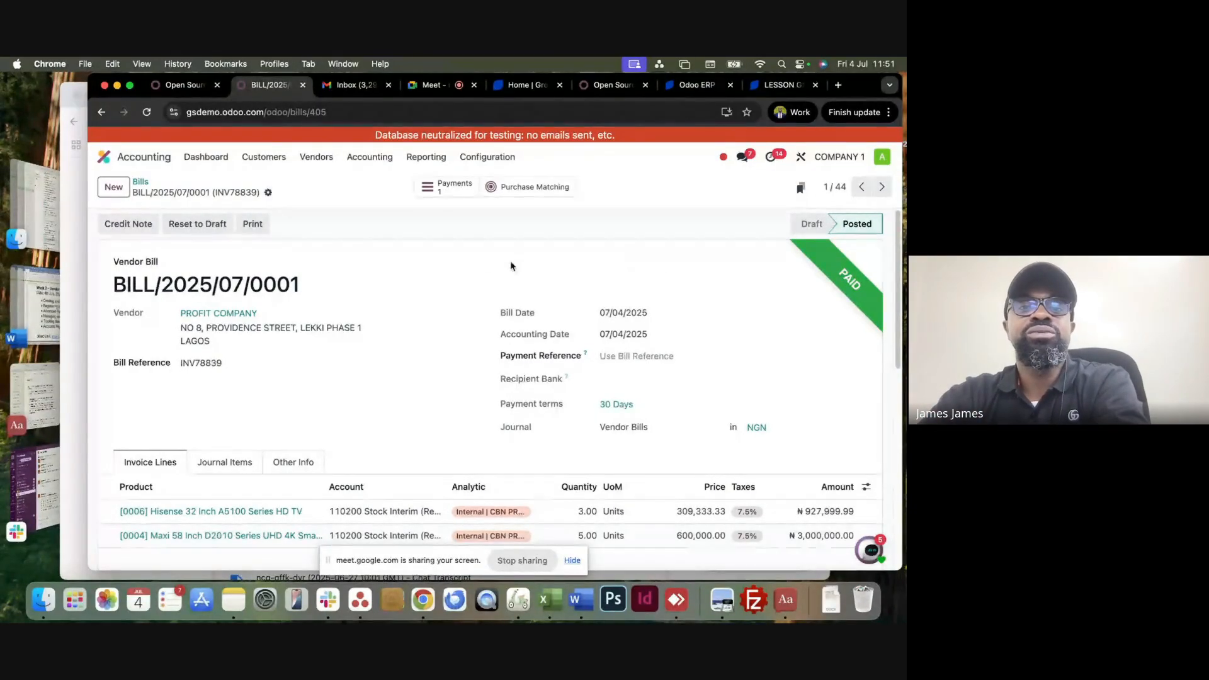
Switch to Google Meet to check and close the in-call messages, then return to the bill and close the floating call window.
click(426, 89)
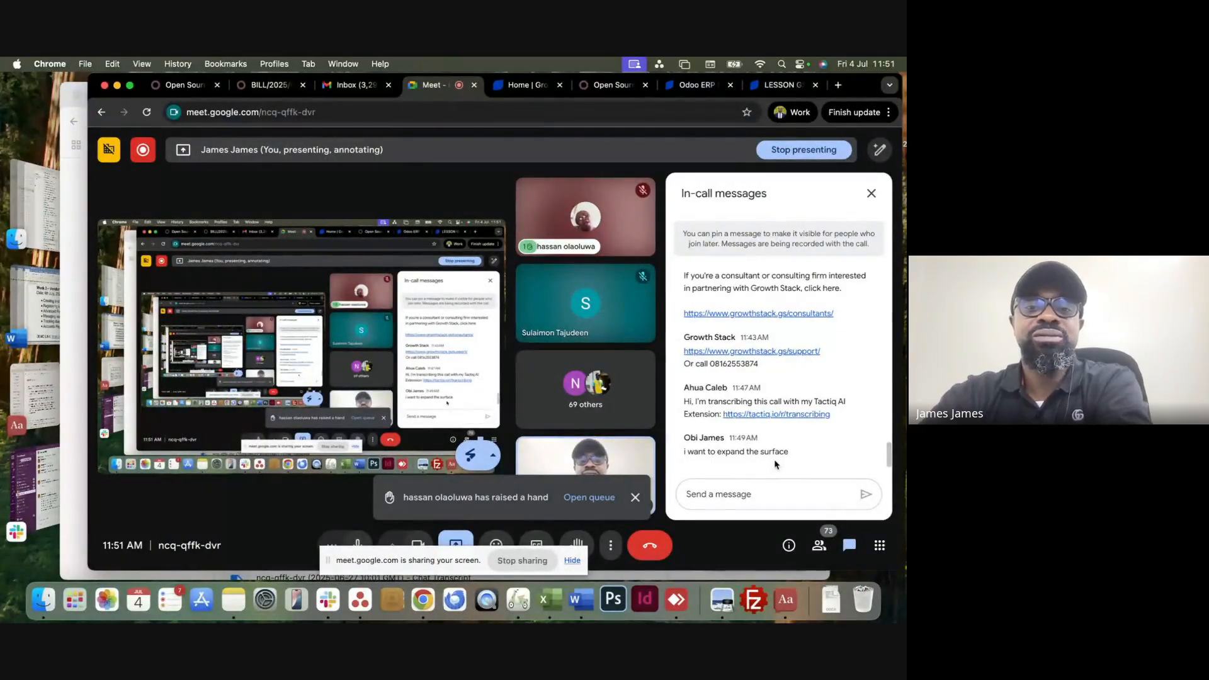
click(872, 193)
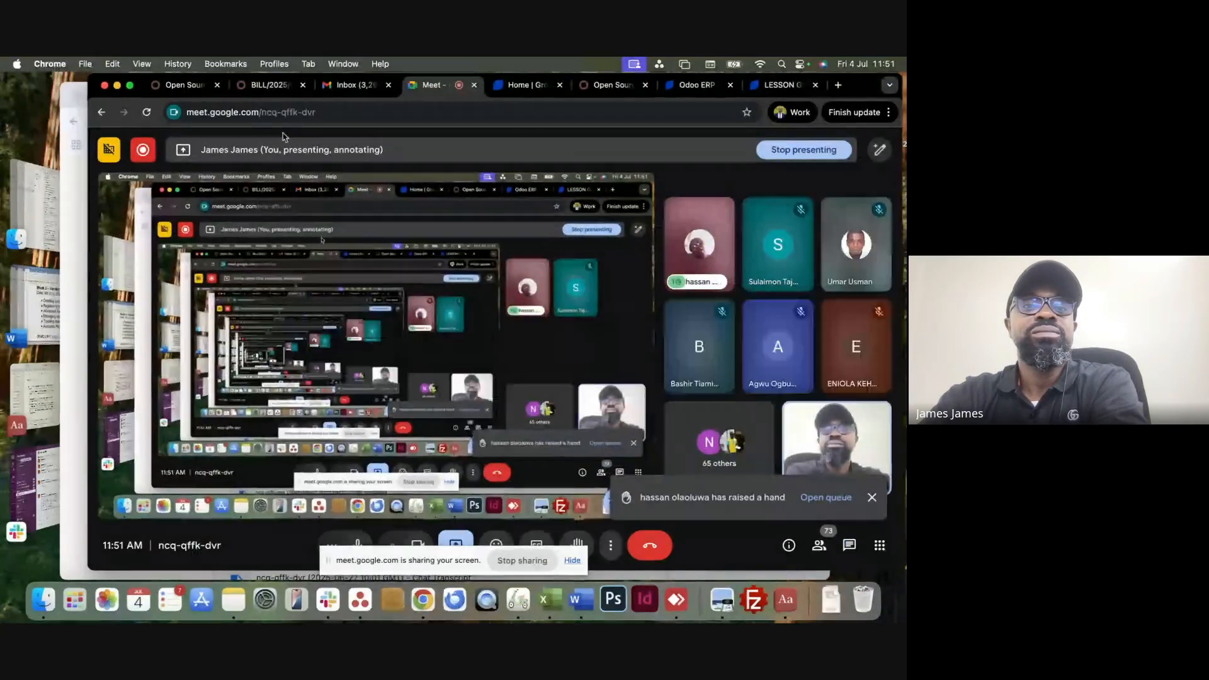
click(269, 85)
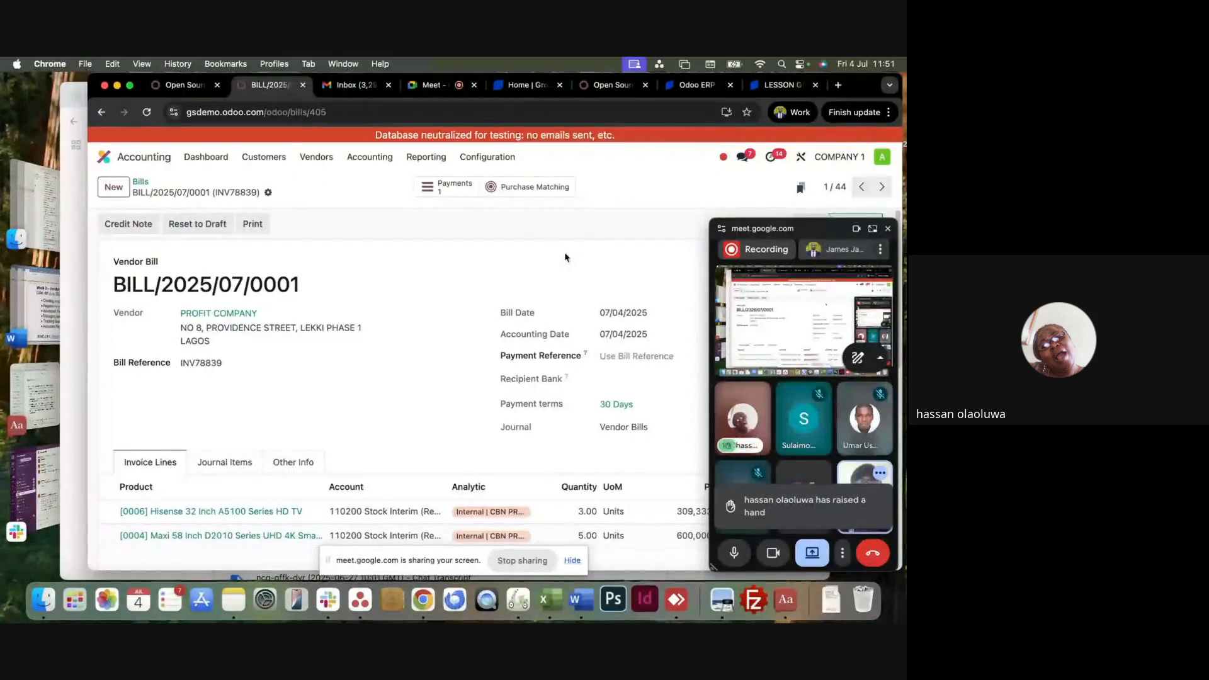
click(889, 230)
click(883, 269)
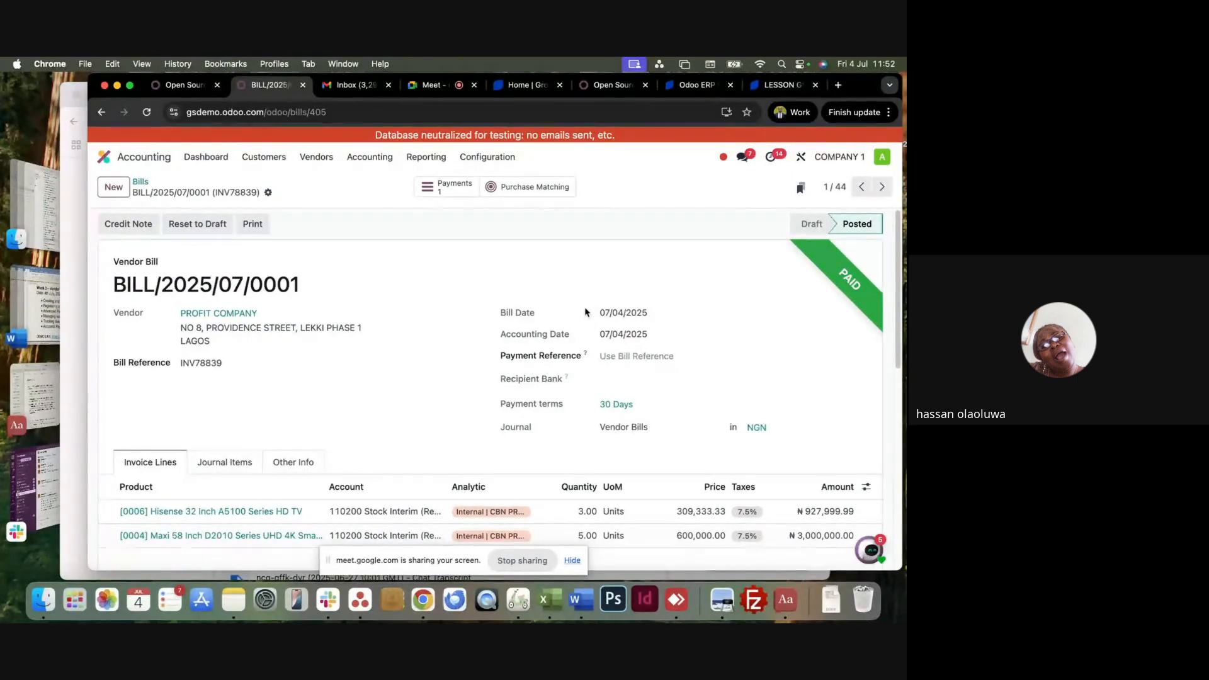
Examine the paid bill's totals and journal items, then return to its invoice lines.
scroll(584, 307, down, 3)
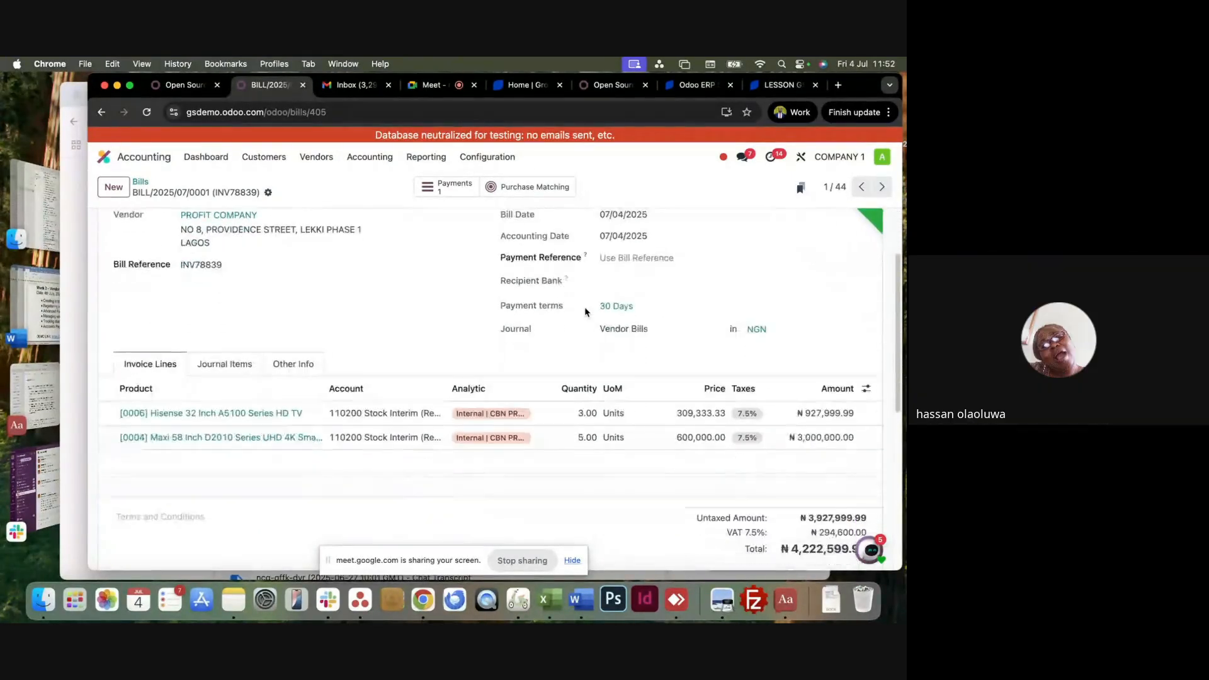
scroll(422, 315, up, 3)
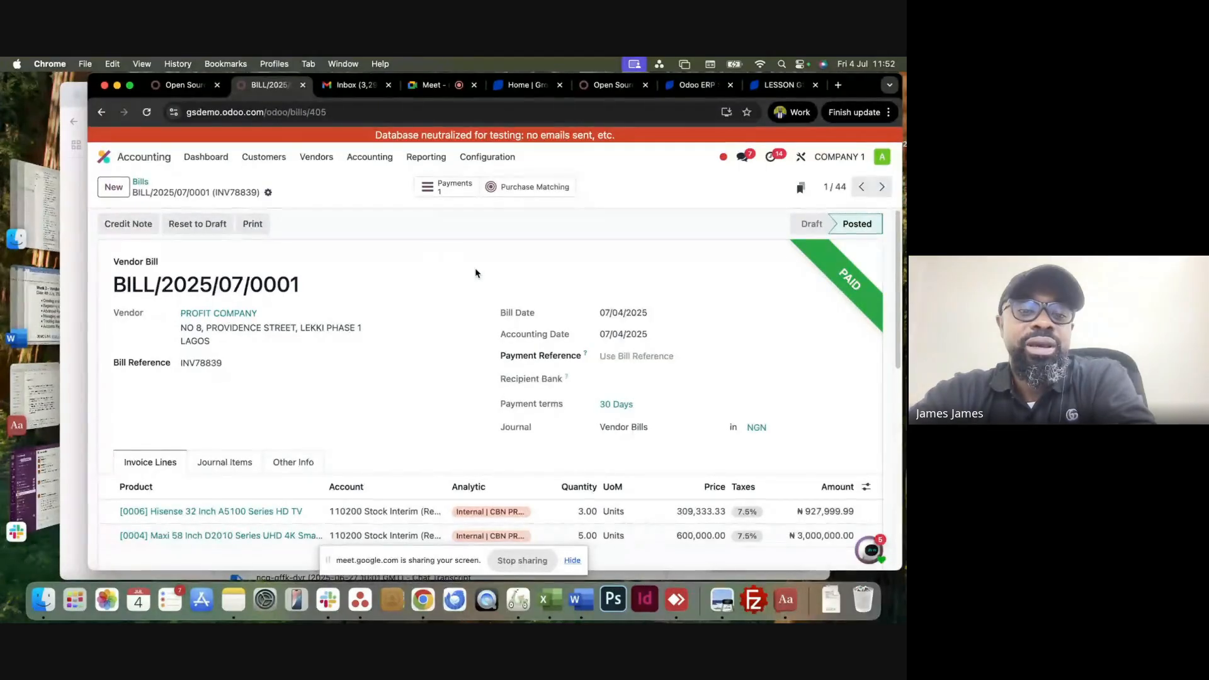
scroll(469, 270, down, 3)
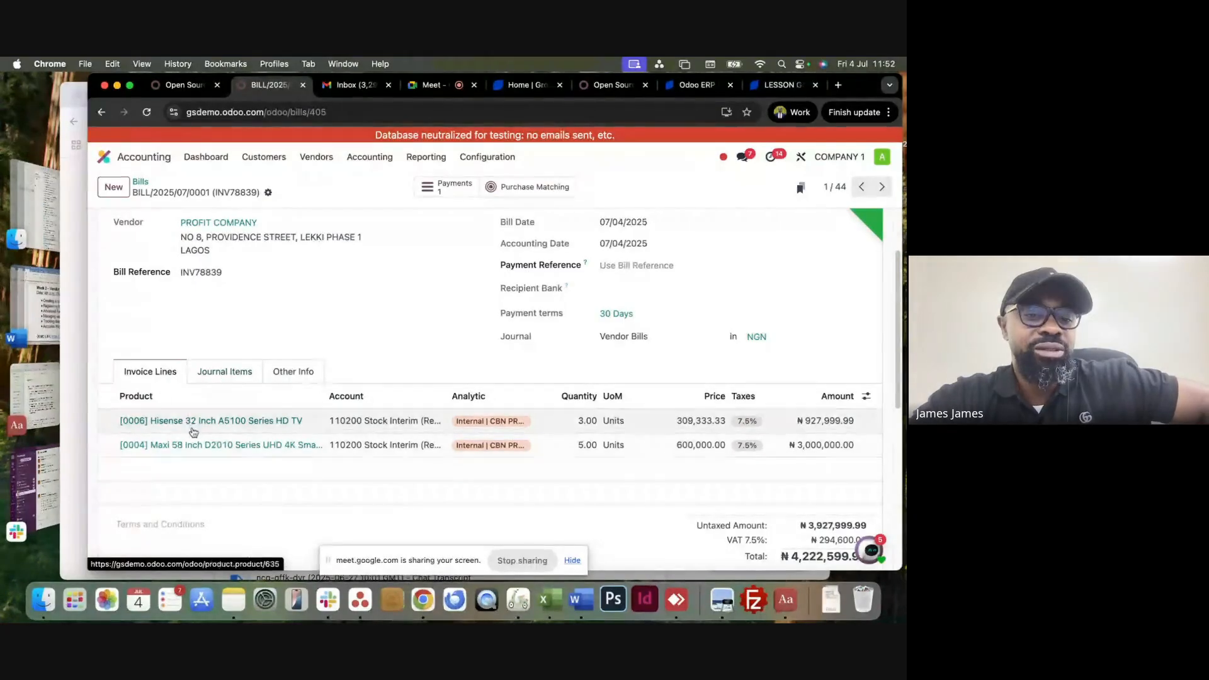
click(219, 374)
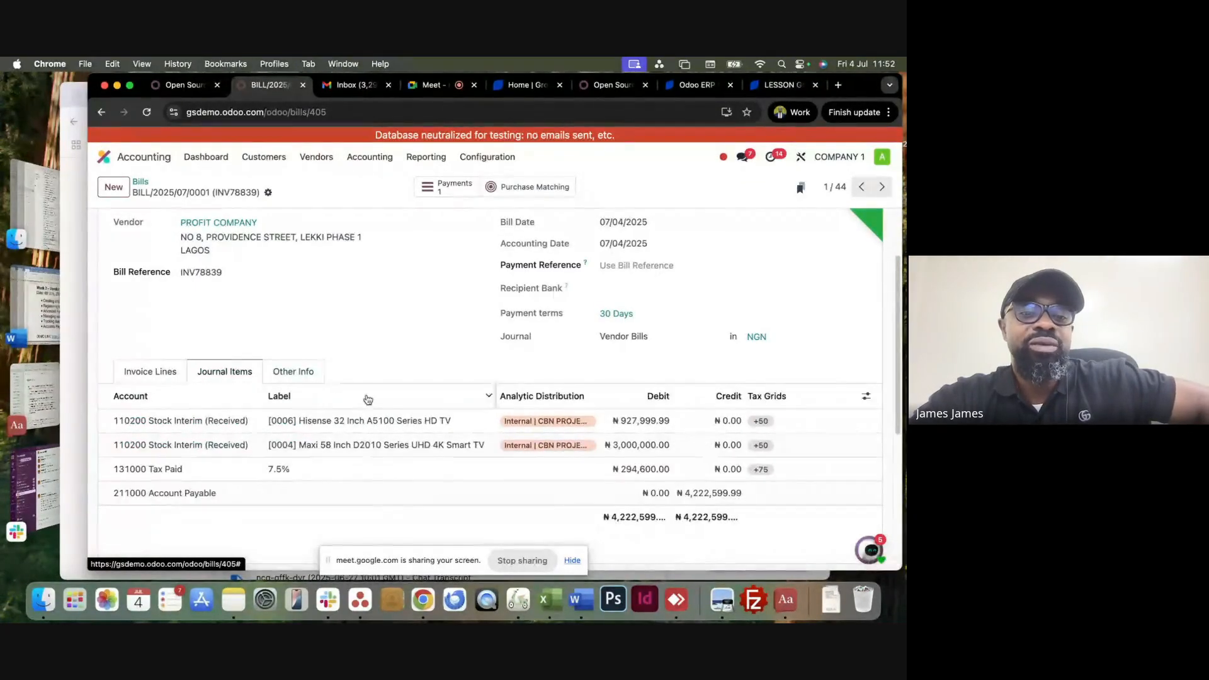
scroll(366, 386, down, 2)
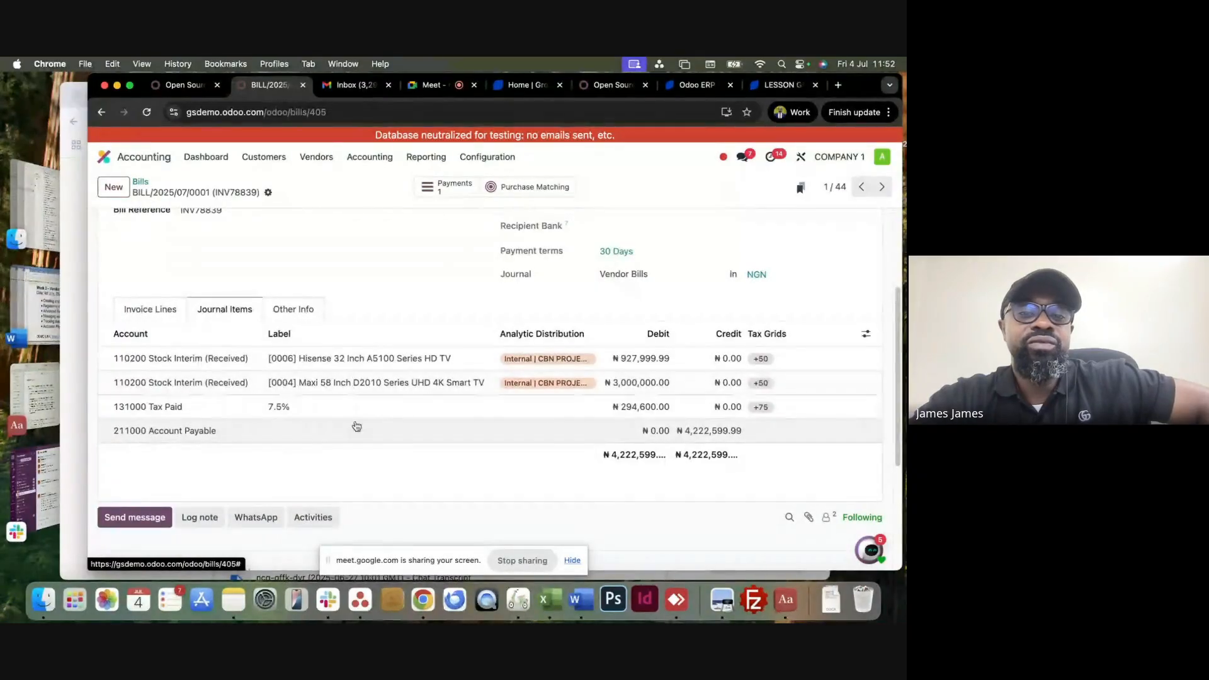
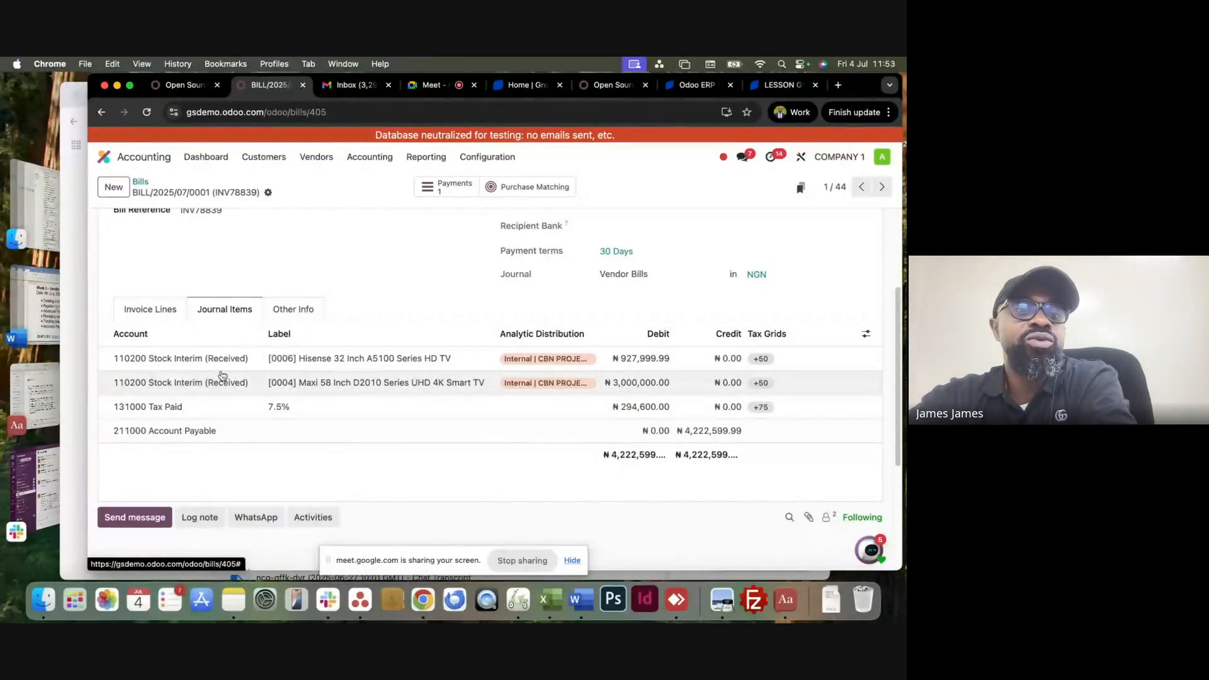
click(162, 313)
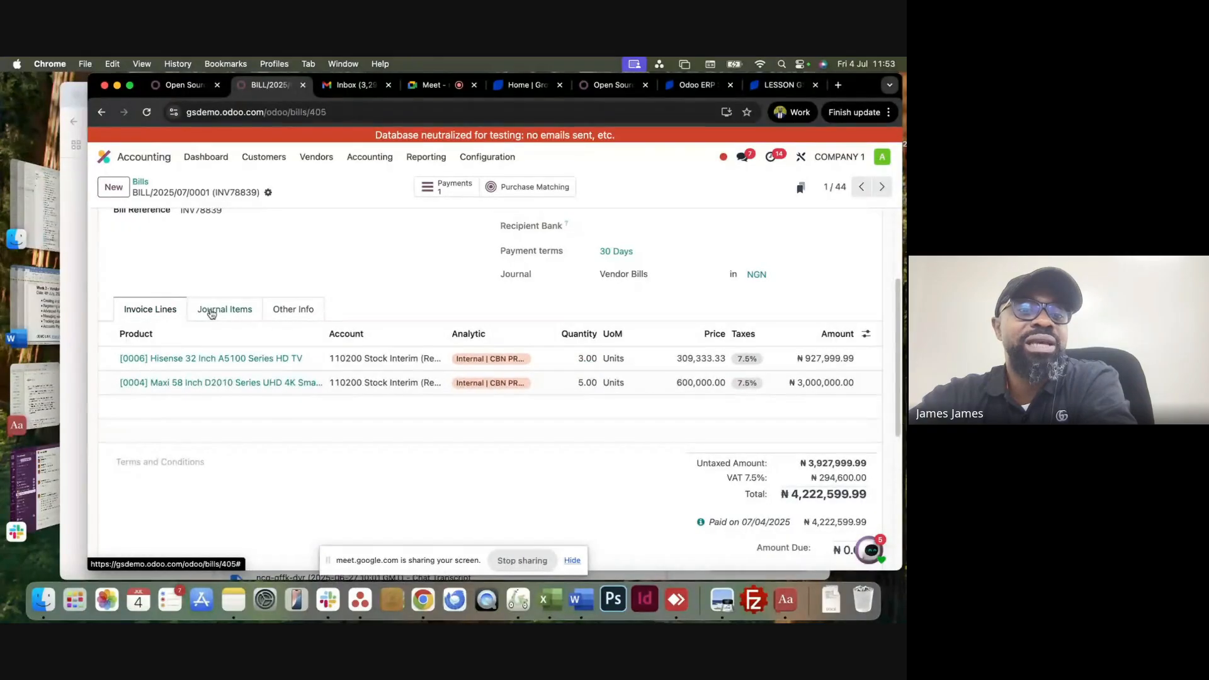
Look over the paid bill's journal items, then start a new vendor bill and add a journal item on 500000 Cost of Goods Sold.
click(212, 314)
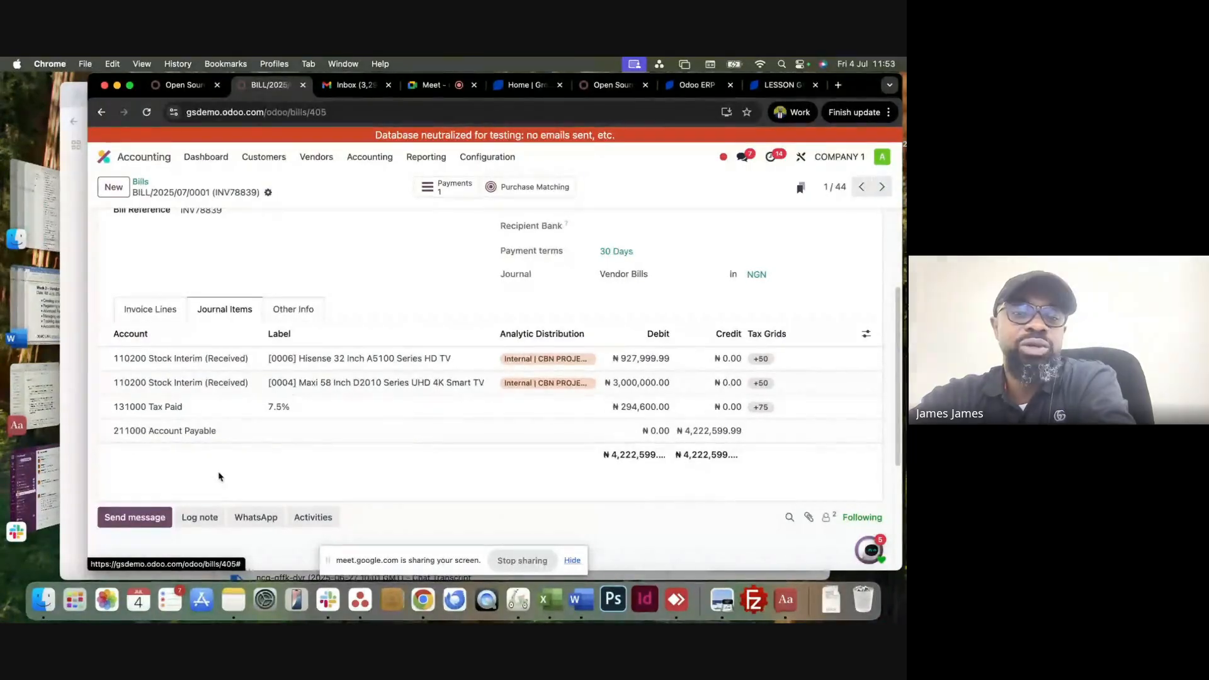
scroll(241, 270, up, 3)
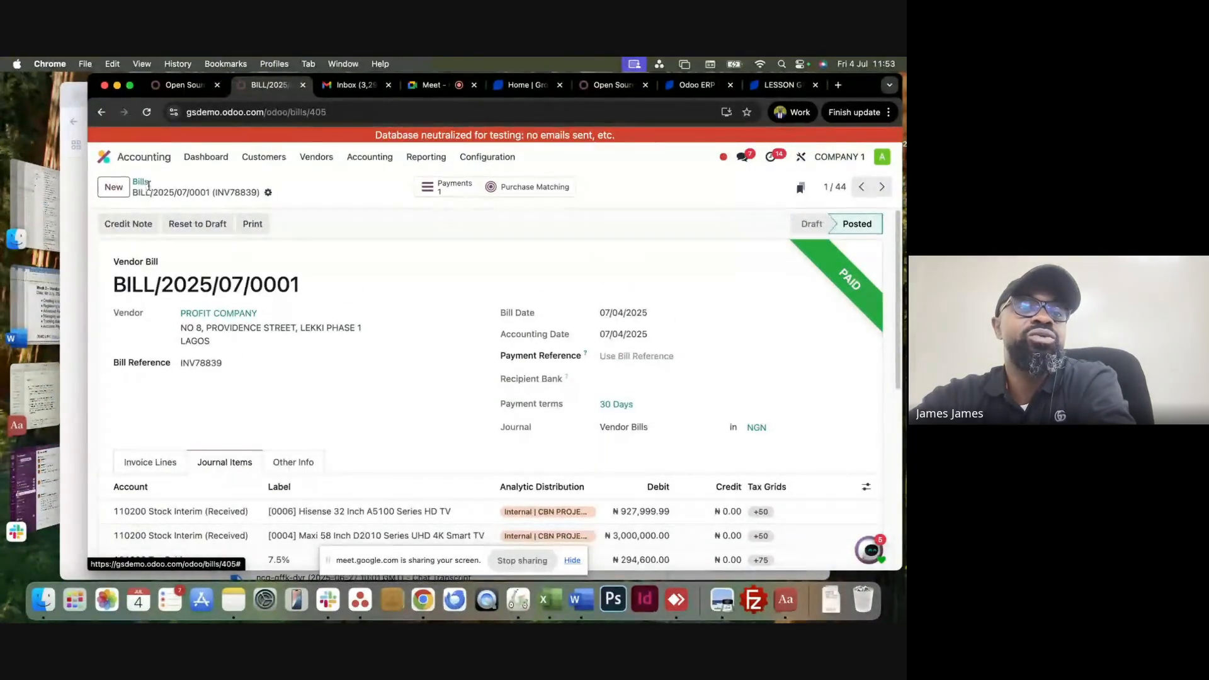
click(114, 187)
scroll(346, 327, down, 5)
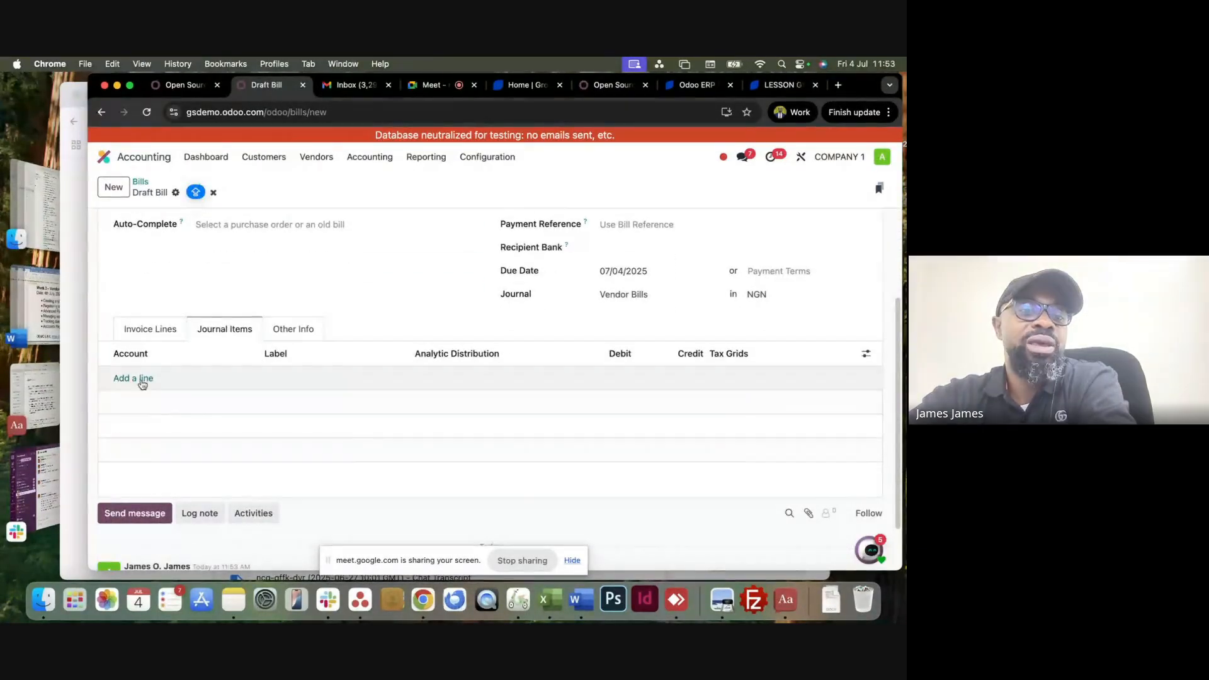
click(147, 337)
click(228, 329)
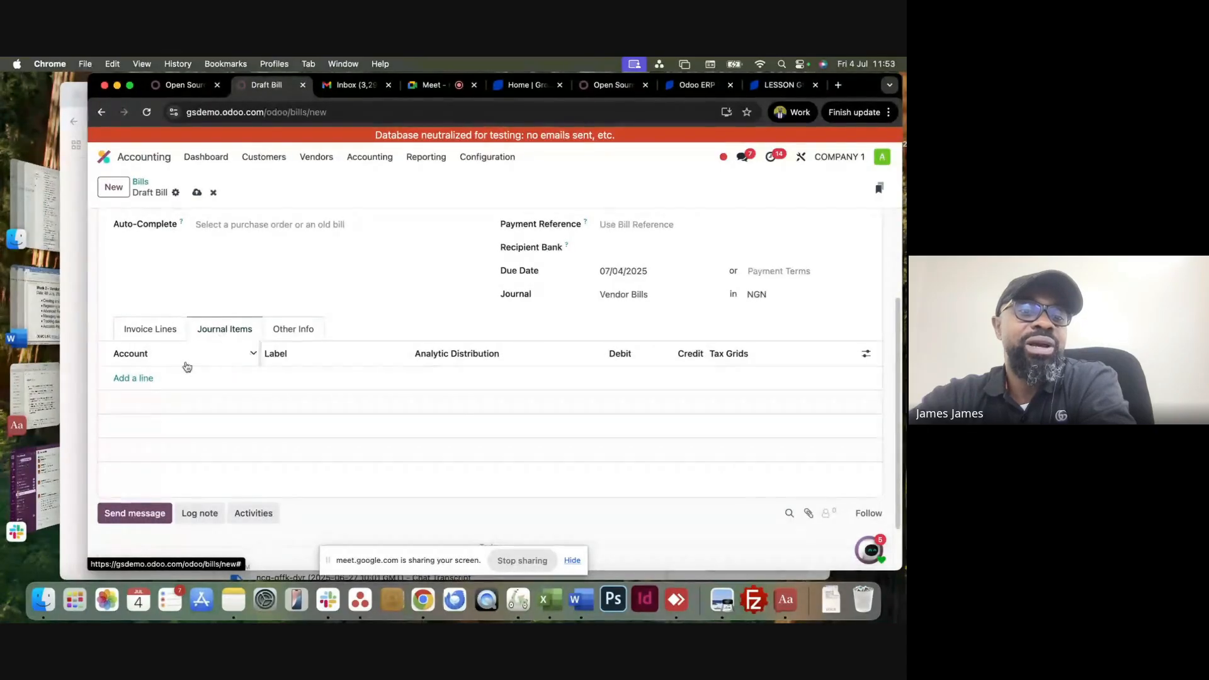
click(143, 378)
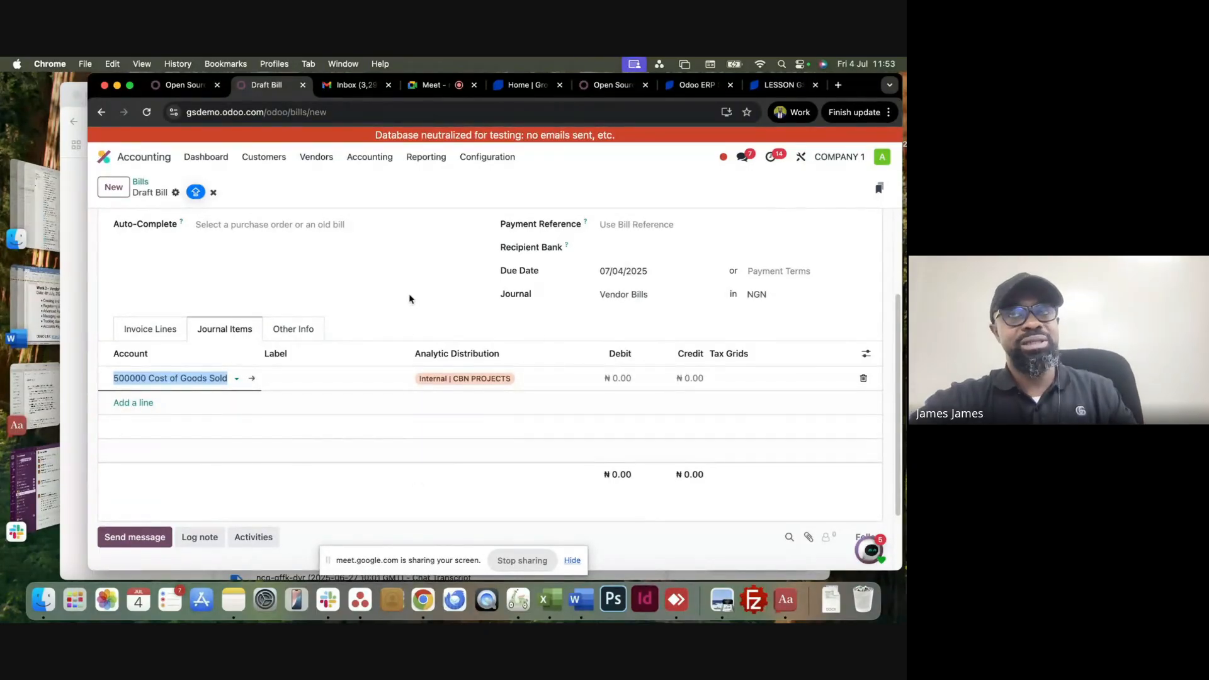
Apply the 7.5% and 5% WH taxes to the draft bill's blank invoice line and check its totals and journal items.
click(134, 329)
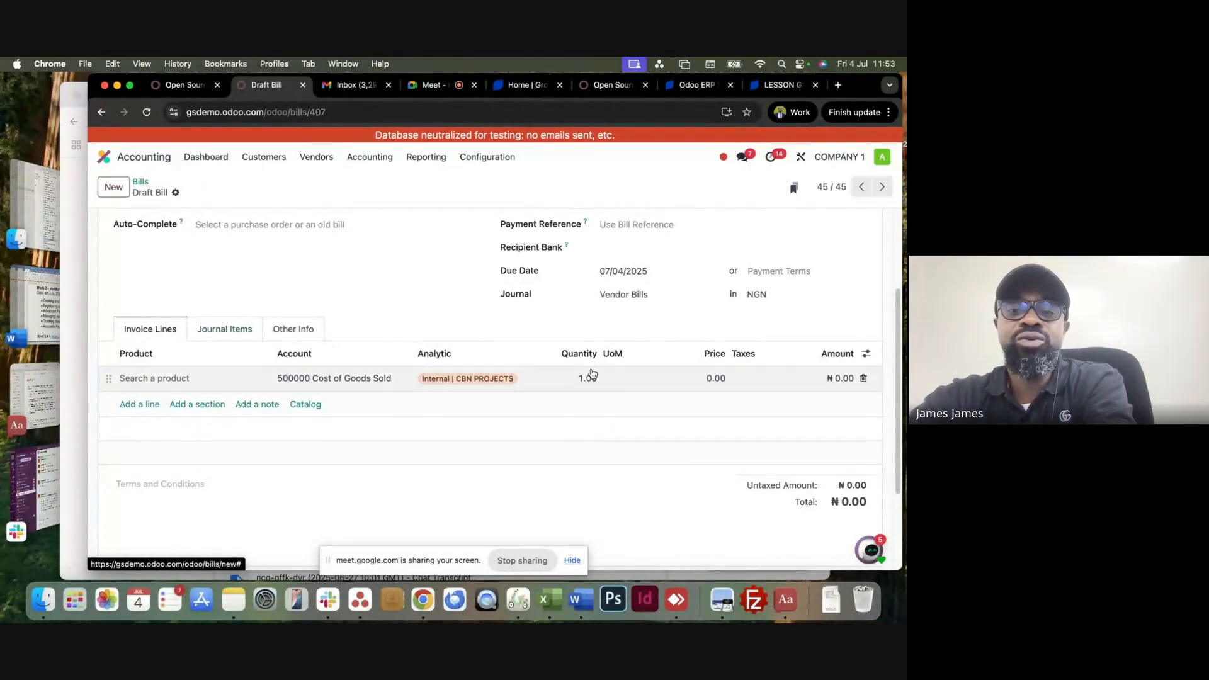
click(744, 379)
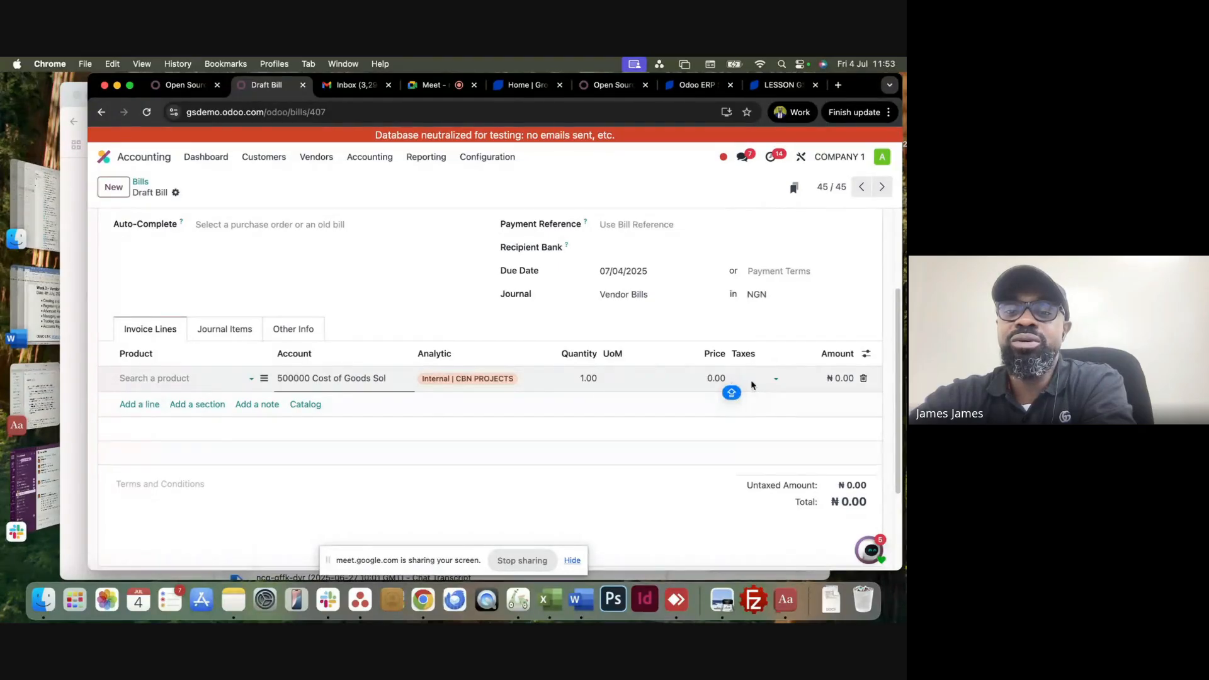
click(749, 380)
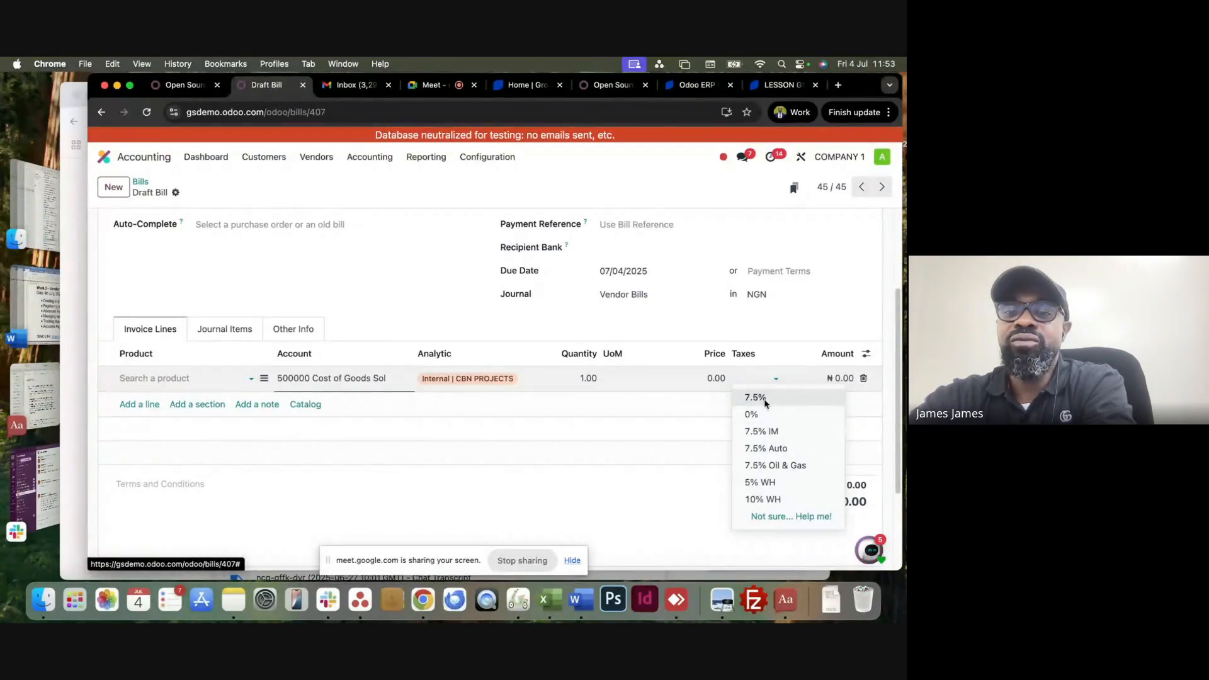
click(753, 397)
click(739, 395)
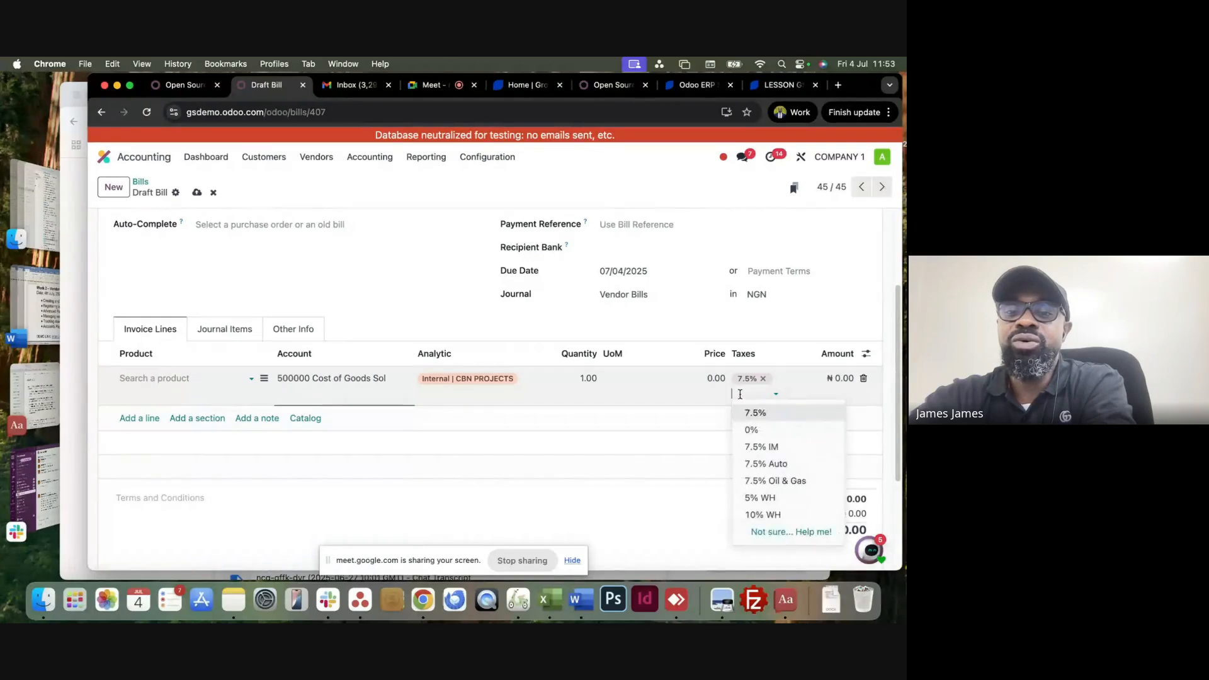
click(776, 499)
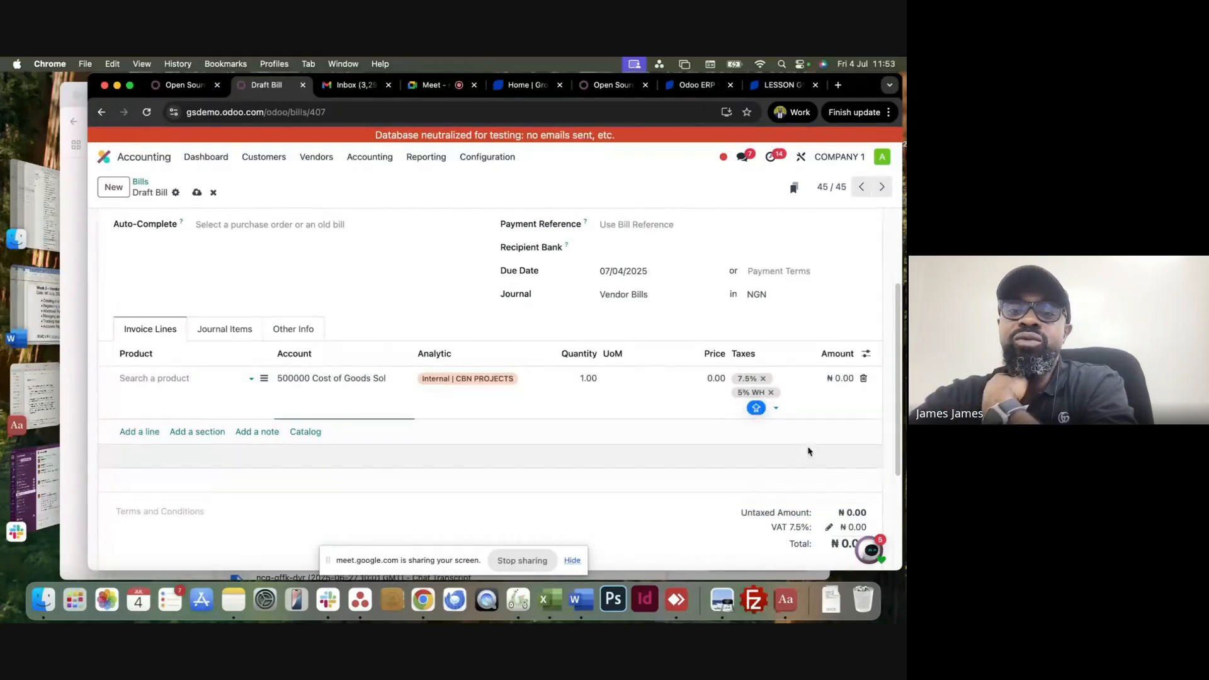
scroll(793, 485, down, 3)
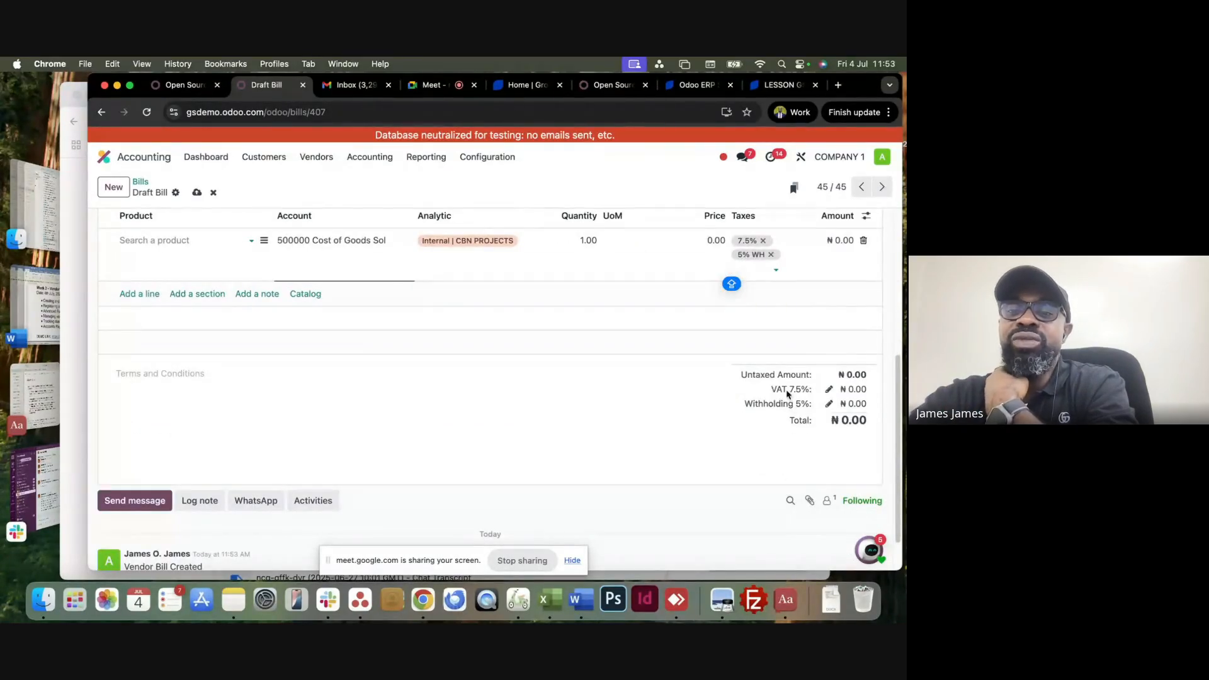
scroll(696, 438, up, 2)
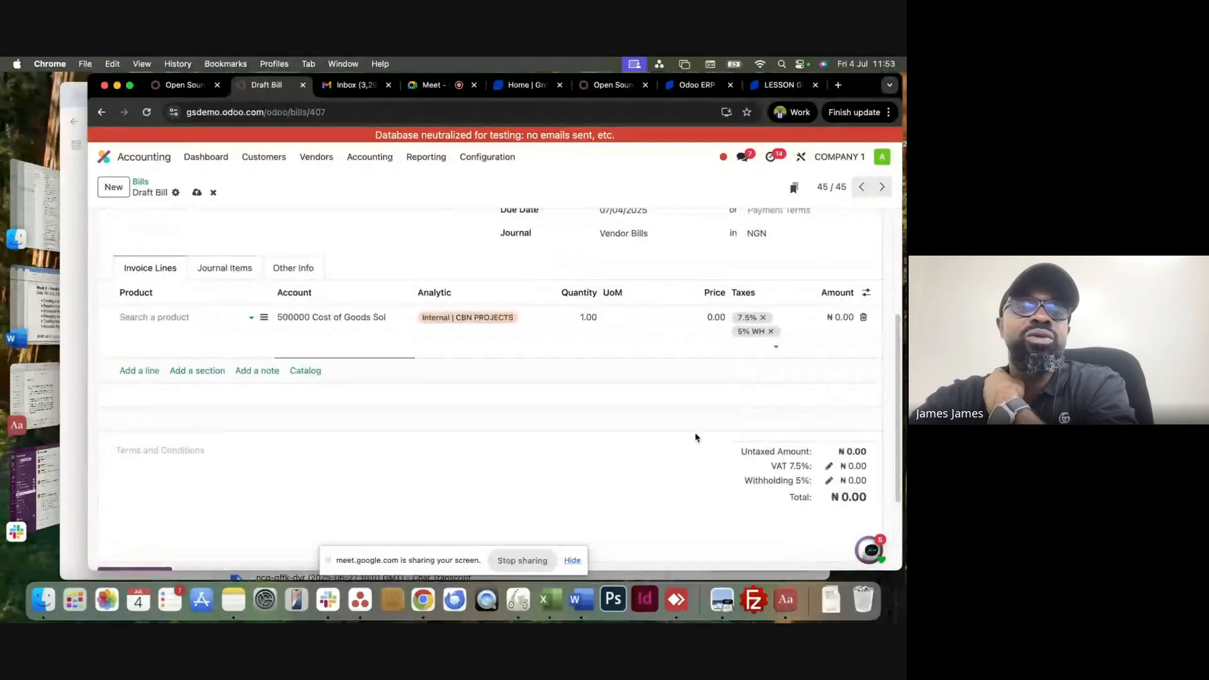
click(221, 270)
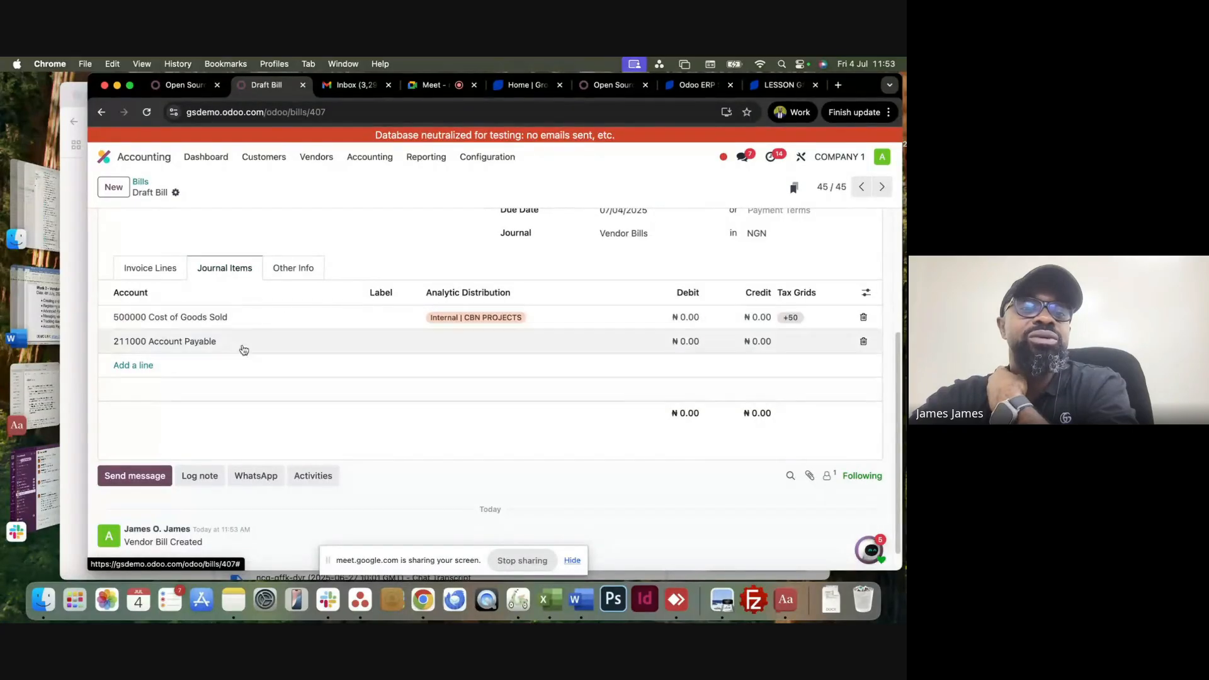
Set the invoice line's product to [0001] LG 32 Inch LP500 Series LED FHD TV with a price of 590,000.
click(159, 278)
click(162, 318)
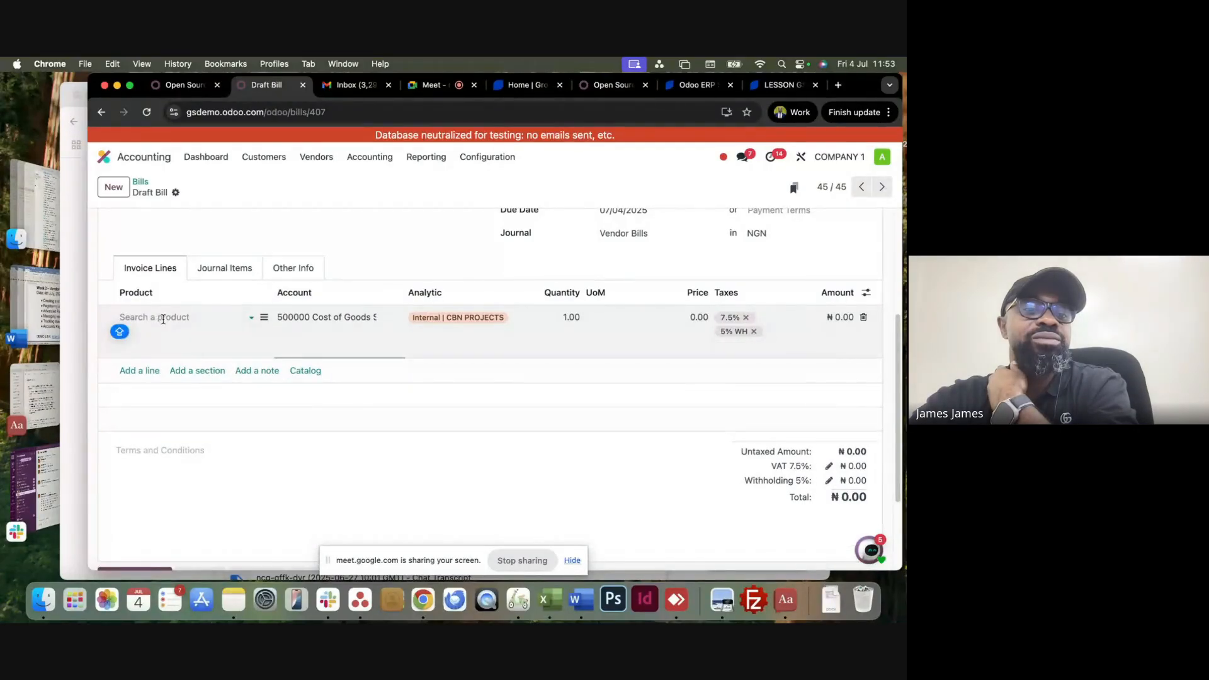
click(163, 330)
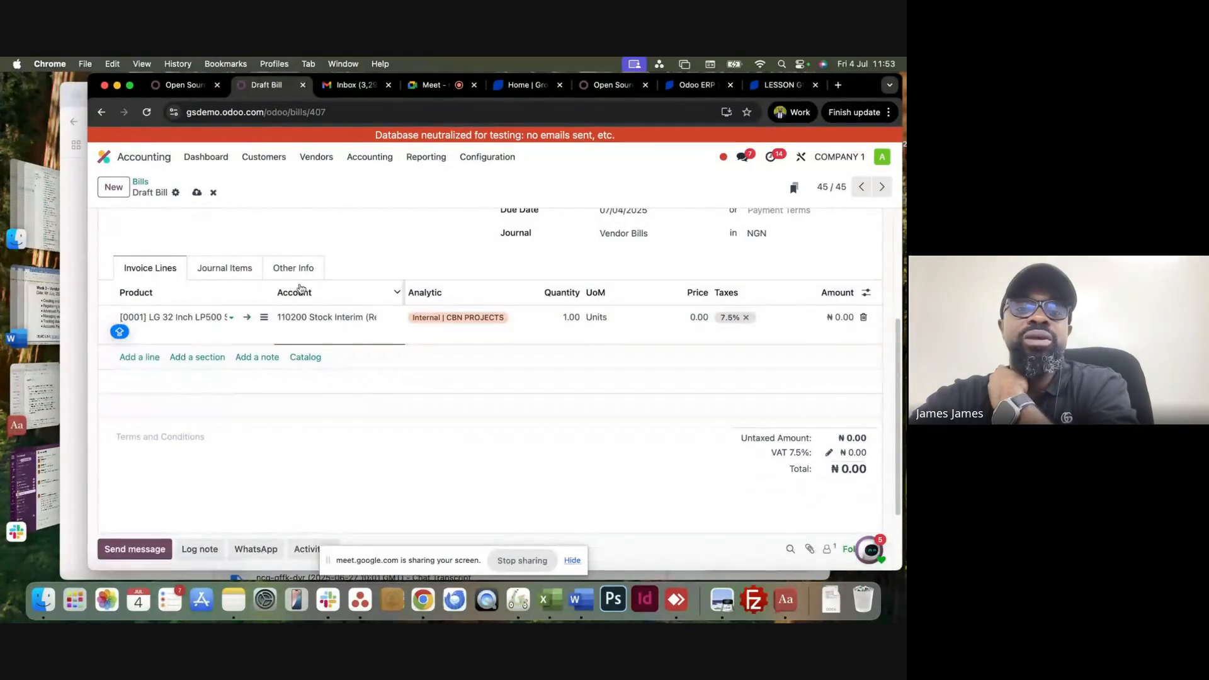
click(379, 261)
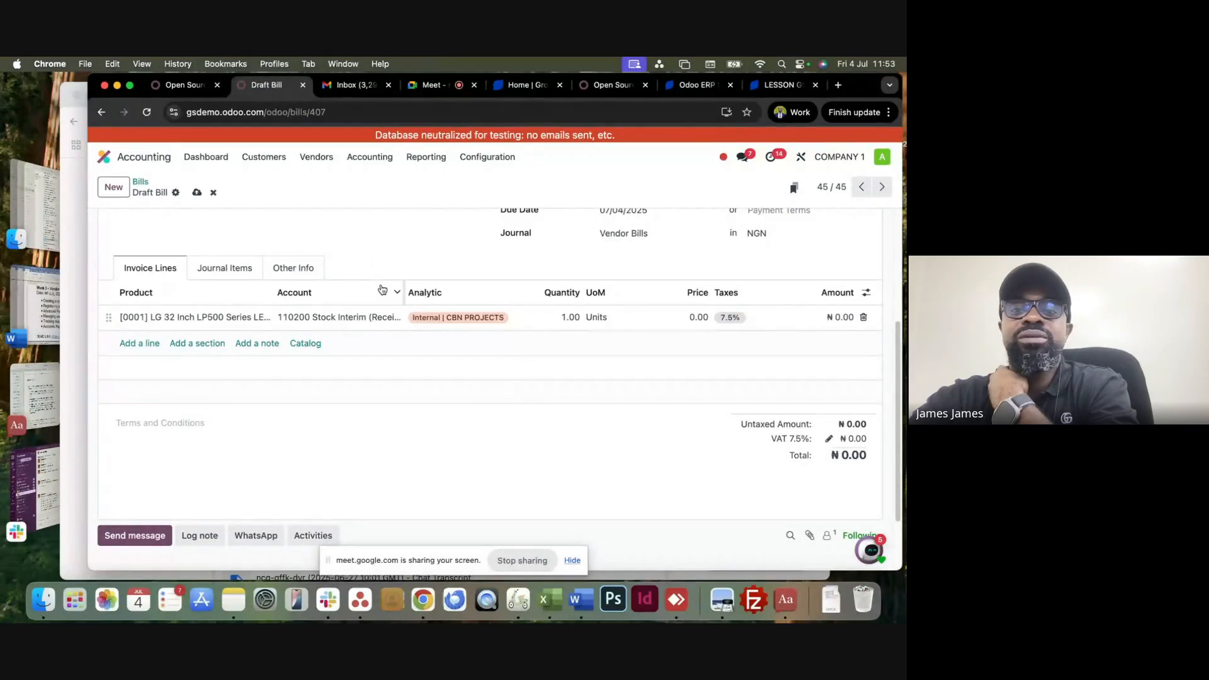
click(693, 317)
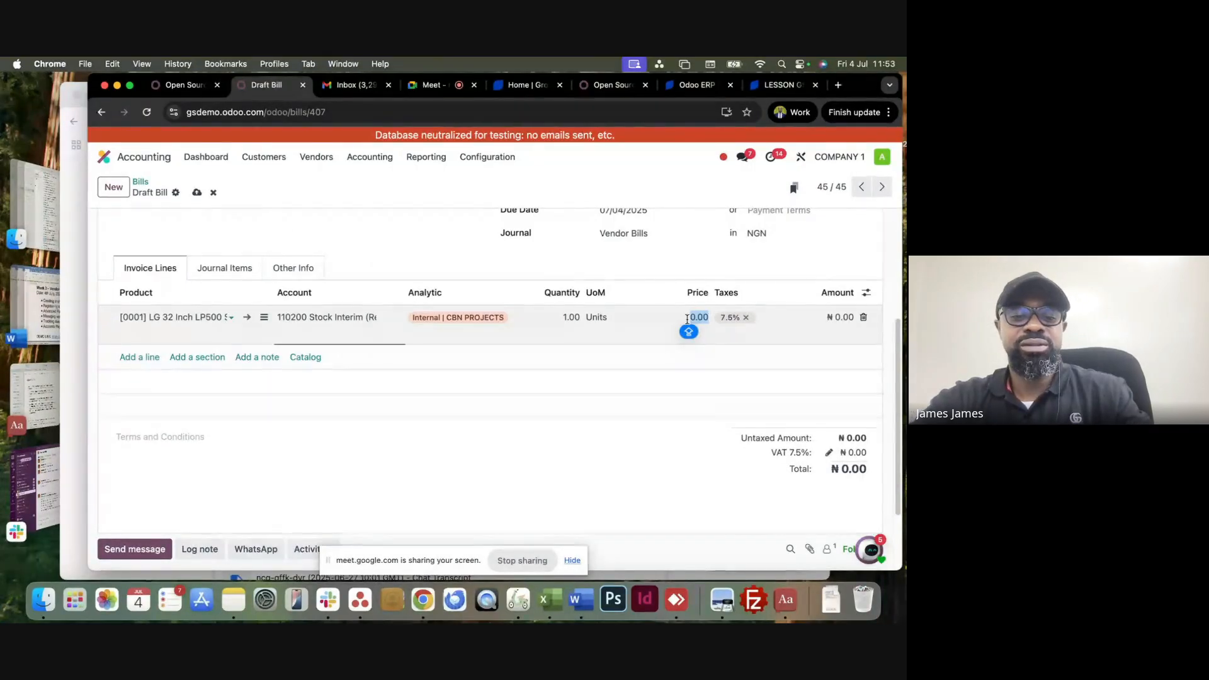
text(590,00)
click(678, 255)
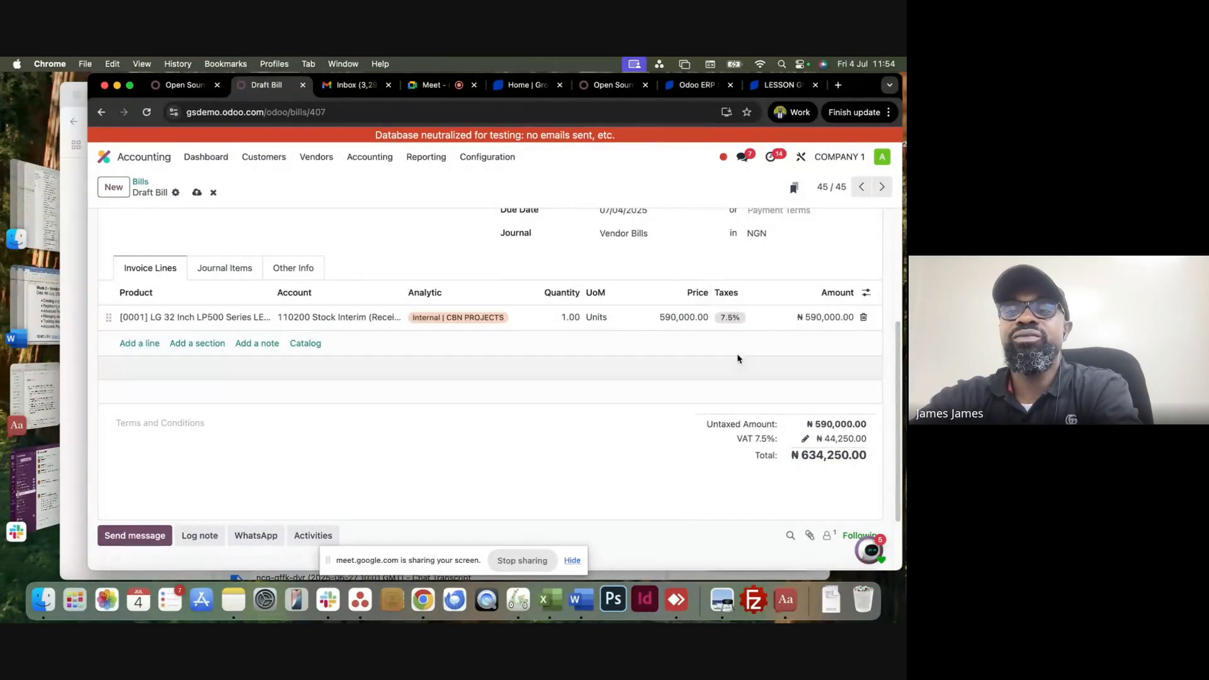
Add the 5% WH tax to the LG TV line and check the draft bill's journal items.
click(758, 317)
click(725, 335)
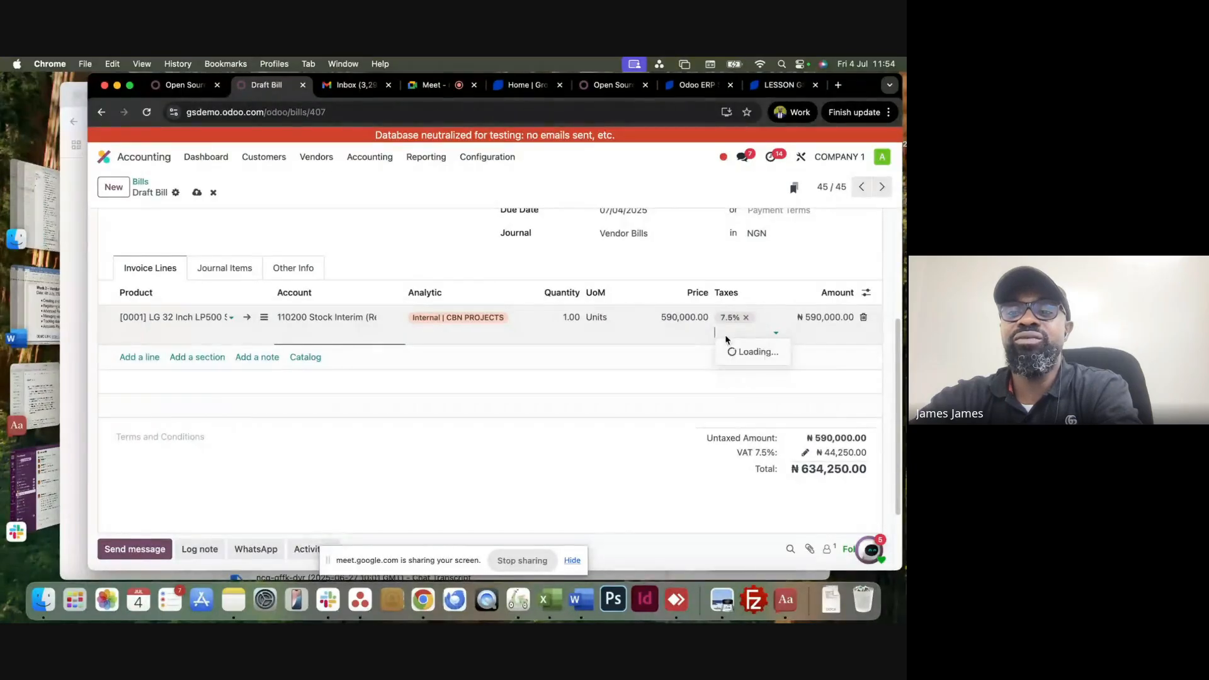
click(747, 439)
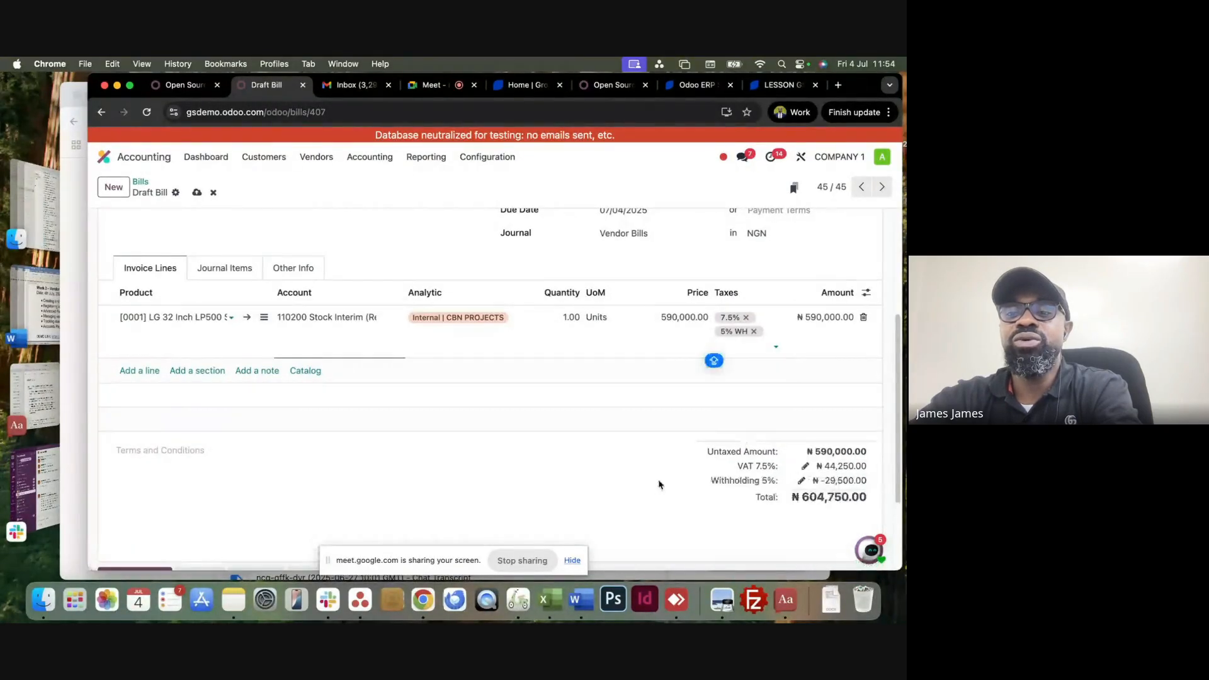
click(613, 477)
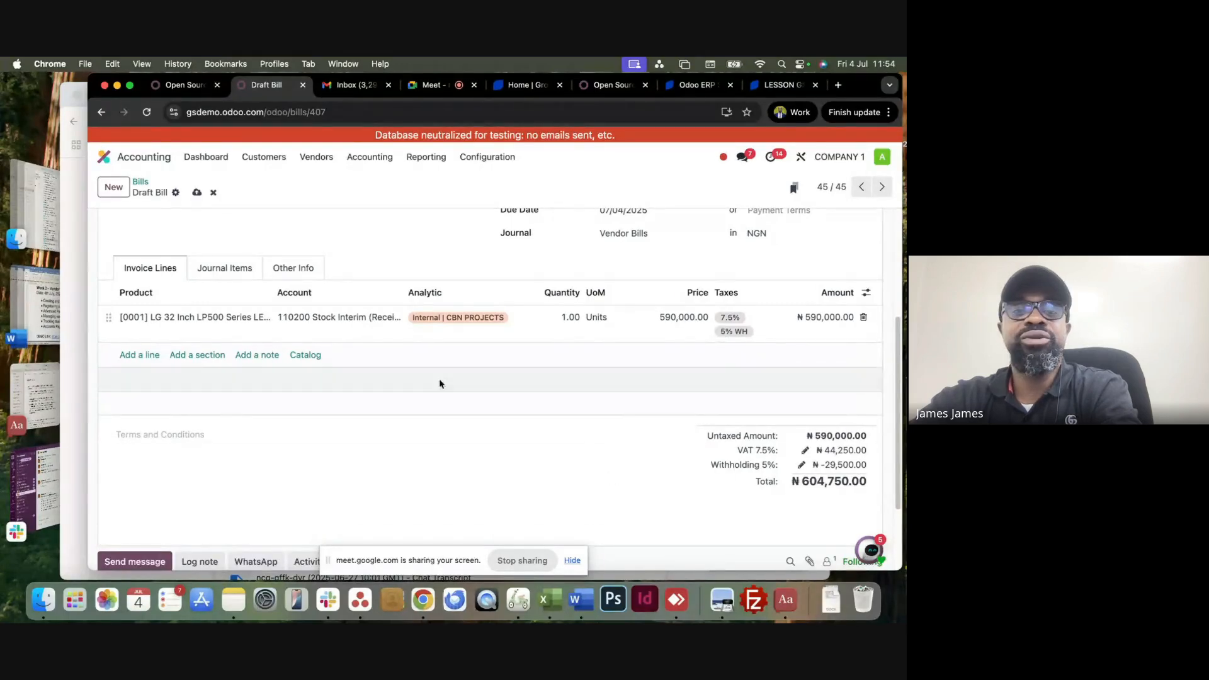
click(228, 270)
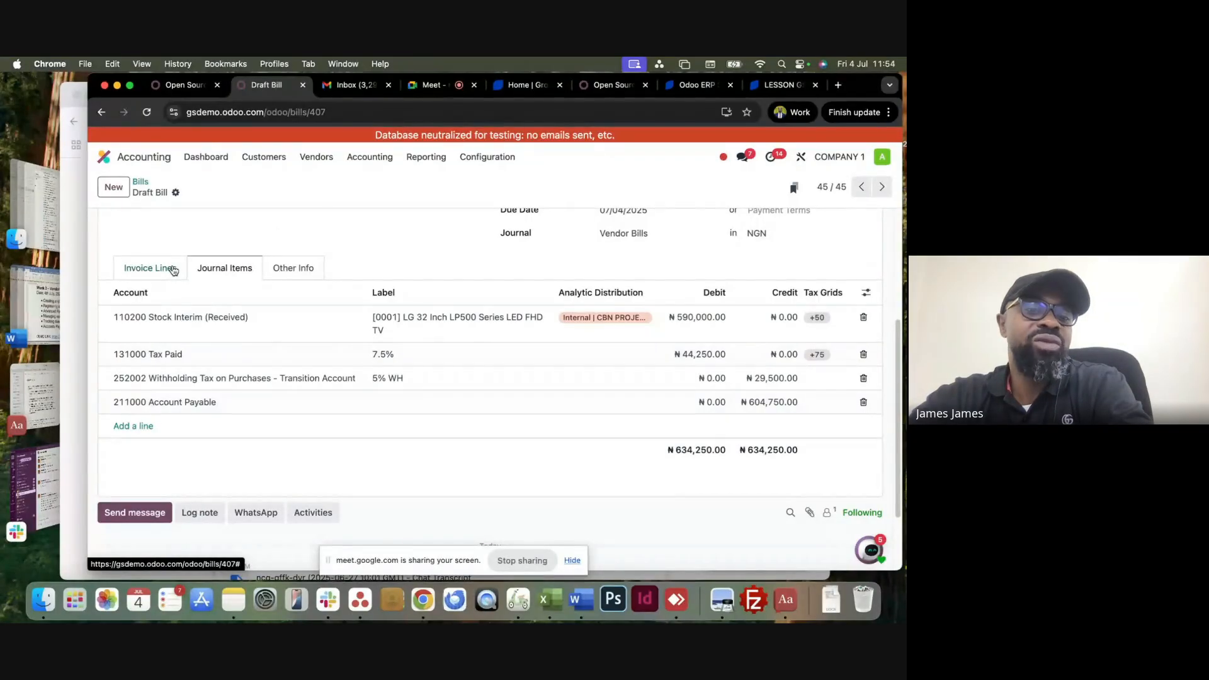
click(151, 269)
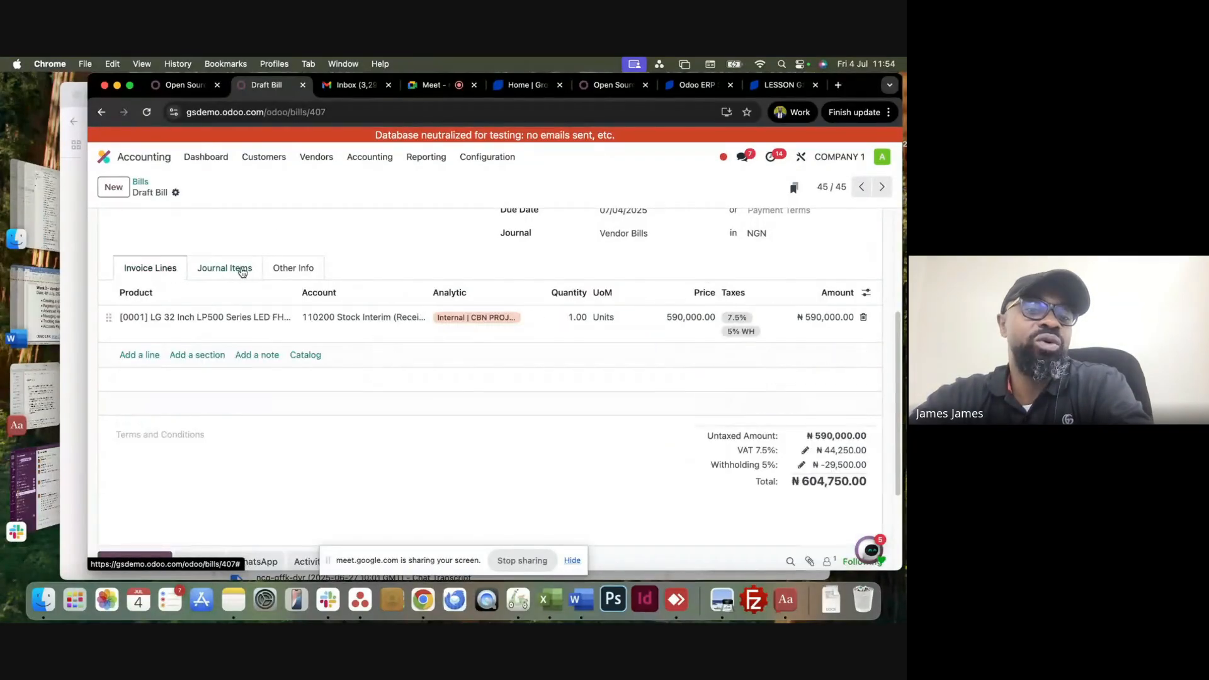
Open the CHEESE POWDER product from the vendor products and examine its sales and purchase taxes.
click(316, 158)
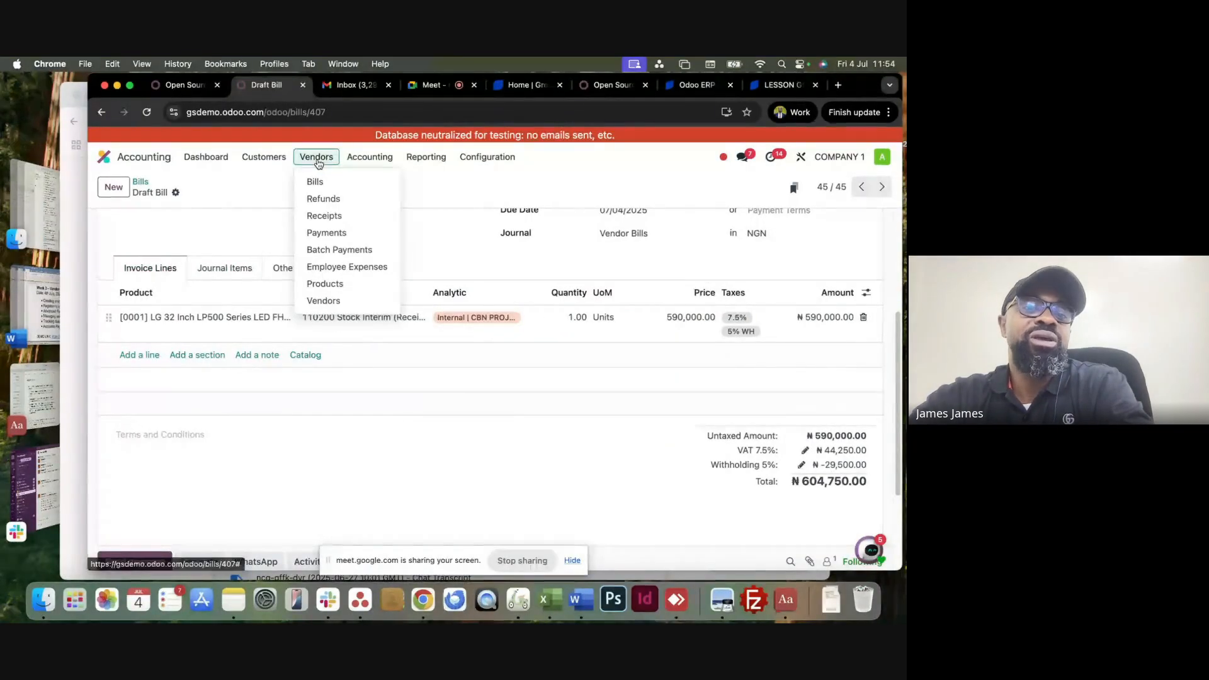
click(331, 284)
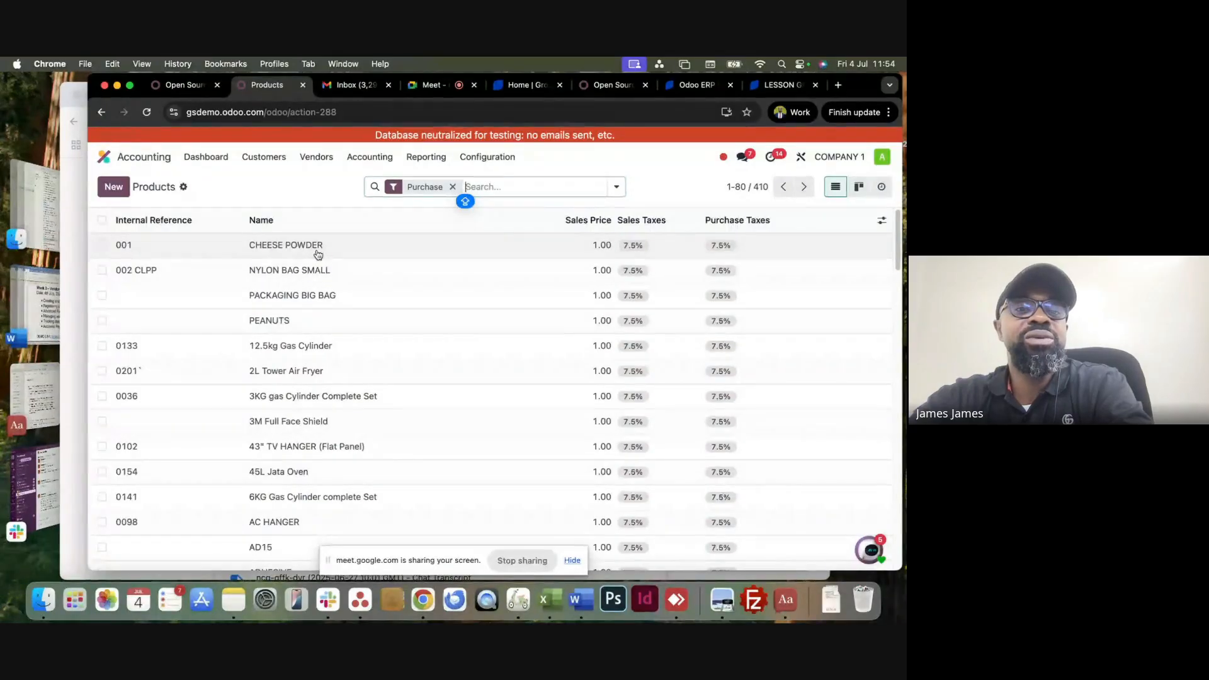
click(318, 254)
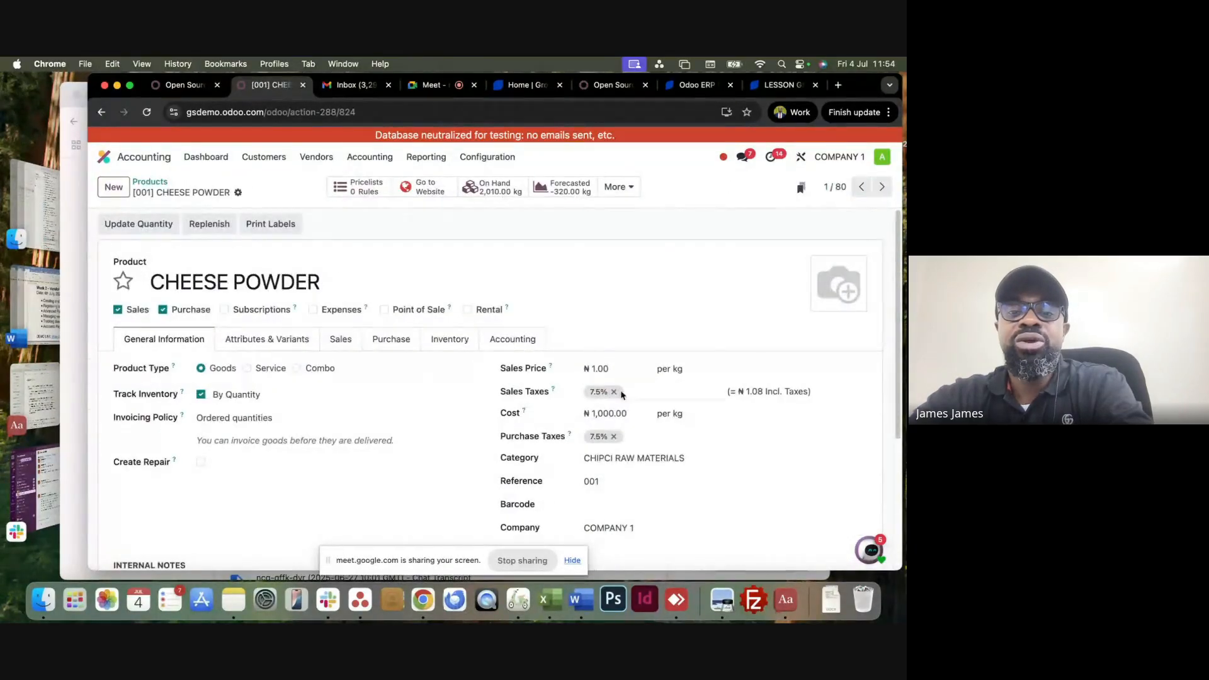
scroll(621, 394, down, 2)
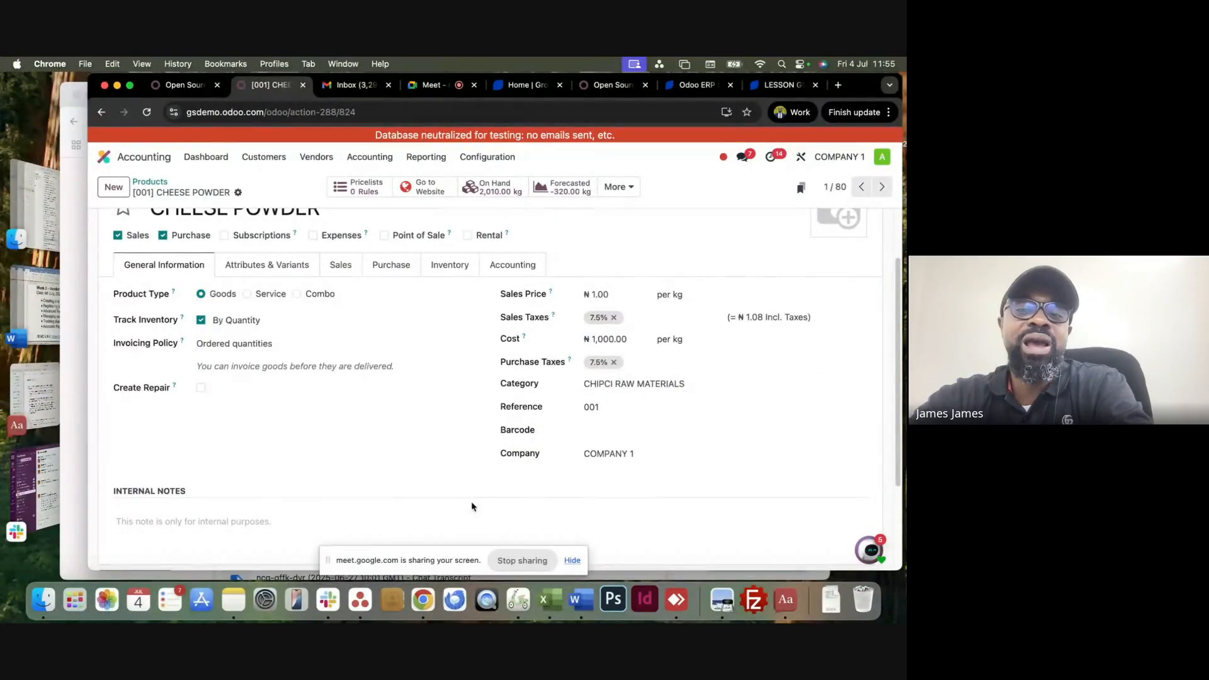
scroll(562, 275, up, 2)
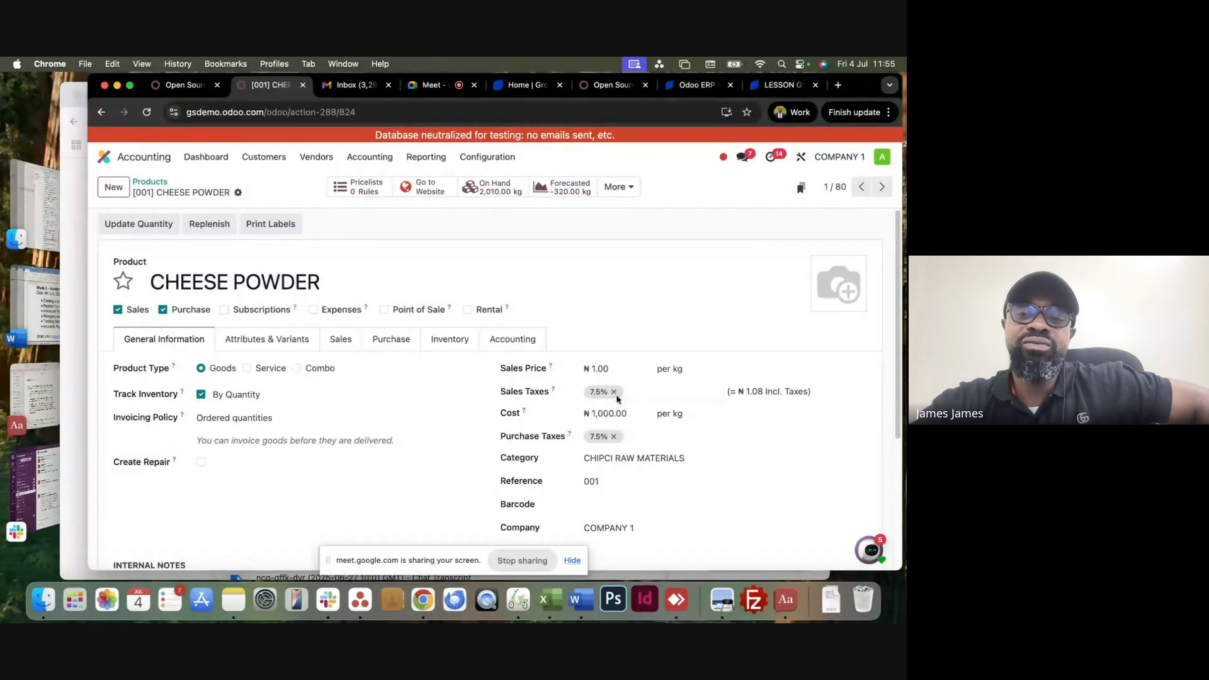
Try adding 5% WH to CHEESE POWDER's purchase taxes, then remove it and discard the product's changes.
click(654, 436)
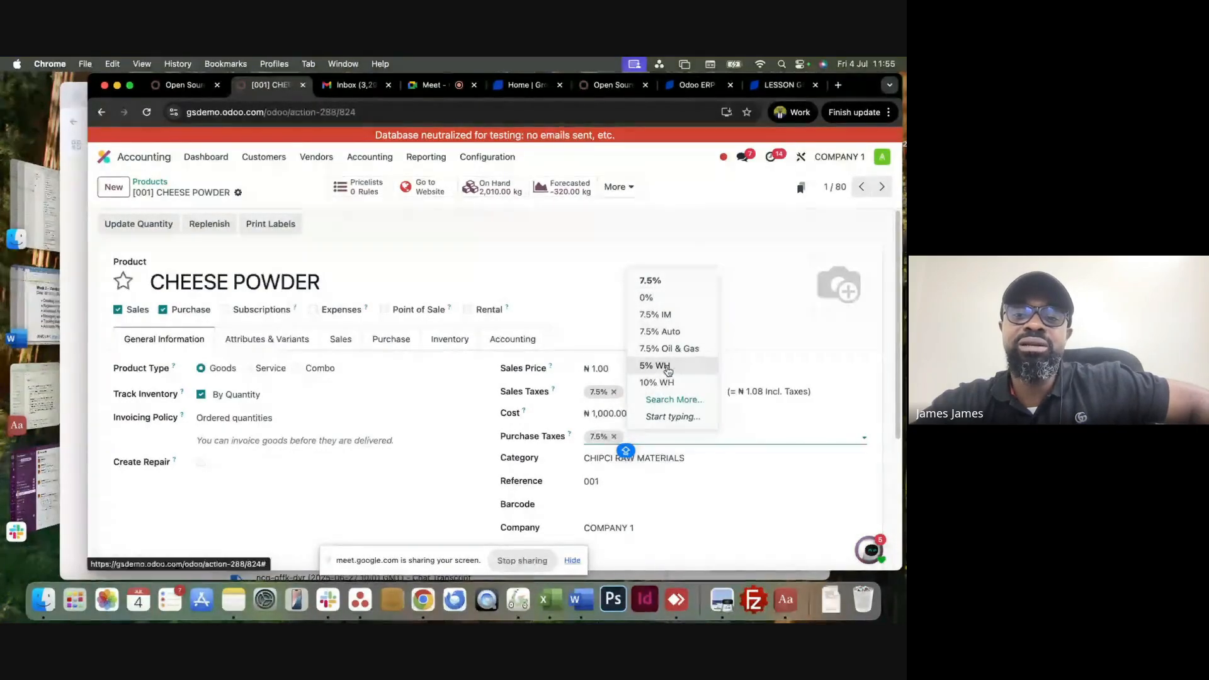
click(668, 371)
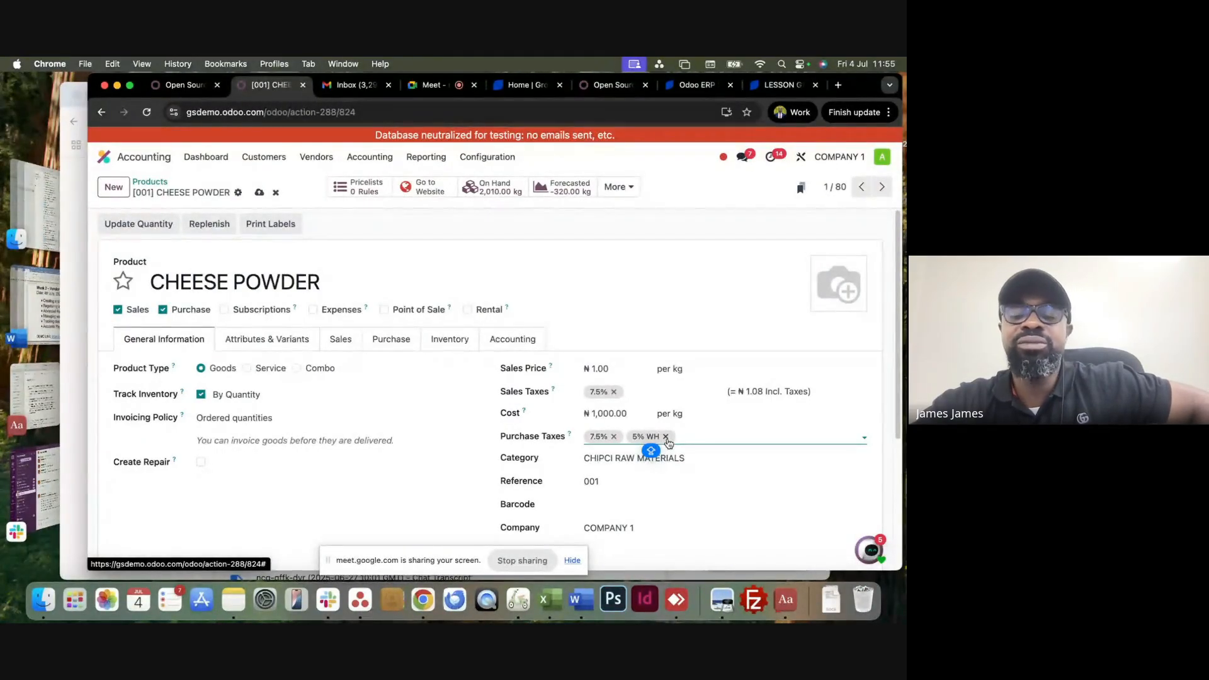
click(666, 437)
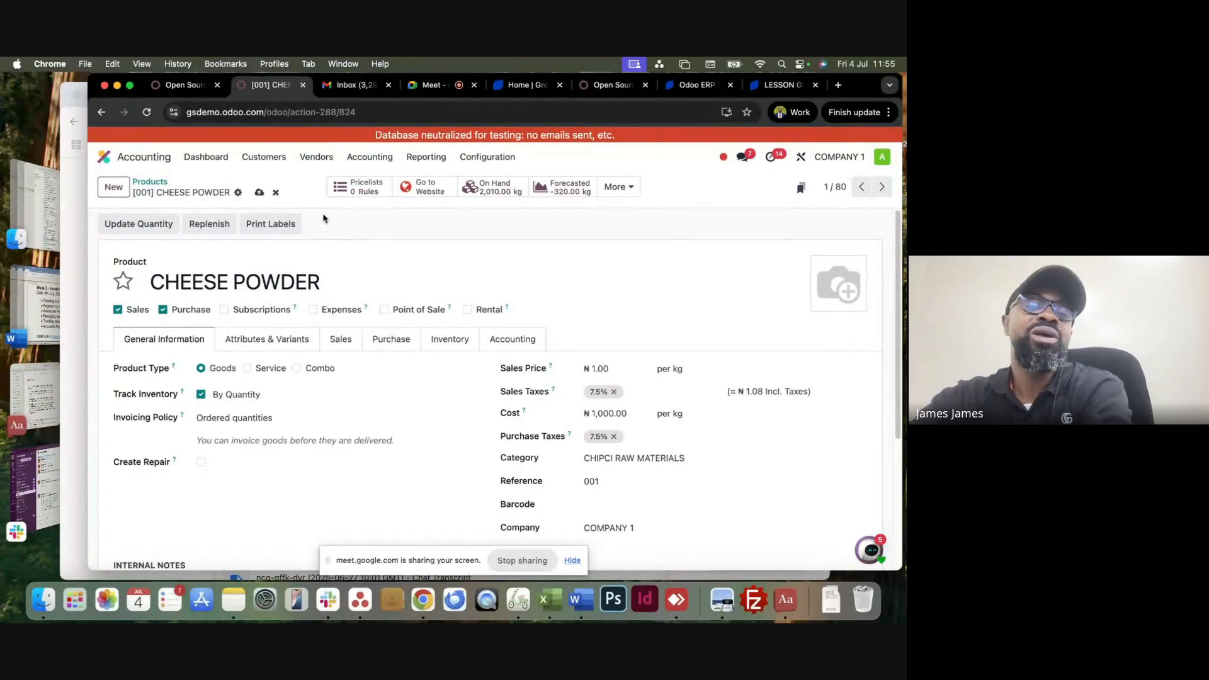
click(274, 193)
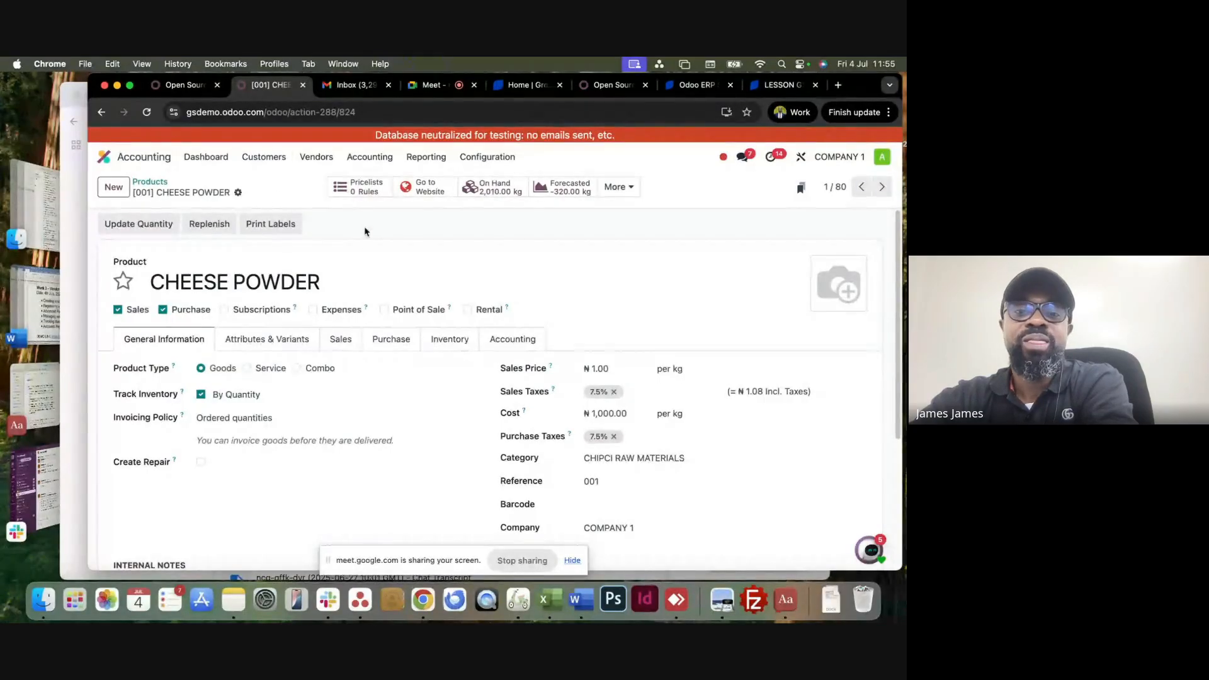
Return to the vendor bills list, then switch to the Google Meet call.
click(323, 168)
click(320, 183)
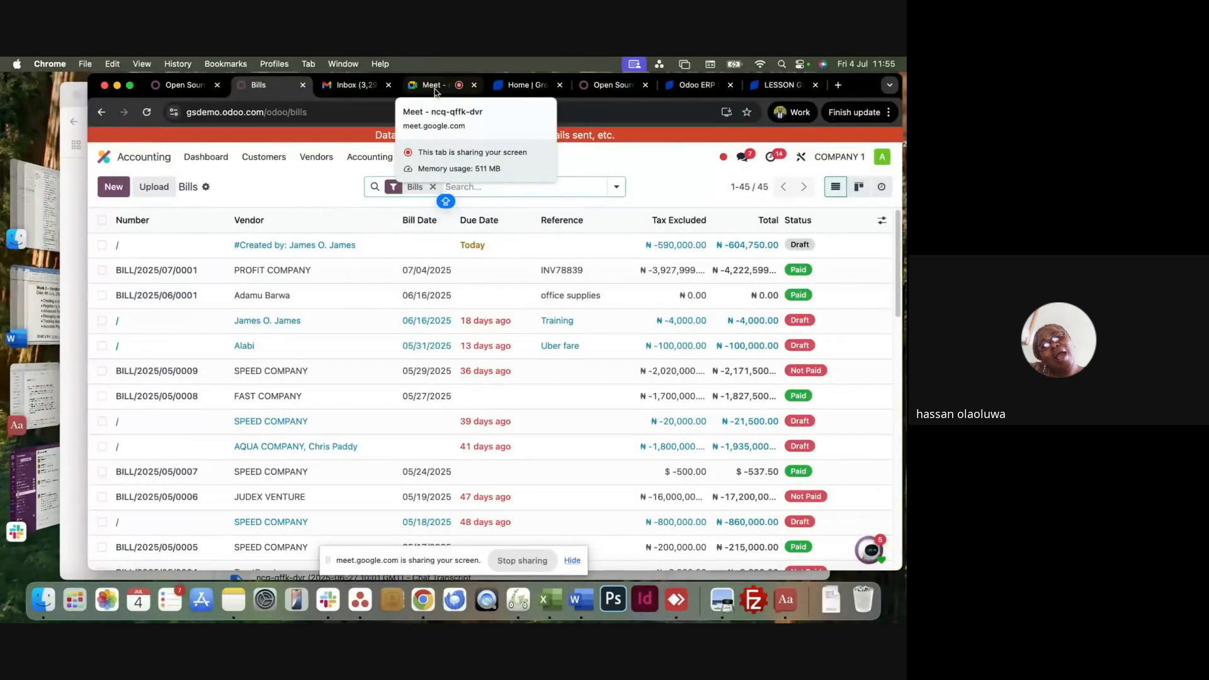
click(300, 198)
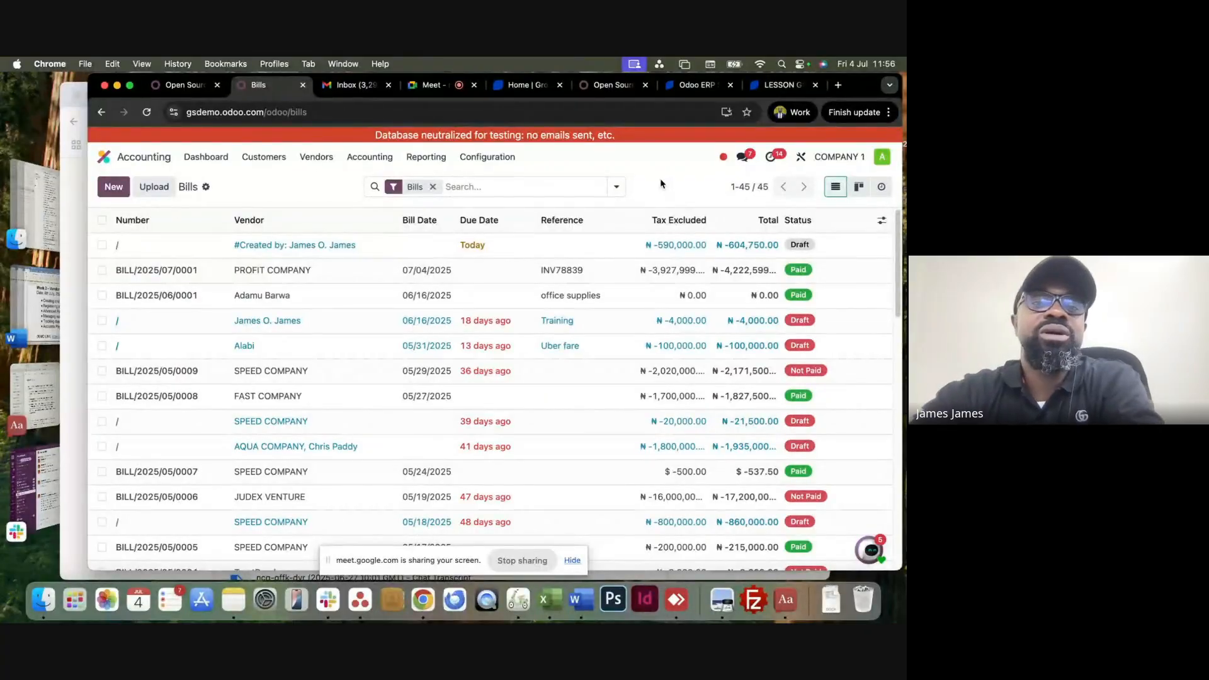
click(432, 85)
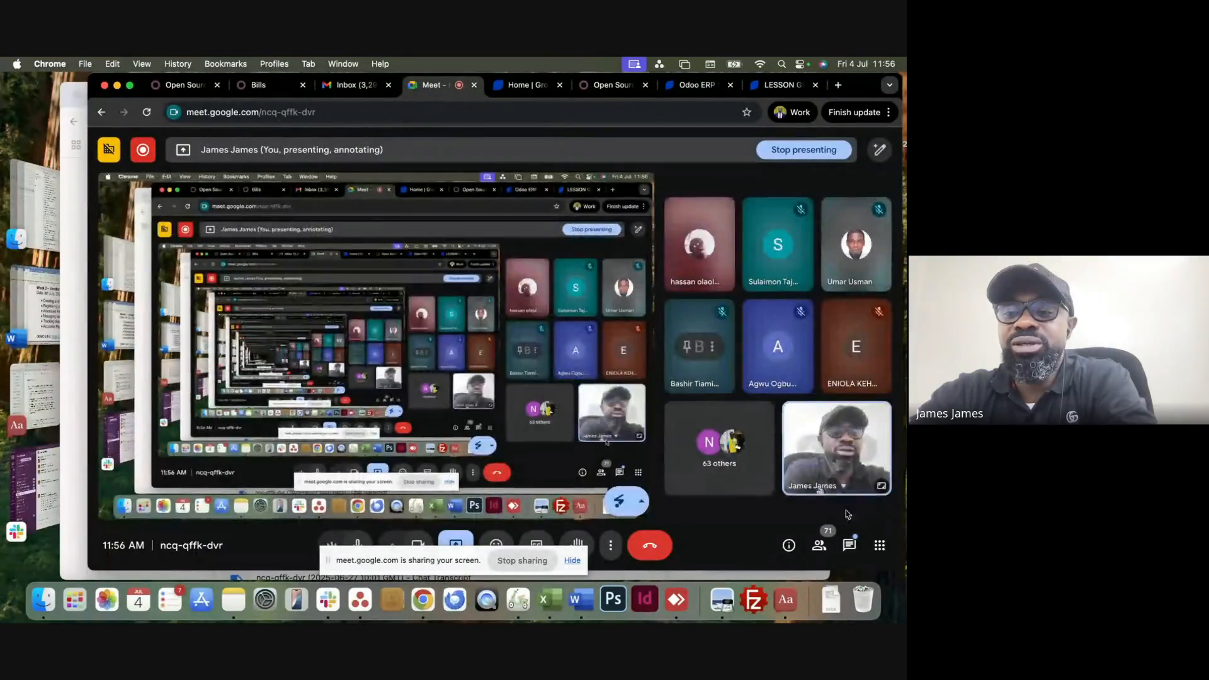
Open the meeting's in-call messages, read through the recent ones and close the chat.
click(849, 545)
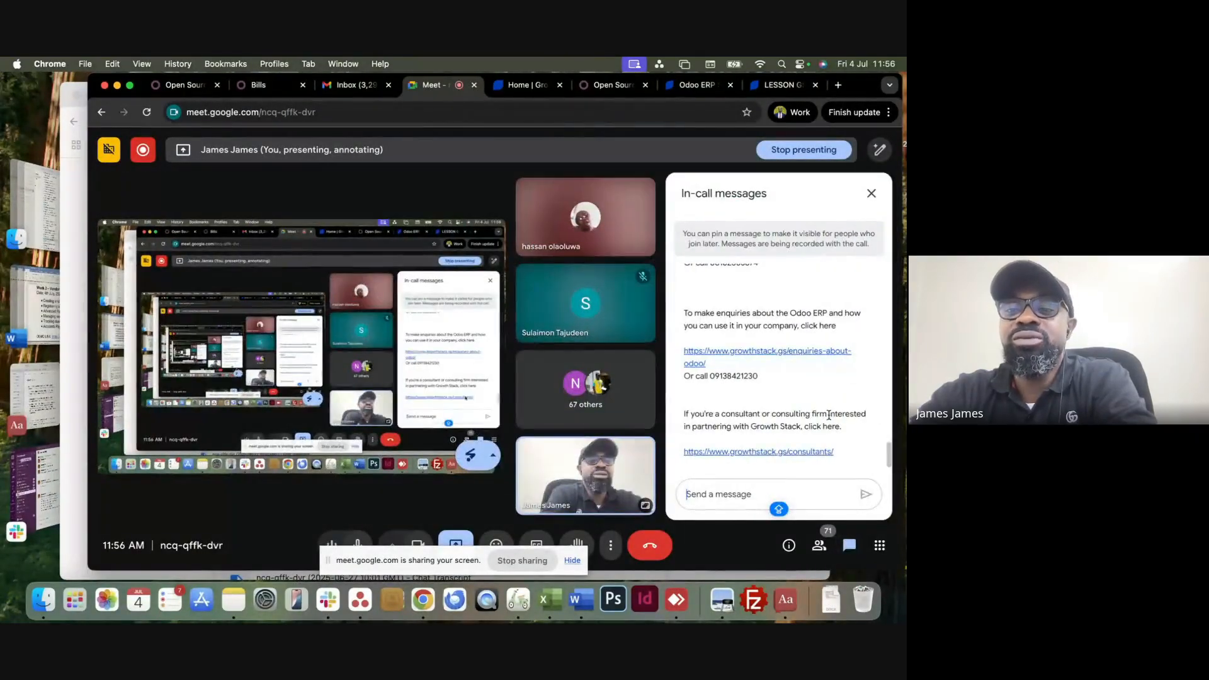
scroll(808, 409, up, 5)
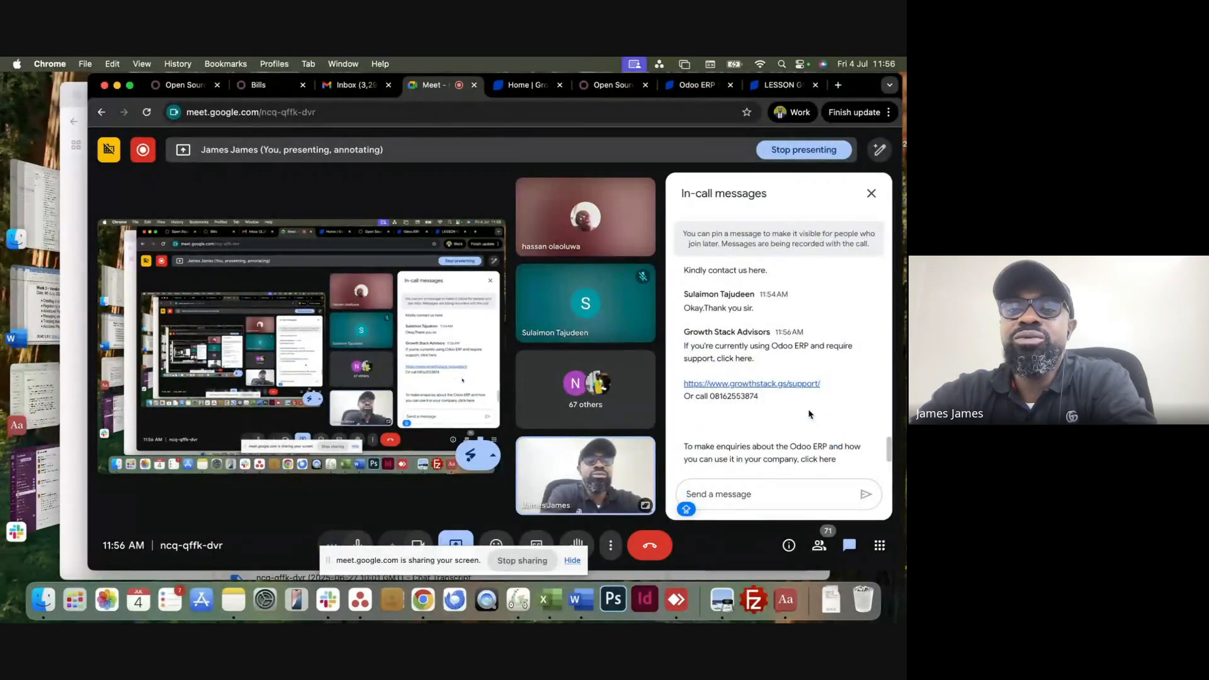
scroll(809, 414, up, 3)
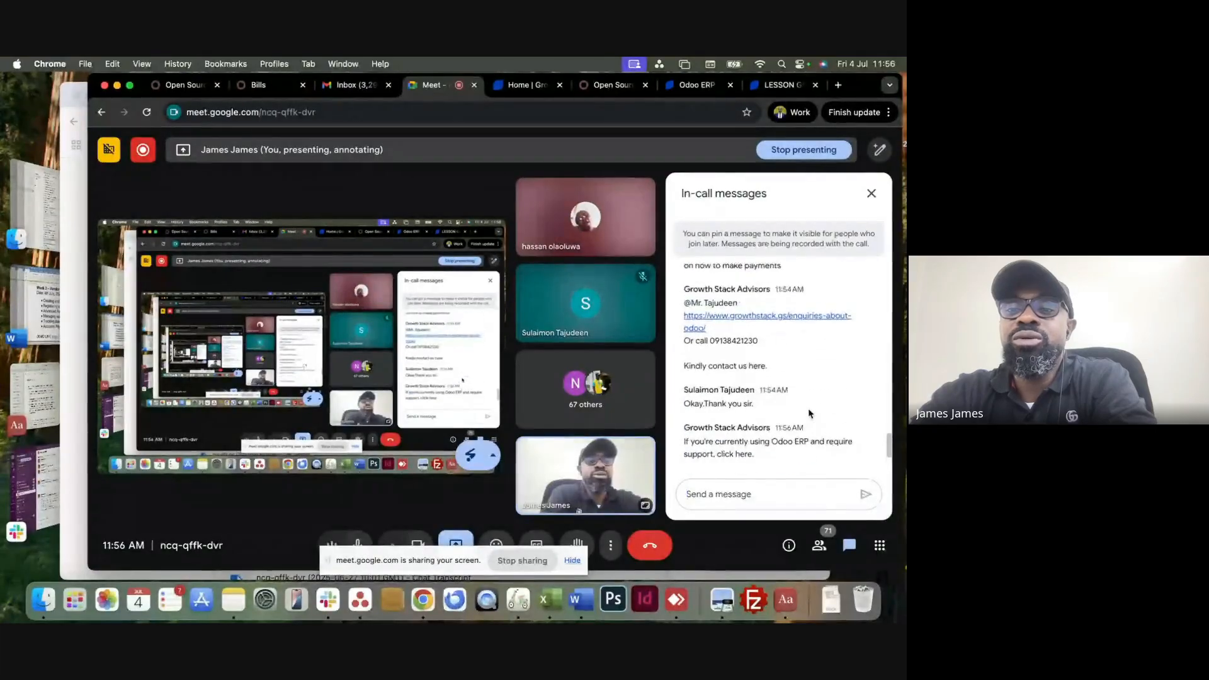
scroll(809, 413, down, 1)
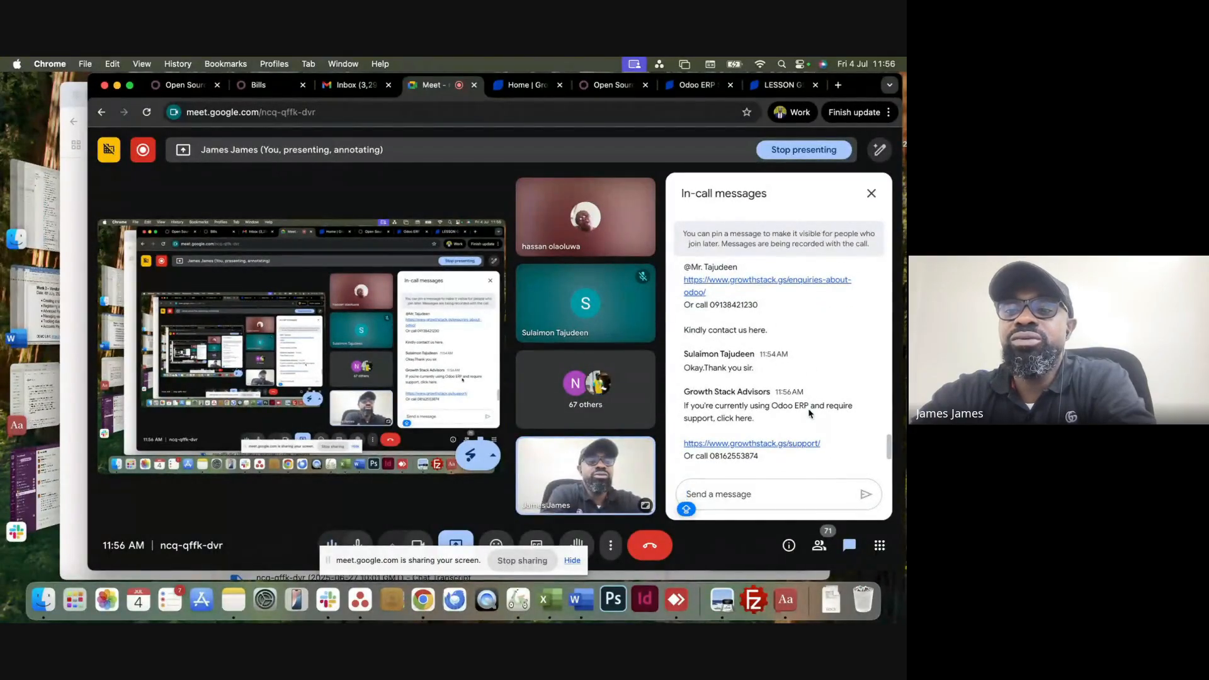
scroll(807, 408, up, 5)
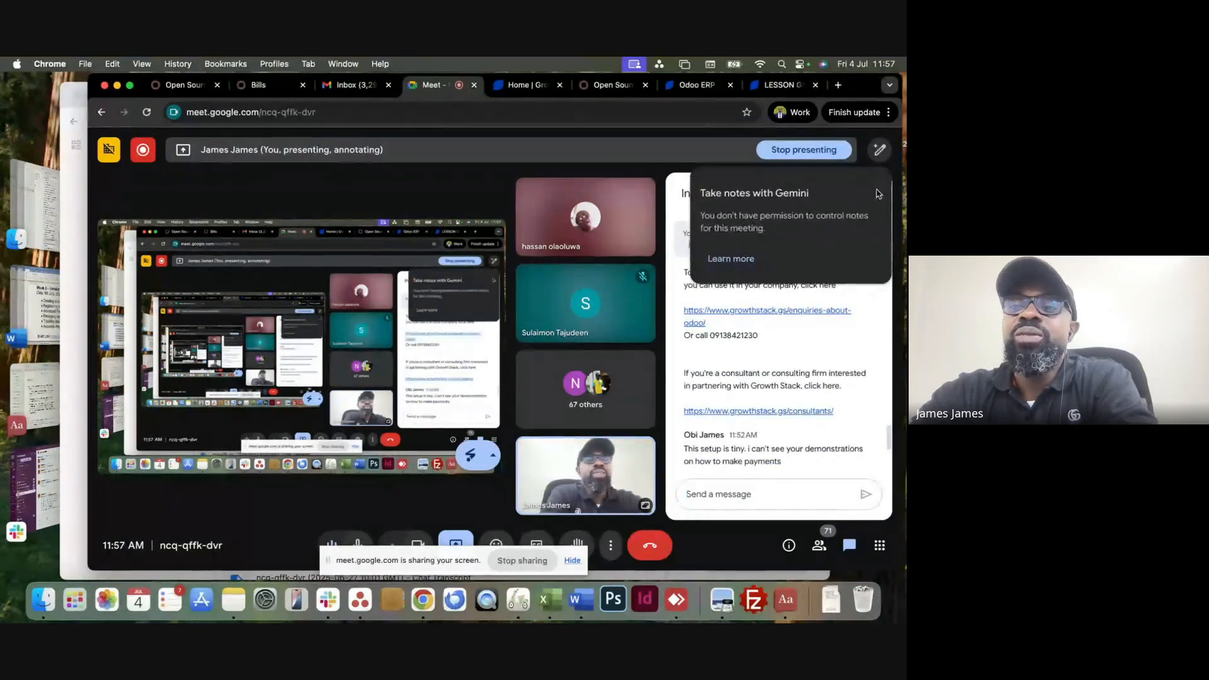
click(871, 193)
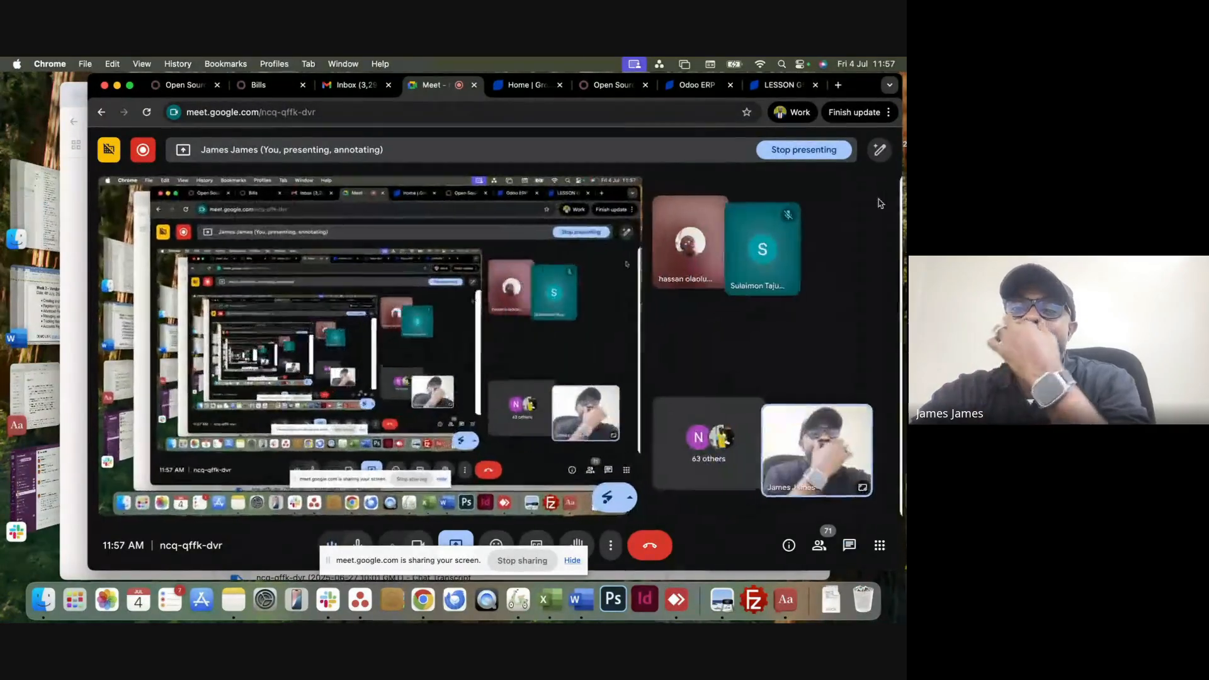
Switch back to the Odoo vendor bills page, close the floating meeting window and bring the bills list to the front.
click(260, 88)
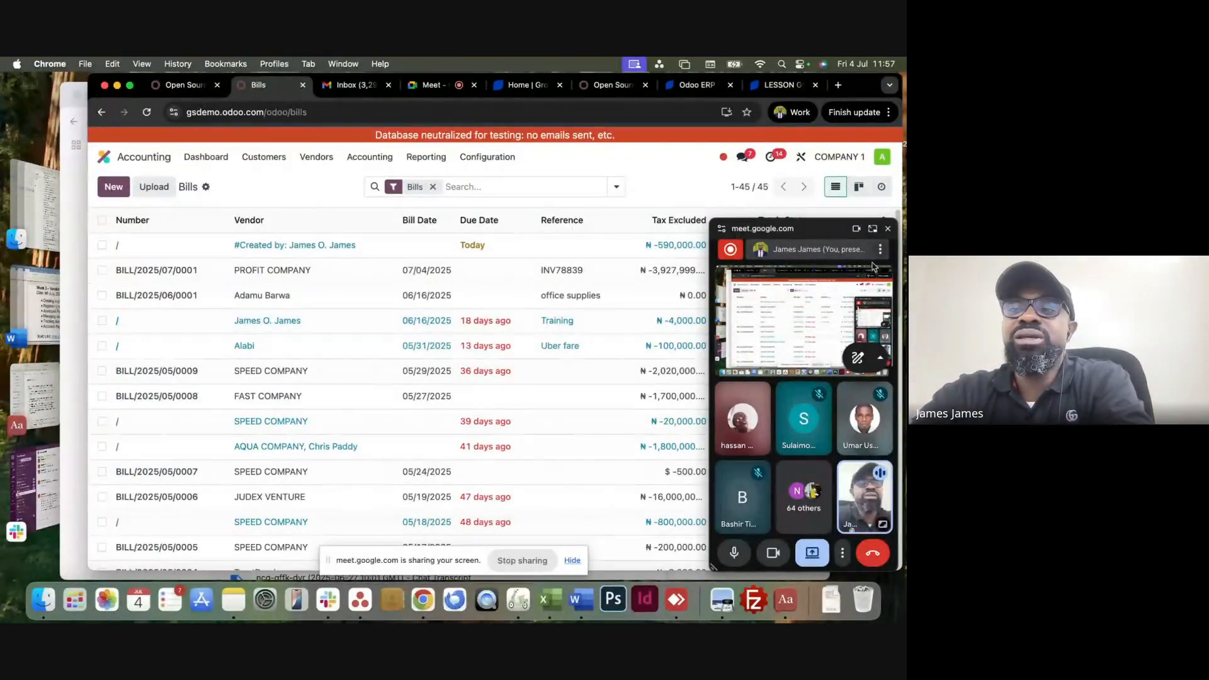
click(889, 229)
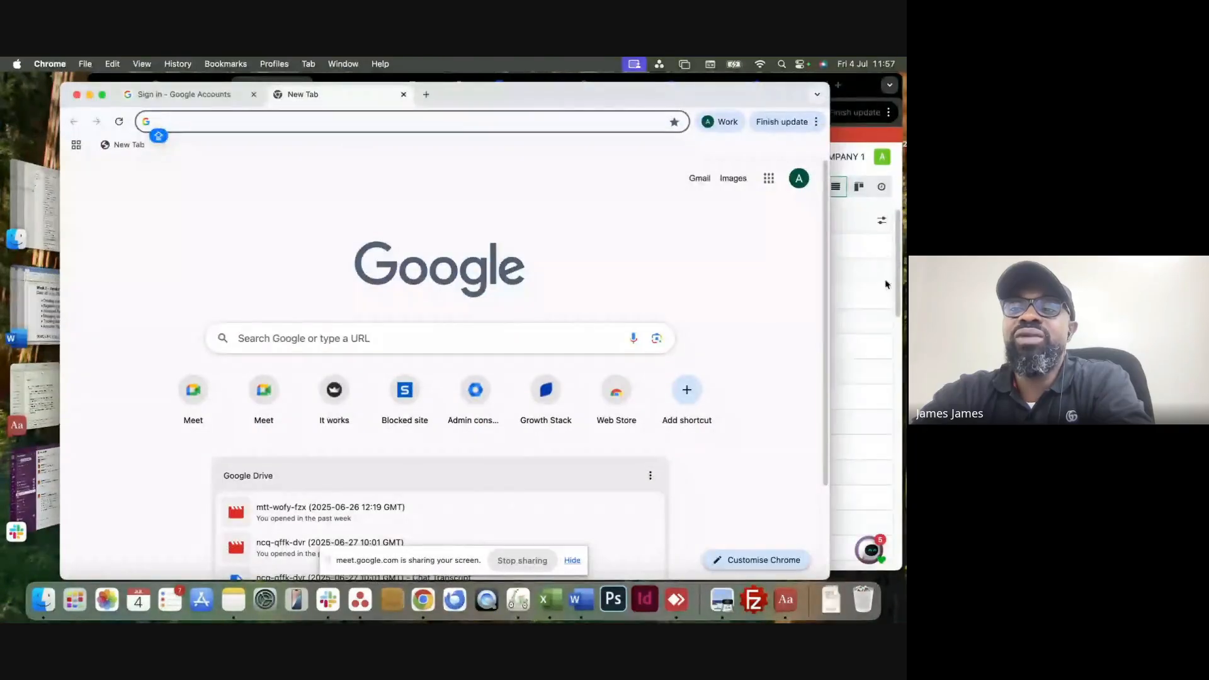
click(898, 282)
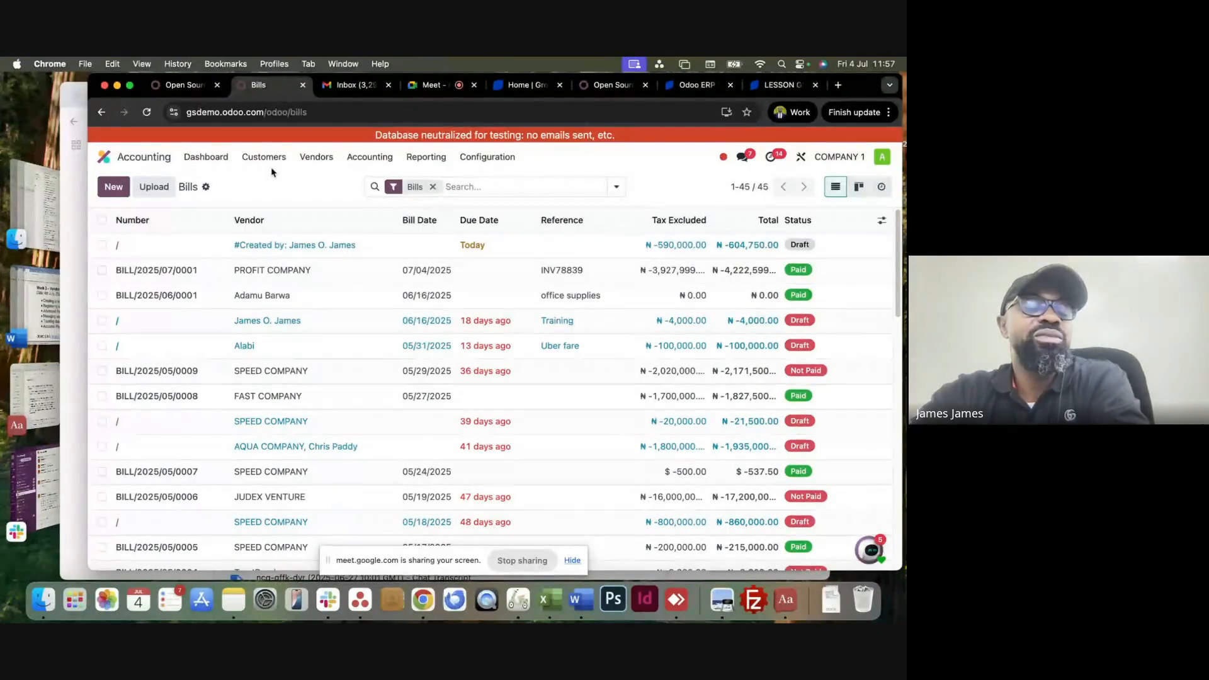
click(316, 160)
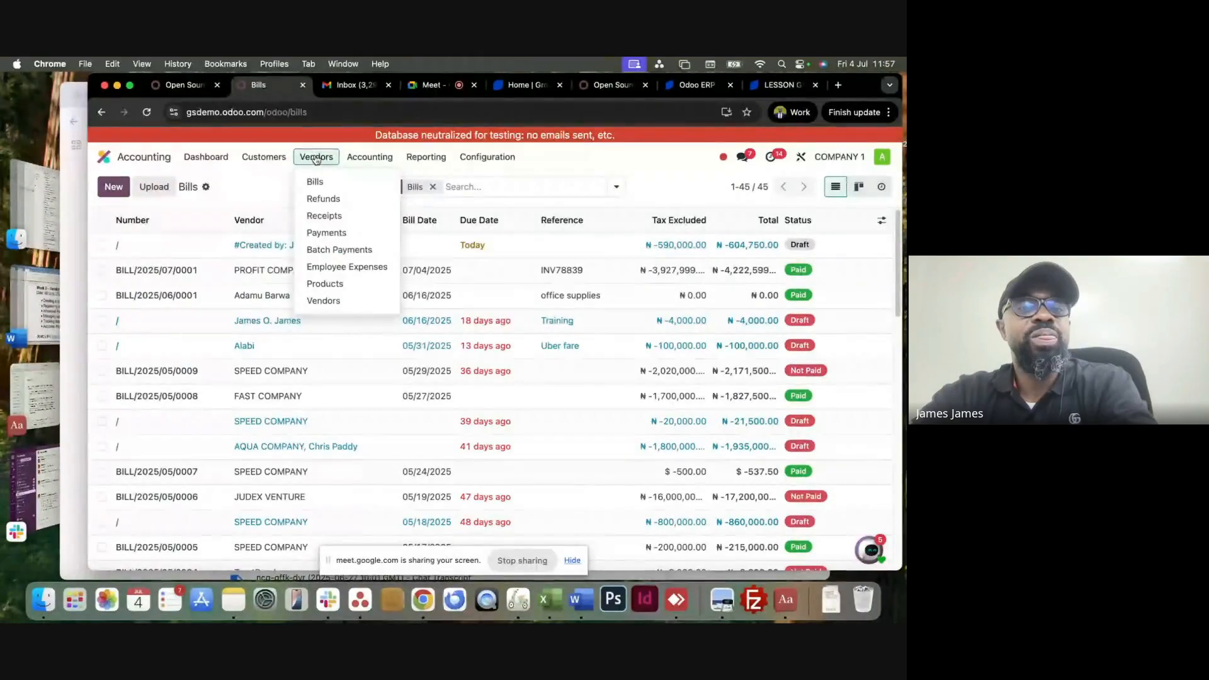
click(269, 183)
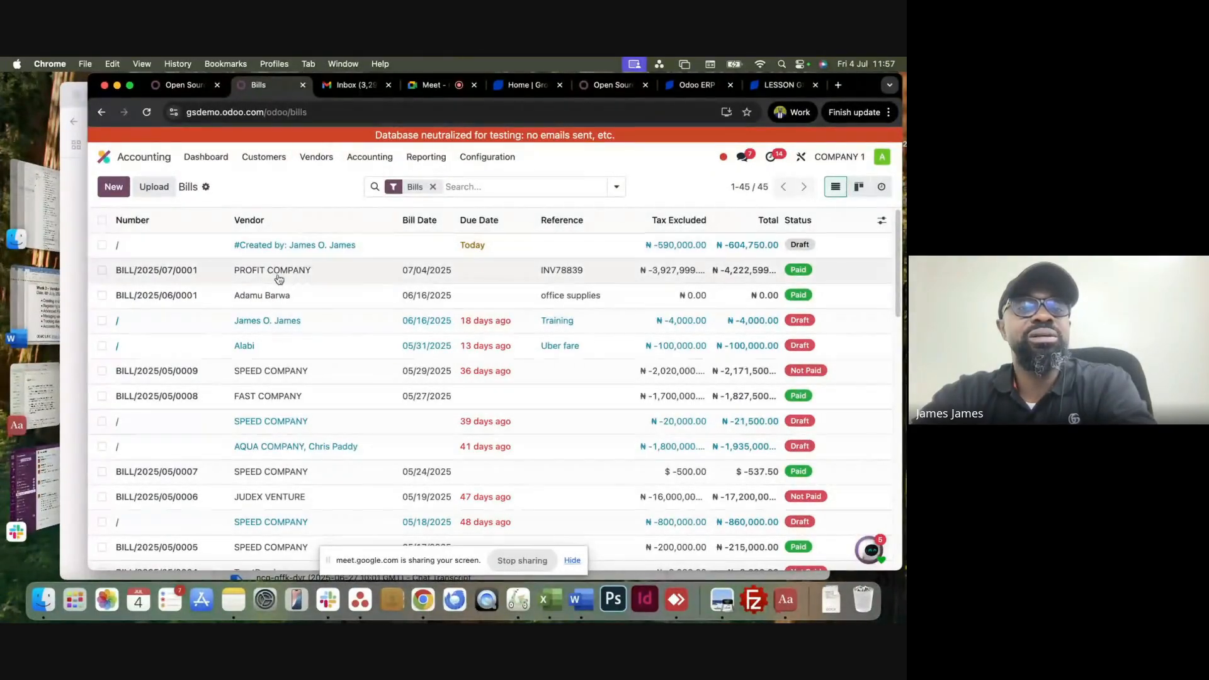
click(317, 160)
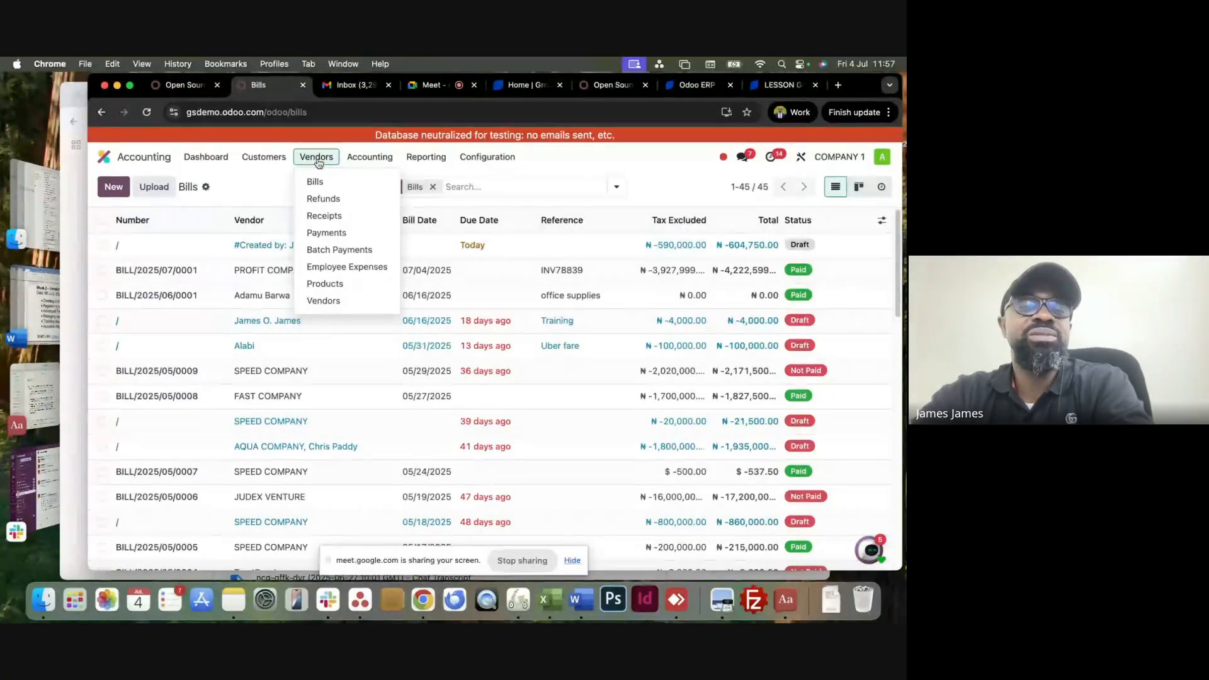
click(317, 160)
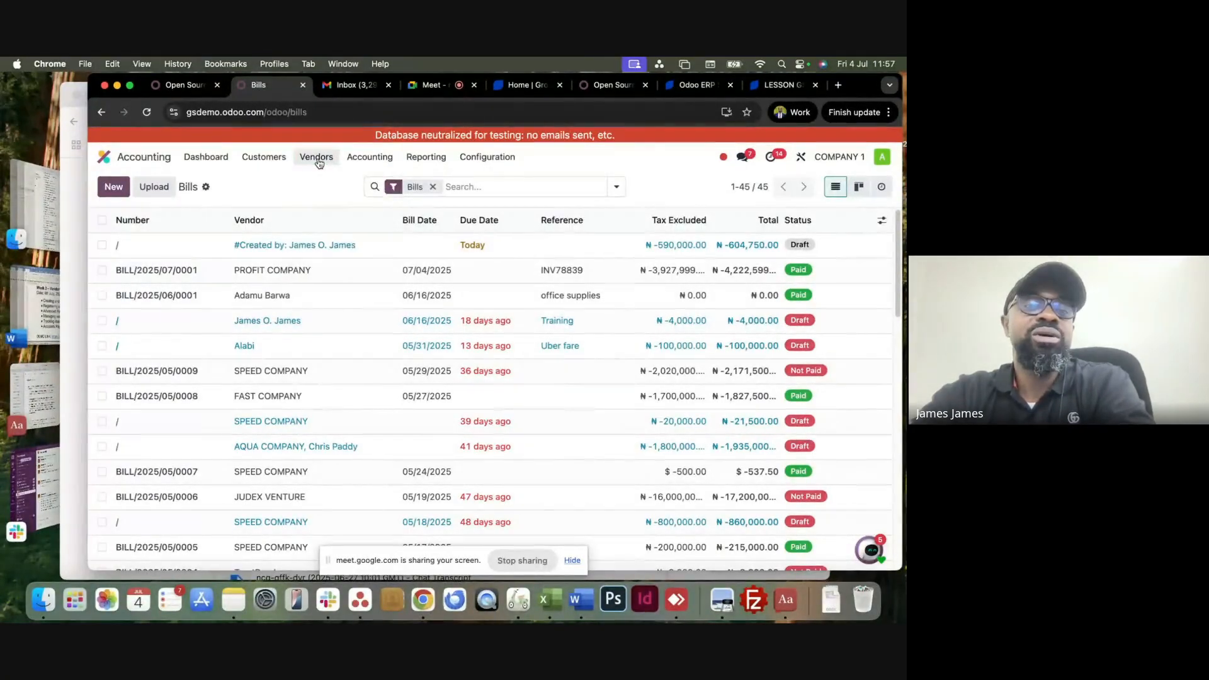
Open the vendor payments list, look through it and open a blank payment form to examine its payment type.
click(317, 160)
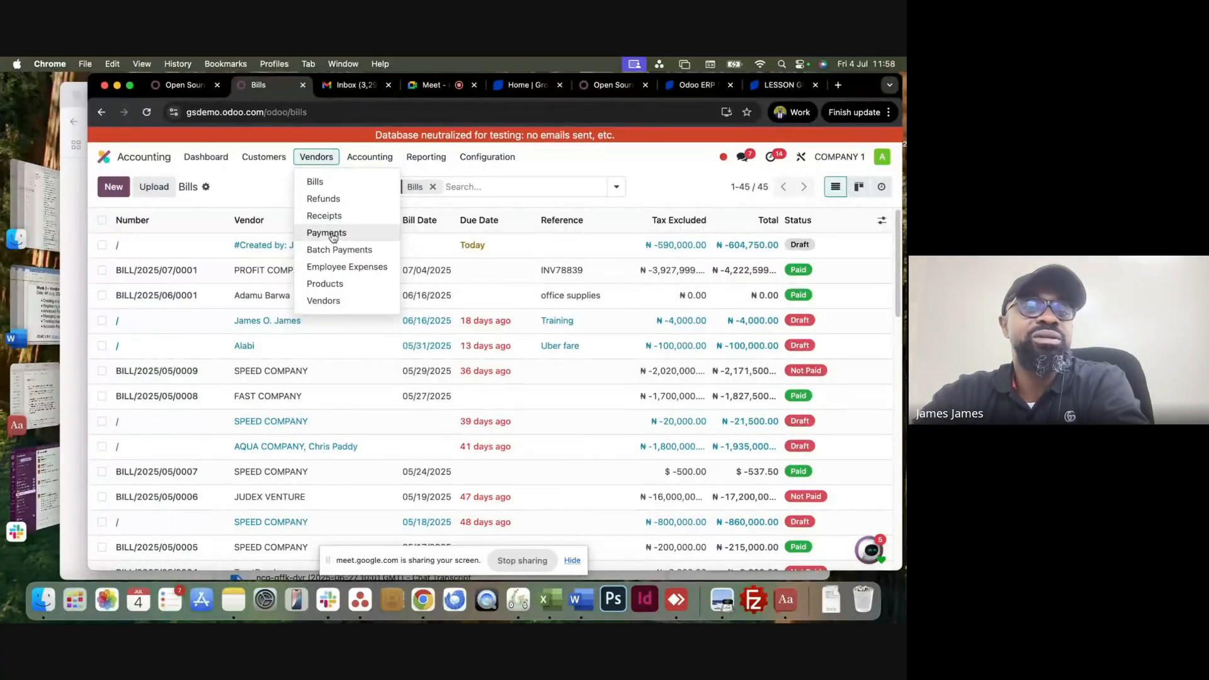
click(328, 233)
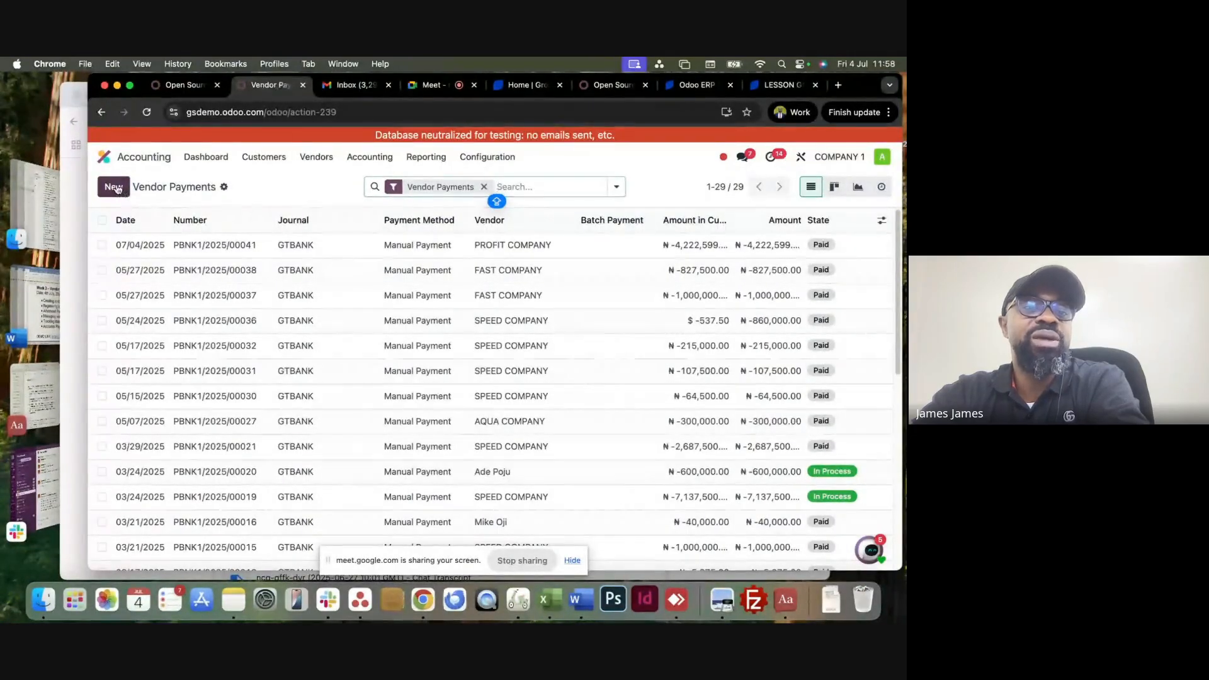
scroll(289, 310, down, 5)
scroll(290, 310, down, 3)
scroll(290, 310, up, 10)
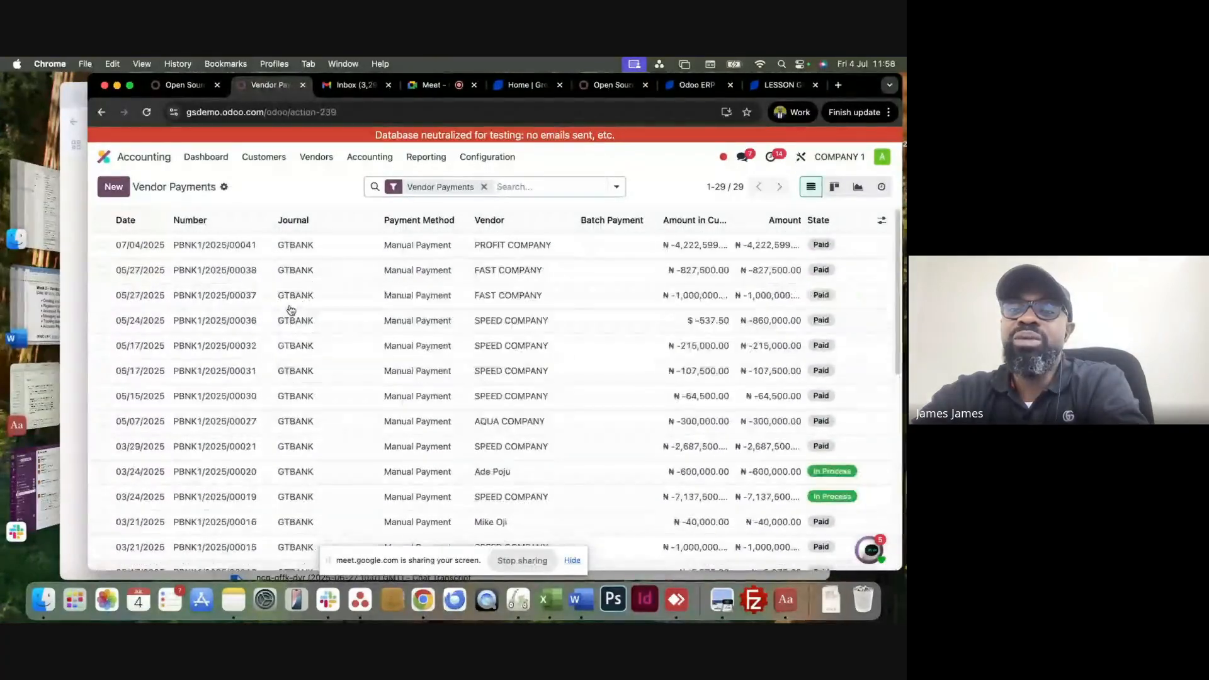
click(113, 188)
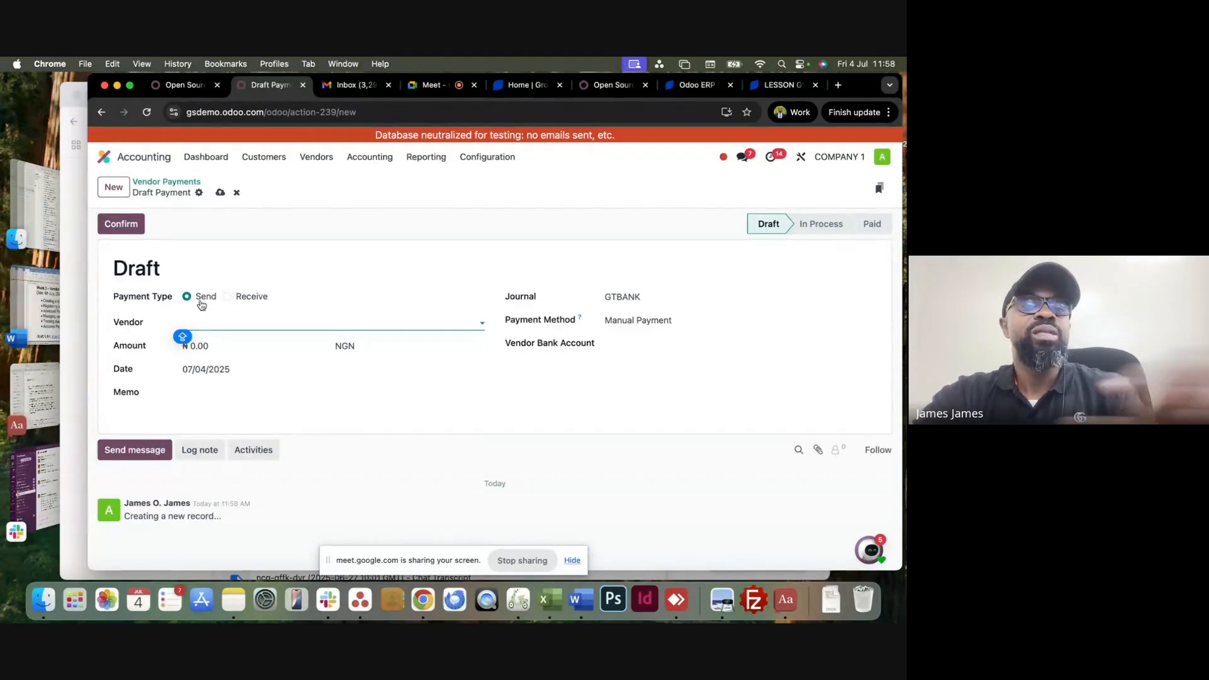
Start a new payment from the customer payments list and switch its payment type to Send.
click(269, 158)
click(275, 235)
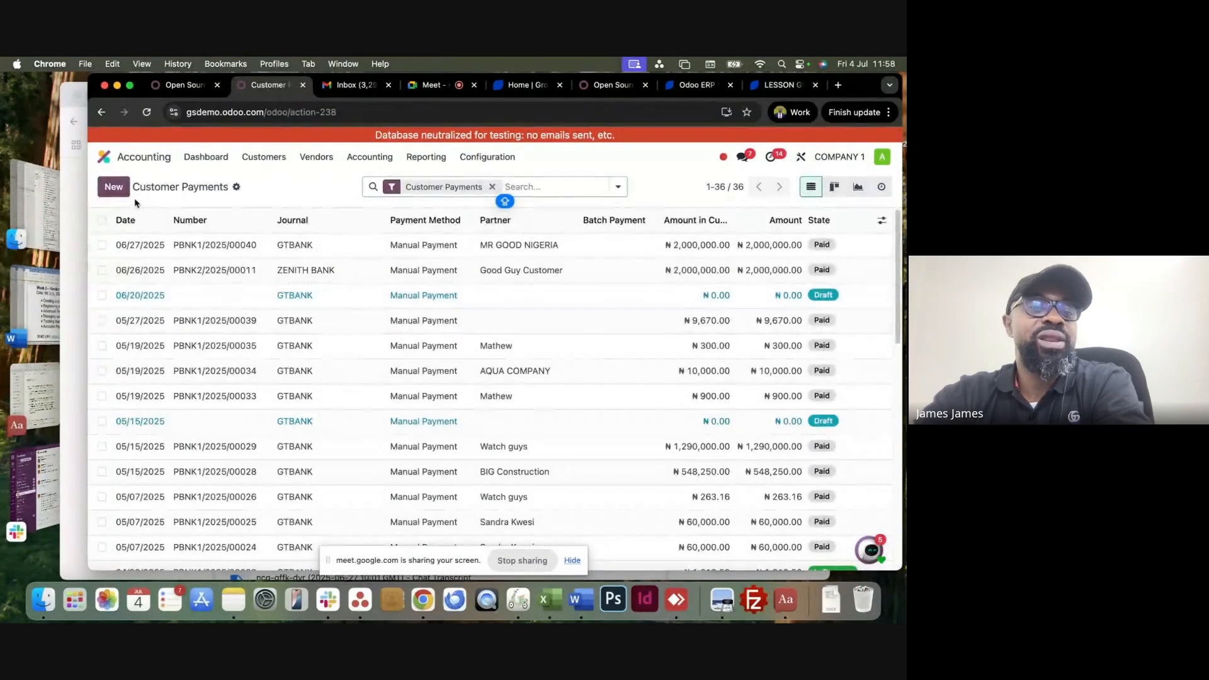
click(114, 187)
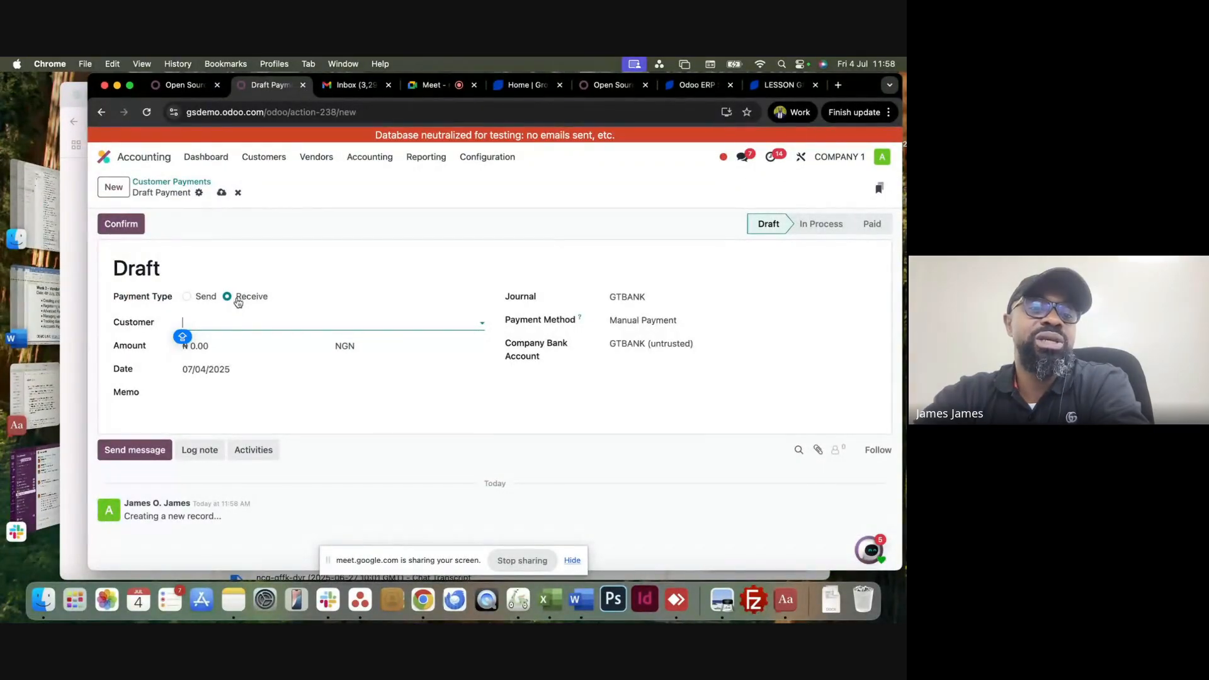
click(187, 296)
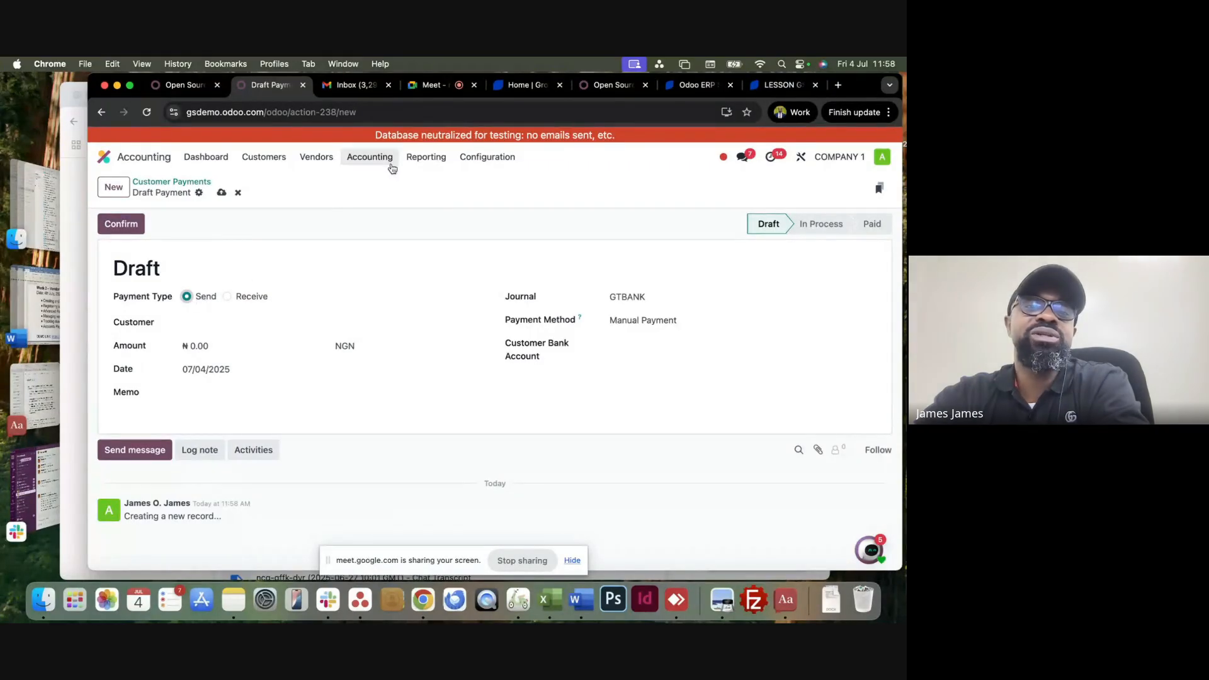
Start a new payment from the vendor payments list and choose PROFIT COMPANY as the vendor.
click(316, 157)
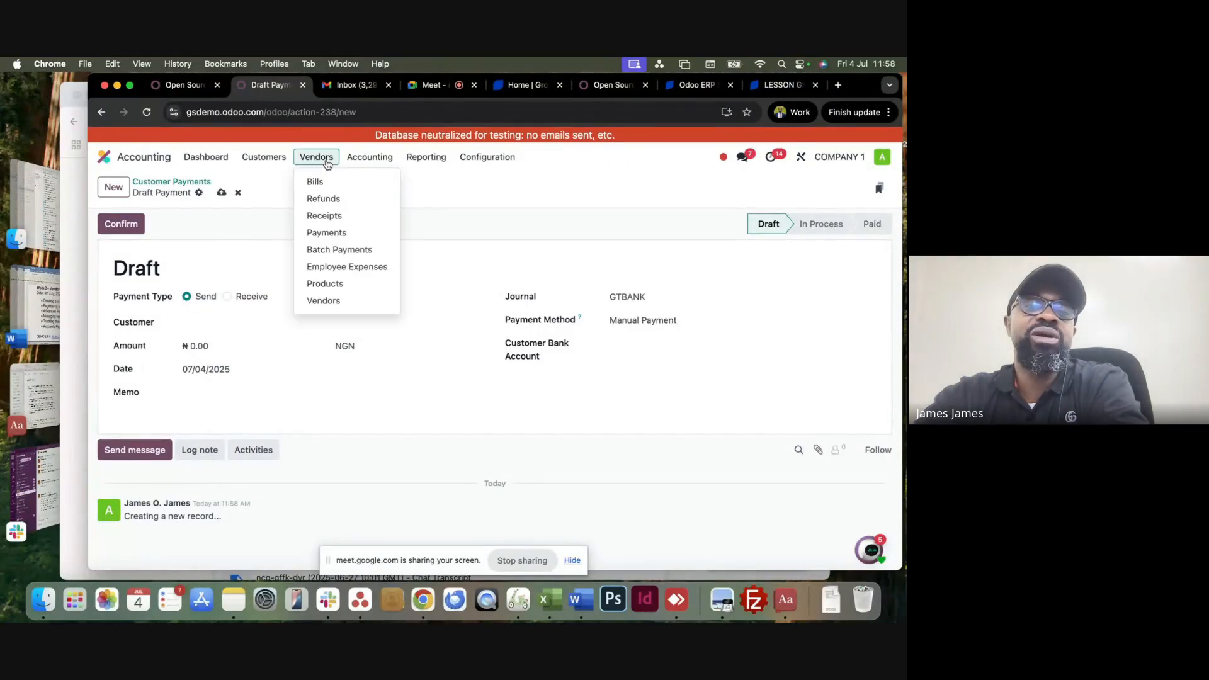
click(333, 232)
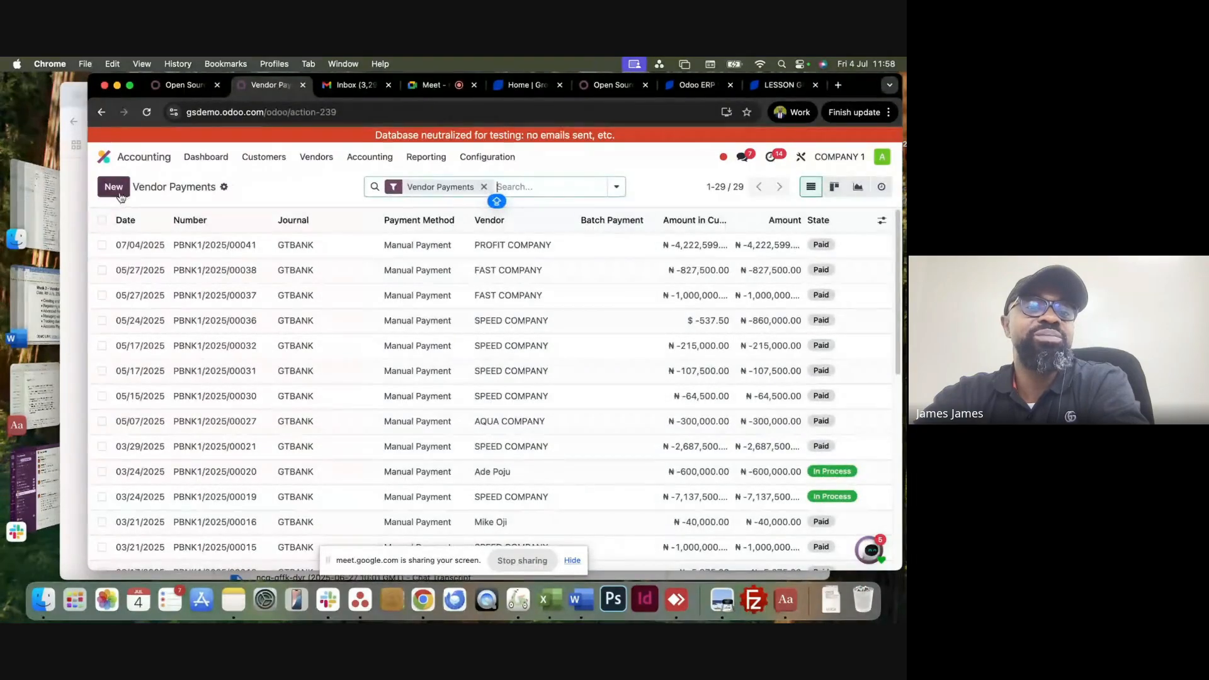
click(114, 187)
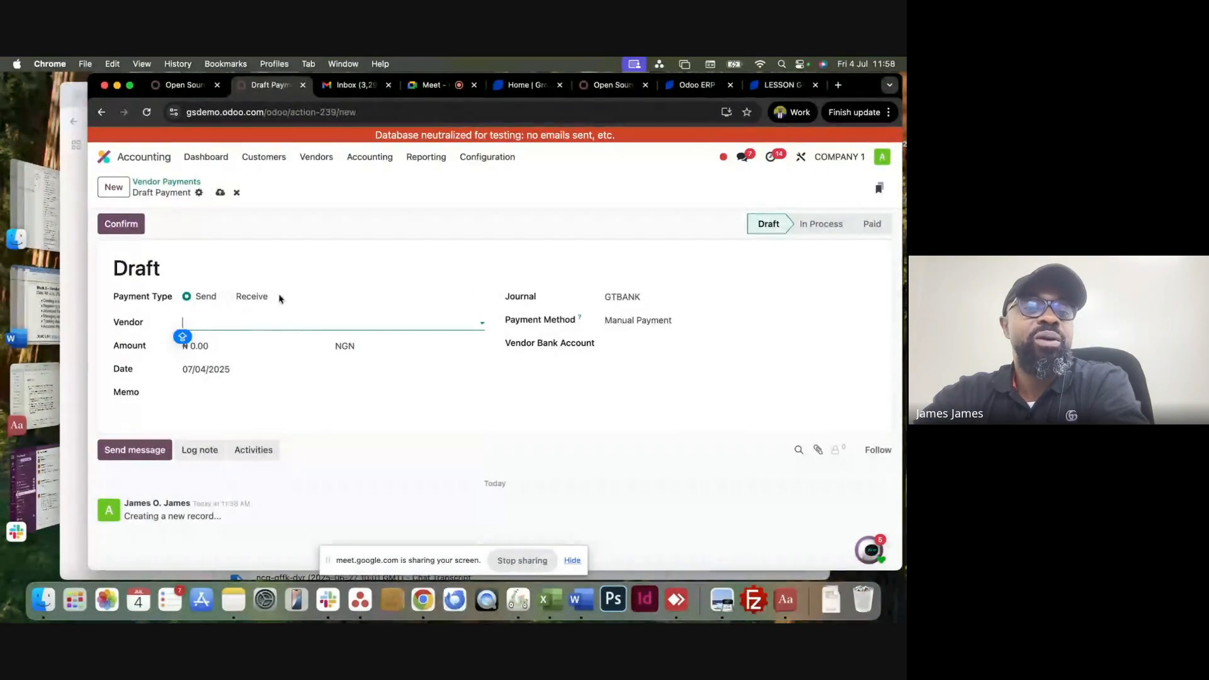
click(207, 322)
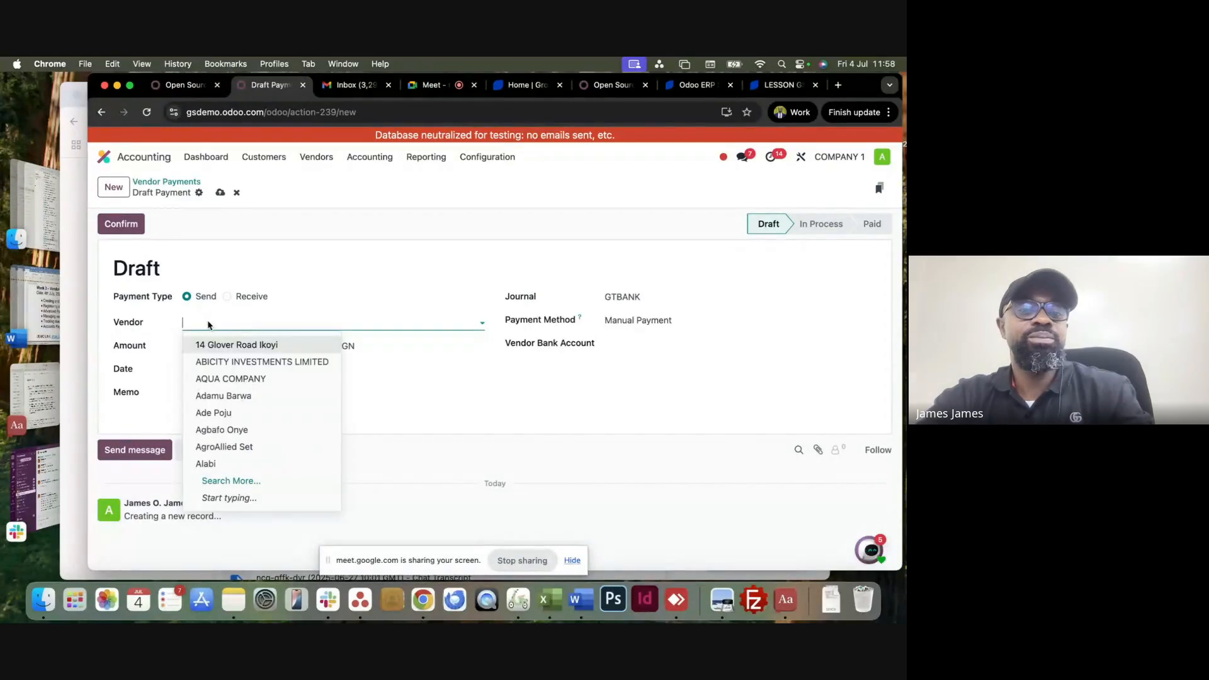
text(PRO)
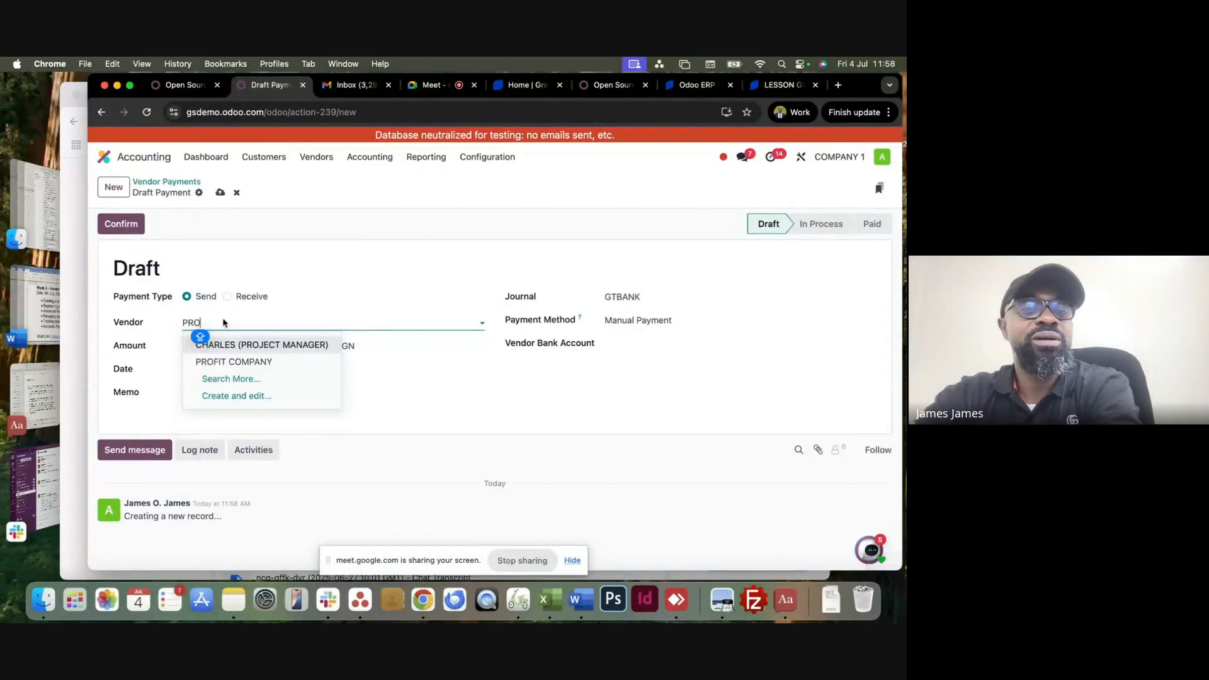
click(233, 358)
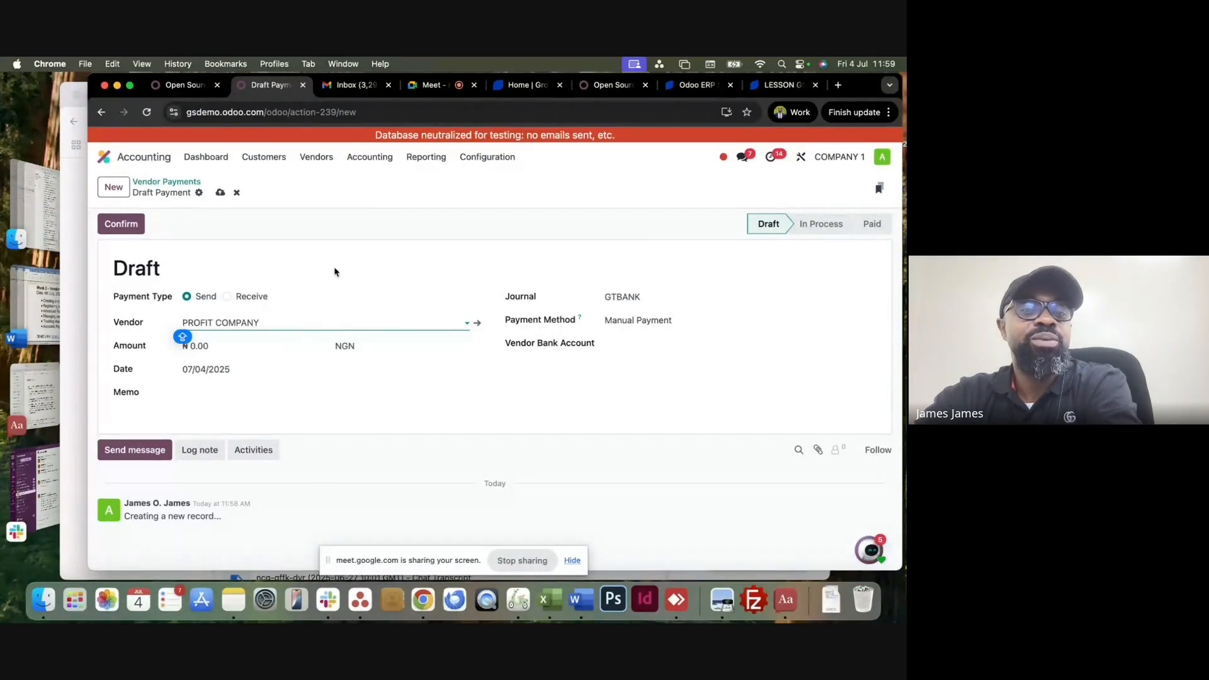
Set the PROFIT COMPANY payment amount to 10,000,000 NGN.
click(232, 347)
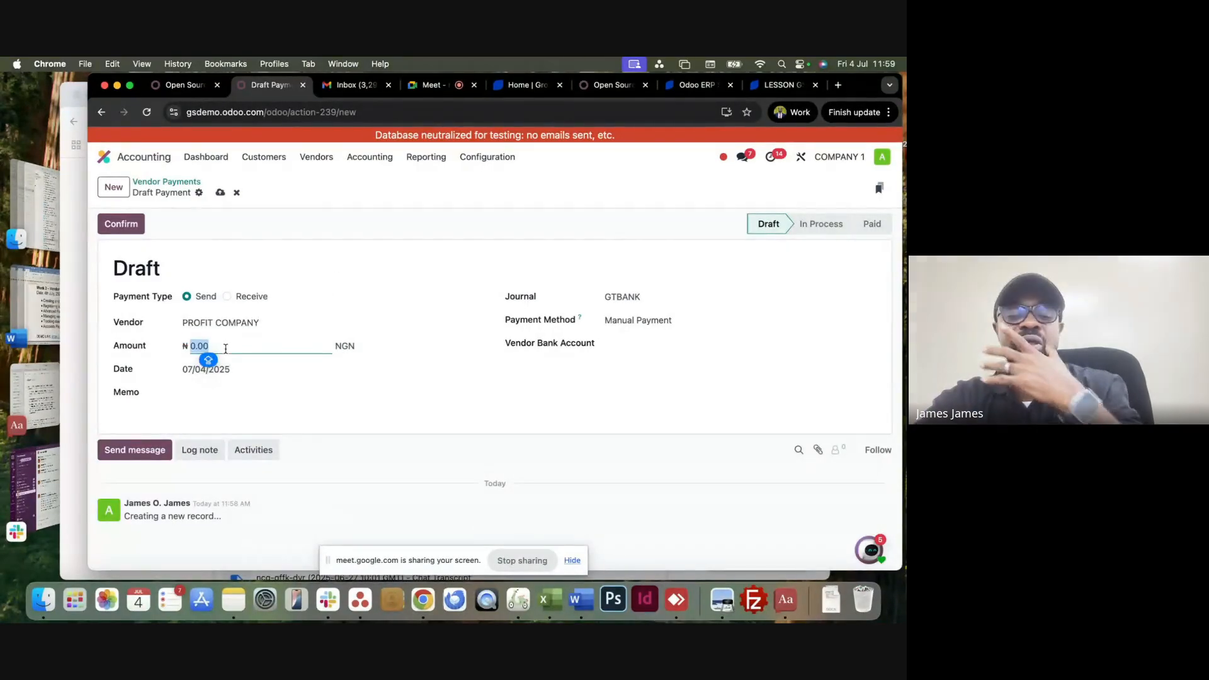
text(1000)
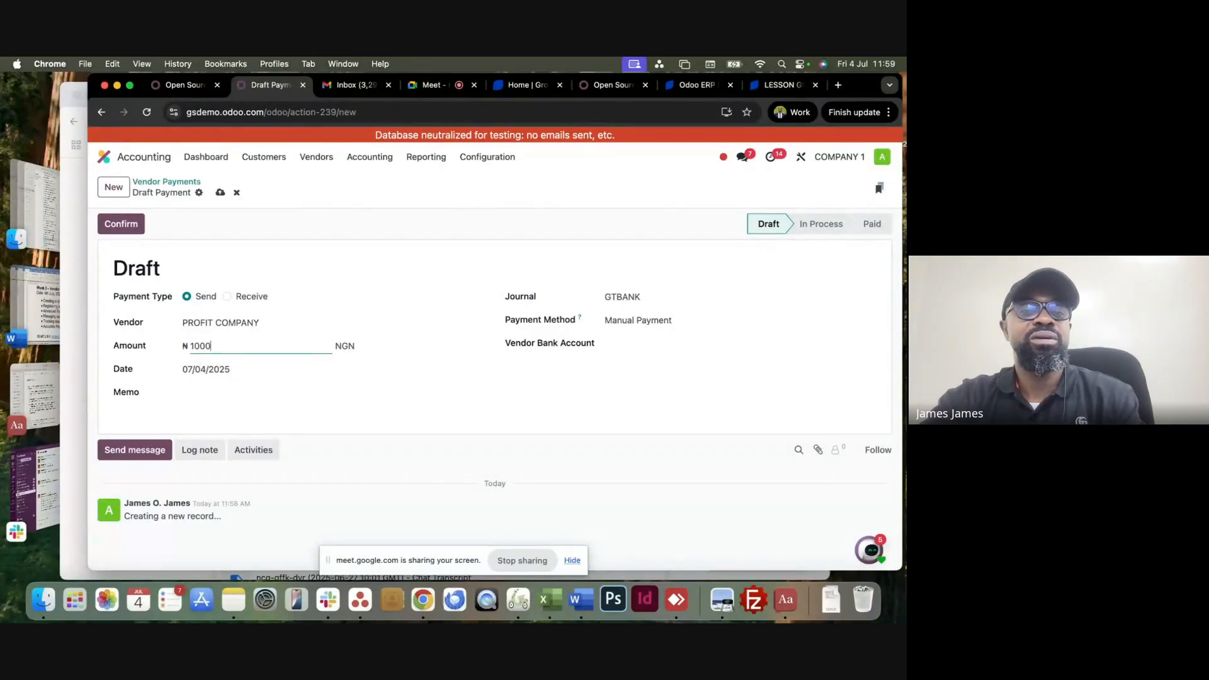
text(000)
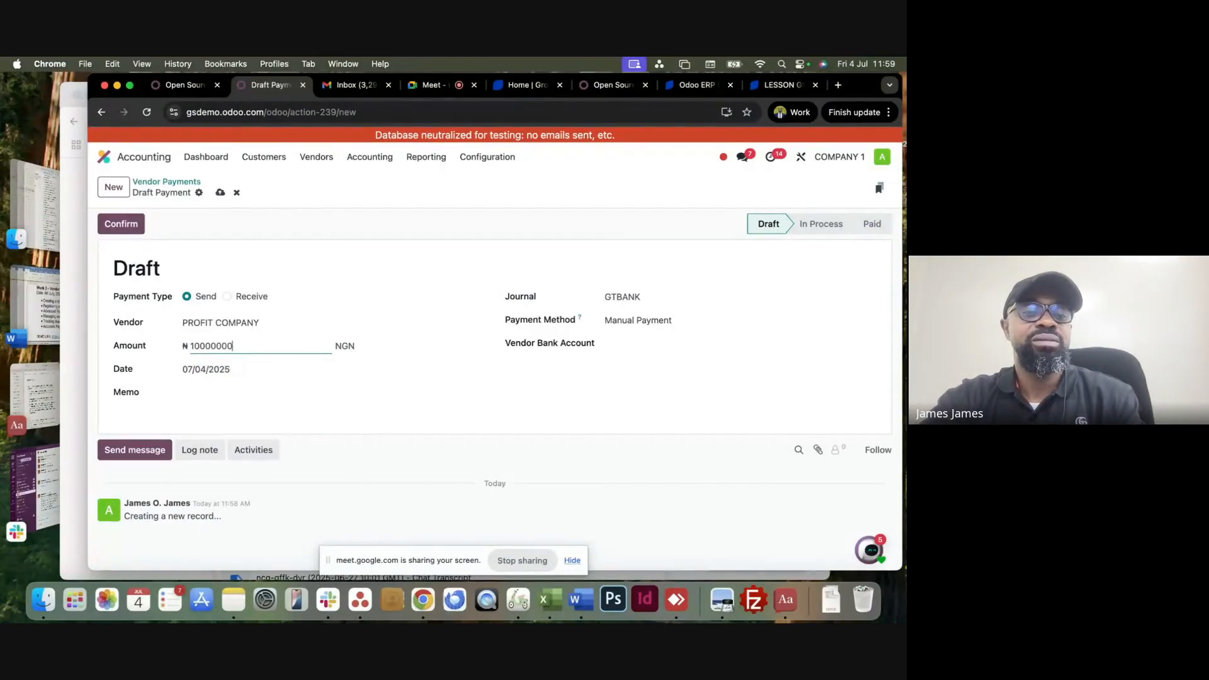
text(0)
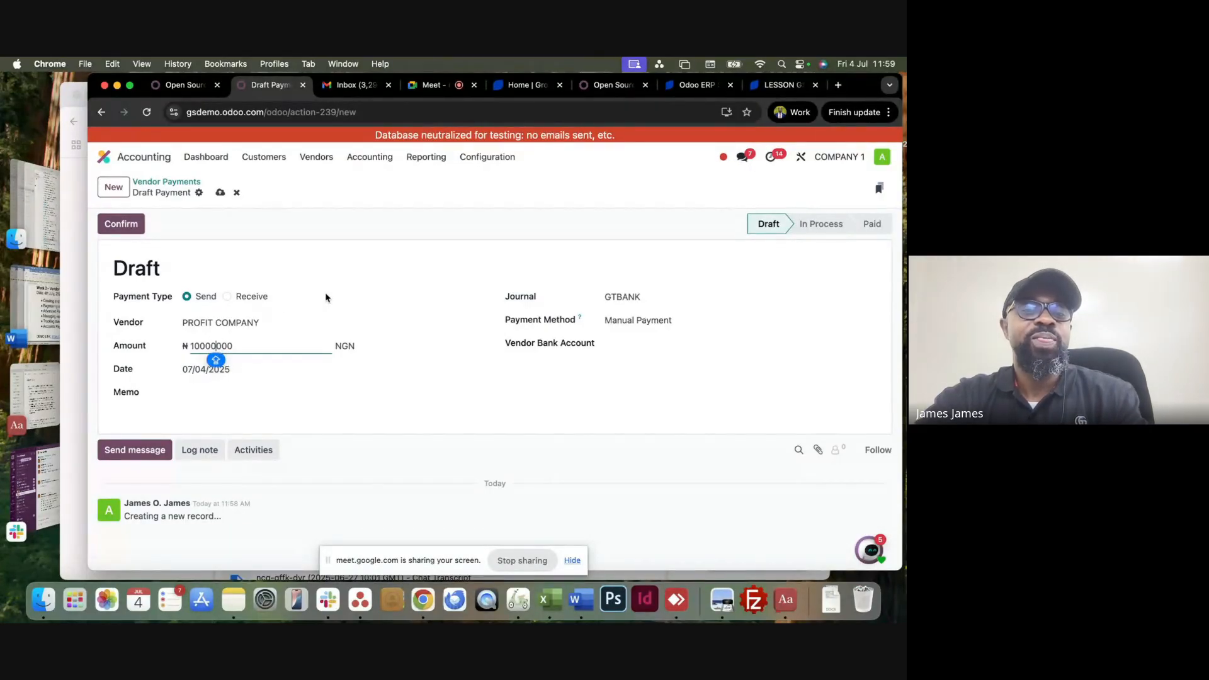
click(337, 232)
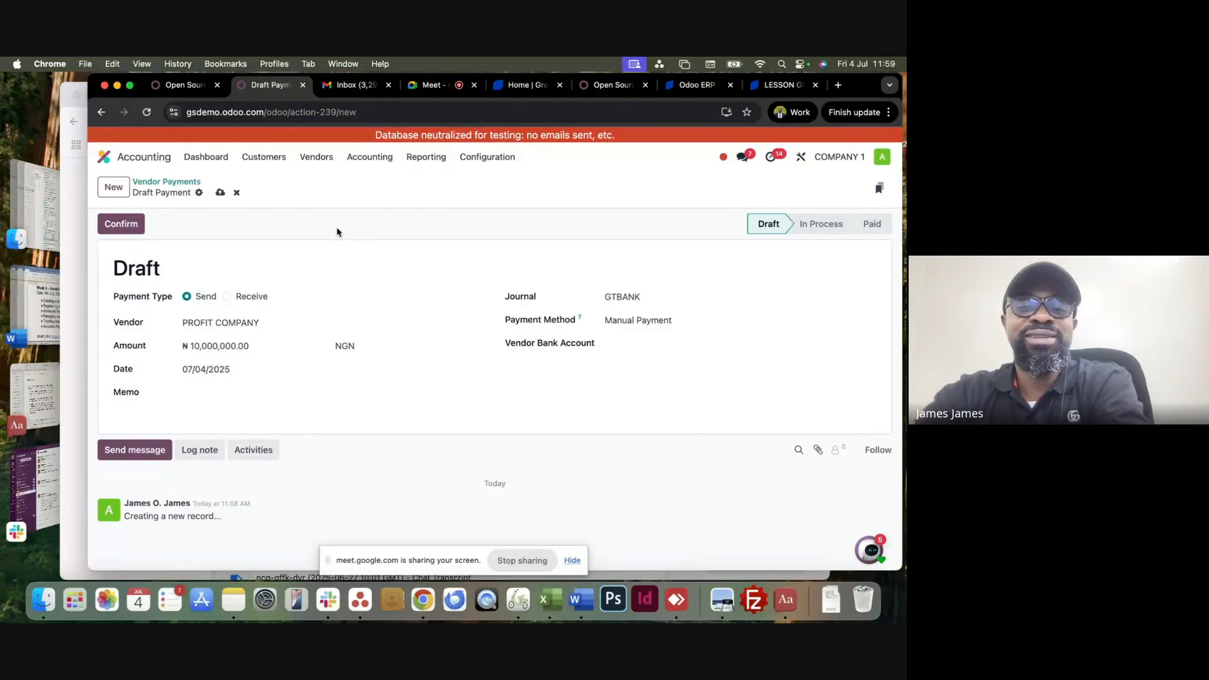
Enter ADVANCE PAYMENT as the memo of the PROFIT COMPANY payment.
click(224, 392)
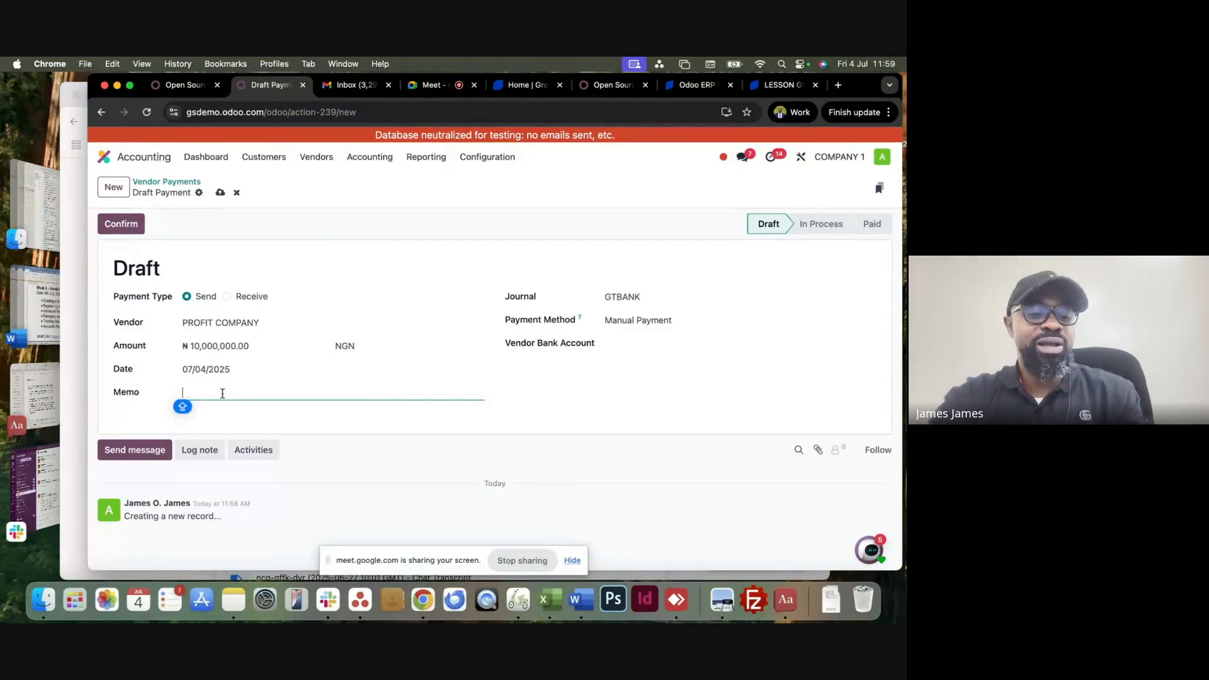
text(ADVANCE)
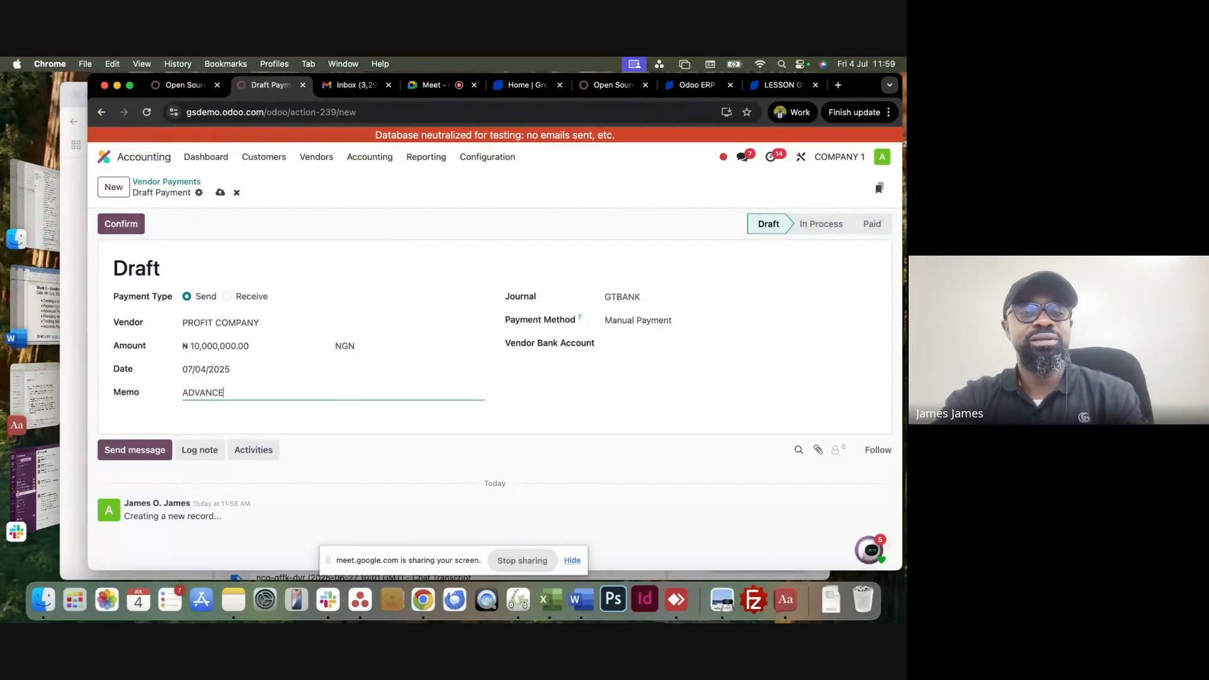
text( PAYMENT)
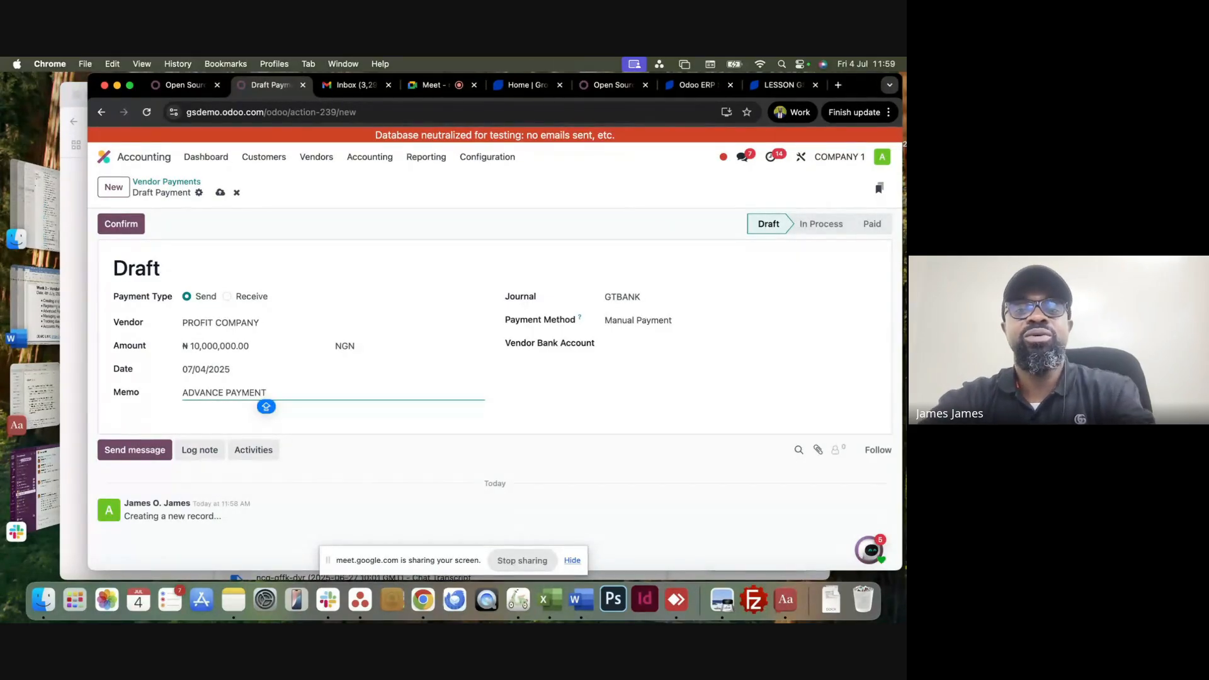
Check the payment method options, keeping Manual Payment, and save and confirm the PROFIT COMPANY payment.
click(655, 318)
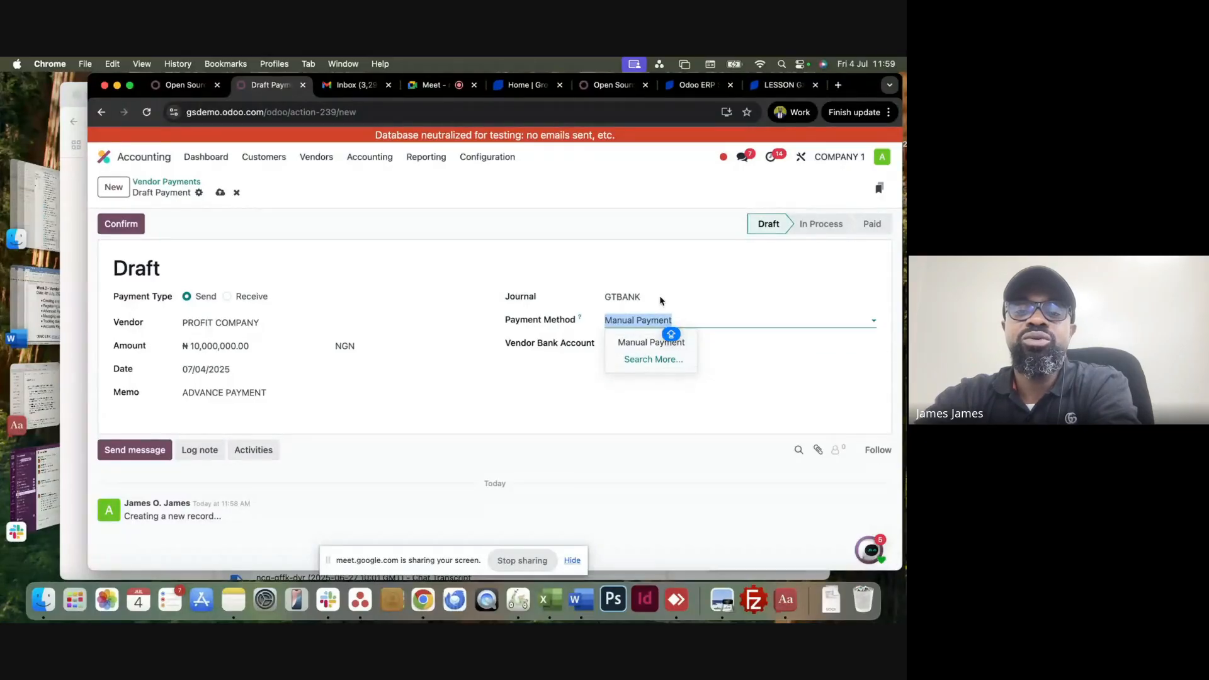
click(639, 239)
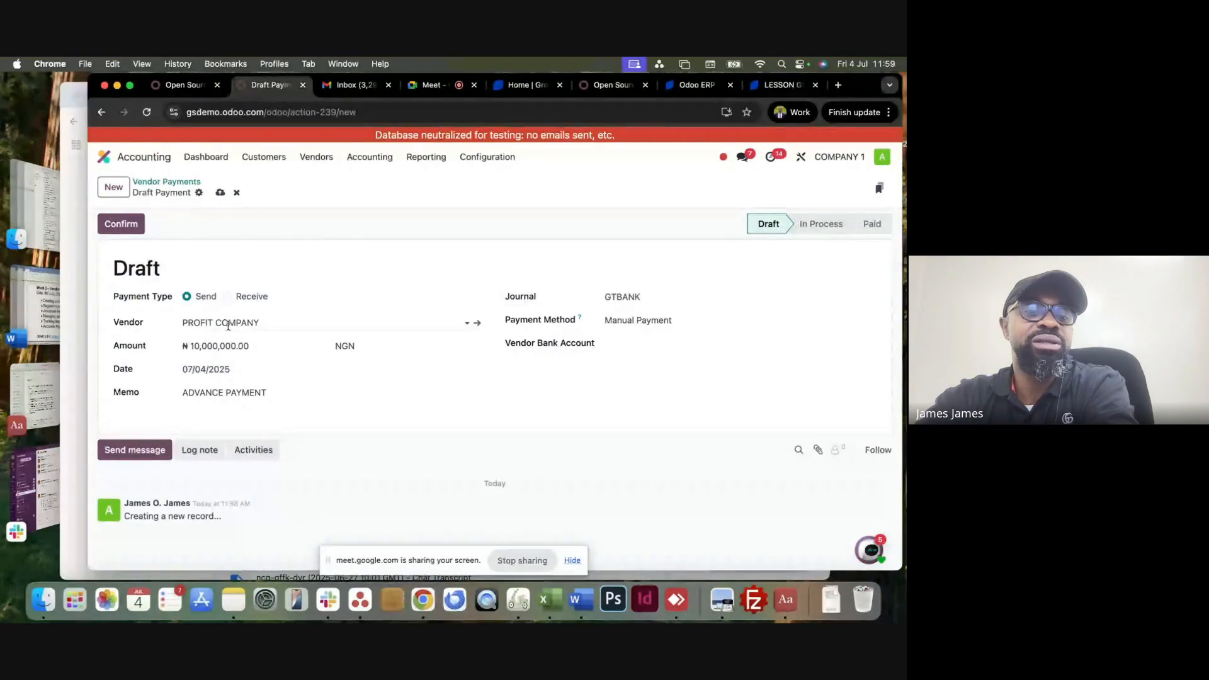
click(220, 194)
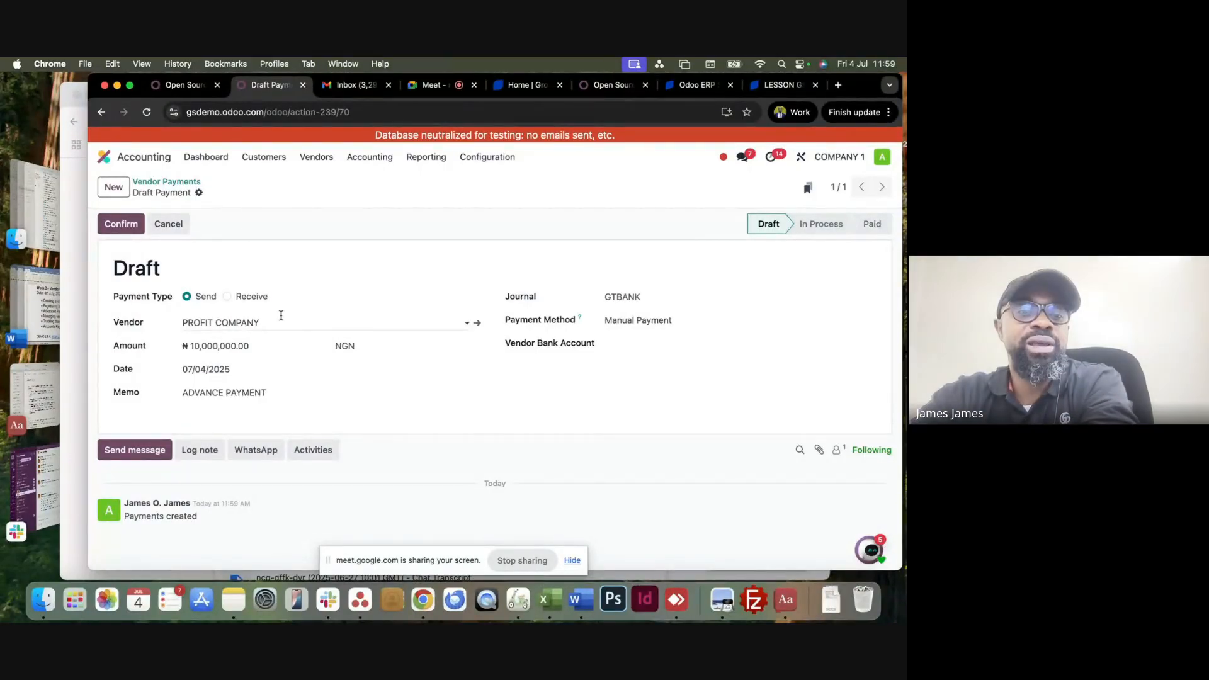
click(122, 225)
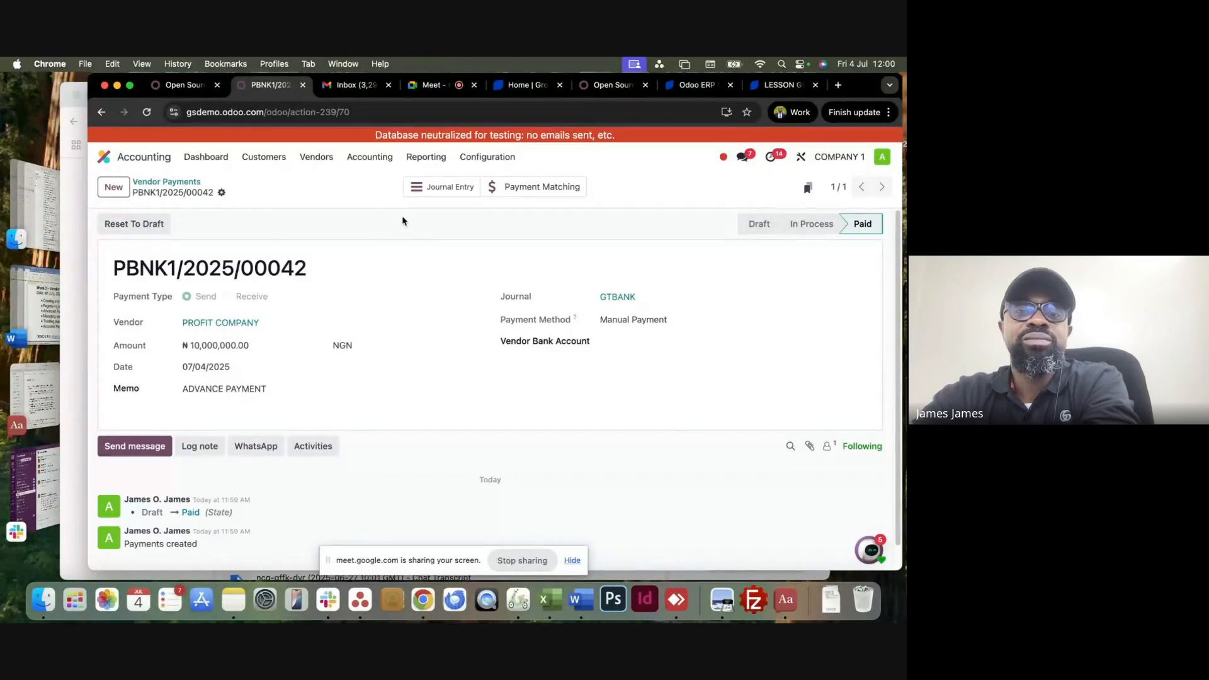
Open the Partner Ledger report and expand PROFIT COMPANY to examine its entries.
click(425, 159)
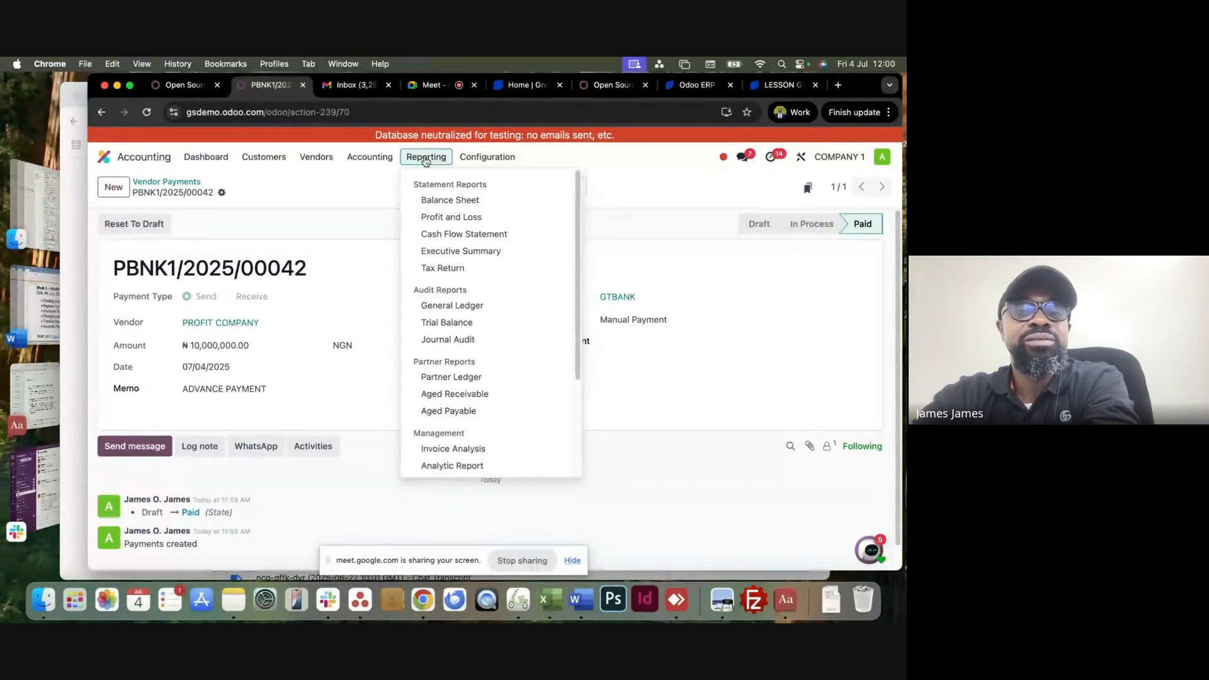
click(454, 377)
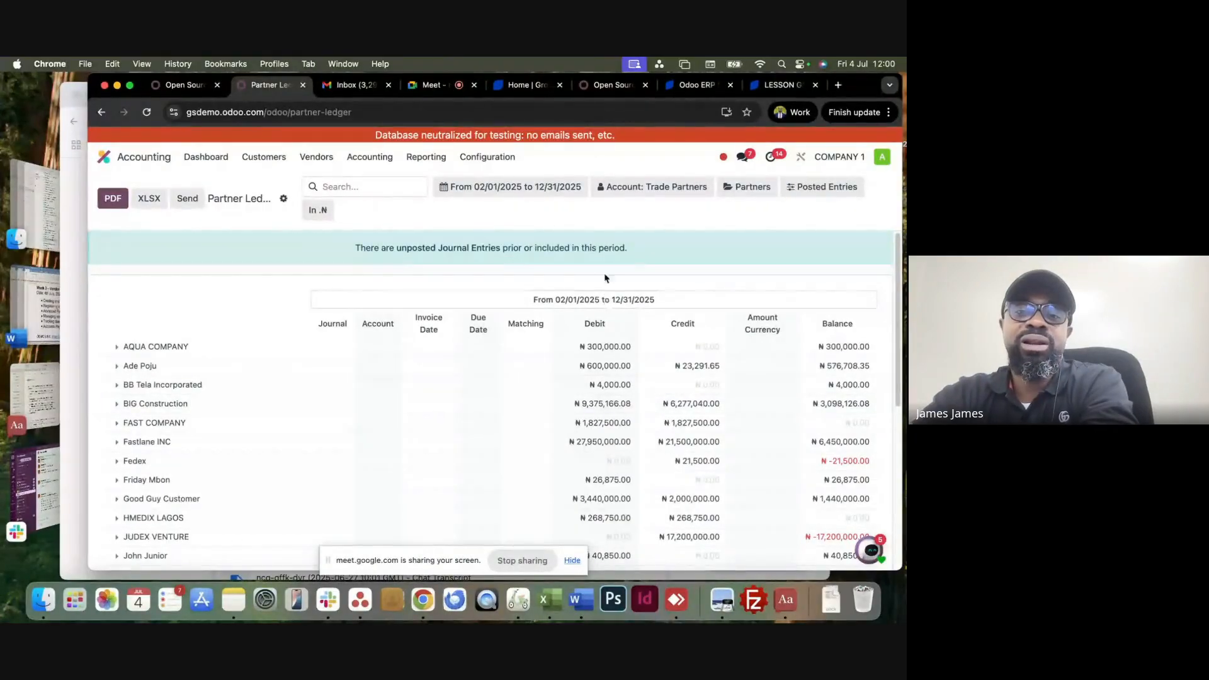
scroll(525, 386, down, 5)
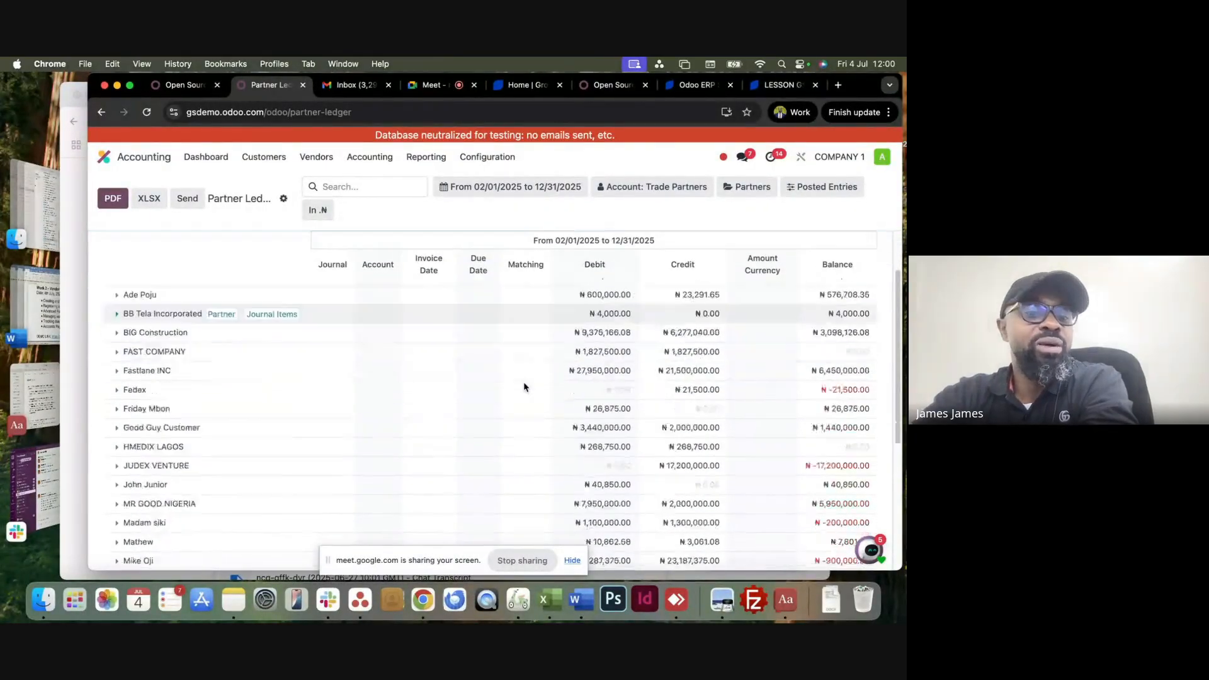
scroll(524, 387, down, 3)
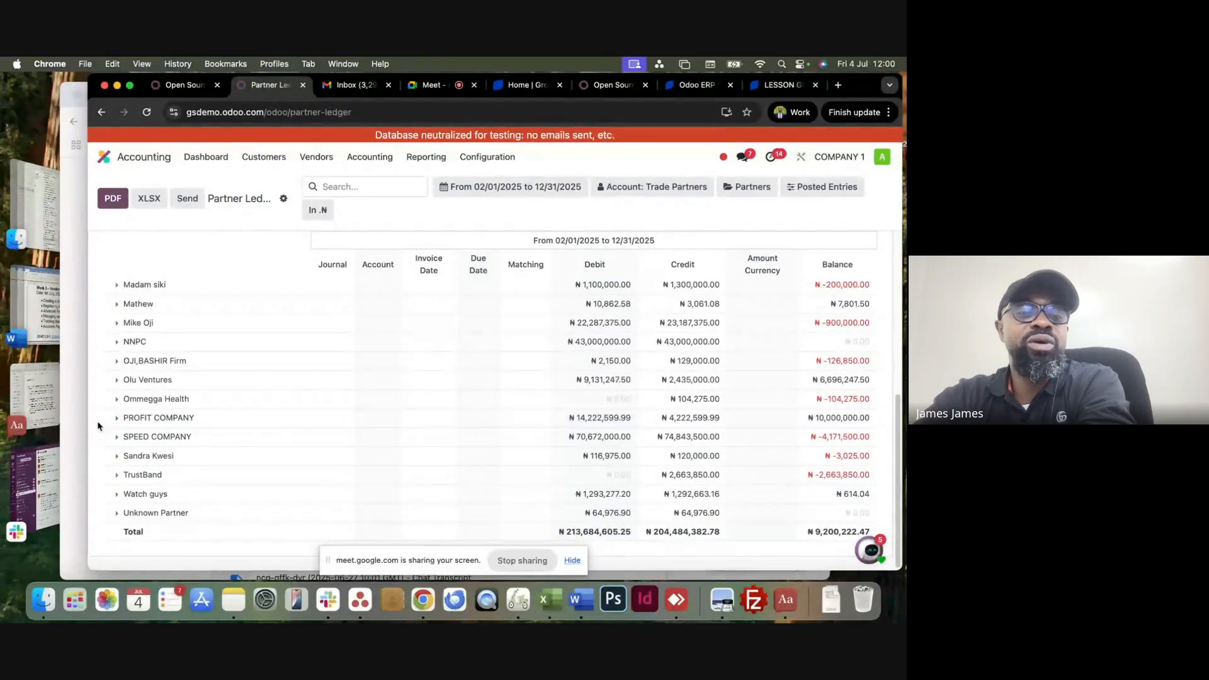
click(117, 419)
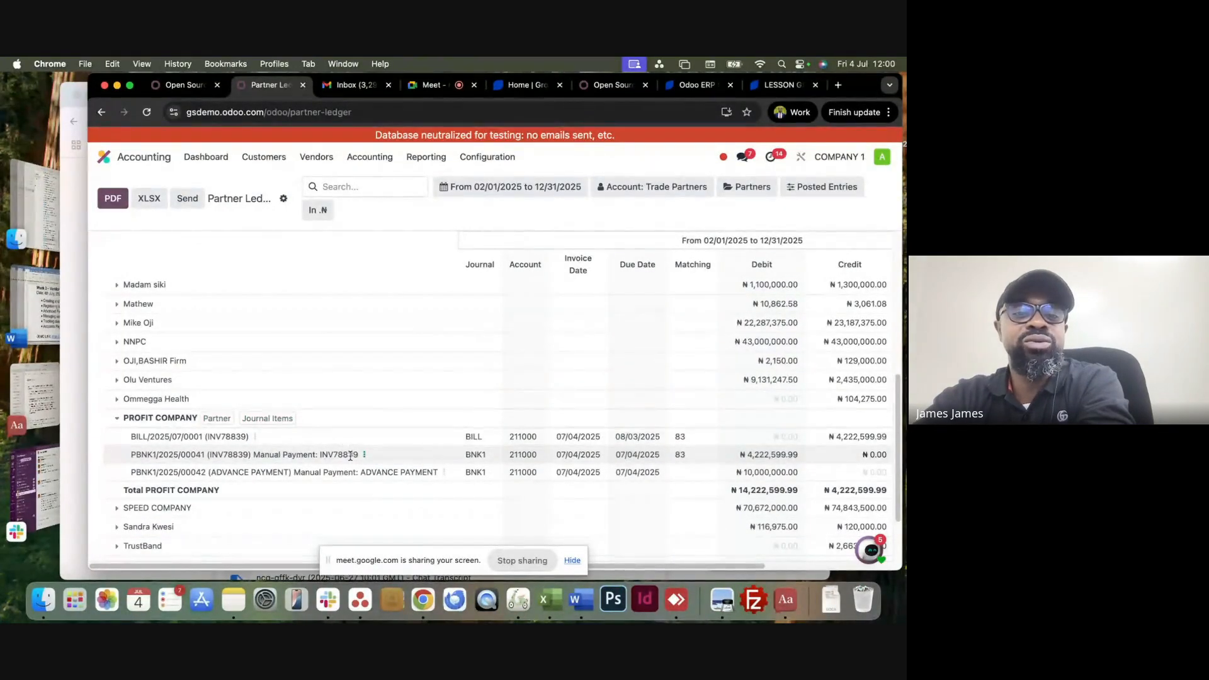
Open PROFIT COMPANY's bill BILL/2025/07/0001 from the ledger to review it, and return to the ledger with the partner collapsed.
click(253, 437)
click(317, 448)
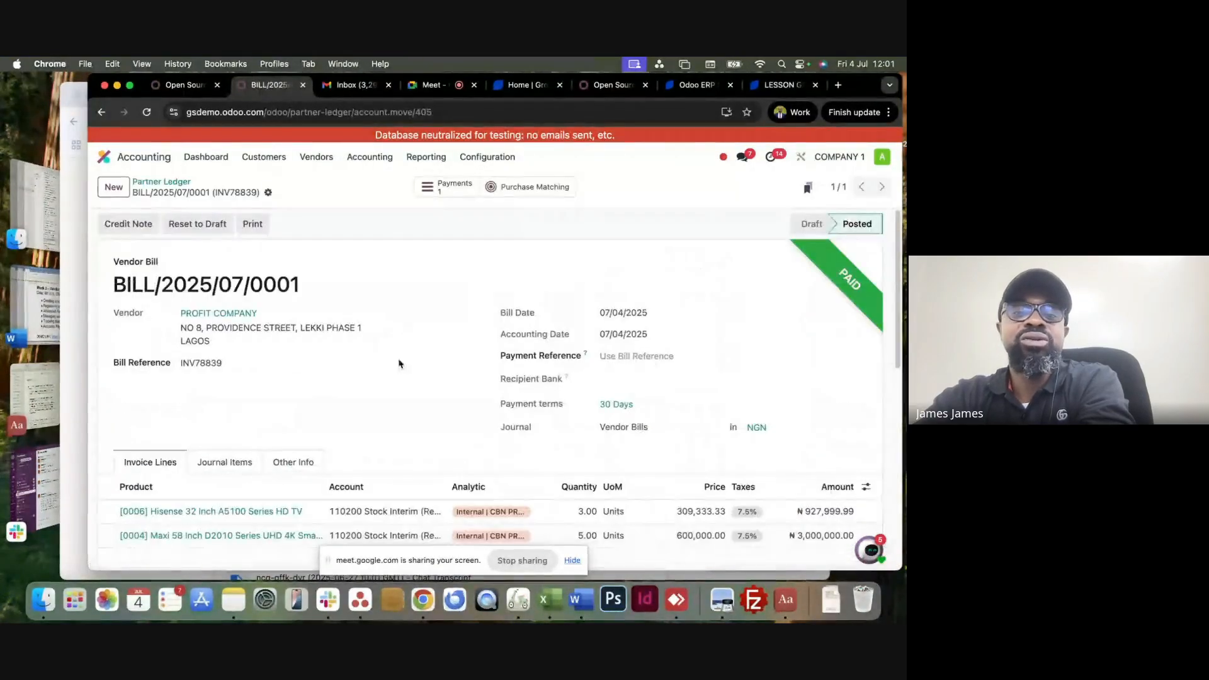
scroll(425, 328, down, 3)
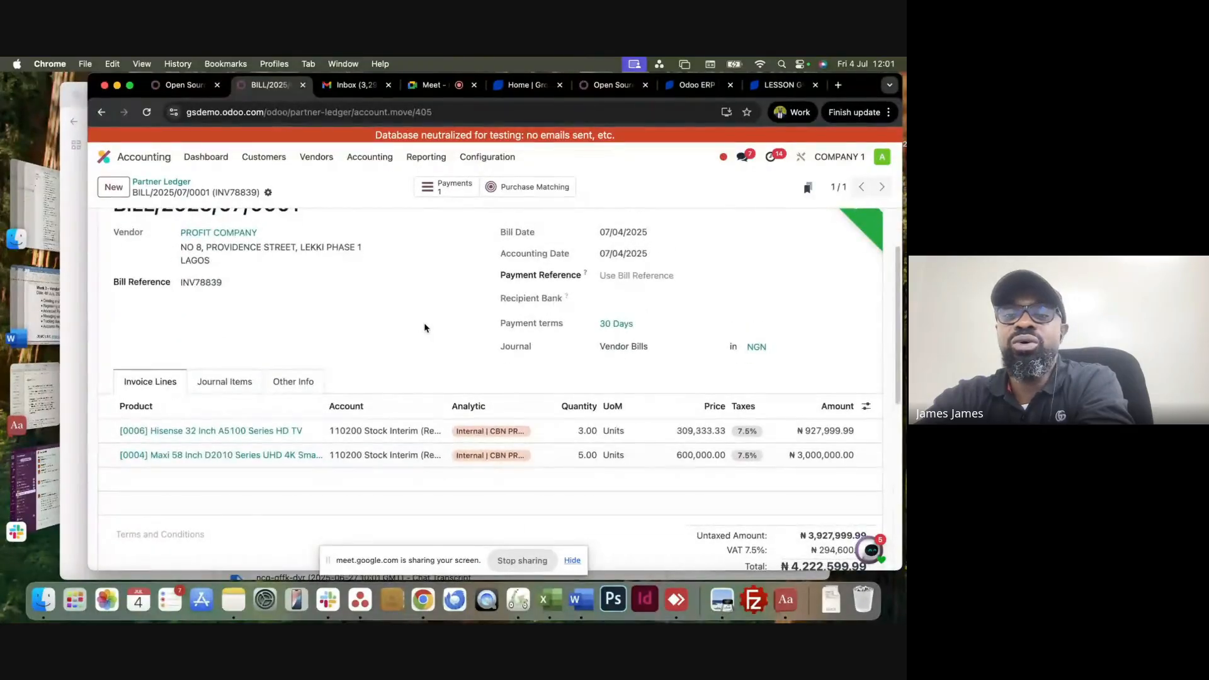
scroll(424, 327, down, 4)
scroll(423, 324, up, 7)
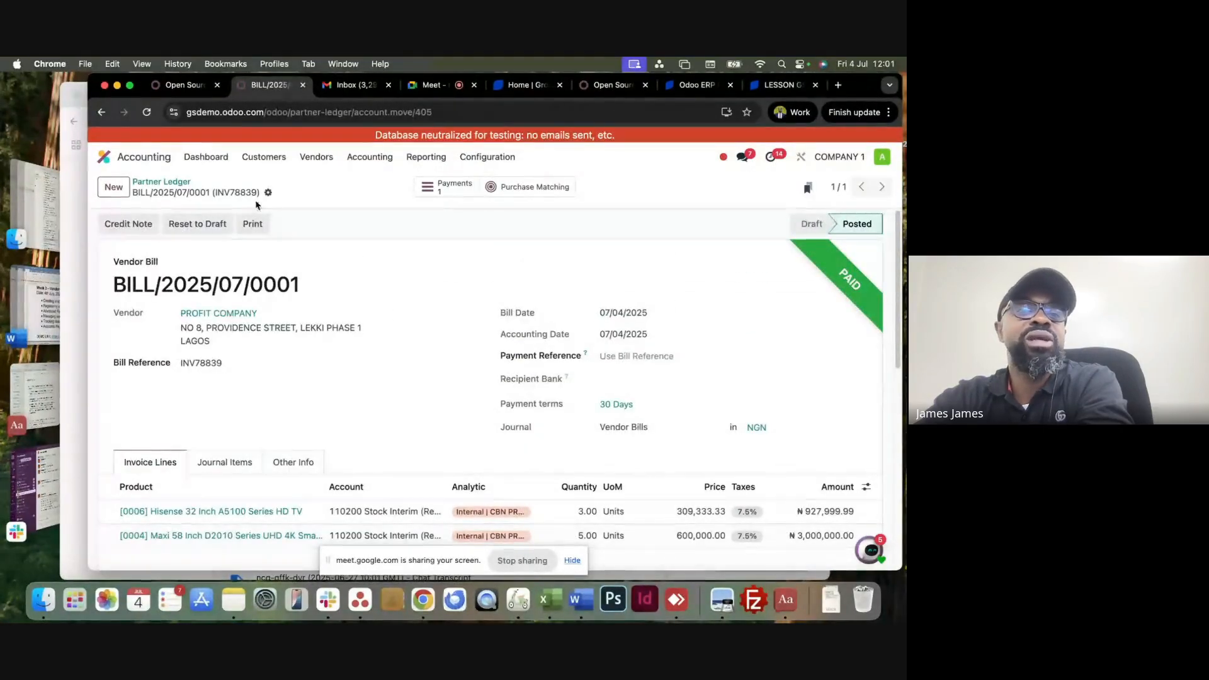
click(166, 183)
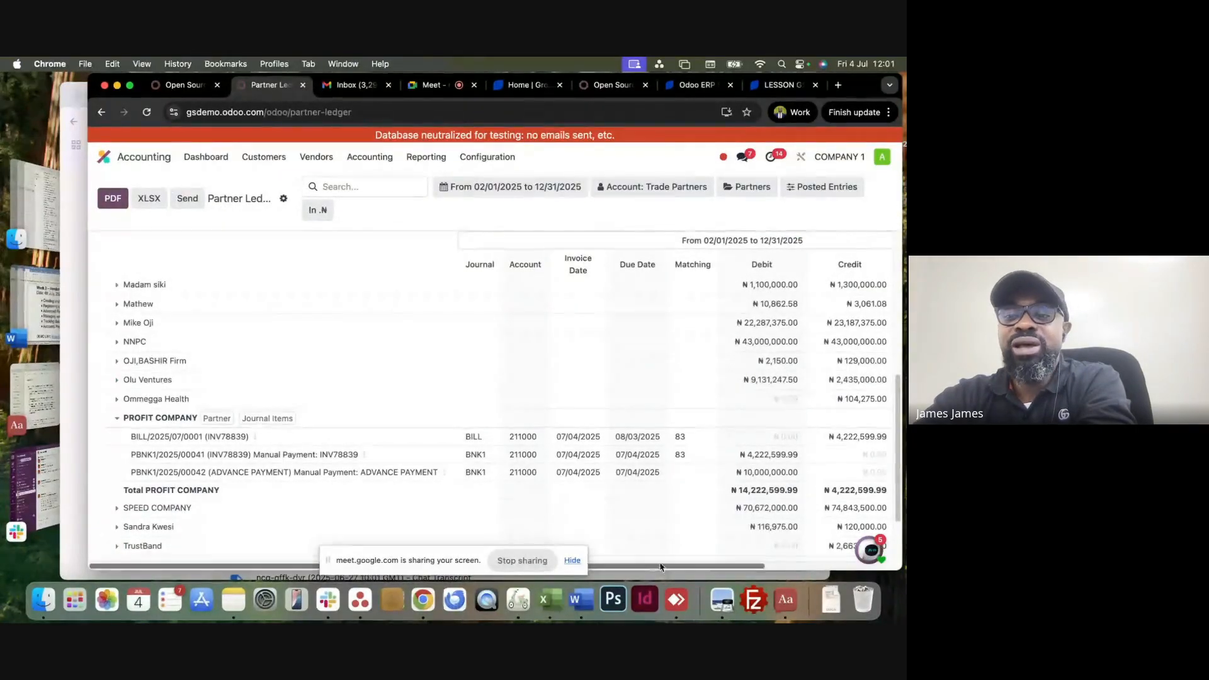
click(116, 419)
scroll(696, 305, up, 8)
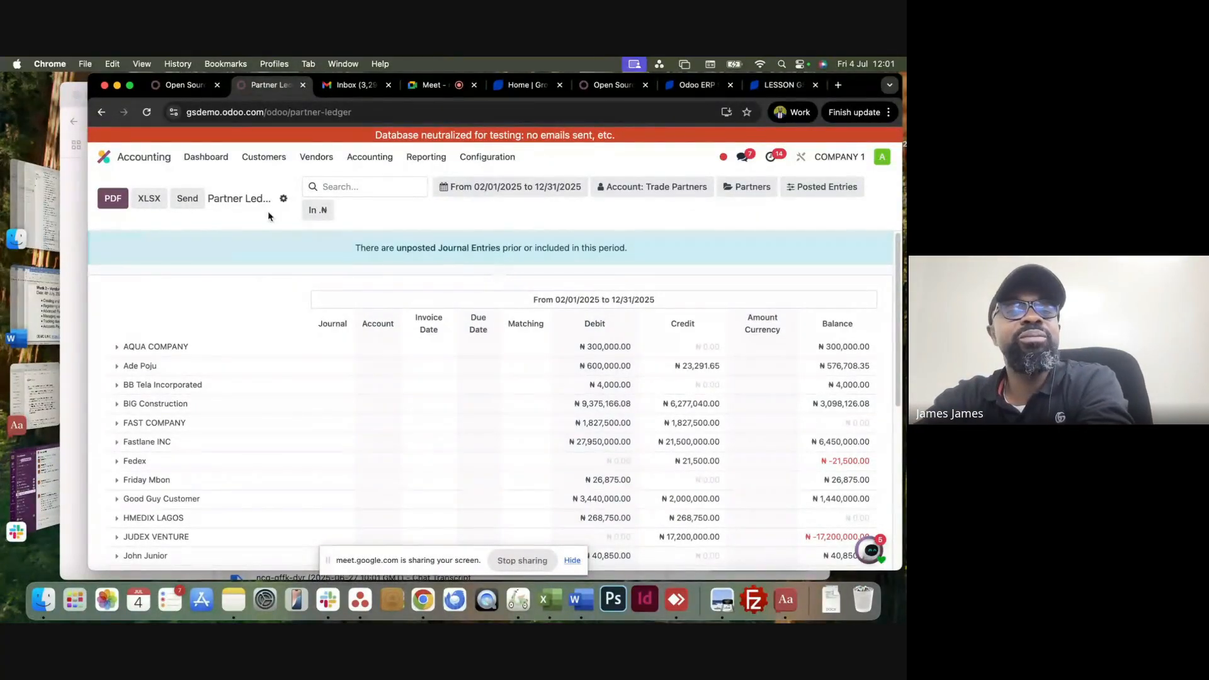
Start a new vendor bill from the bills list and choose PROFIT COMPANY as the vendor.
click(265, 158)
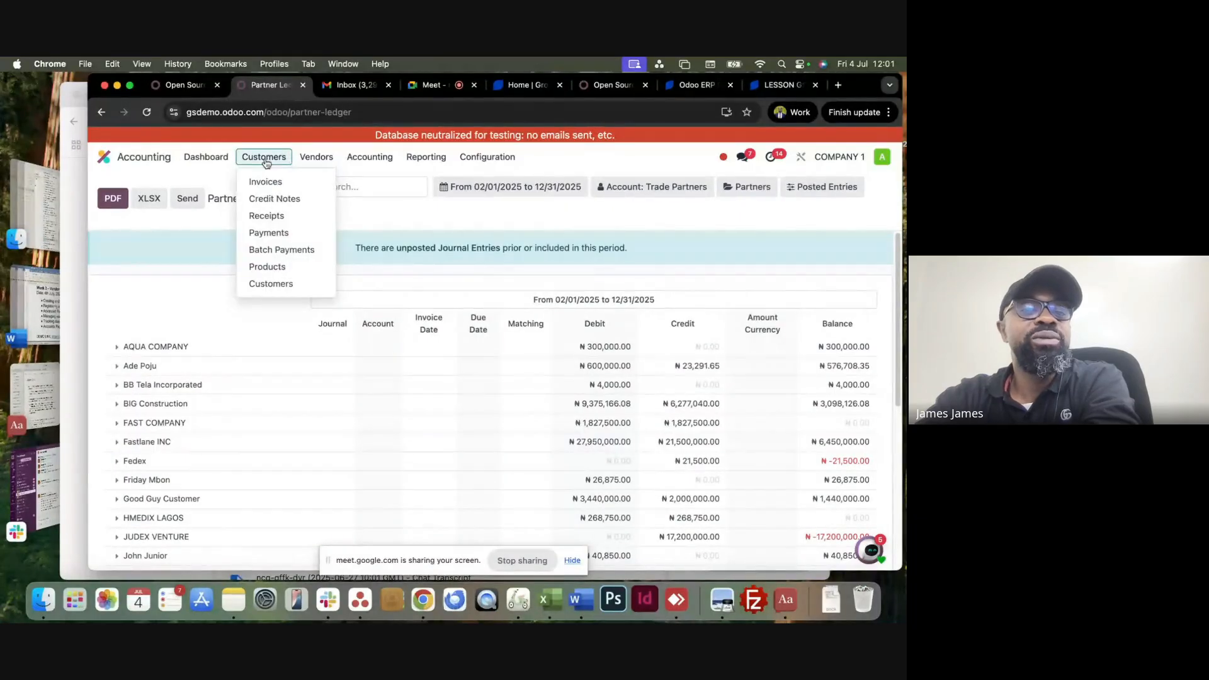
click(317, 157)
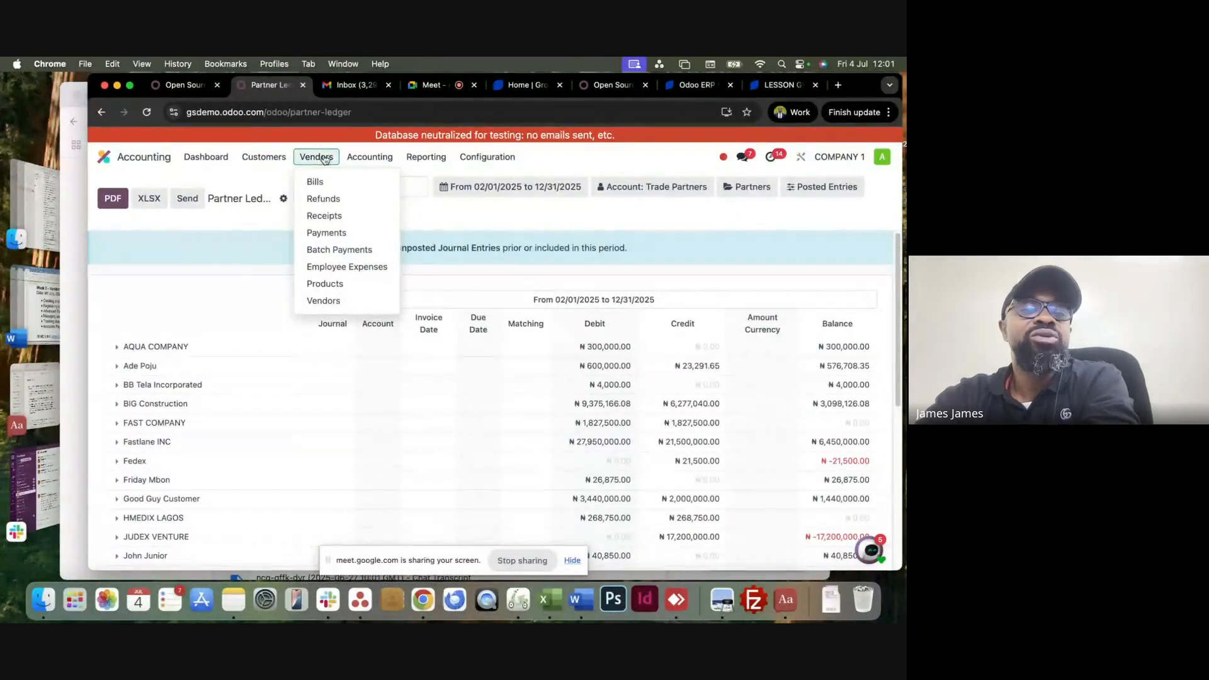
click(315, 183)
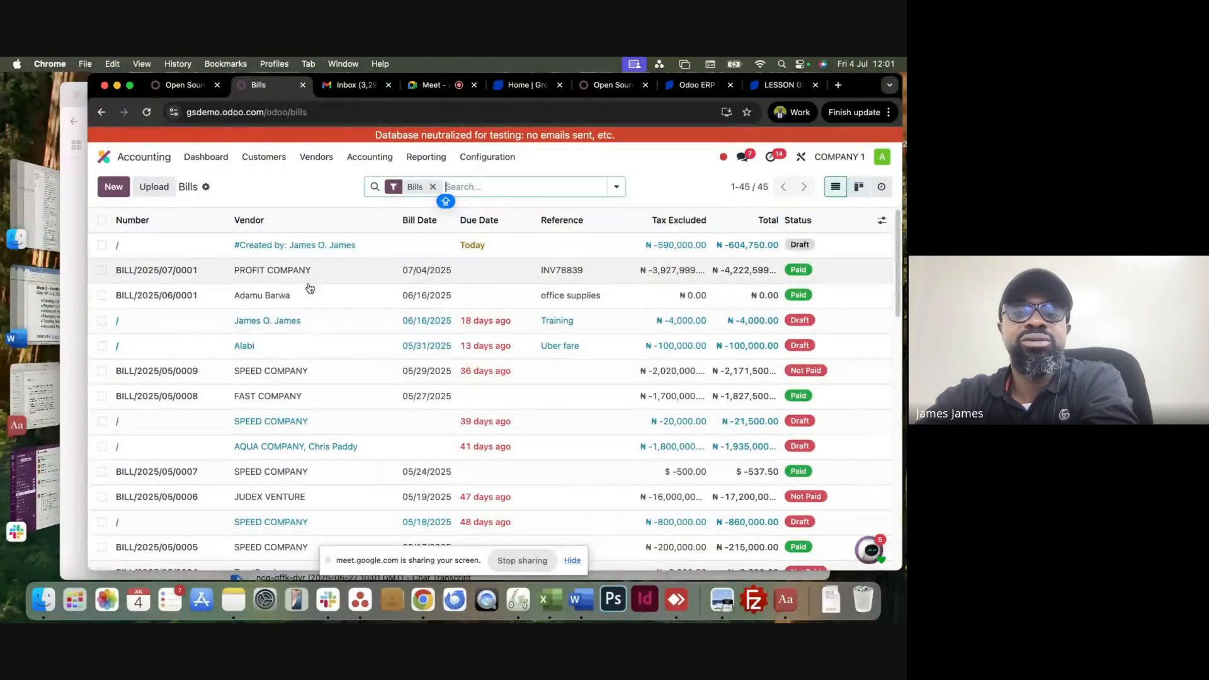
click(114, 187)
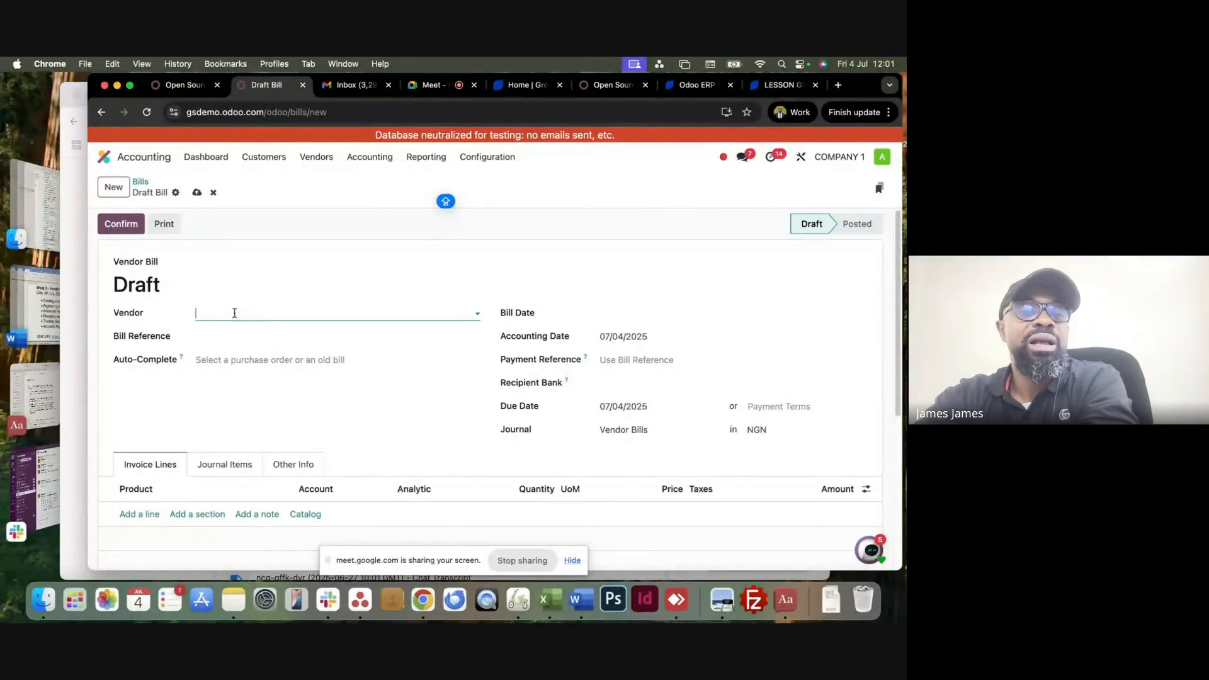
text(PROF)
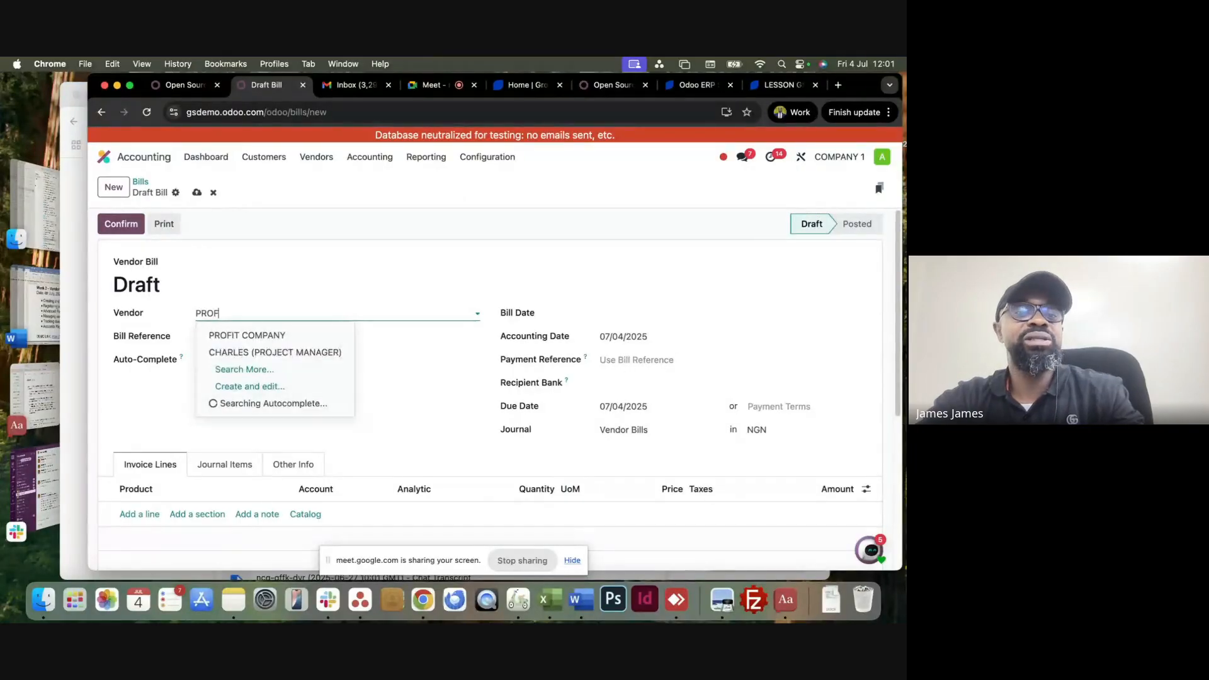
click(272, 335)
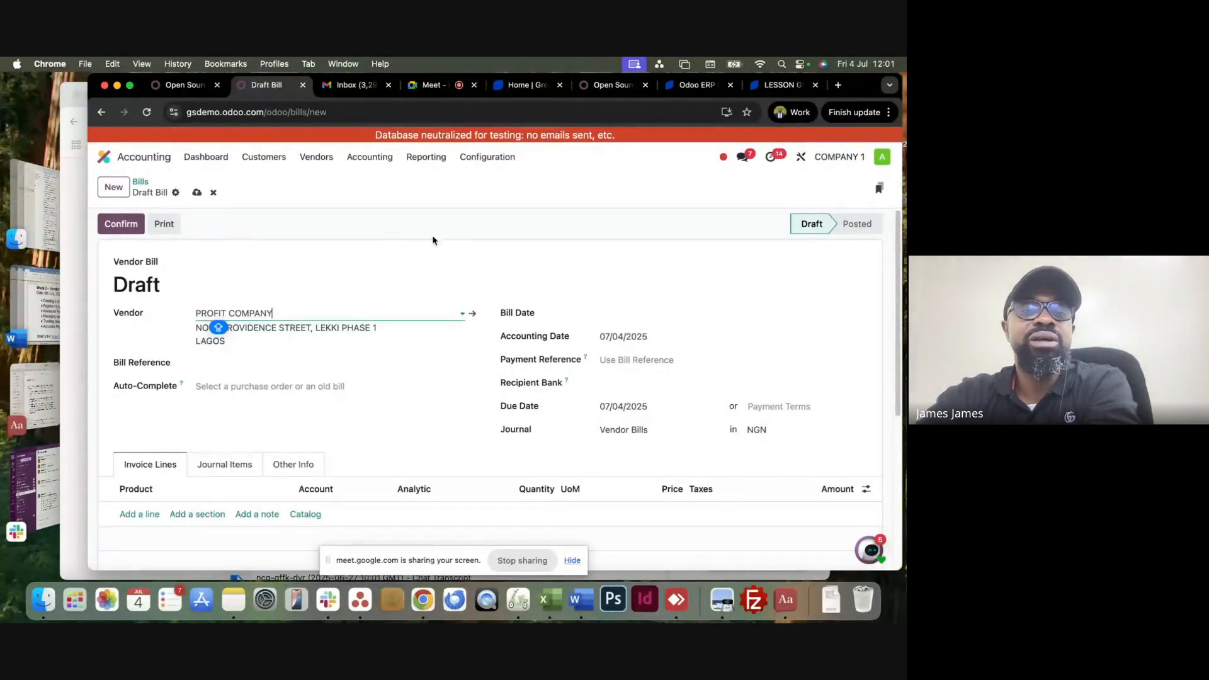
click(363, 220)
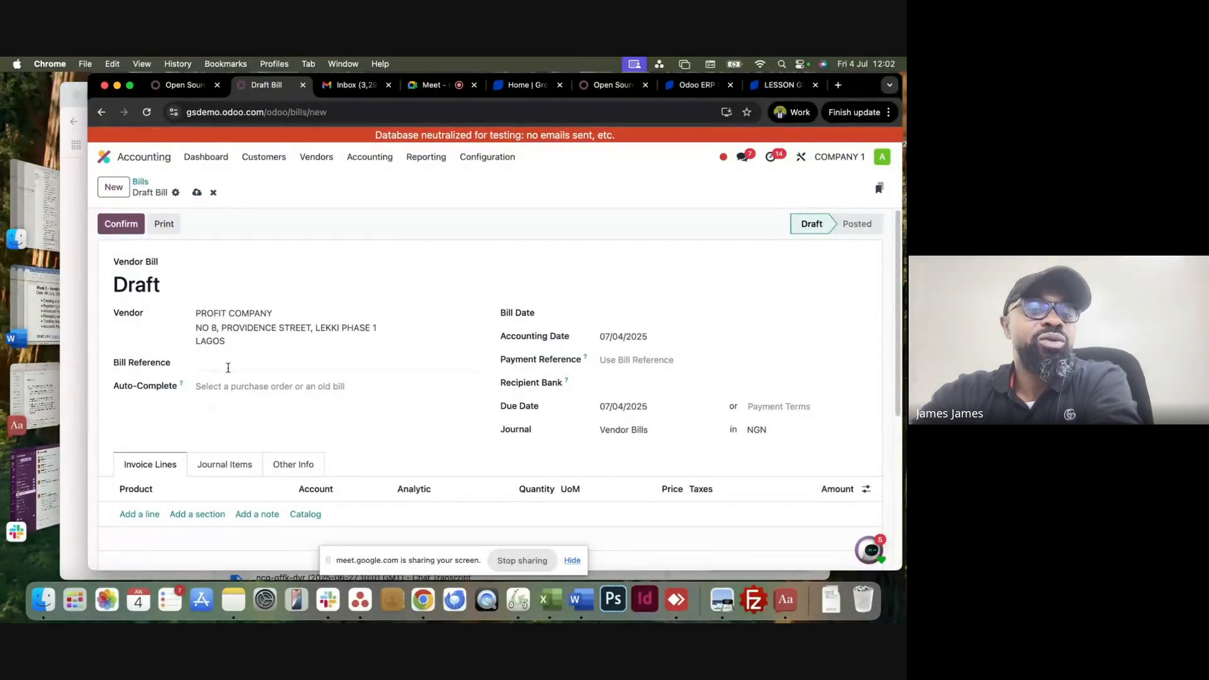
Set the bill date of the PROFIT COMPANY draft bill to 07/04/2025.
scroll(563, 291, down, 3)
scroll(563, 291, up, 3)
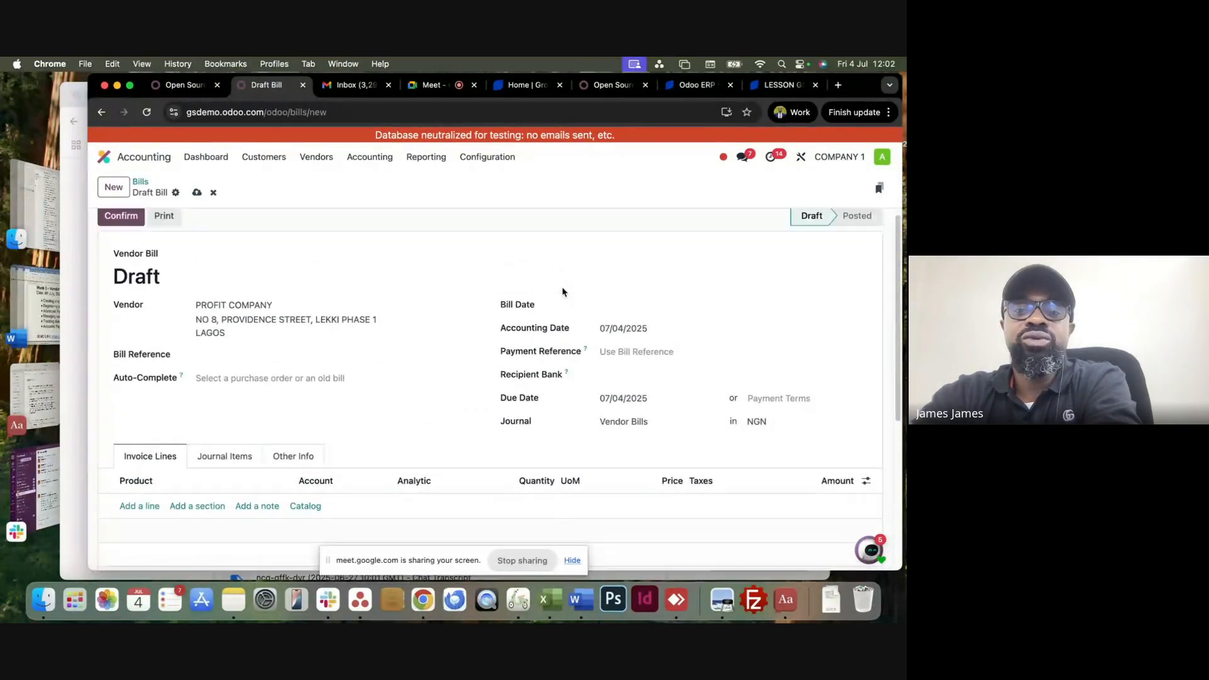
click(648, 310)
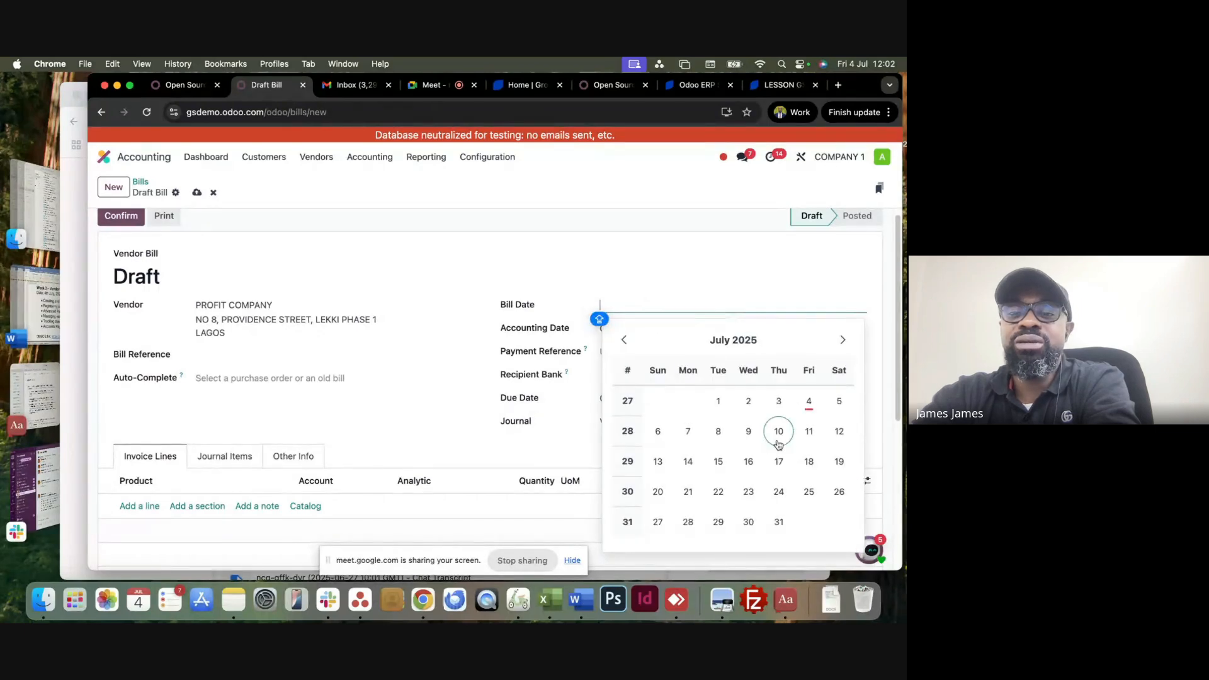
click(804, 402)
Add an invoice line for product [0004] Maxi 58 Inch D2010 Series UHD 4K Smart TV at a price of 3,000,000.
scroll(573, 330, down, 5)
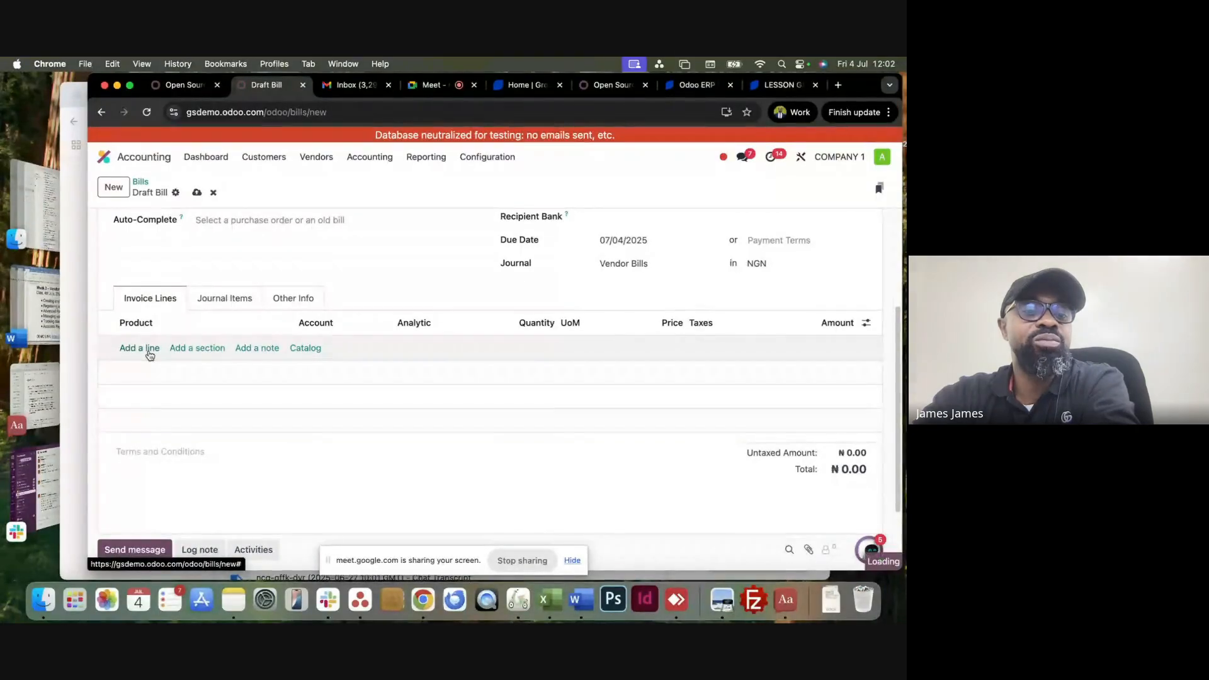
click(150, 355)
click(174, 347)
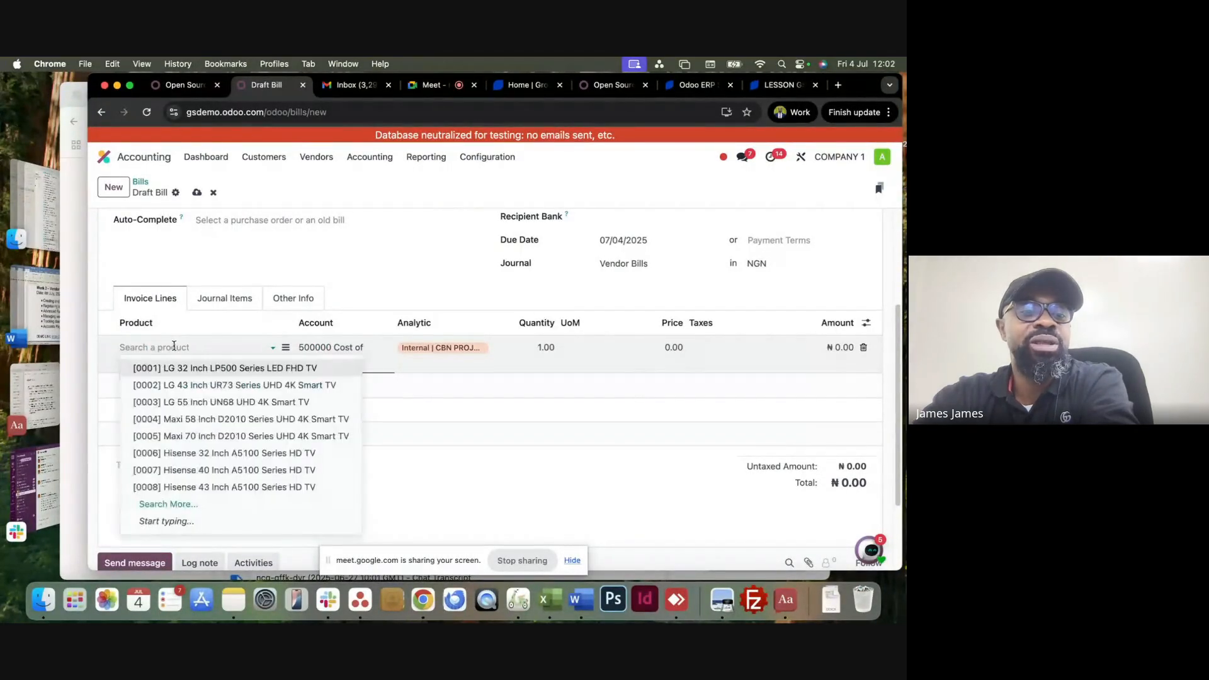
click(228, 420)
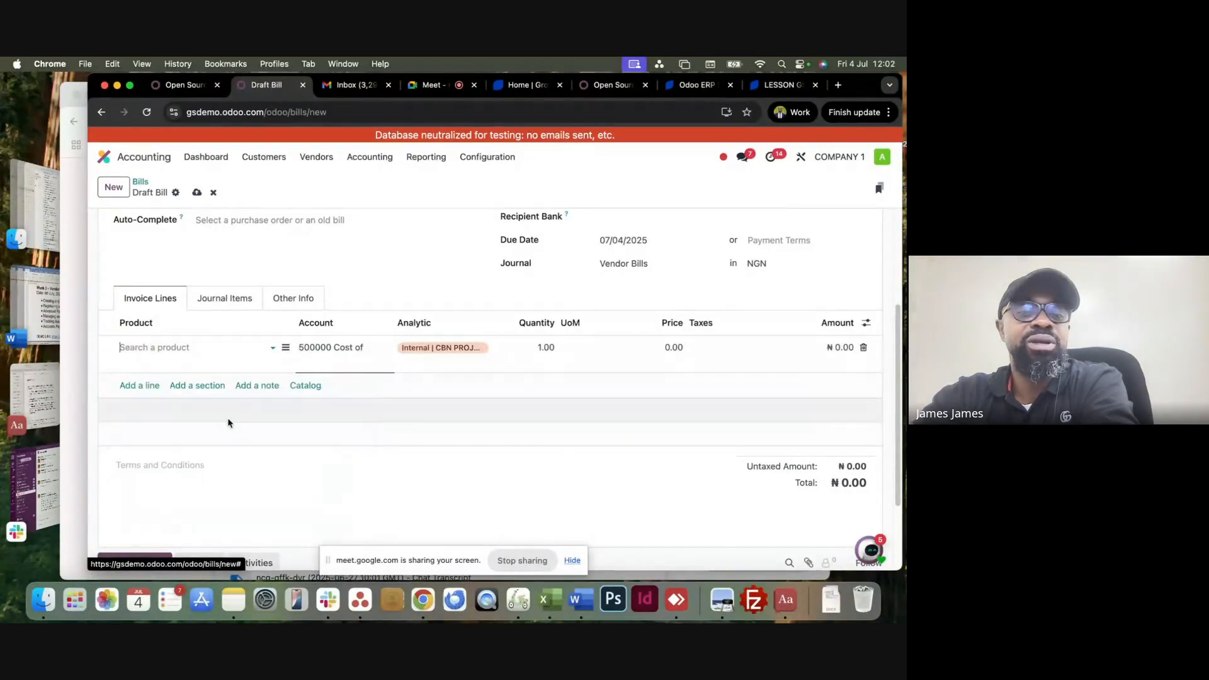
click(659, 350)
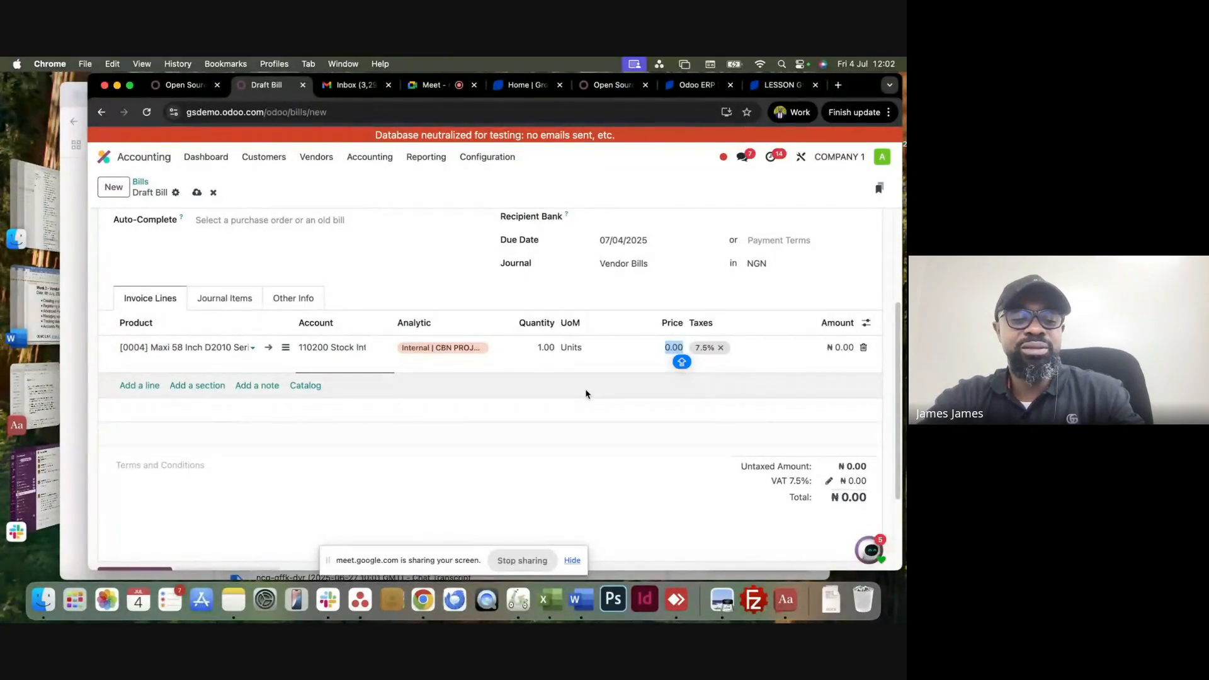
text(30000)
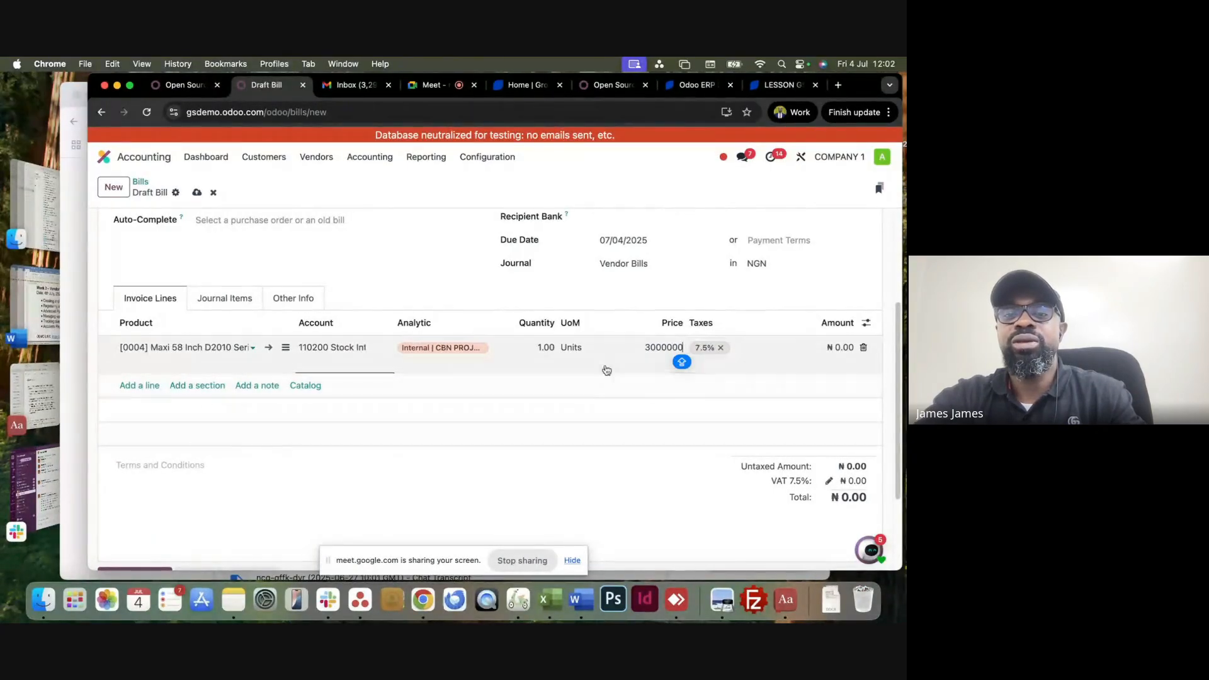
click(691, 303)
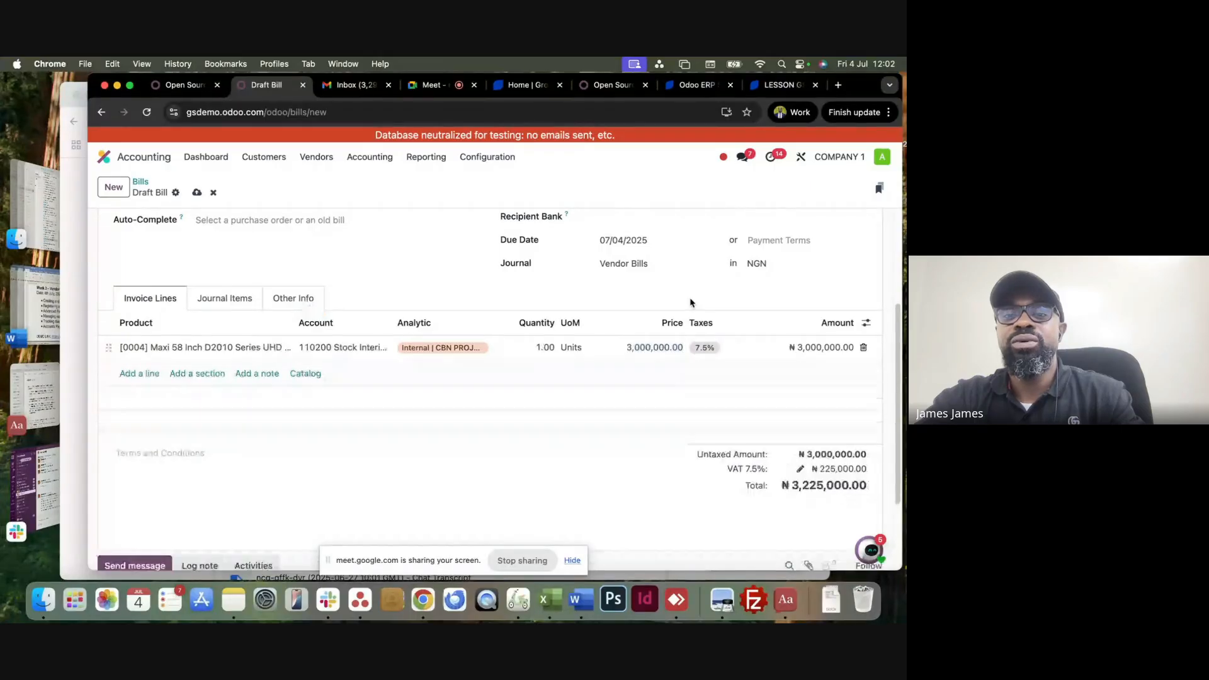
Remove the 7.5% tax from the Maxi 58 Inch TV invoice line.
click(724, 350)
click(722, 348)
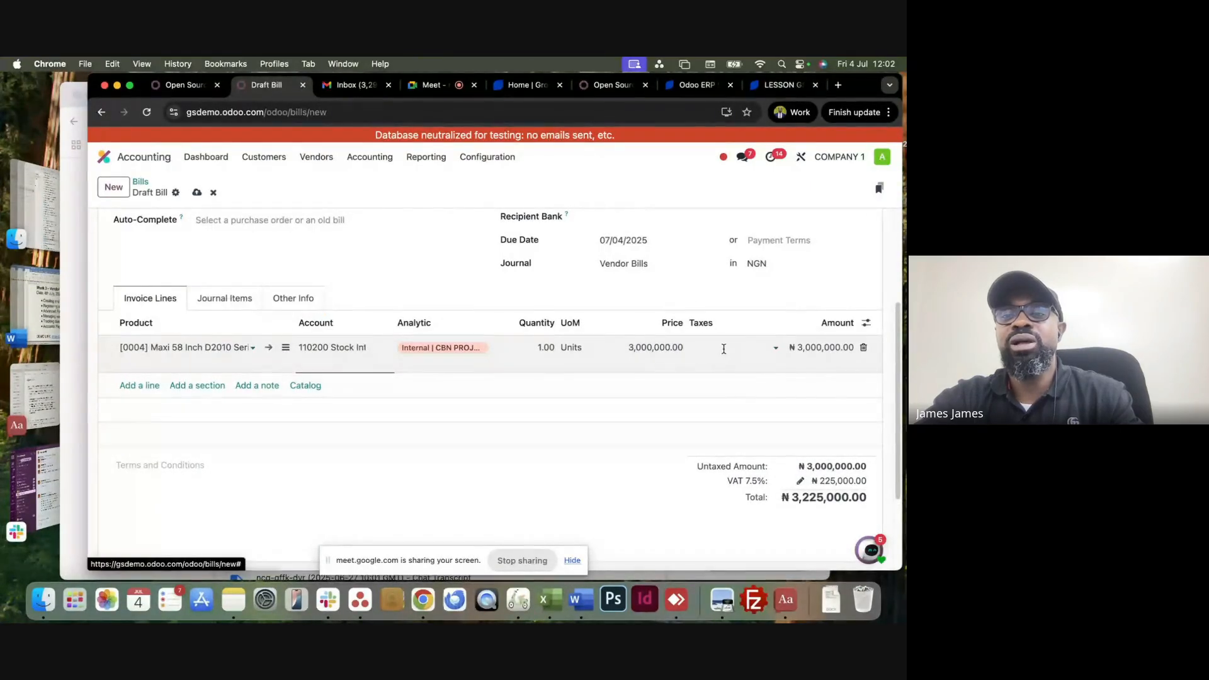
click(798, 296)
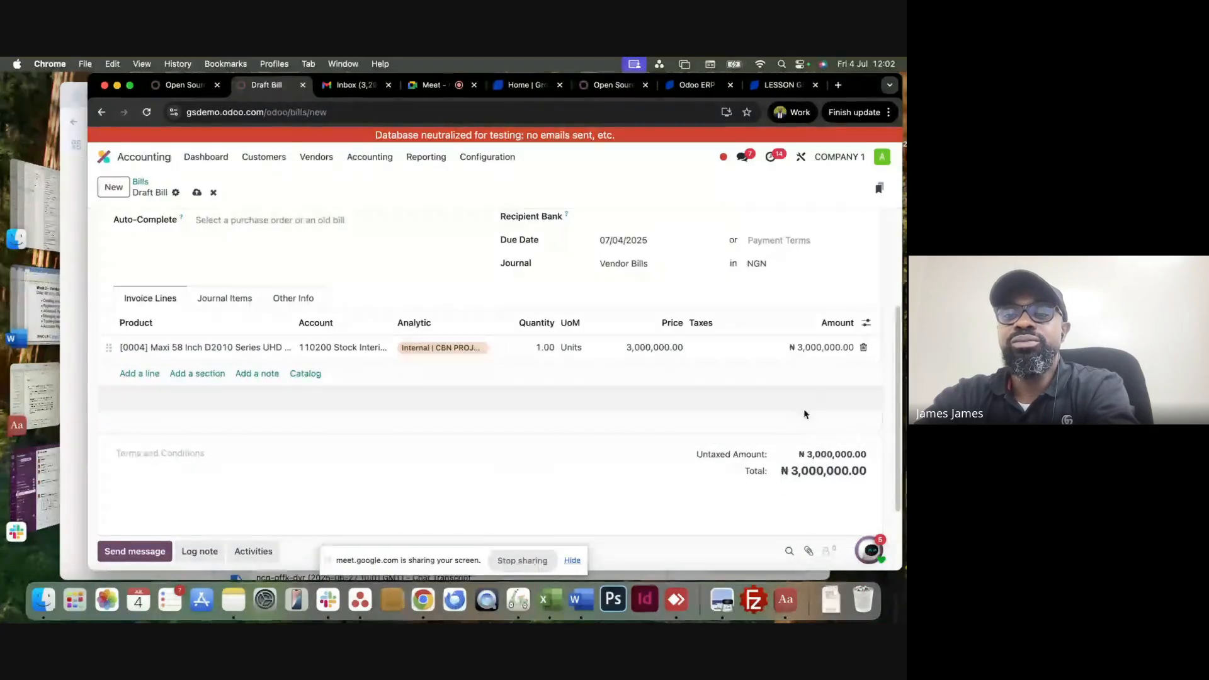
scroll(801, 434, down, 2)
scroll(802, 434, up, 2)
scroll(800, 433, up, 3)
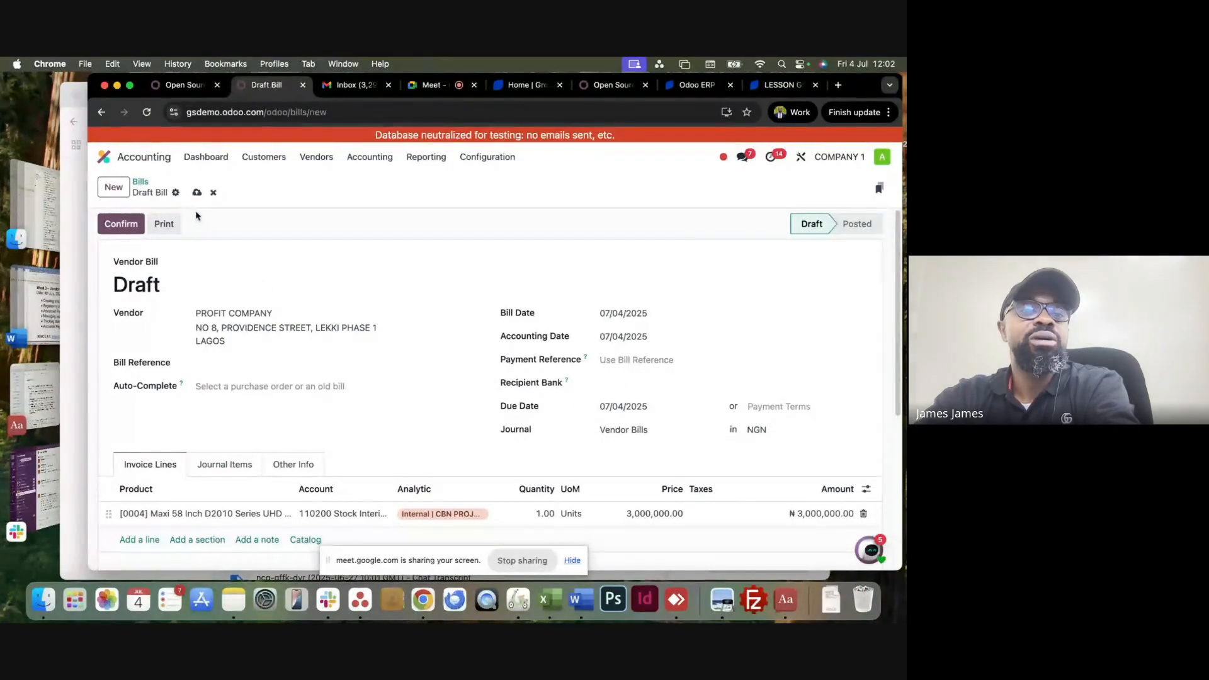
Save the PROFIT COMPANY draft bill for the Maxi 58 Inch TV and confirm it.
click(197, 192)
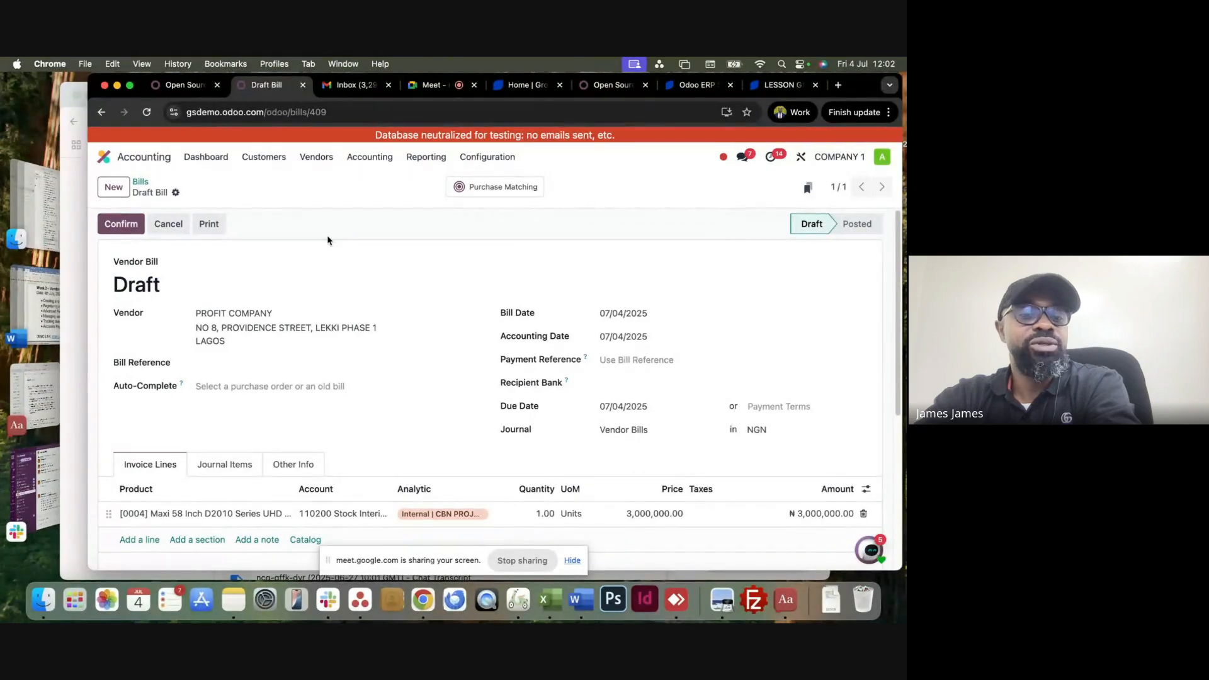
click(120, 224)
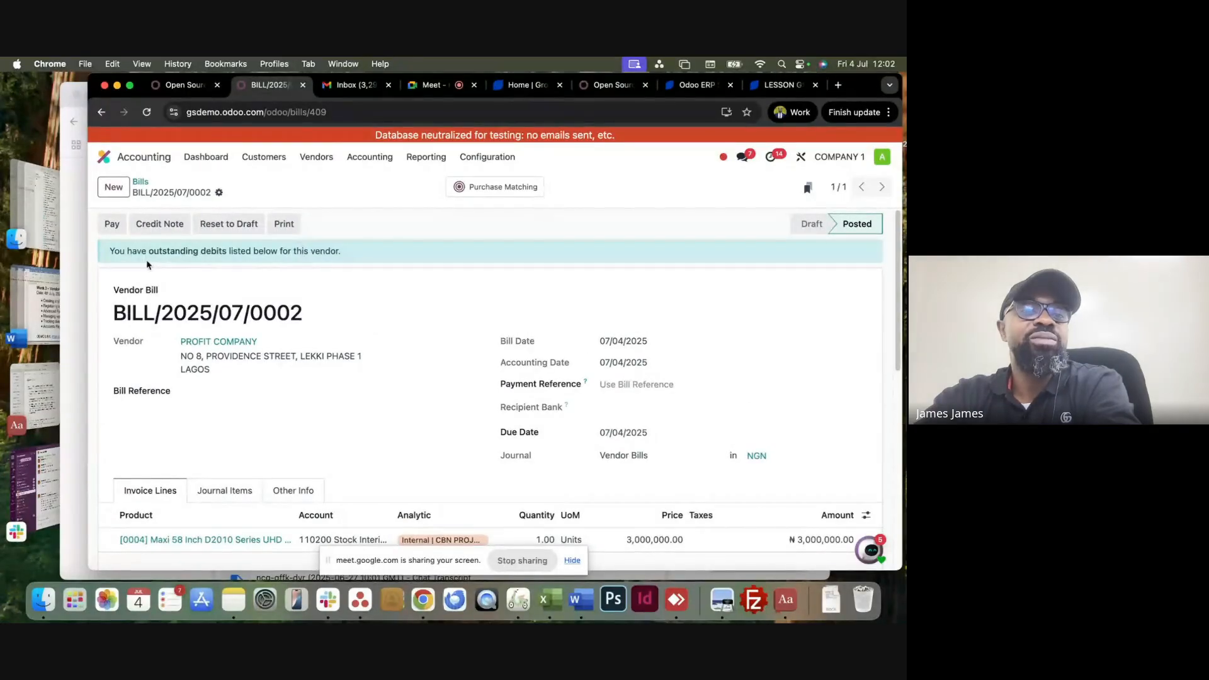
triple_click(119, 251)
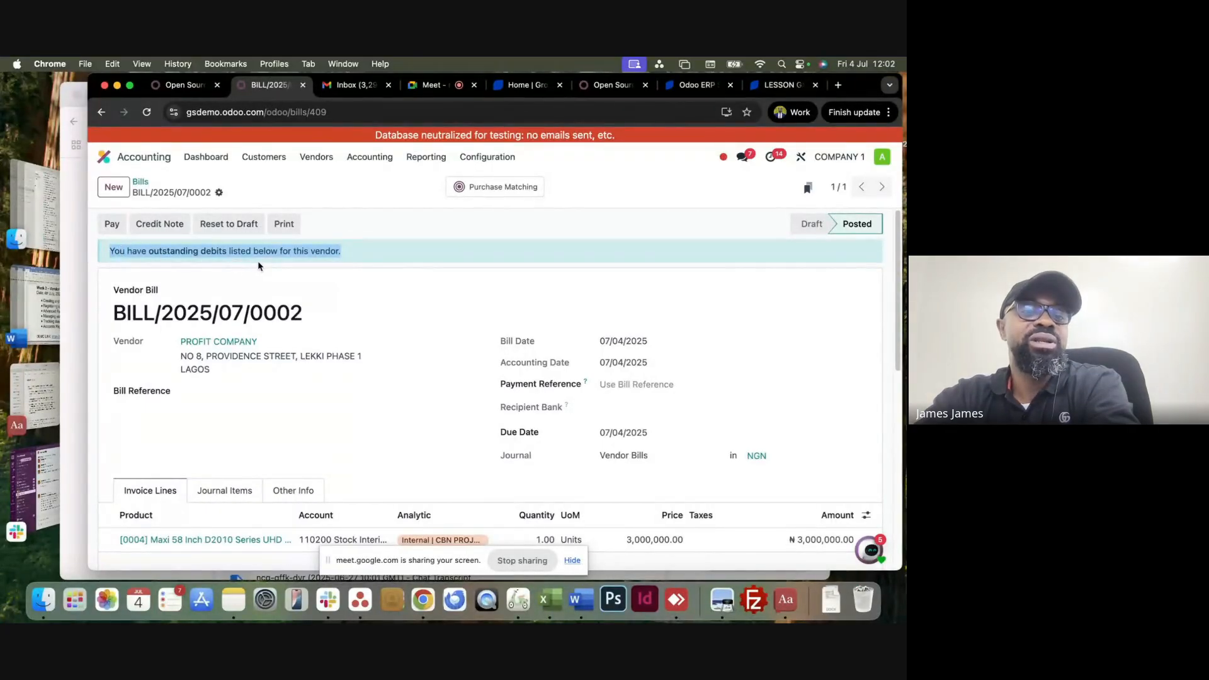
click(386, 250)
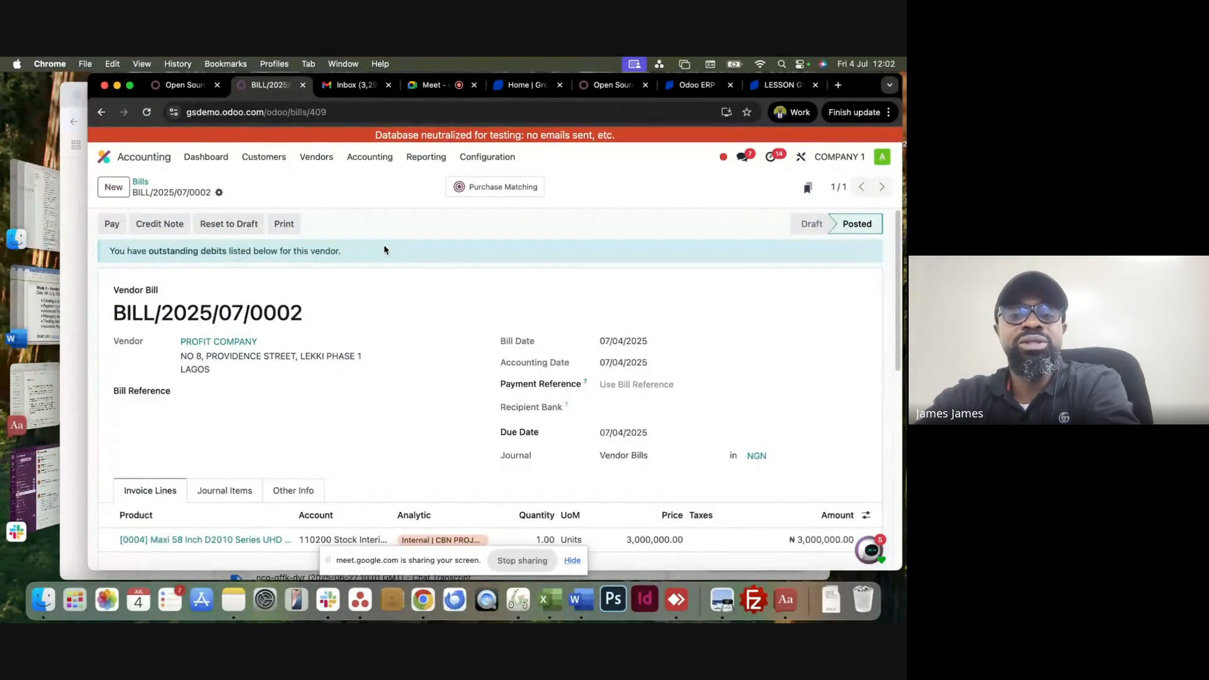
Apply the vendor's outstanding ADVANCE PAYMENT debit to the posted Maxi TV bill.
scroll(385, 250, down, 2)
scroll(386, 250, up, 2)
scroll(385, 250, down, 5)
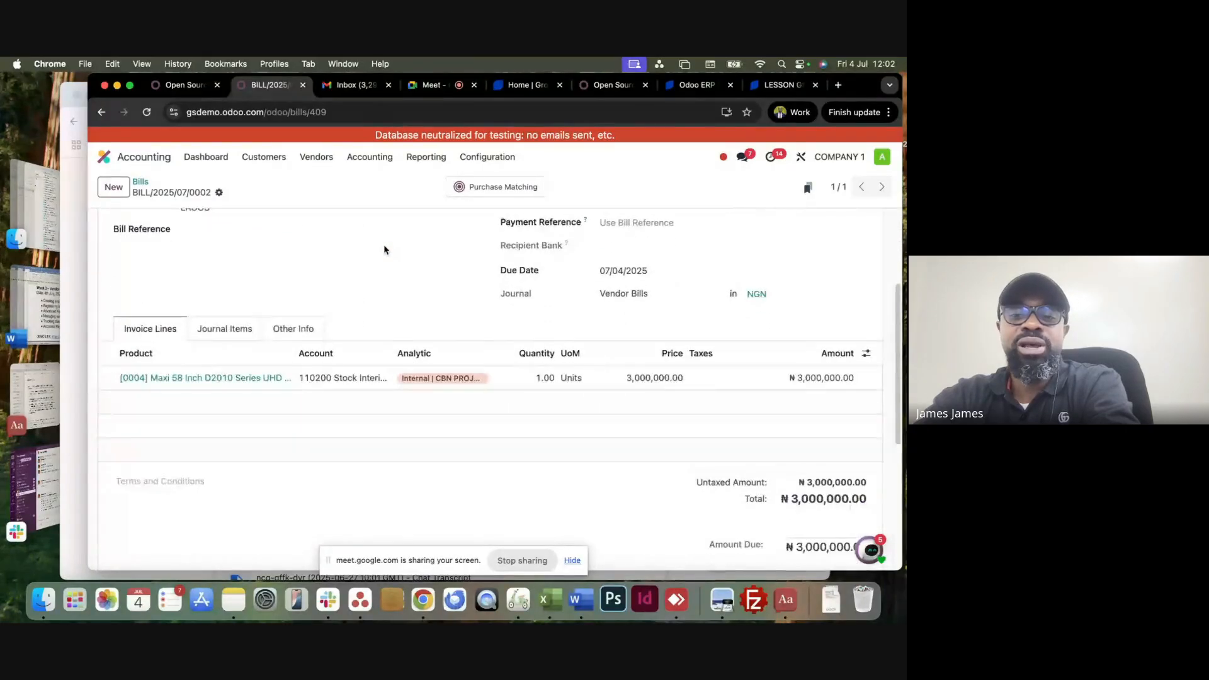
scroll(385, 249, down, 1)
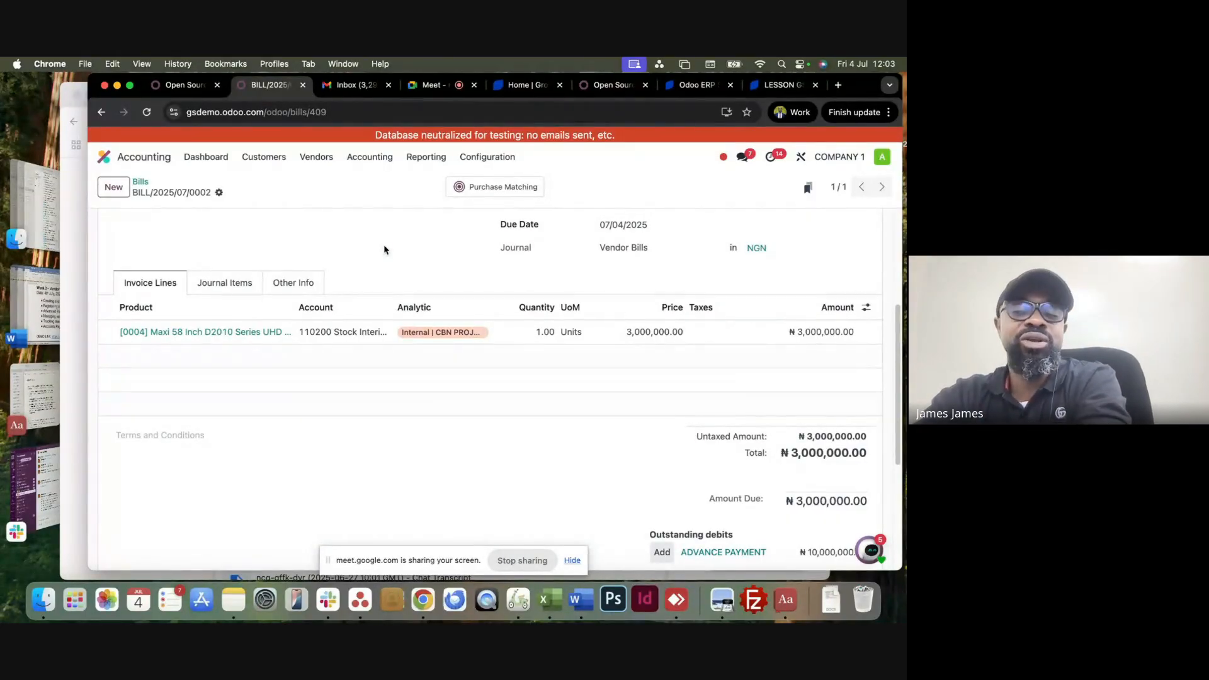
scroll(384, 249, up, 5)
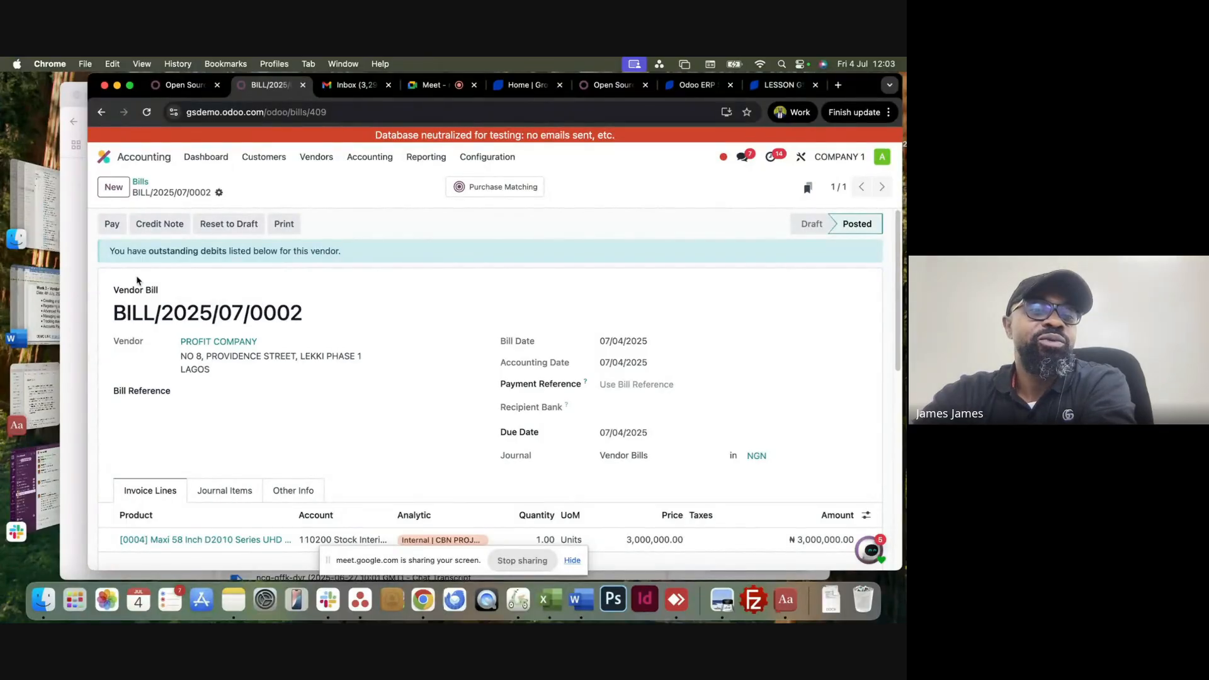
triple_click(125, 253)
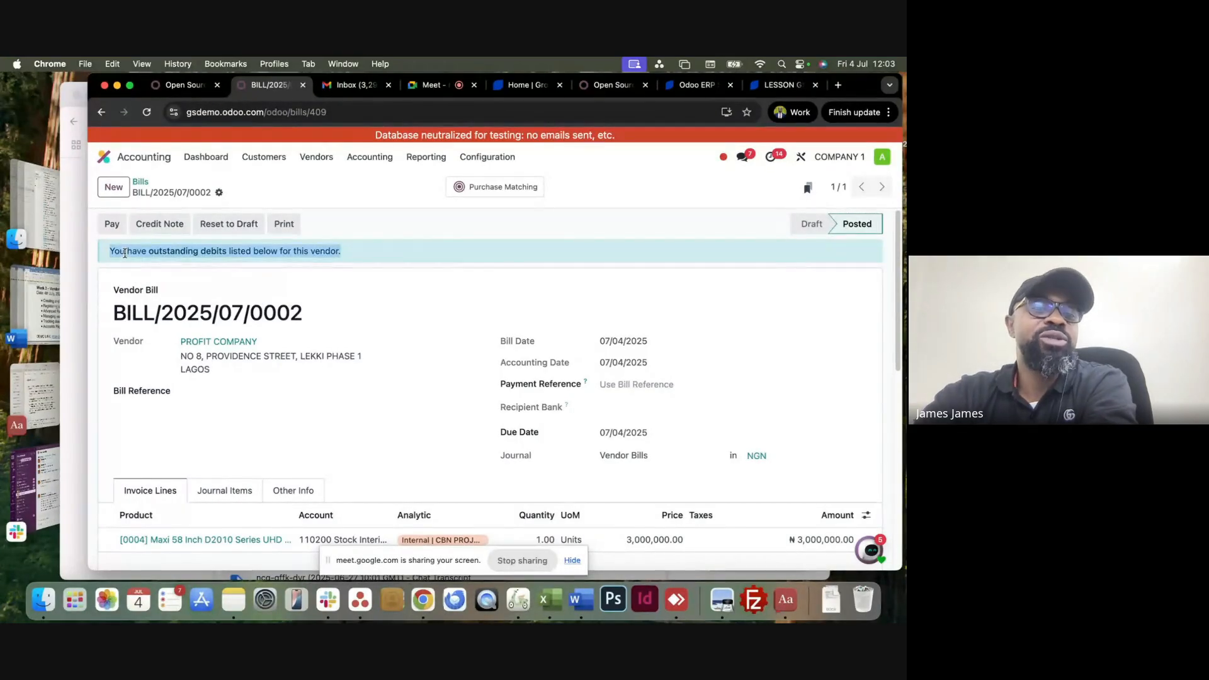
click(415, 250)
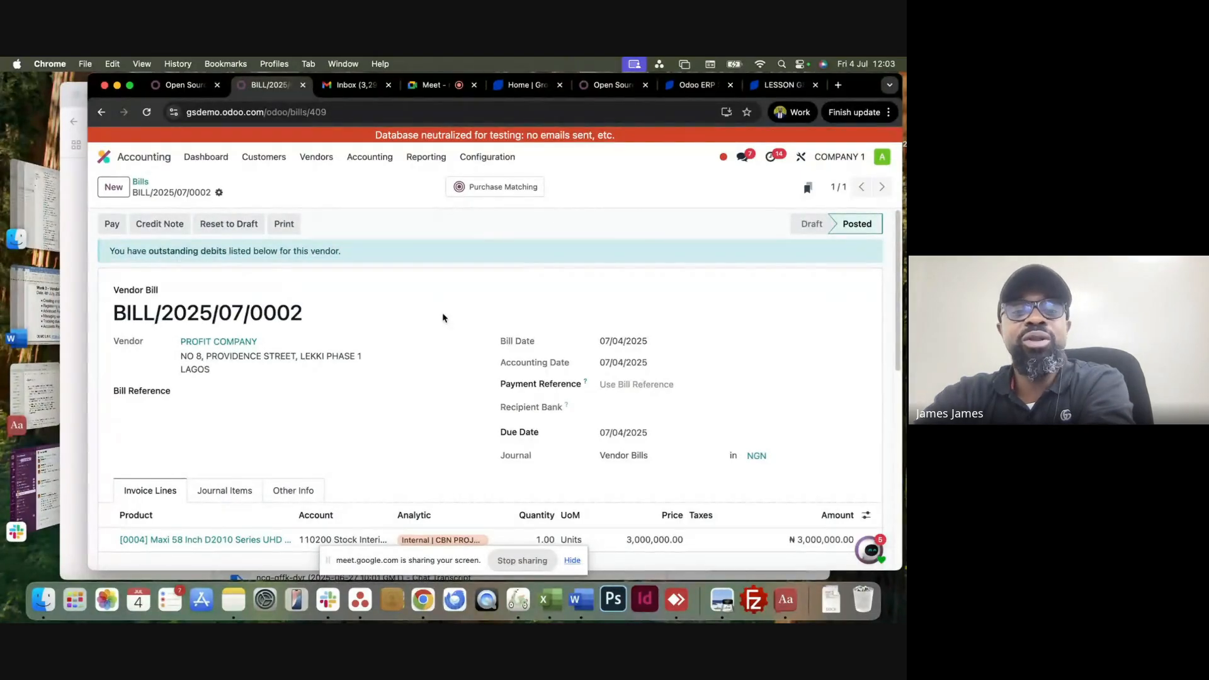
scroll(443, 318, down, 8)
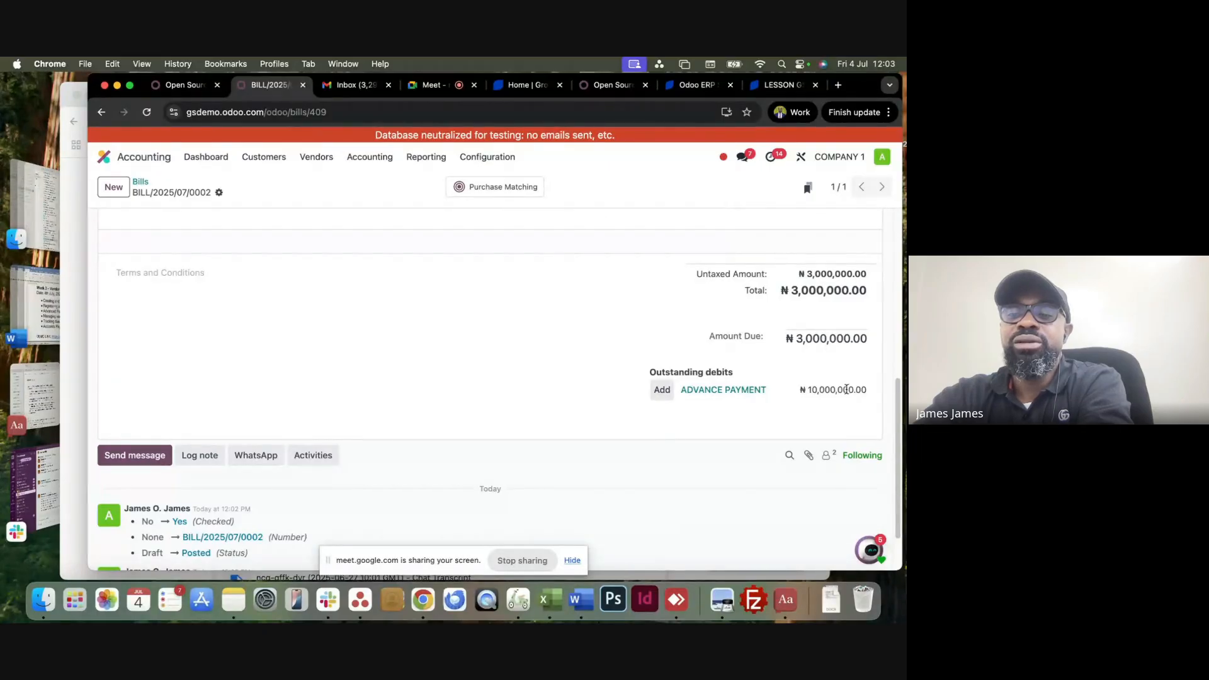
click(661, 391)
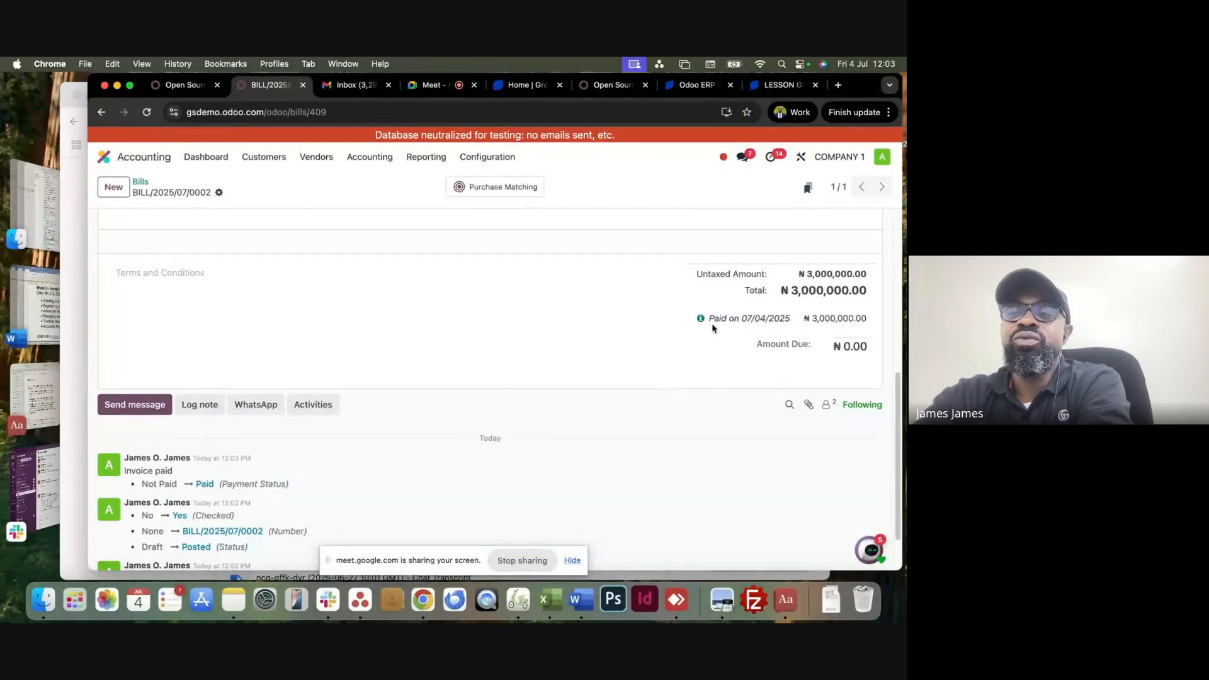
Open the Partner Ledger report and check the balance of PROFIT COMPANY.
scroll(743, 323, up, 10)
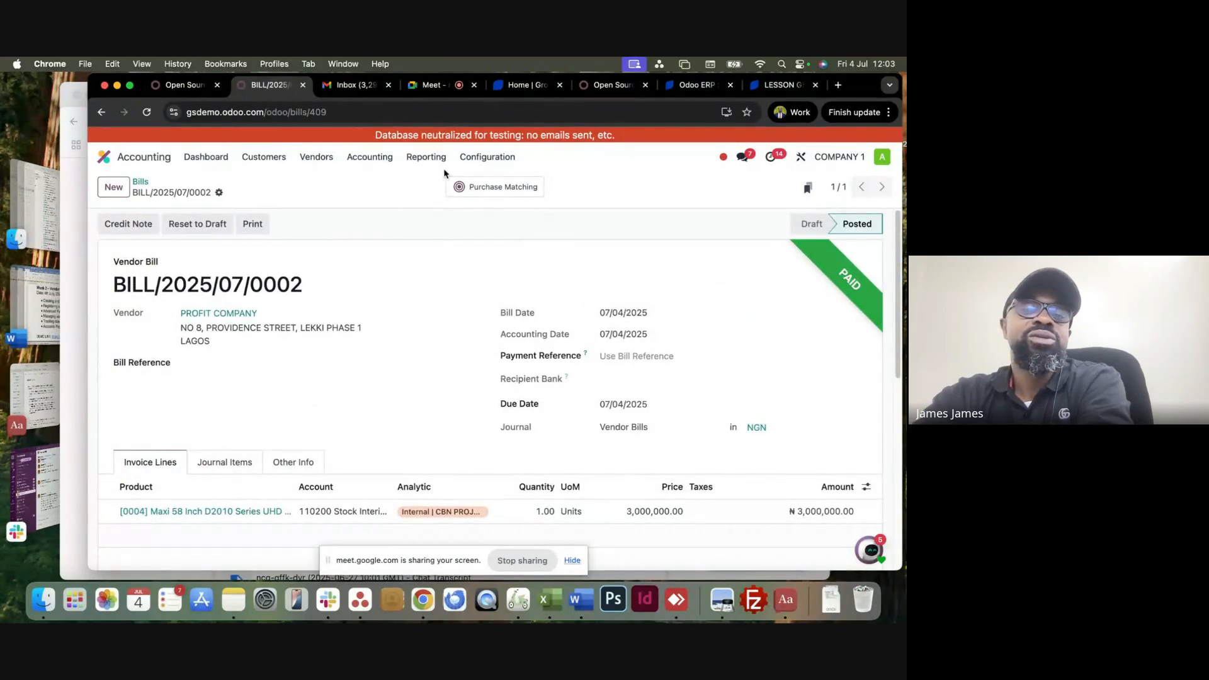
click(426, 157)
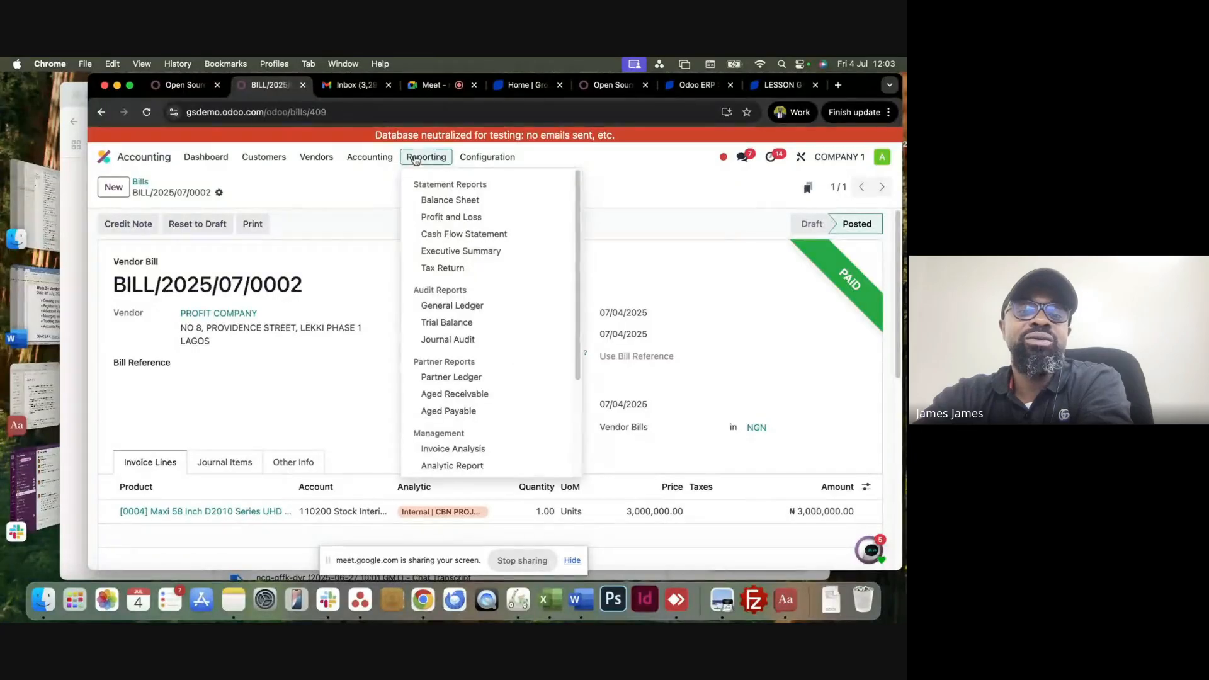
click(456, 378)
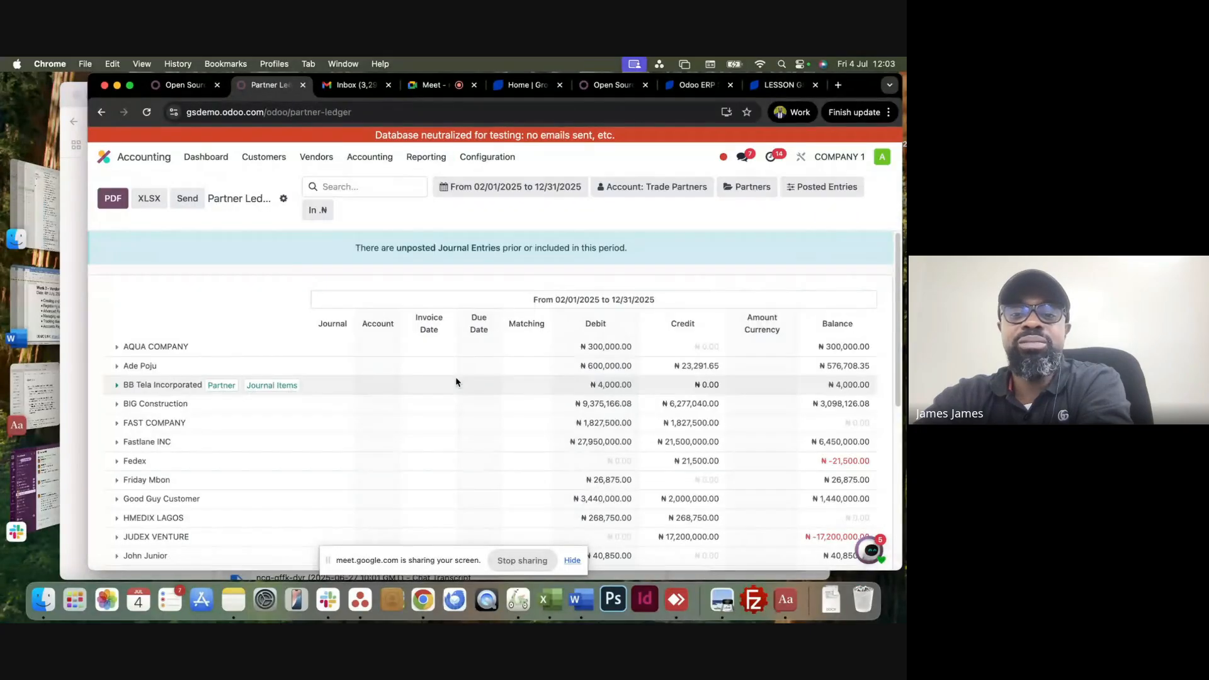
scroll(456, 382, down, 7)
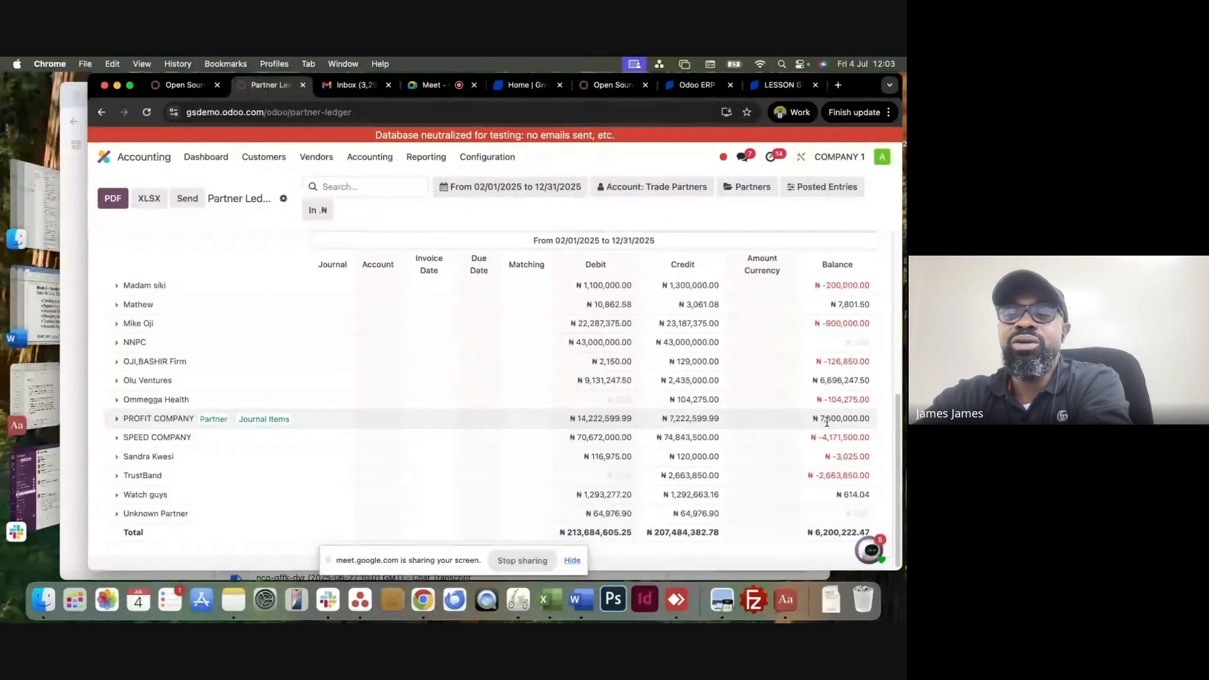
Create another vendor bill for PROFIT COMPANY with the bill date 07/04/2025.
click(316, 158)
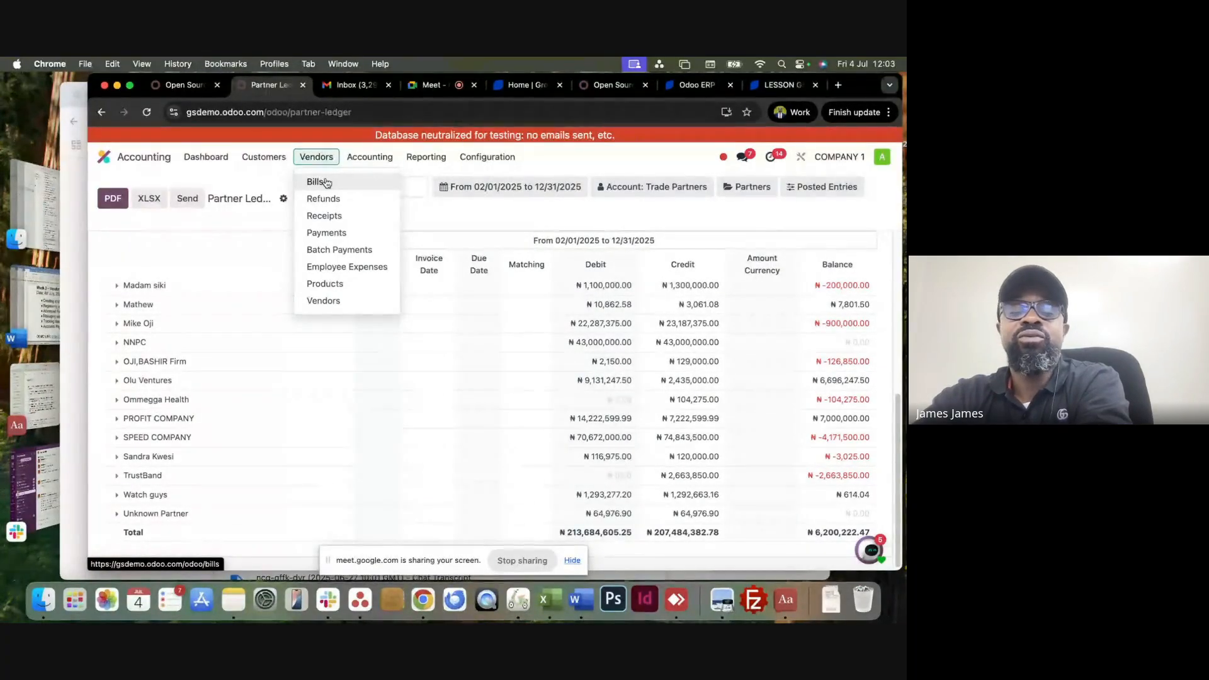
click(326, 183)
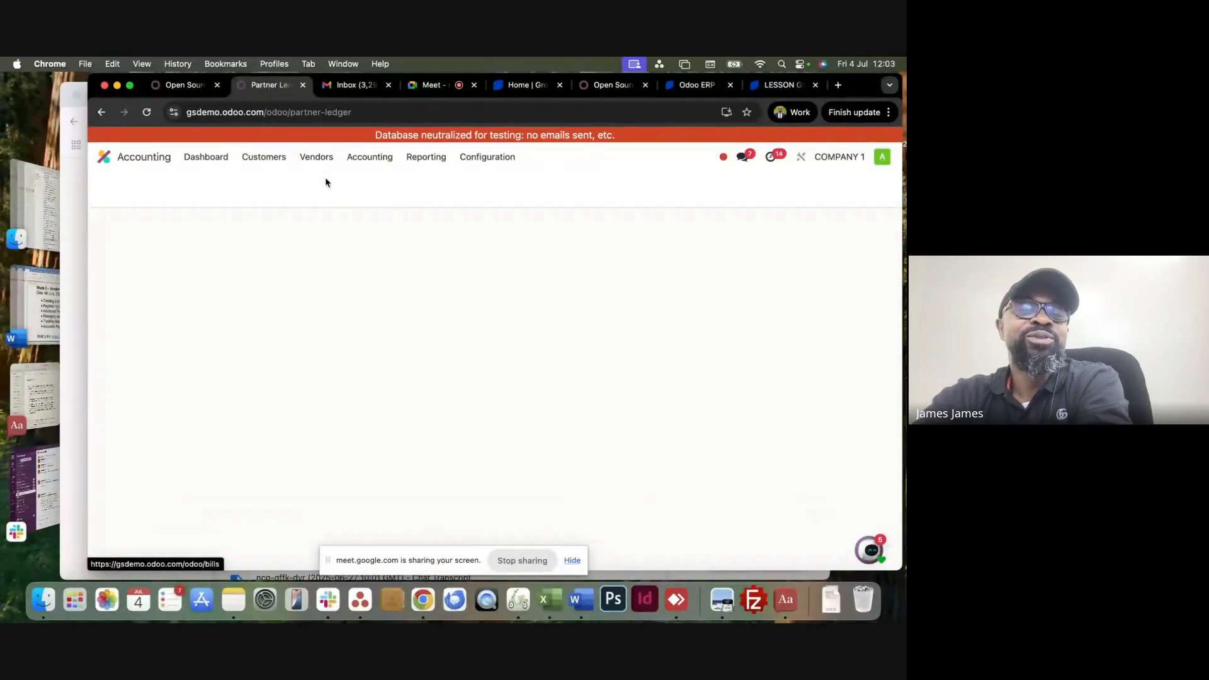
click(120, 198)
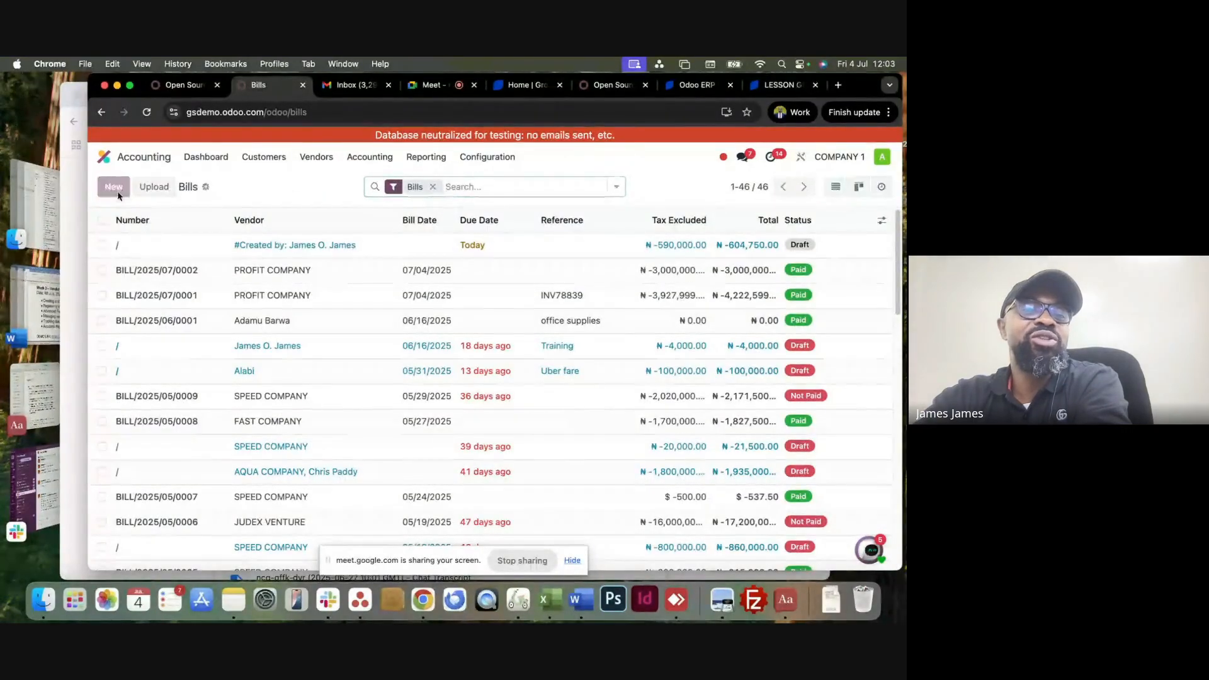
click(256, 308)
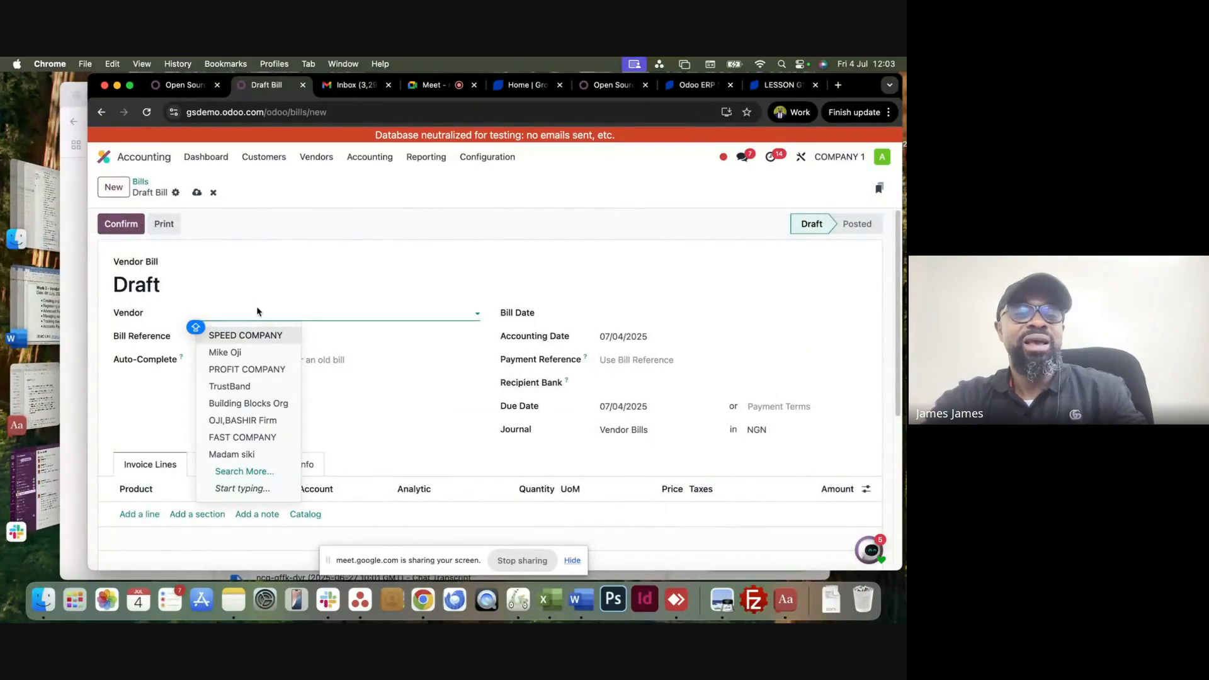
text(PRO)
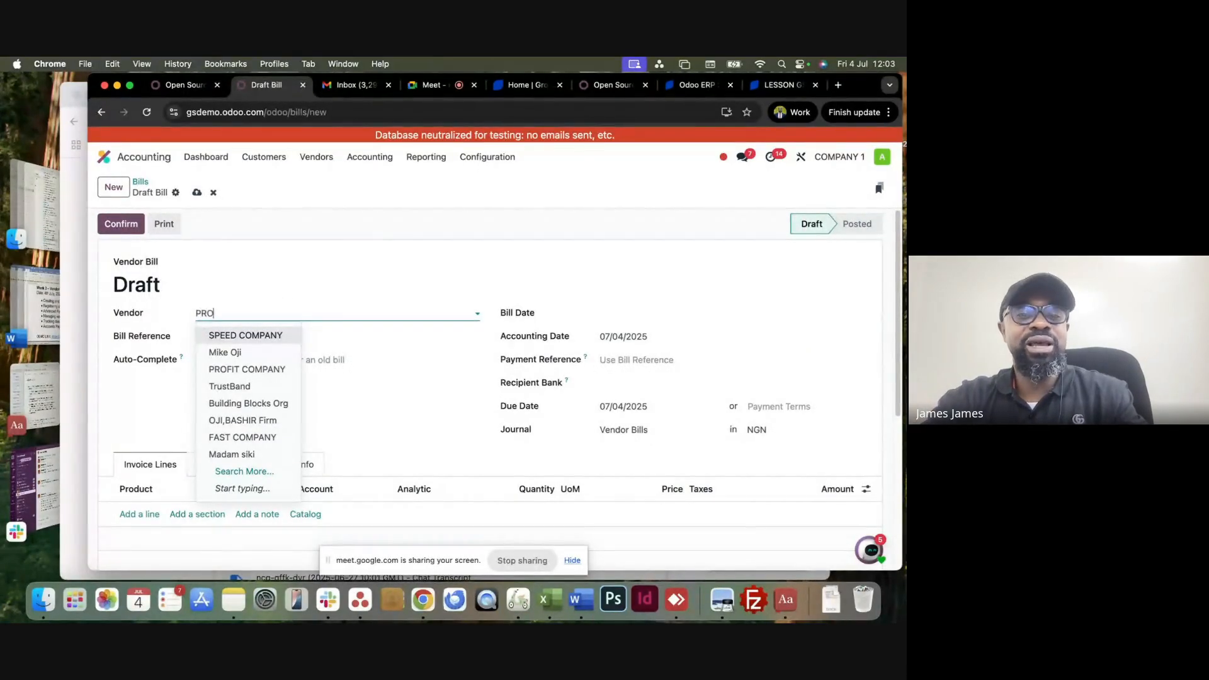
click(264, 336)
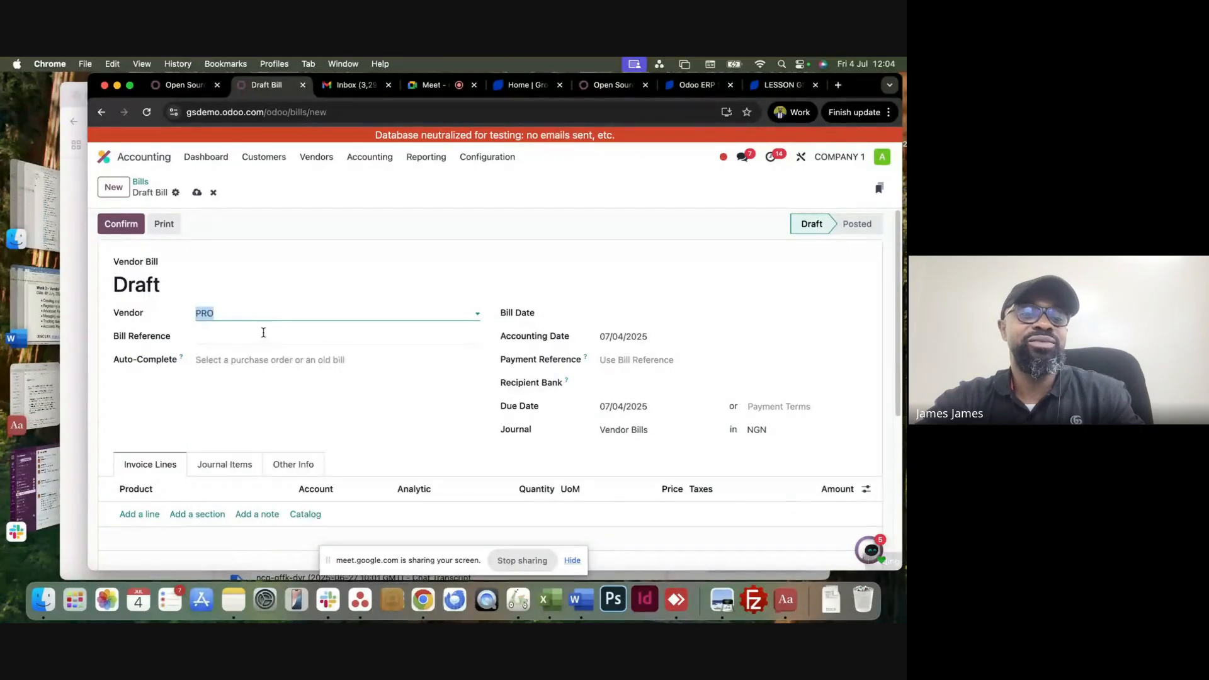
scroll(410, 356, down, 1)
scroll(408, 354, up, 1)
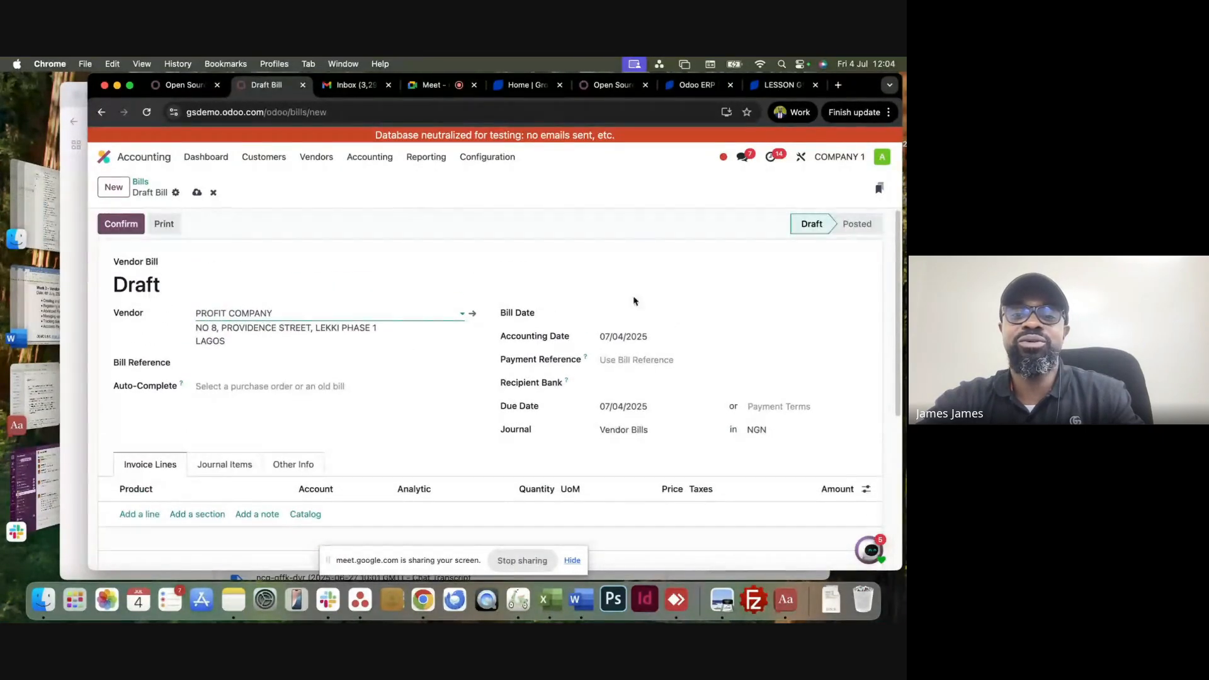
click(649, 312)
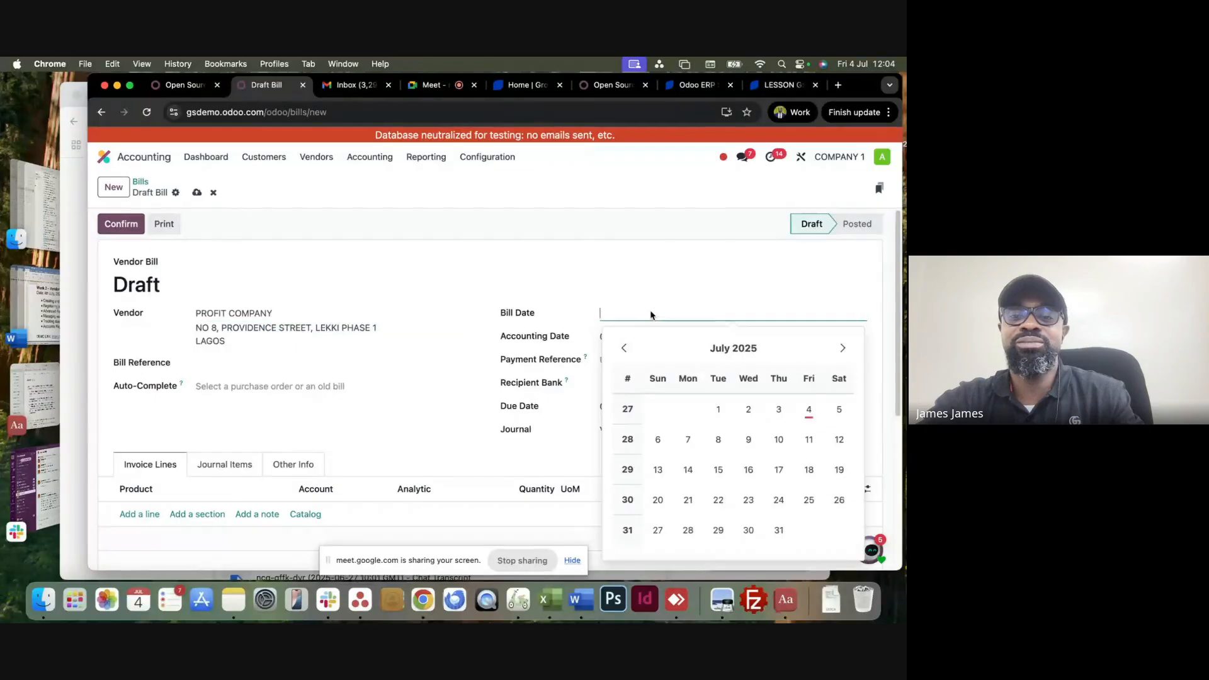
click(816, 418)
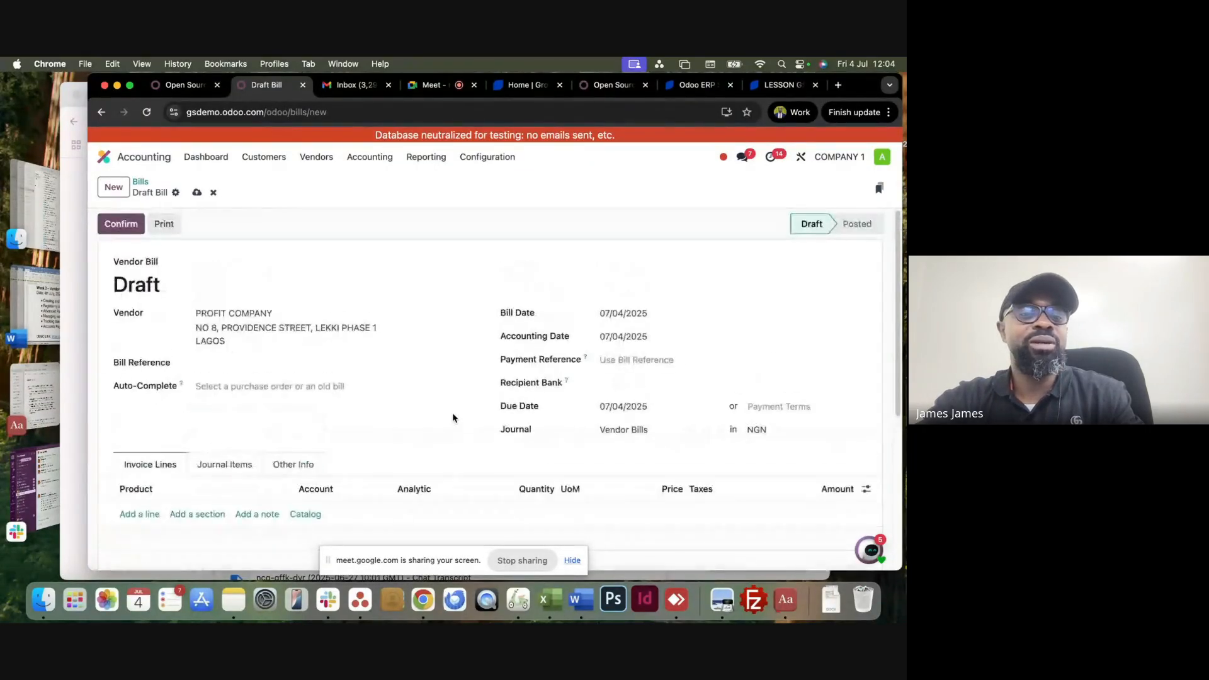
Add an invoice line for product [0008] Hisense 43 Inch A5100 Series at a price of 9,000,000.
click(140, 514)
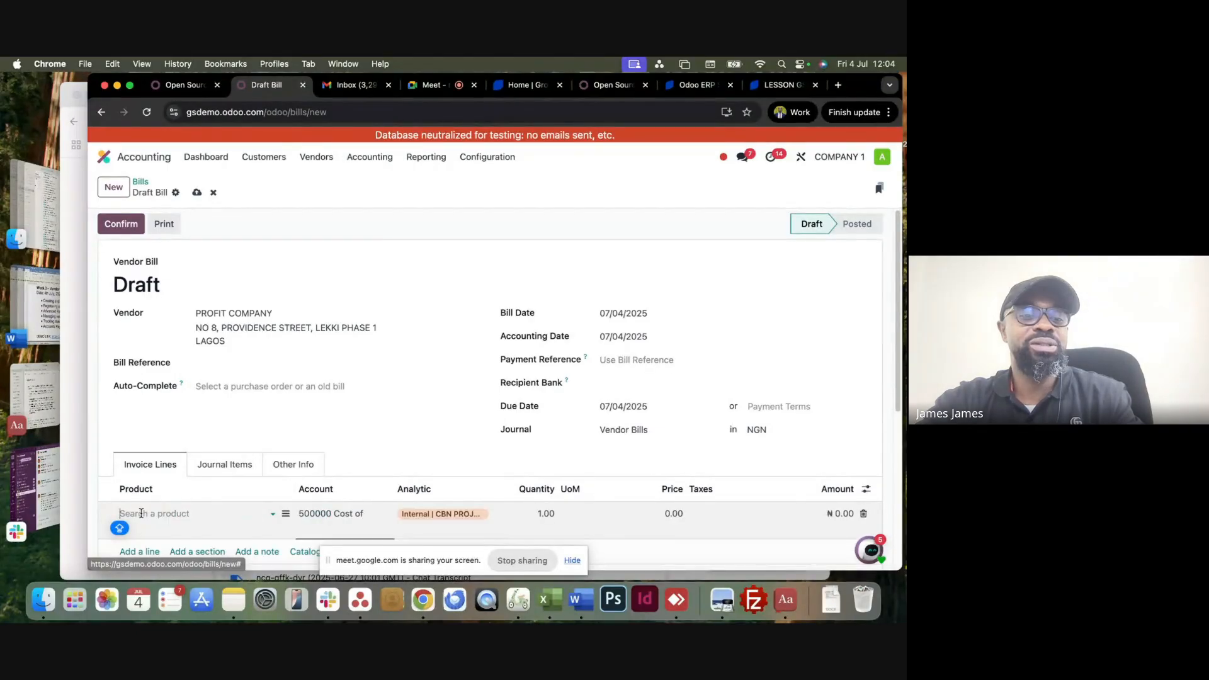
scroll(148, 454, down, 3)
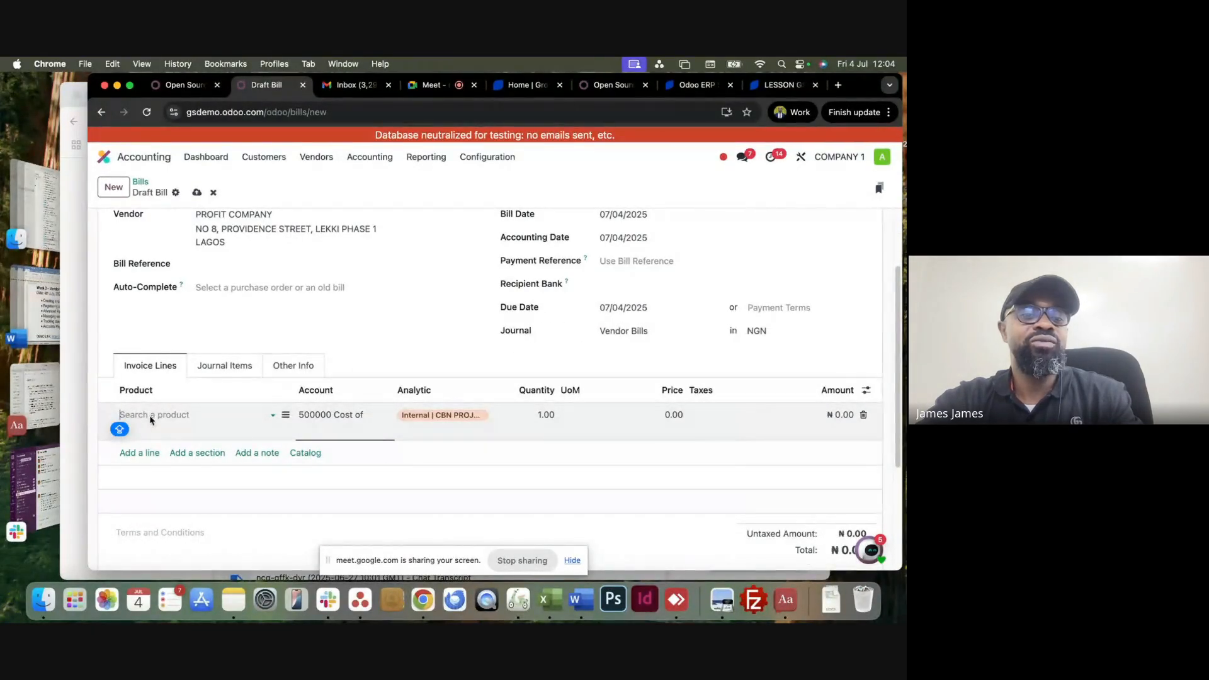
click(150, 419)
click(252, 361)
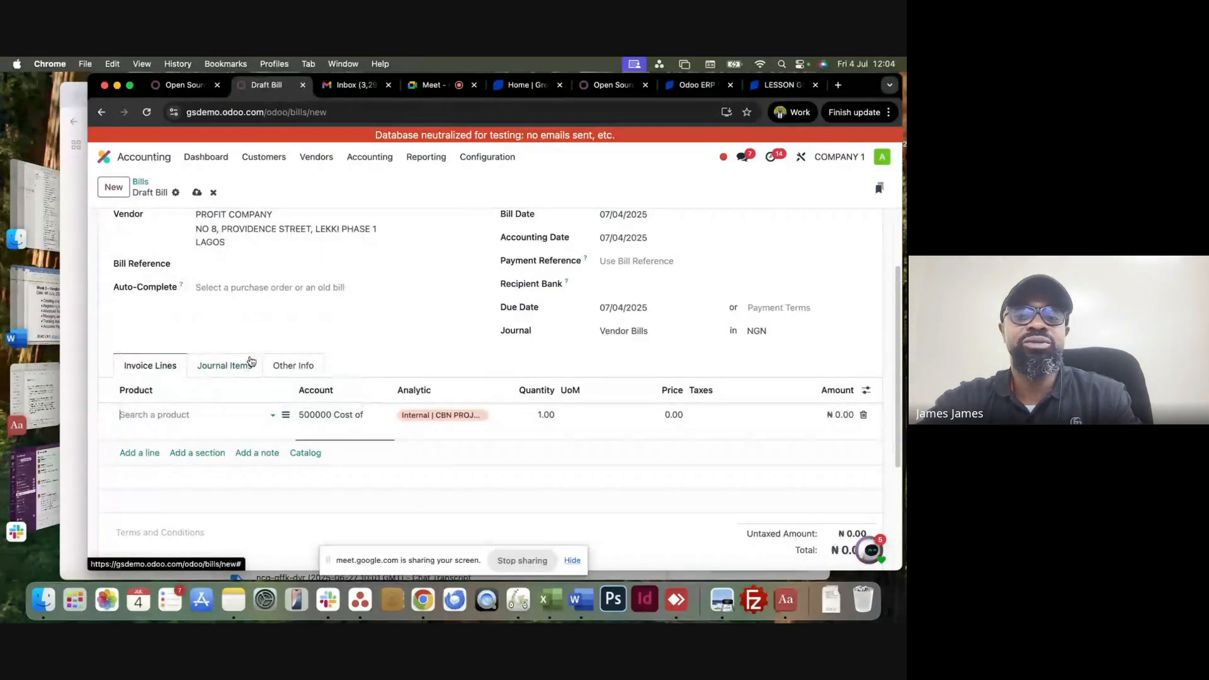
click(664, 418)
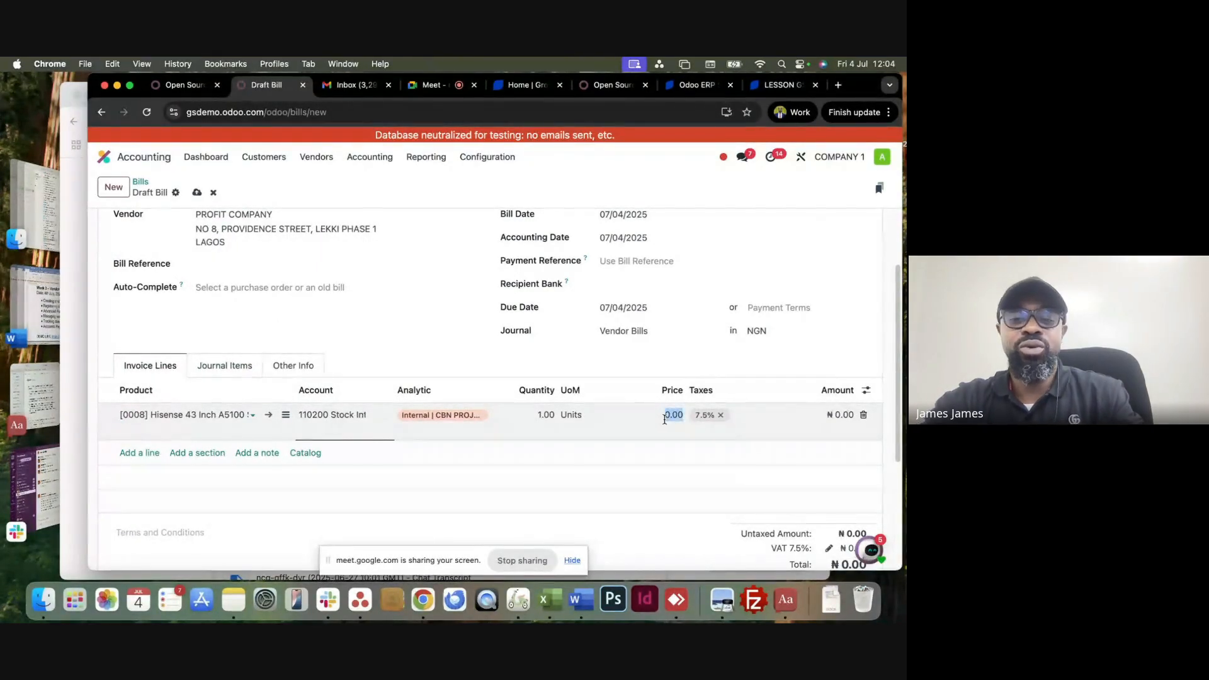
text(9000)
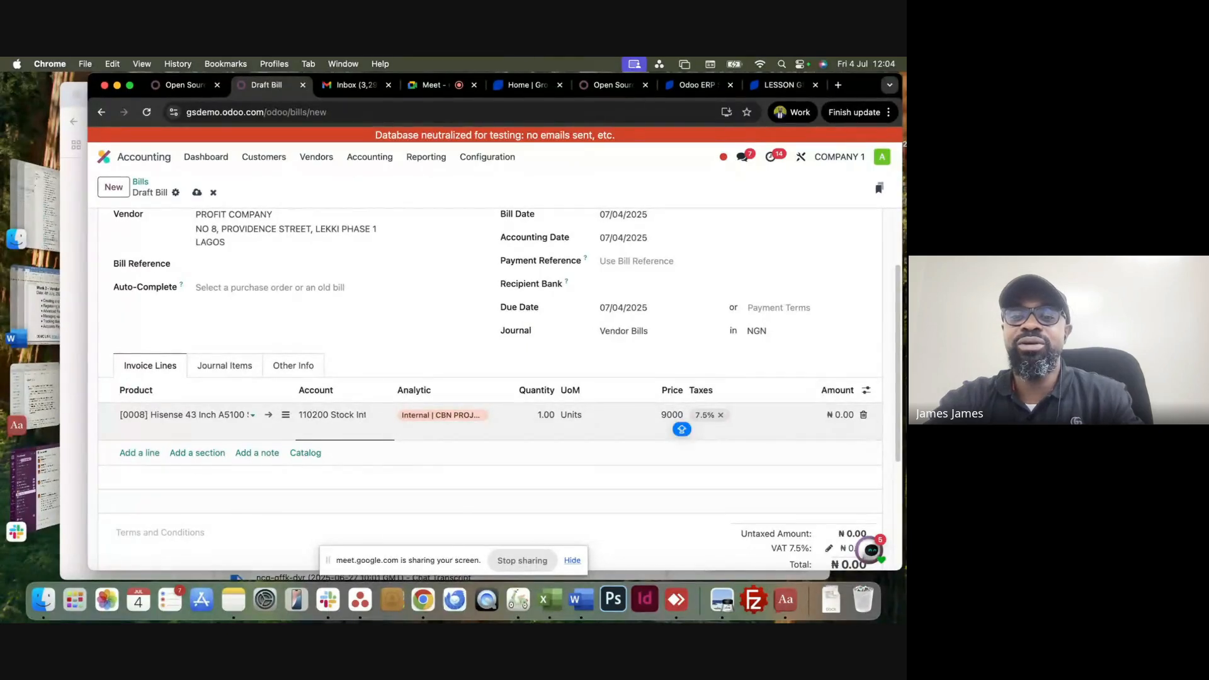
text(000)
click(685, 364)
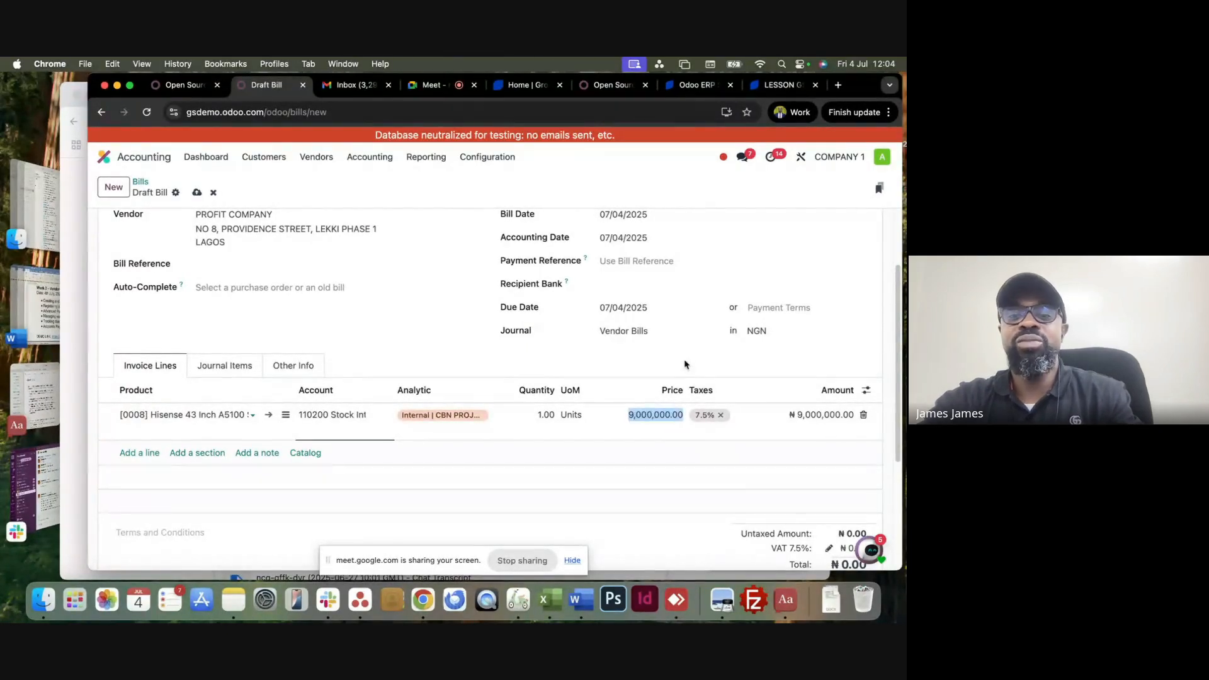
Remove the 7.5% tax from the Hisense 43 Inch invoice line.
scroll(685, 364, down, 2)
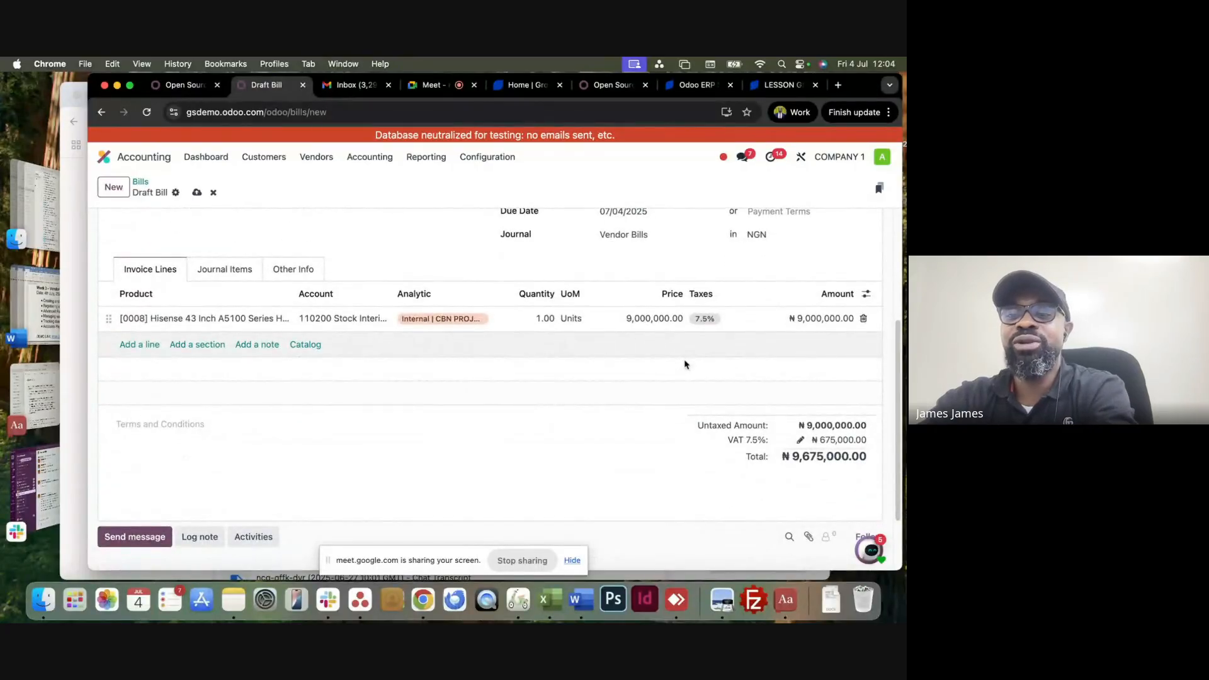
scroll(711, 333, up, 1)
click(734, 336)
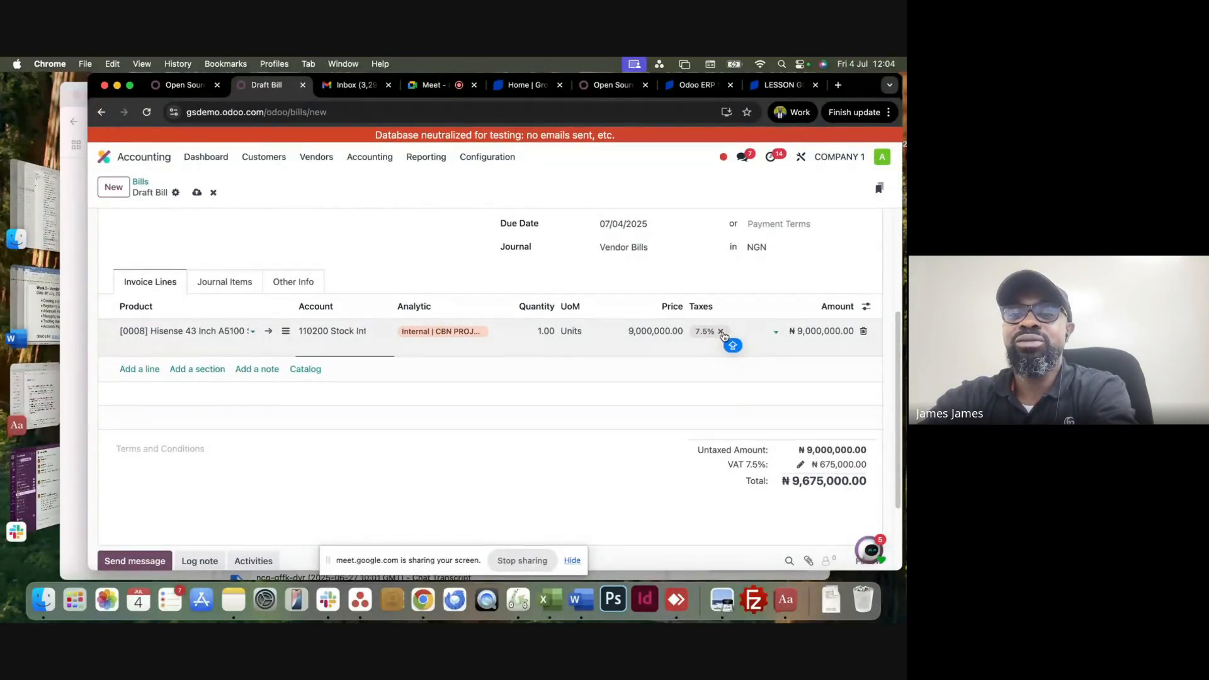
click(722, 332)
click(745, 284)
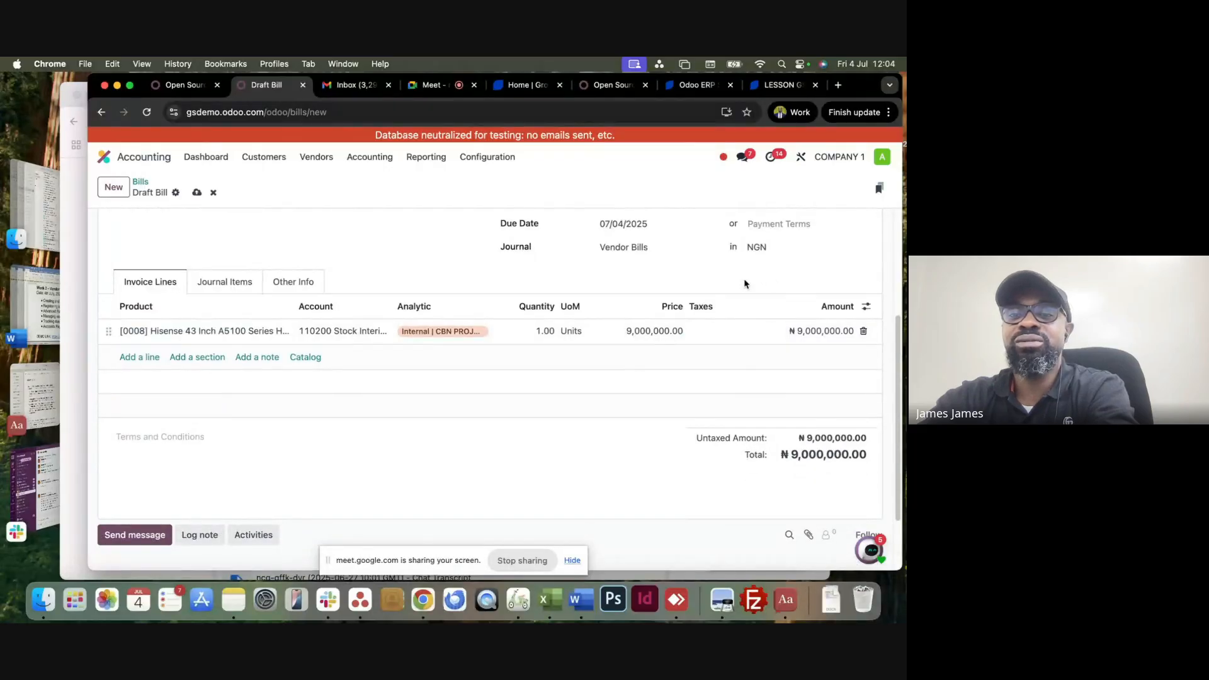
Save the PROFIT COMPANY bill for the Hisense 43 Inch TV and confirm it.
scroll(745, 284, up, 5)
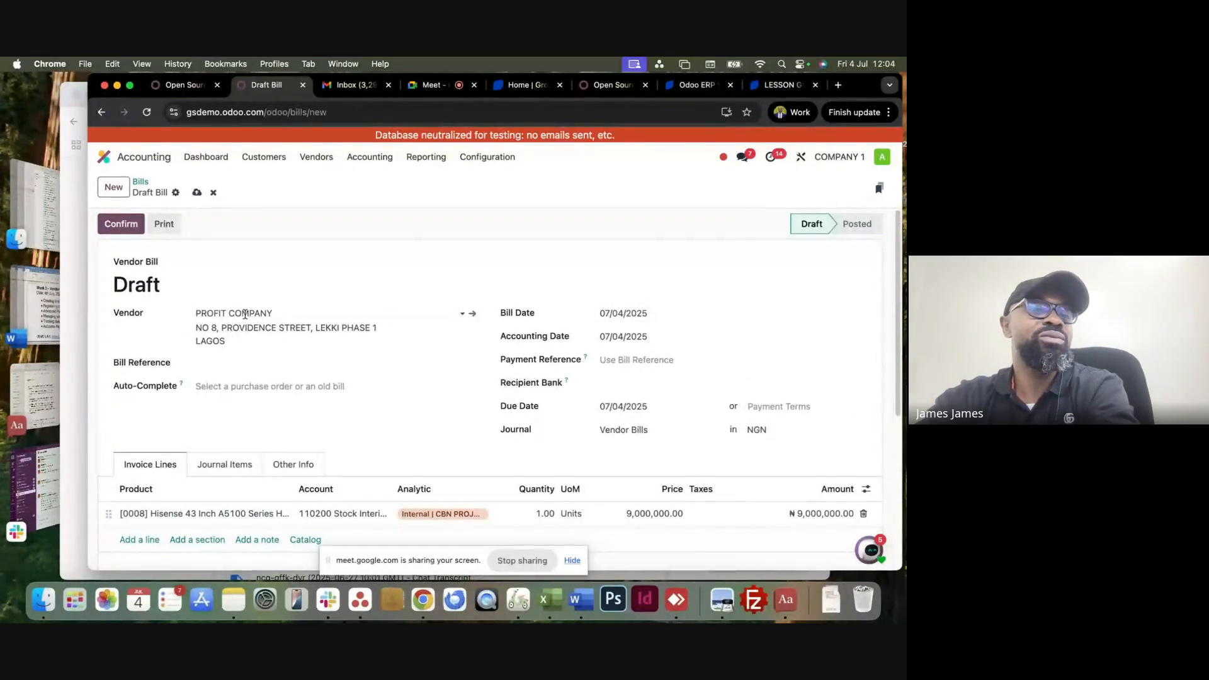
click(197, 193)
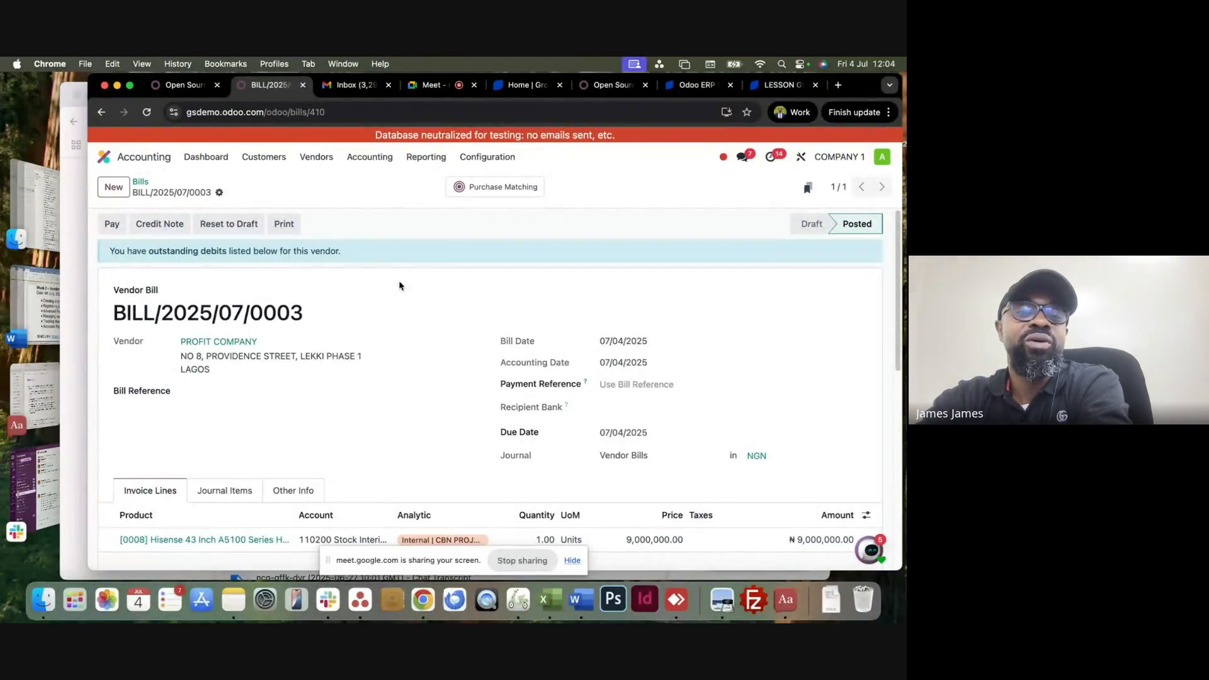
Apply the outstanding ADVANCE PAYMENT debit to the amount due on the PROFIT COMPANY bill for the Hisense TV.
scroll(399, 286, down, 10)
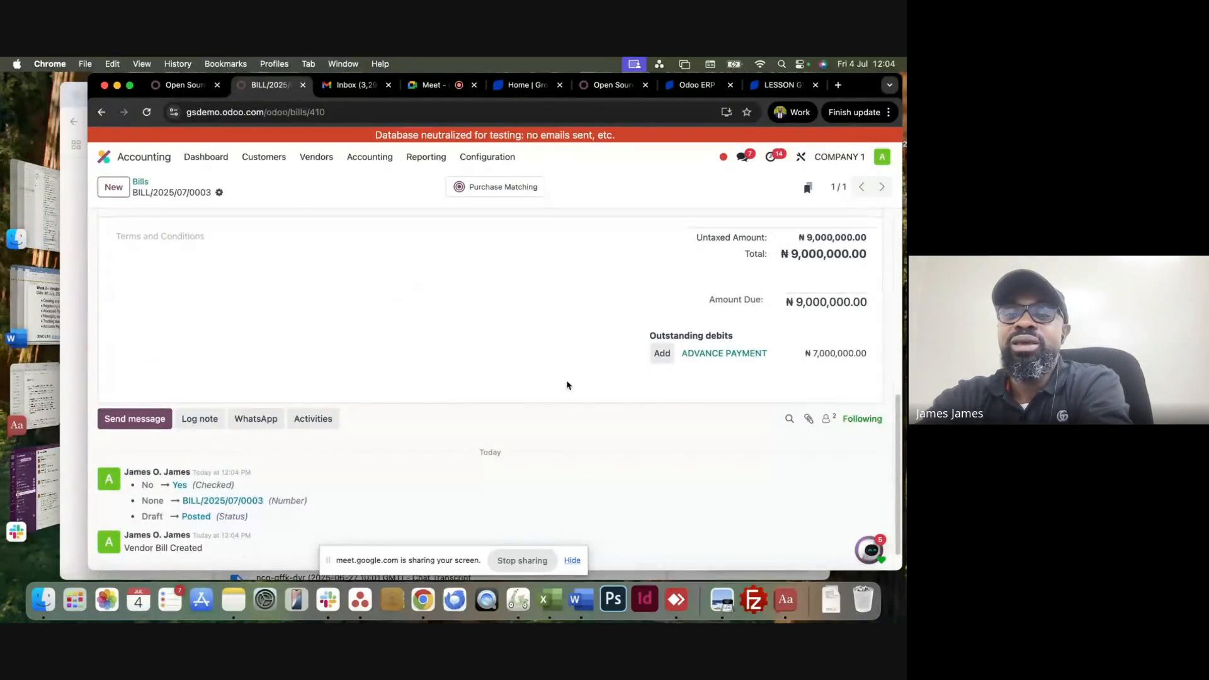
double_click(818, 303)
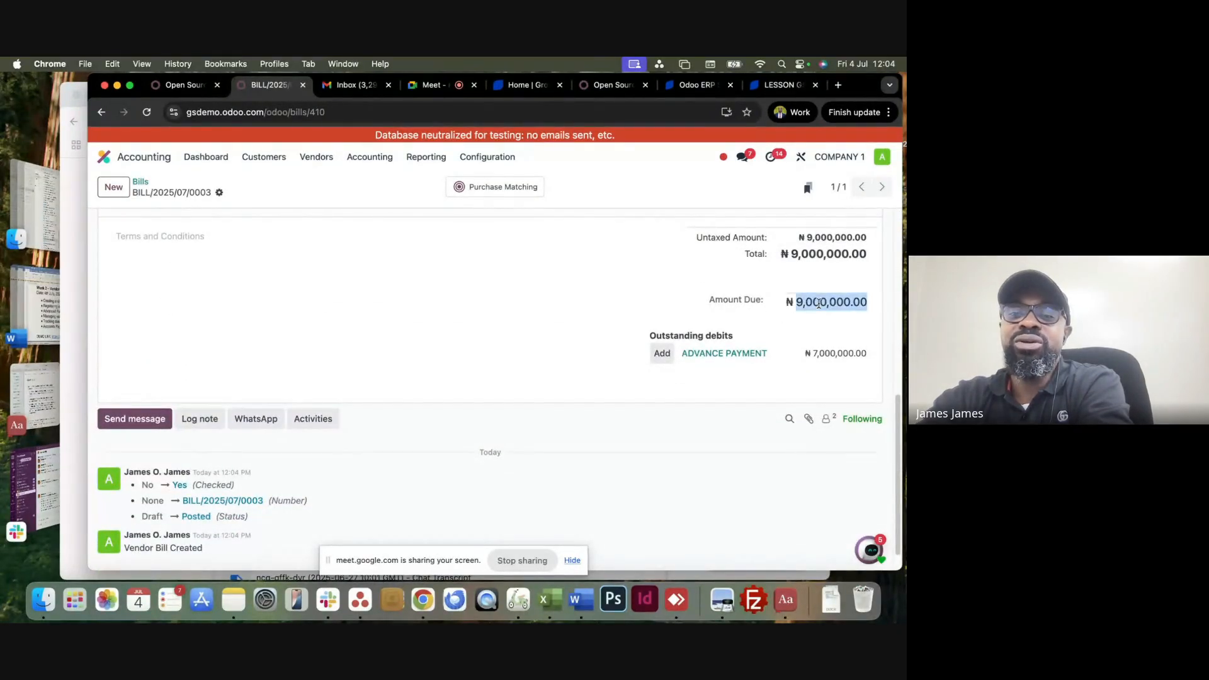
click(802, 333)
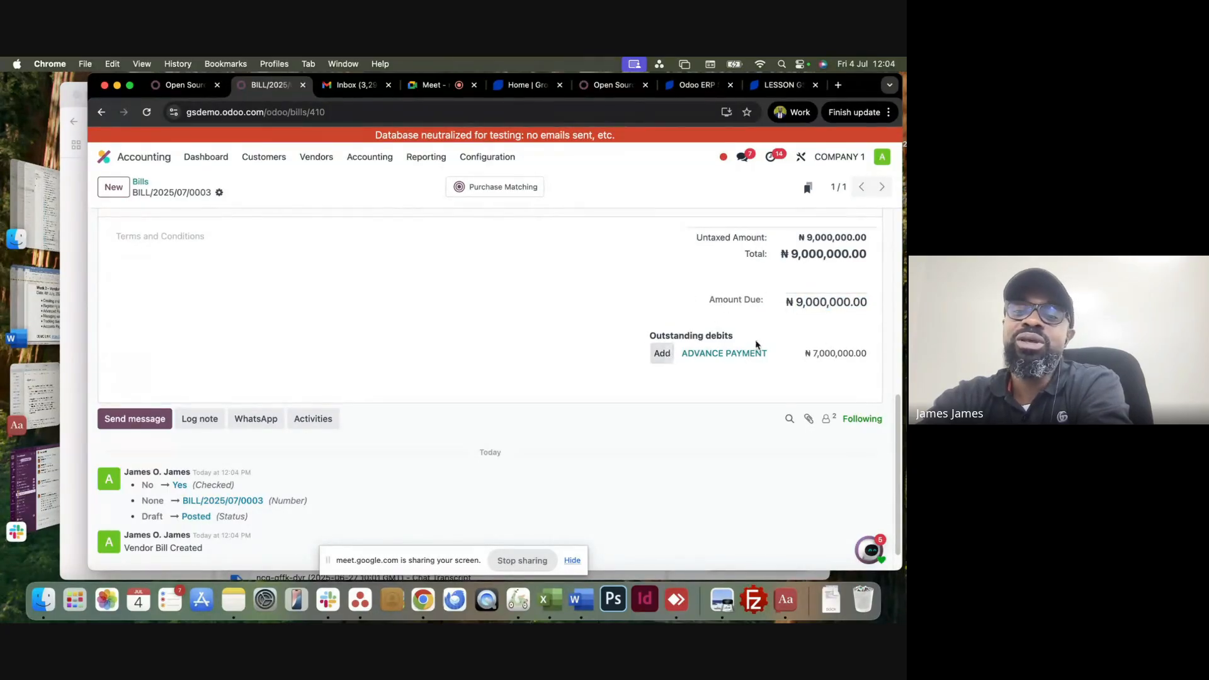
click(661, 353)
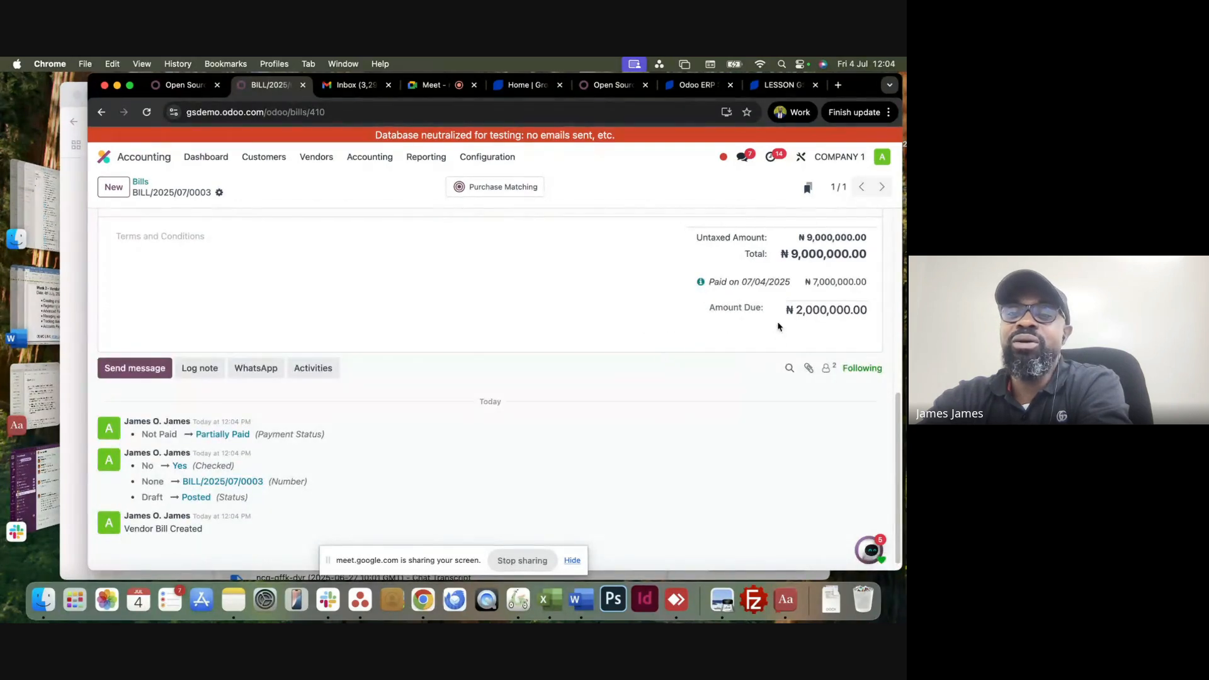
double_click(812, 309)
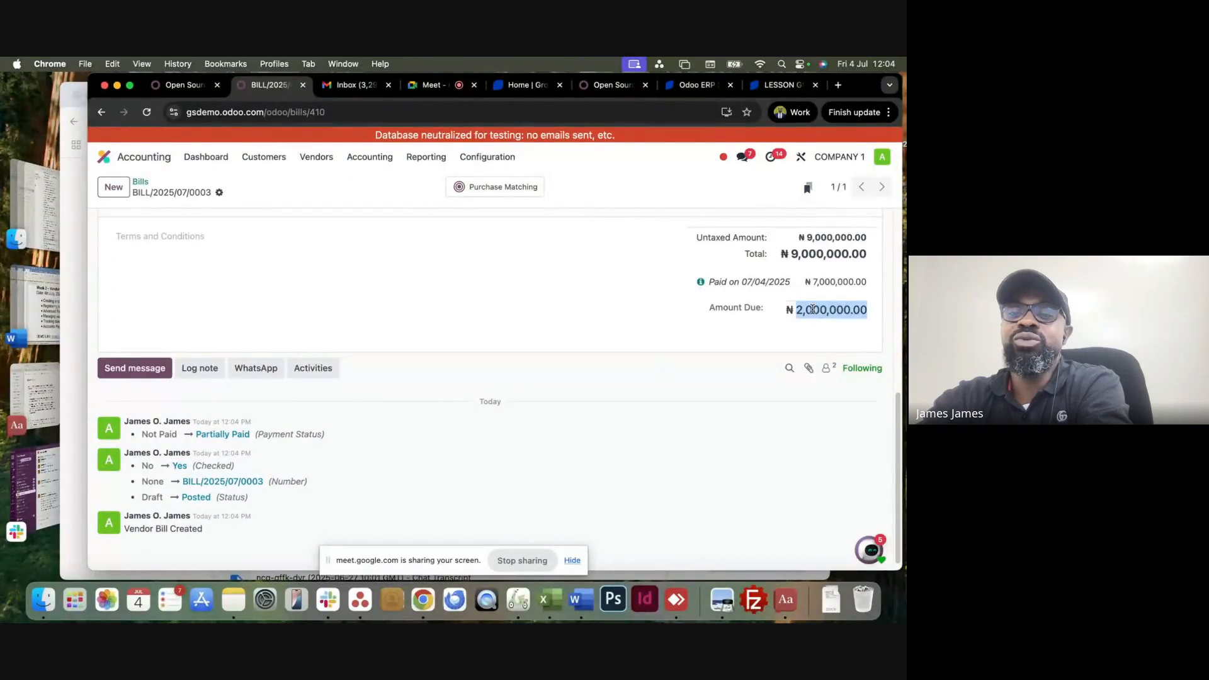
Pay the bill's remaining 2,000,000 NGN from the GTBANK journal by manual payment, dated 07/04/2025.
scroll(812, 309, up, 10)
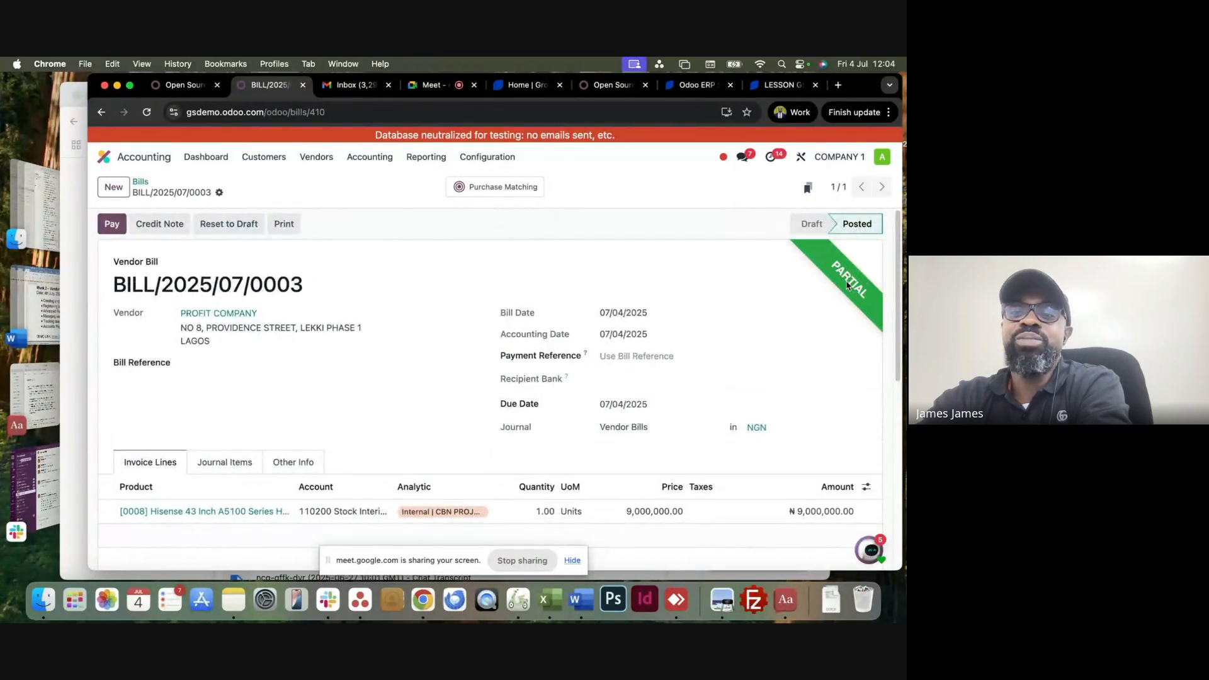
double_click(847, 285)
click(592, 255)
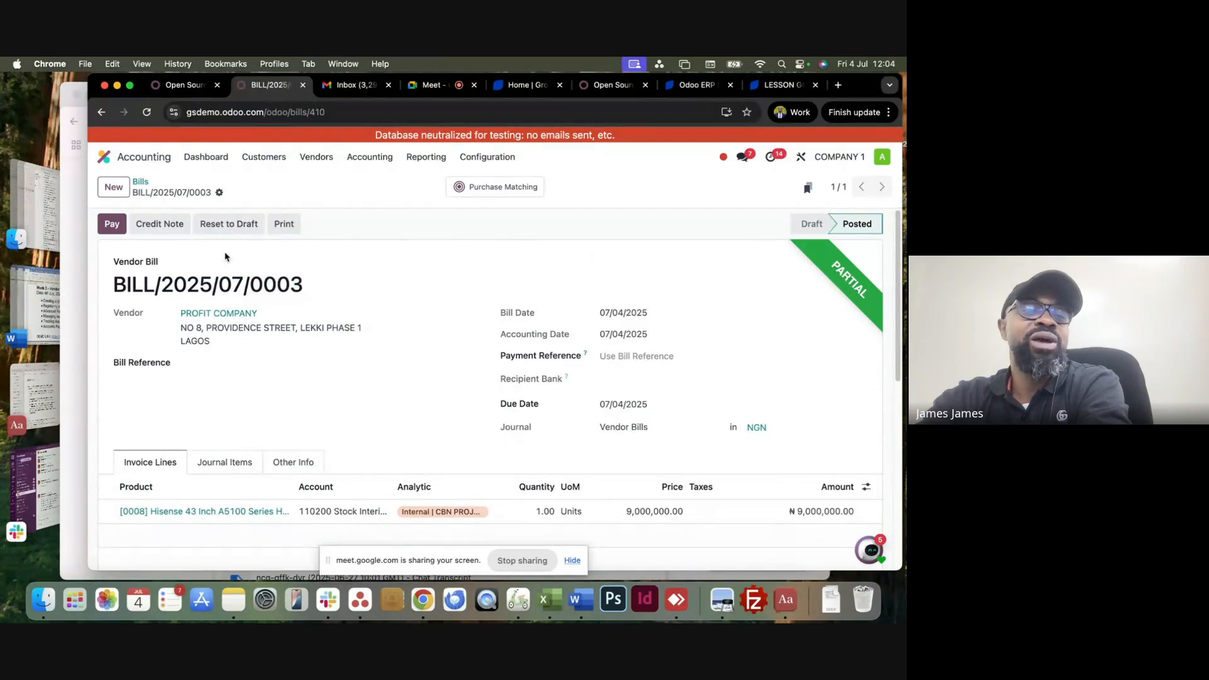
click(112, 224)
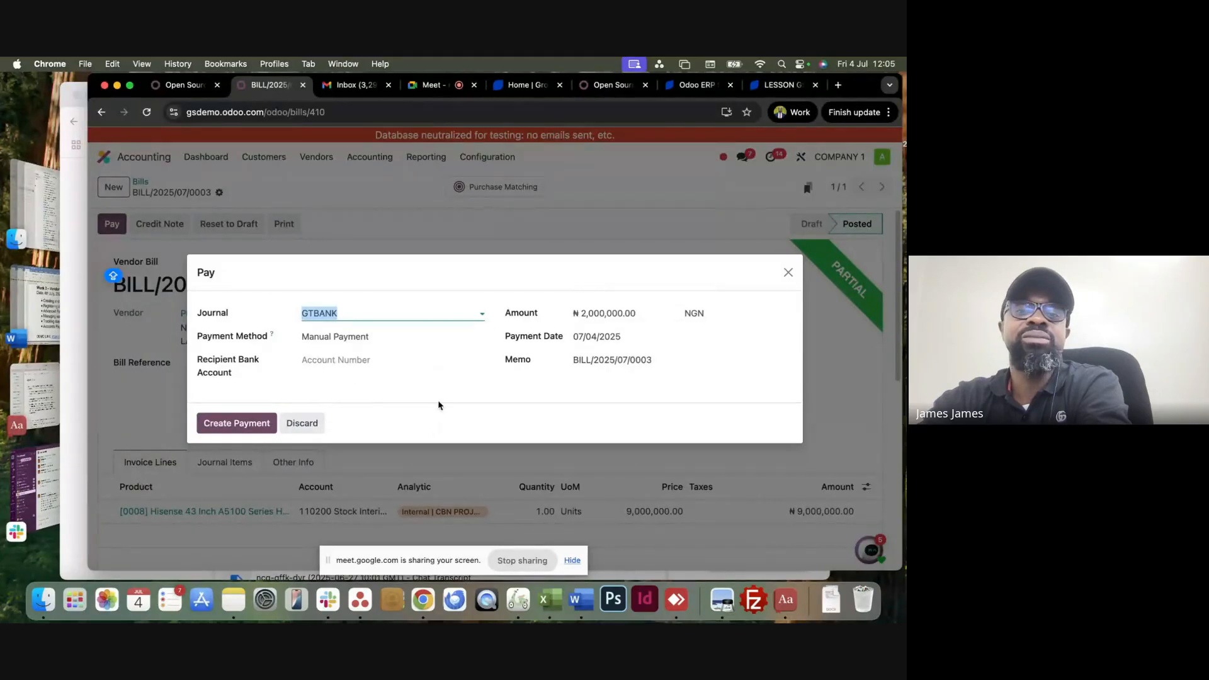
click(245, 423)
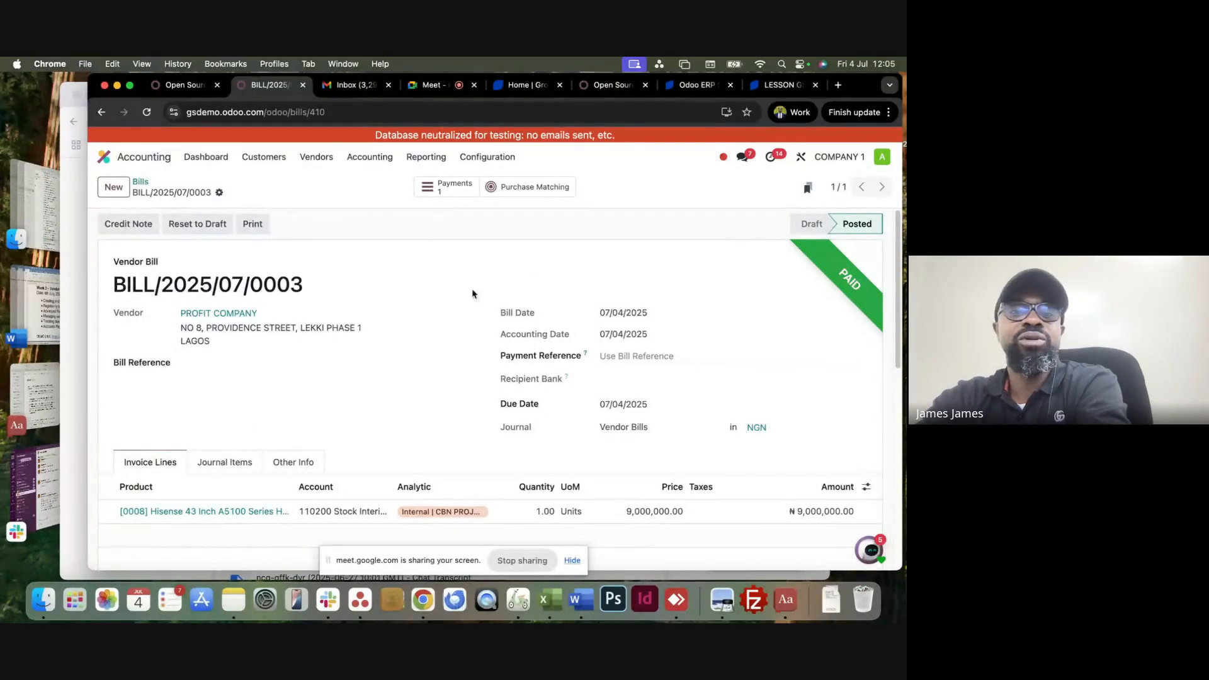
Open the Partner Ledger report, filter it to PROFIT COMPANY and expand the partner's entries.
click(426, 157)
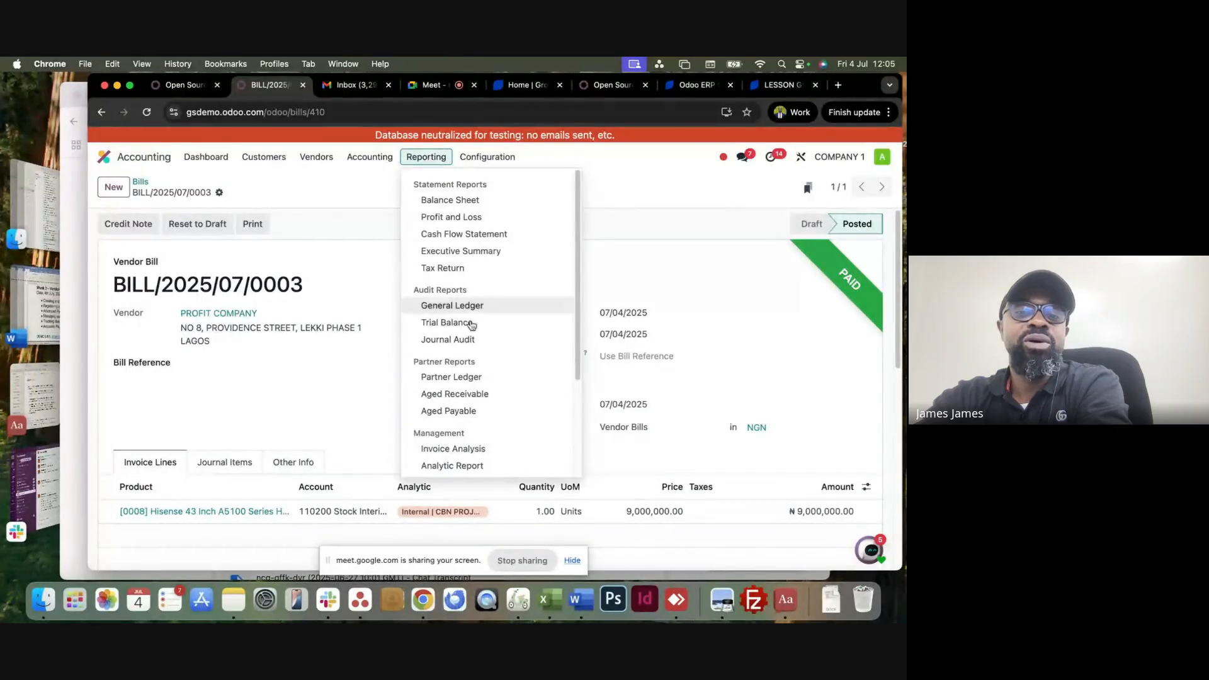
click(473, 378)
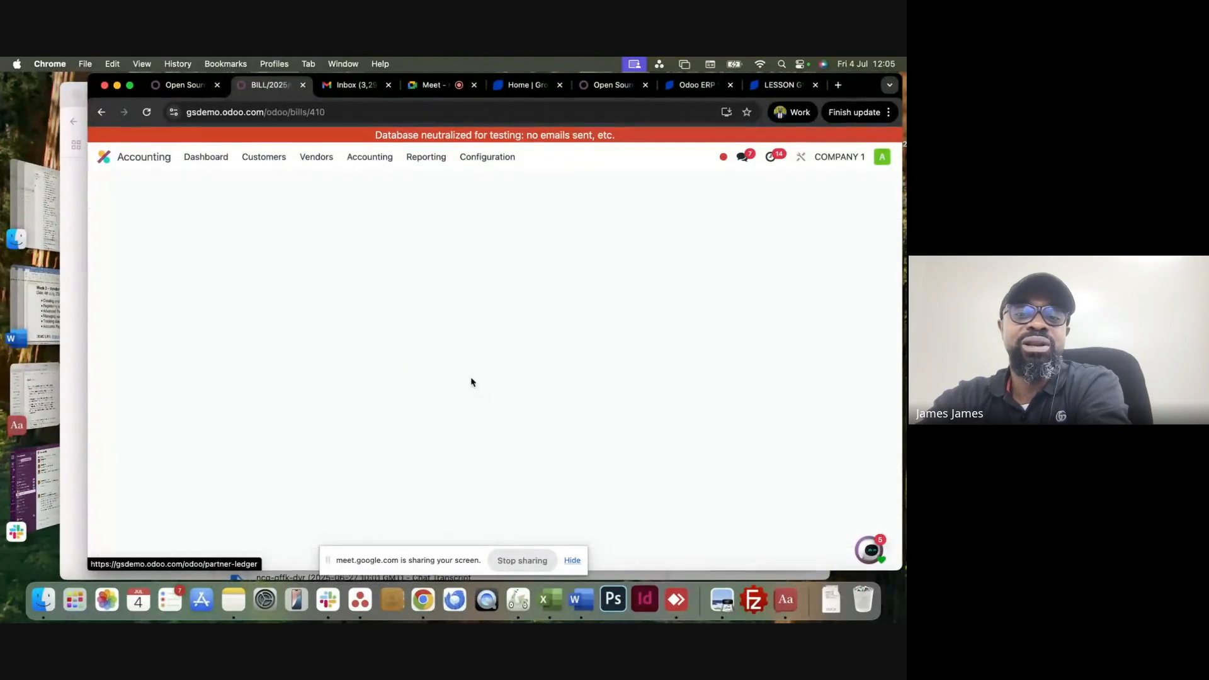
scroll(656, 378, down, 10)
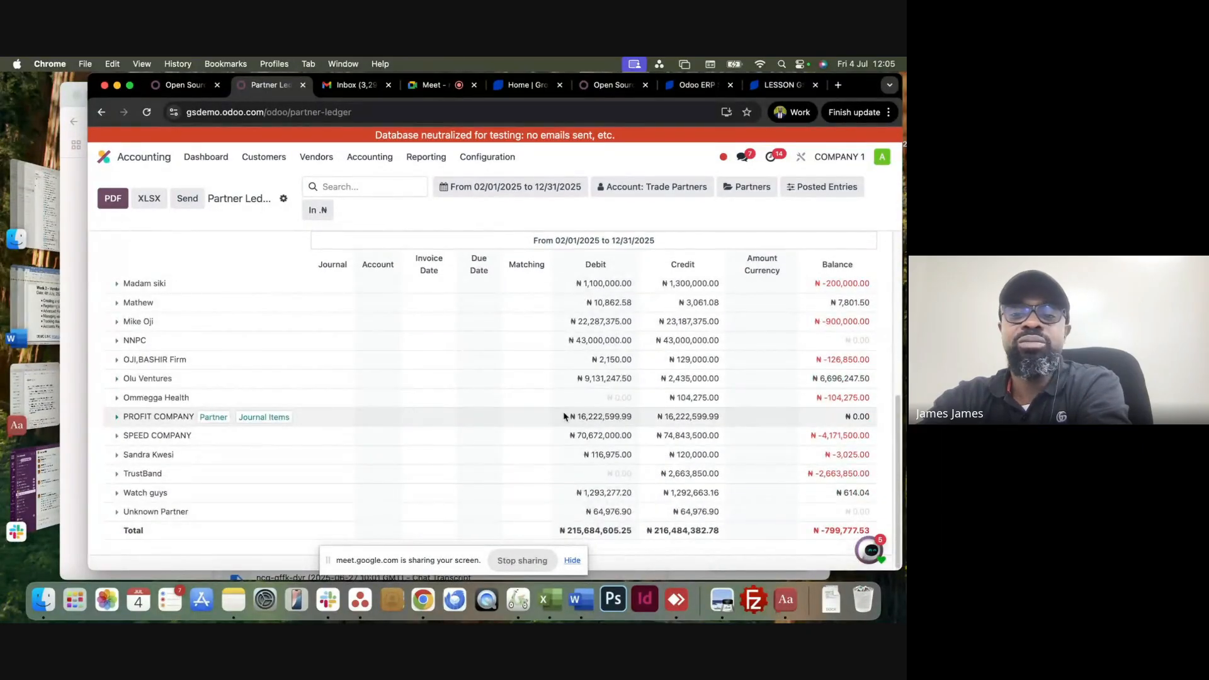
click(769, 190)
click(777, 213)
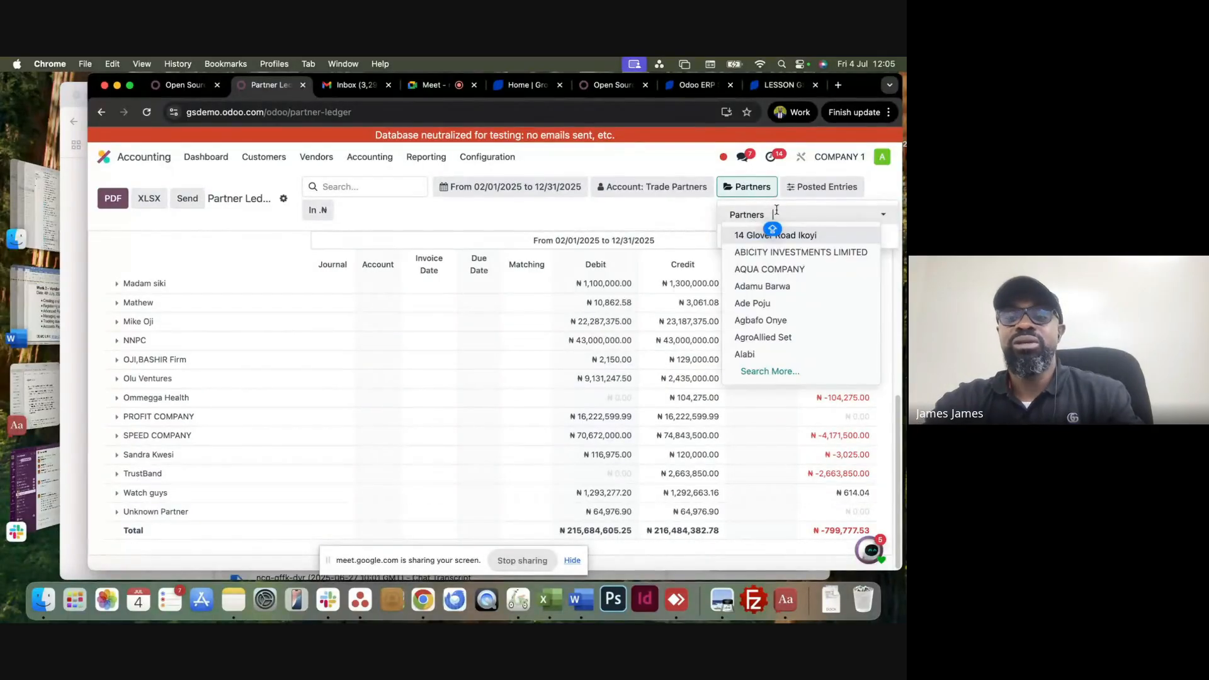
text(PRO)
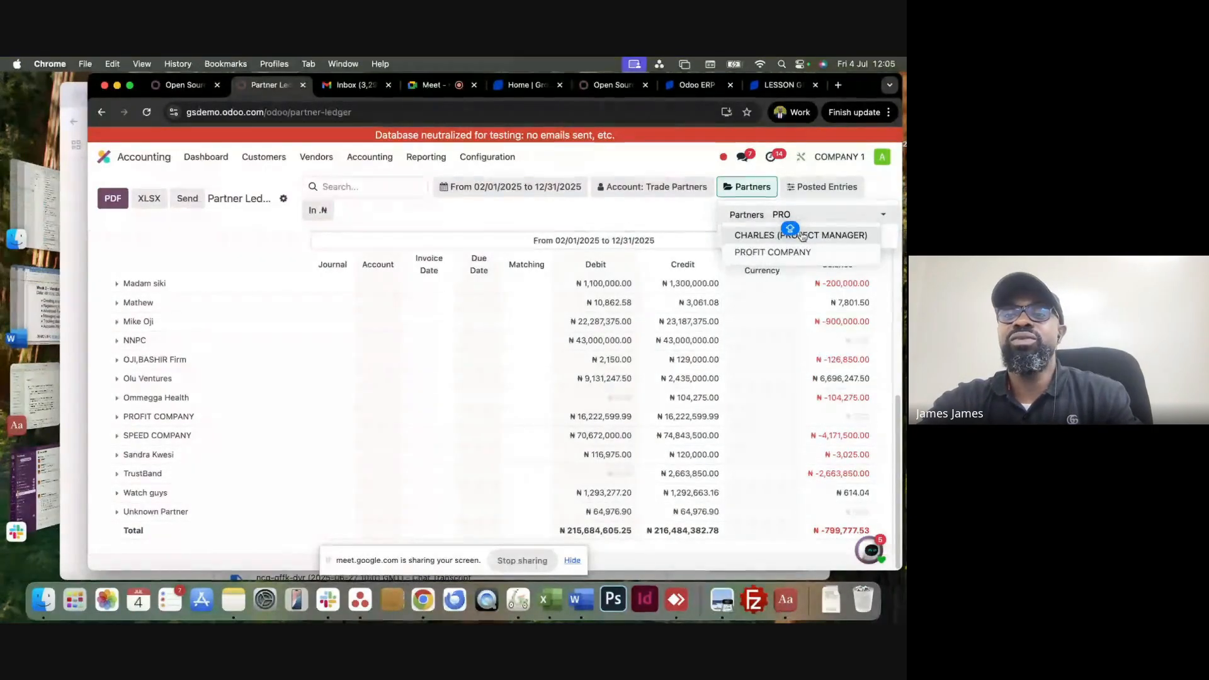
click(792, 252)
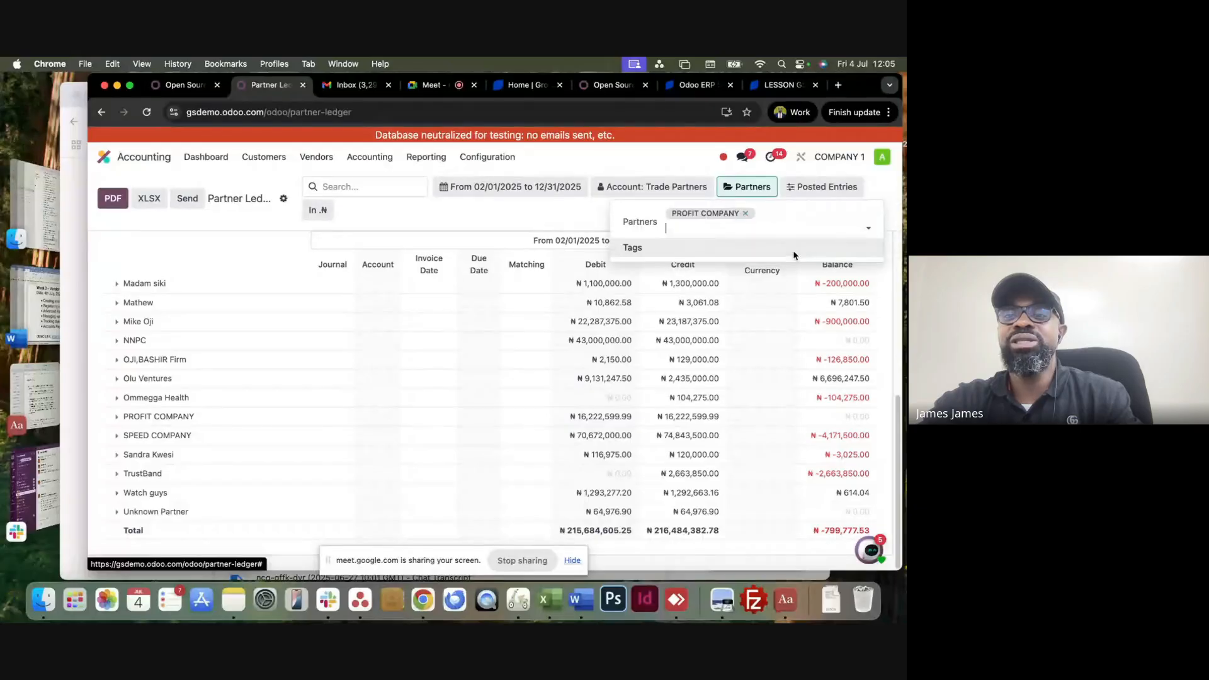
click(519, 216)
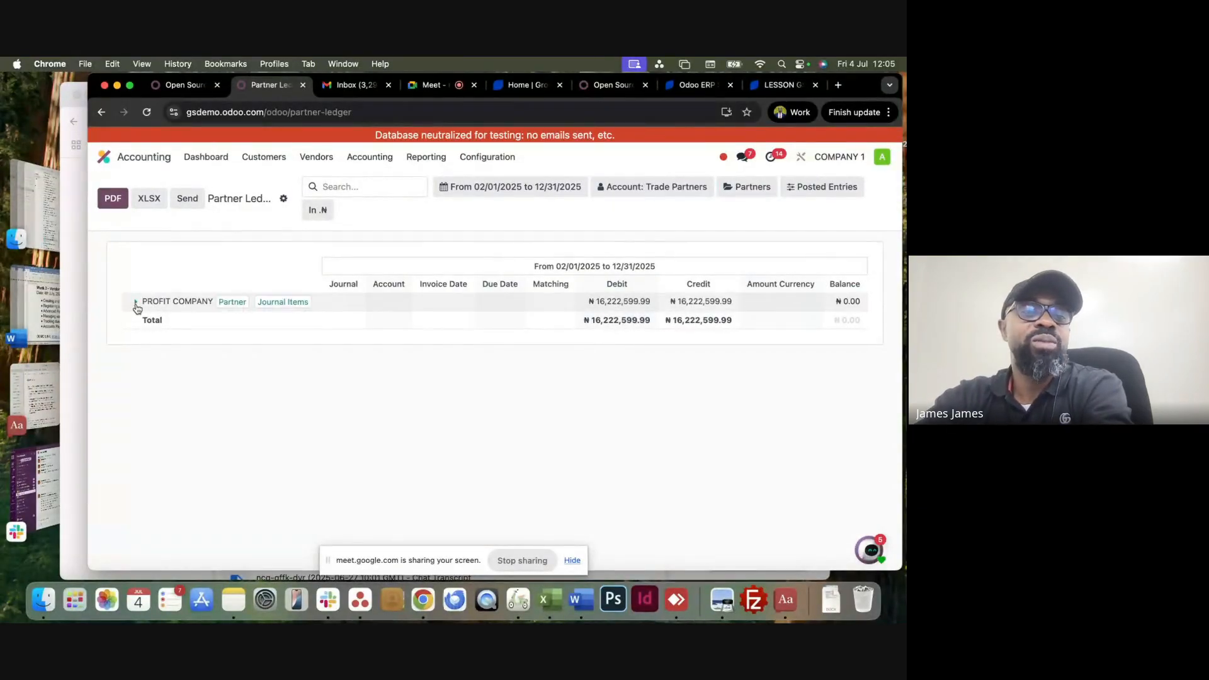
click(136, 306)
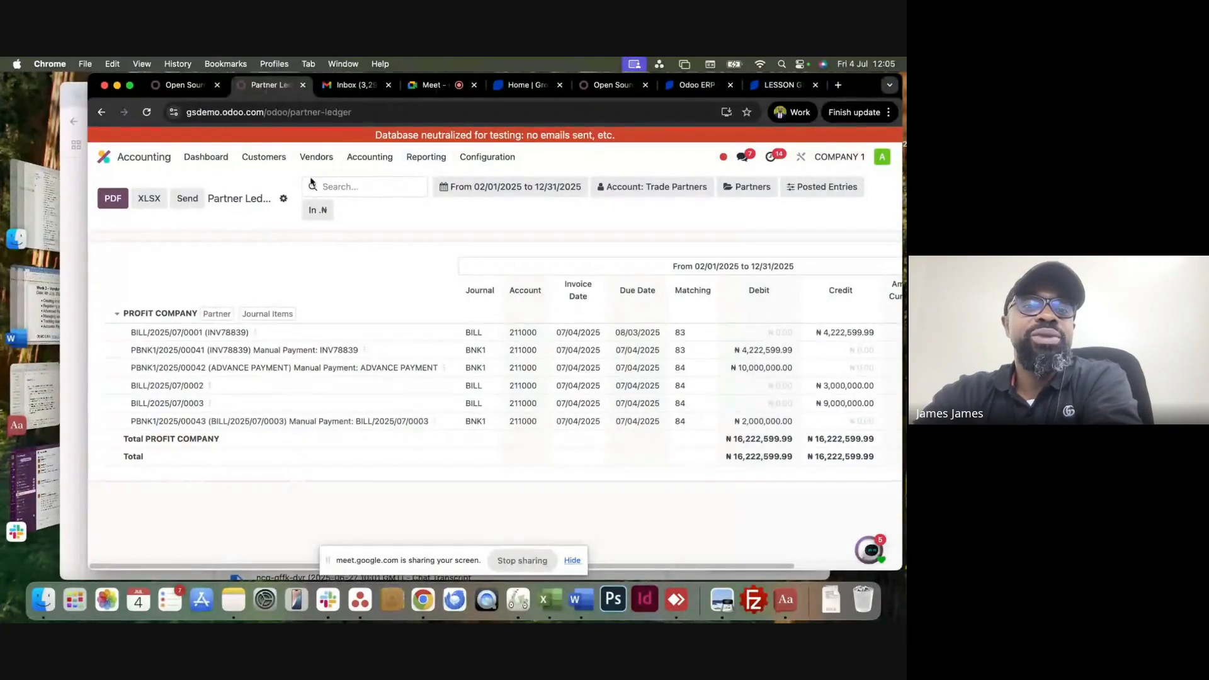
Clear the PROFIT COMPANY filter from the Partner Ledger and review the entries of all partners.
click(408, 159)
click(325, 159)
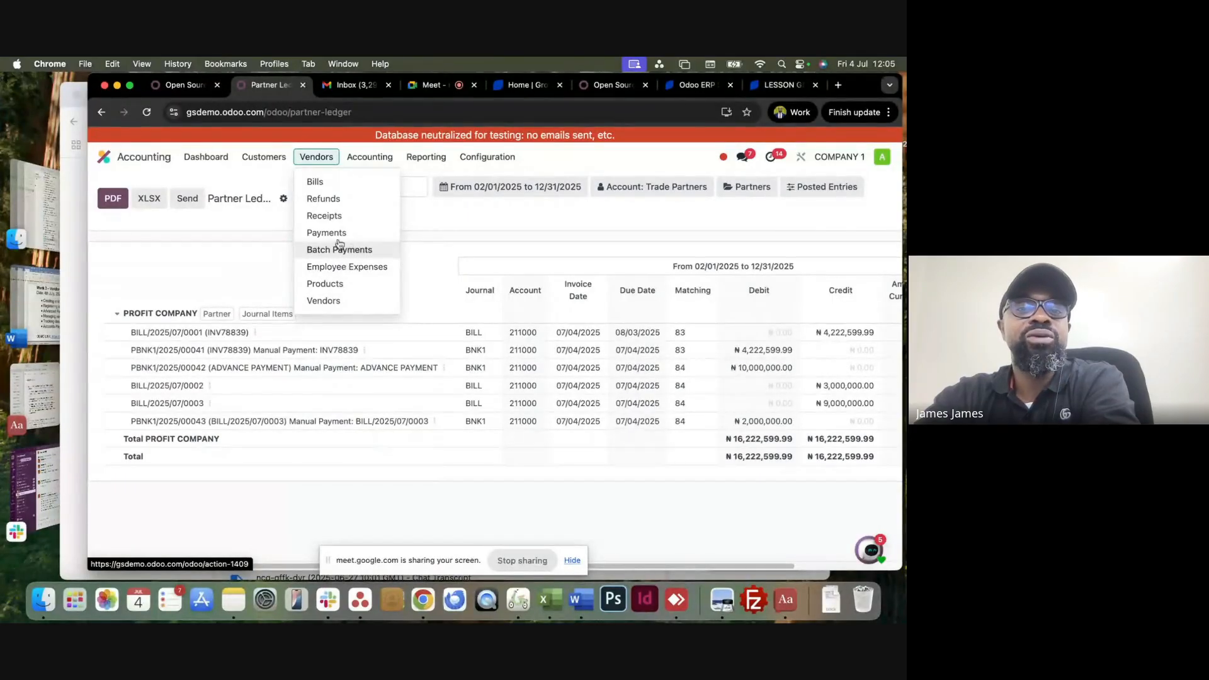
click(426, 157)
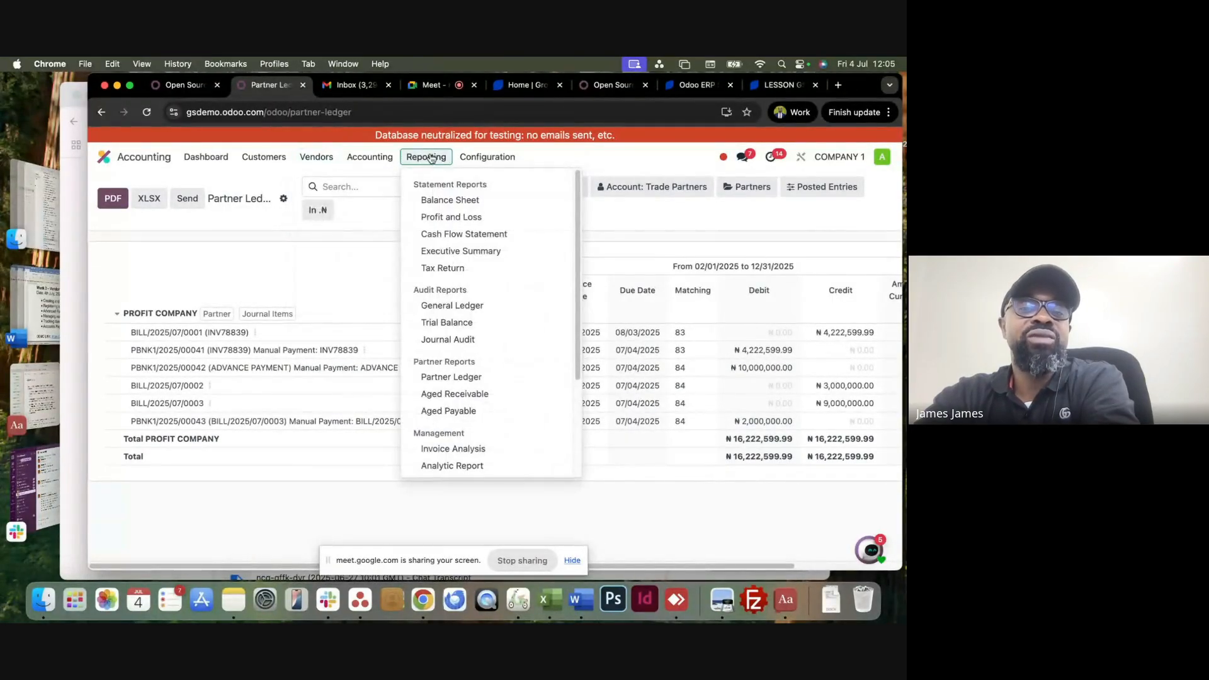
click(447, 378)
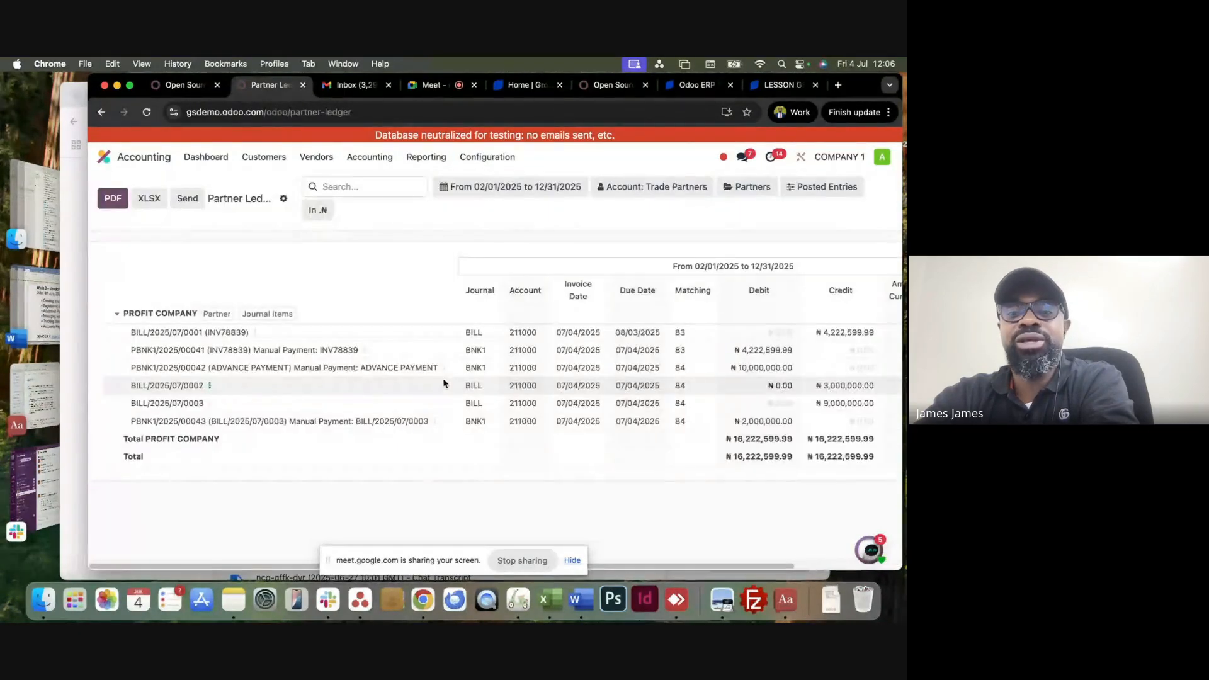
click(748, 187)
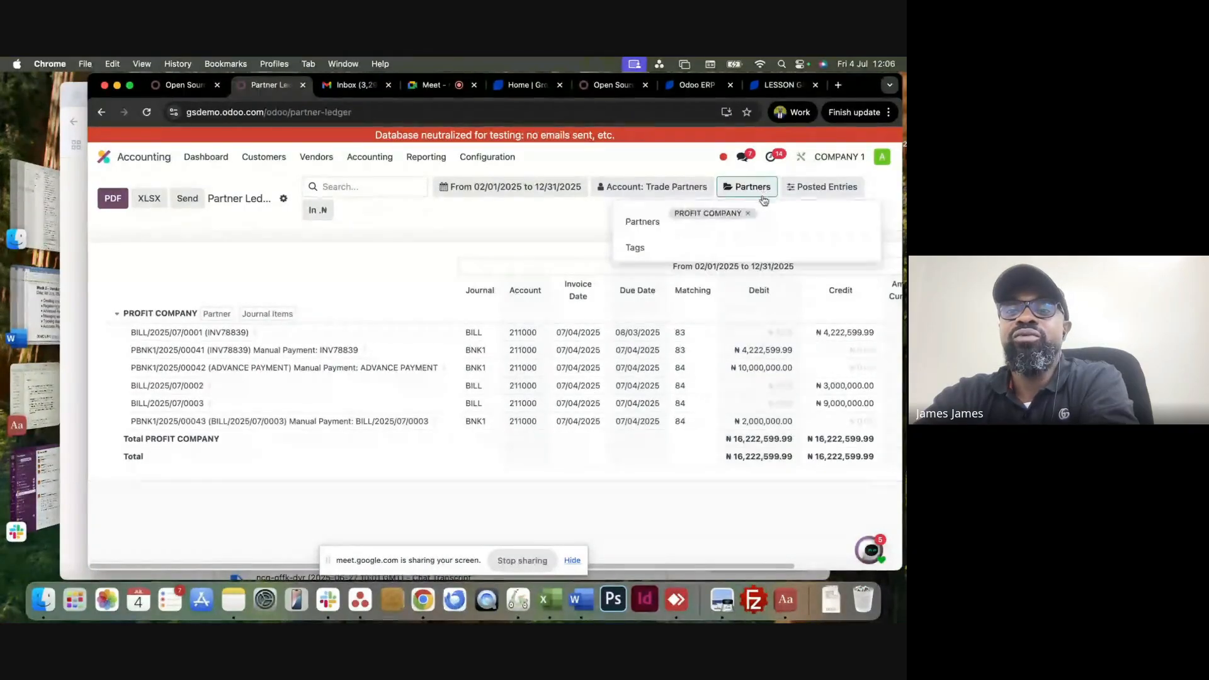
click(749, 214)
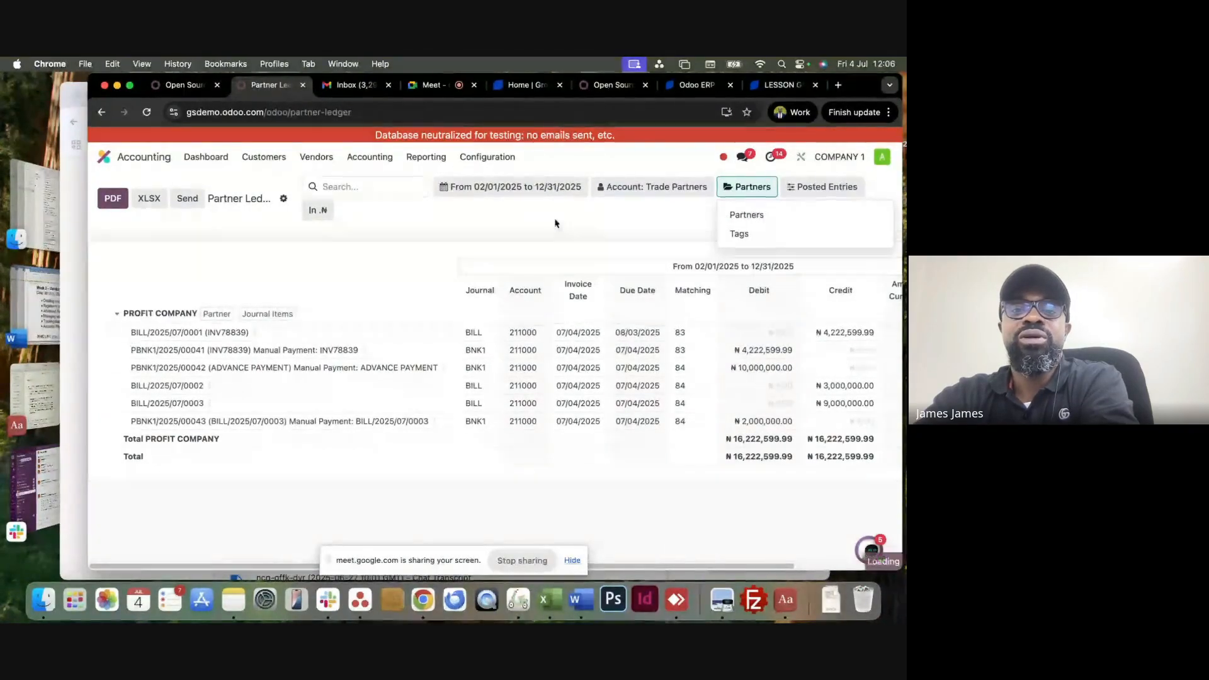
click(533, 223)
scroll(426, 405, down, 4)
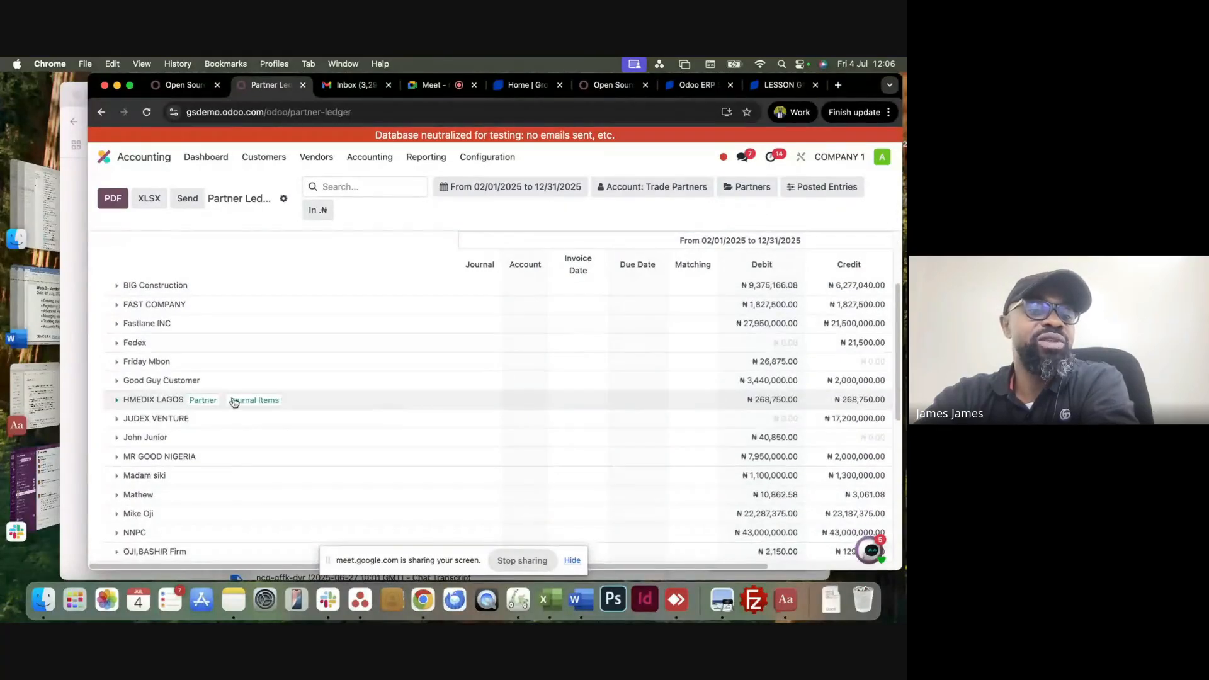
scroll(176, 461, down, 3)
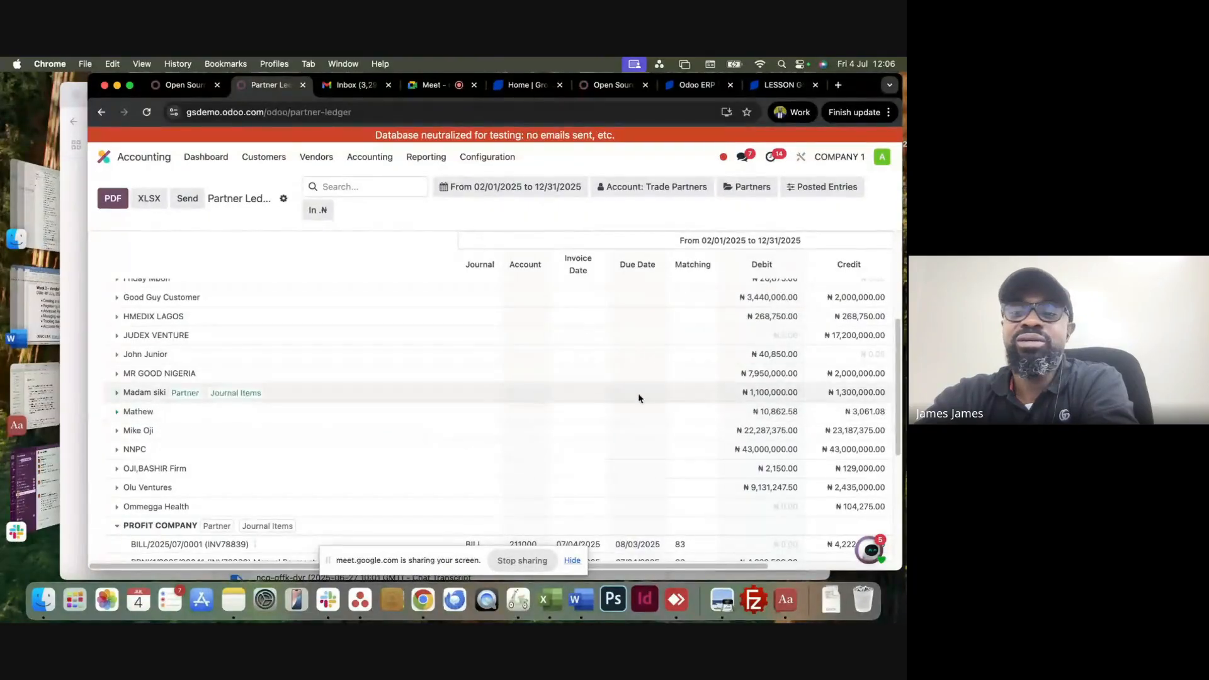
scroll(411, 416, down, 3)
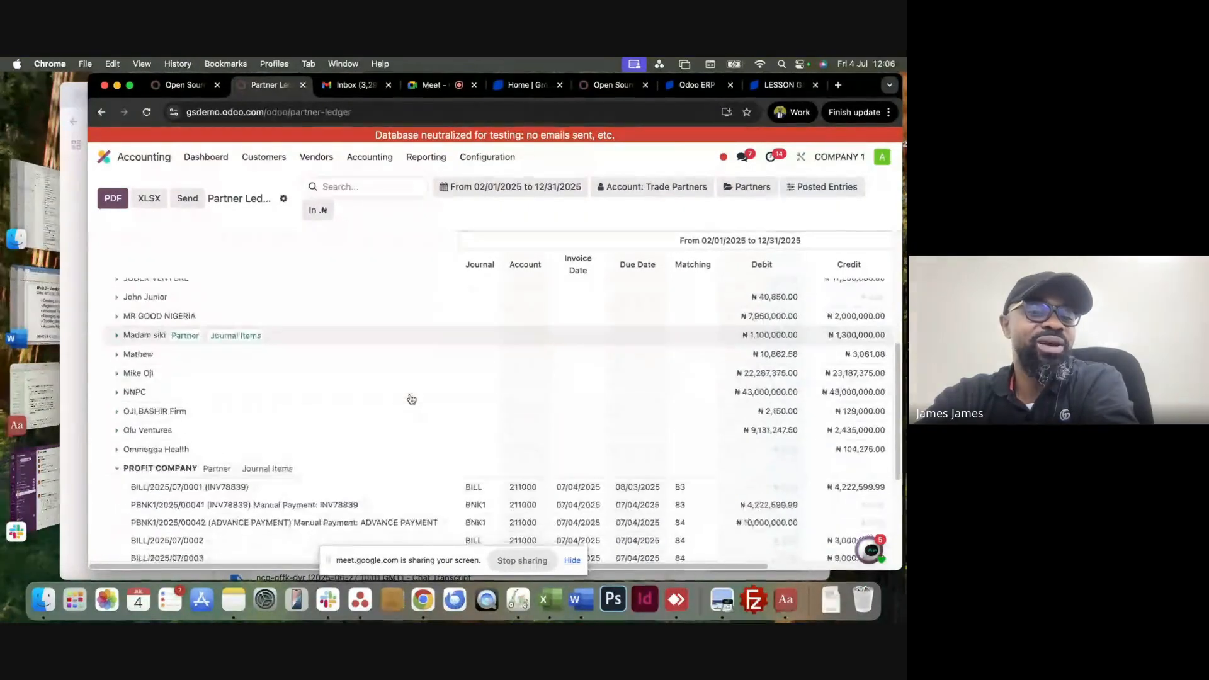
scroll(410, 399, down, 5)
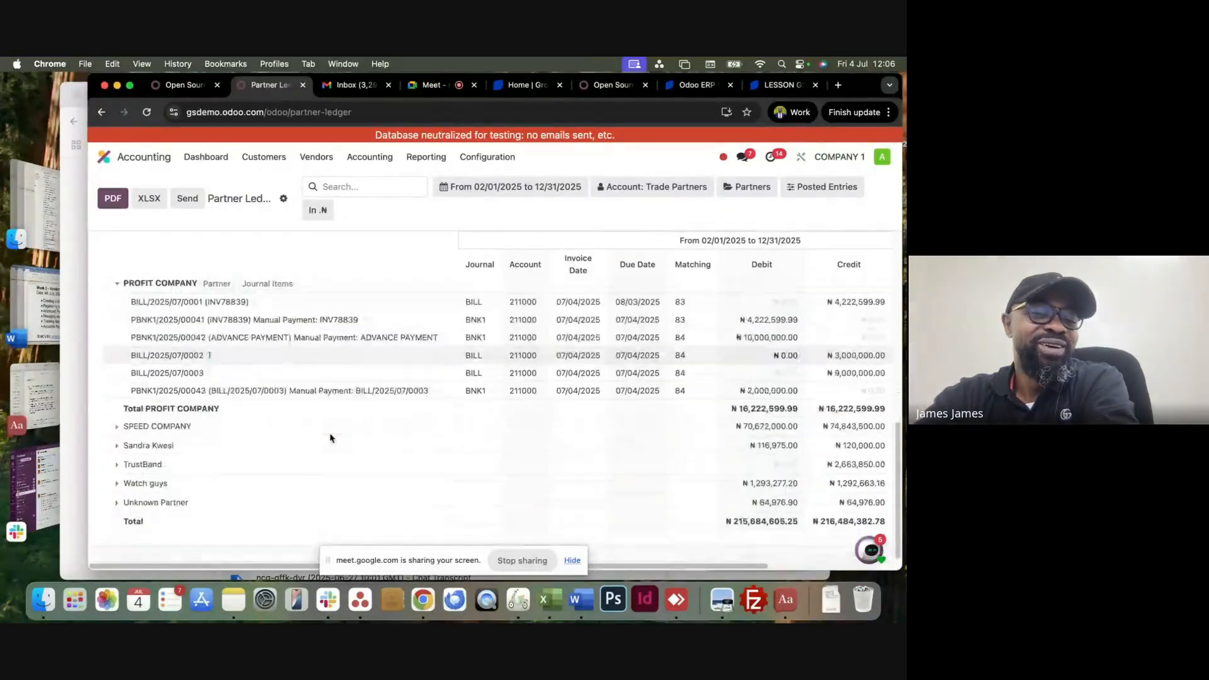
scroll(330, 438, up, 10)
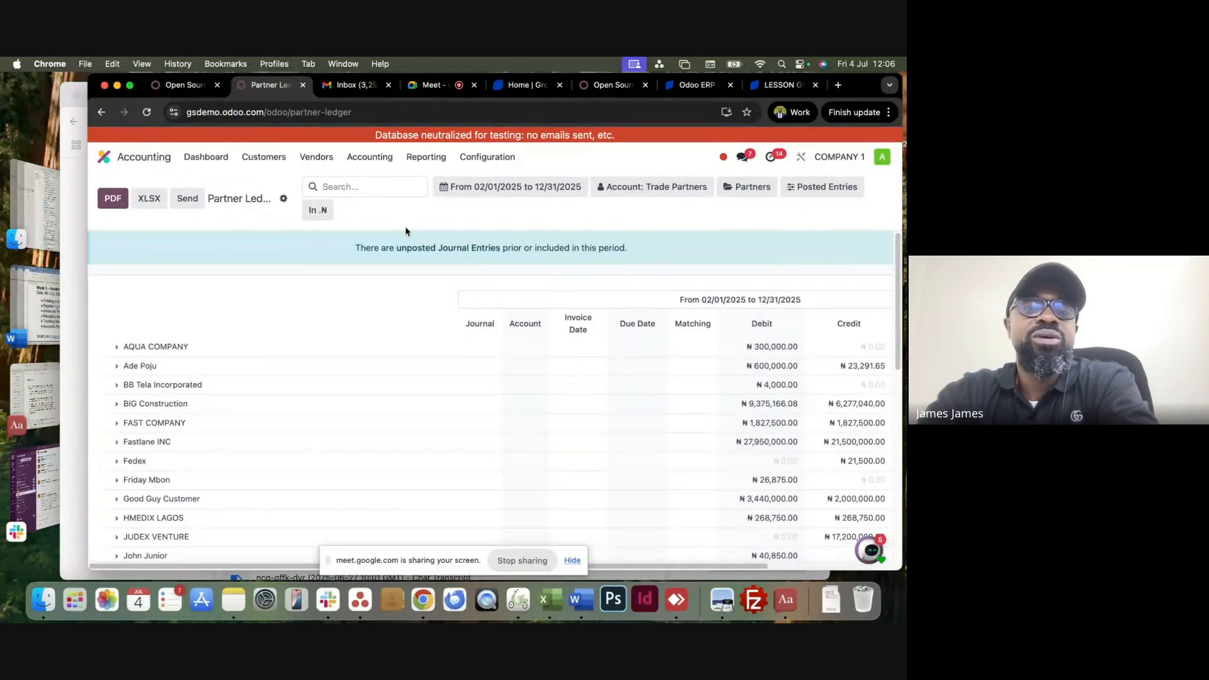
Open the Aged Payable report and examine the outstanding vendor balances by ageing period.
click(420, 159)
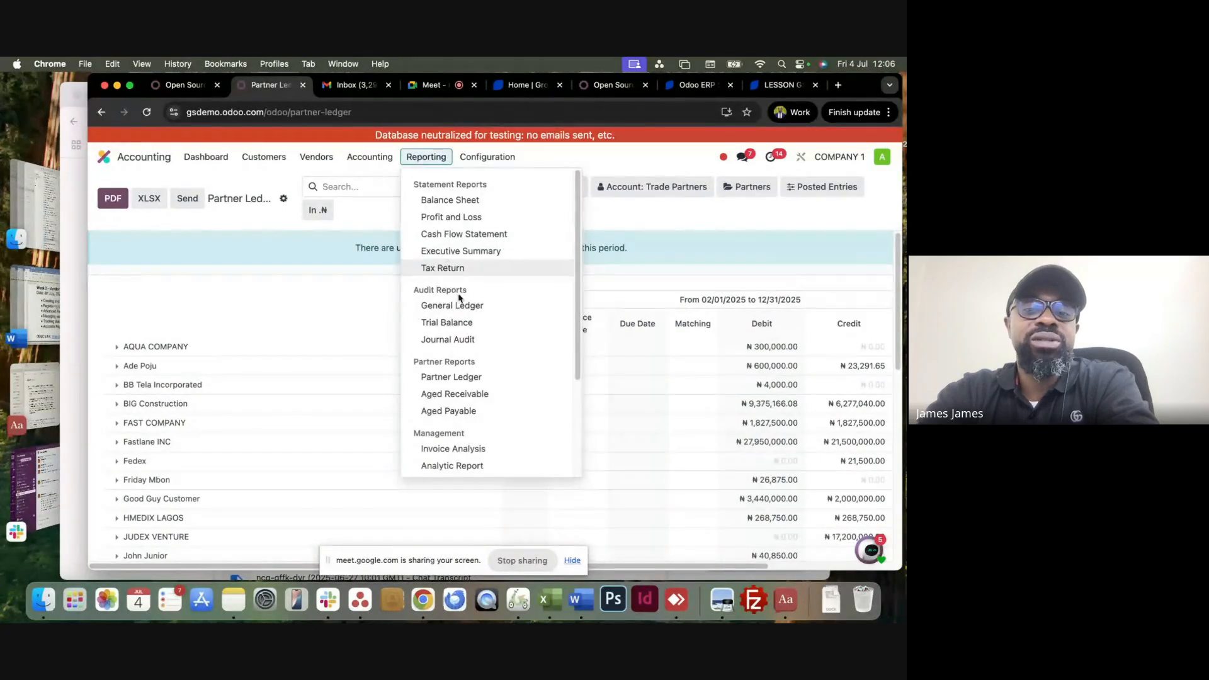
scroll(476, 405, down, 1)
scroll(476, 404, down, 4)
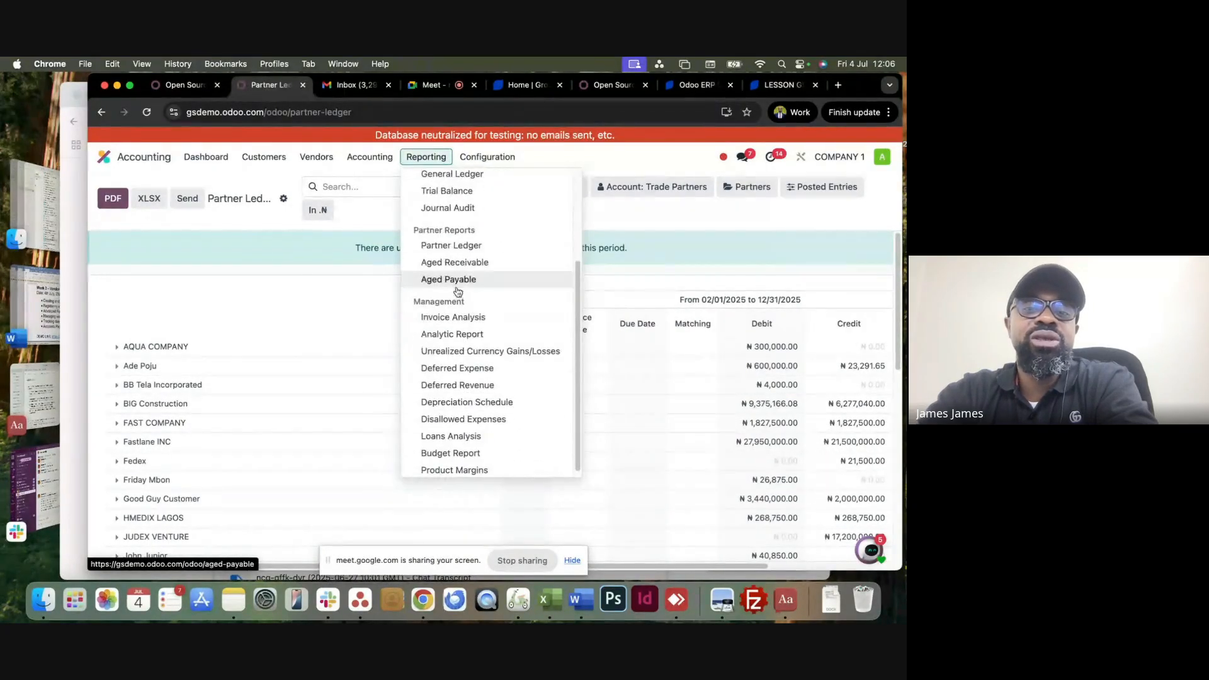
click(458, 282)
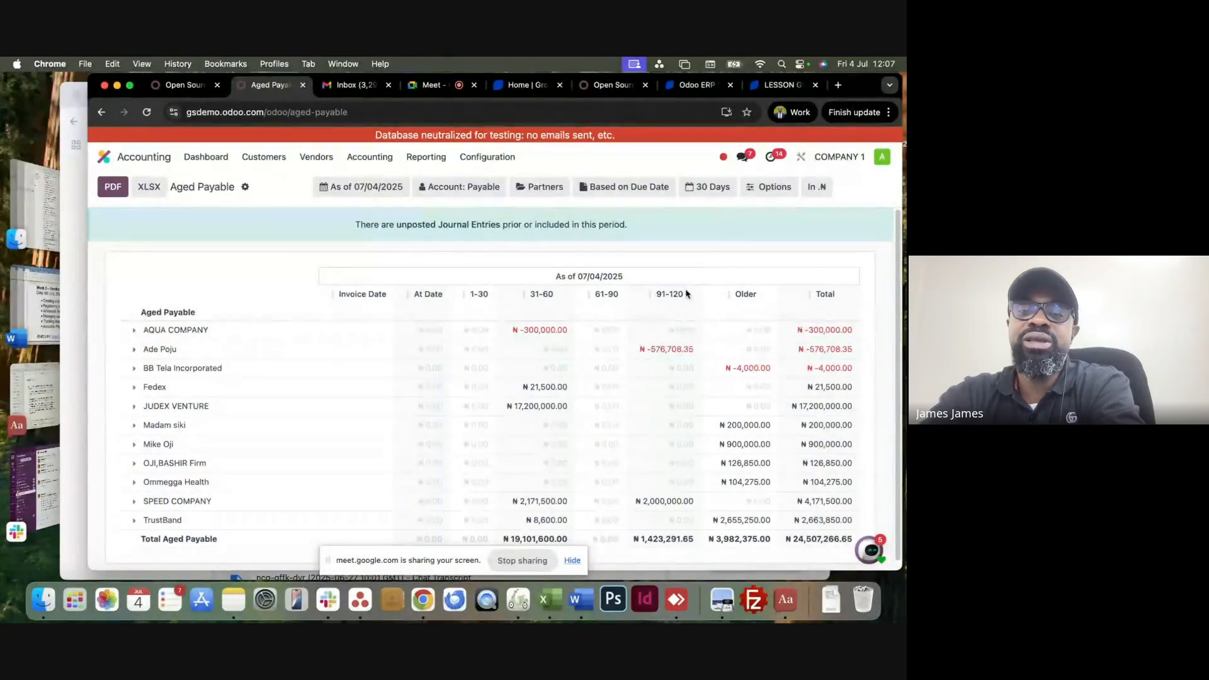
scroll(816, 350, down, 1)
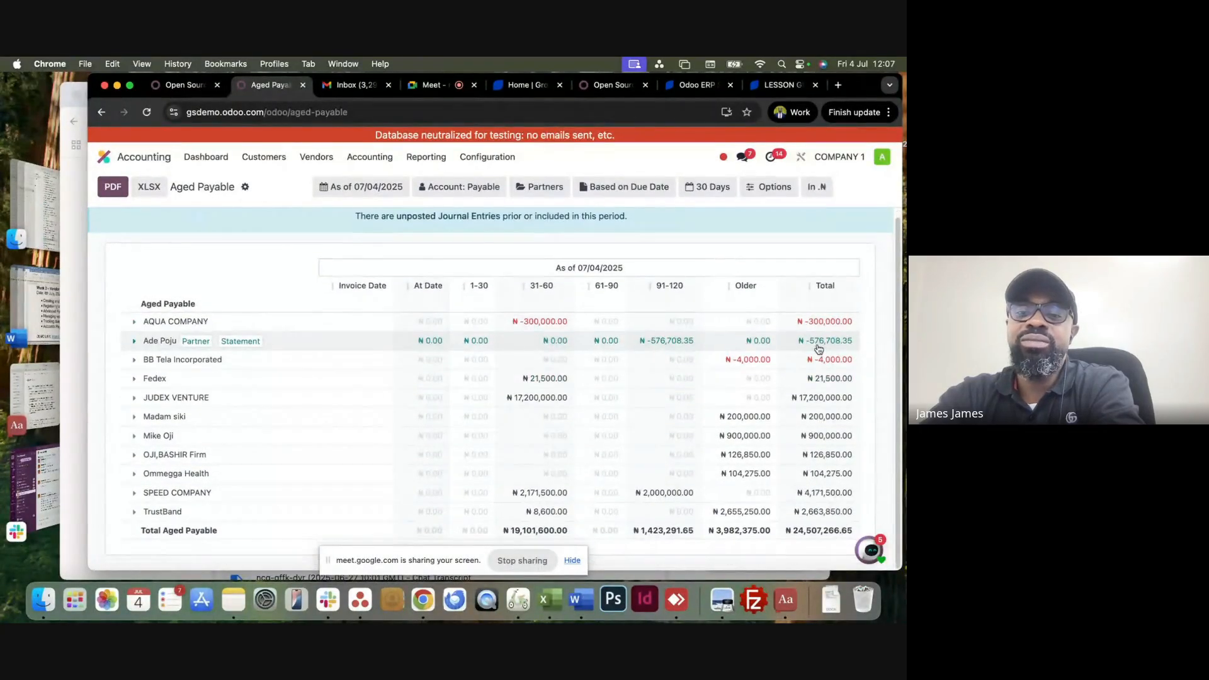
scroll(818, 350, up, 1)
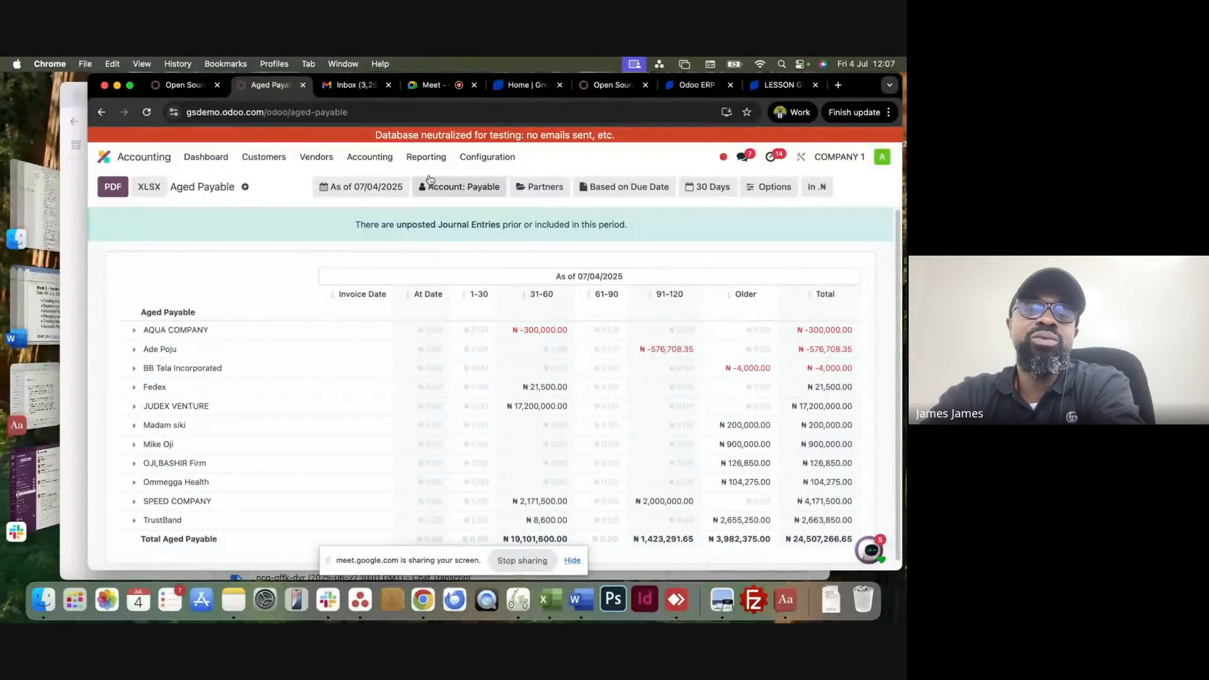
Open the list of vendor bills and review their due dates and payment statuses.
click(303, 159)
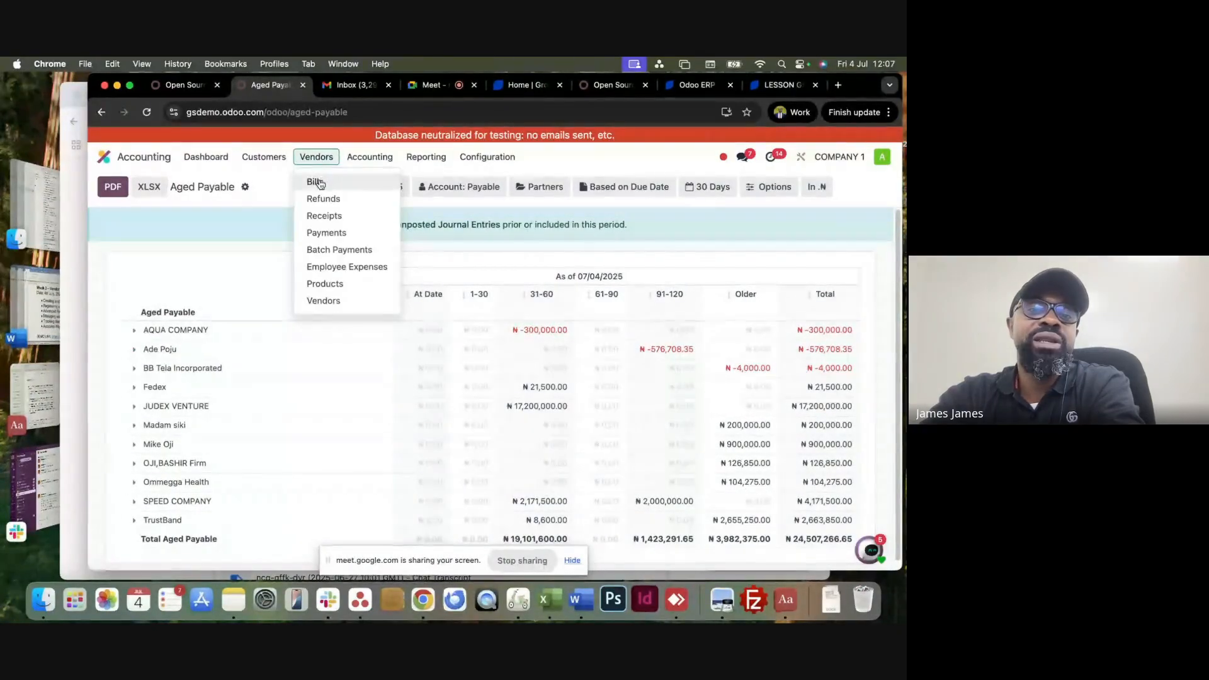
click(319, 184)
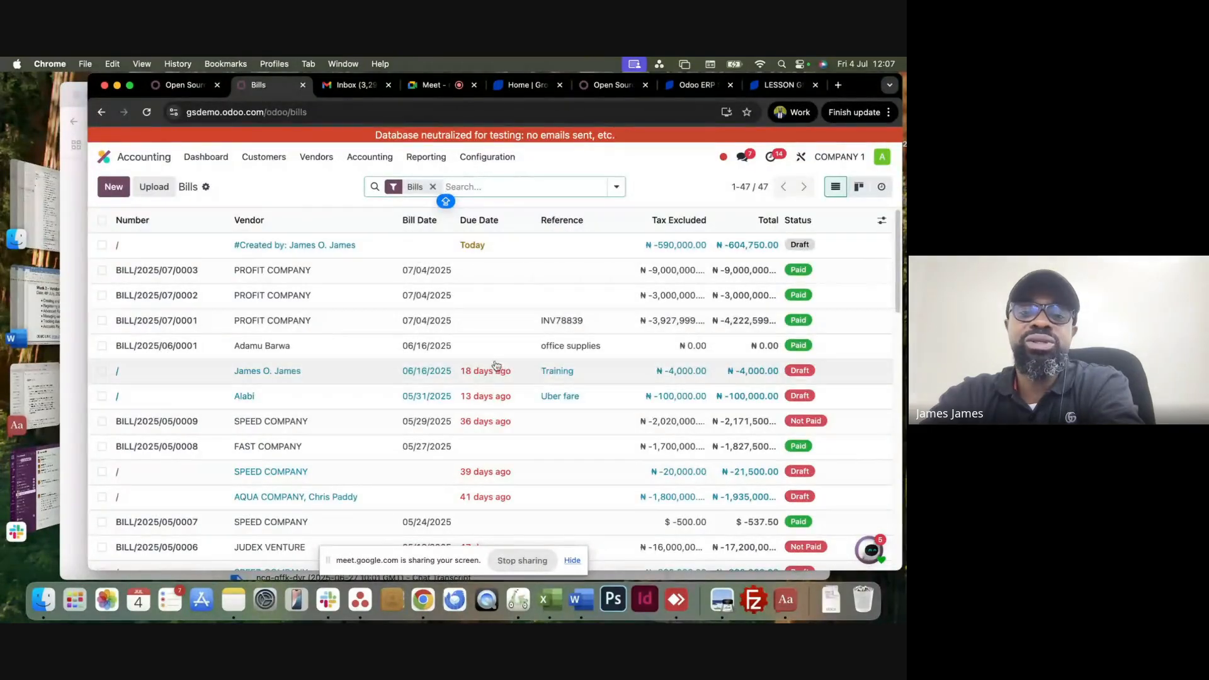
scroll(500, 422, down, 3)
scroll(497, 422, down, 5)
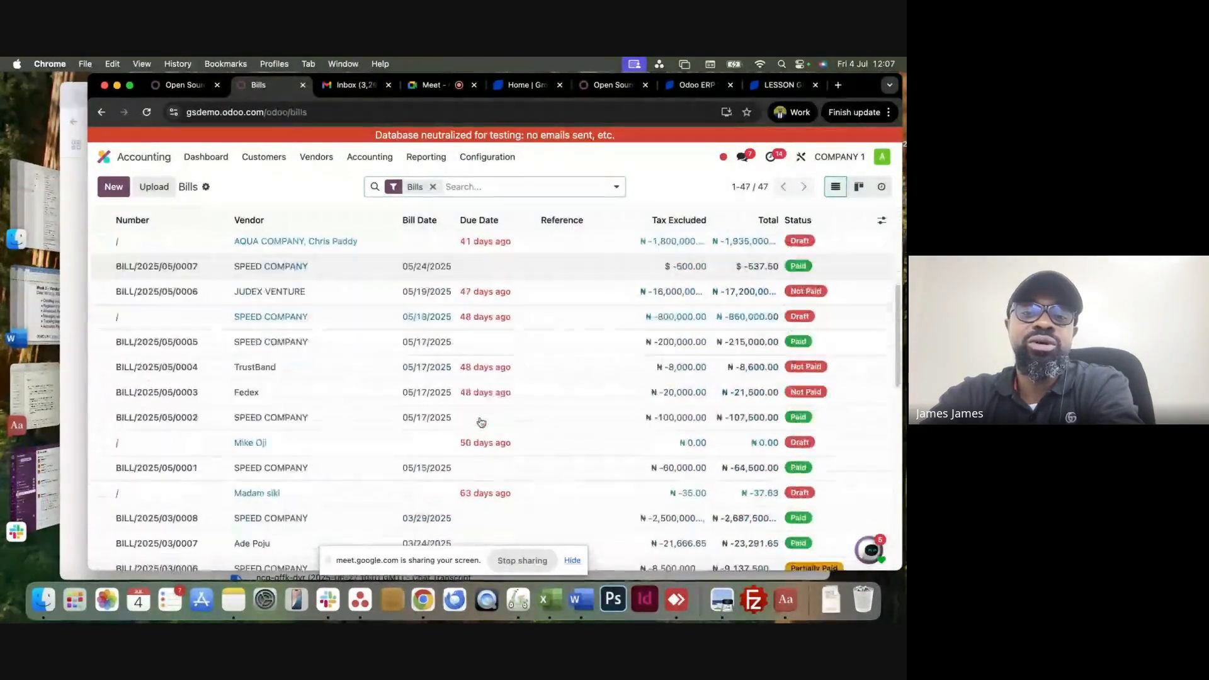
scroll(482, 422, up, 6)
scroll(482, 422, up, 2)
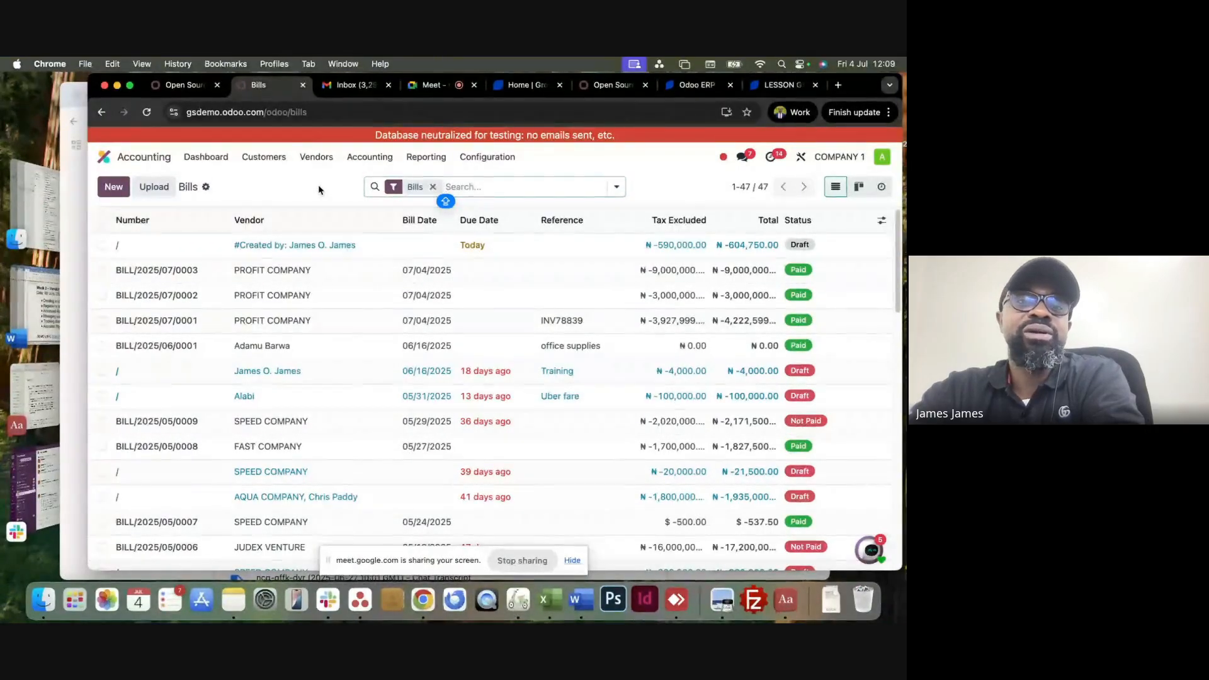
Switch to the Google Meet call and stop sharing the screen.
click(443, 93)
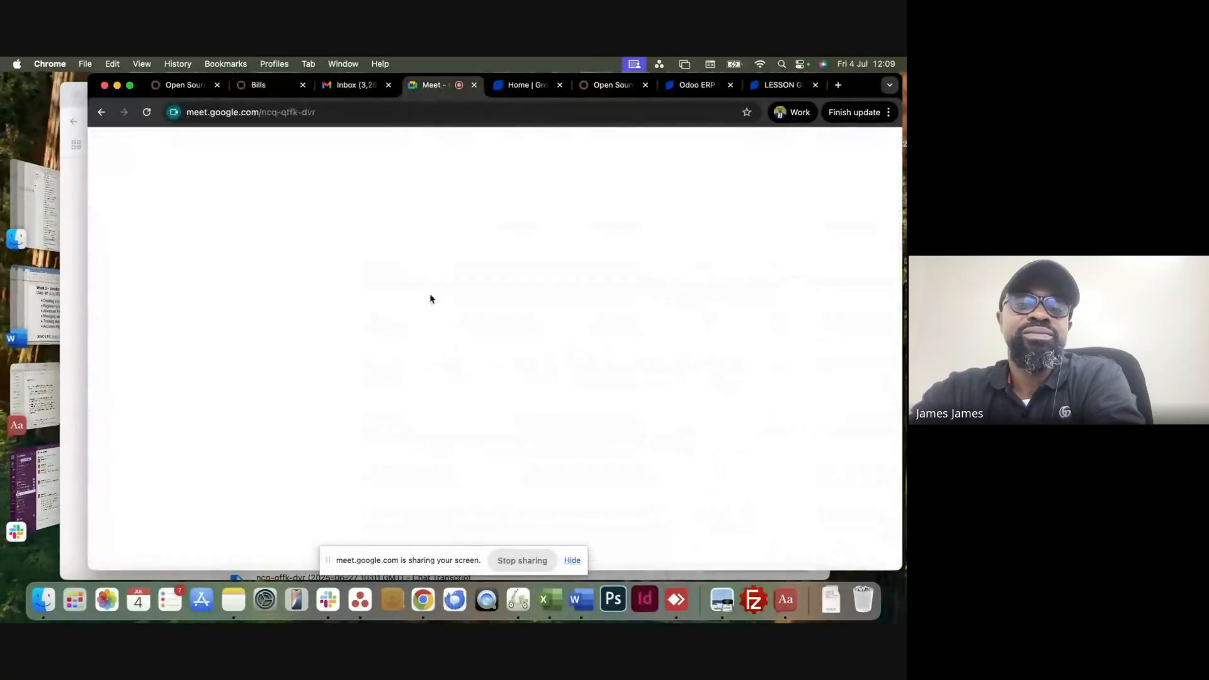
click(360, 543)
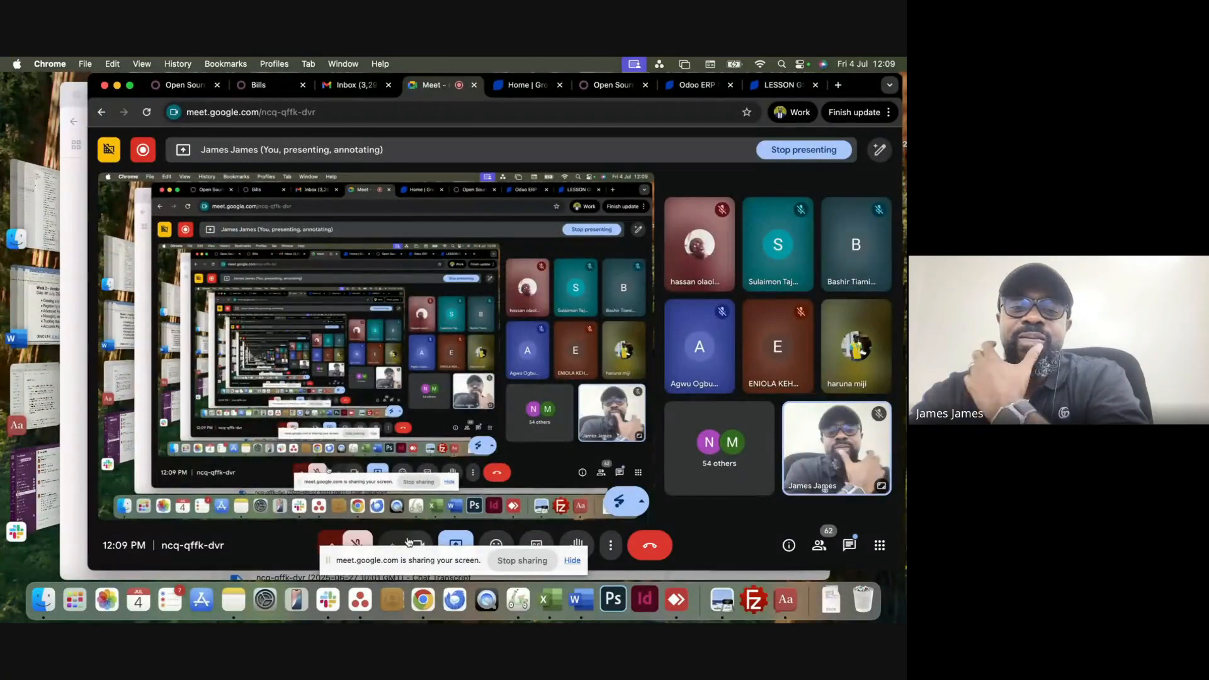
click(521, 560)
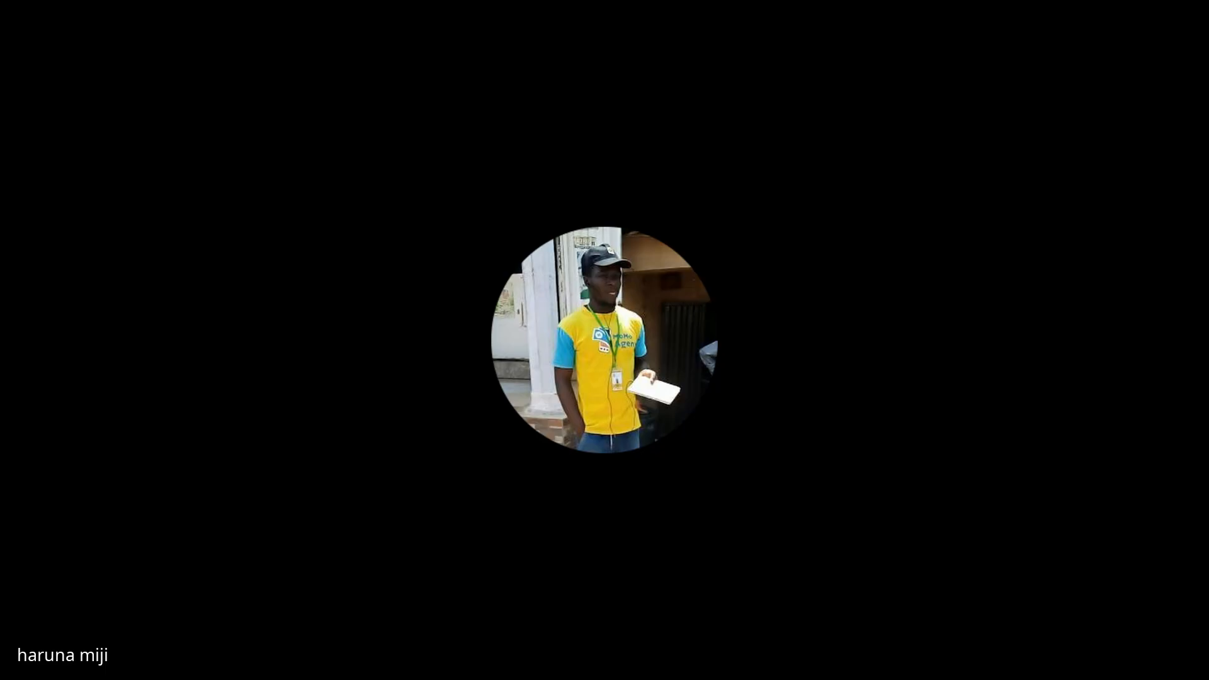